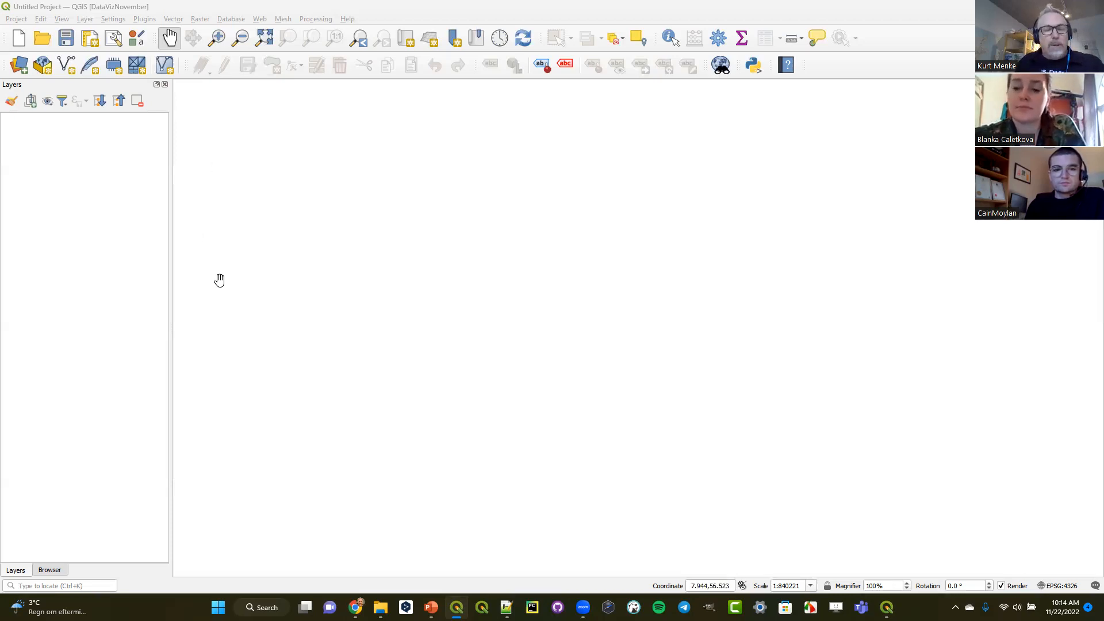
# - Browse the Data Visualization Course folder to Data/Denmark and examine the Coastlines and Denmark projects stored in Denmark.gpkg
pyautogui.click(61, 570)
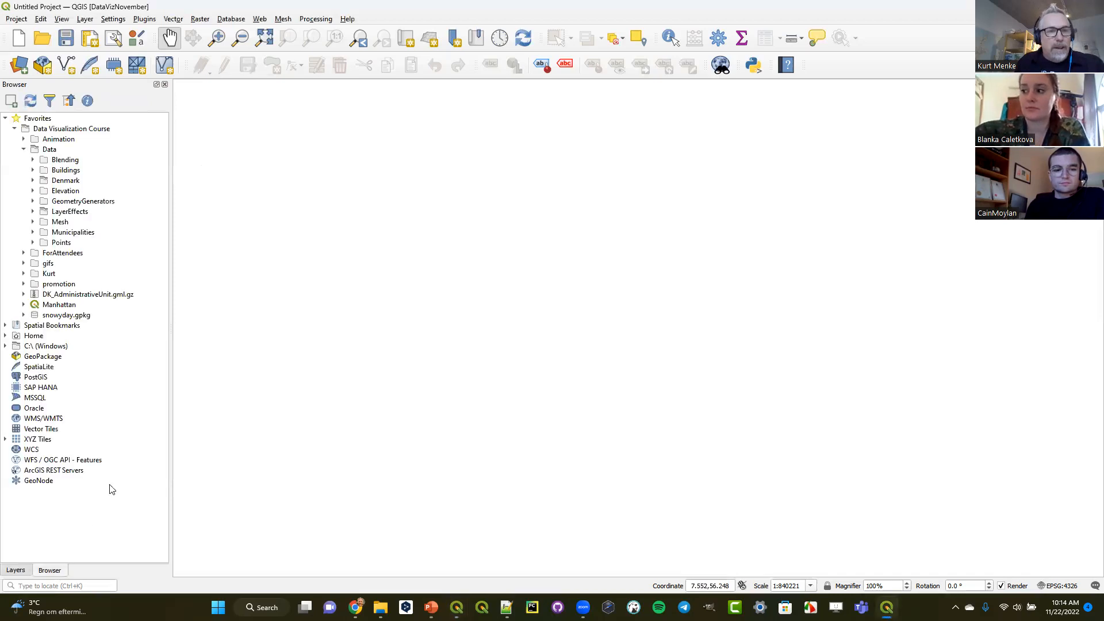
pyautogui.click(23, 149)
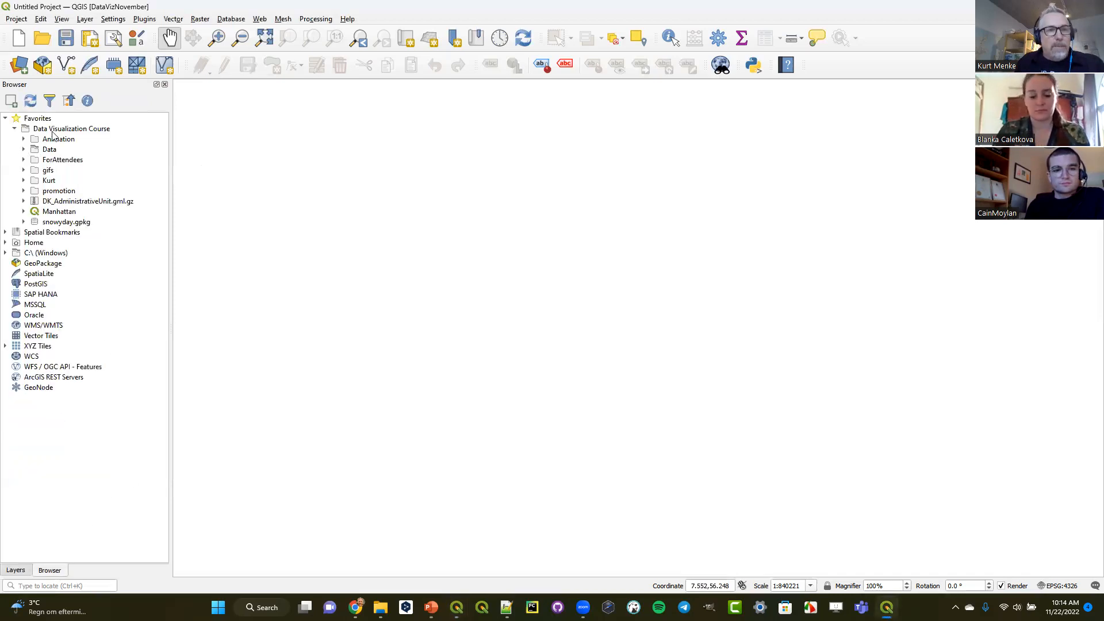
pyautogui.click(42, 129)
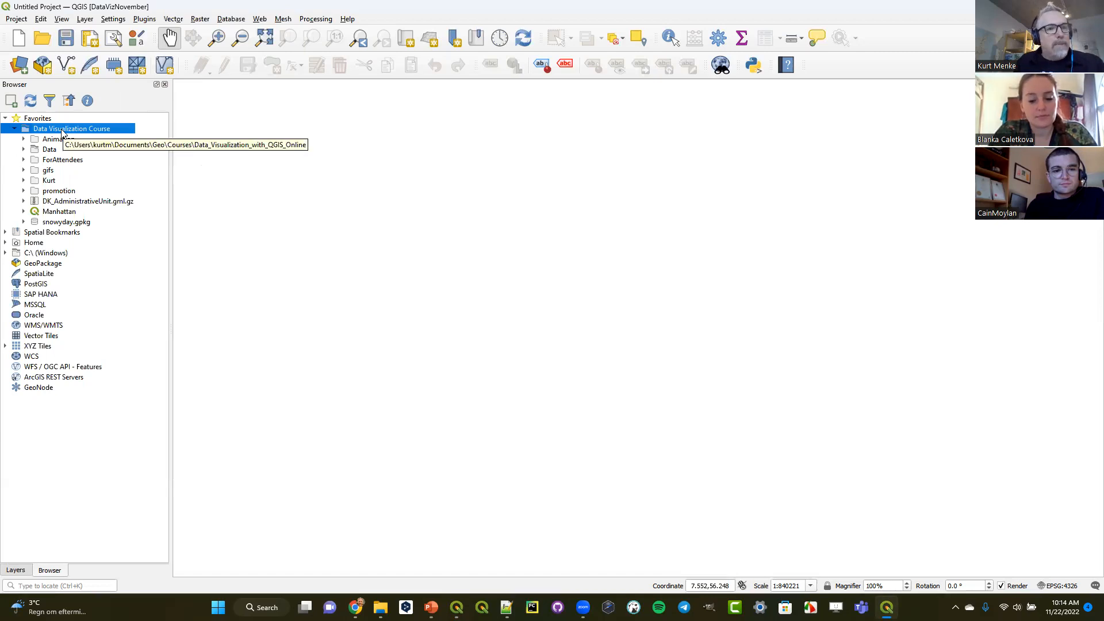
pyautogui.click(24, 150)
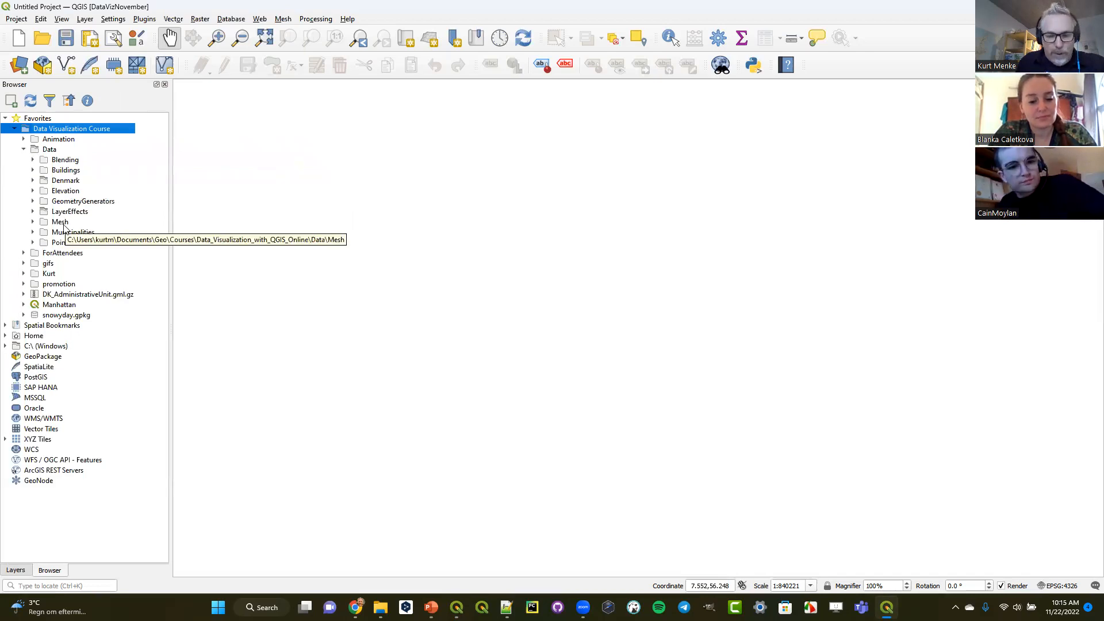
pyautogui.click(32, 180)
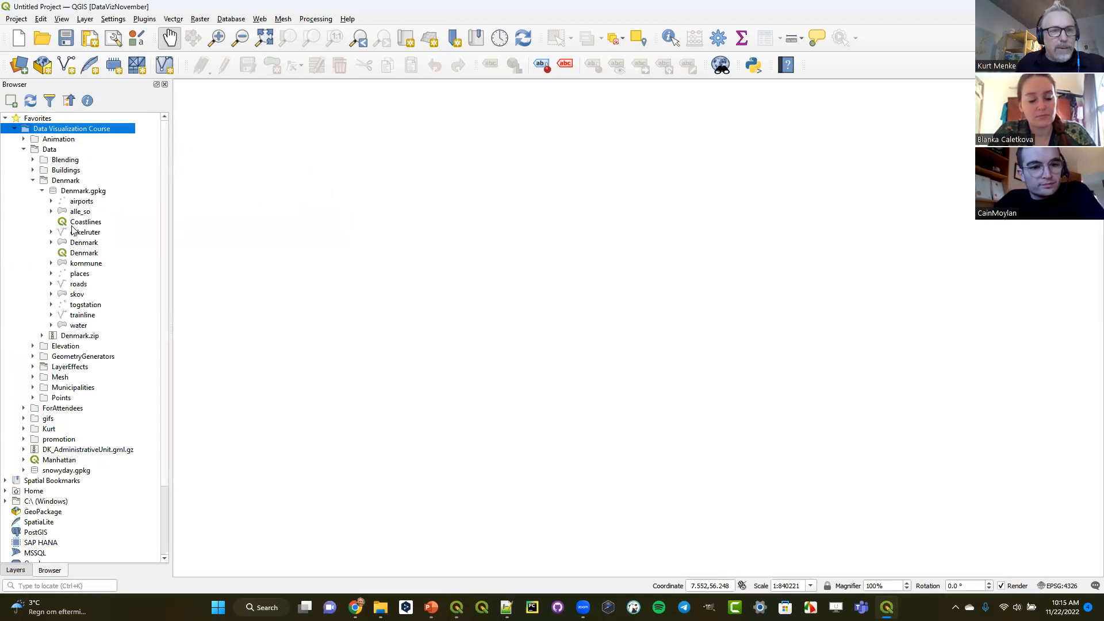
pyautogui.click(92, 192)
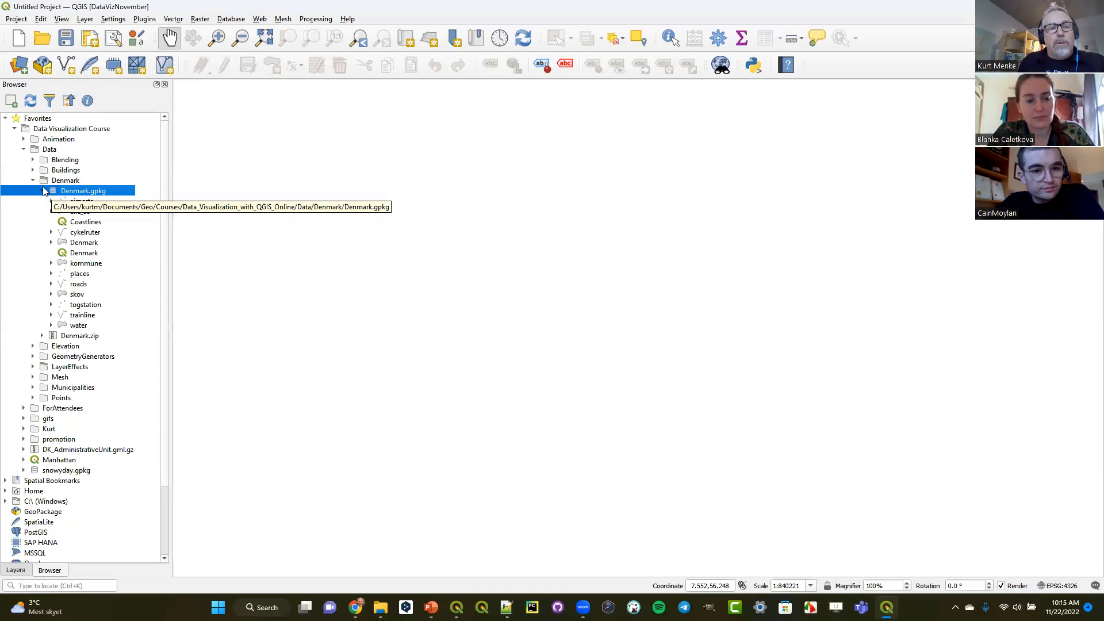
pyautogui.click(76, 223)
pyautogui.click(84, 253)
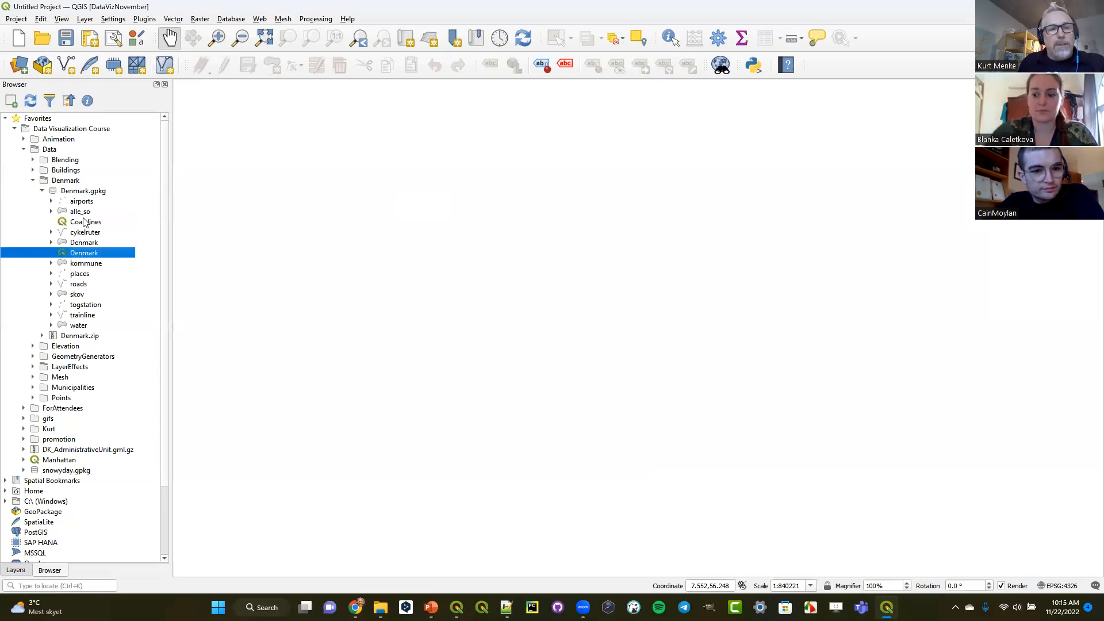
pyautogui.click(85, 223)
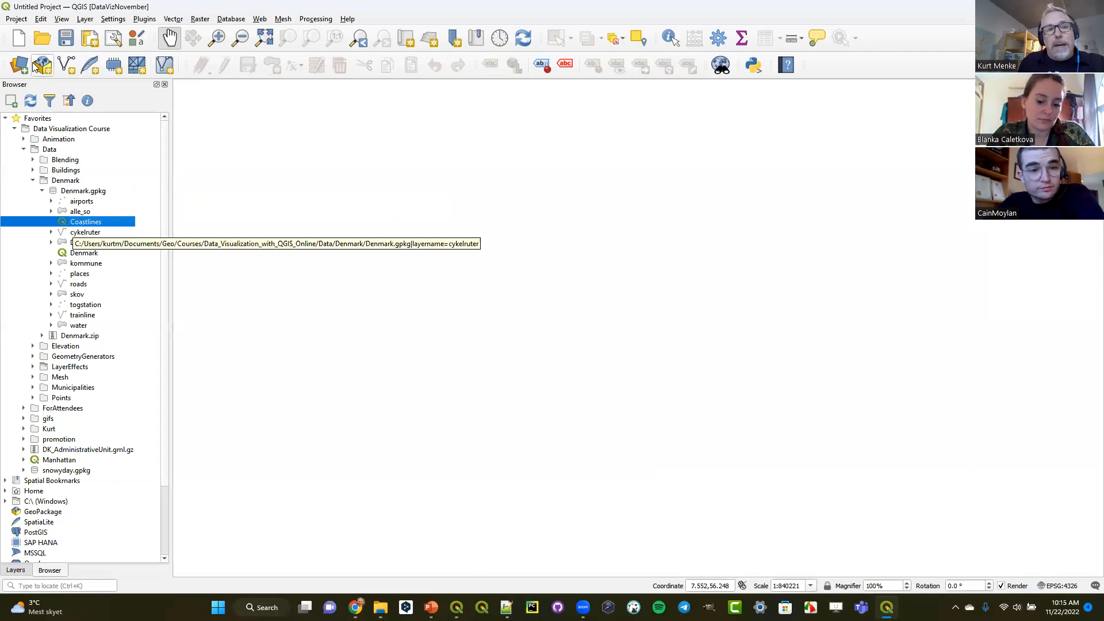
# - Choose Denmark.gpkg from Courses/Data_Visualization_with_QGIS_Online/Data/Denmark as the GeoPackage from which to load a project
pyautogui.click(17, 21)
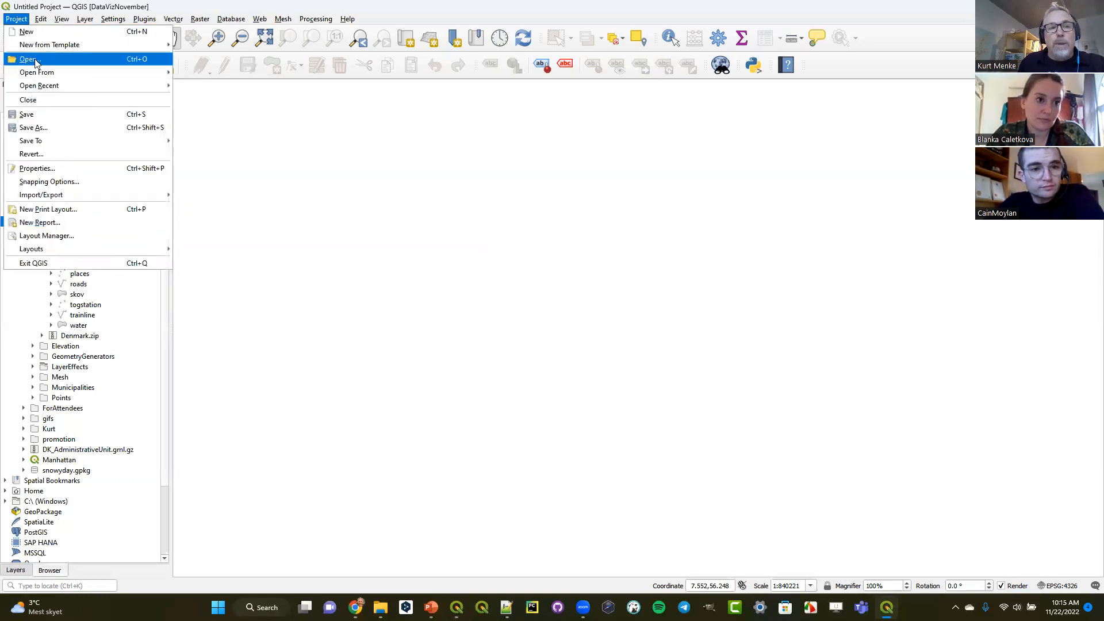
pyautogui.moveTo(45, 73)
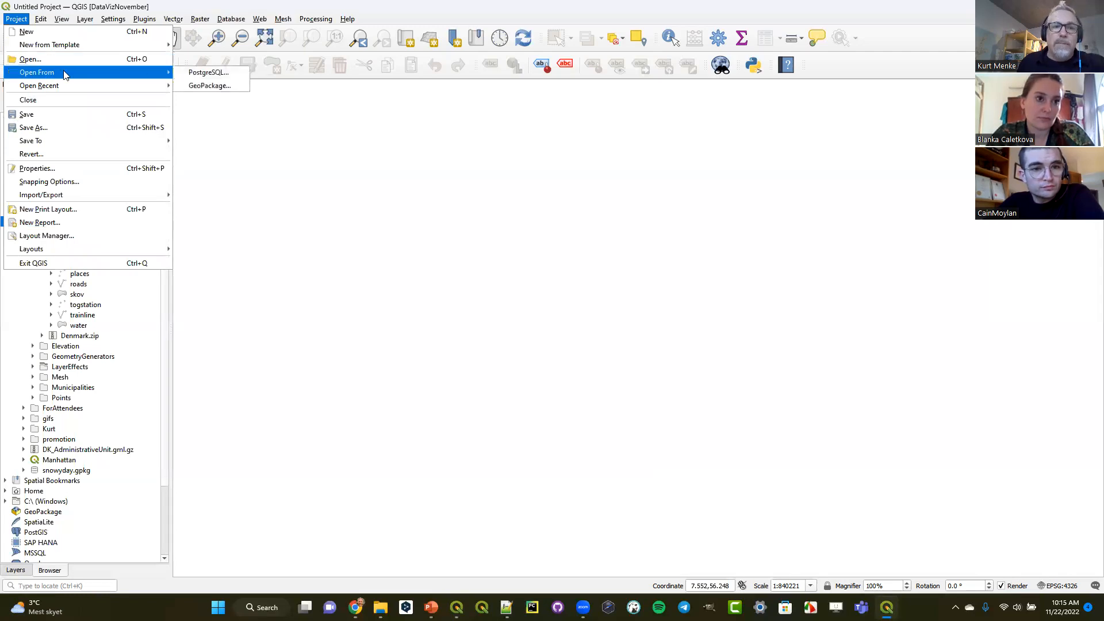
pyautogui.click(204, 87)
pyautogui.click(700, 271)
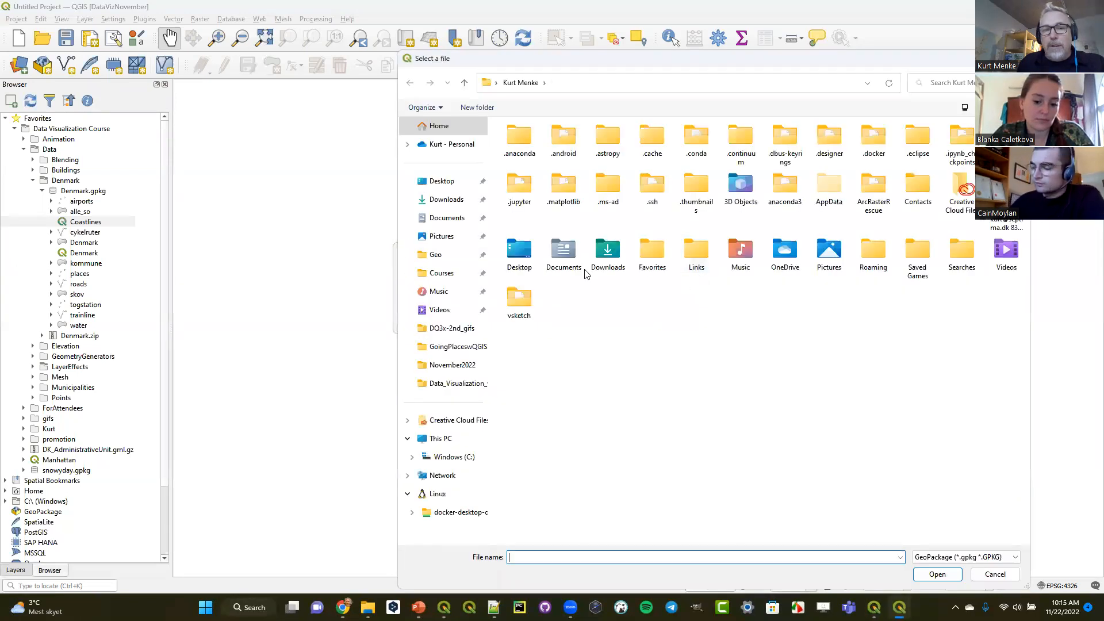
pyautogui.click(446, 273)
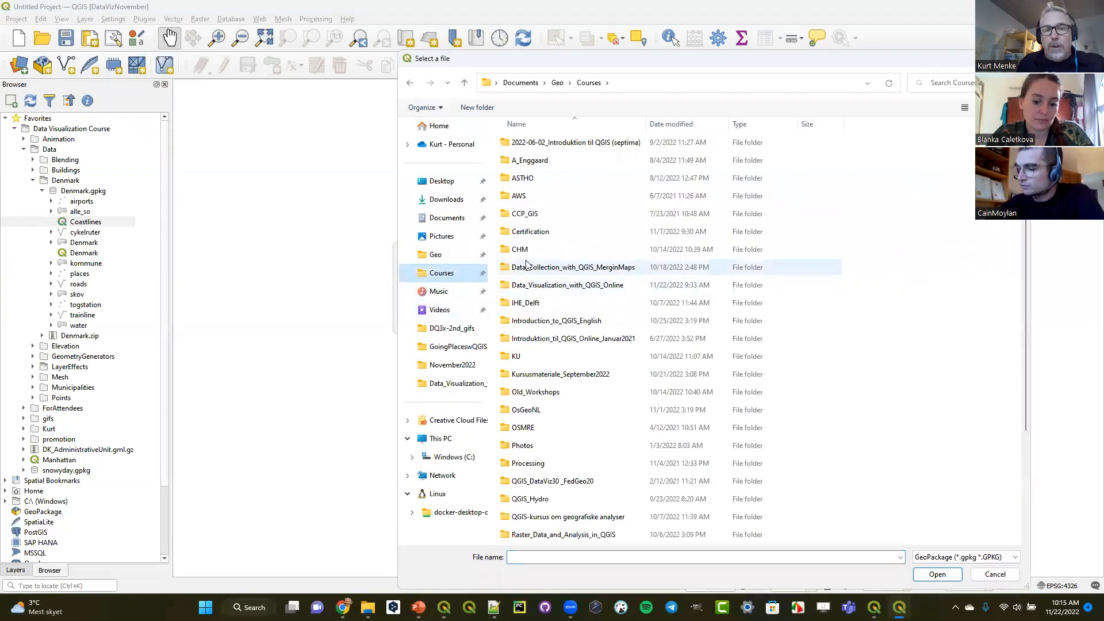
pyautogui.doubleClick(545, 287)
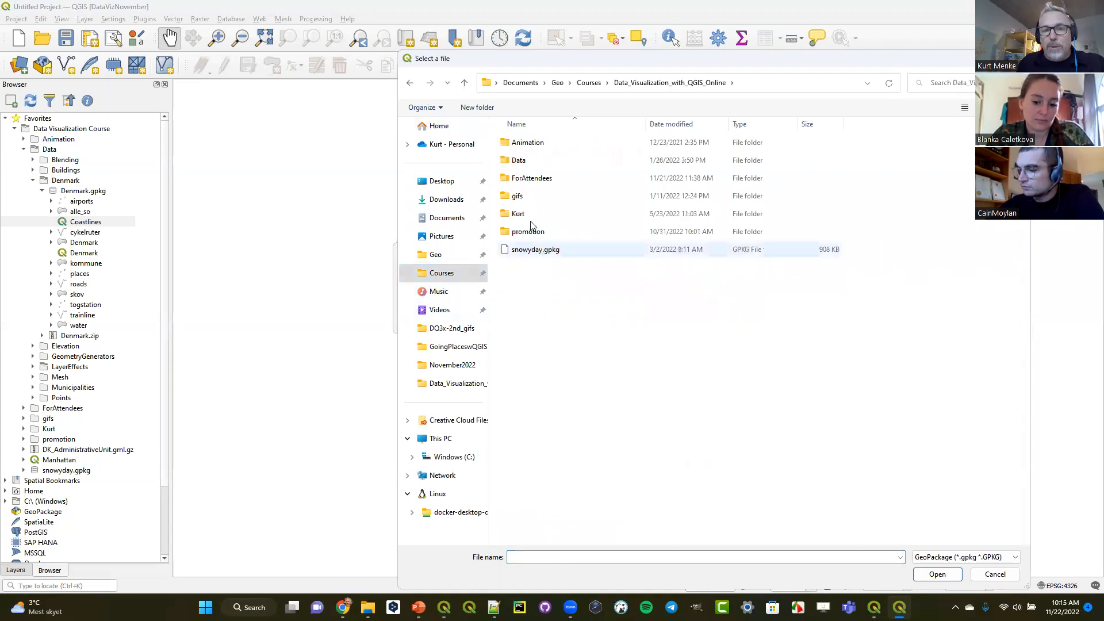
pyautogui.doubleClick(525, 161)
pyautogui.click(531, 181)
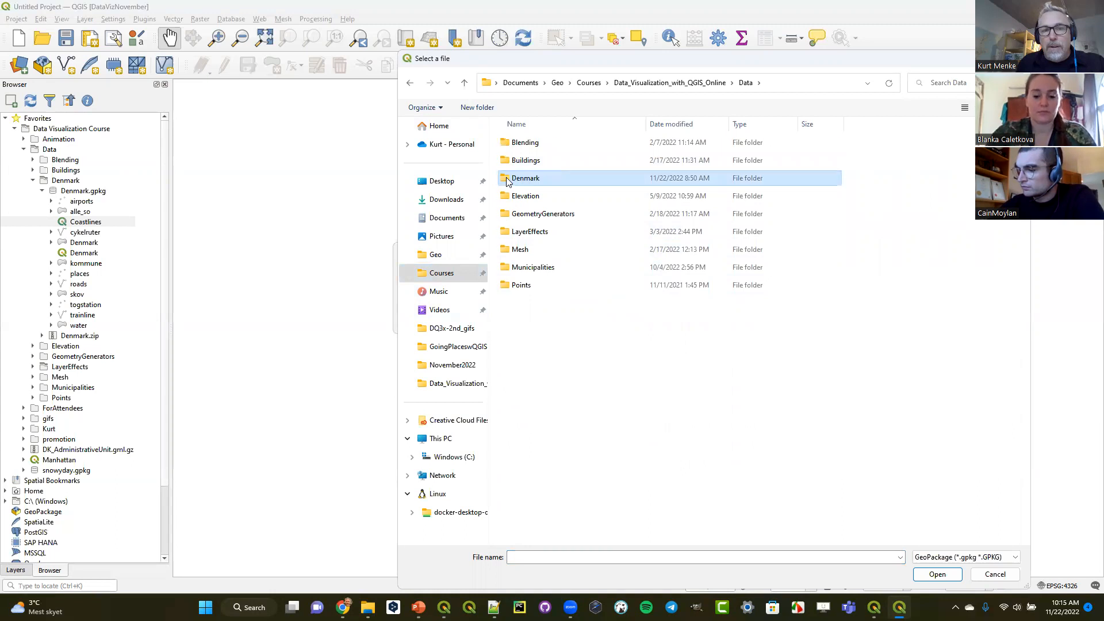
pyautogui.doubleClick(508, 180)
pyautogui.click(517, 145)
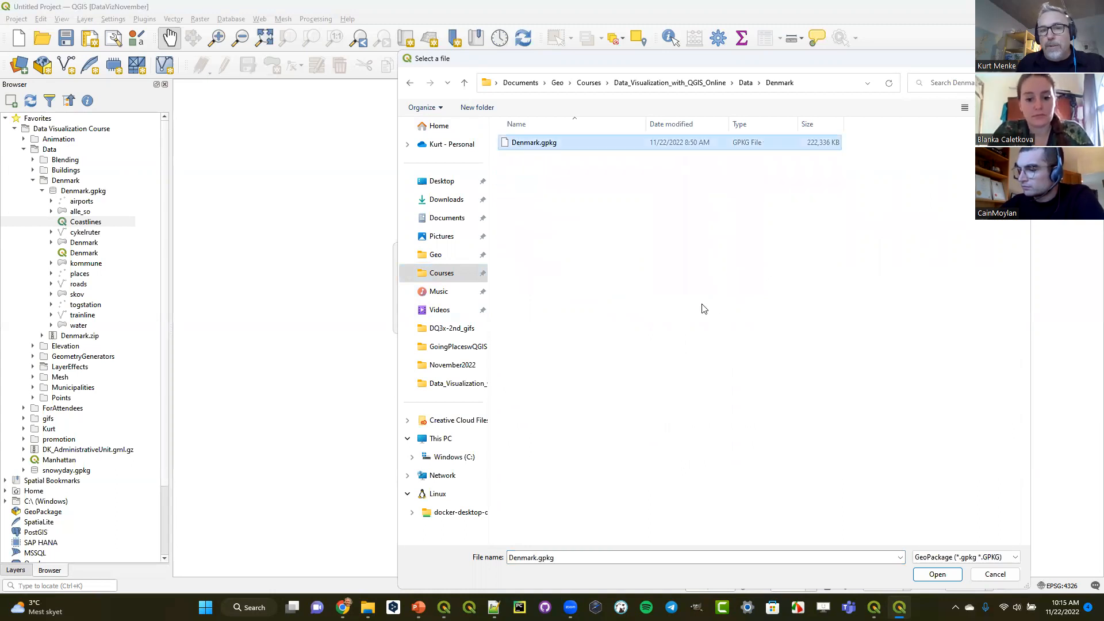
pyautogui.click(937, 575)
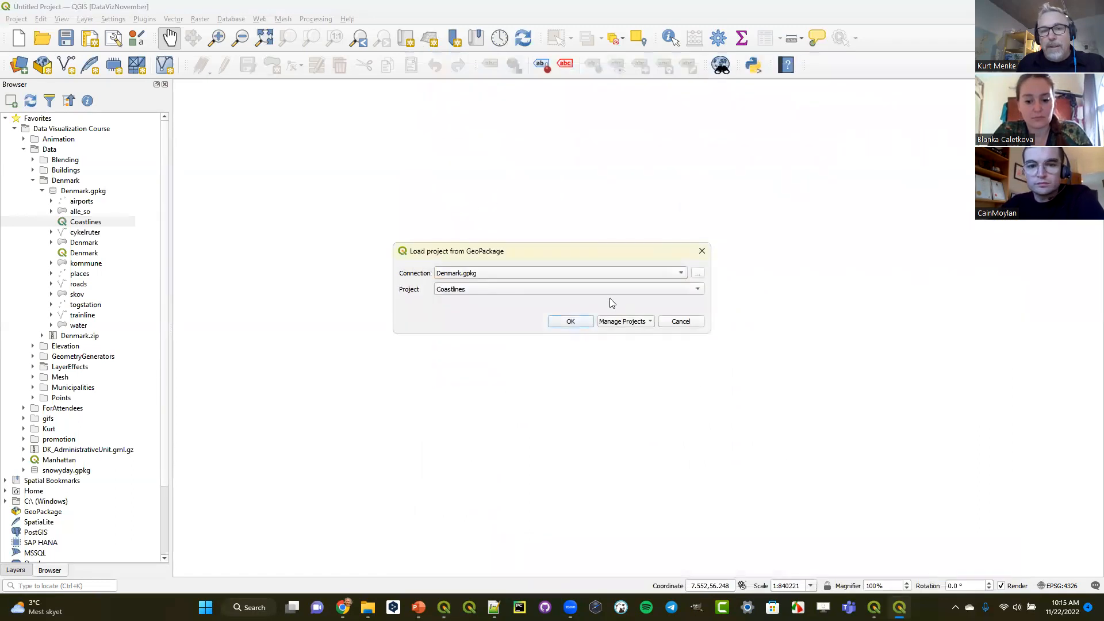
# - Load the Denmark project from the GeoPackage
pyautogui.click(605, 290)
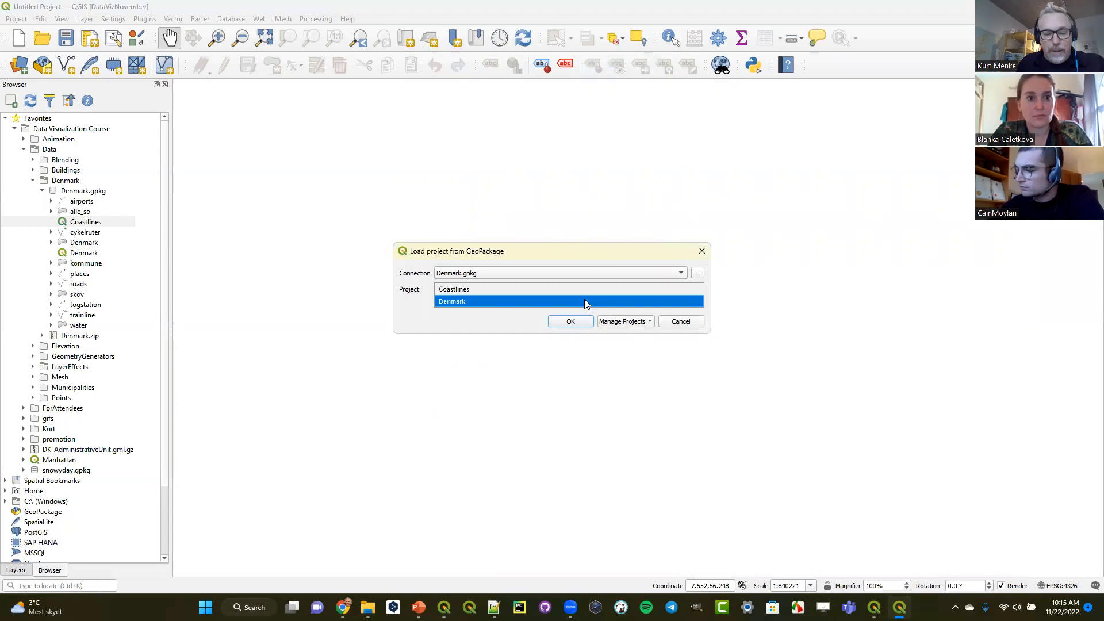
pyautogui.click(585, 300)
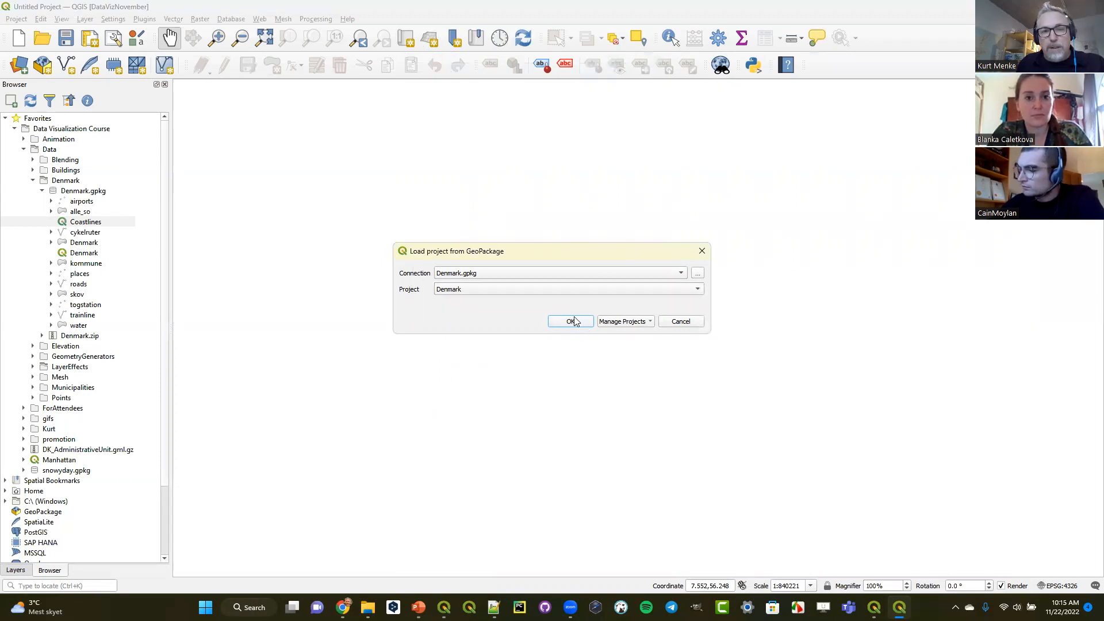
pyautogui.click(575, 322)
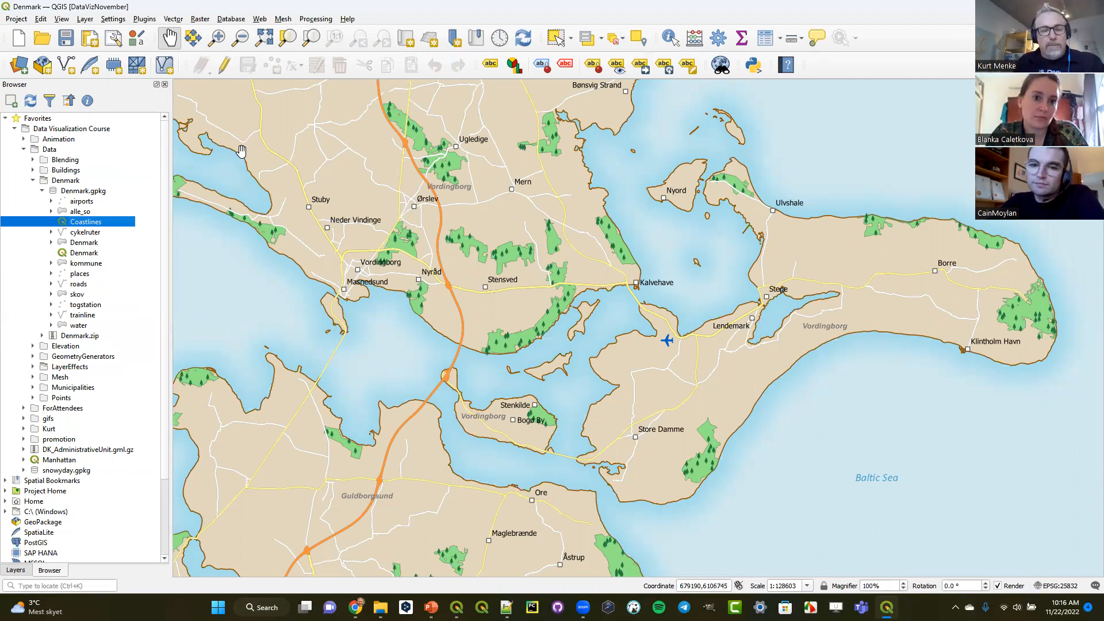
# - Open the project's existing print layout named Layout in a maximized window and fit the full page in view
pyautogui.click(17, 21)
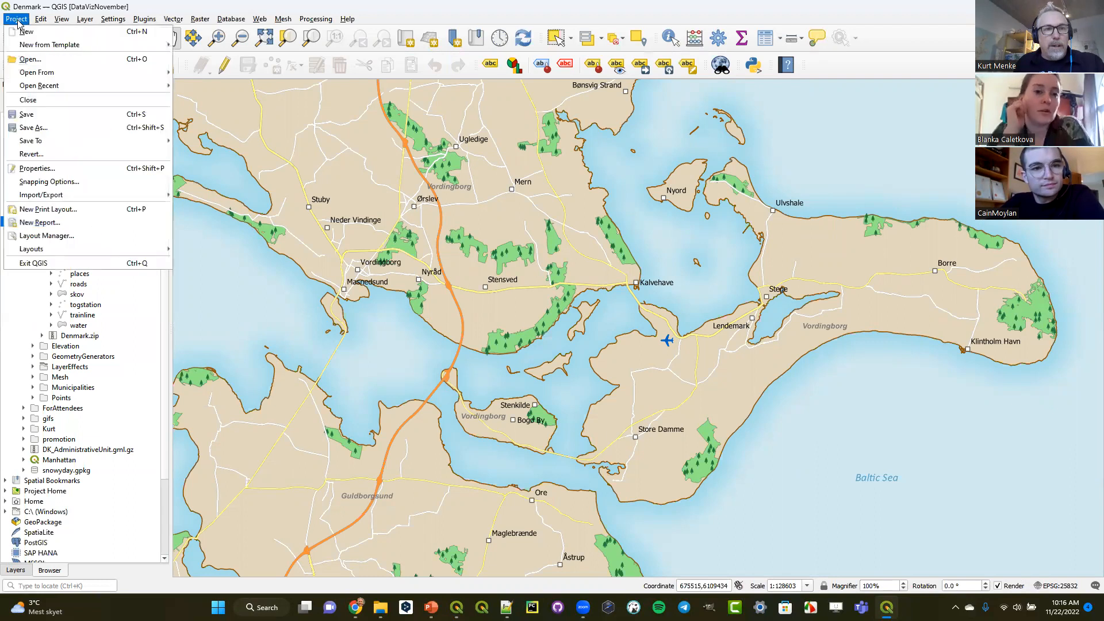
pyautogui.moveTo(79, 256)
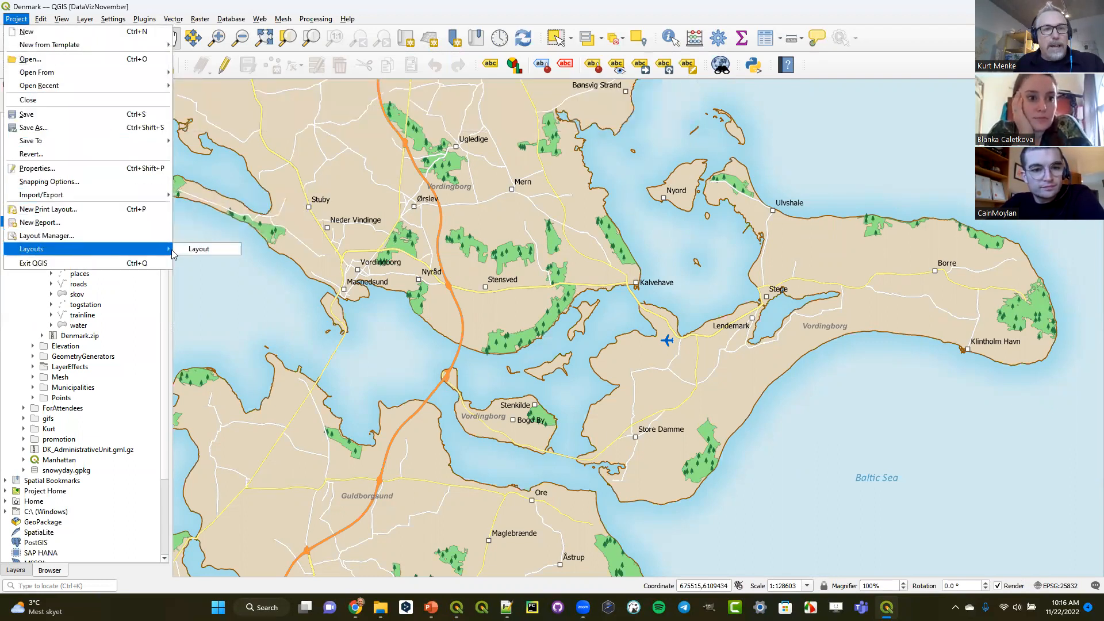
pyautogui.click(199, 249)
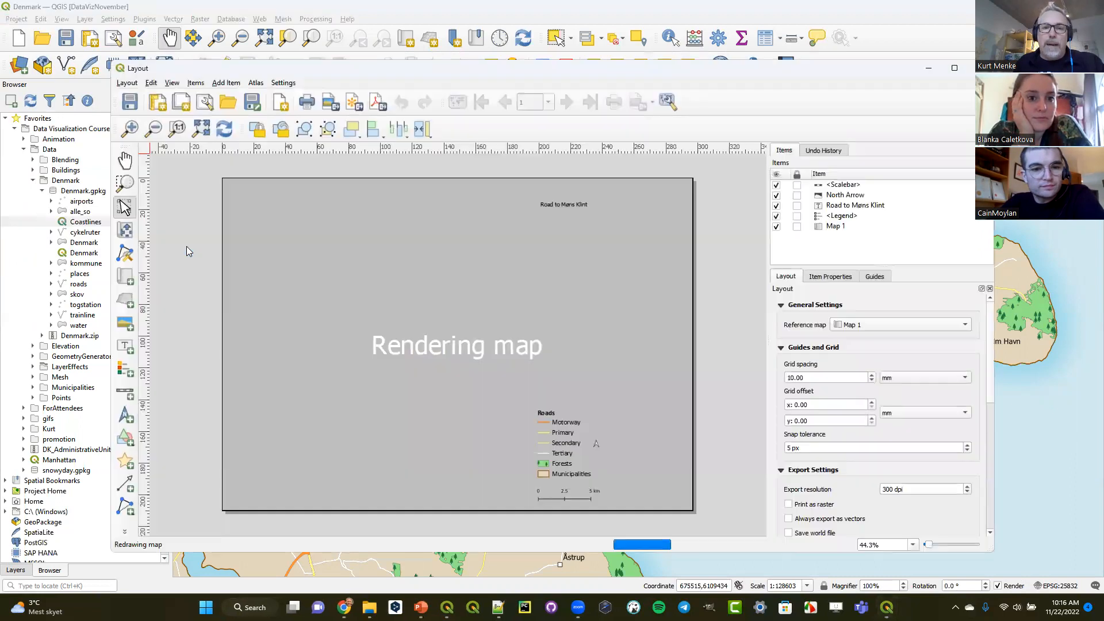
pyautogui.doubleClick(309, 69)
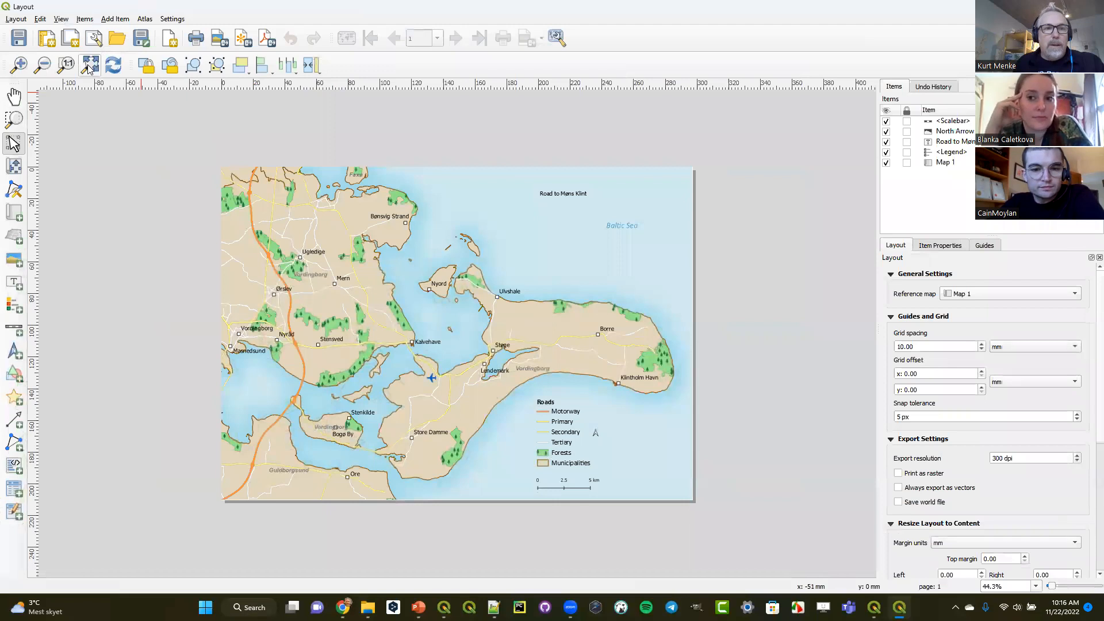
pyautogui.click(90, 66)
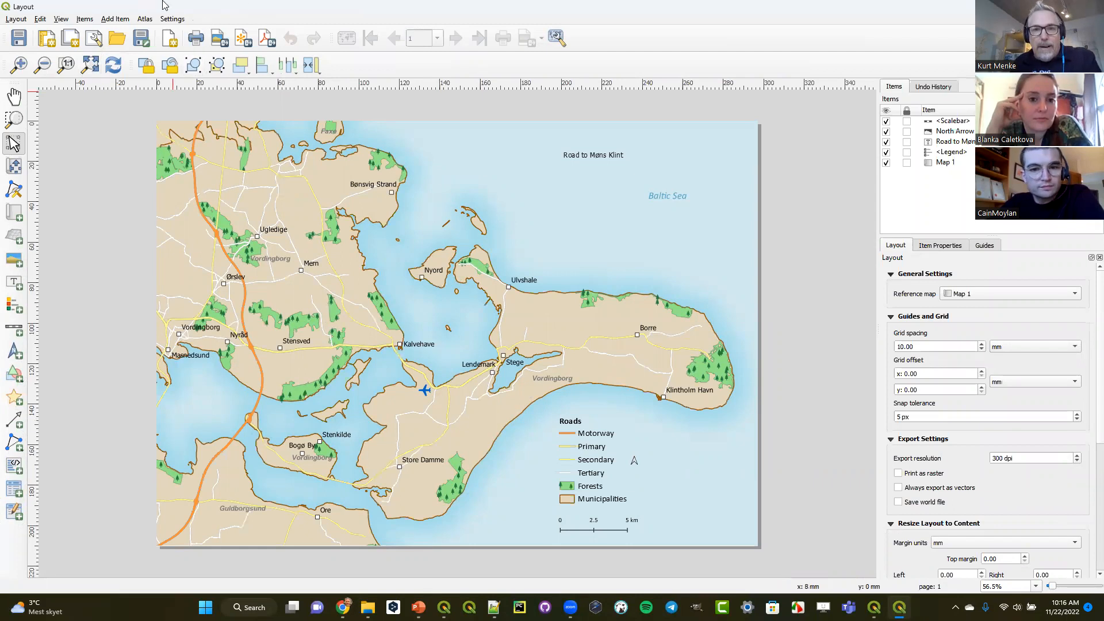
# - Set the font size of the "Road to Møns Klint" title label to 28
pyautogui.click(589, 156)
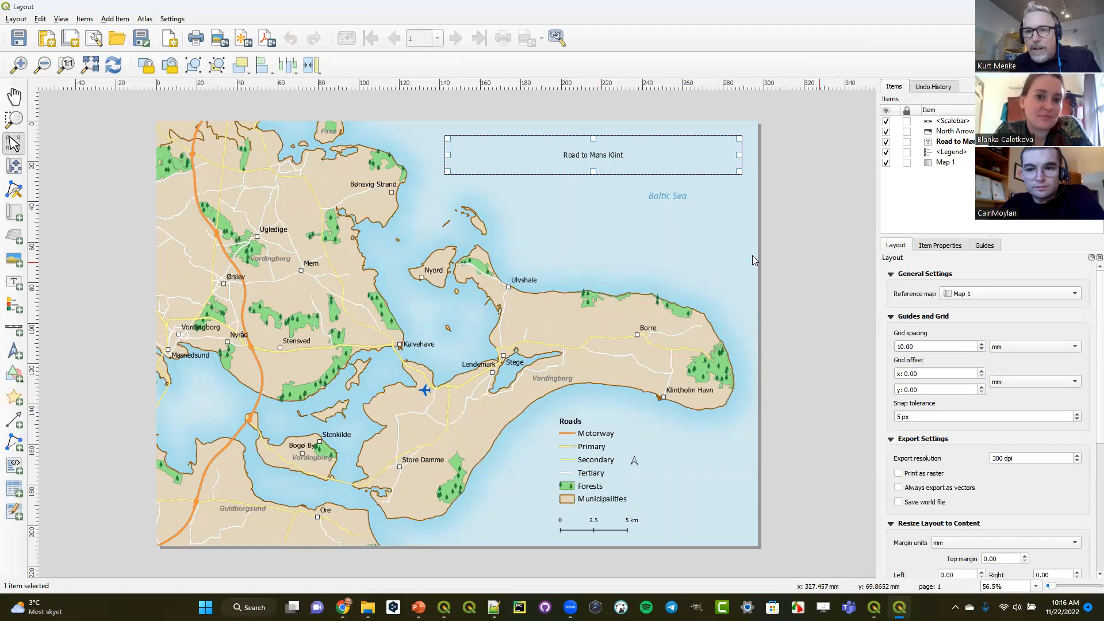
pyautogui.click(938, 247)
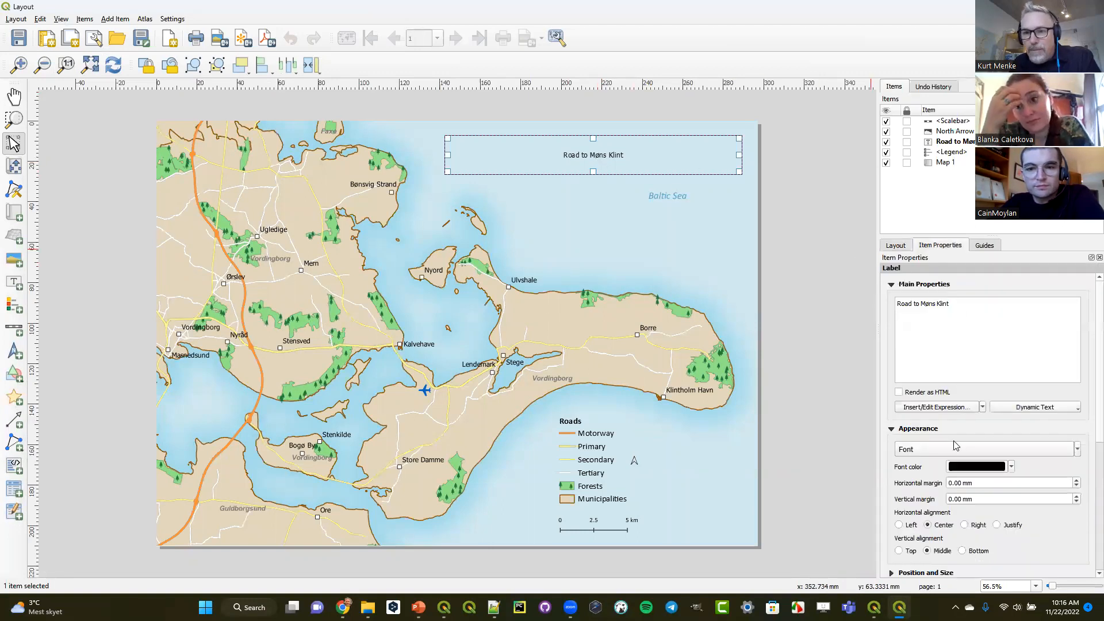
pyautogui.click(1060, 451)
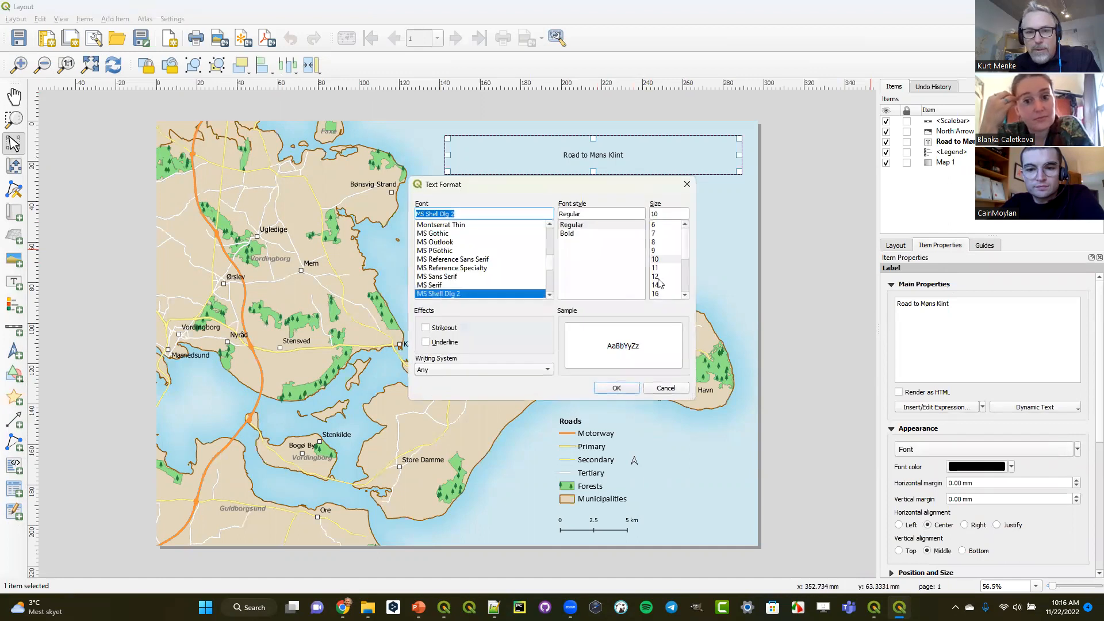
pyautogui.click(686, 277)
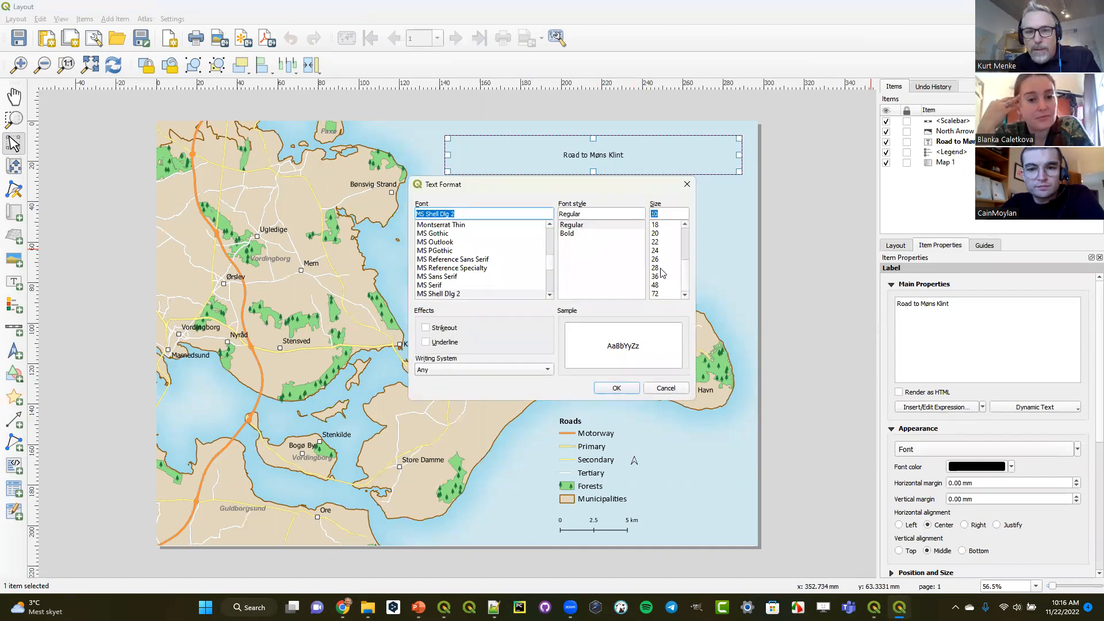
pyautogui.click(655, 268)
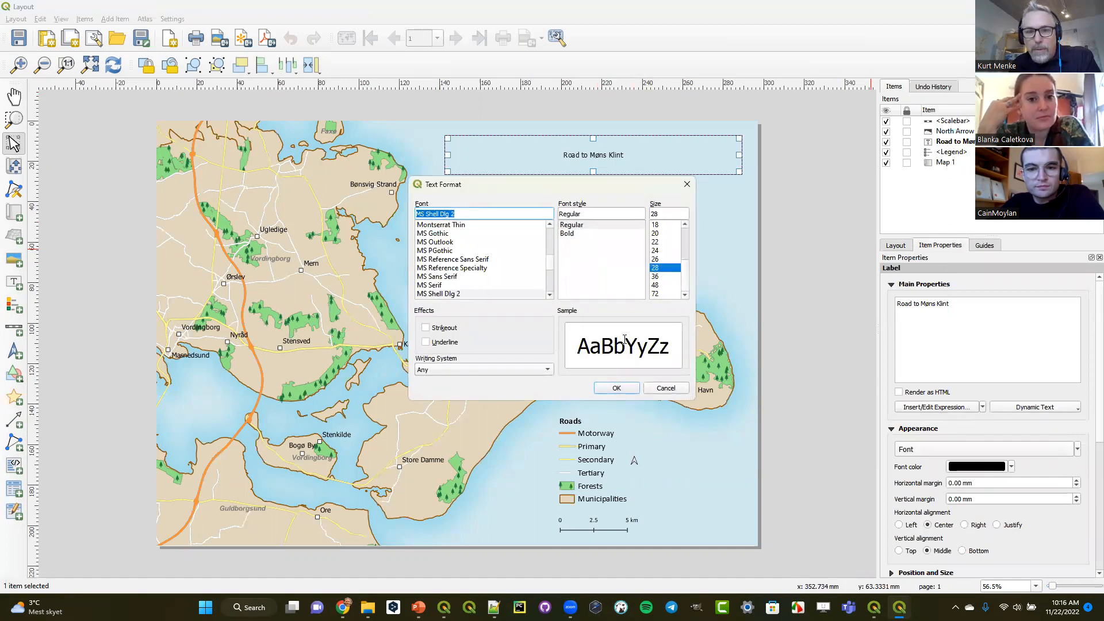
pyautogui.click(617, 389)
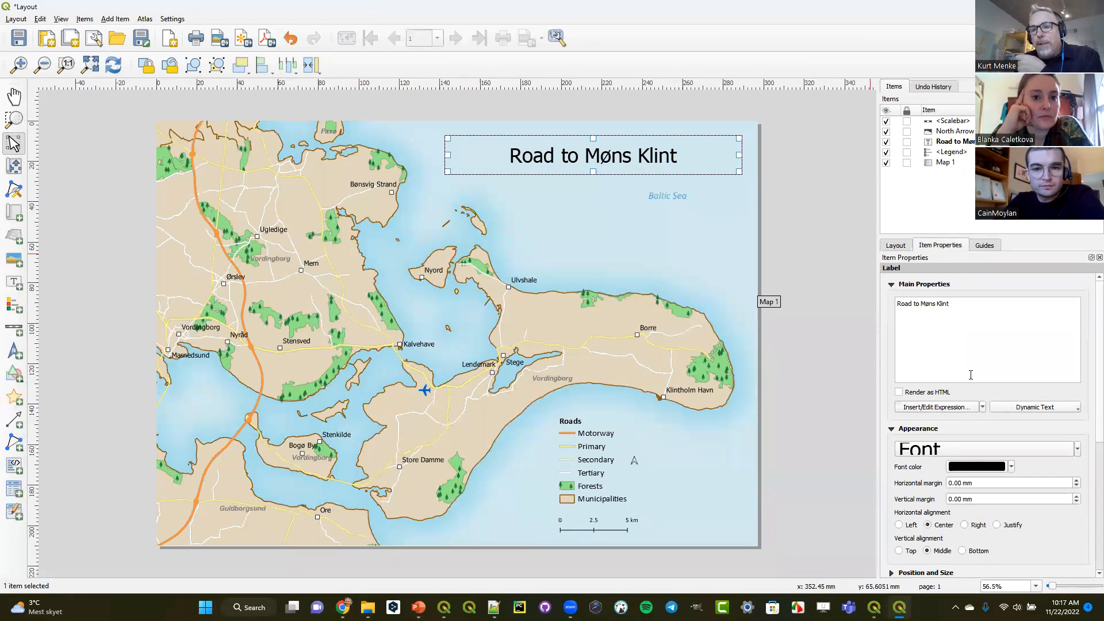
# - Enlarge the title label's font to size 36 and move the title down over the map's Baltic Sea label
pyautogui.click(959, 450)
pyautogui.click(685, 295)
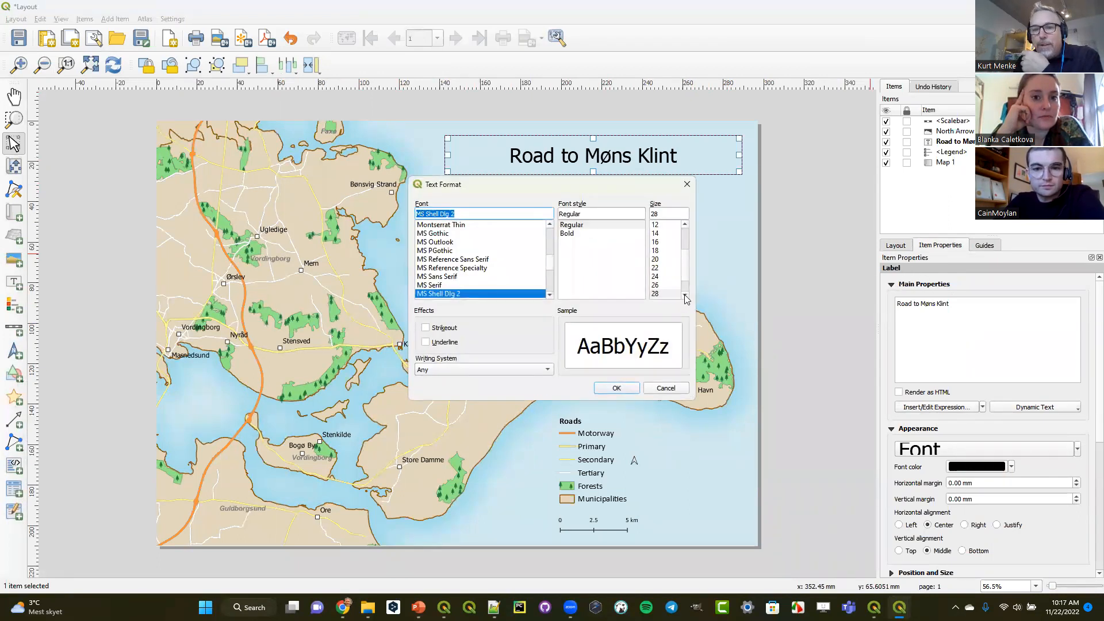
pyautogui.click(657, 293)
pyautogui.click(616, 389)
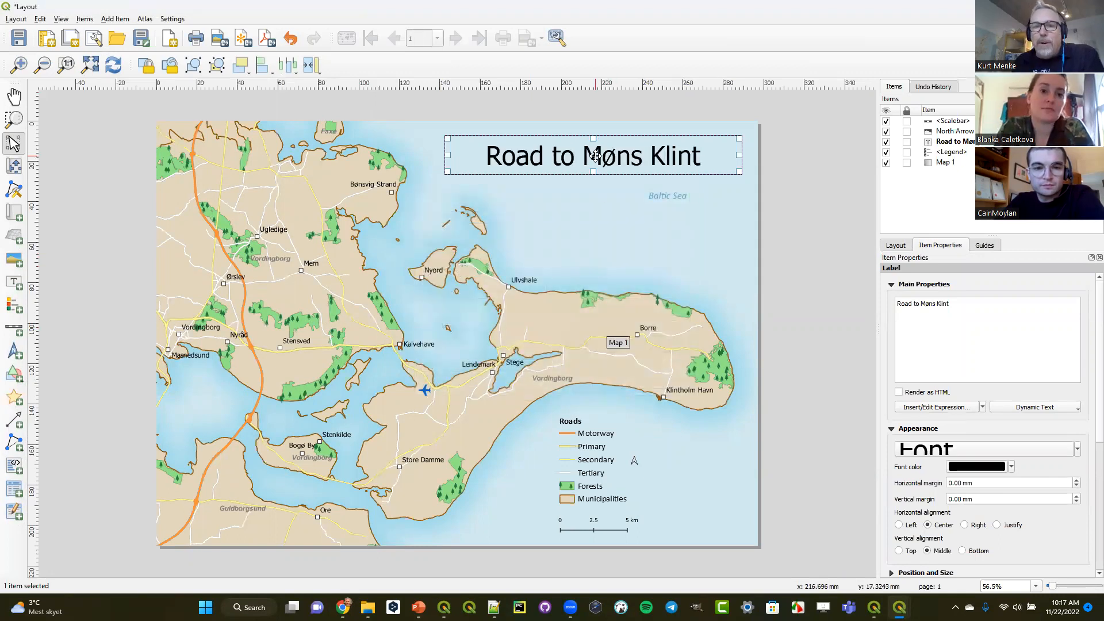
pyautogui.moveTo(595, 158); pyautogui.dragTo(602, 190)
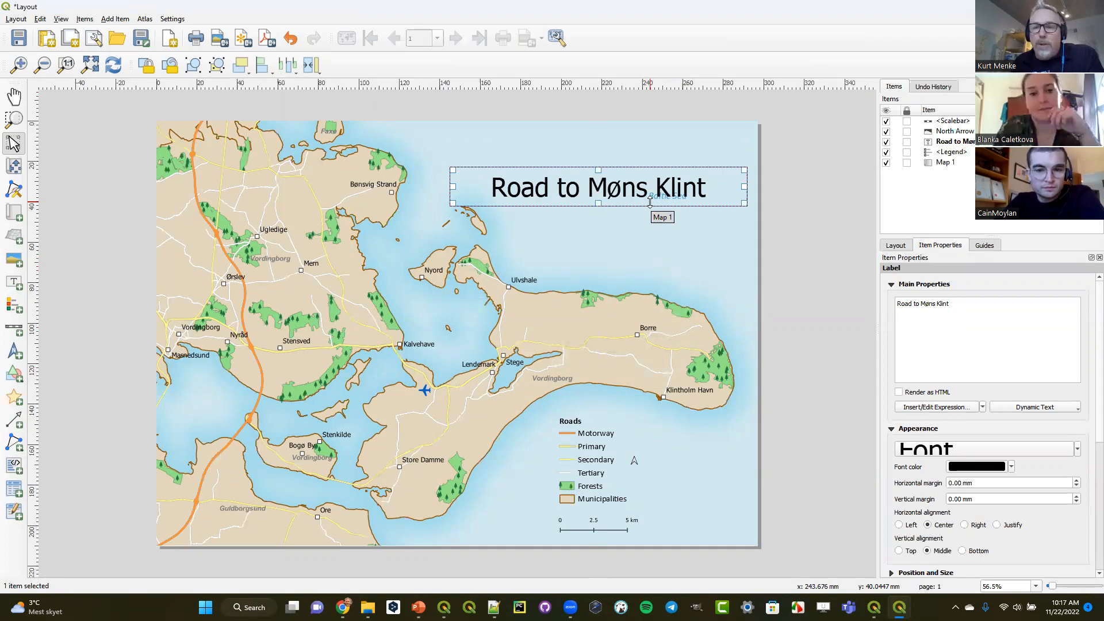
# - Make the "Road to Møns Klint" title a label-blocking item for Map 1 and move the title up above the Baltic Sea label
pyautogui.click(714, 270)
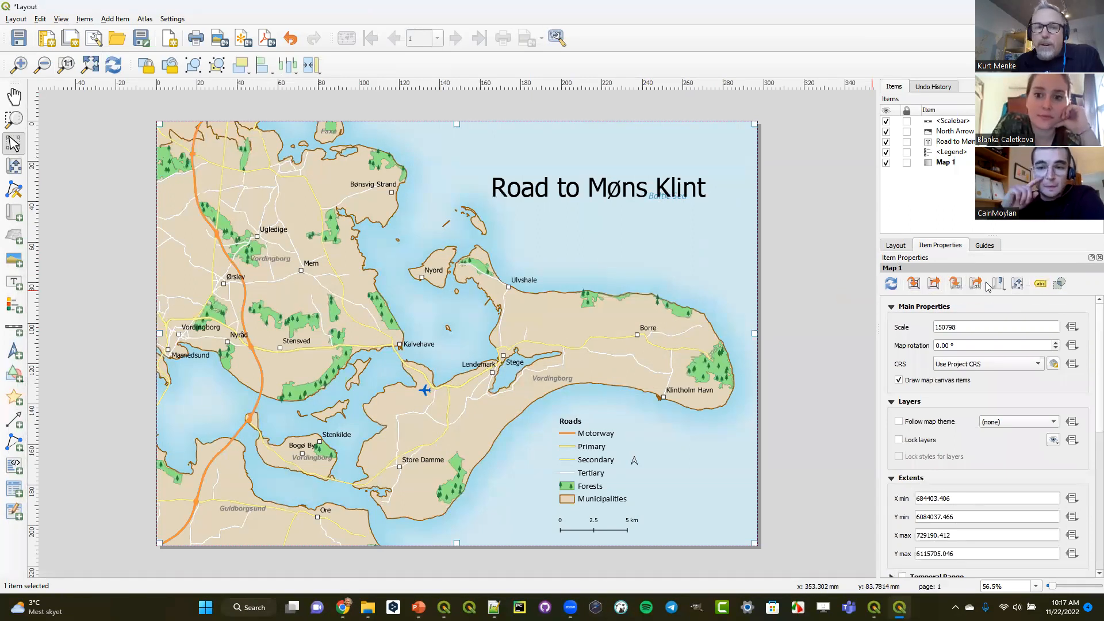
pyautogui.click(1040, 284)
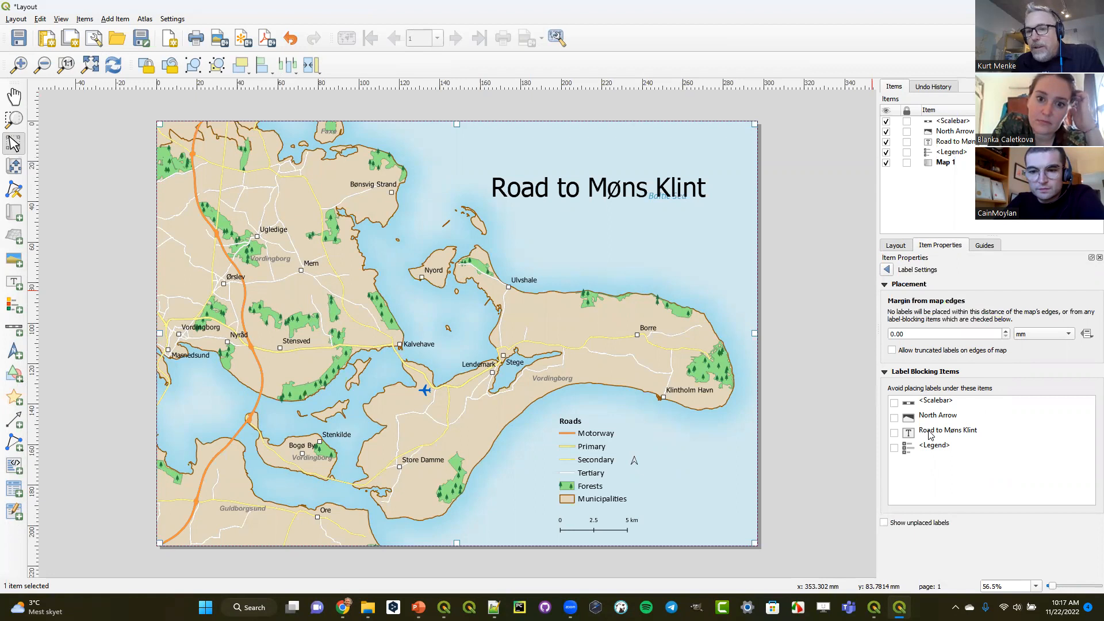
pyautogui.click(895, 433)
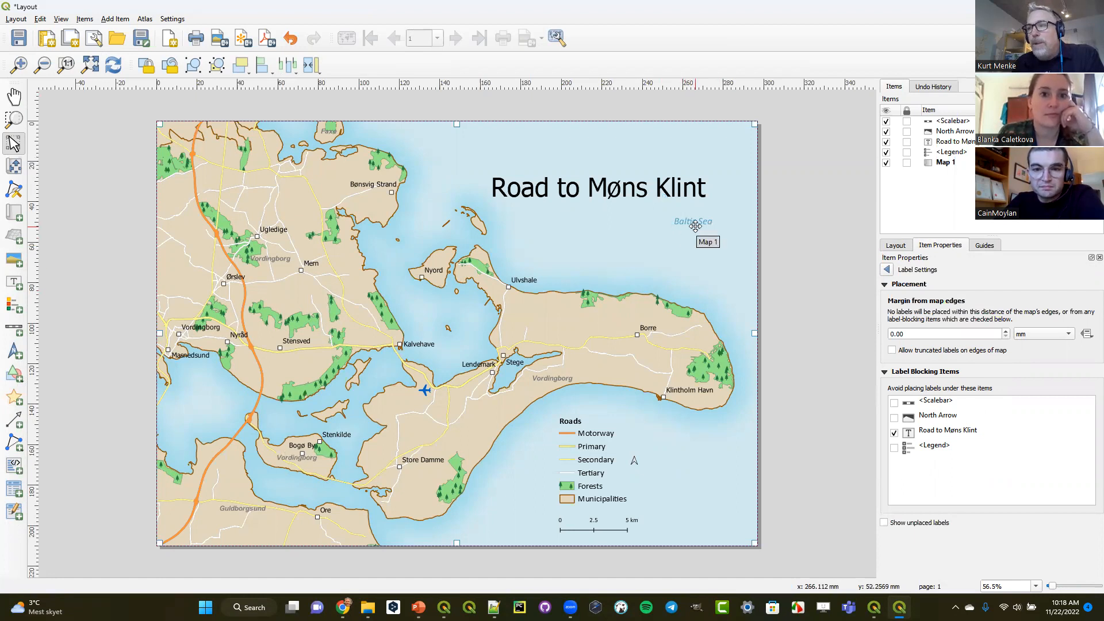
pyautogui.moveTo(634, 185); pyautogui.dragTo(624, 152)
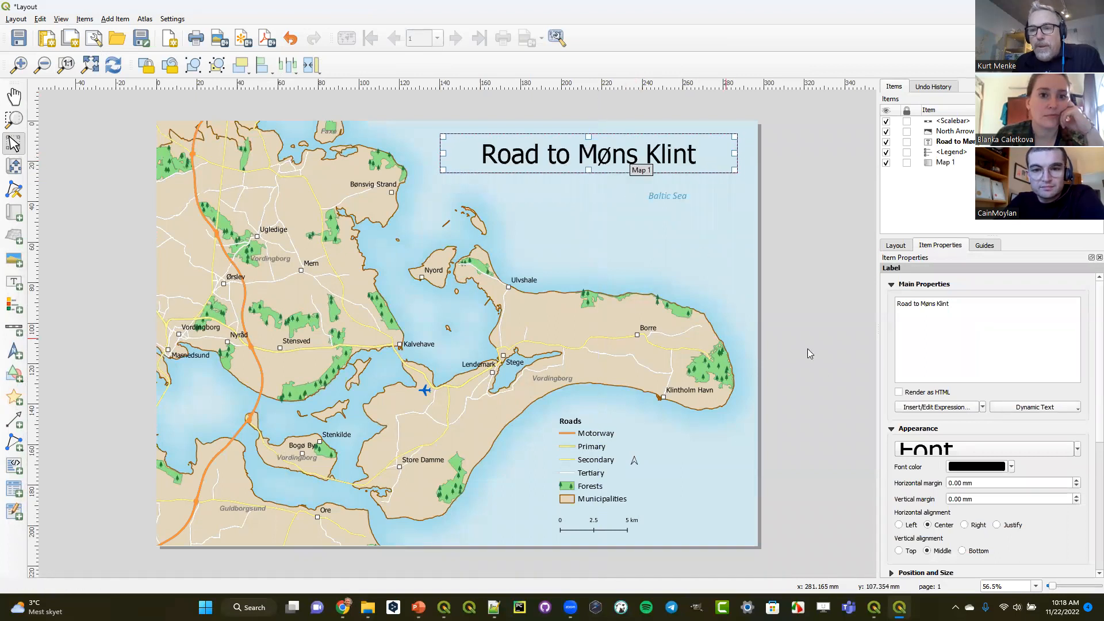
# - Add the legend to Map 1's label-blocking items
pyautogui.click(705, 274)
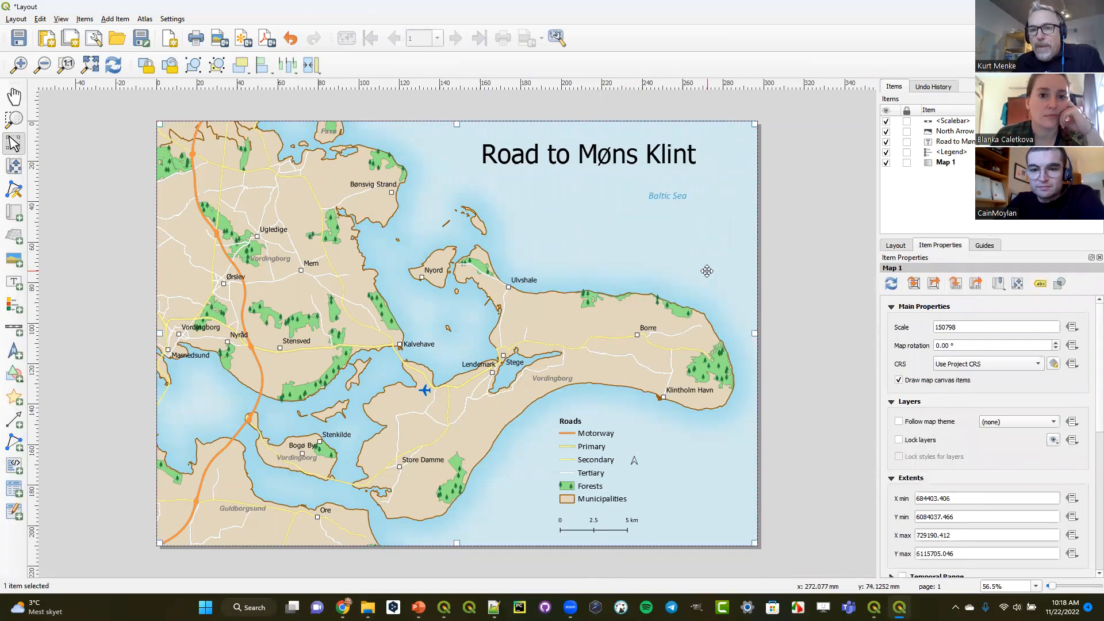
pyautogui.click(1039, 283)
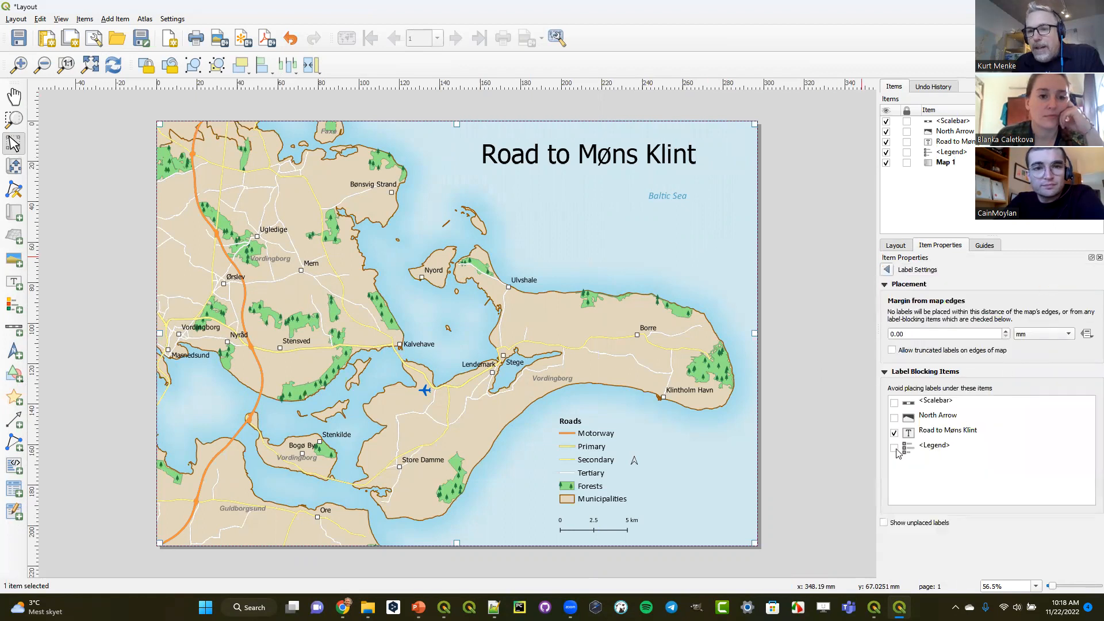
pyautogui.click(896, 450)
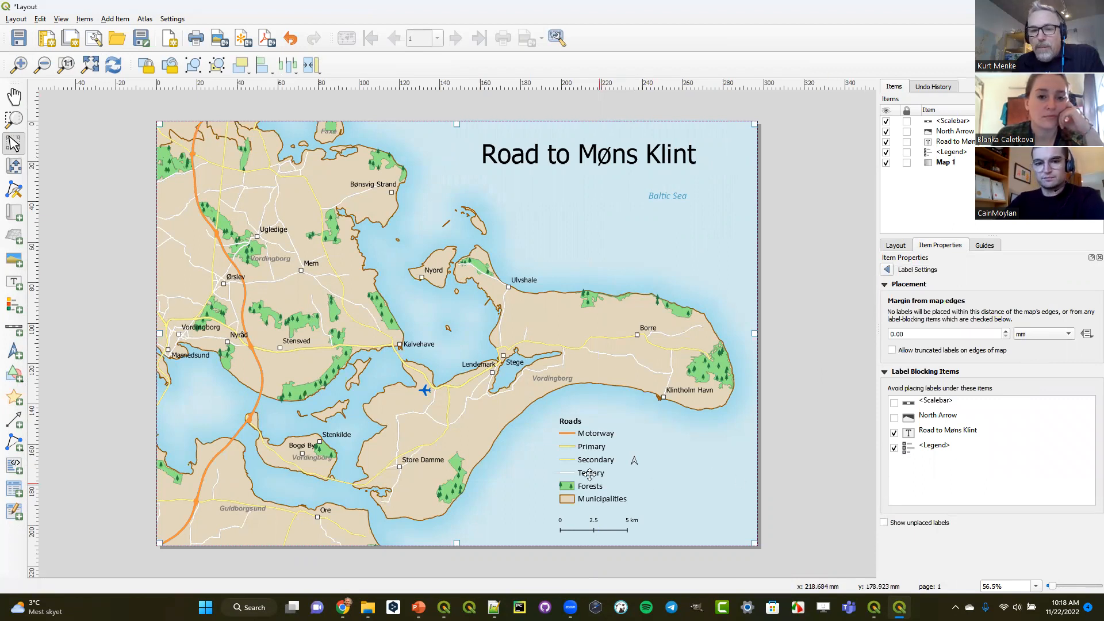
# - Test label blocking by moving the legend to two spots around the Baltic Sea label, and return it above the scalebar
pyautogui.click(591, 471)
pyautogui.moveTo(596, 450); pyautogui.dragTo(676, 208)
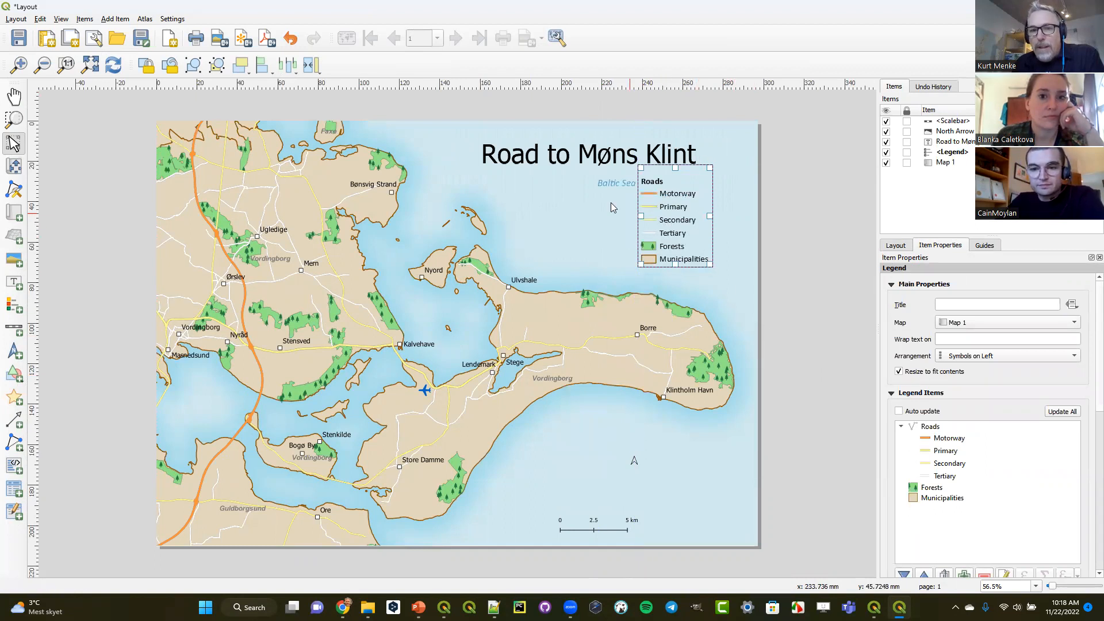
pyautogui.moveTo(674, 222); pyautogui.dragTo(625, 230)
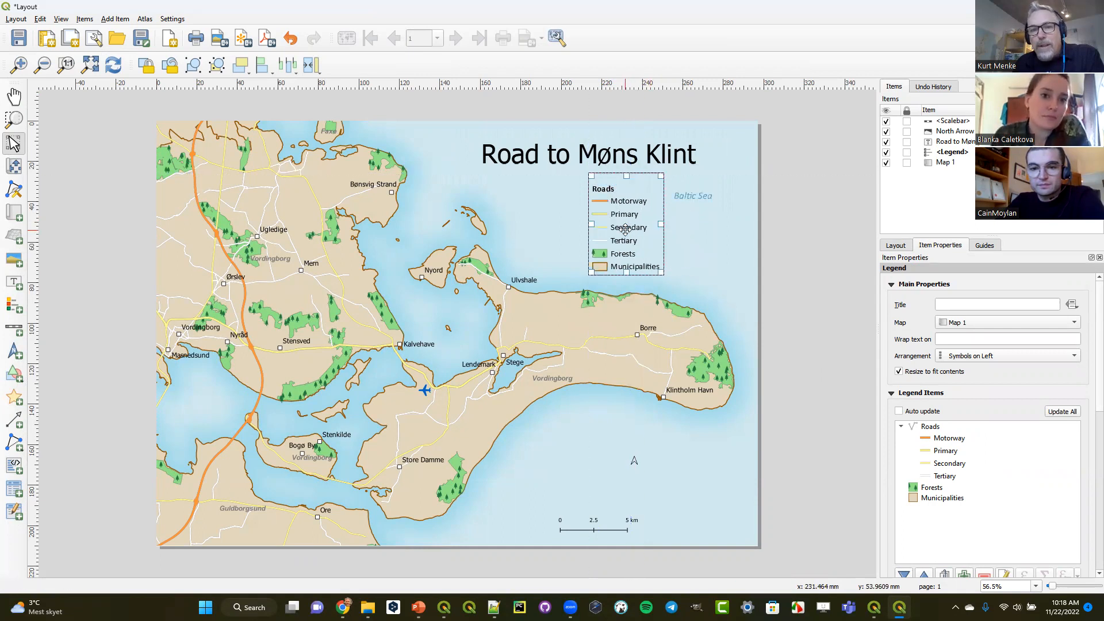
pyautogui.moveTo(615, 219); pyautogui.dragTo(582, 452)
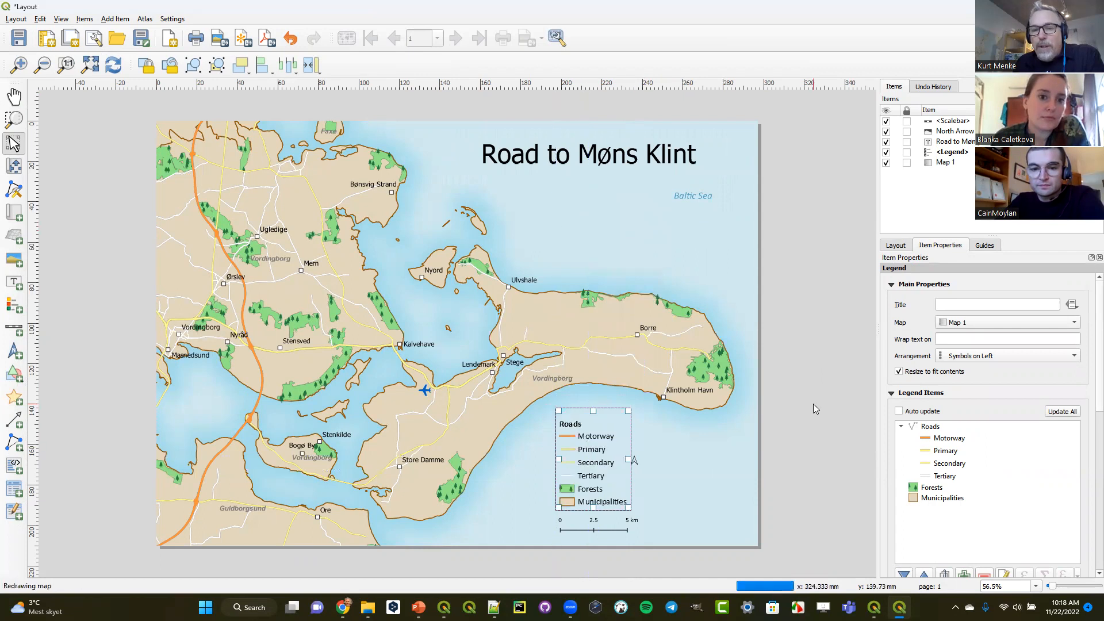
pyautogui.click(798, 417)
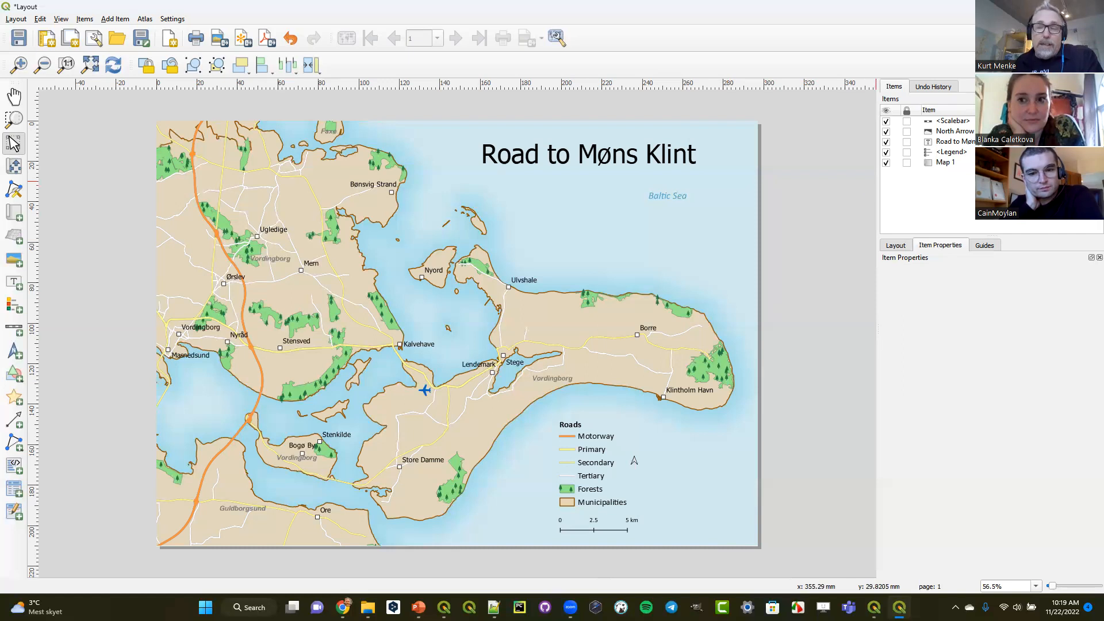
# - Return to the main Denmark project window with its layers shown and open the Style Manager in an enlarged window
pyautogui.click(1035, 6)
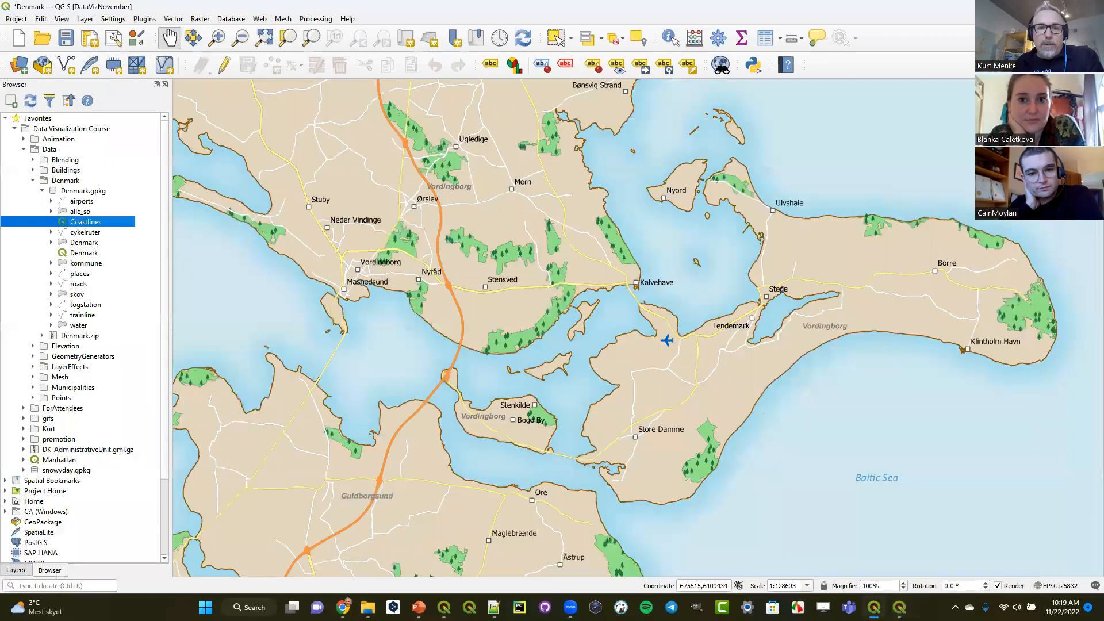
pyautogui.click(10, 571)
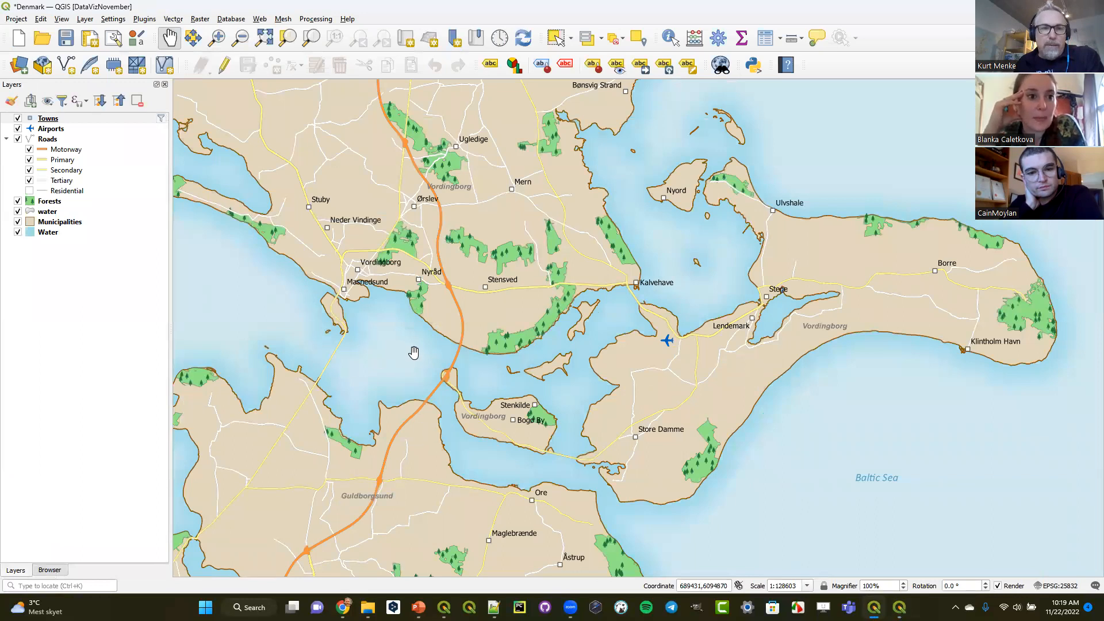
pyautogui.click(136, 39)
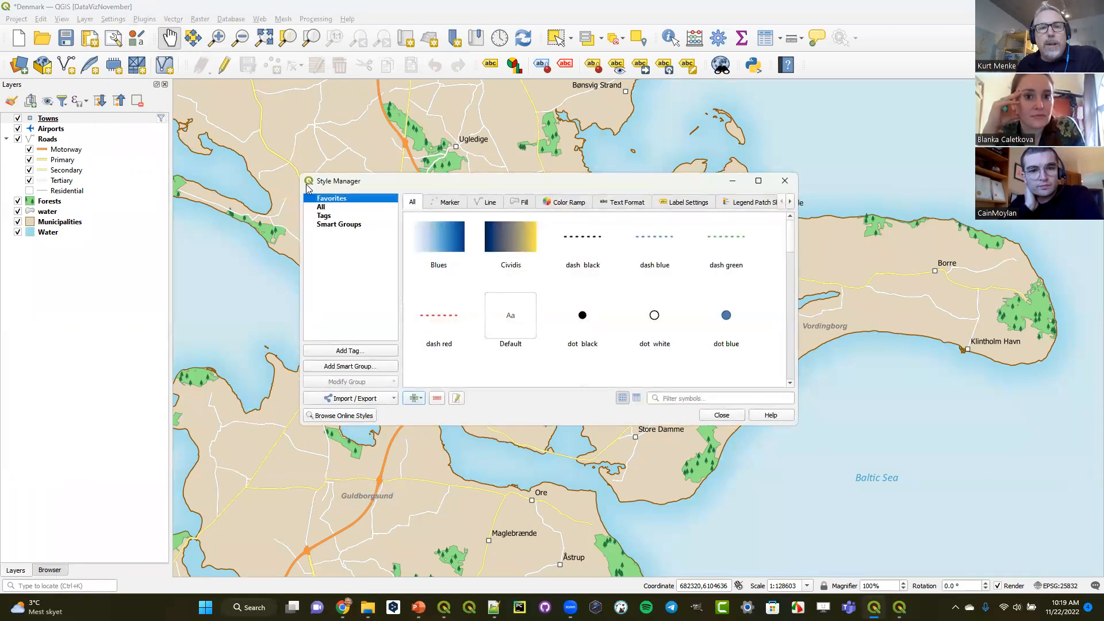
pyautogui.moveTo(300, 174); pyautogui.dragTo(102, 27)
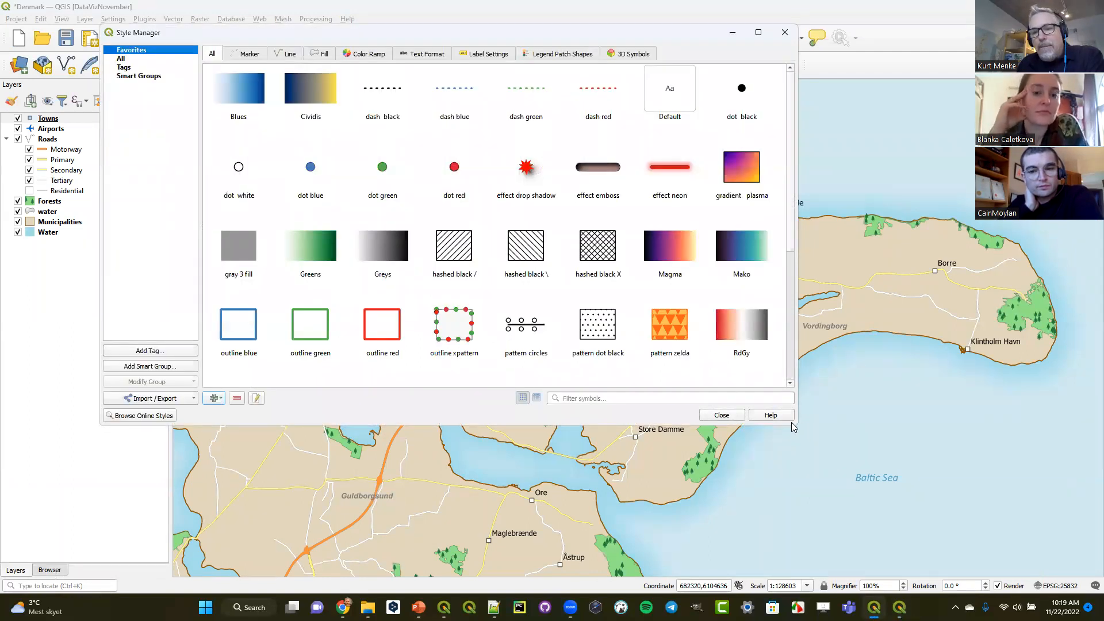
pyautogui.moveTo(796, 427); pyautogui.dragTo(926, 540)
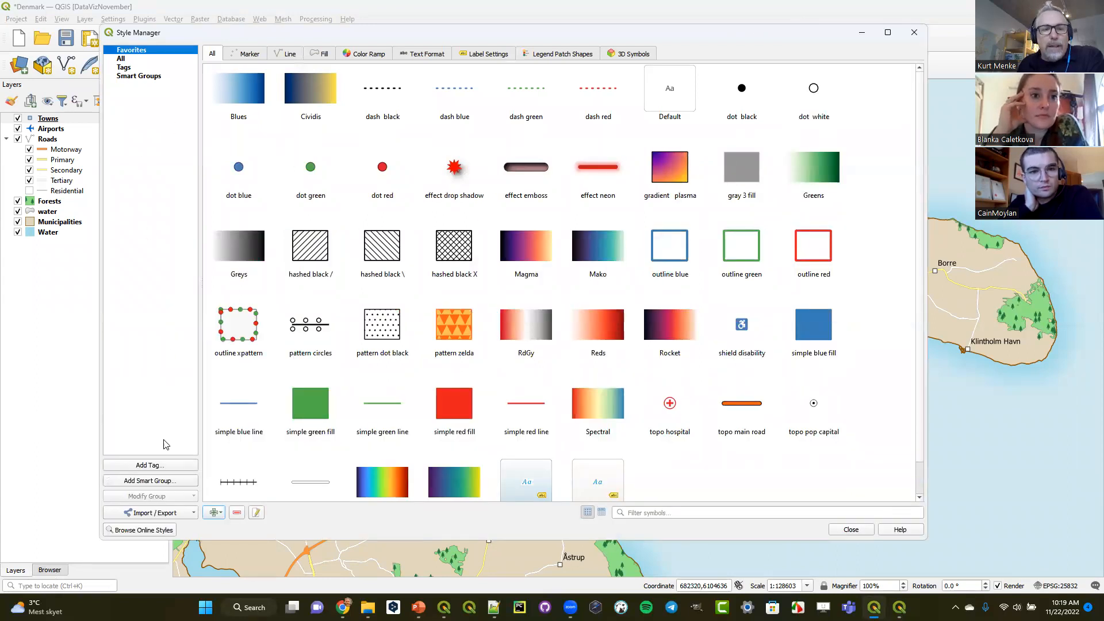
# - Look through the favorite markers, lines, fills, color ramps and legend patch shapes in the Style Manager
pyautogui.click(249, 55)
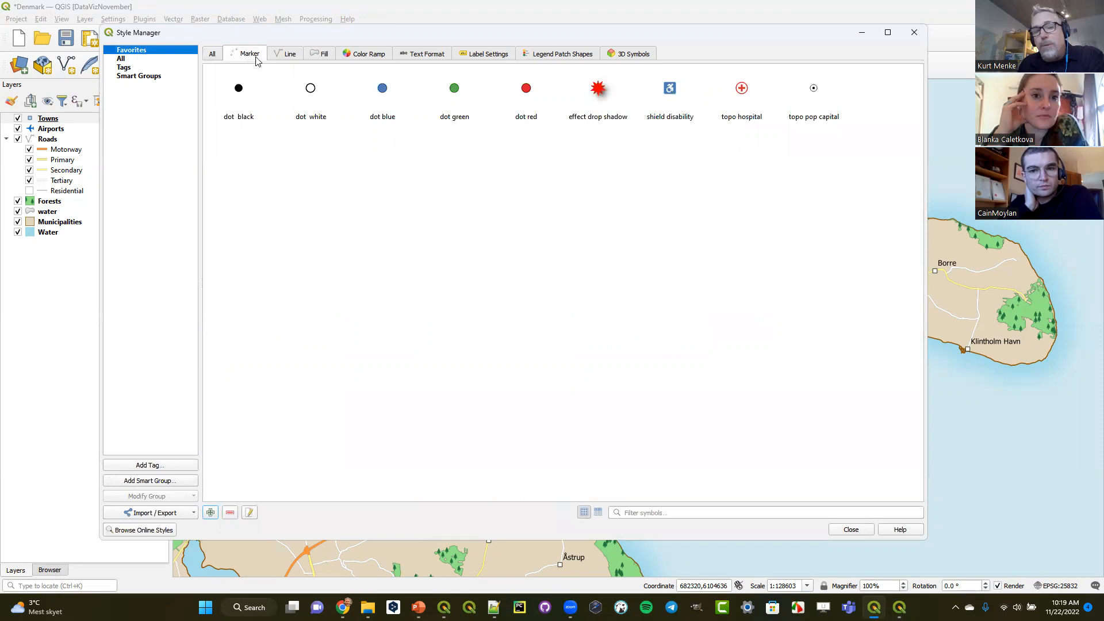
pyautogui.click(286, 56)
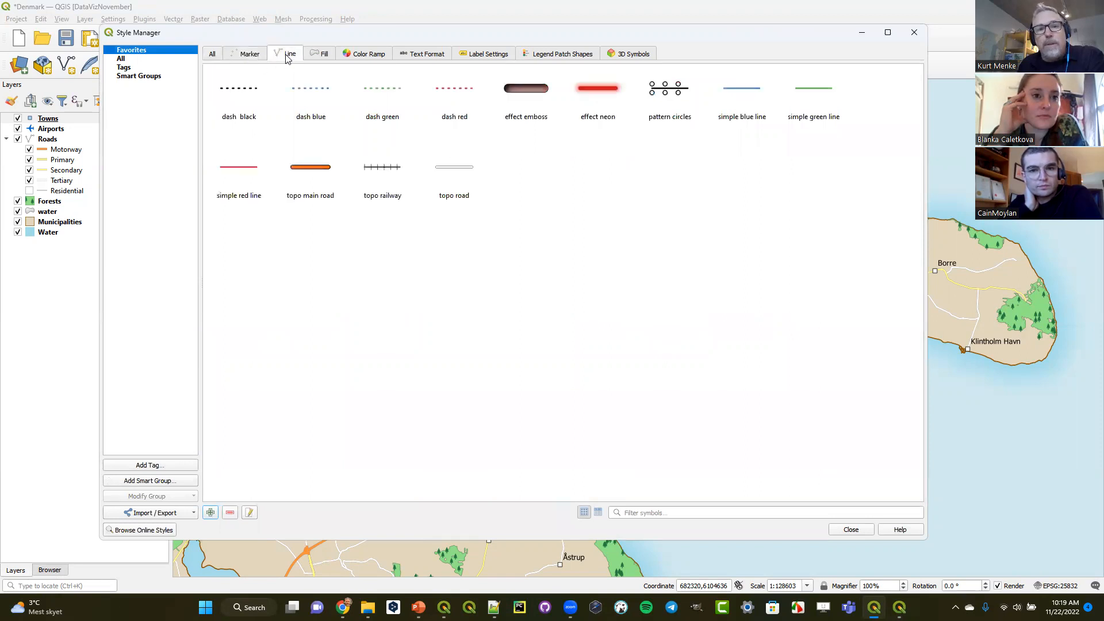
pyautogui.click(323, 55)
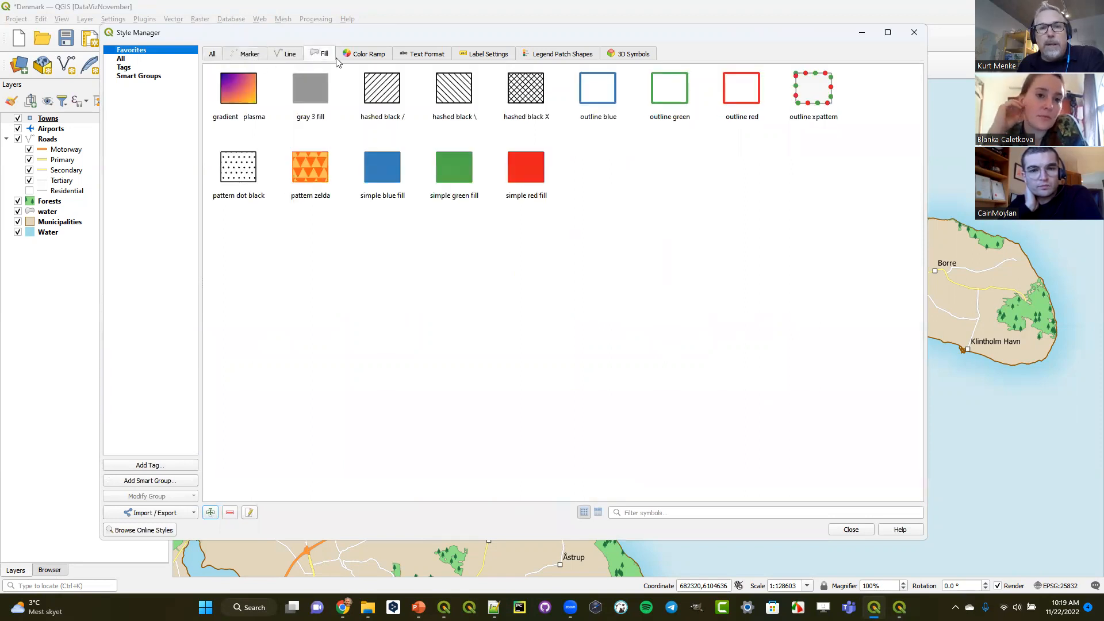
pyautogui.click(362, 55)
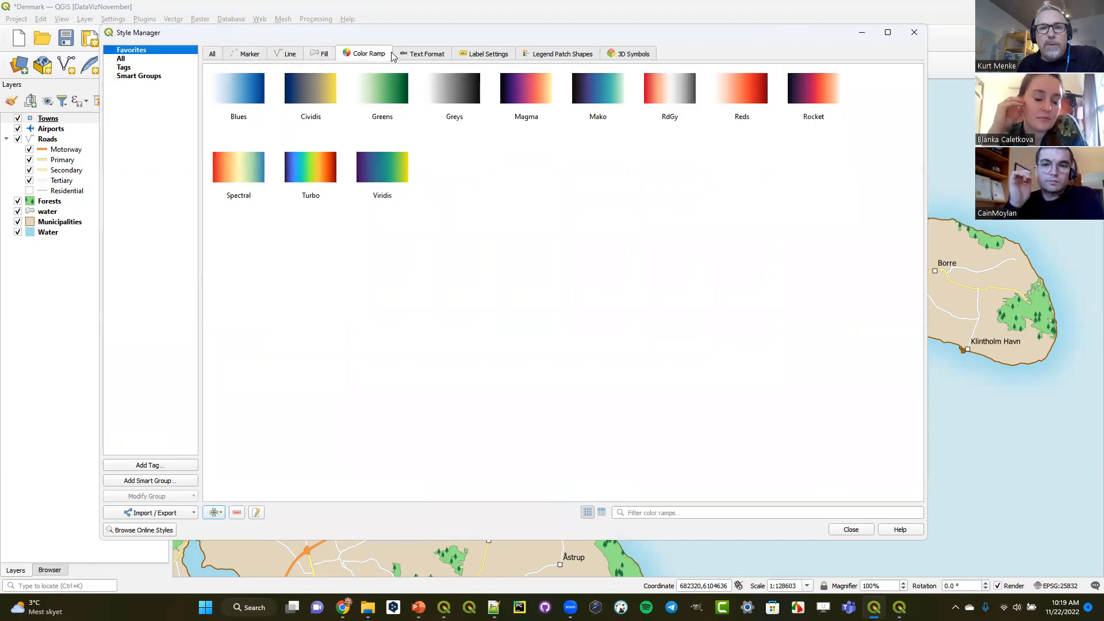
pyautogui.click(543, 55)
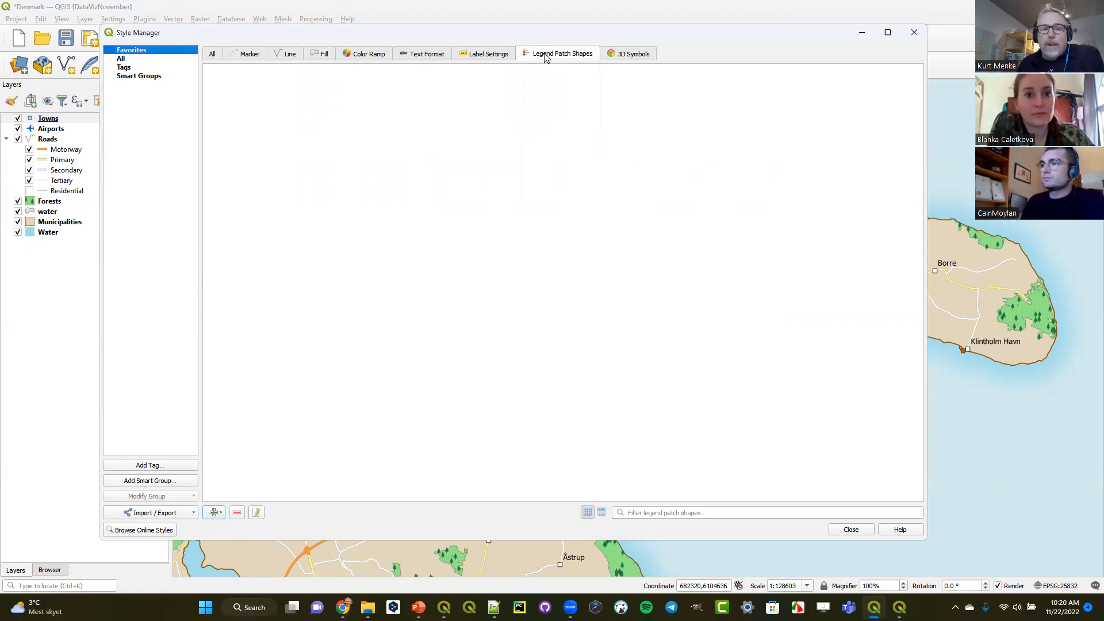
# - Open the online QGIS style repository in a maximized browser window and look through the list of all styles
pyautogui.click(145, 532)
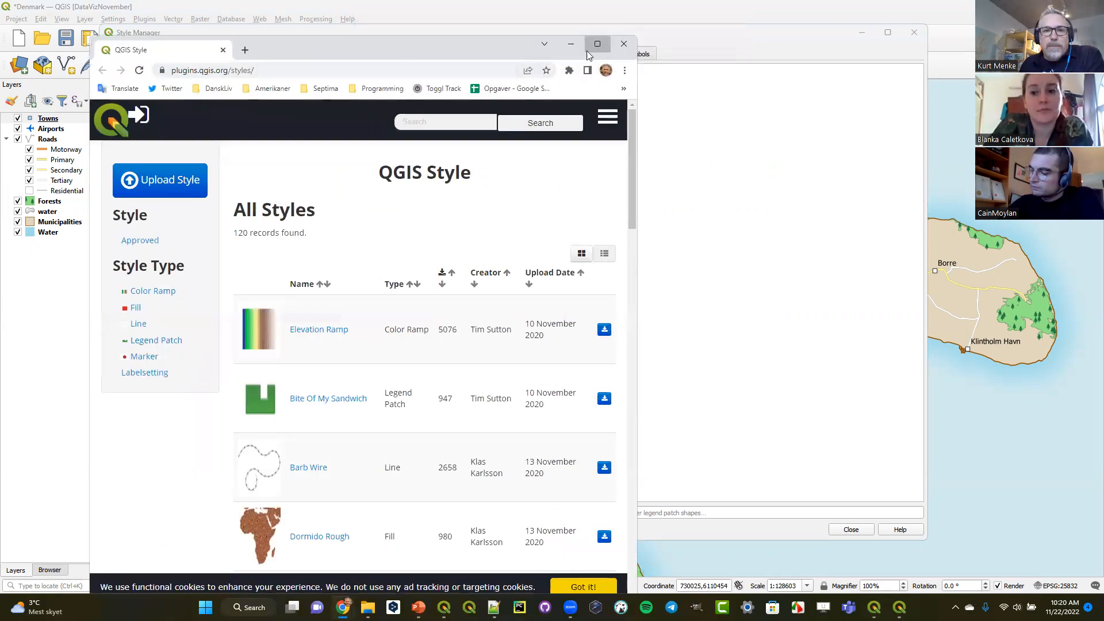
pyautogui.click(596, 42)
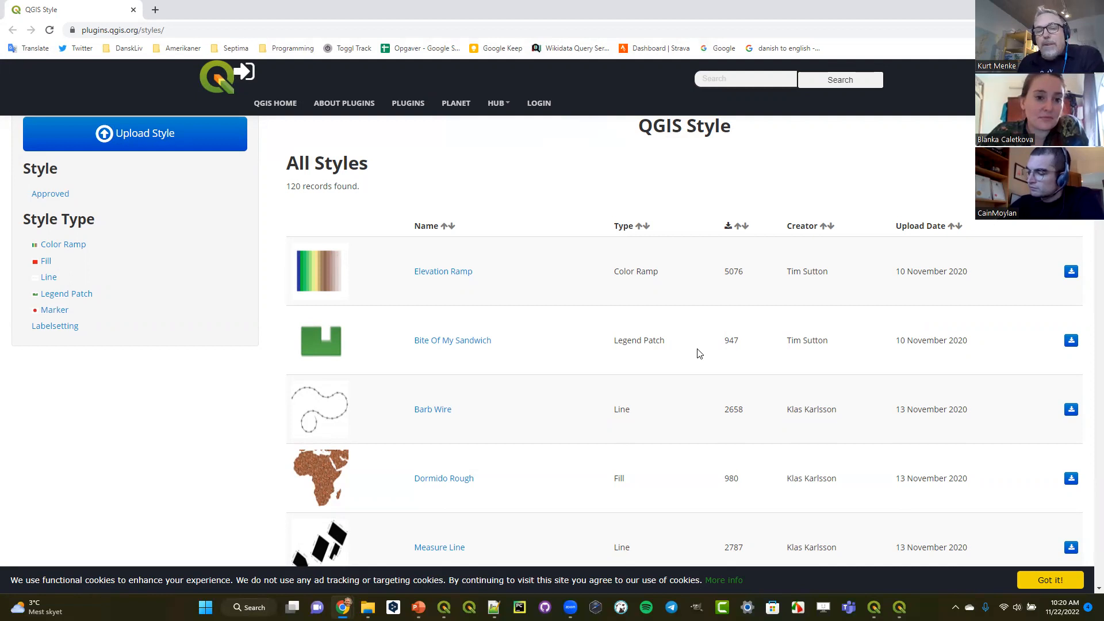
pyautogui.scroll(-9, 700, 353)
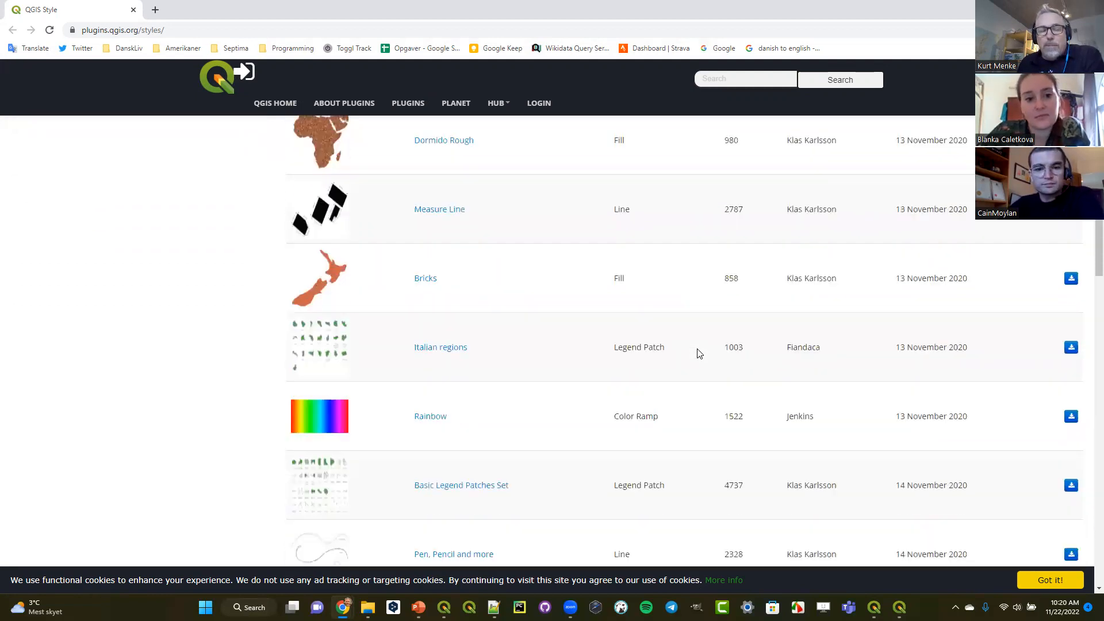
pyautogui.scroll(-2, 699, 354)
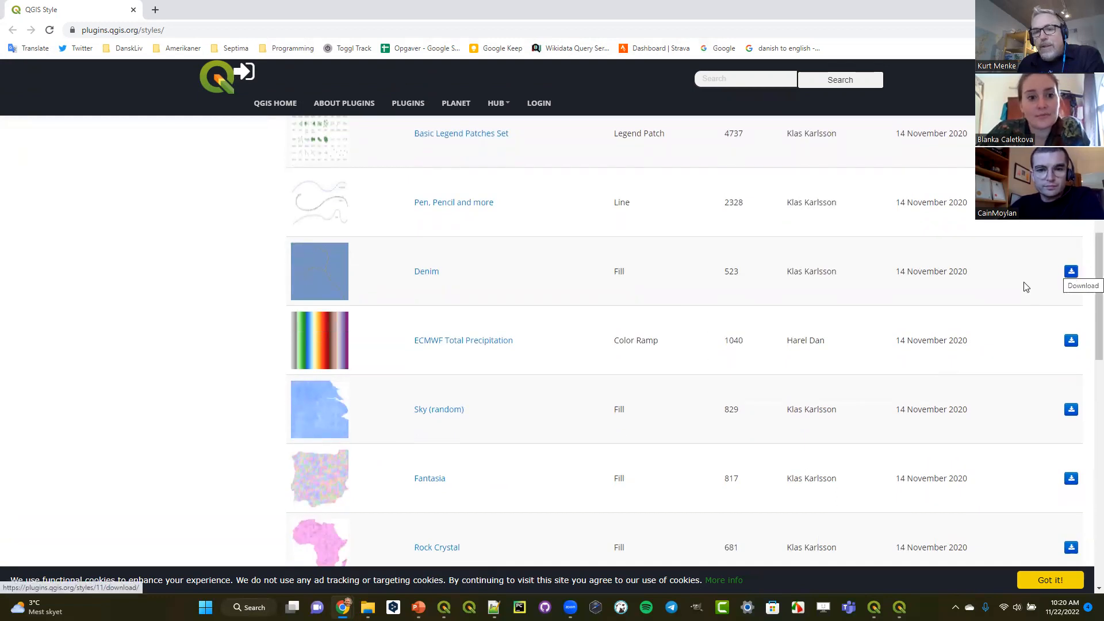
pyautogui.scroll(-8, 710, 325)
pyautogui.scroll(-1, 711, 325)
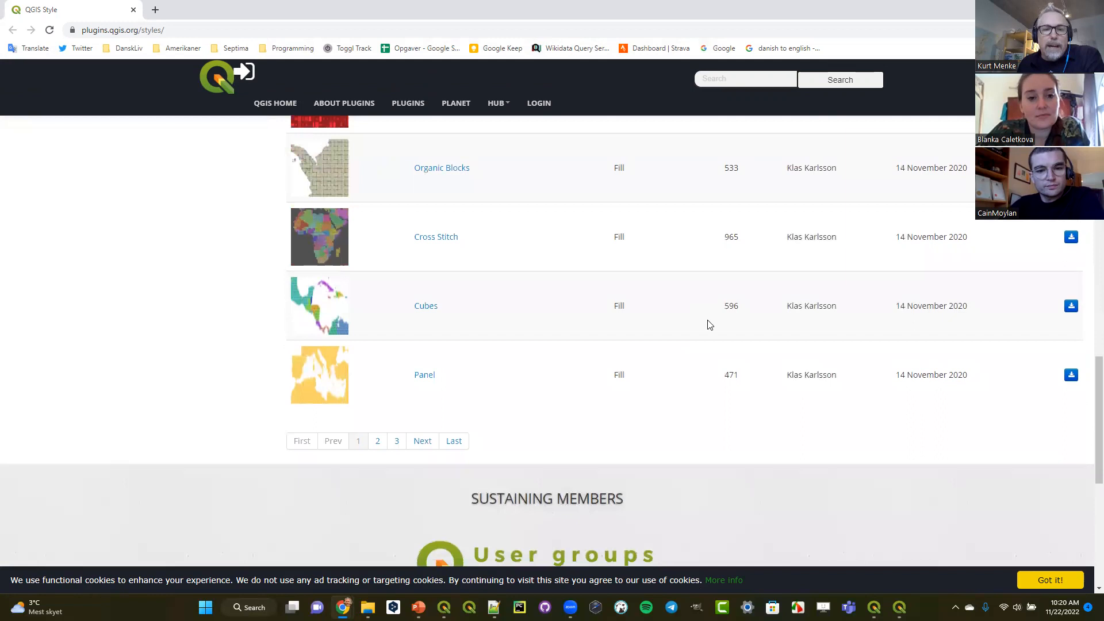
pyautogui.scroll(20, 710, 325)
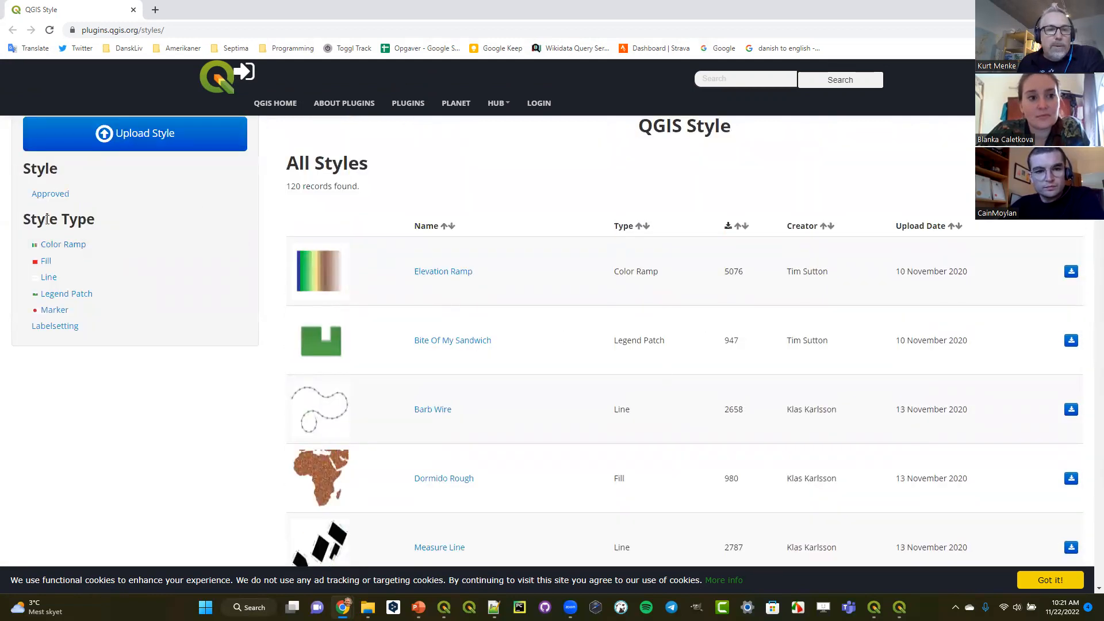
# - Filter the style repository to the Legend Patch type and review the available patch sets
pyautogui.click(67, 294)
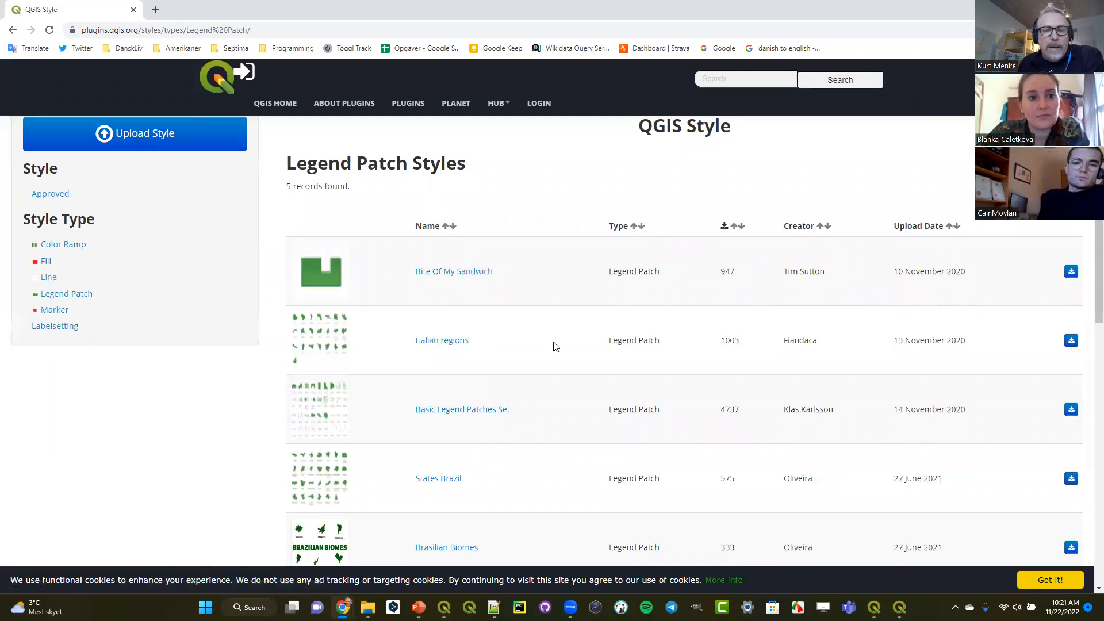
pyautogui.scroll(-2, 555, 346)
pyautogui.scroll(1, 555, 347)
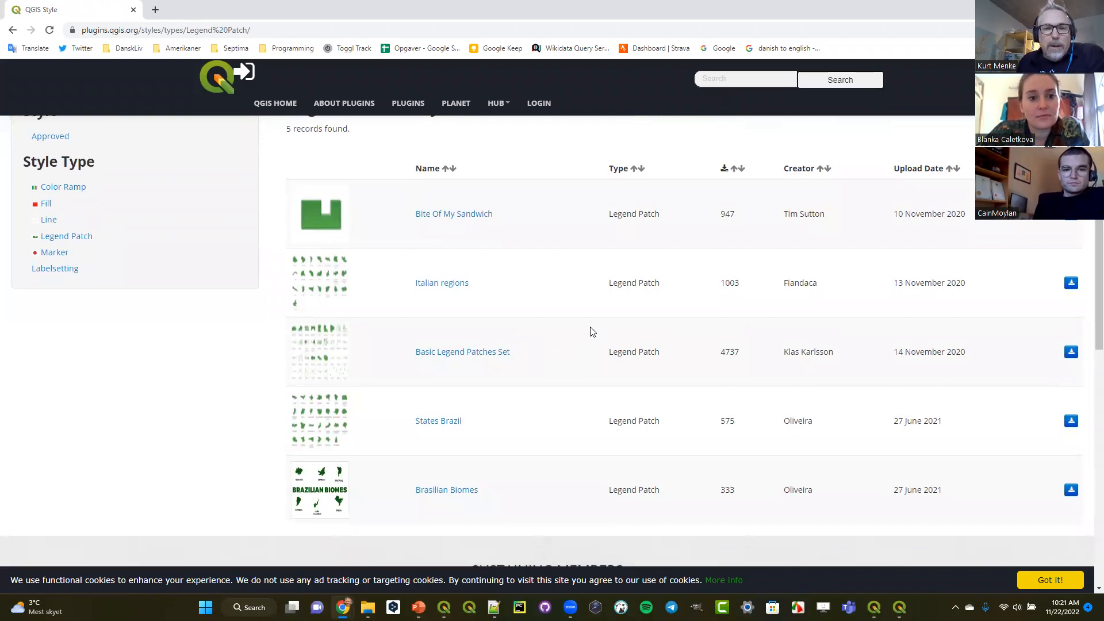
pyautogui.moveTo(324, 228)
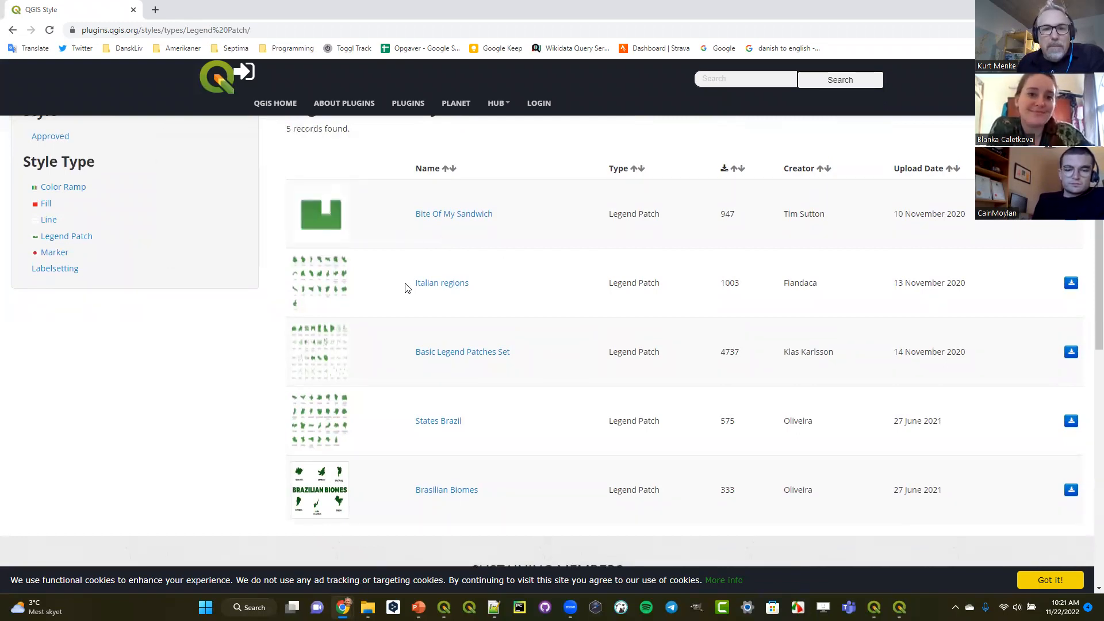
pyautogui.moveTo(329, 290)
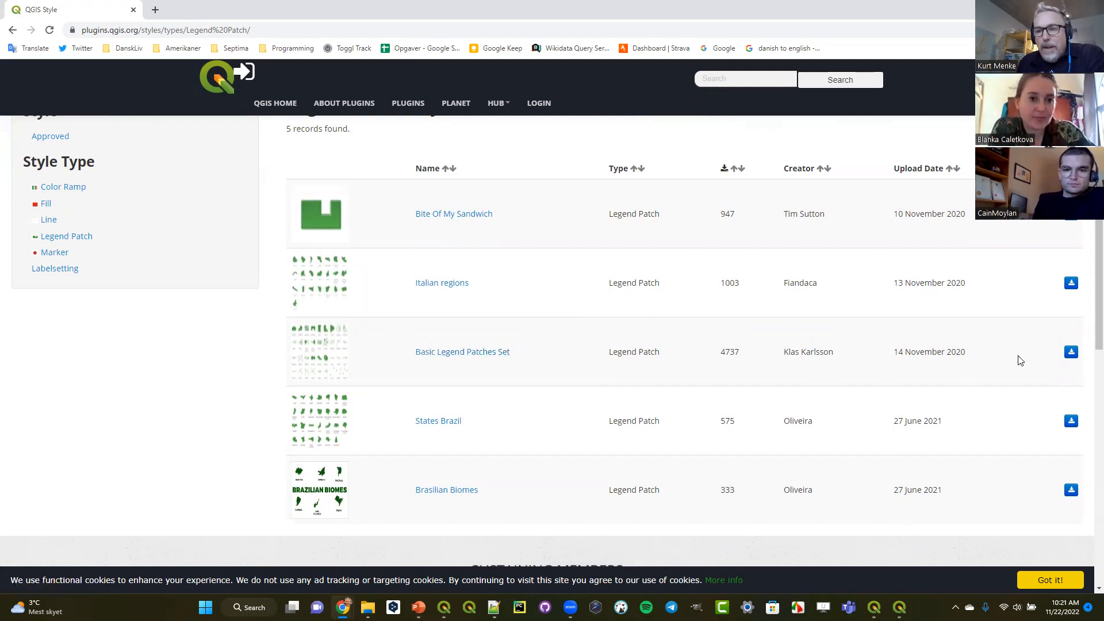
# - Download the Basic Legend Patches Set as basic-legend-patches-set.zip into the Data_Visualization_with_QGIS_Online folder under Courses
pyautogui.click(1071, 352)
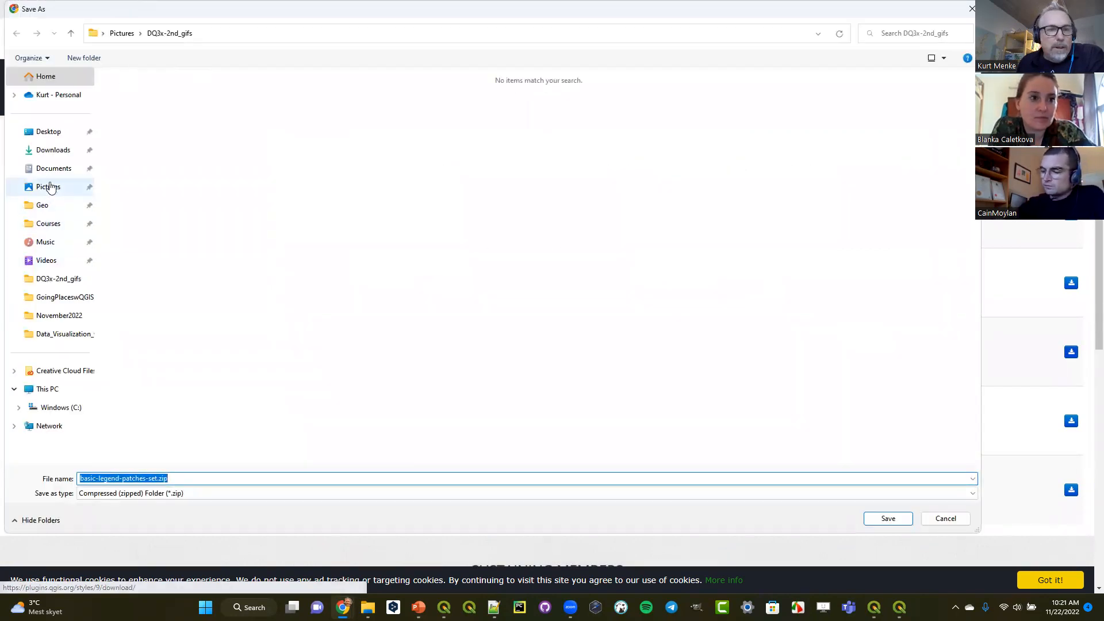
pyautogui.click(45, 224)
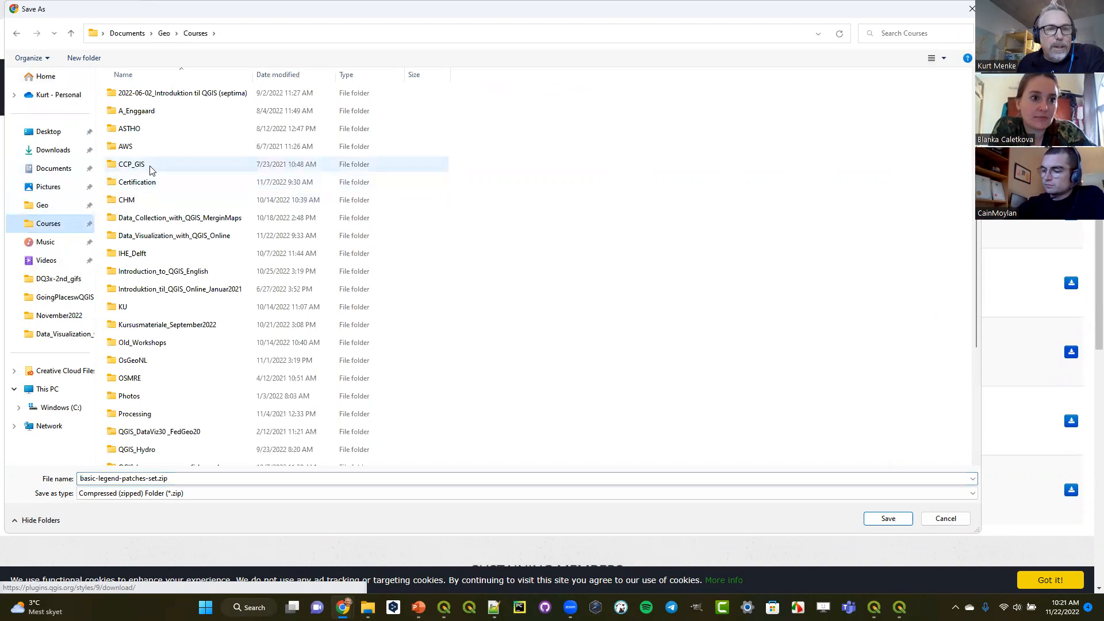
pyautogui.doubleClick(144, 236)
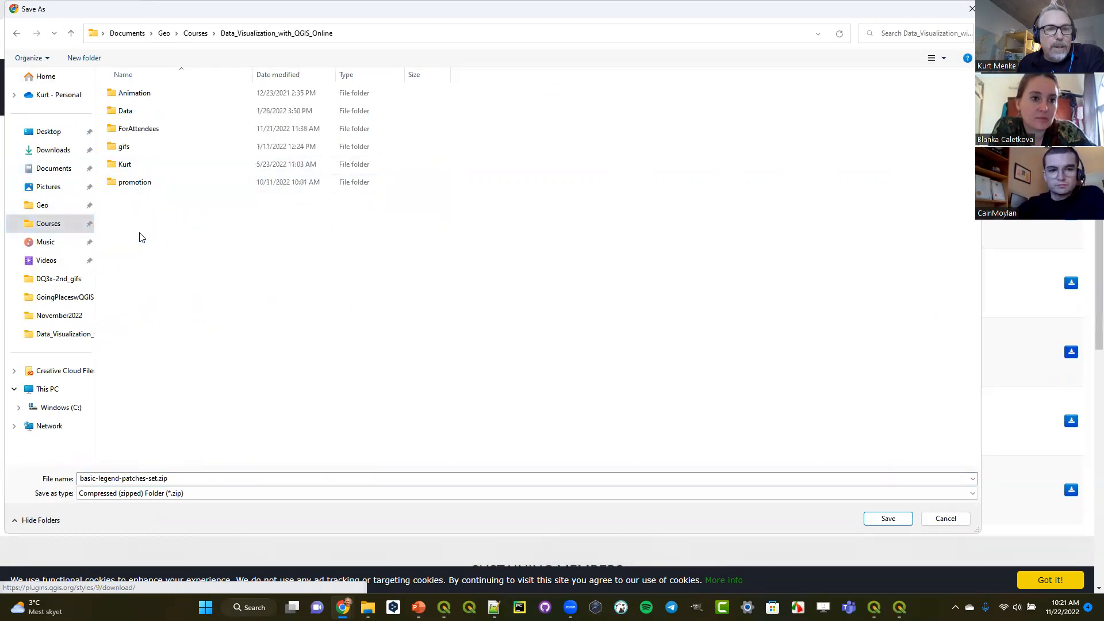
pyautogui.click(889, 519)
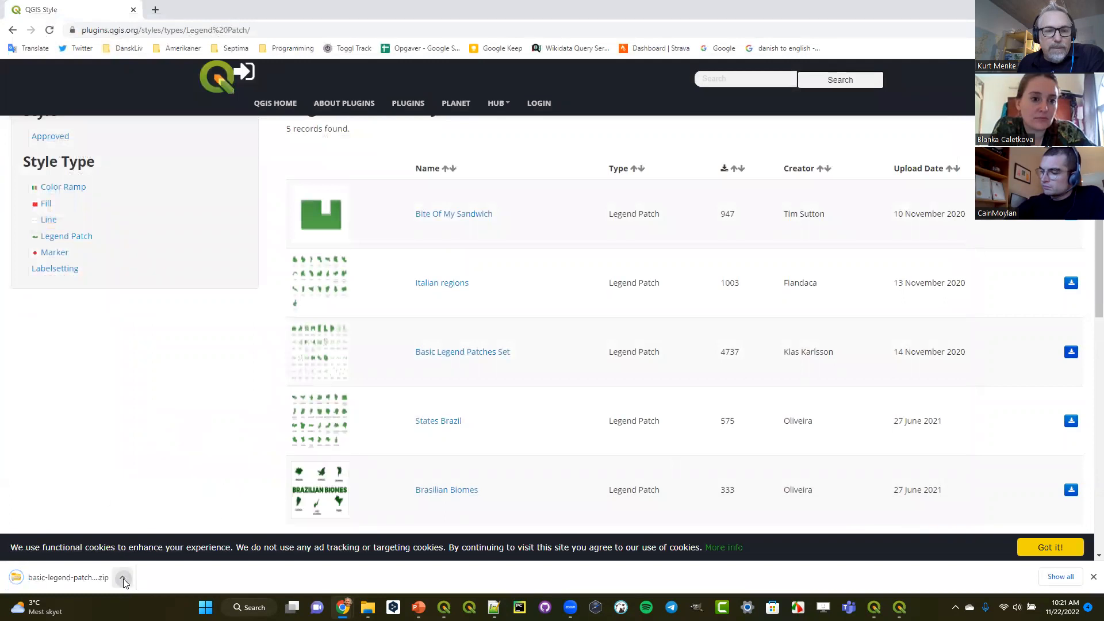
# - Show the downloaded basic-legend-patches-set.zip in its folder and extract it into a basic-legend-patches-set subfolder with 7-Zip
pyautogui.click(122, 577)
pyautogui.click(153, 529)
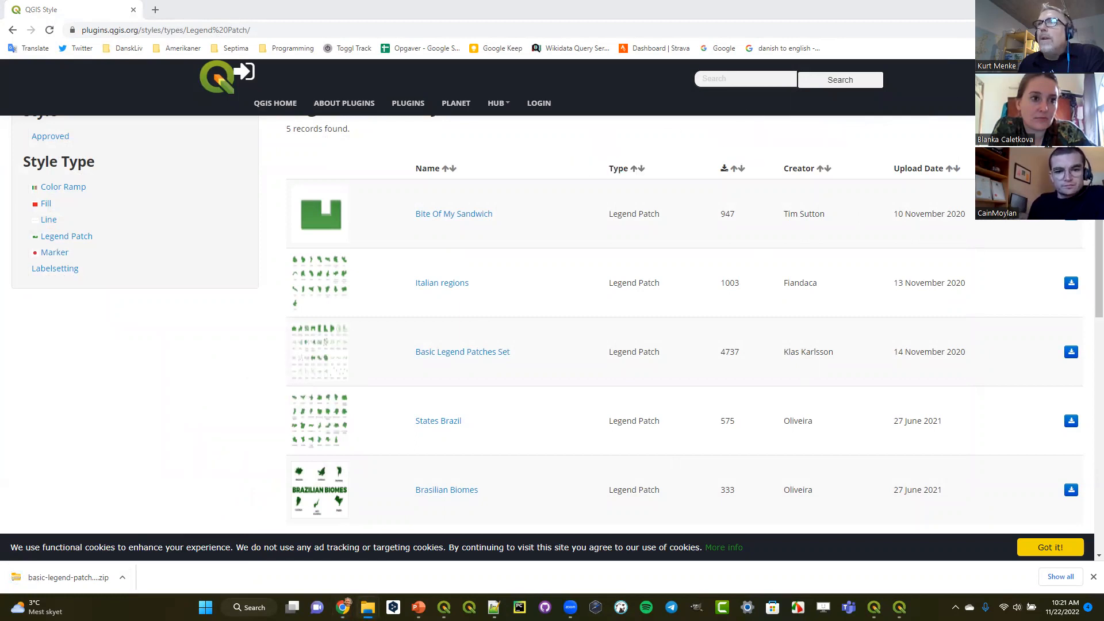
pyautogui.moveTo(837, 108); pyautogui.dragTo(341, 124)
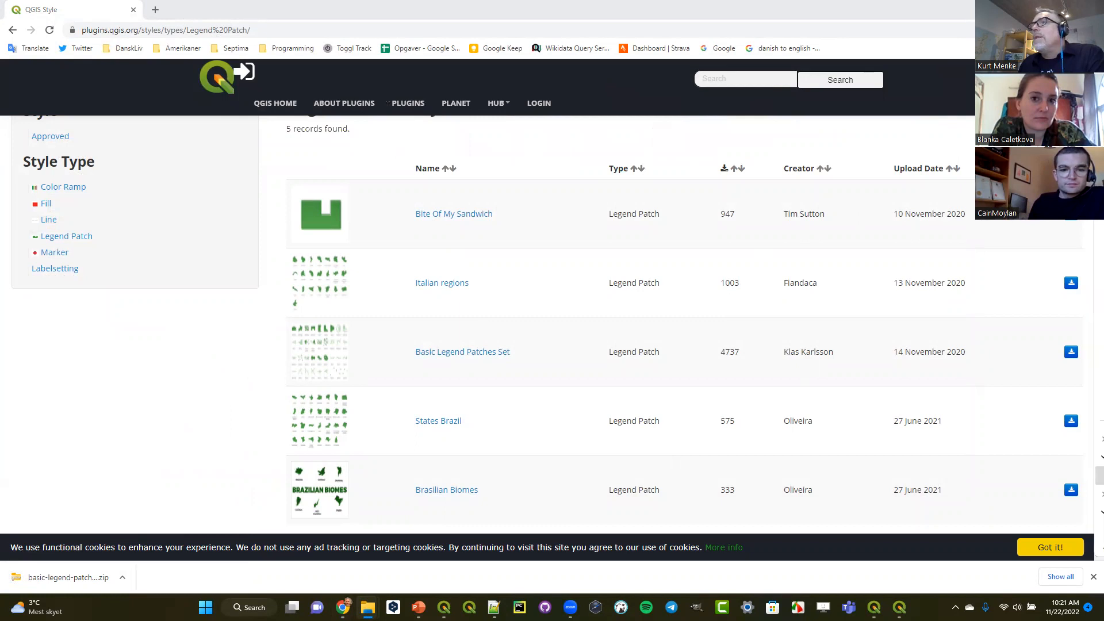
pyautogui.moveTo(1103, 63); pyautogui.dragTo(414, 32)
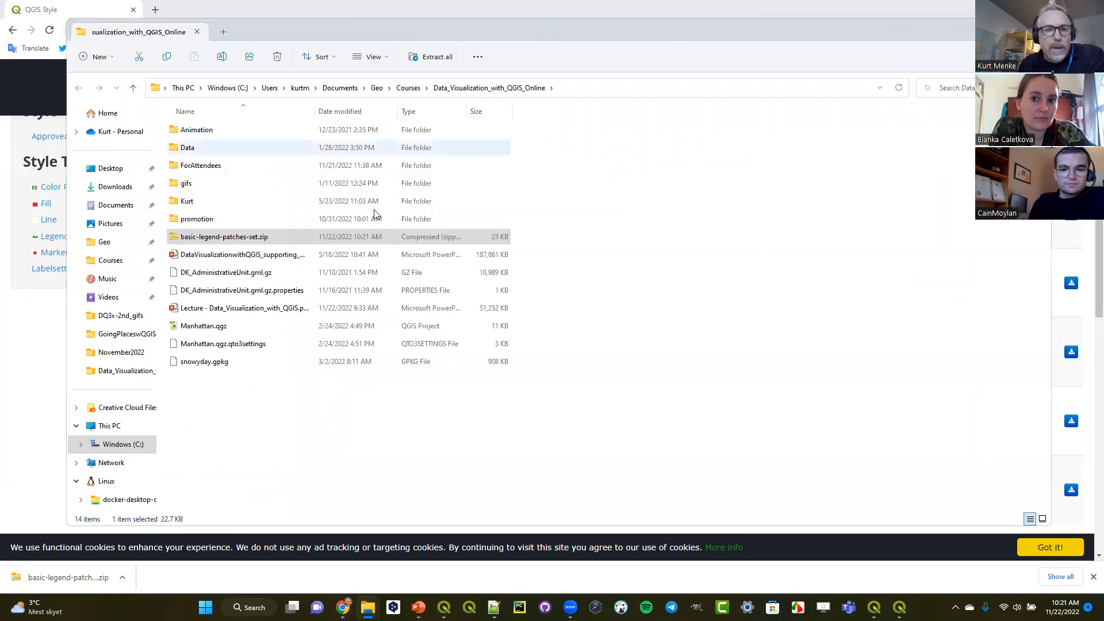
pyautogui.rightClick(231, 241)
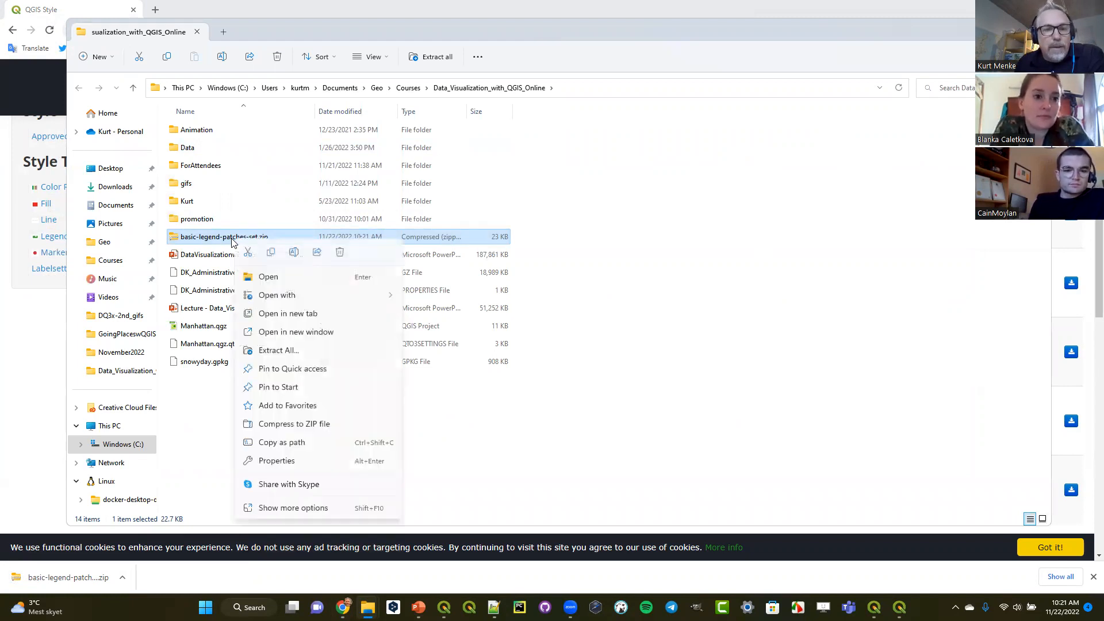
pyautogui.click(293, 508)
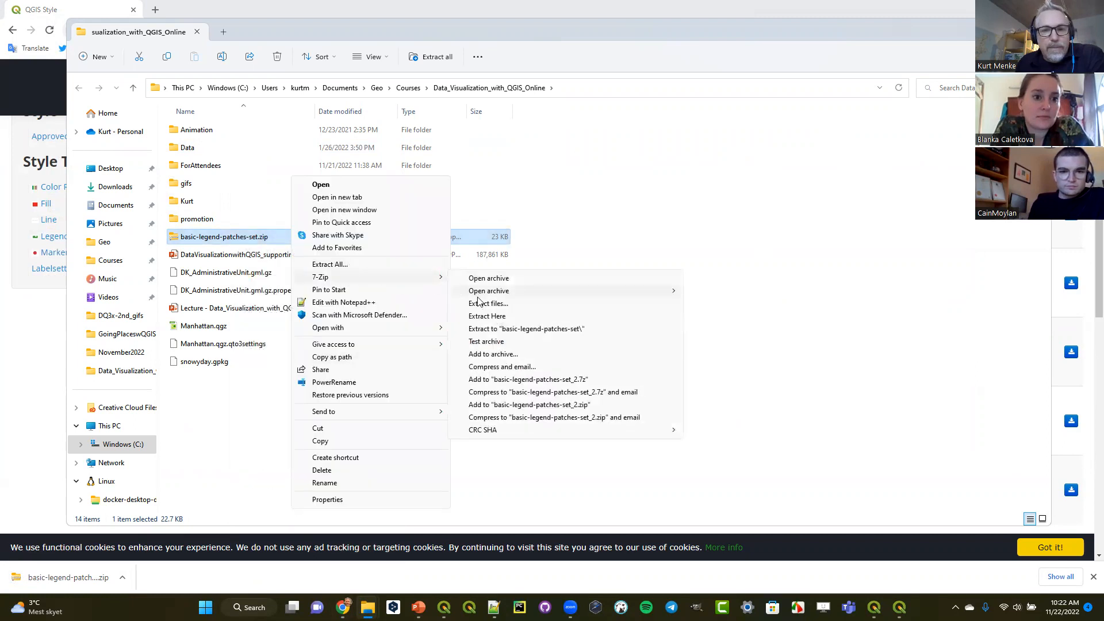
pyautogui.click(499, 329)
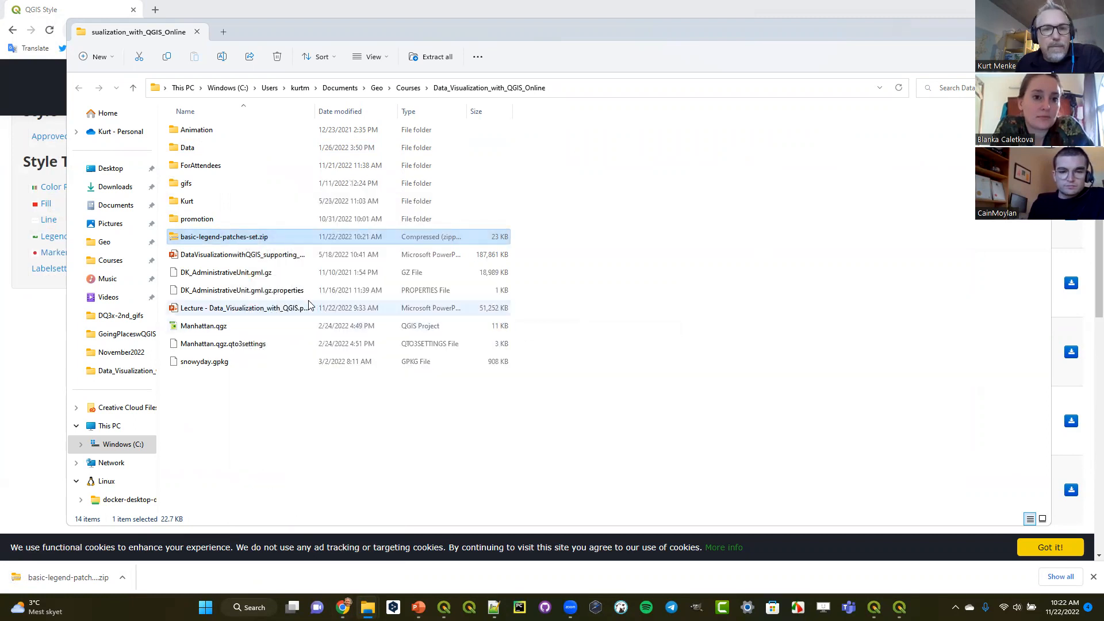
# - Locate patch.xml inside the extracted Basic Legend Patches Set folder, and return to the QGIS Style Manager
pyautogui.doubleClick(239, 147)
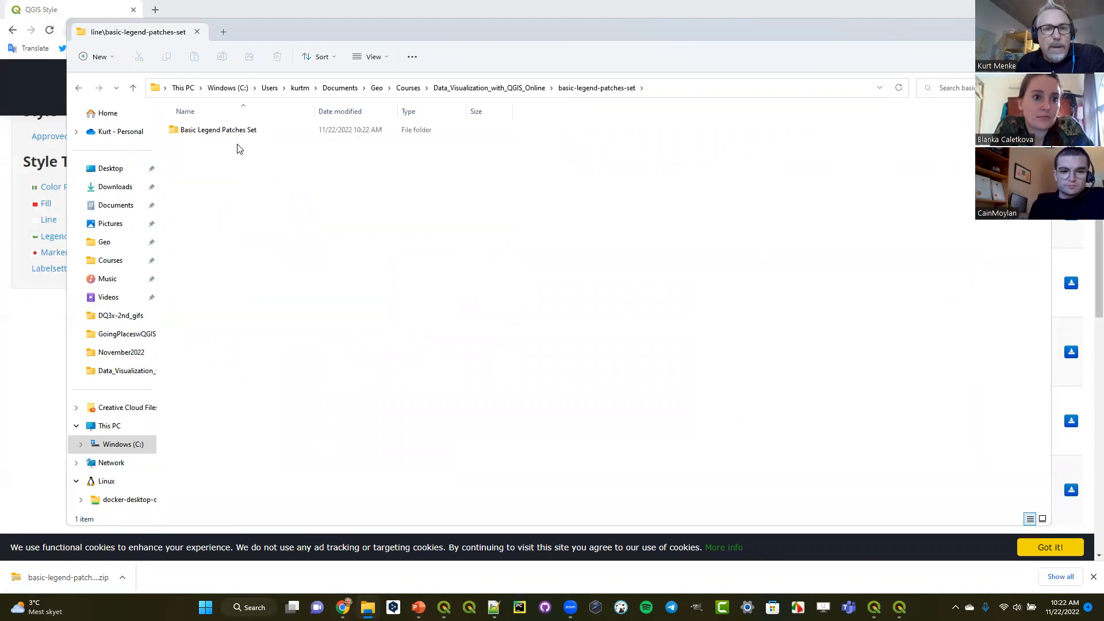
pyautogui.doubleClick(231, 131)
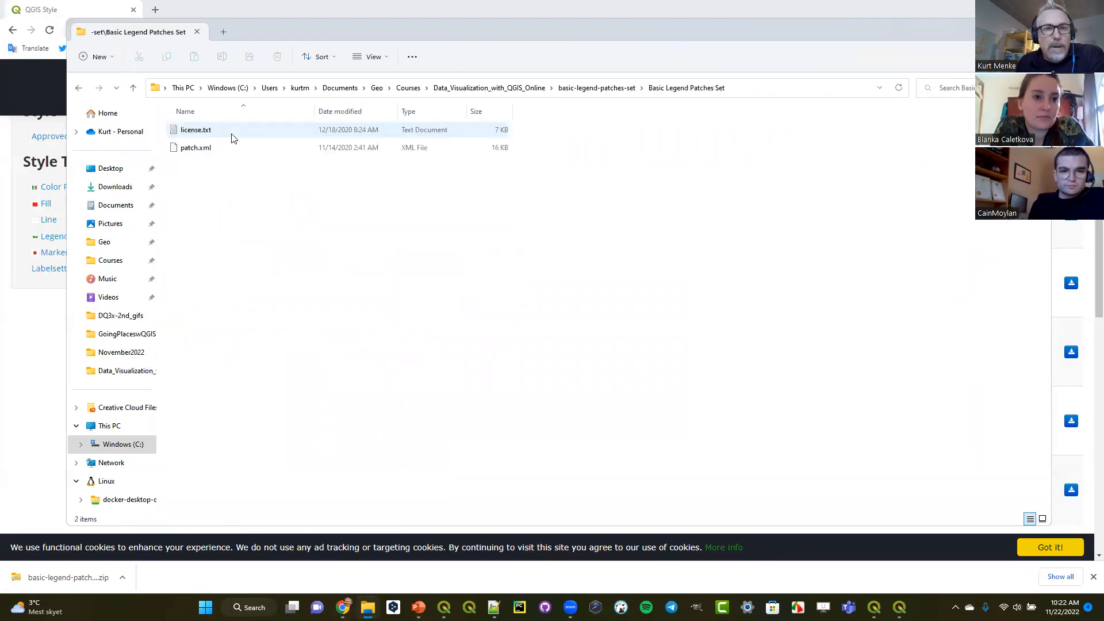
pyautogui.click(191, 150)
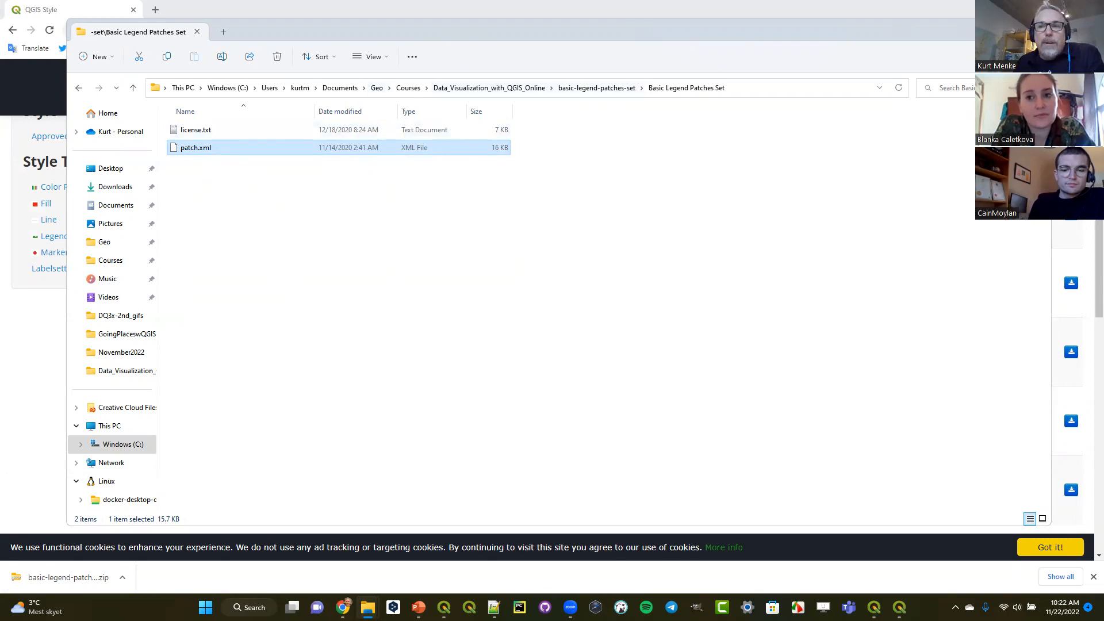
pyautogui.click(985, 29)
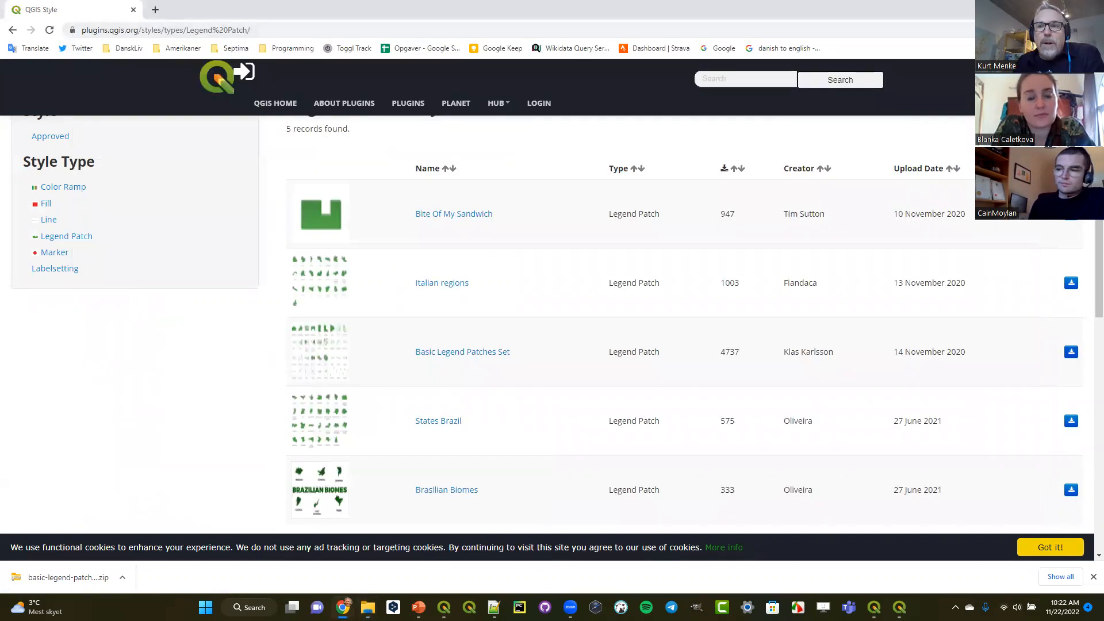
pyautogui.click(1034, 9)
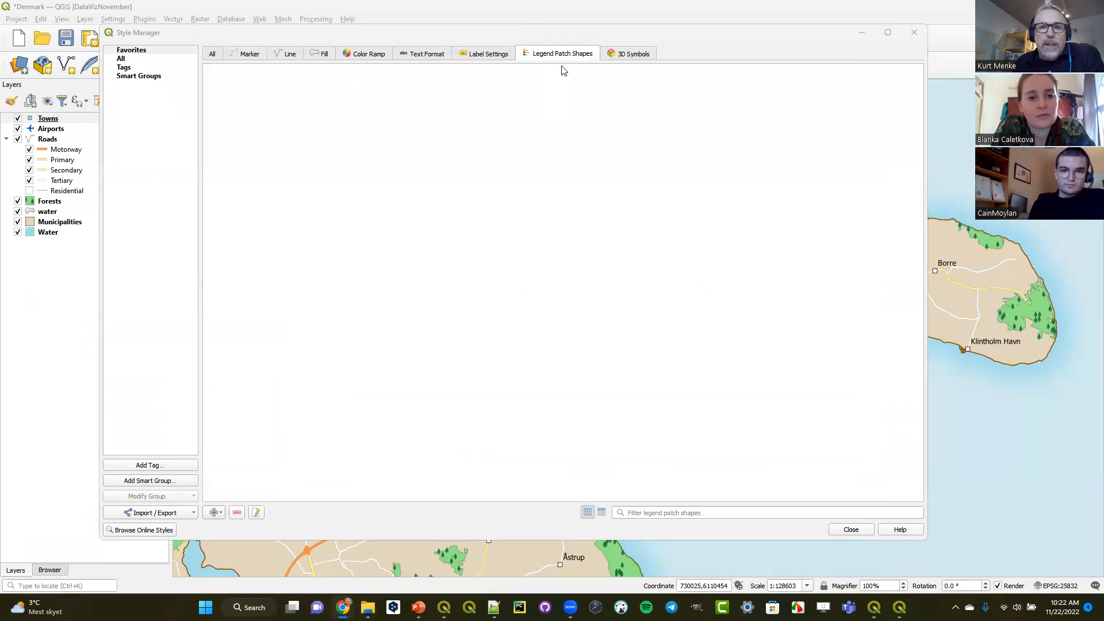
# - Start importing style items from a file and load patch.xml from Data_Visualization_with_QGIS_Online/basic-legend-patches-set/Basic Legend Patches Set
pyautogui.click(183, 513)
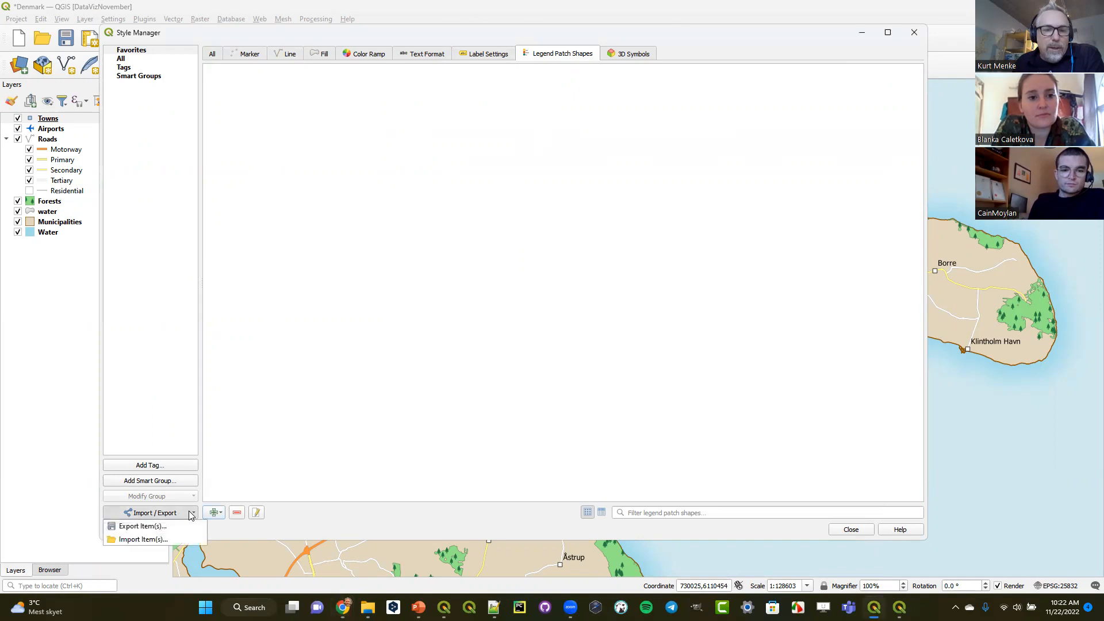
pyautogui.click(184, 539)
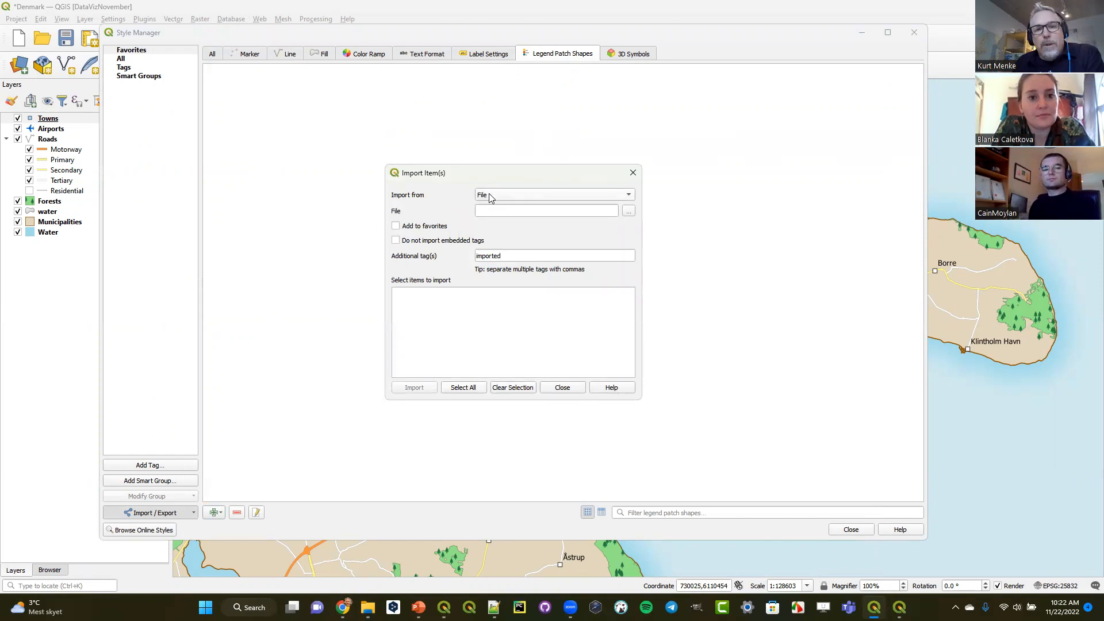
pyautogui.click(628, 195)
pyautogui.click(628, 196)
pyautogui.click(629, 212)
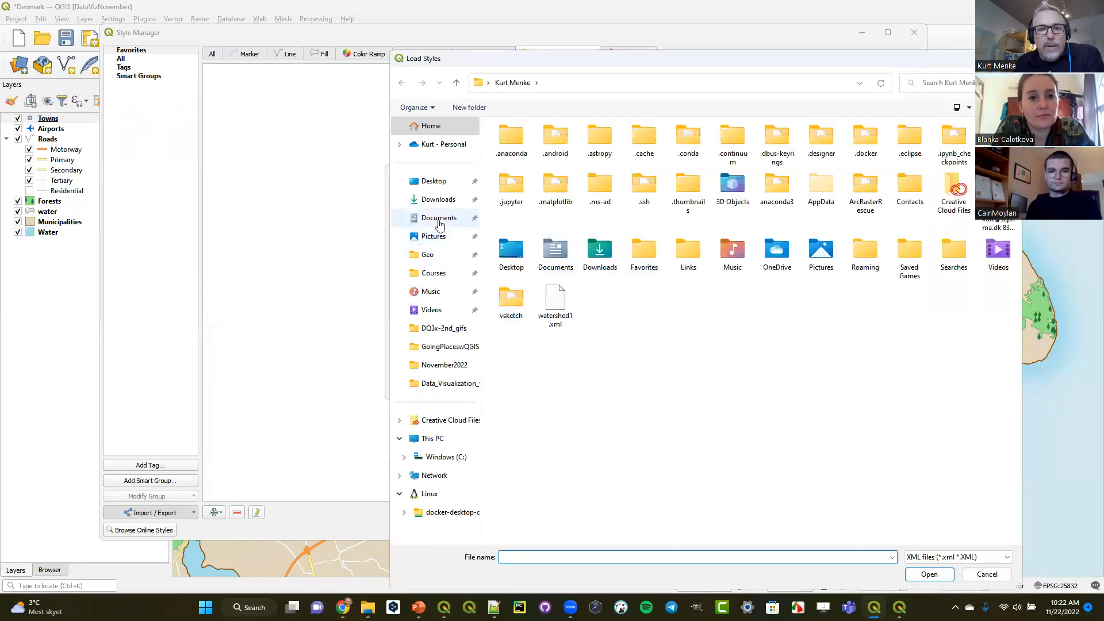
pyautogui.click(465, 276)
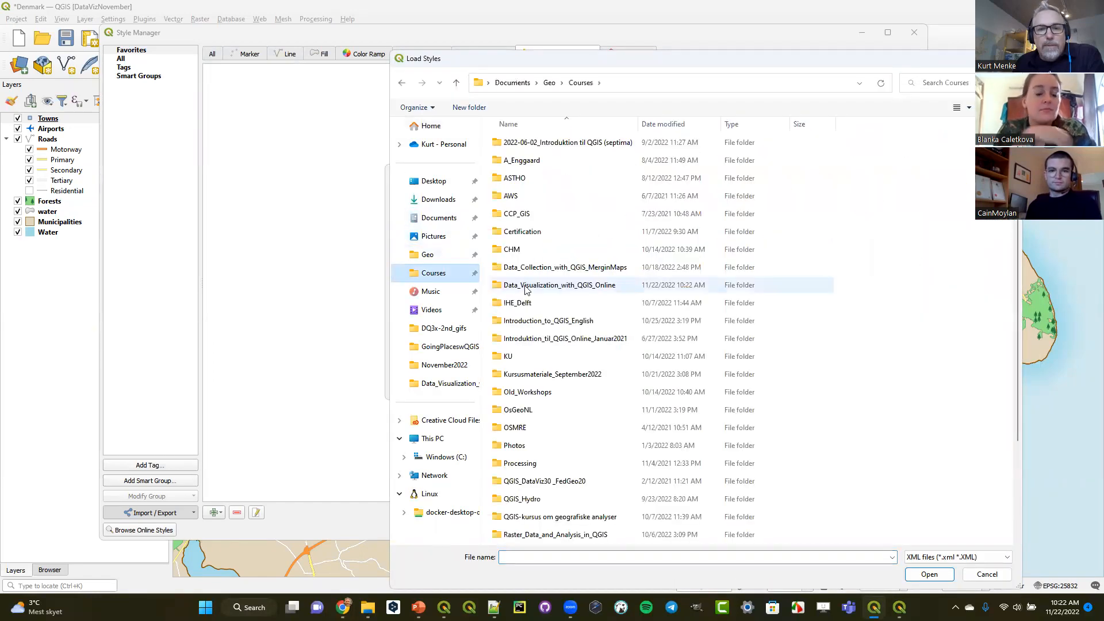
pyautogui.doubleClick(557, 284)
pyautogui.doubleClick(547, 166)
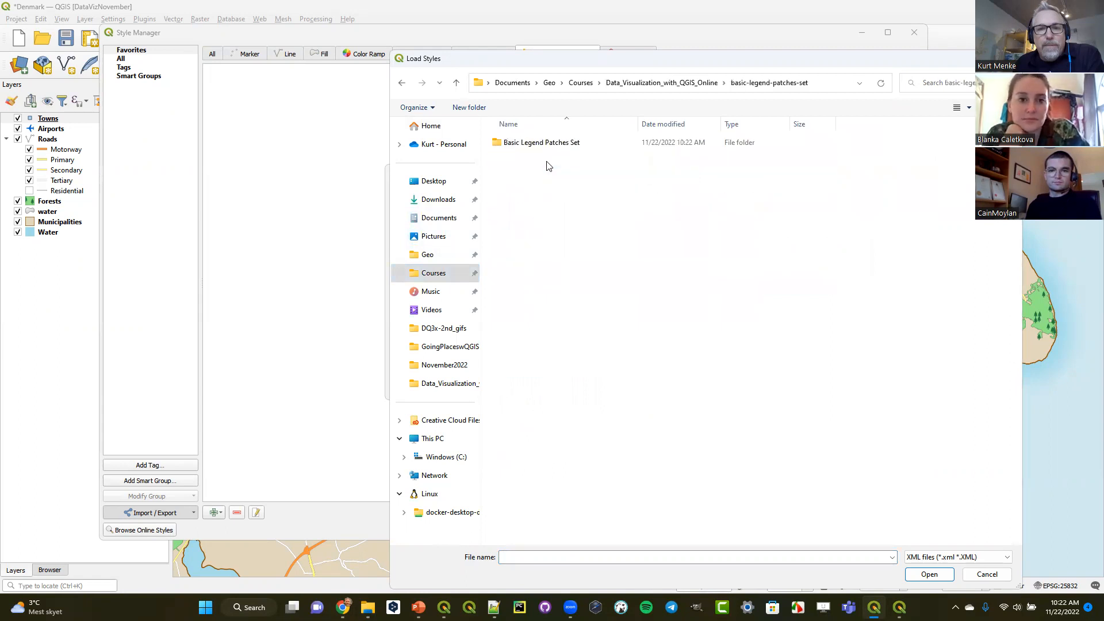
pyautogui.doubleClick(549, 143)
pyautogui.click(526, 147)
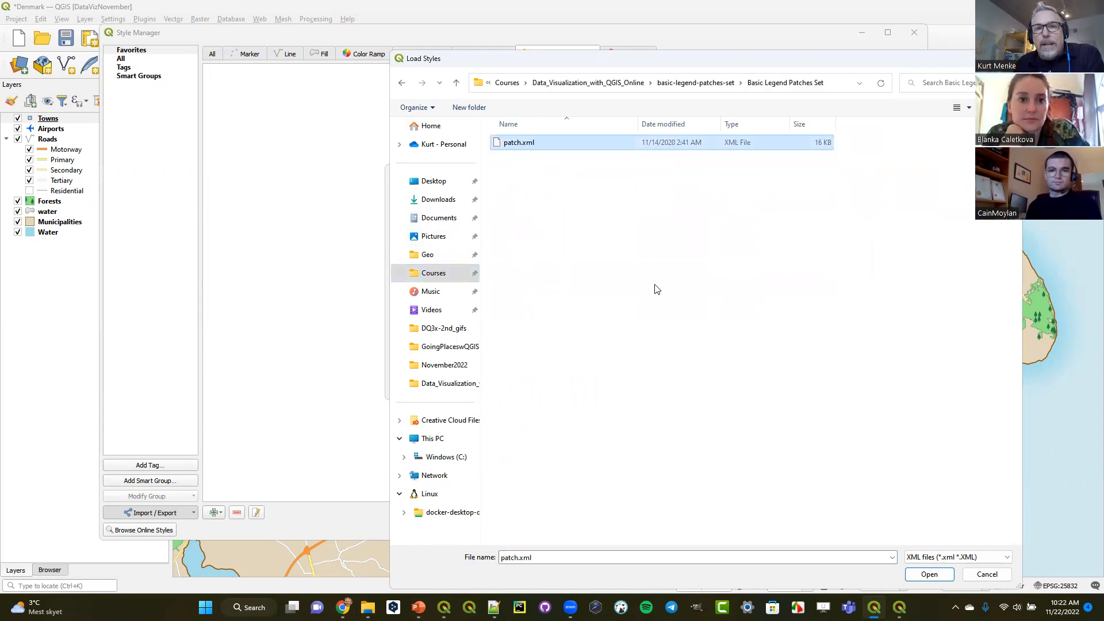
pyautogui.click(932, 575)
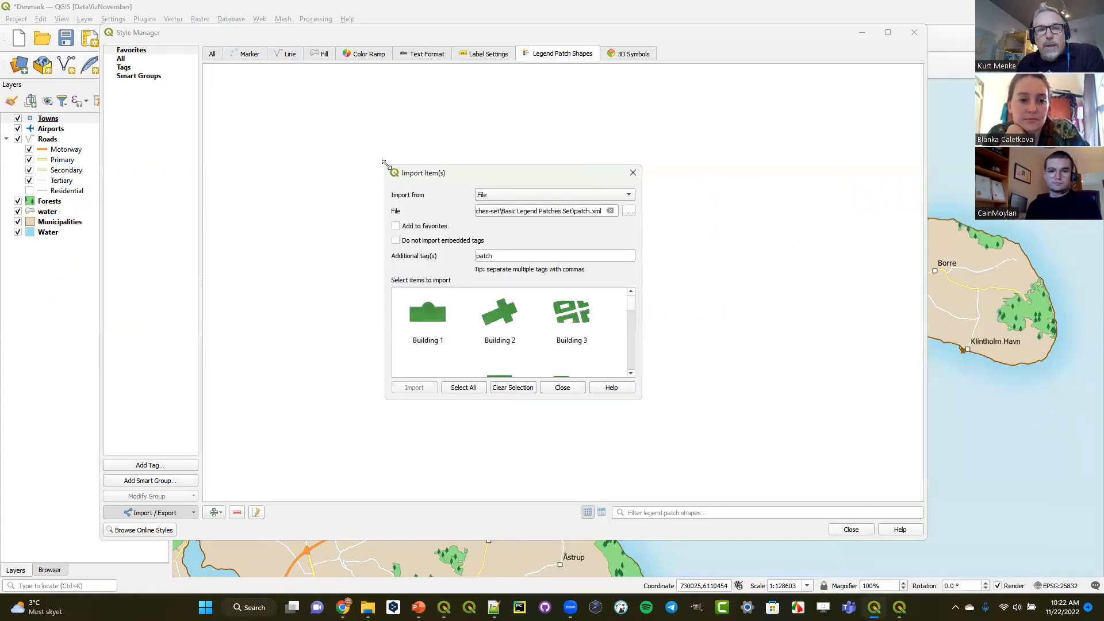
# - Enlarge the import dialog and examine the available building, coast, delta, point-density, river and road patch shapes
pyautogui.moveTo(384, 163); pyautogui.dragTo(178, 59)
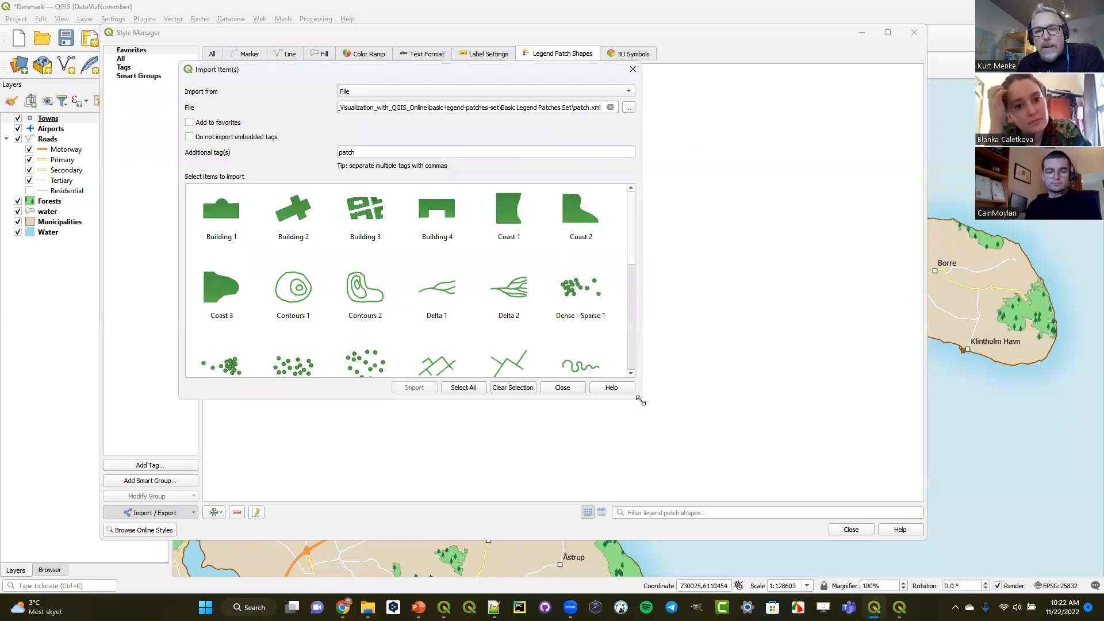
pyautogui.moveTo(640, 401); pyautogui.dragTo(930, 553)
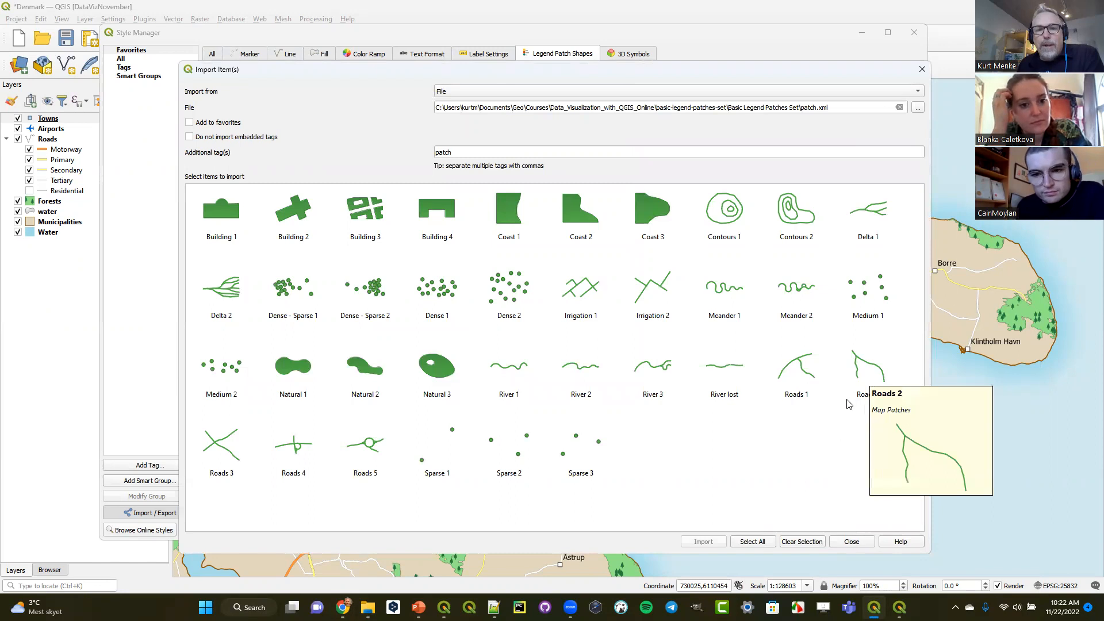
pyautogui.moveTo(877, 214)
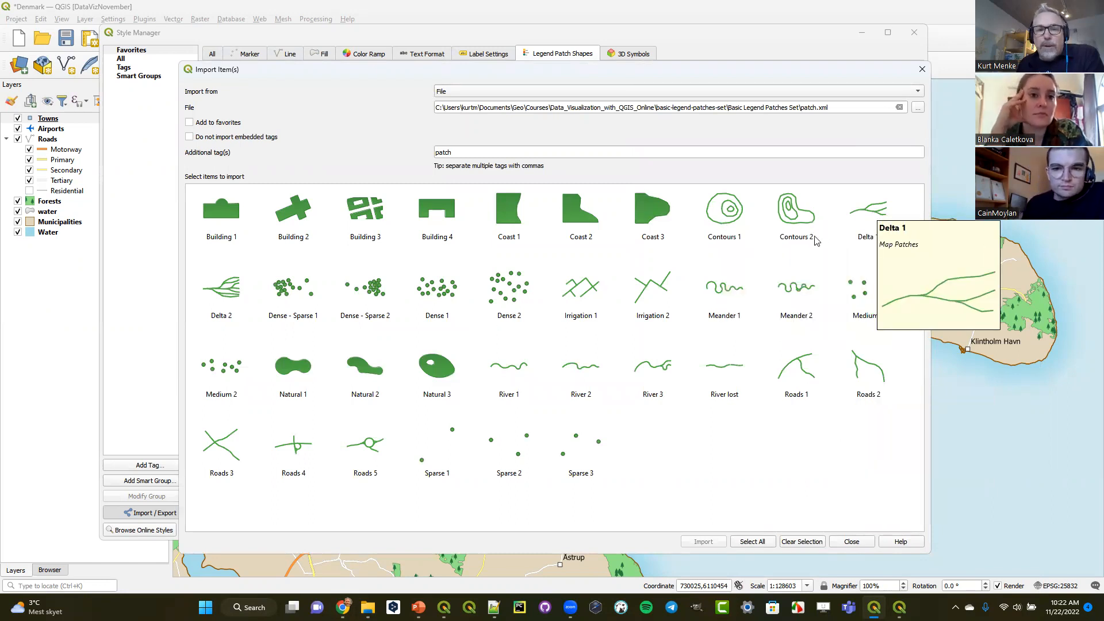
pyautogui.moveTo(224, 296)
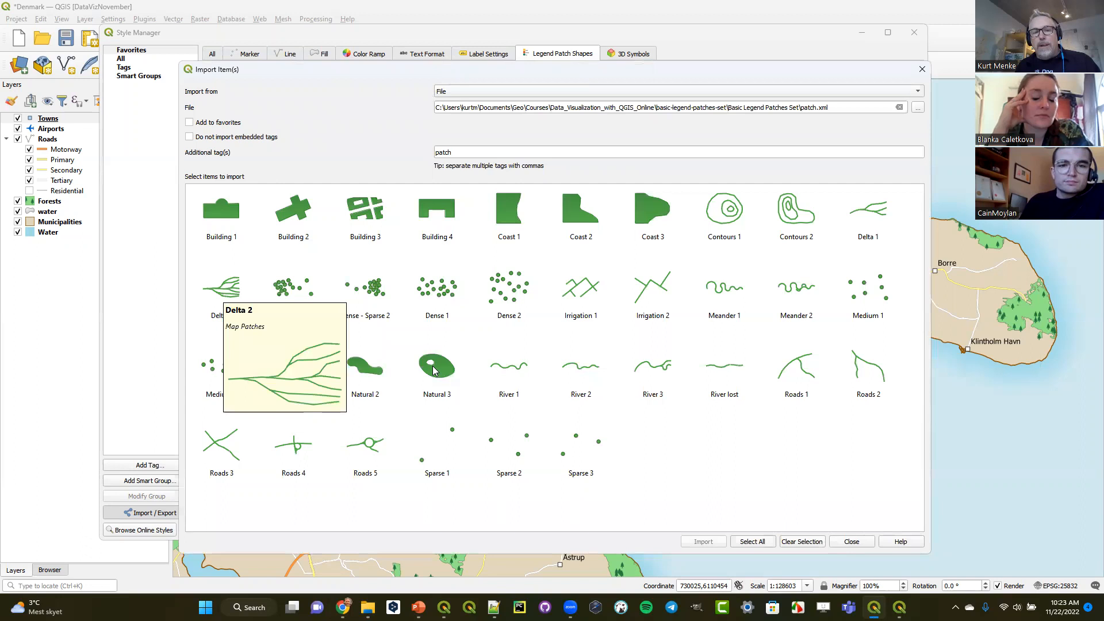
pyautogui.moveTo(512, 368)
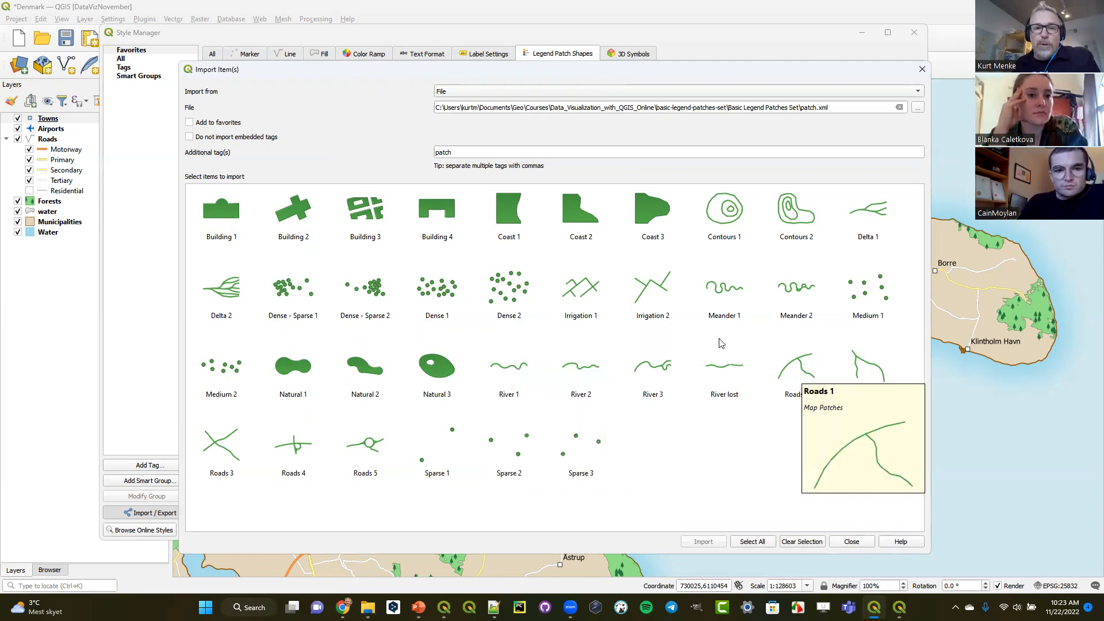
pyautogui.moveTo(235, 213)
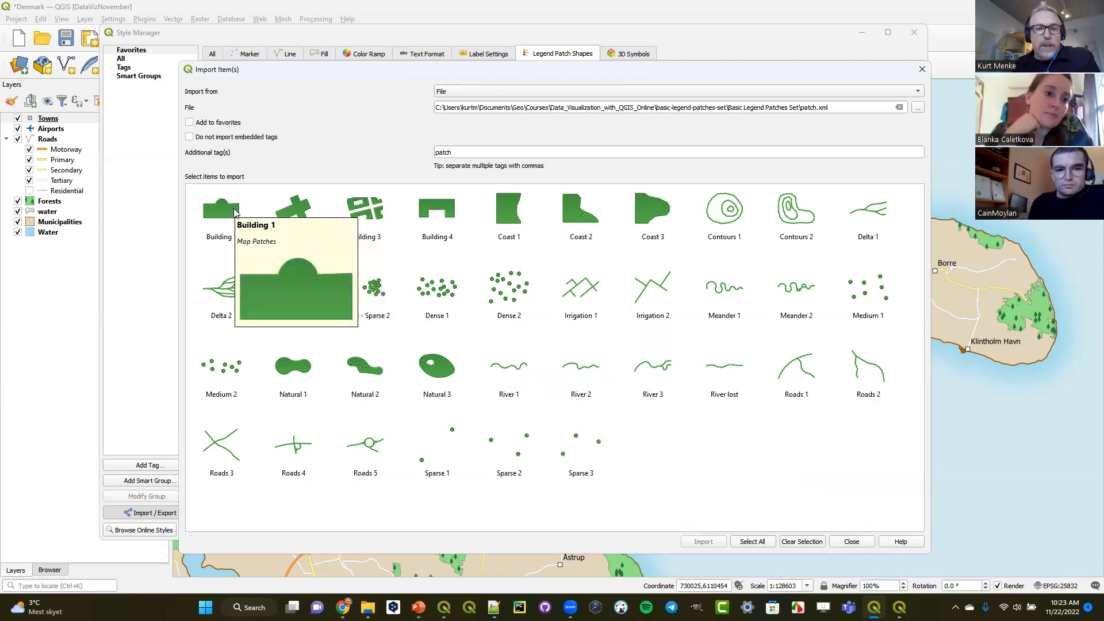
pyautogui.moveTo(440, 295)
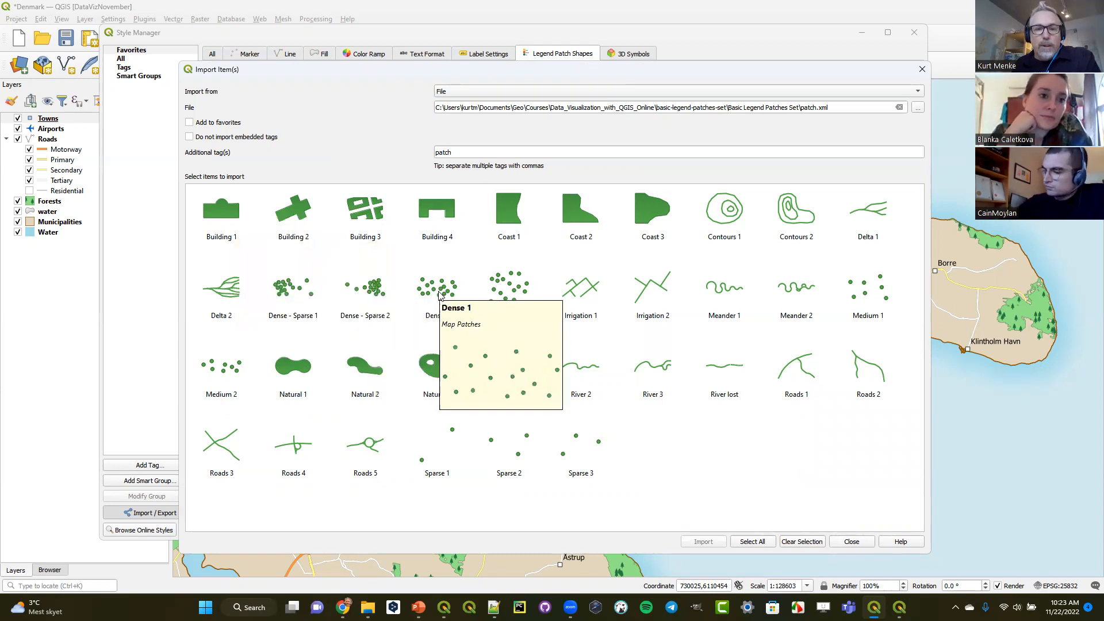
pyautogui.moveTo(505, 291)
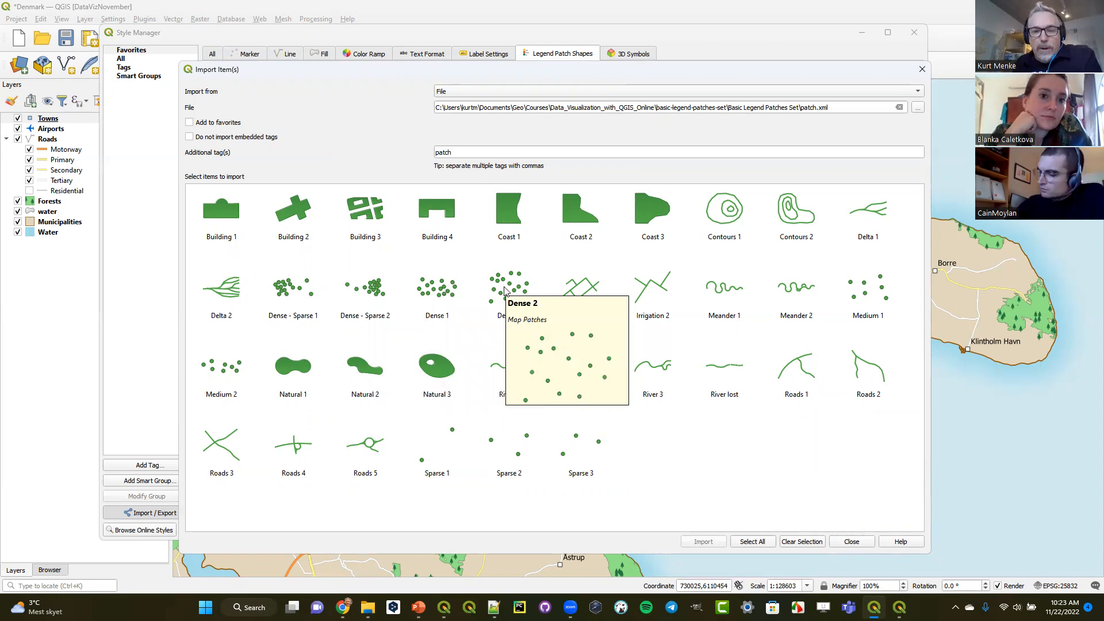
# - Import all the patch shapes as favorites without embedded or additional tags, overwriting every existing shape of the same name
pyautogui.click(750, 541)
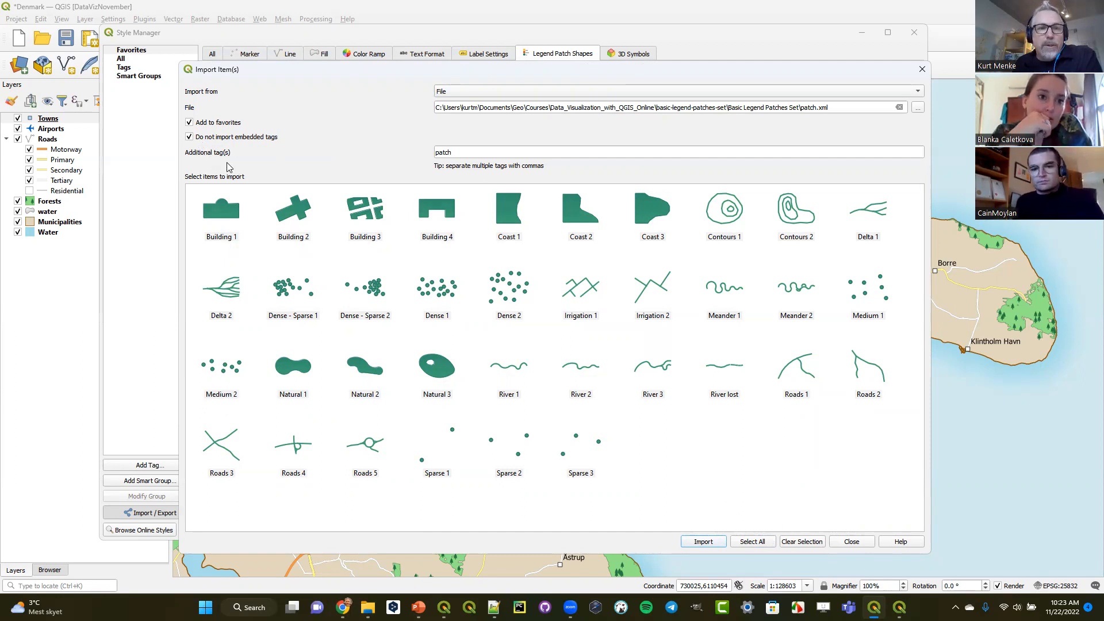
pyautogui.moveTo(489, 152); pyautogui.dragTo(375, 148)
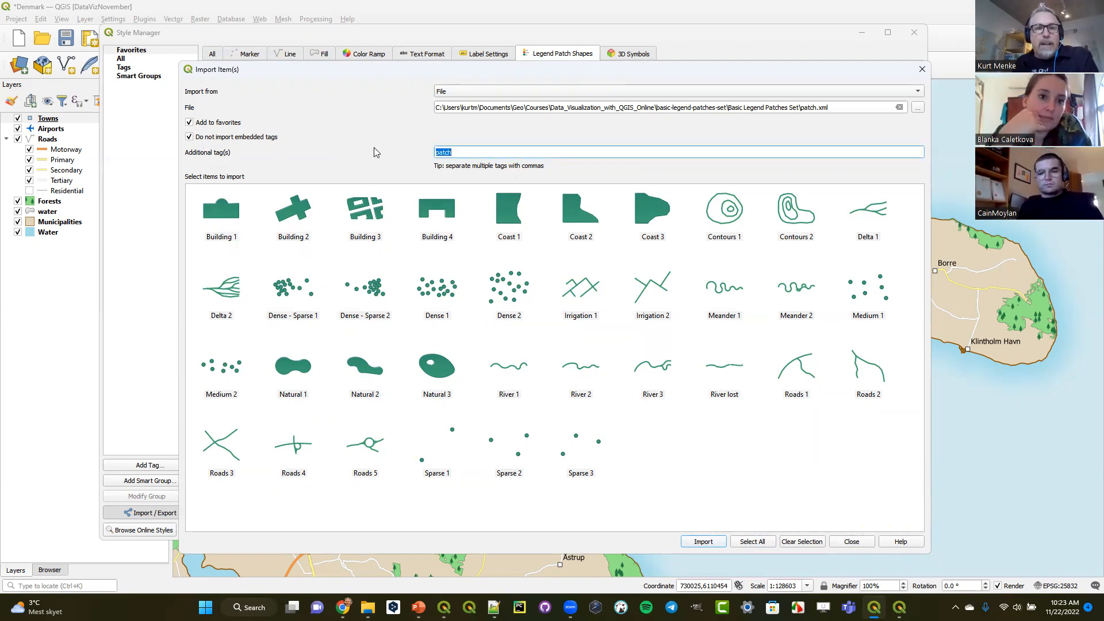
pyautogui.press('BackSpace')
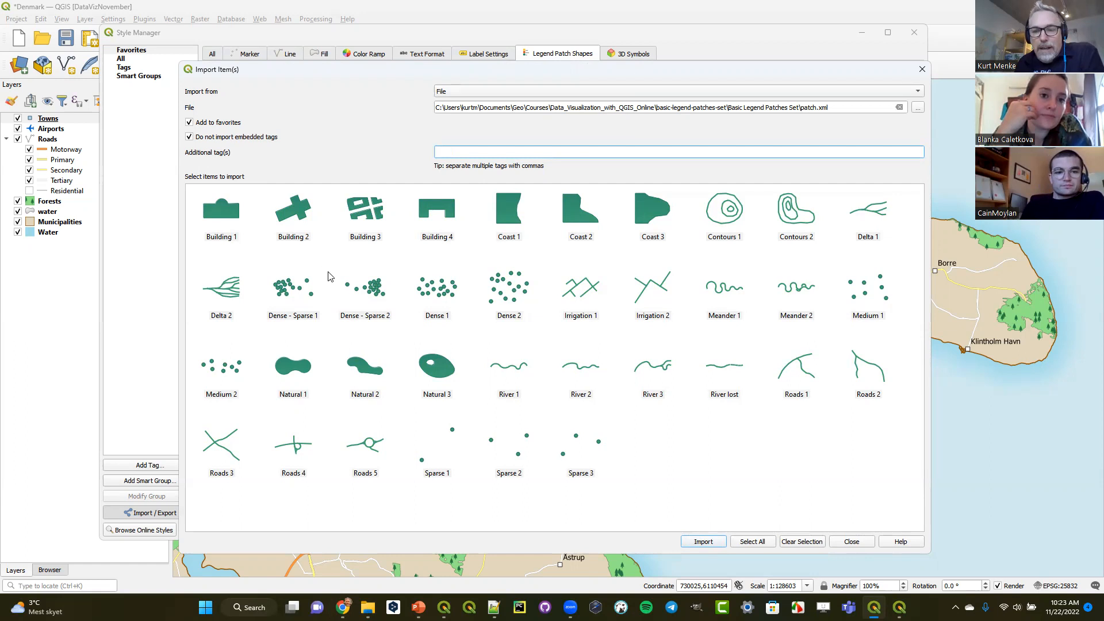
pyautogui.click(715, 542)
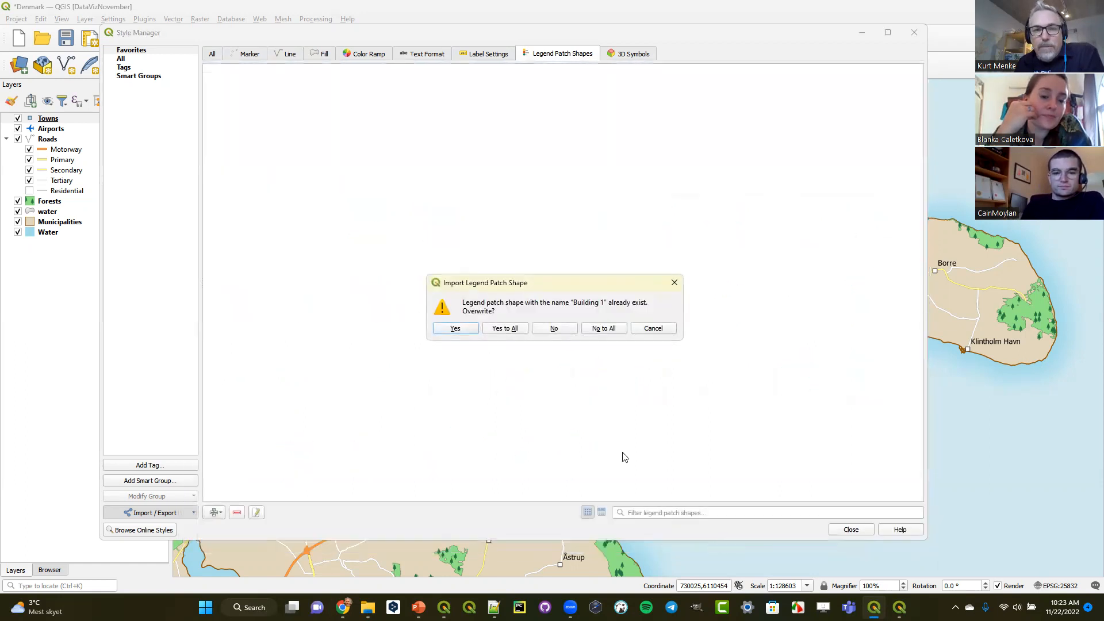
pyautogui.click(506, 330)
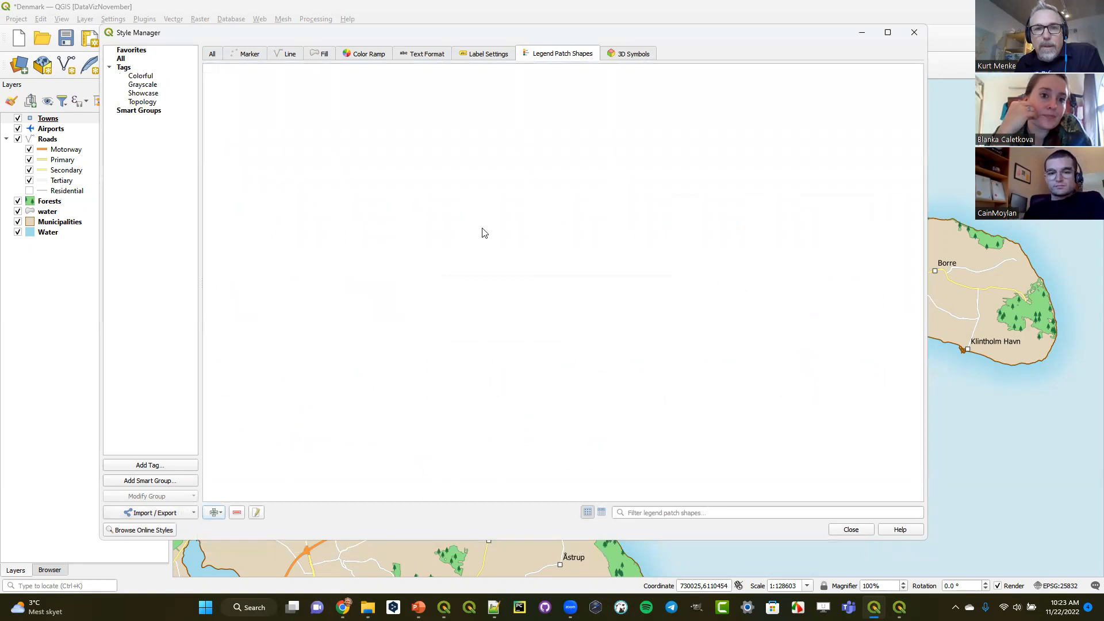
# - Check the imported legend patch shapes under Favorites and All, and close the Style Manager
pyautogui.click(127, 52)
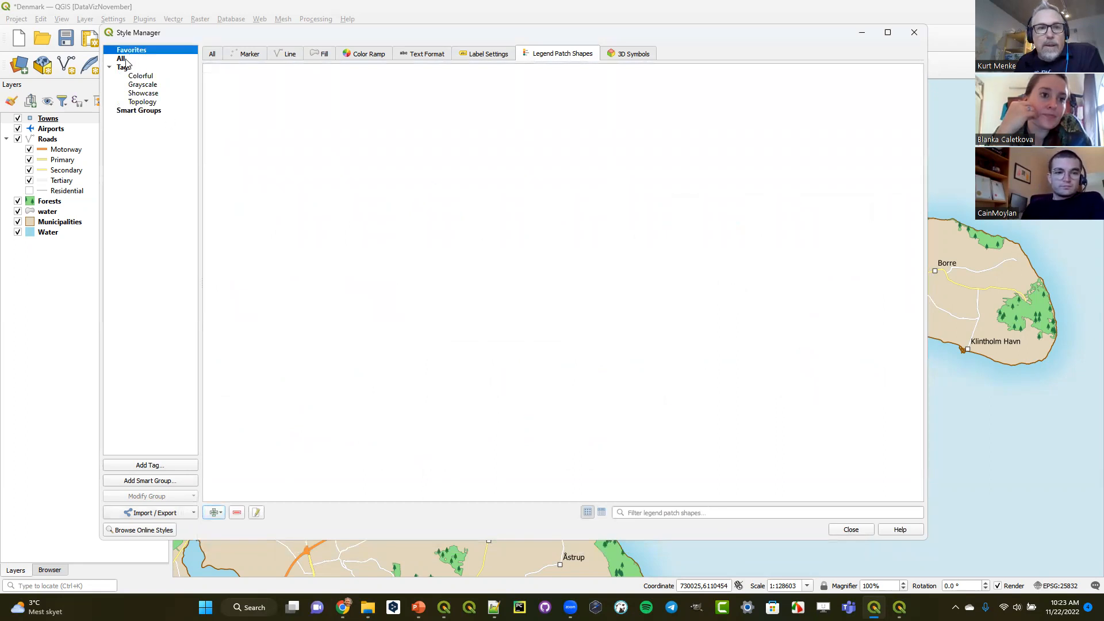
pyautogui.click(124, 59)
pyautogui.moveTo(503, 178)
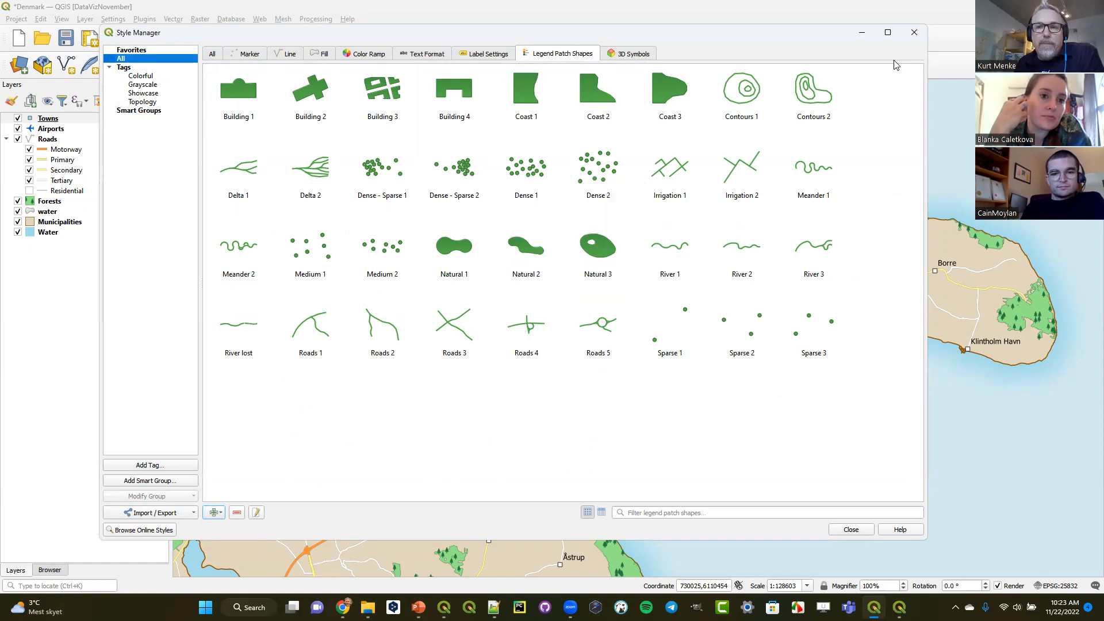
pyautogui.click(914, 34)
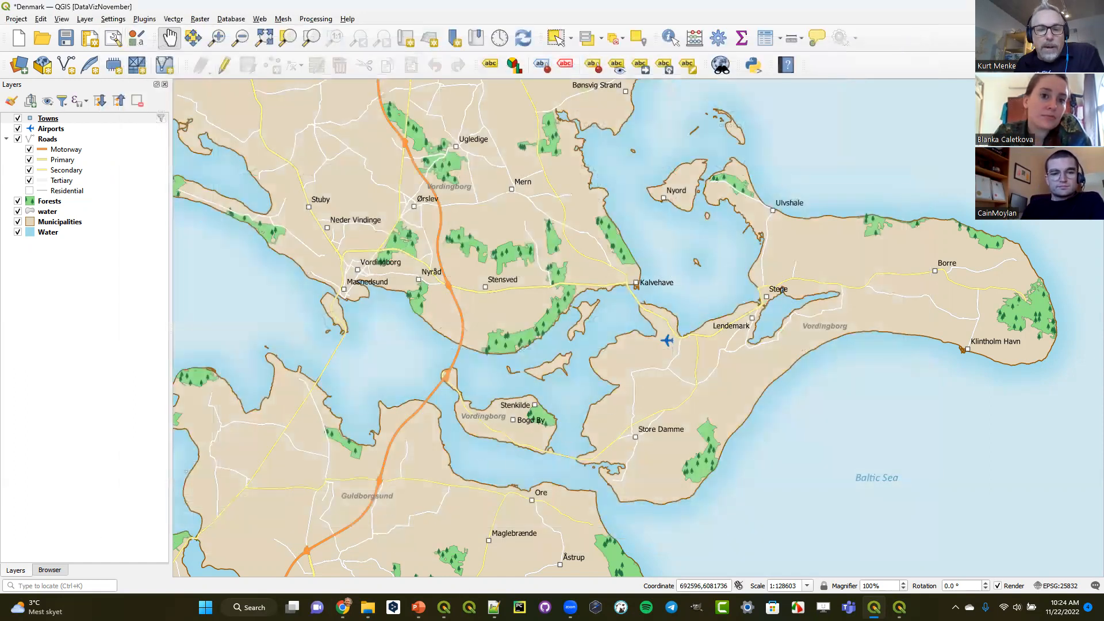
pyautogui.moveTo(444, 607)
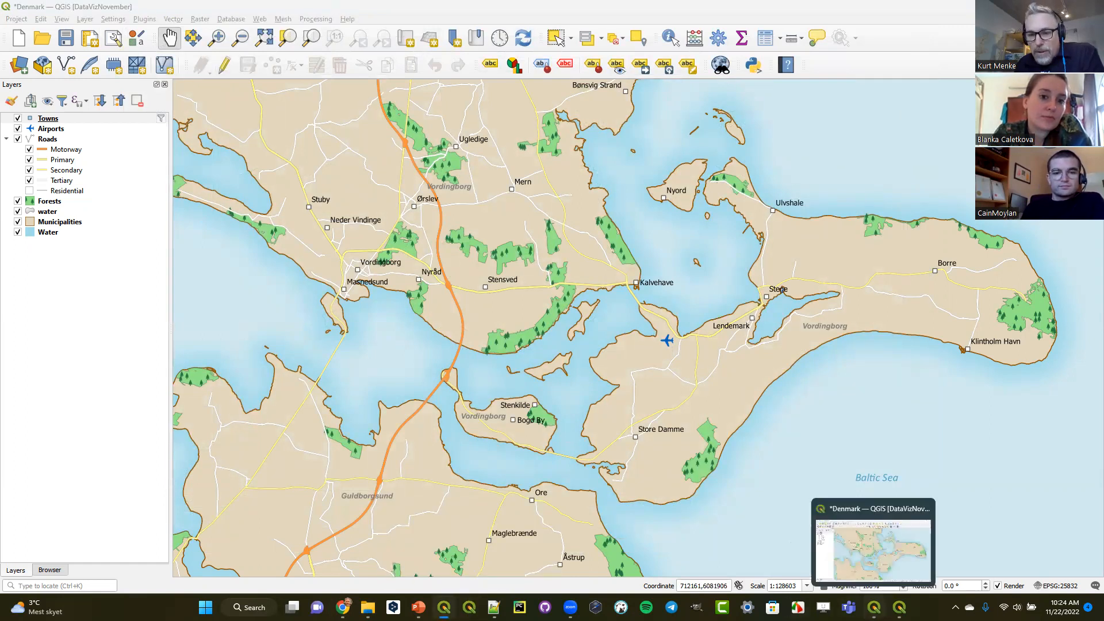
# - In the print layout window, give the legend's Motorway entry the Roads 1 patch shape
pyautogui.click(900, 608)
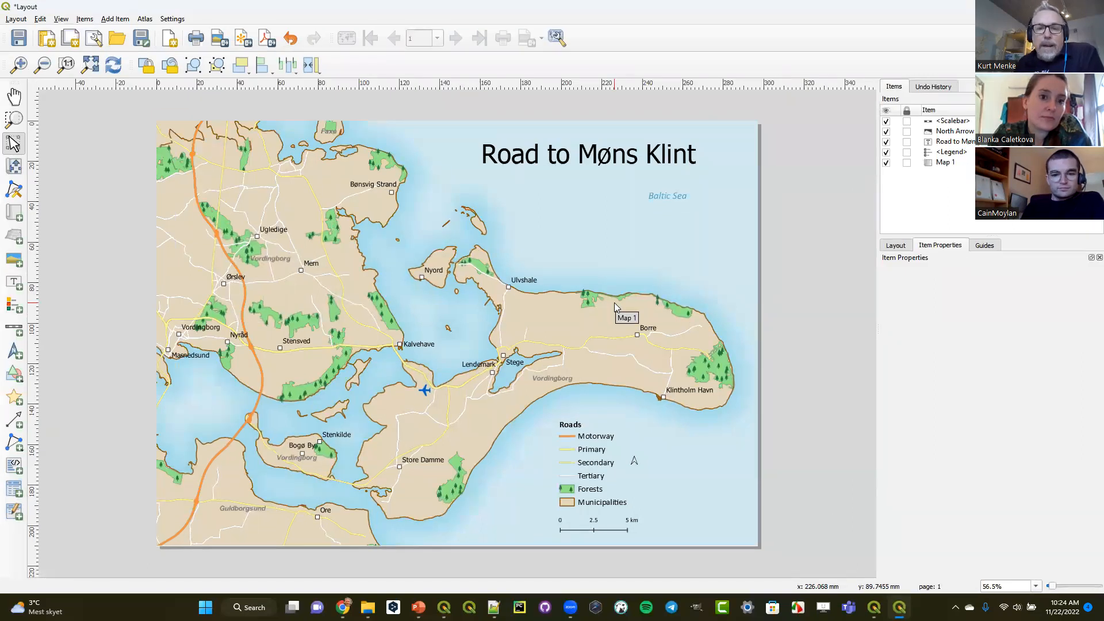
pyautogui.click(597, 460)
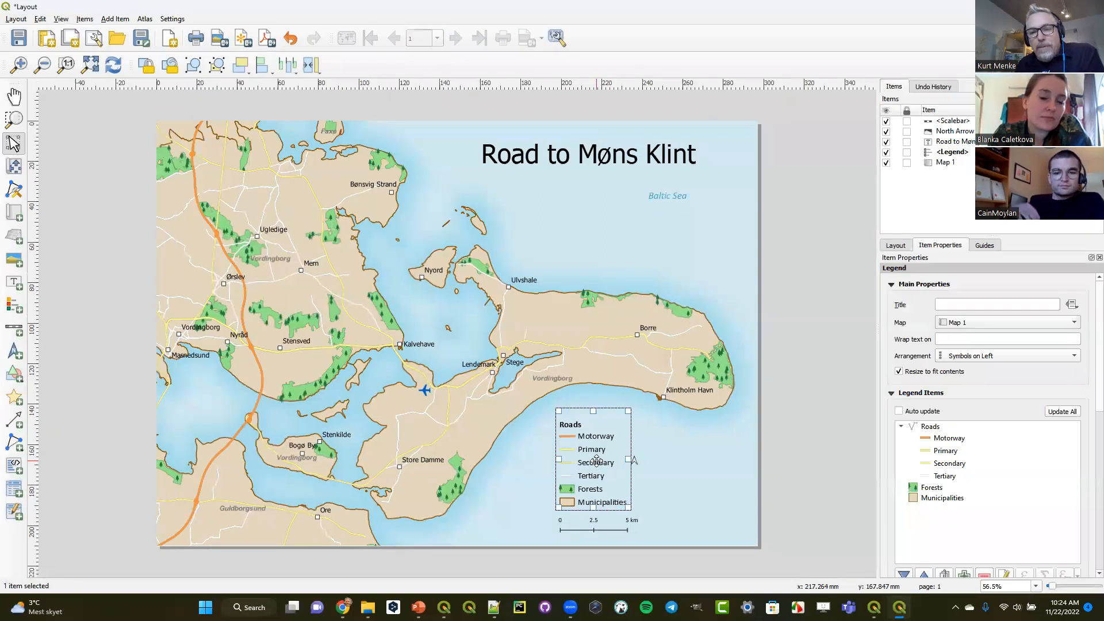
pyautogui.doubleClick(944, 441)
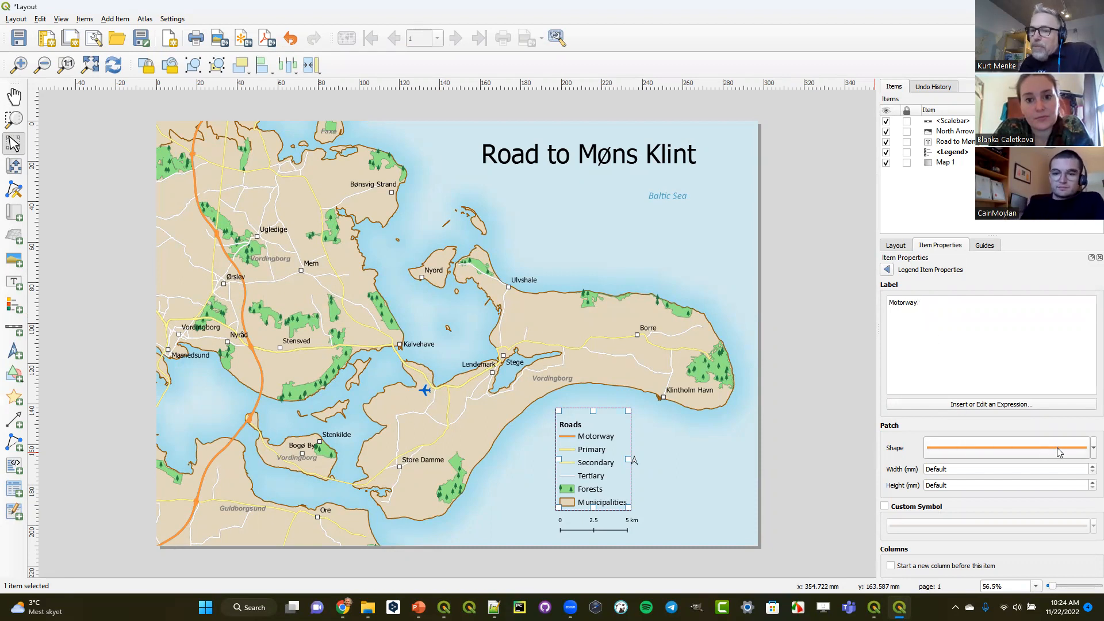
pyautogui.click(1006, 448)
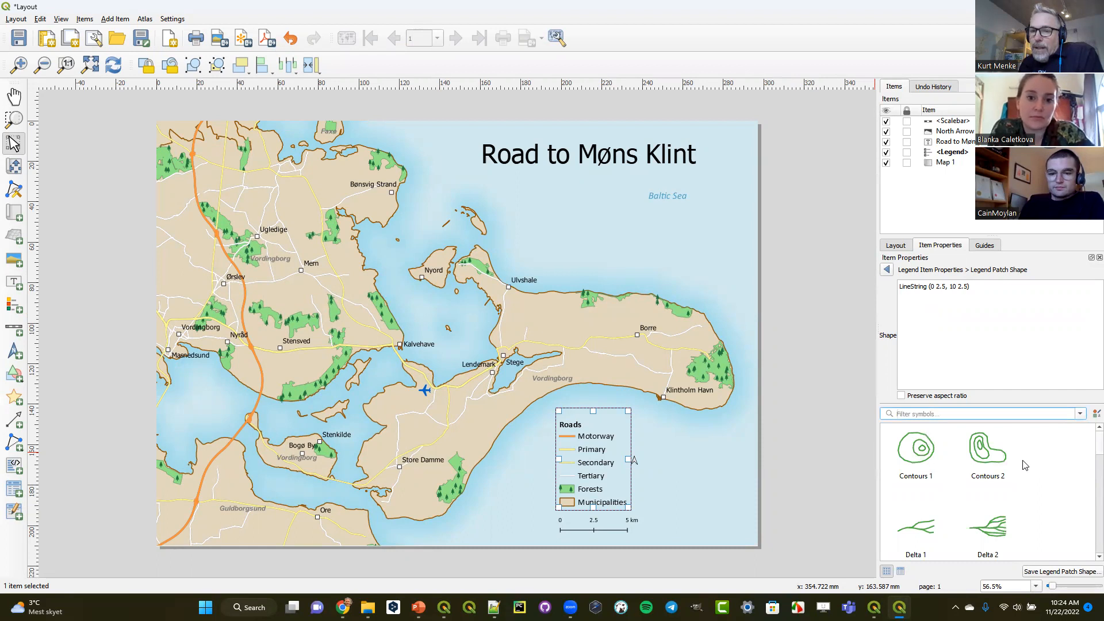
pyautogui.scroll(-3, 1024, 465)
pyautogui.scroll(-5, 1024, 465)
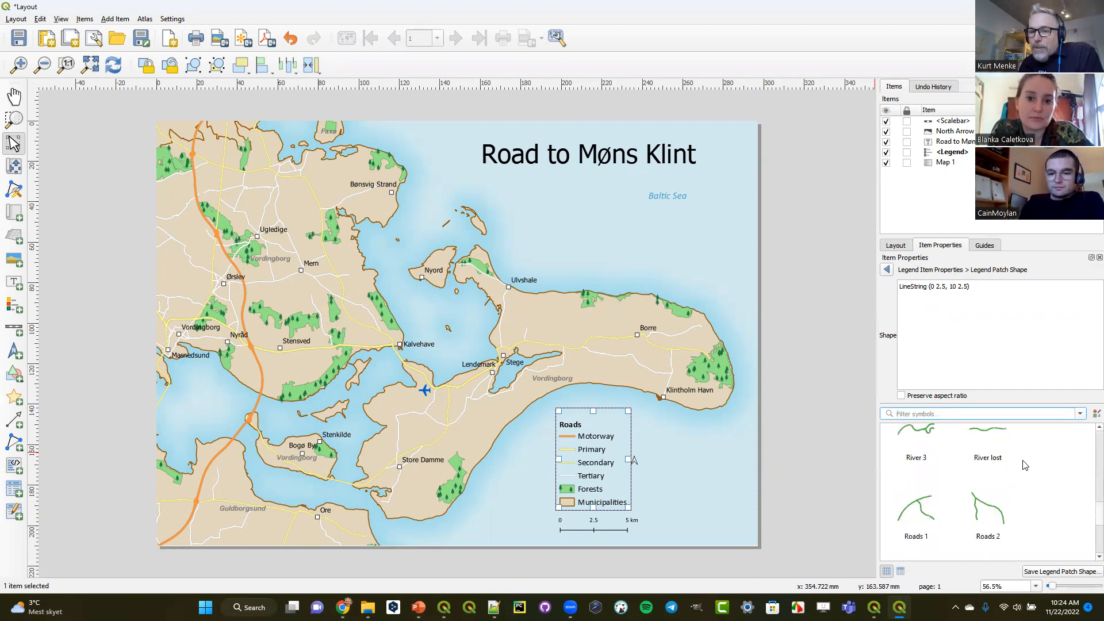
pyautogui.scroll(8, 1024, 464)
pyautogui.scroll(-6, 1024, 464)
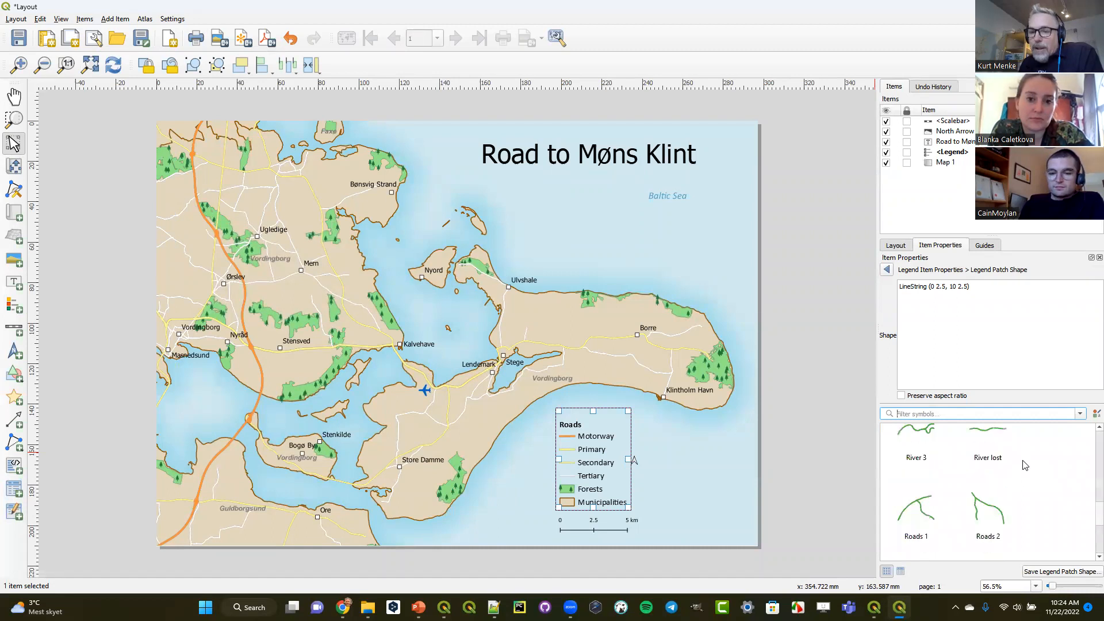
pyautogui.click(910, 519)
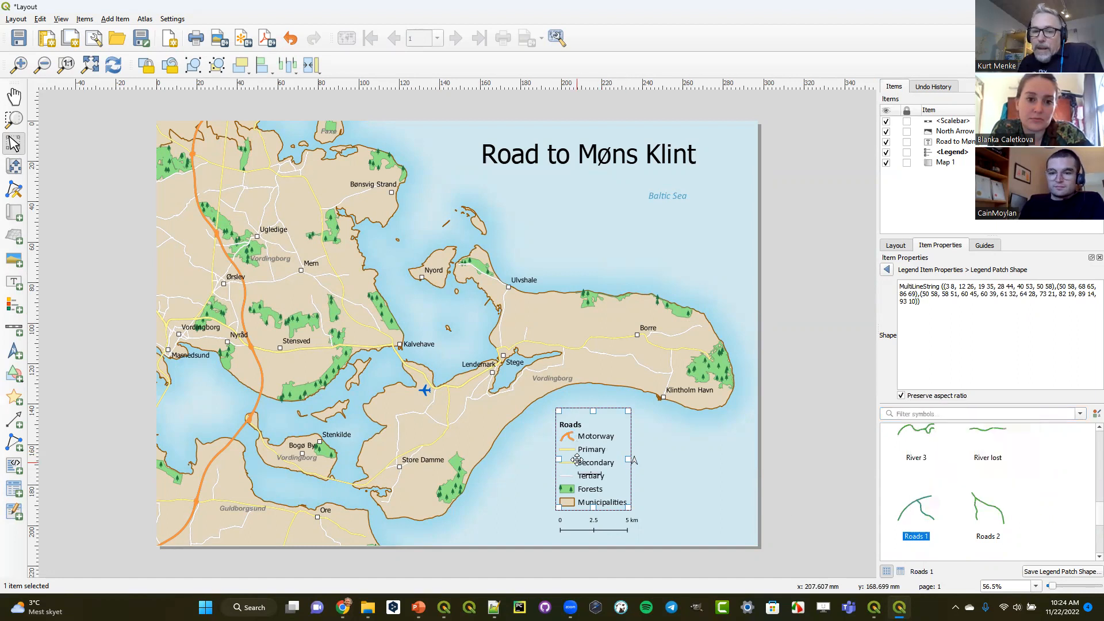
pyautogui.click(886, 269)
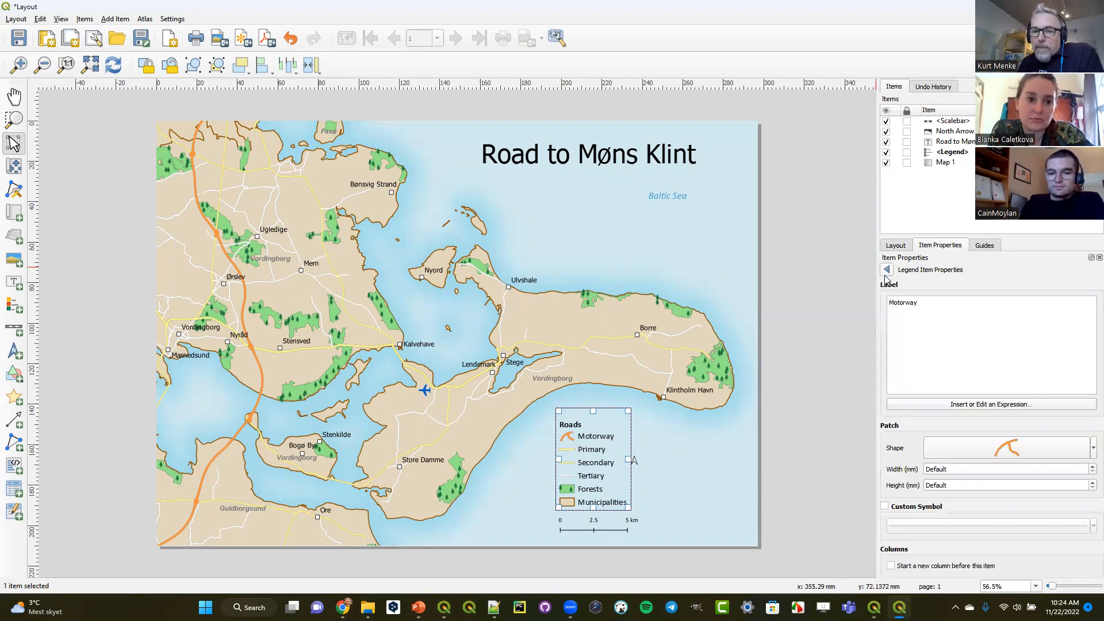
pyautogui.click(886, 269)
# - Apply the Roads 3 patch shape to the legend's Primary entry and highlight its WKT geometry text
pyautogui.click(932, 453)
pyautogui.doubleClick(932, 453)
pyautogui.click(986, 450)
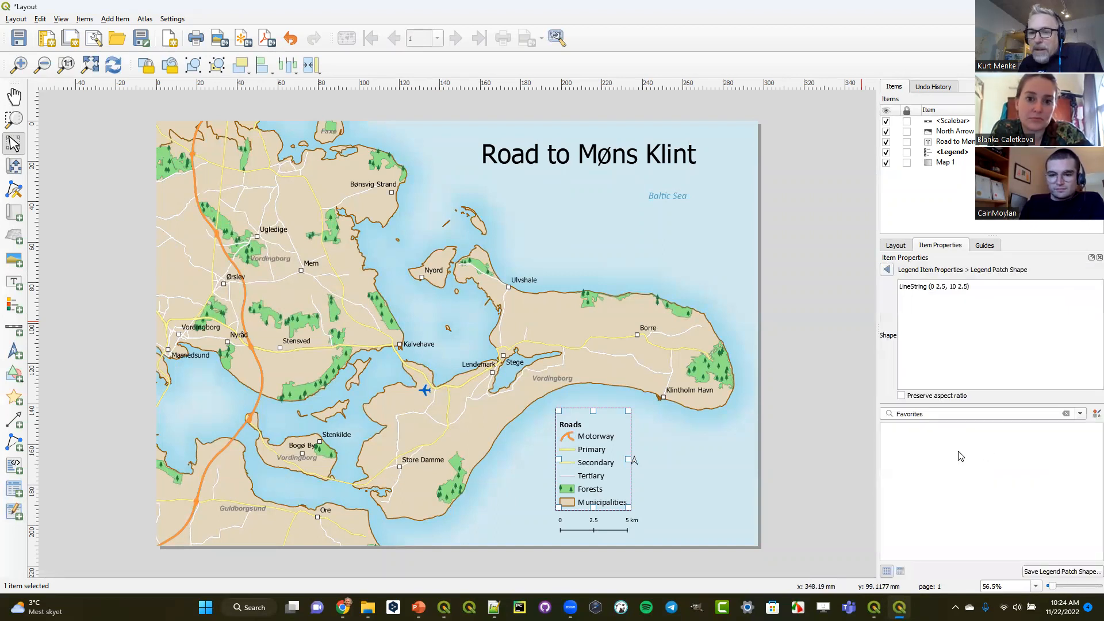
pyautogui.click(1066, 413)
pyautogui.scroll(-10, 995, 483)
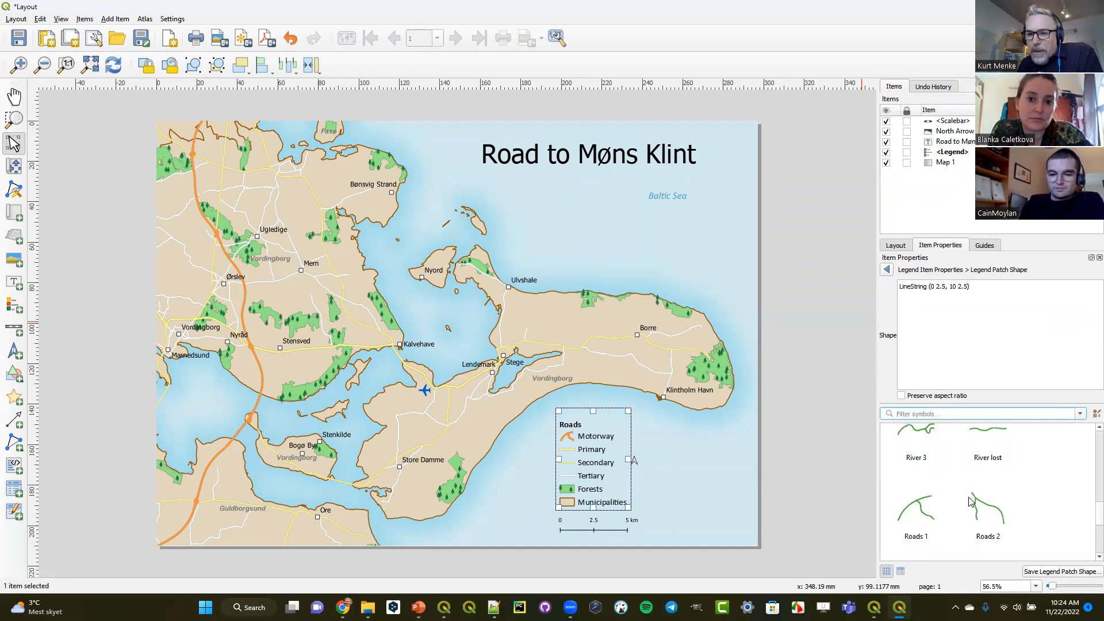
pyautogui.scroll(-2, 975, 506)
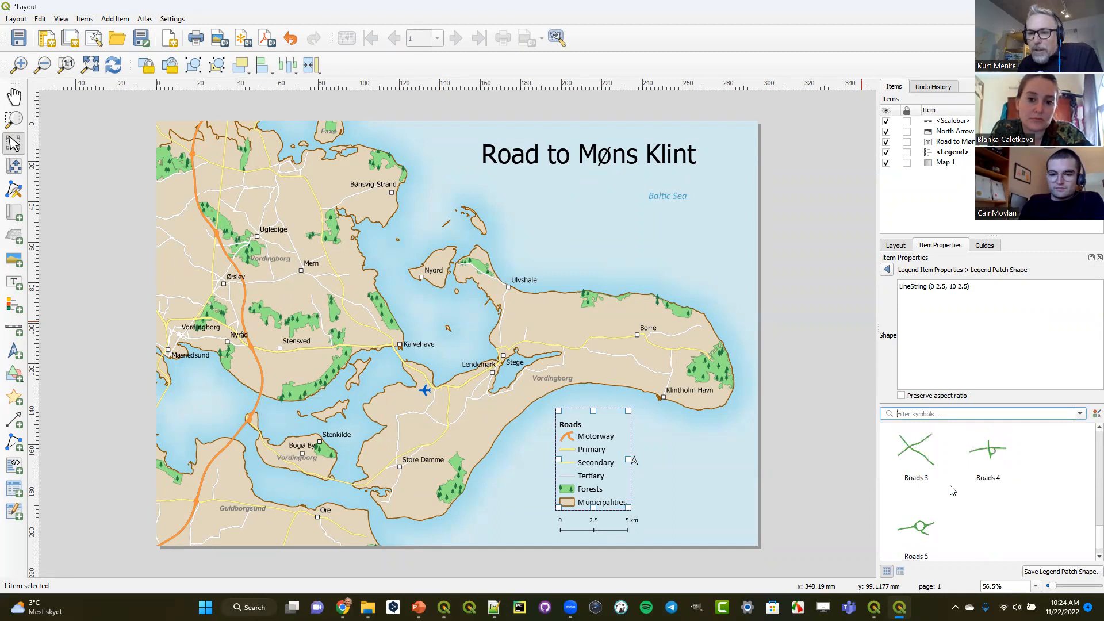
pyautogui.click(916, 479)
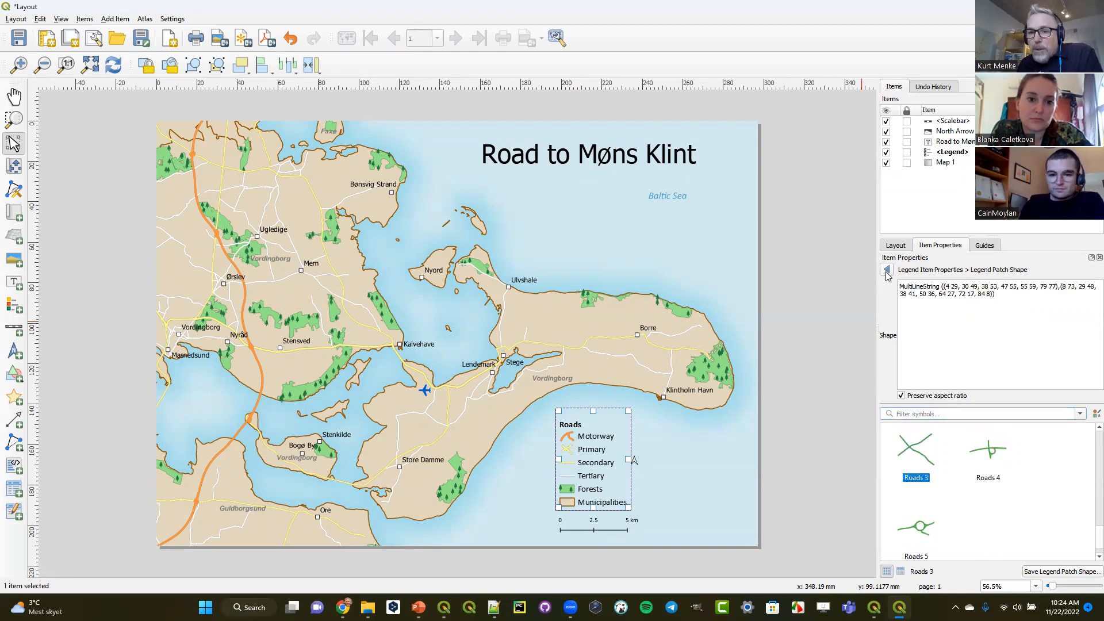
pyautogui.moveTo(1002, 303); pyautogui.dragTo(890, 283)
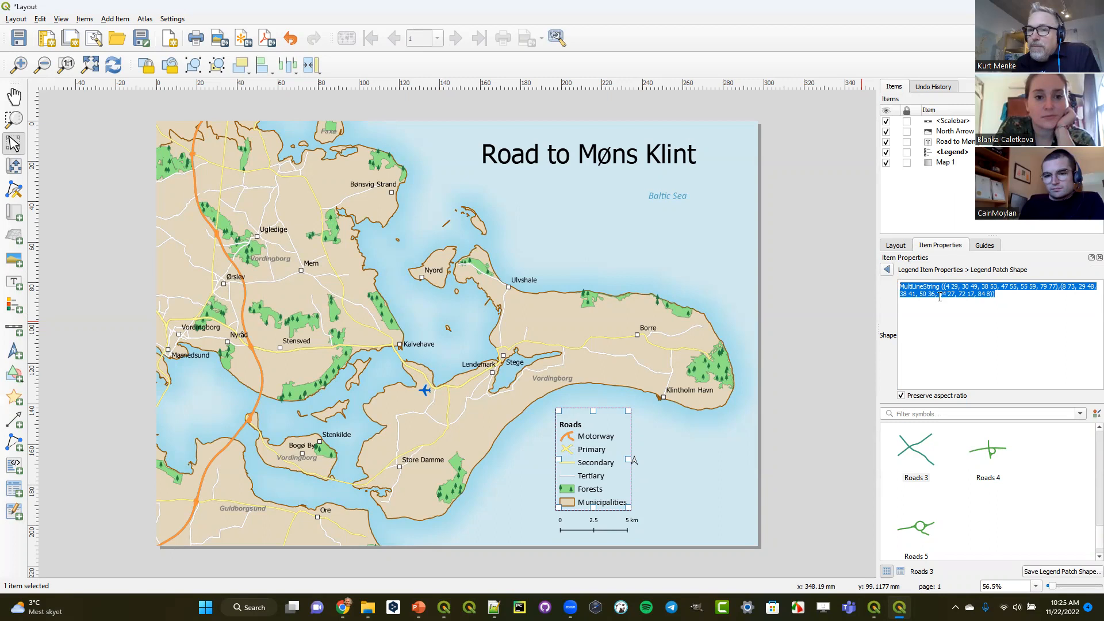
pyautogui.click(887, 270)
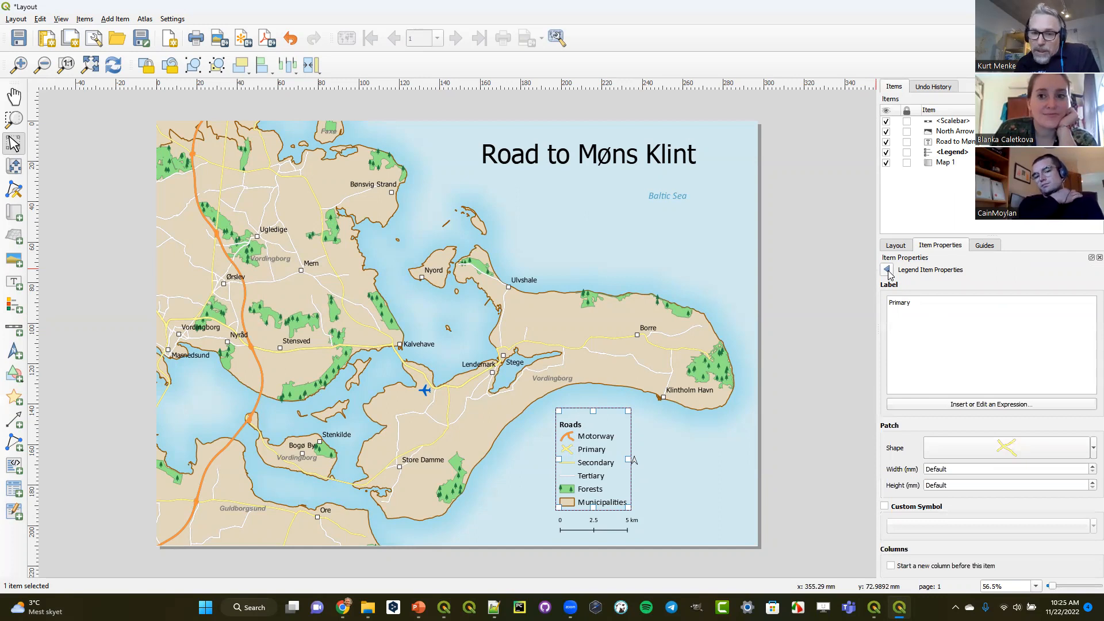
pyautogui.click(887, 270)
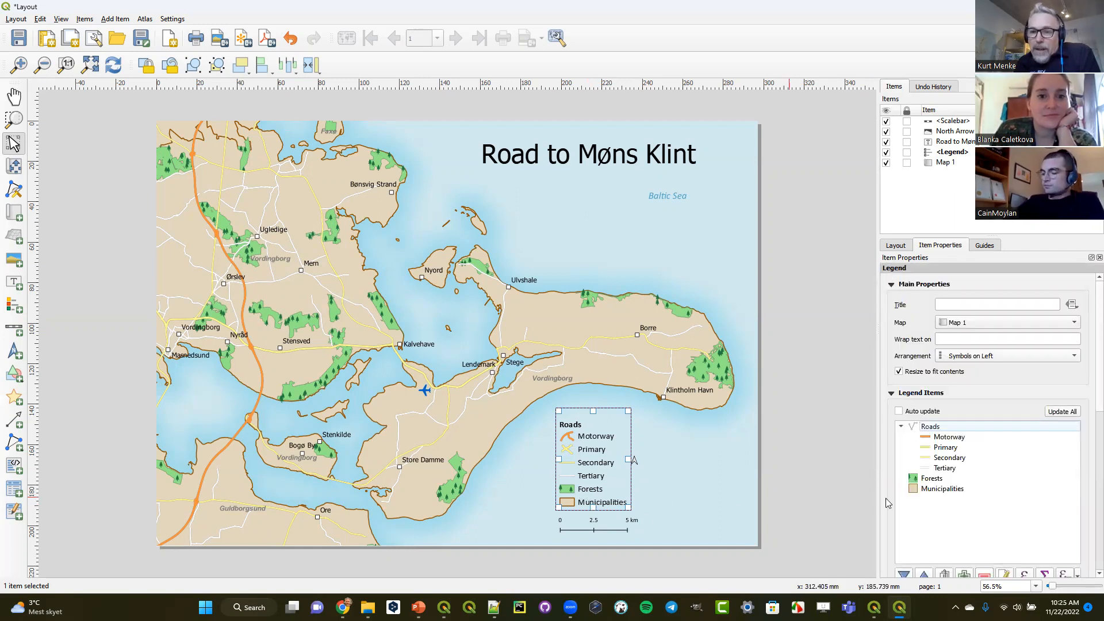
# - Try the Coast 1 and Coast 2 patch shapes on the legend's Municipalities entry and settle on Coast 3
pyautogui.doubleClick(935, 491)
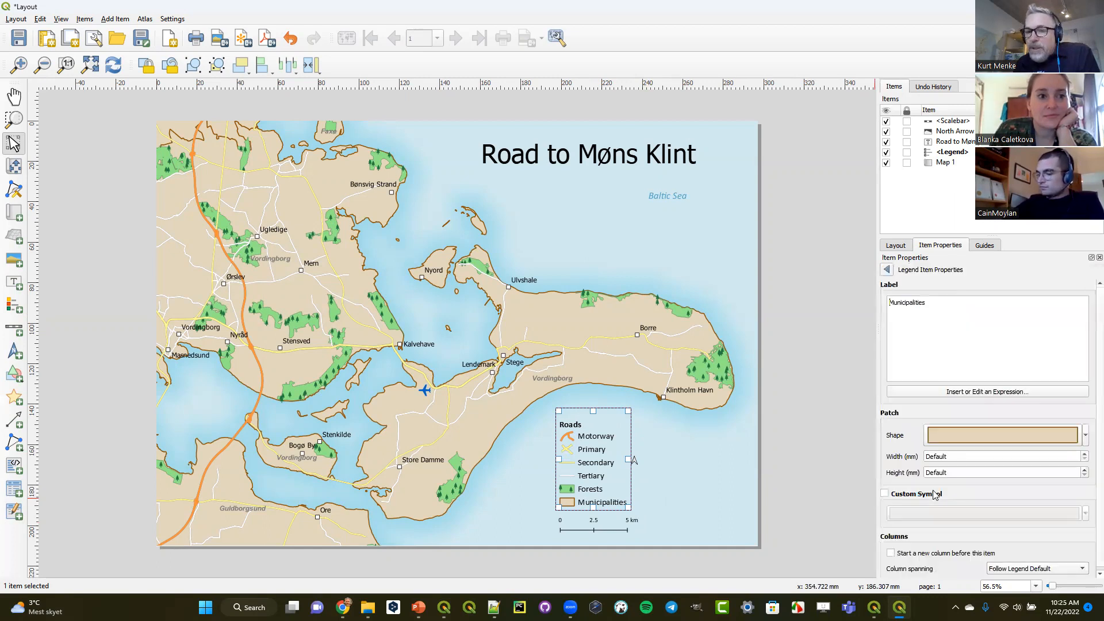
pyautogui.click(991, 432)
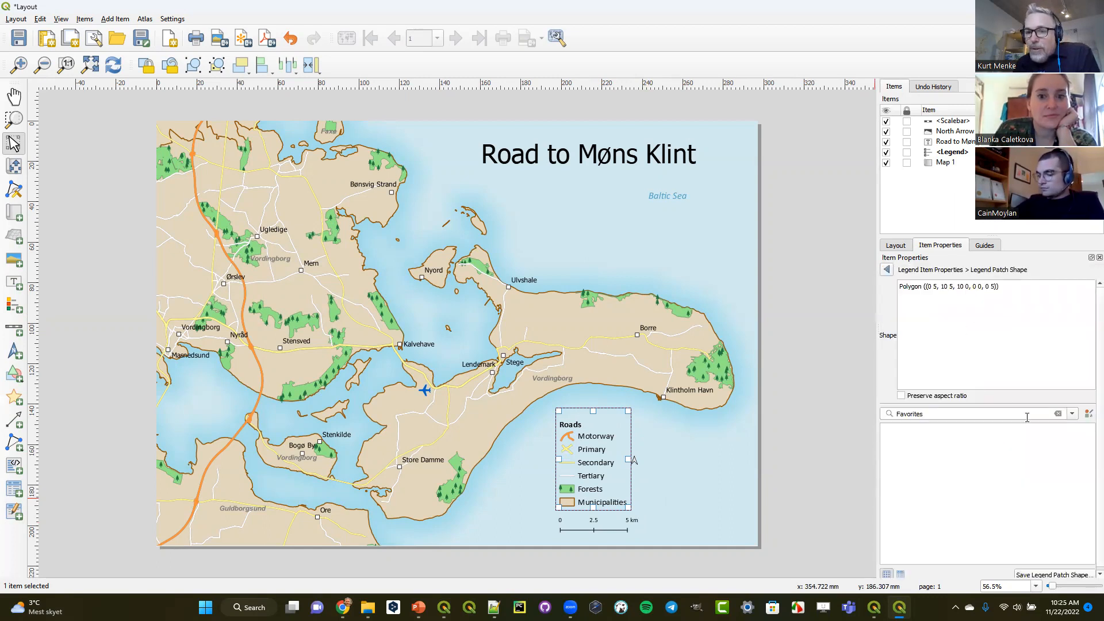
pyautogui.click(1058, 414)
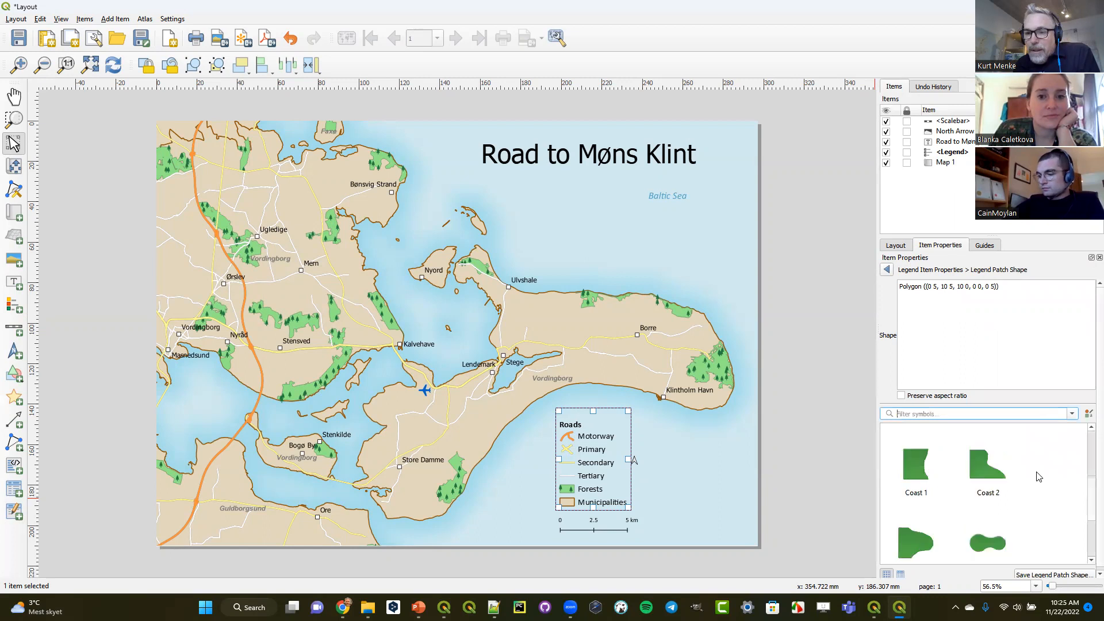
pyautogui.click(923, 467)
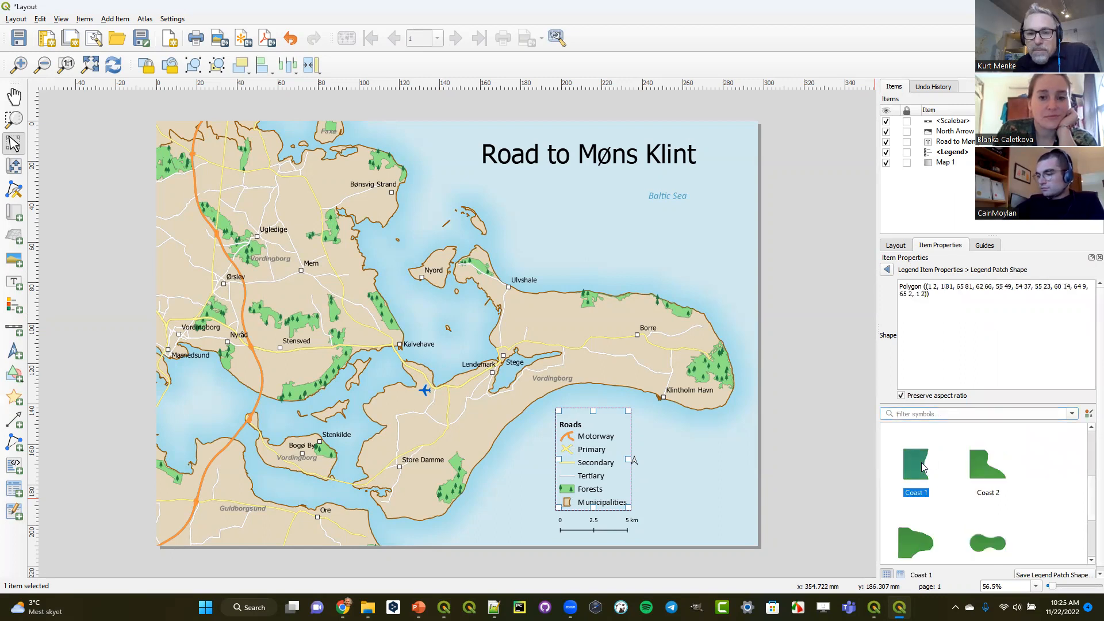
pyautogui.click(985, 469)
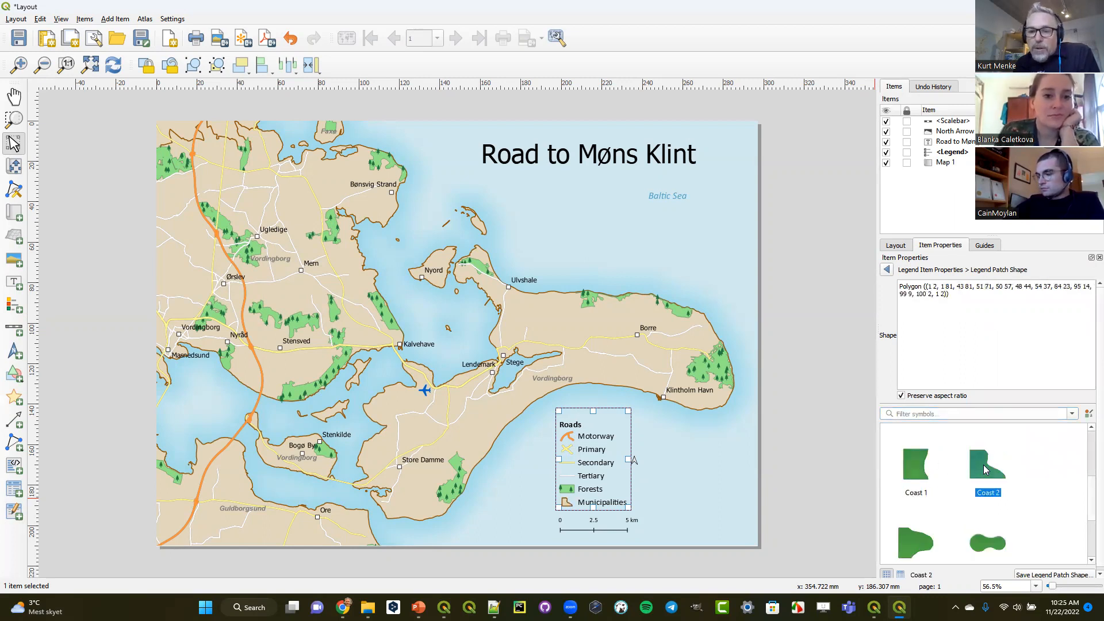
pyautogui.click(909, 549)
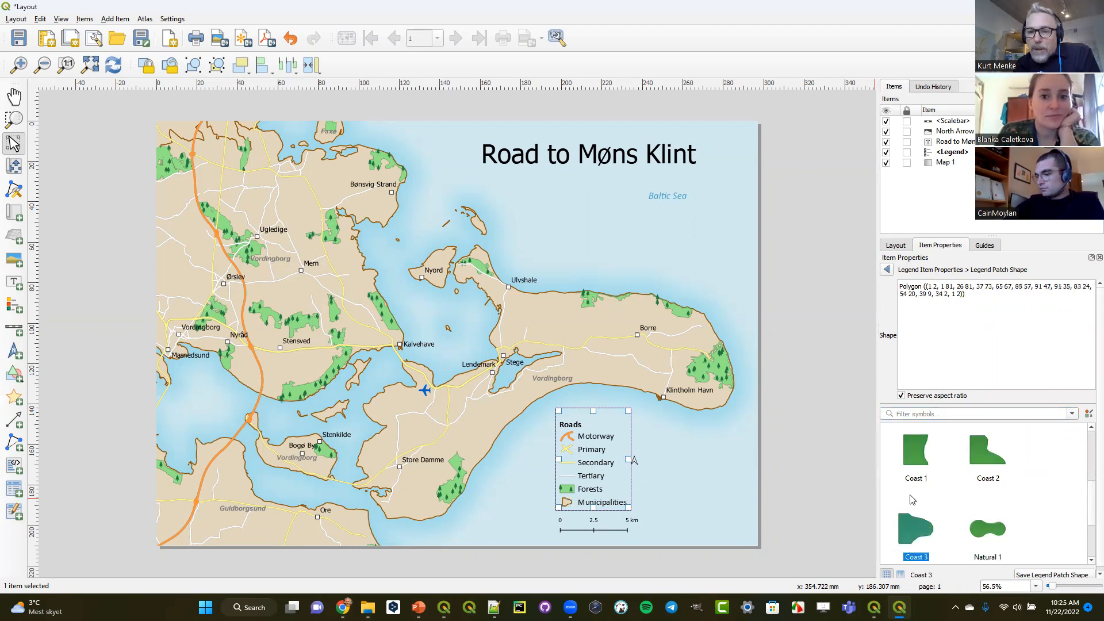
pyautogui.click(887, 270)
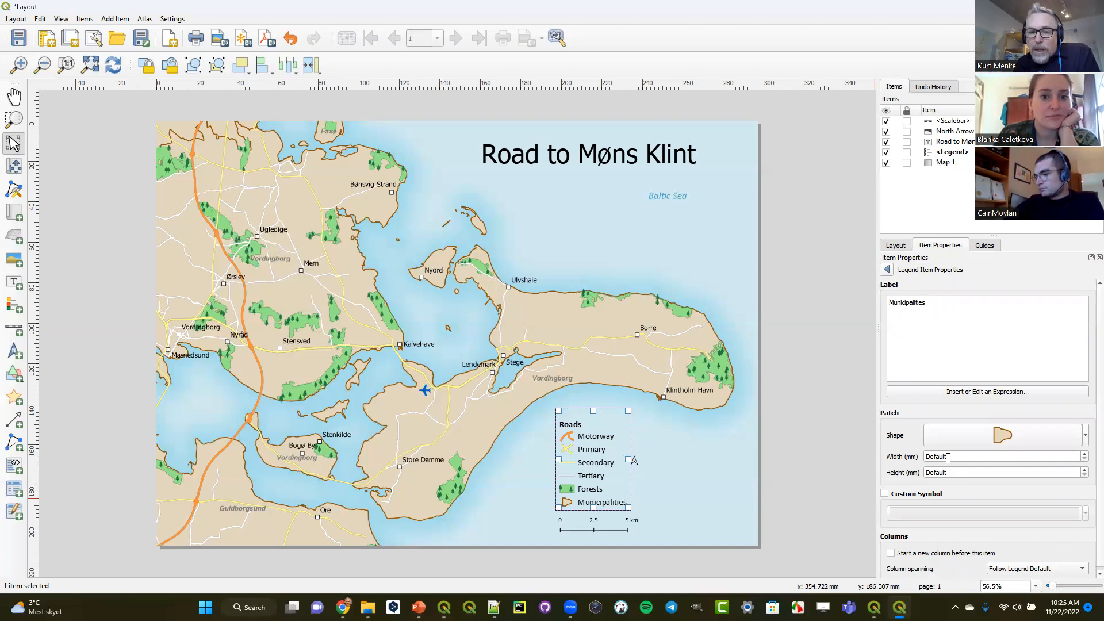
# - Set the Municipalities patch to a width of 8 mm and a height of 5 mm
pyautogui.click(1085, 455)
pyautogui.click(1085, 454)
pyautogui.click(1085, 454)
pyautogui.click(1085, 454)
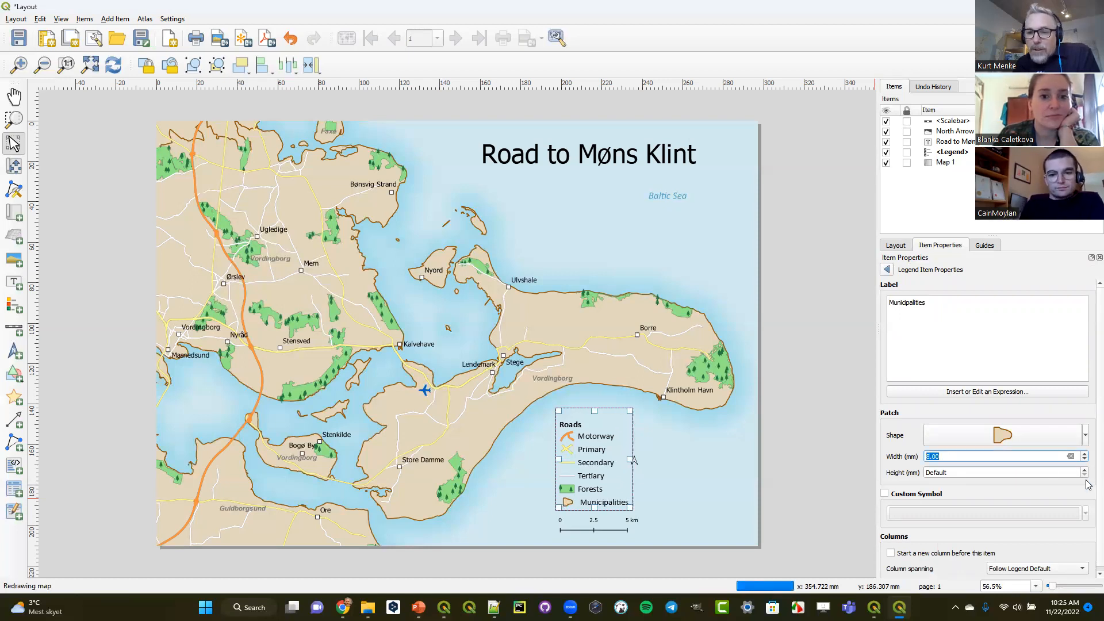
pyautogui.click(1086, 472)
pyautogui.click(1085, 472)
pyautogui.click(1086, 472)
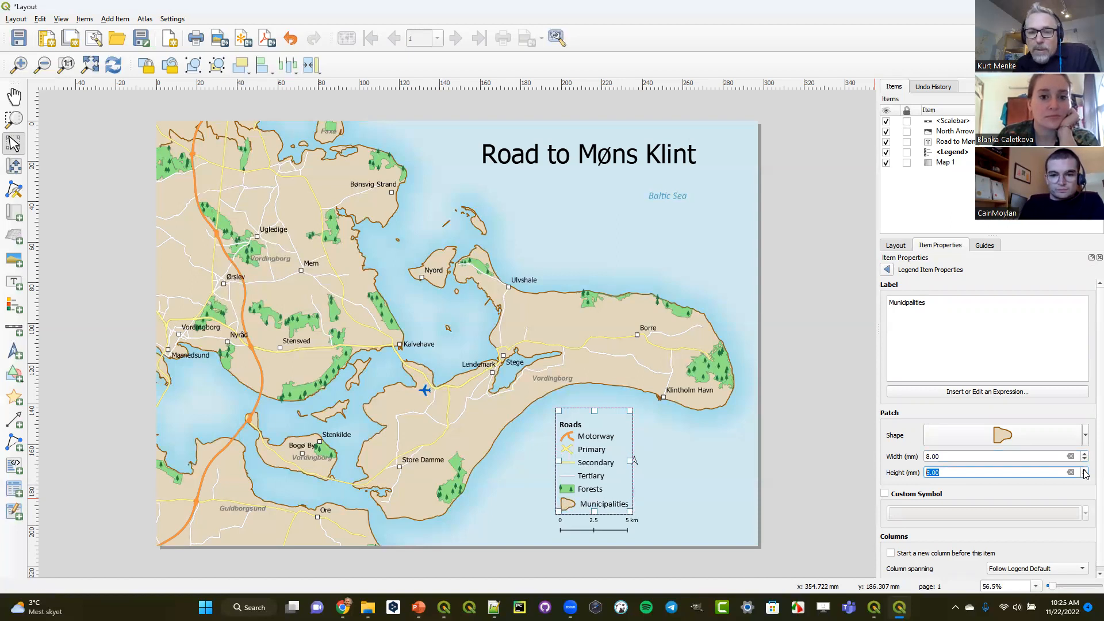
pyautogui.click(1085, 471)
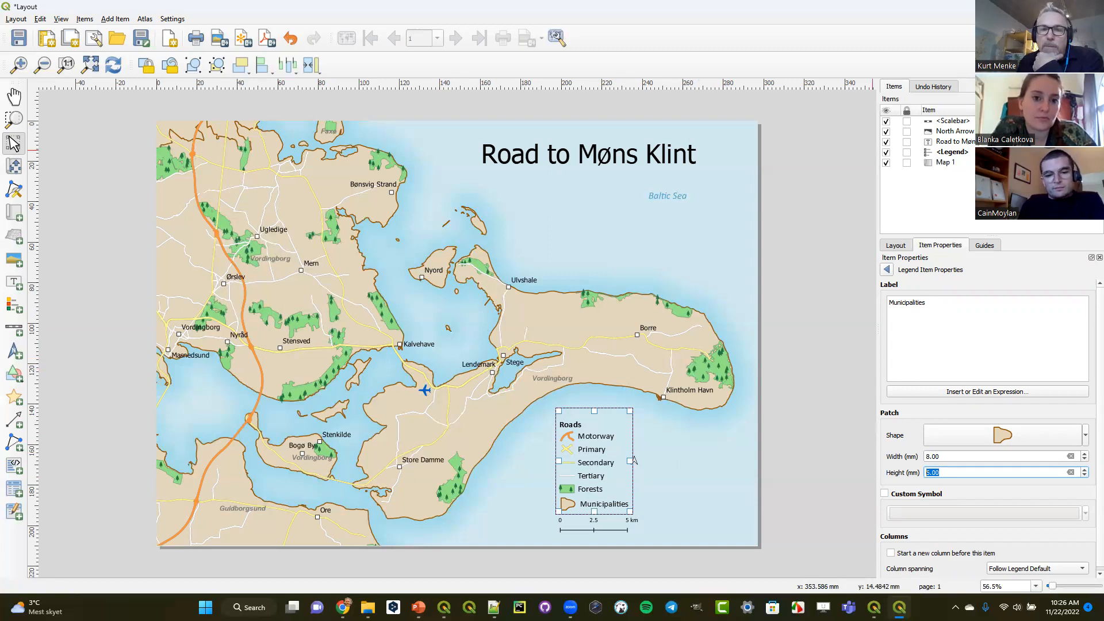
# - Switch to the main QGIS map window, select the Forests polygon just below Stenkilde and copy that feature
pyautogui.hotkey('alt', 'Tab')
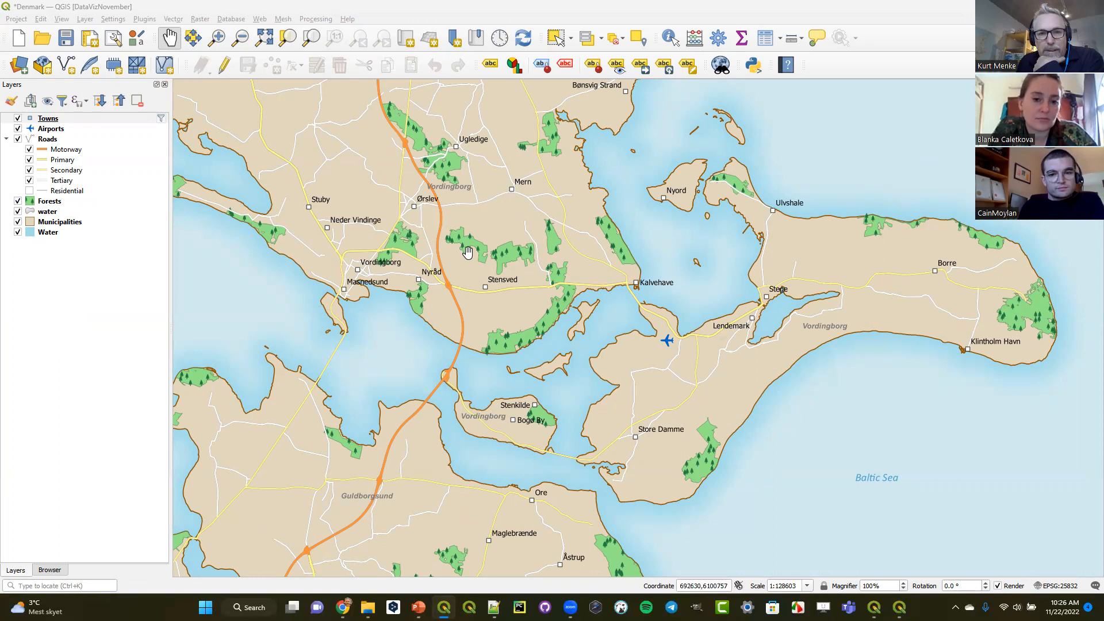
pyautogui.click(217, 36)
pyautogui.moveTo(412, 218); pyautogui.dragTo(587, 295)
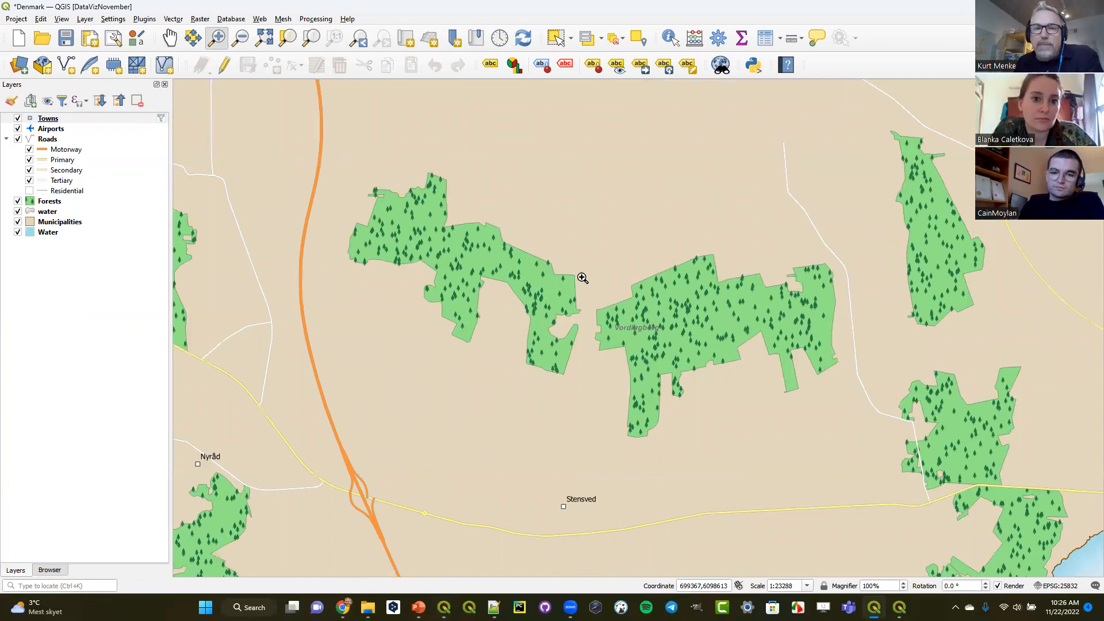
pyautogui.click(359, 38)
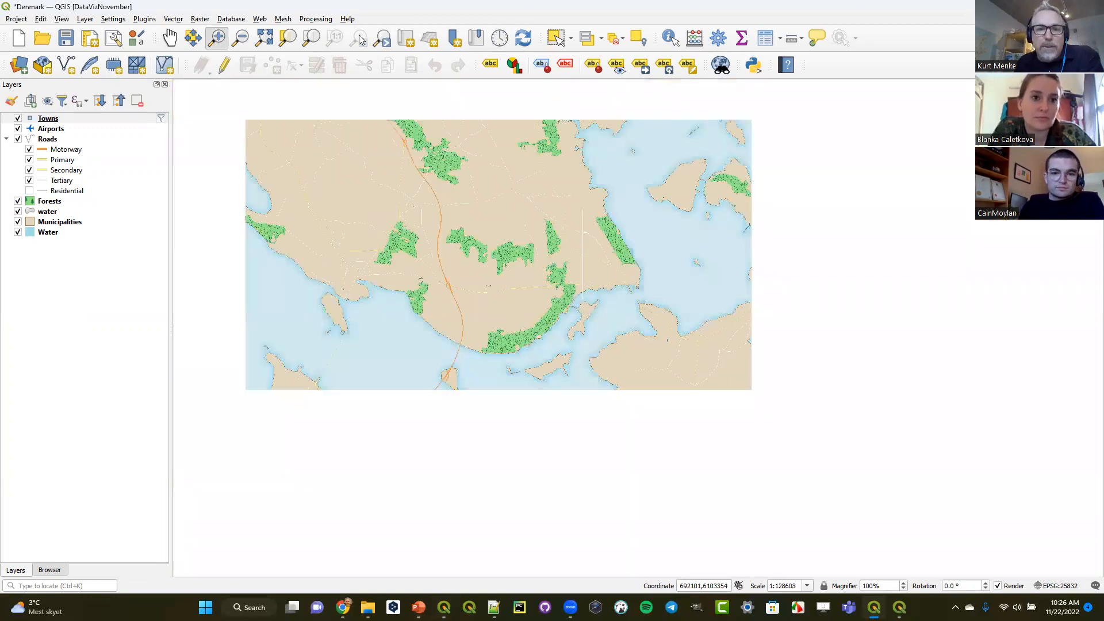
pyautogui.moveTo(475, 376); pyautogui.dragTo(615, 486)
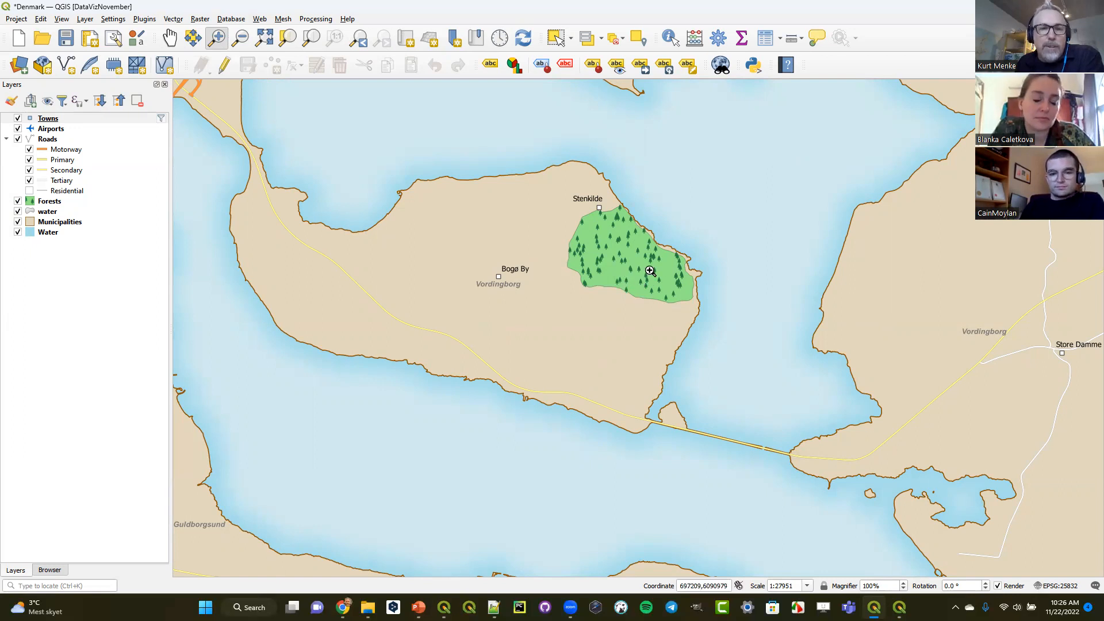
pyautogui.click(55, 203)
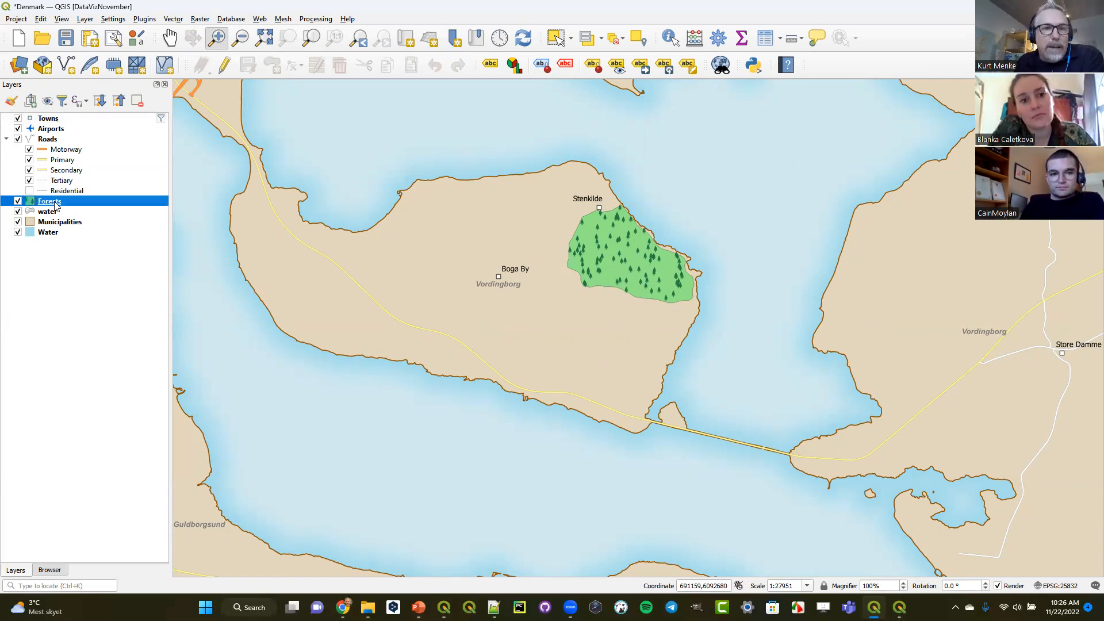
pyautogui.click(224, 67)
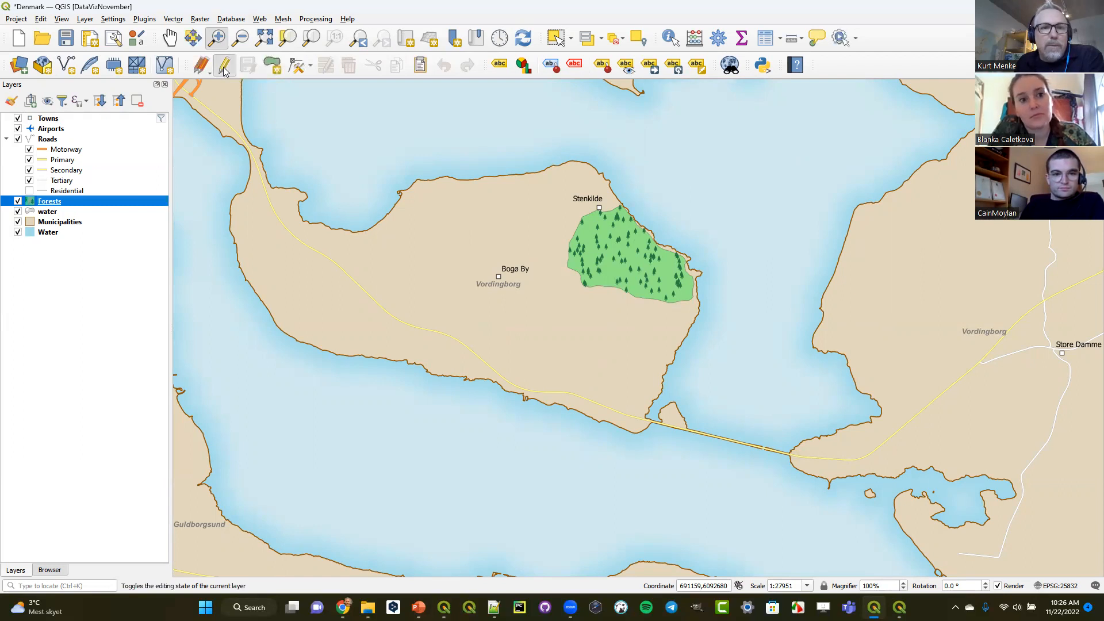
pyautogui.click(223, 67)
pyautogui.click(556, 38)
pyautogui.click(618, 257)
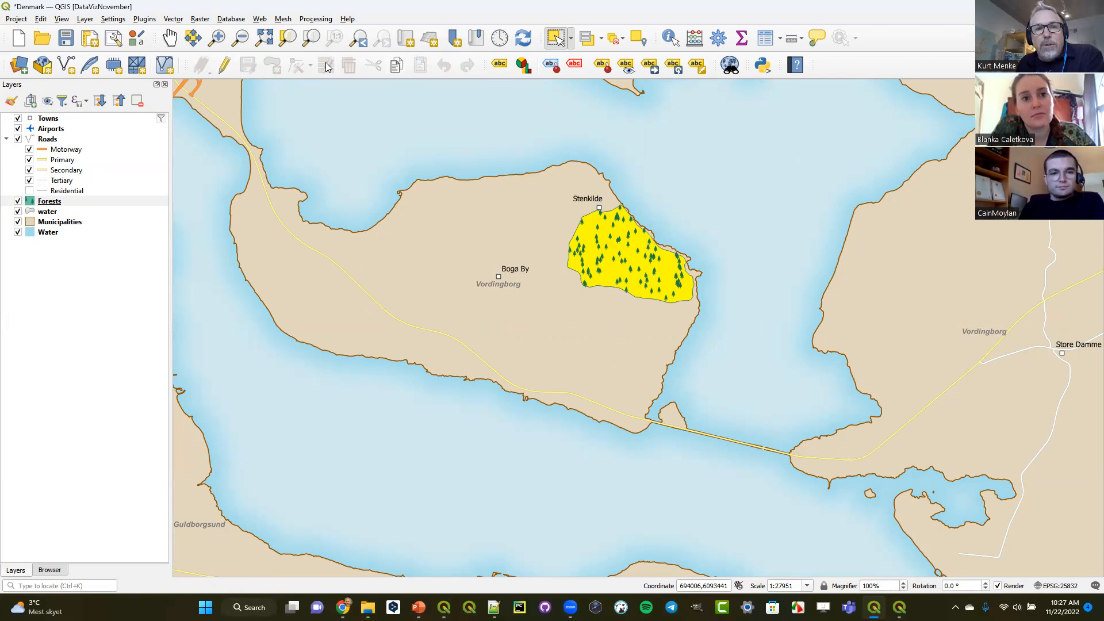
pyautogui.click(395, 66)
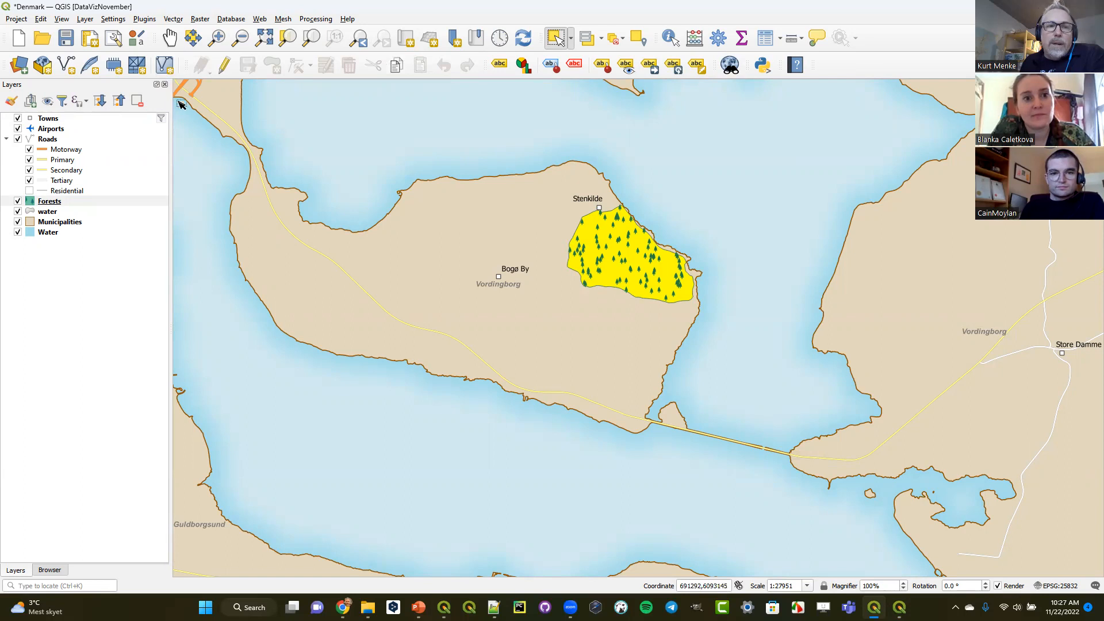
# - Start a new fill legend patch shape in the Style Manager and widen its dialog
pyautogui.click(137, 39)
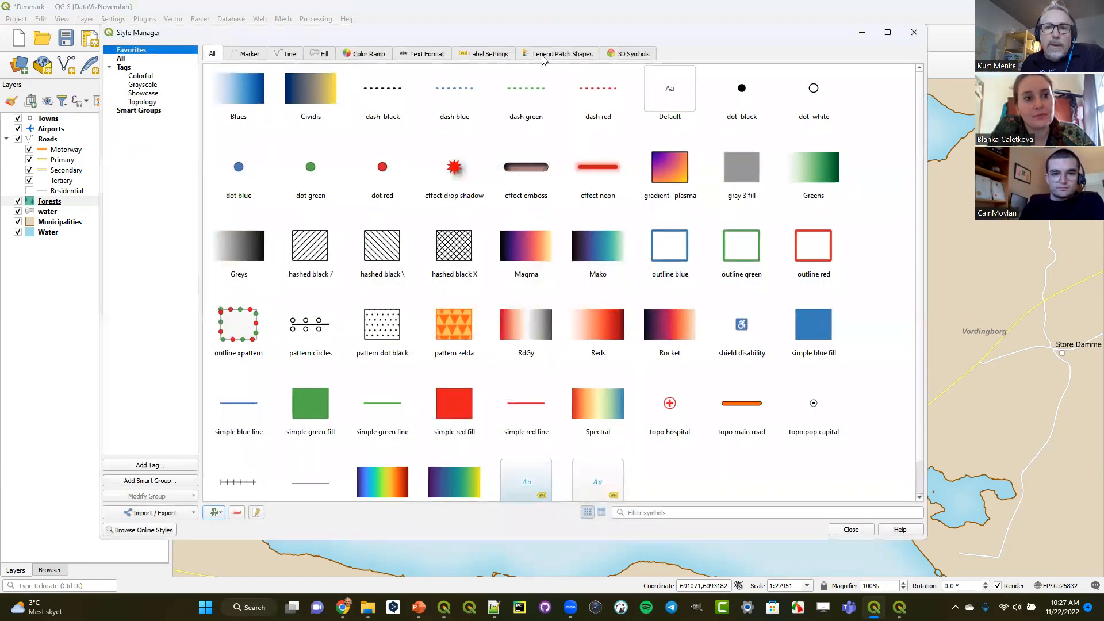
pyautogui.click(552, 53)
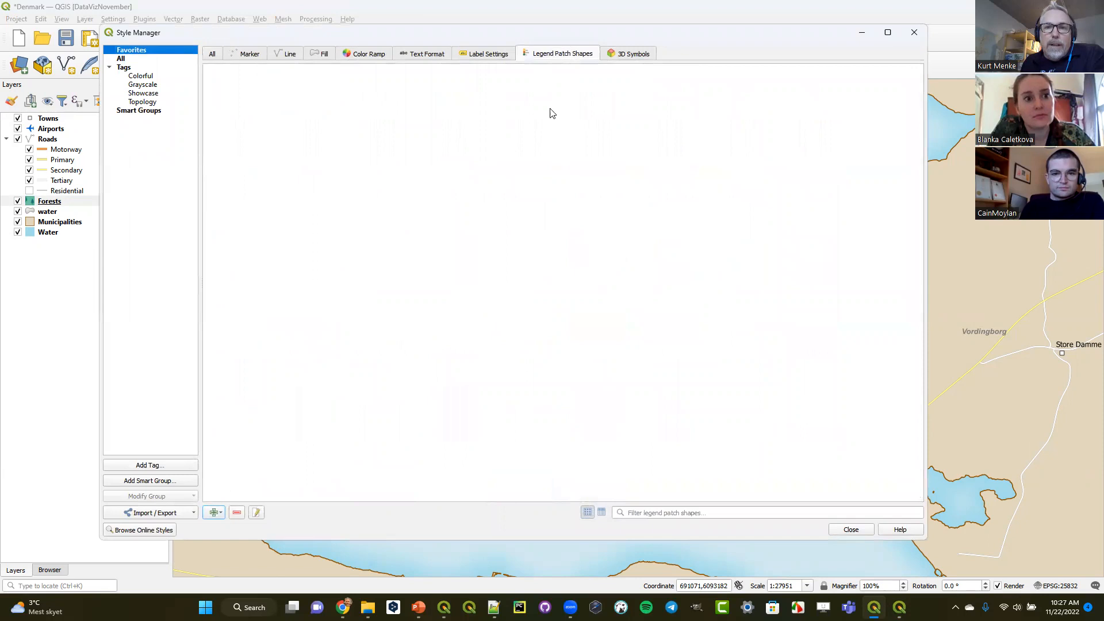
pyautogui.click(219, 513)
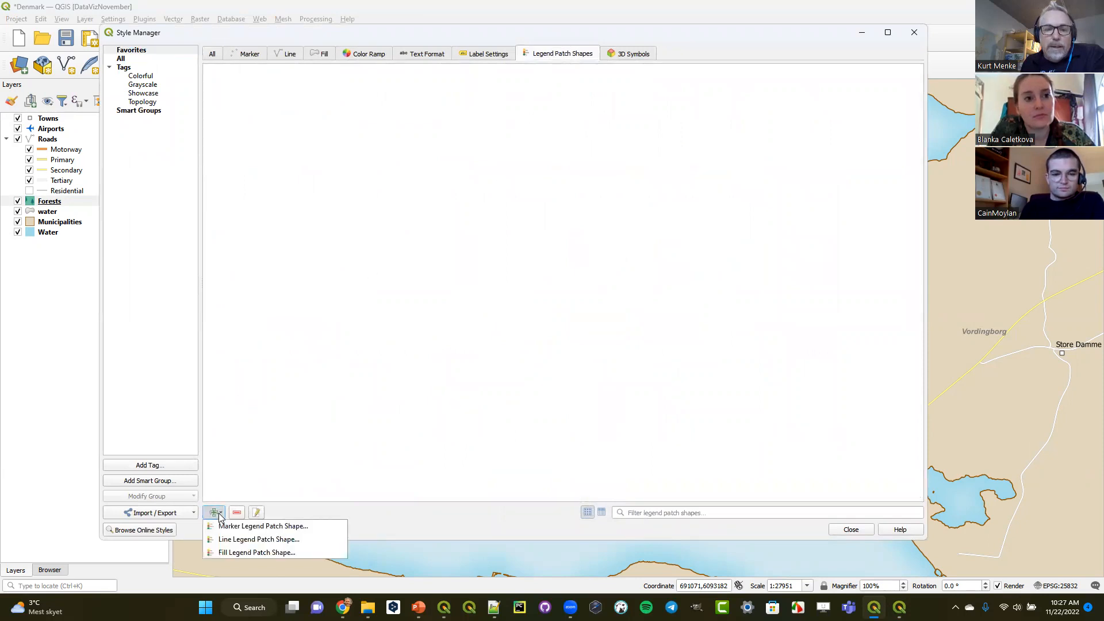
pyautogui.click(220, 553)
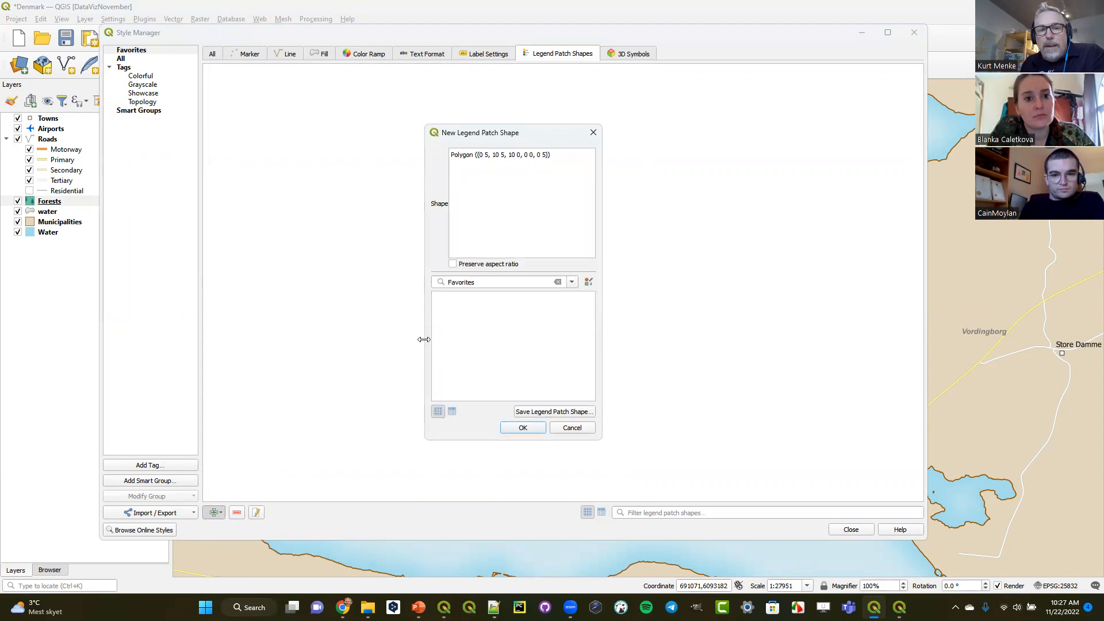
pyautogui.moveTo(424, 339); pyautogui.dragTo(283, 339)
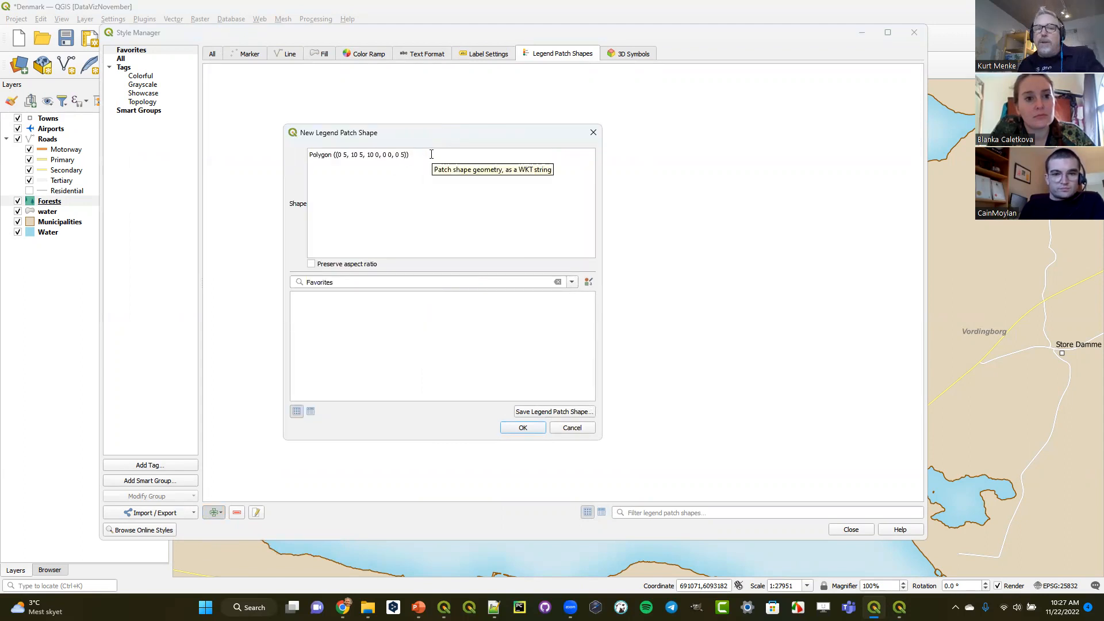
# - Replace the default polygon geometry with the copied forest feature's text and enlarge the dialog to show more of it
pyautogui.hotkey('ctrl', 'a')
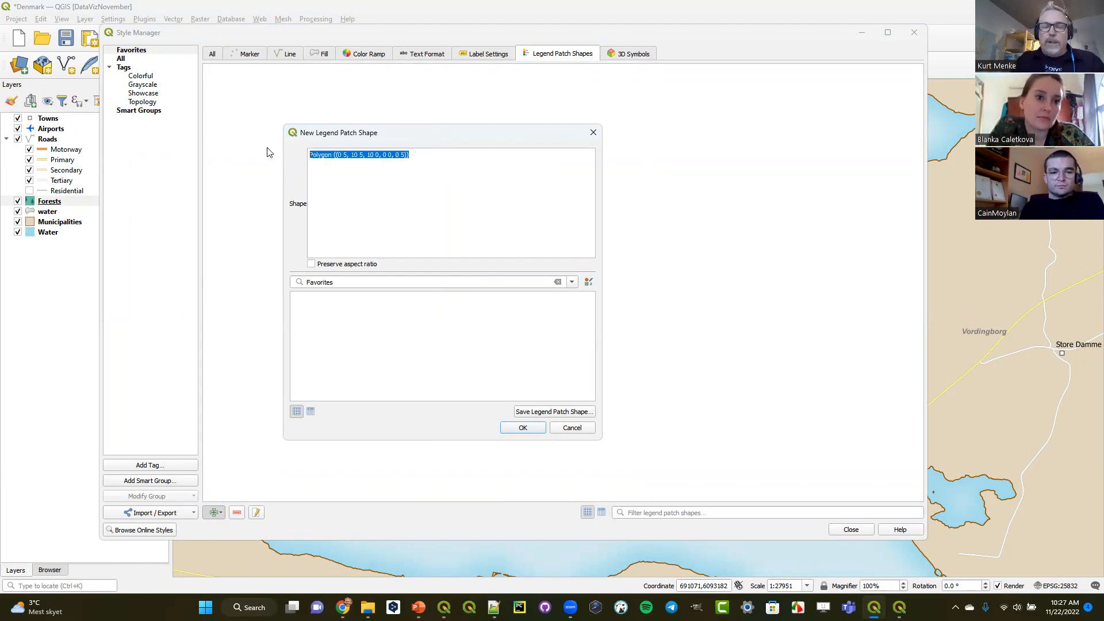
pyautogui.press('Delete')
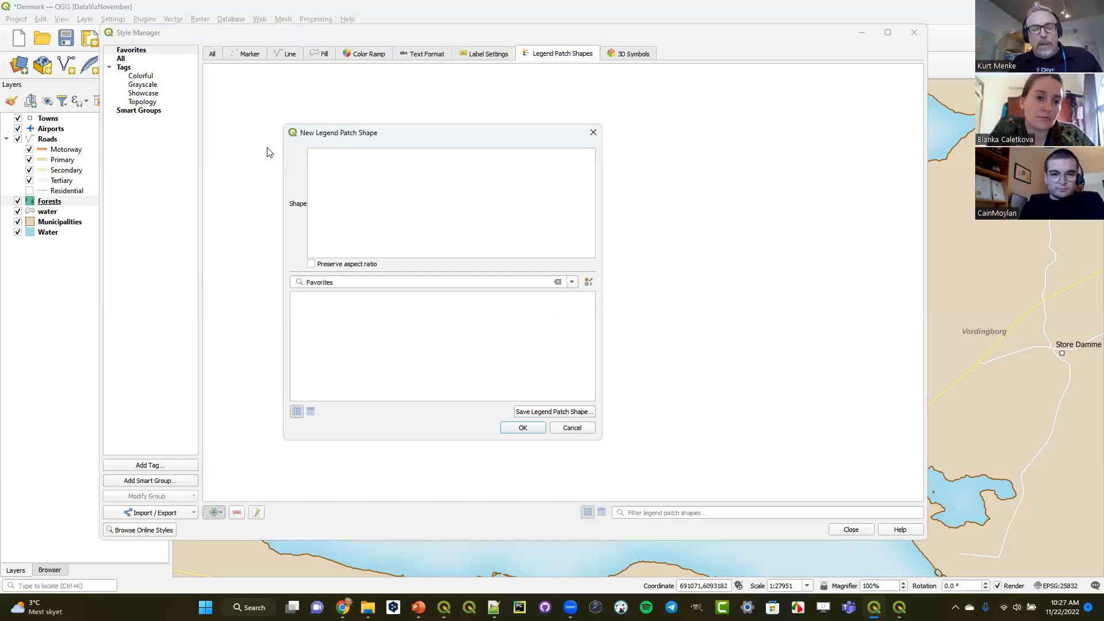
pyautogui.hotkey('ctrl', 'v')
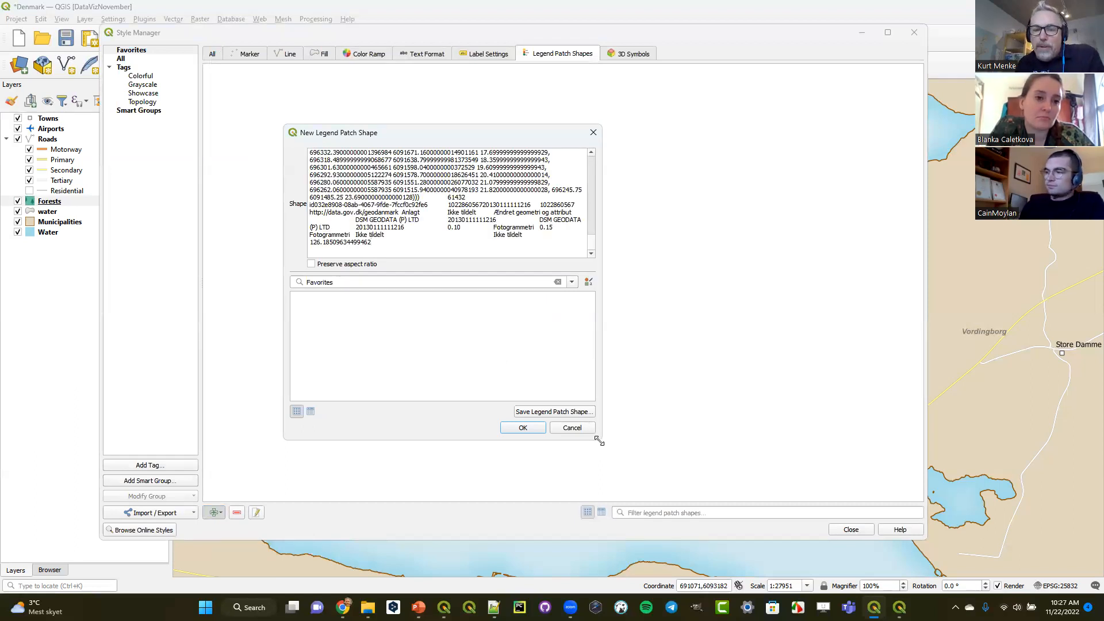
pyautogui.moveTo(599, 441); pyautogui.dragTo(767, 574)
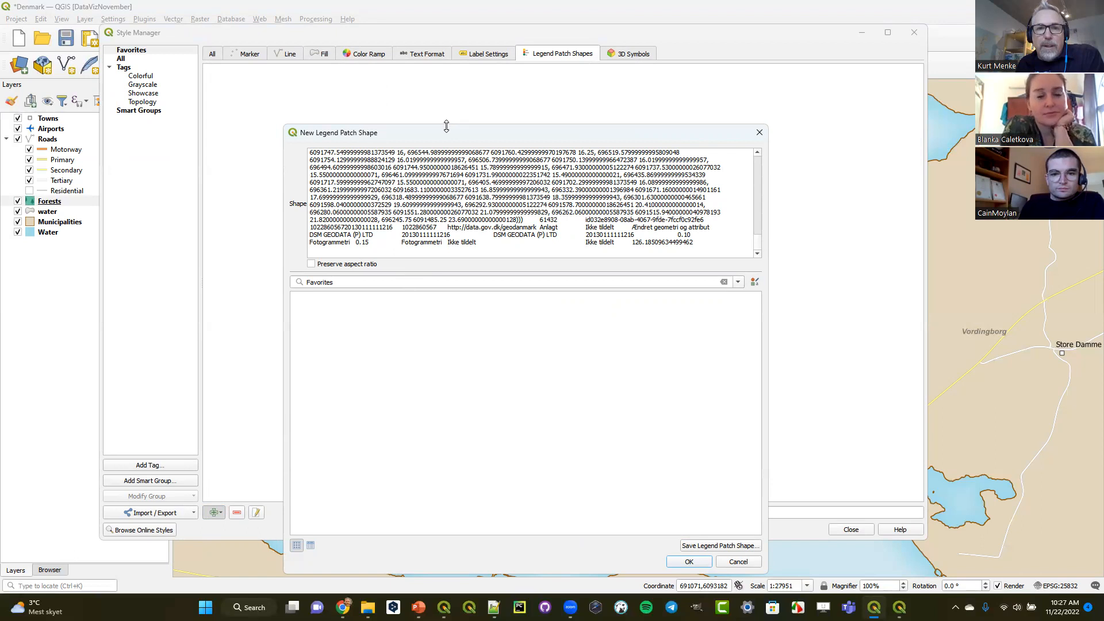
pyautogui.moveTo(446, 126); pyautogui.dragTo(446, 37)
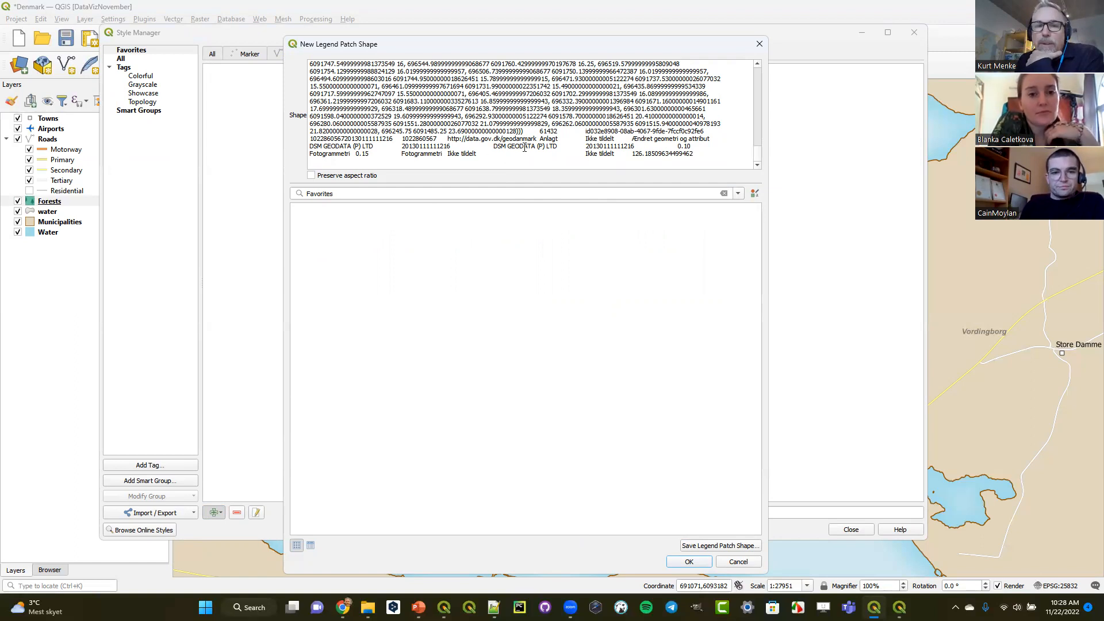
# - Delete the attribute field names and the blank line preceding MultiPolygonZ in the pasted shape text
pyautogui.moveTo(759, 154); pyautogui.dragTo(759, 65)
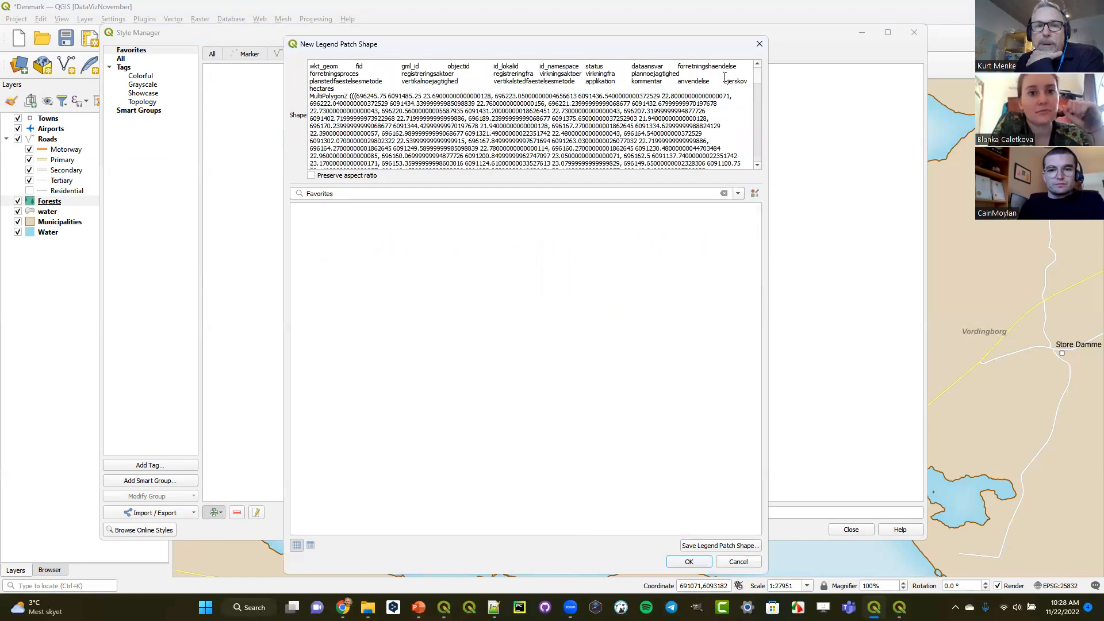
pyautogui.doubleClick(341, 95)
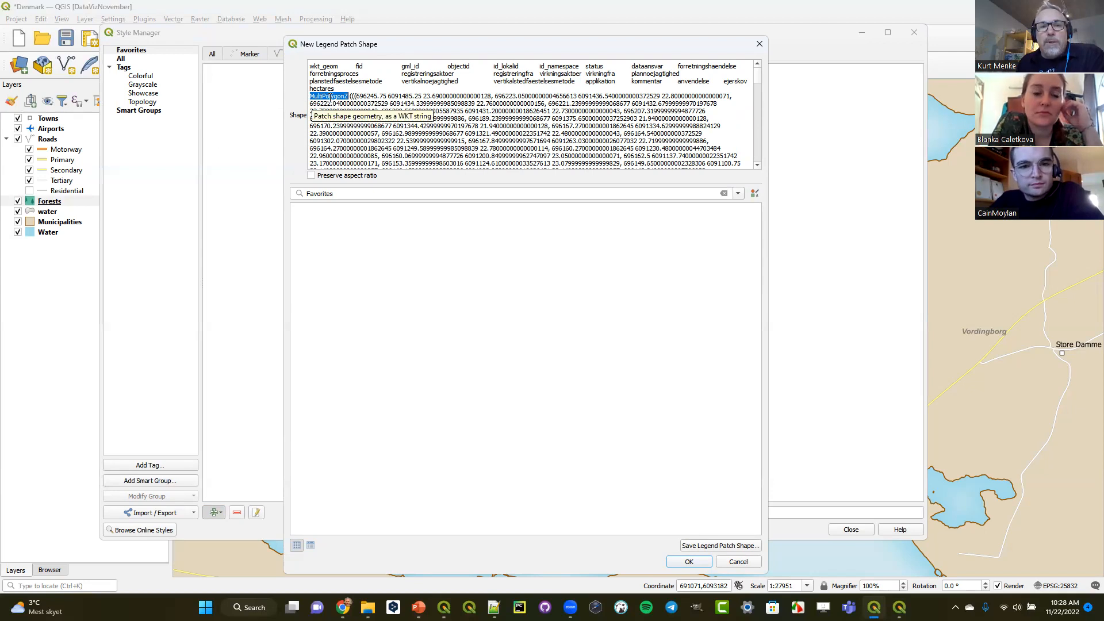
pyautogui.moveTo(335, 89); pyautogui.dragTo(296, 56)
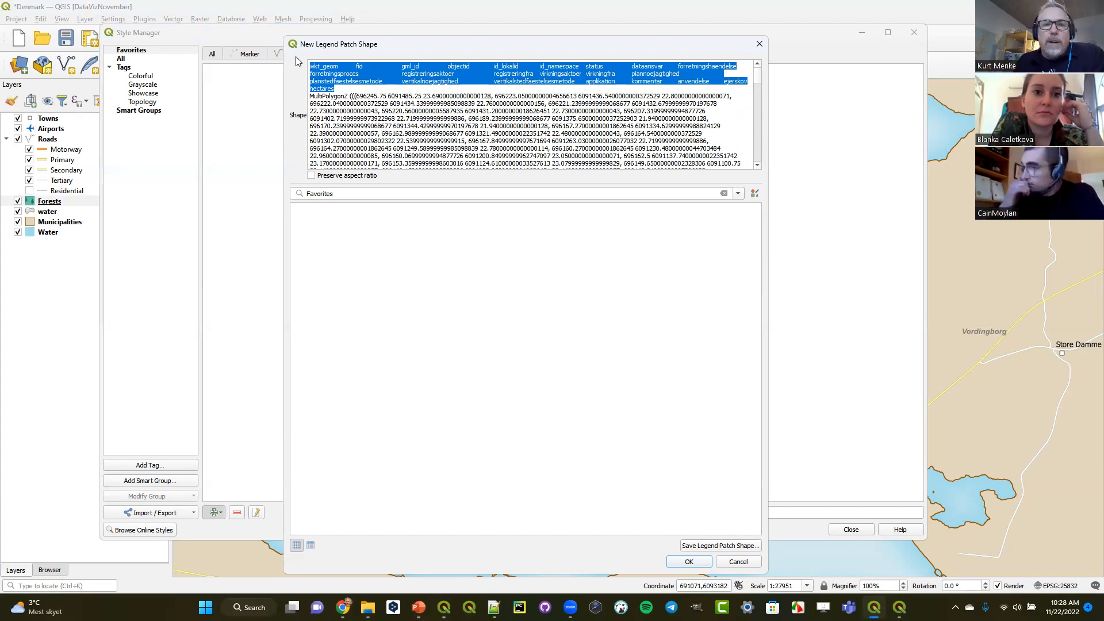
pyautogui.press('Delete')
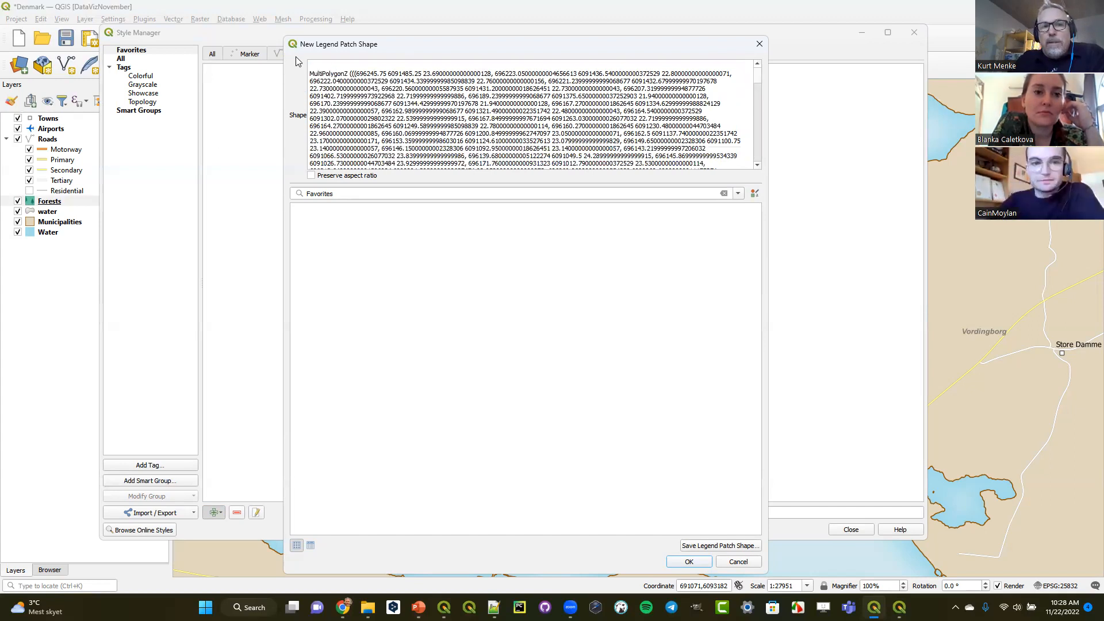
pyautogui.press('Delete')
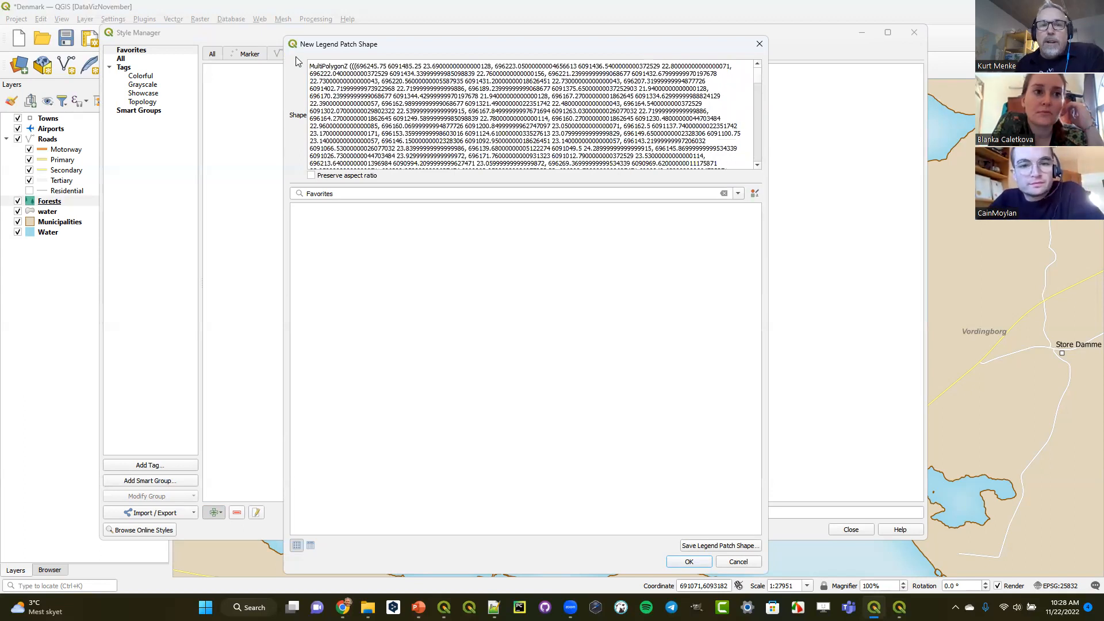
# - Delete the attribute values following the closing parentheses so the shape text ends with the WKT geometry
pyautogui.moveTo(758, 78); pyautogui.dragTo(743, 154)
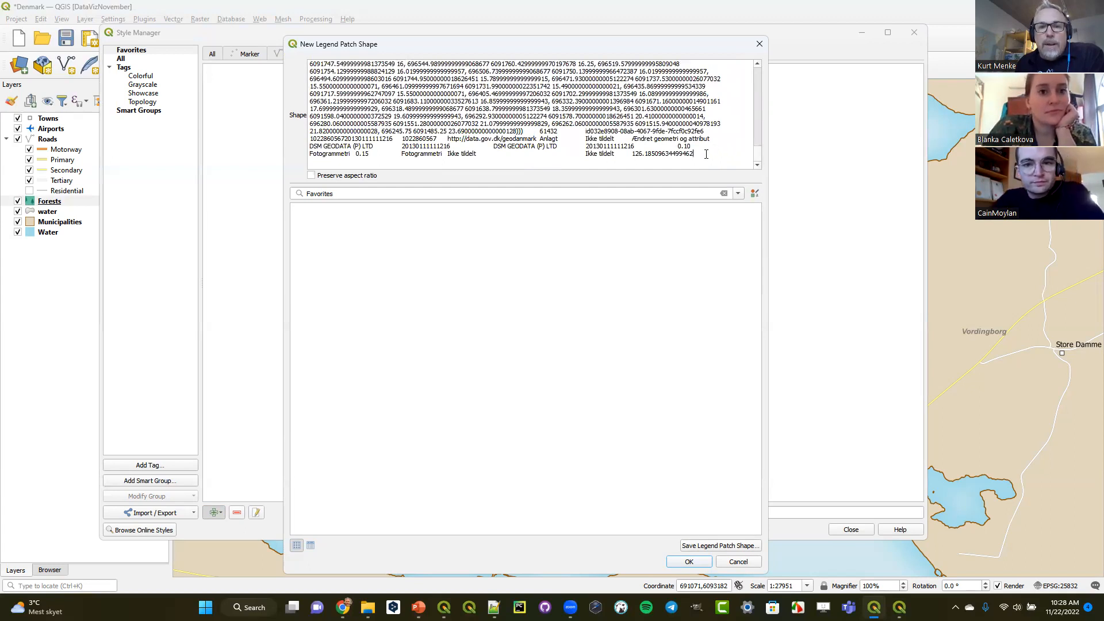
pyautogui.moveTo(706, 154); pyautogui.dragTo(536, 134)
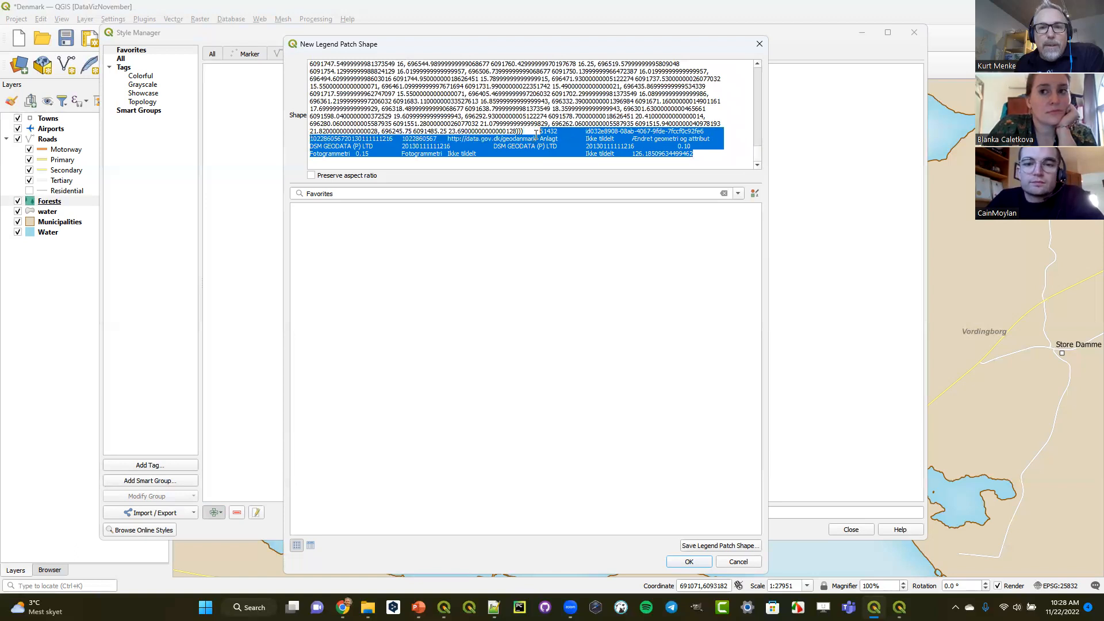
pyautogui.press('Delete')
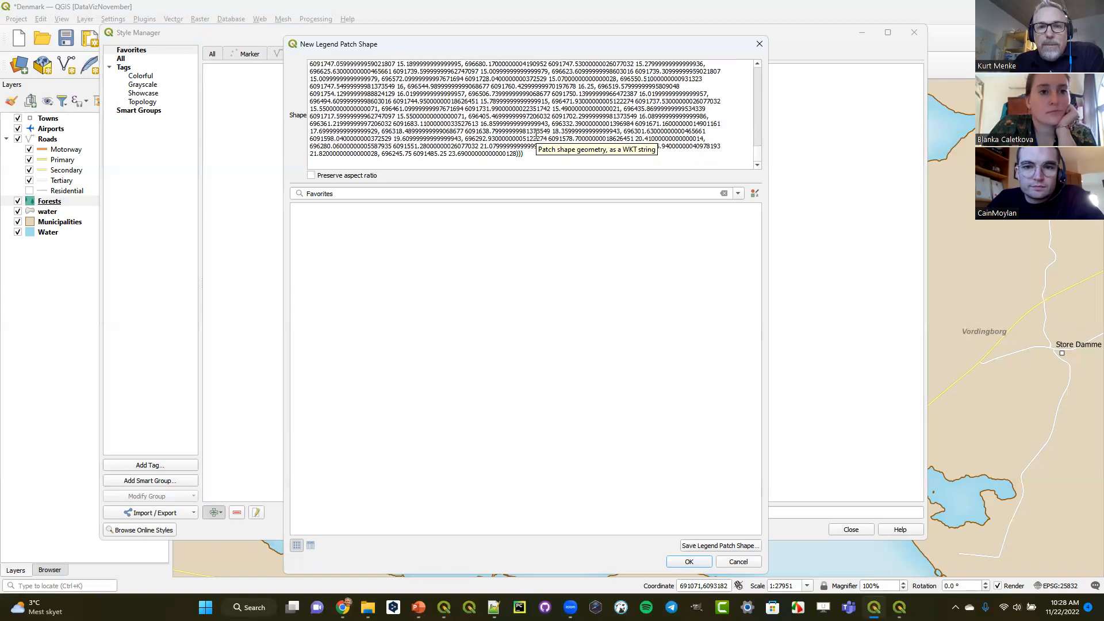
pyautogui.scroll(10, 520, 132)
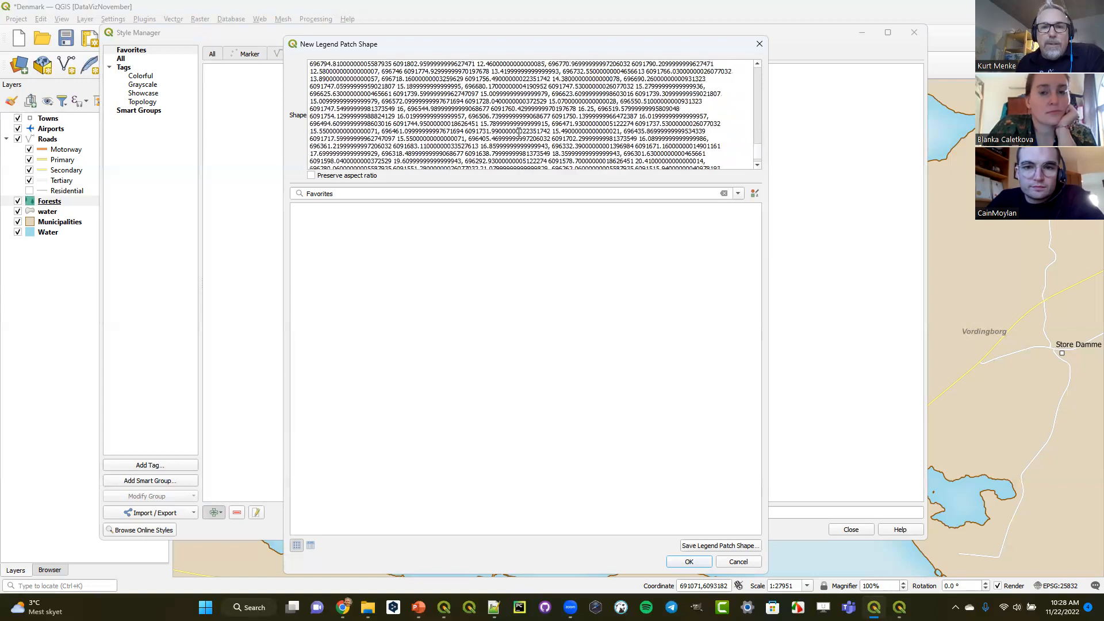
pyautogui.scroll(-10, 519, 131)
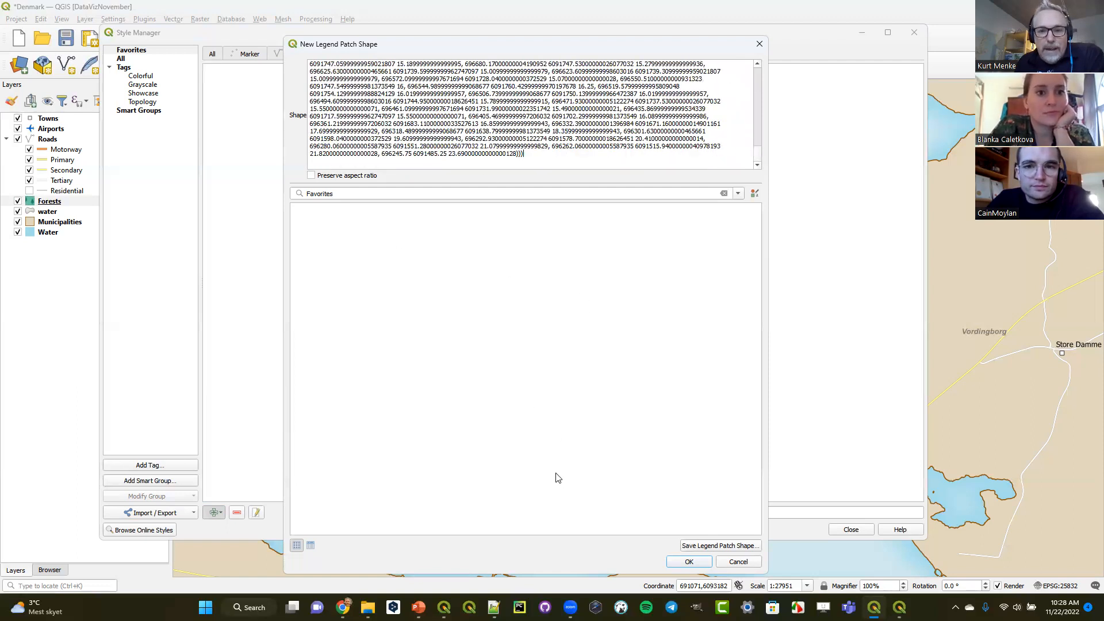
# - Save the new legend patch shape as Forest with the tag Forest, add it to favorites and close its dialog
pyautogui.click(705, 546)
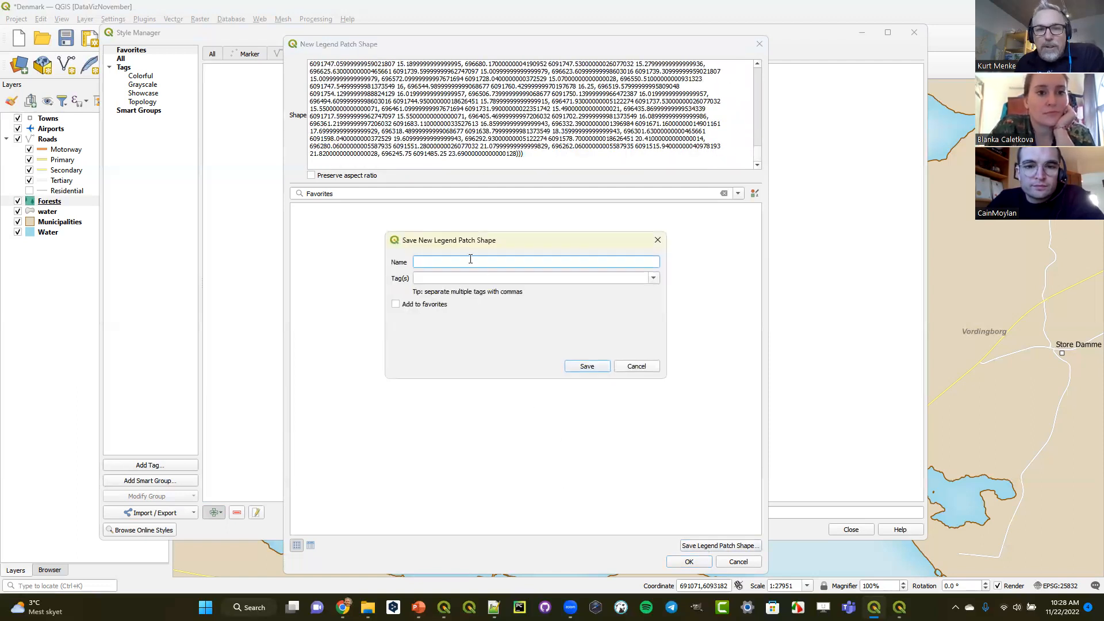
pyautogui.write('Fo')
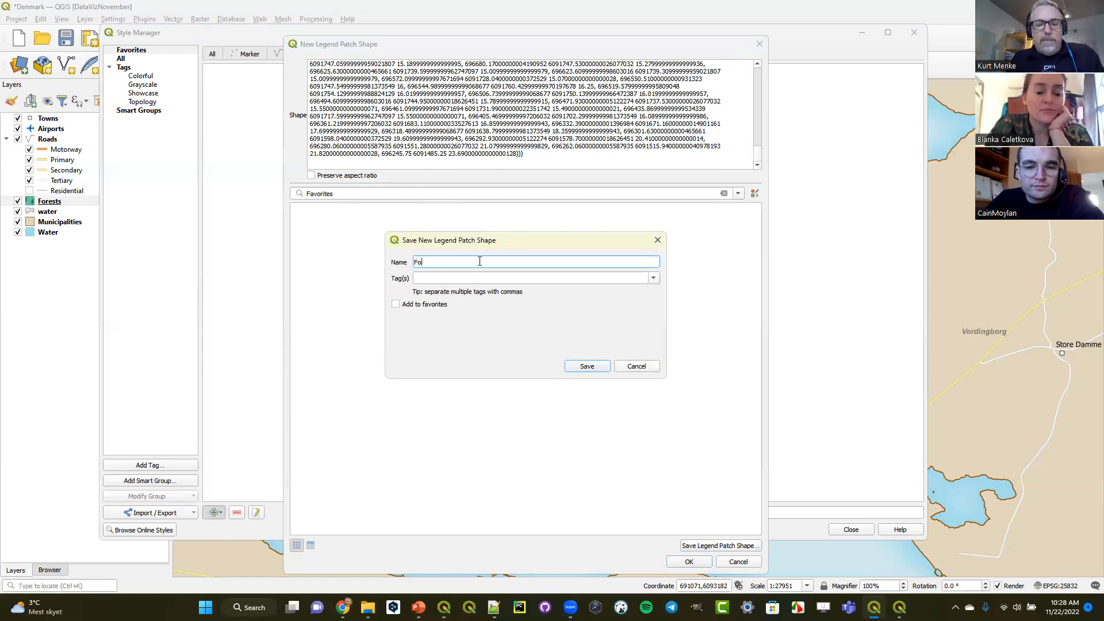
pyautogui.write('rest')
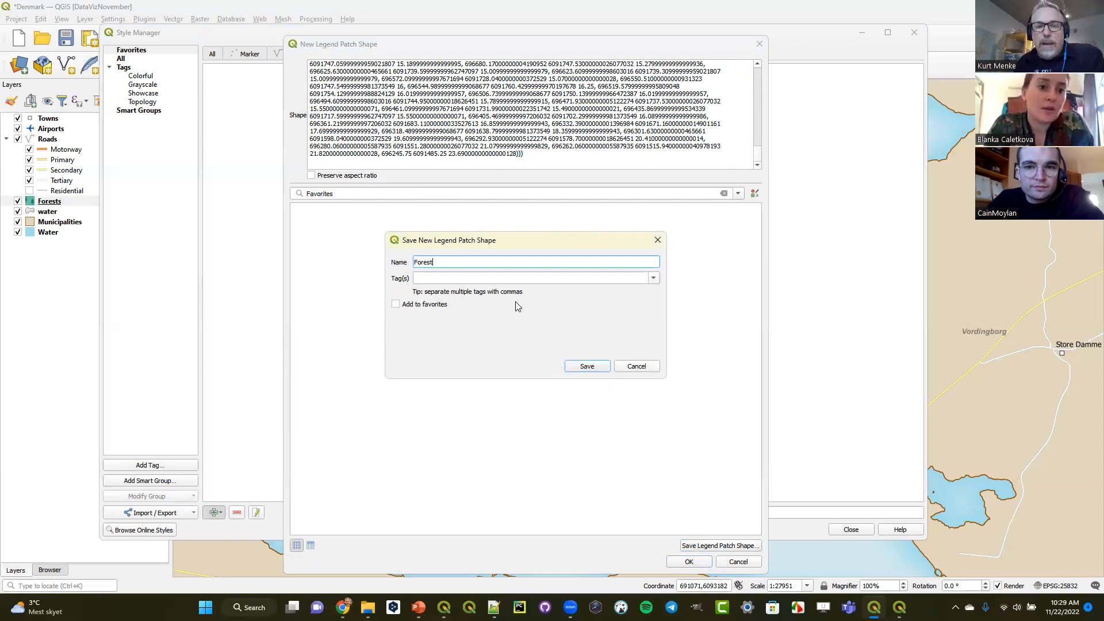
pyautogui.click(408, 305)
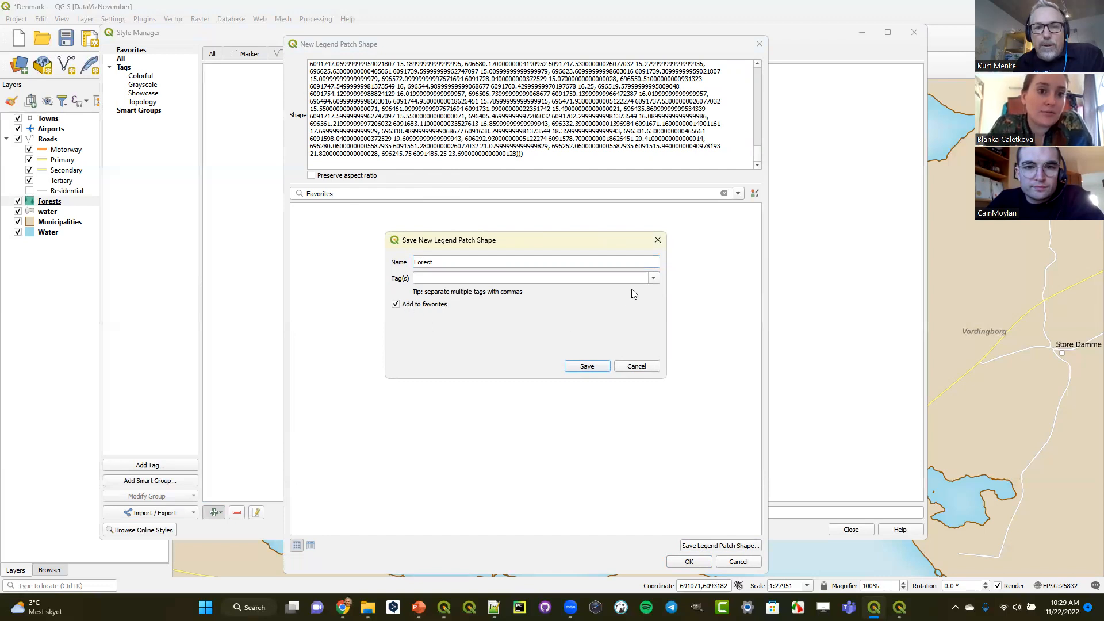
pyautogui.click(652, 278)
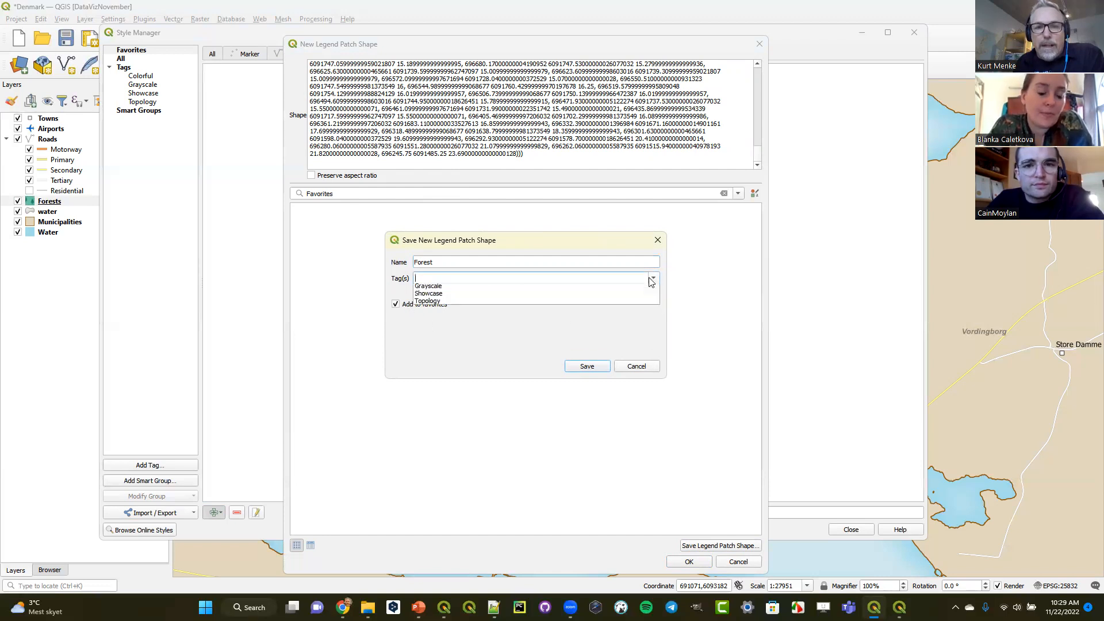
pyautogui.click(620, 274)
pyautogui.write('Forest')
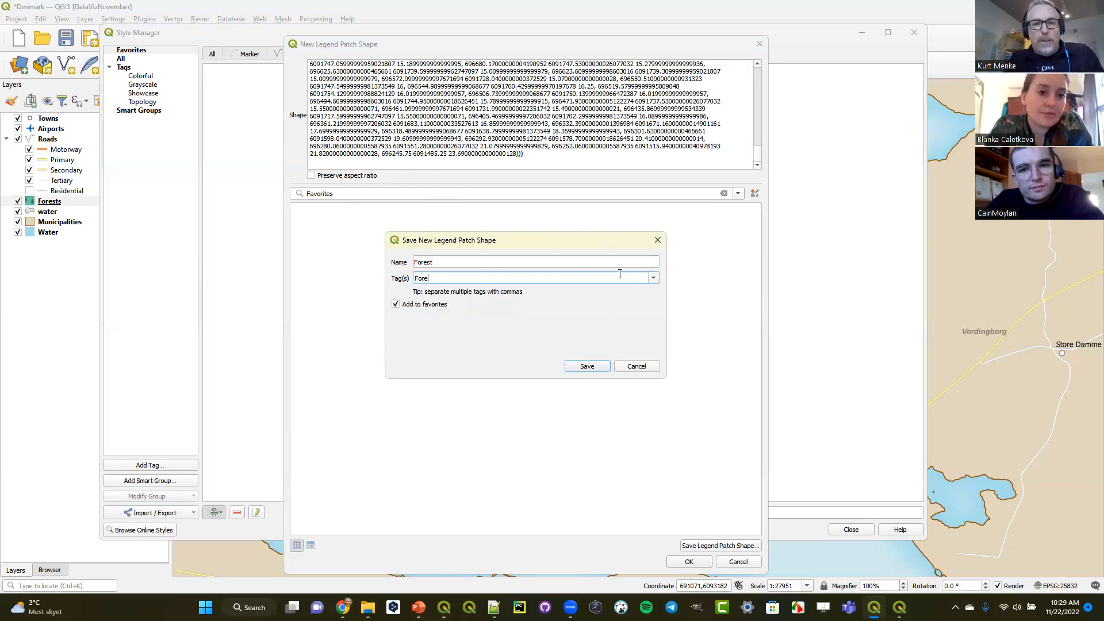
pyautogui.click(589, 368)
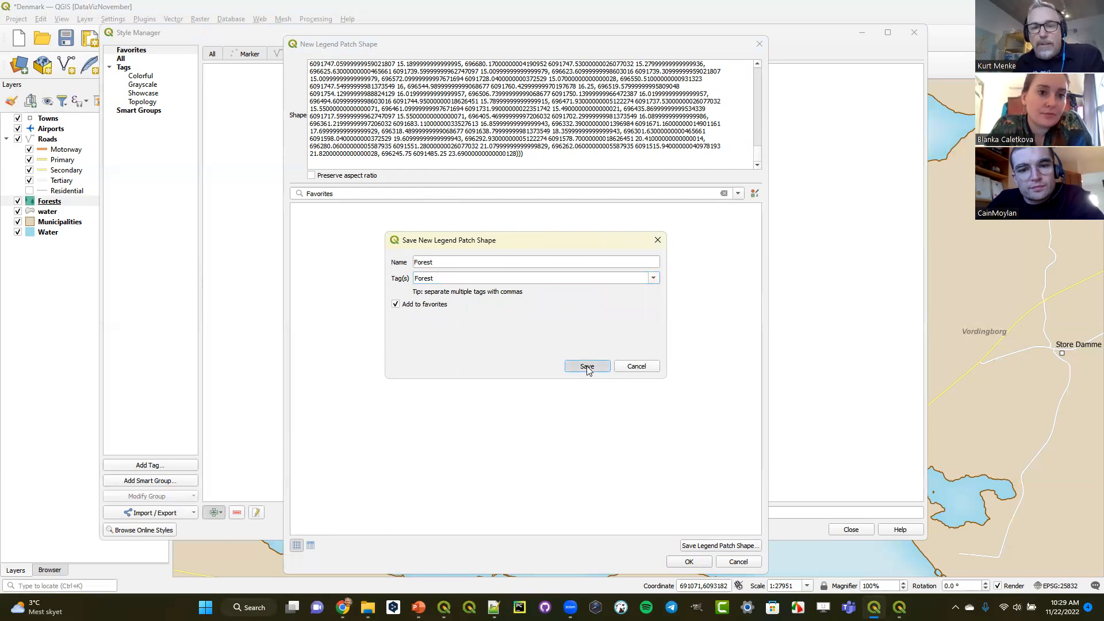
pyautogui.click(690, 561)
pyautogui.click(633, 367)
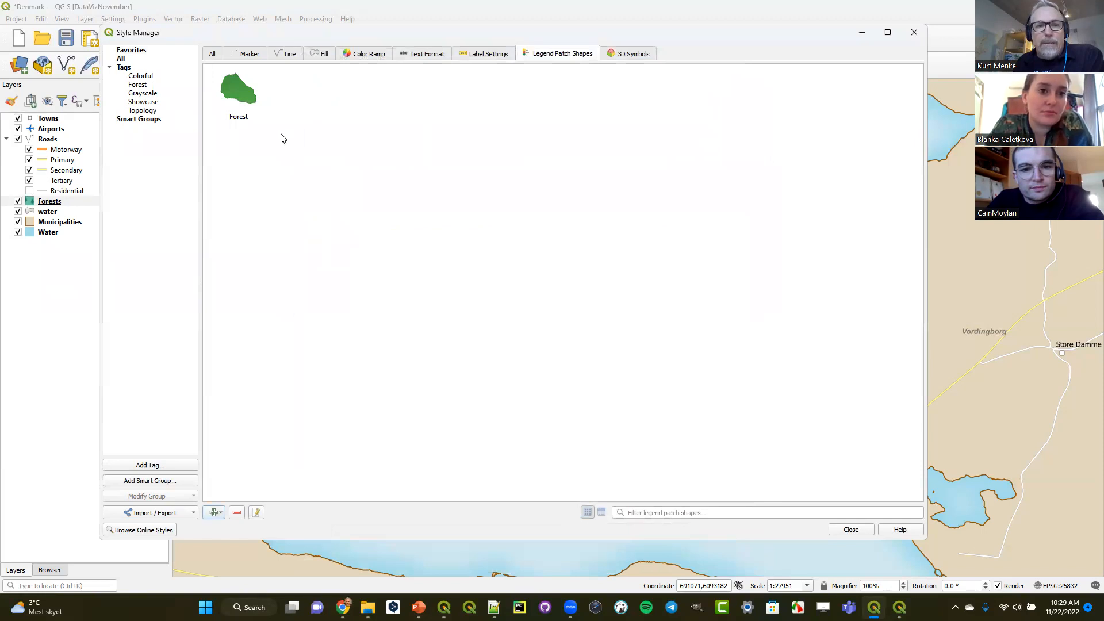
# - Close the Style Manager and deselect the forest polygon on the map
pyautogui.moveTo(231, 91)
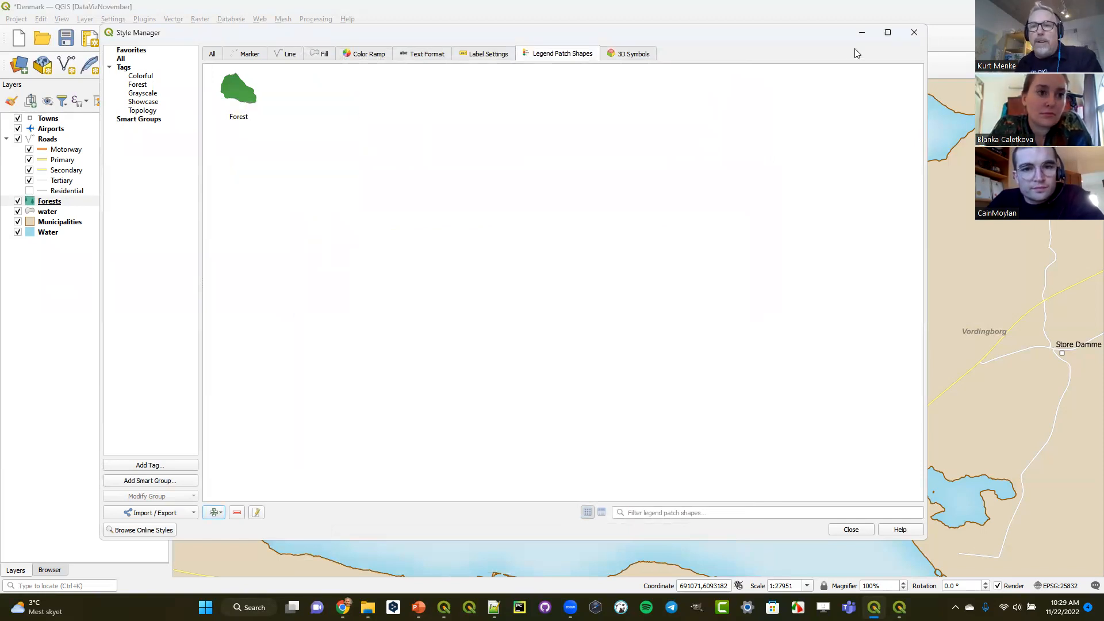
pyautogui.click(915, 33)
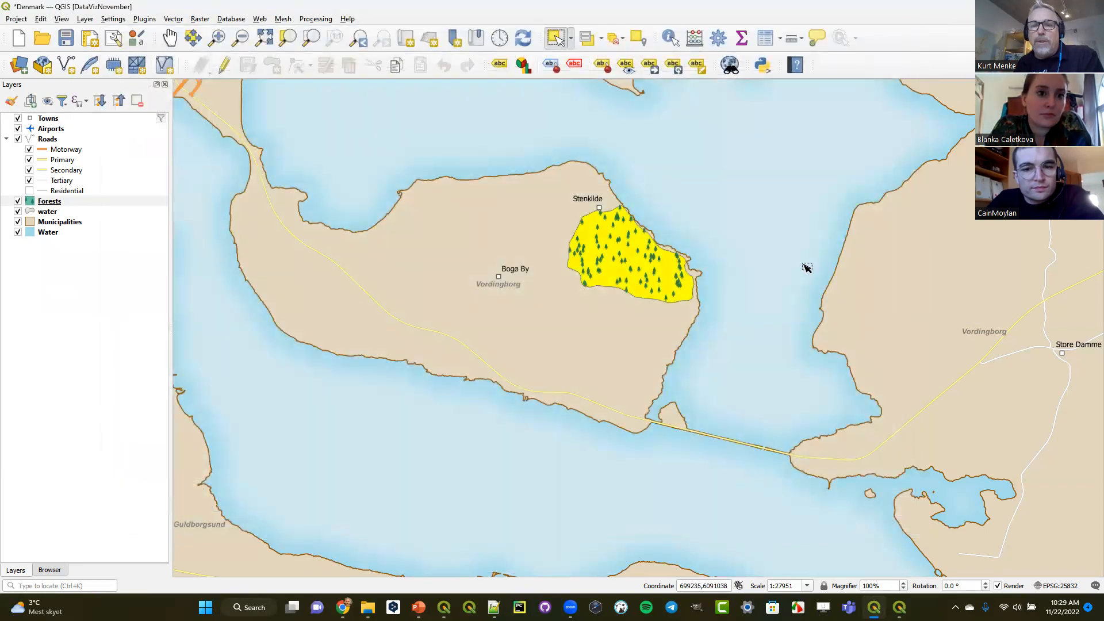
pyautogui.click(615, 45)
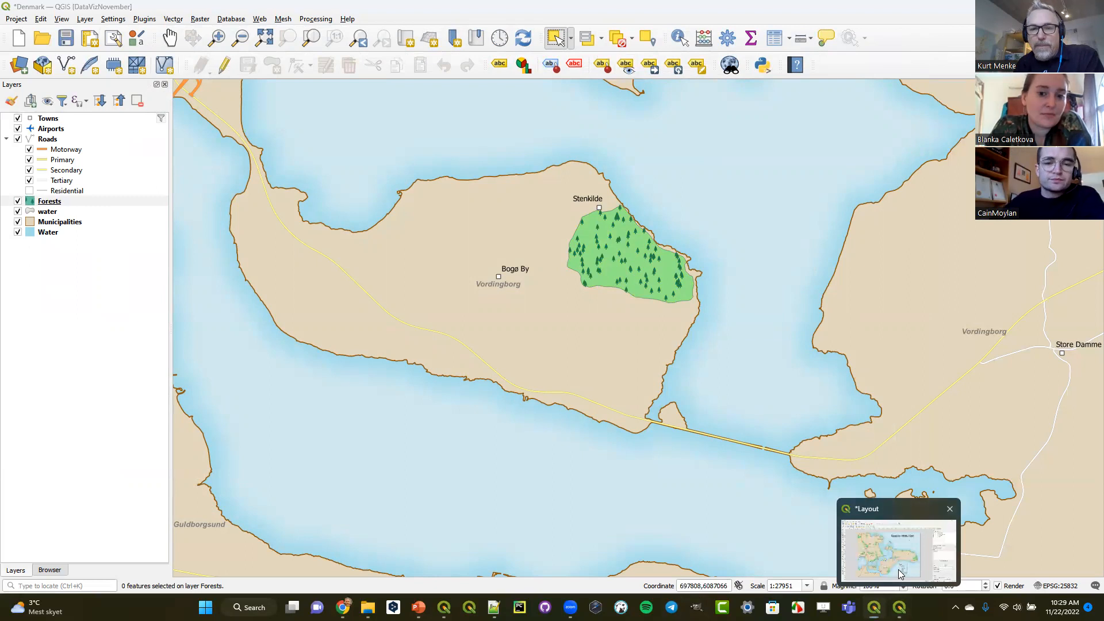
# - Return to the layout and apply the Forest patch shape to the Forests legend entry
pyautogui.click(899, 550)
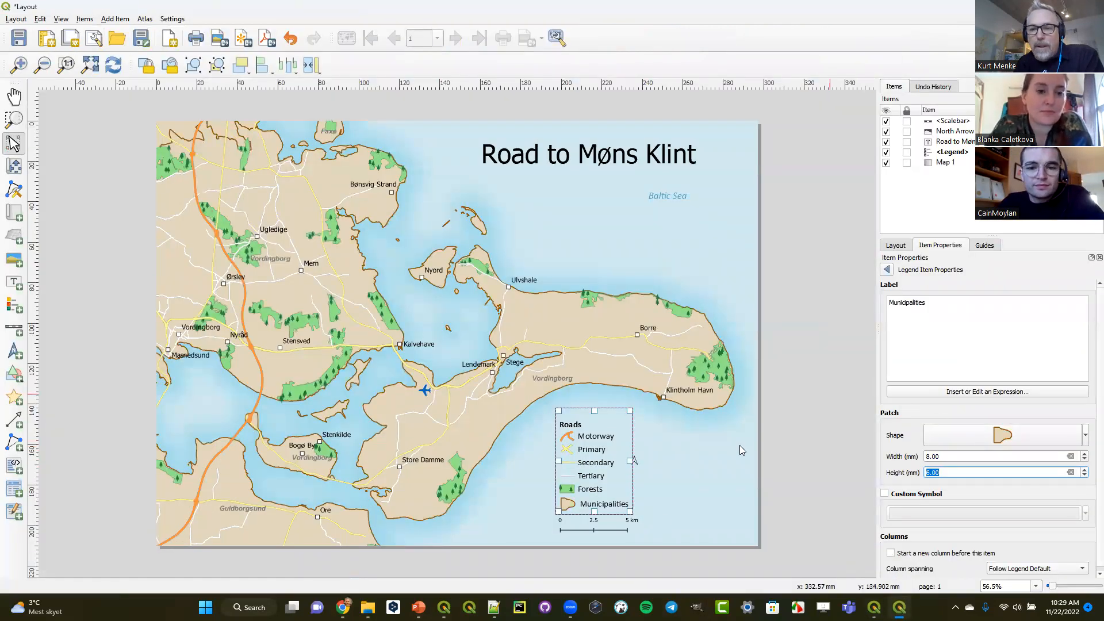
pyautogui.click(887, 270)
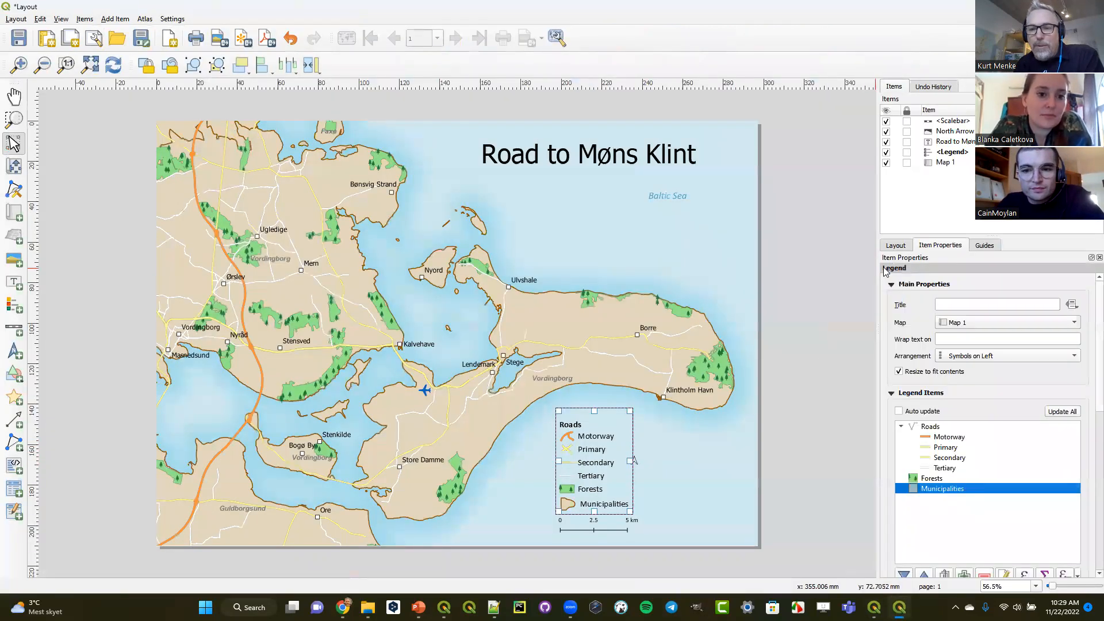
pyautogui.doubleClick(925, 478)
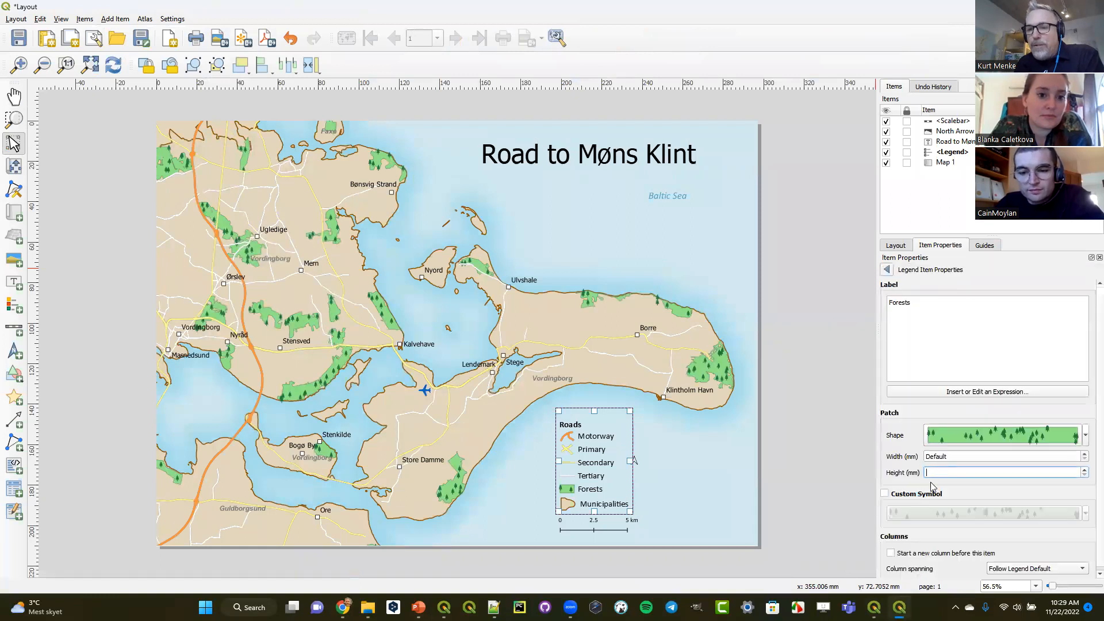
pyautogui.click(975, 436)
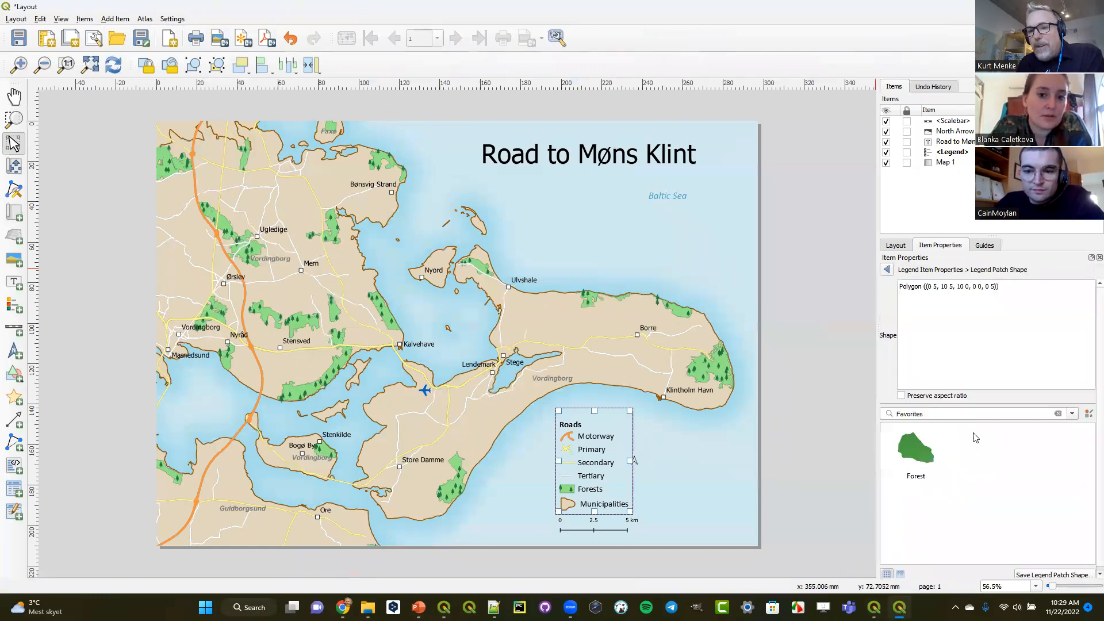
pyautogui.click(917, 454)
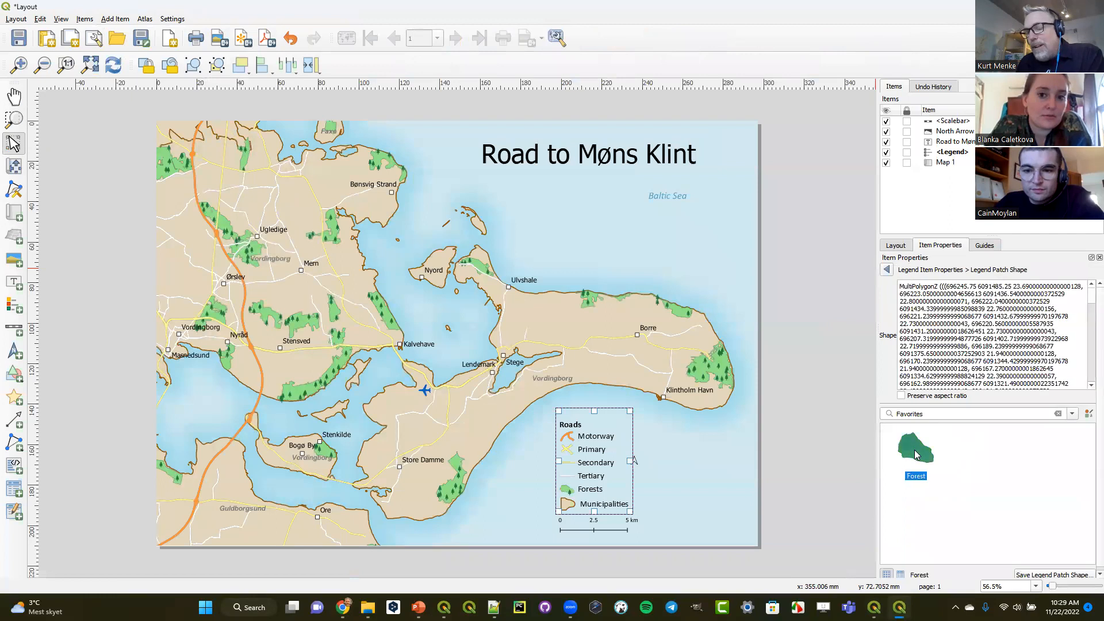
pyautogui.click(887, 272)
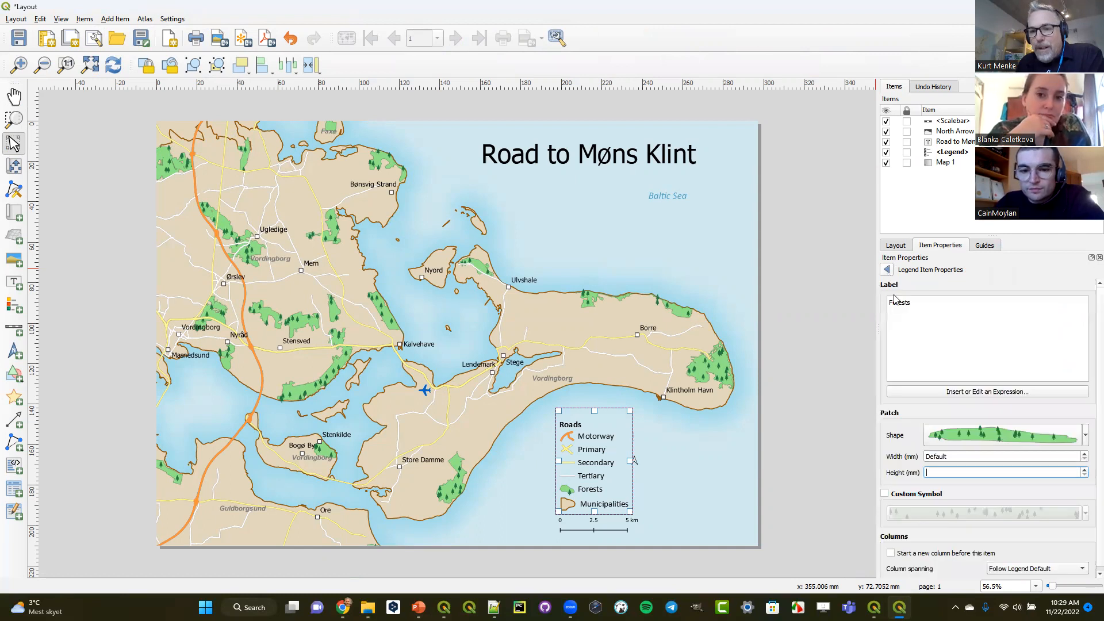
# - Set the Forests patch height to 7 mm, increase its width, and deselect the legend
pyautogui.click(1083, 469)
pyautogui.click(1084, 470)
pyautogui.click(1084, 469)
pyautogui.click(1083, 470)
pyautogui.click(1084, 469)
pyautogui.click(1084, 470)
pyautogui.click(1084, 470)
pyautogui.click(1084, 455)
pyautogui.click(1084, 454)
pyautogui.click(1084, 454)
pyautogui.click(1085, 454)
pyautogui.click(1085, 454)
pyautogui.click(1084, 454)
pyautogui.click(1084, 455)
pyautogui.click(1084, 454)
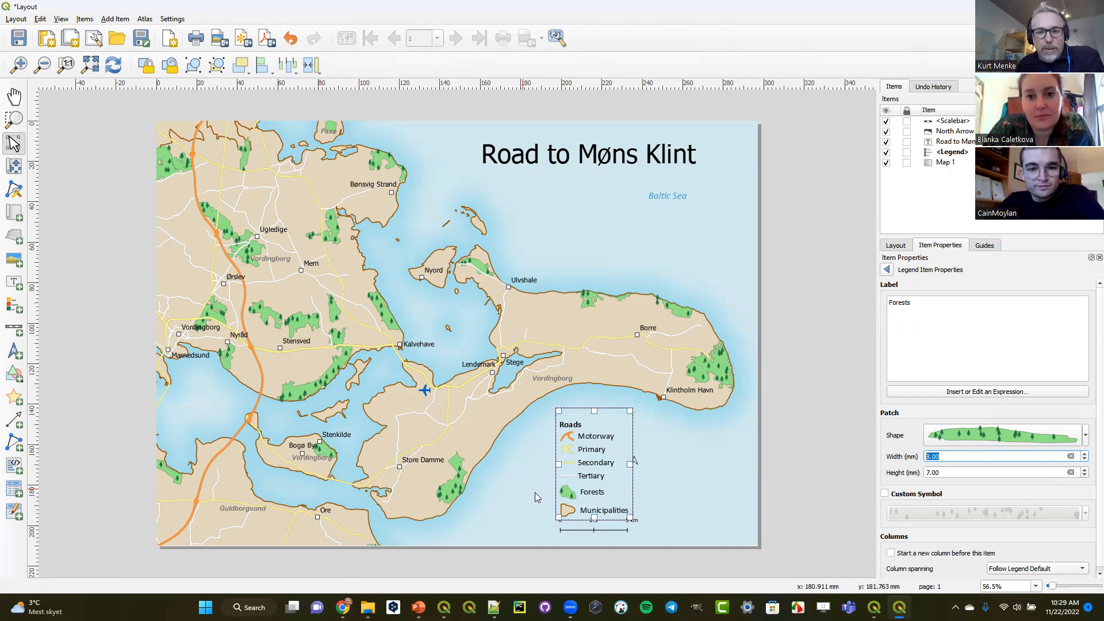
pyautogui.click(714, 484)
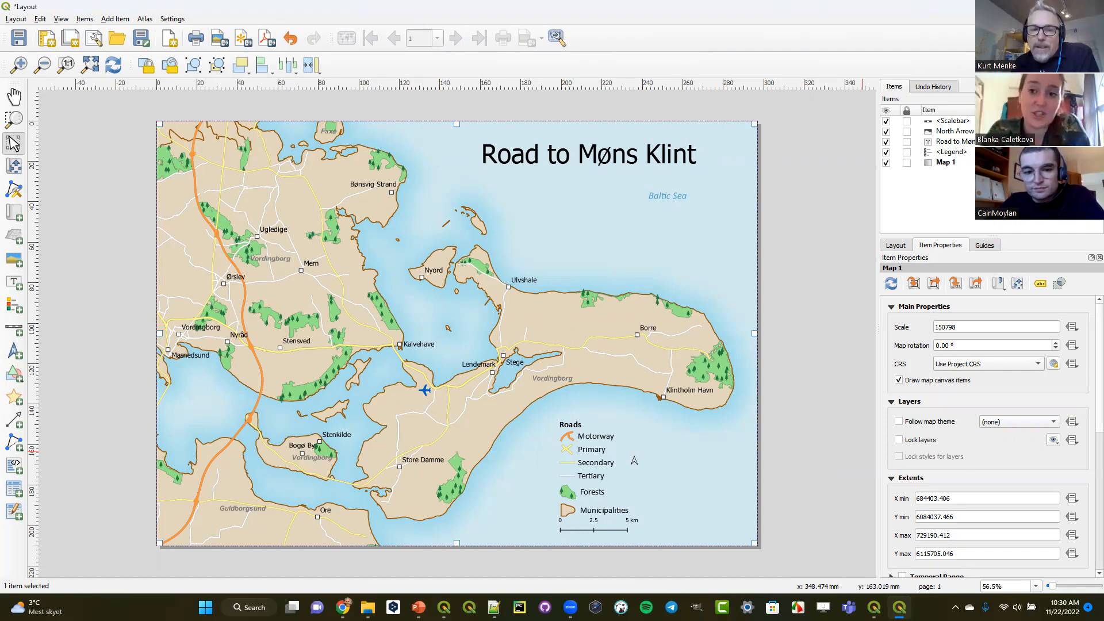
pyautogui.hotkey('alt', 'Tab')
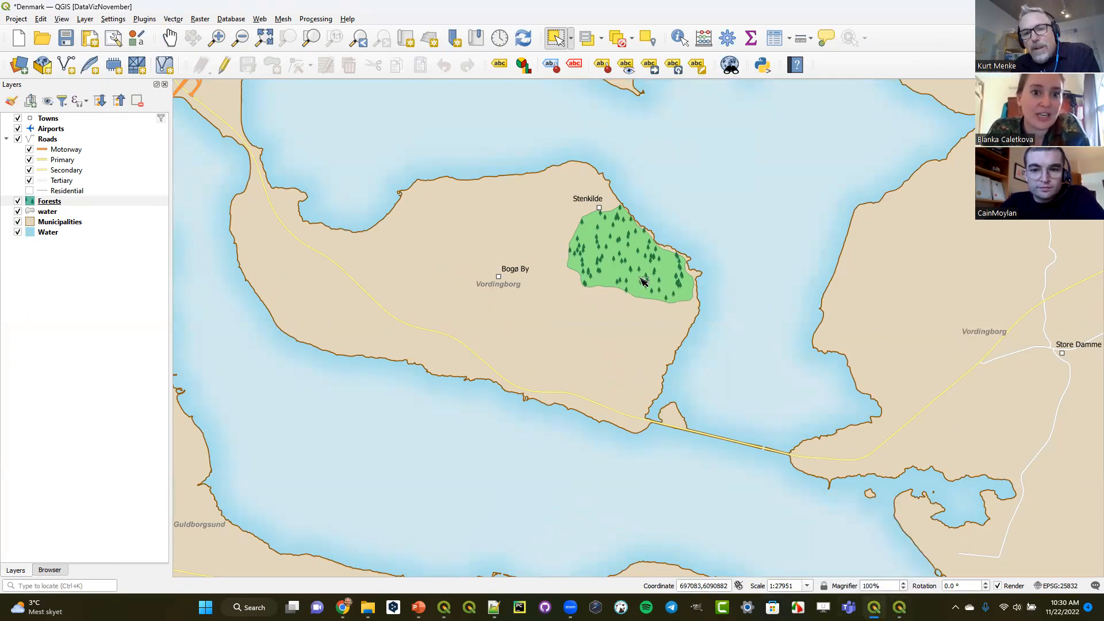
pyautogui.click(874, 607)
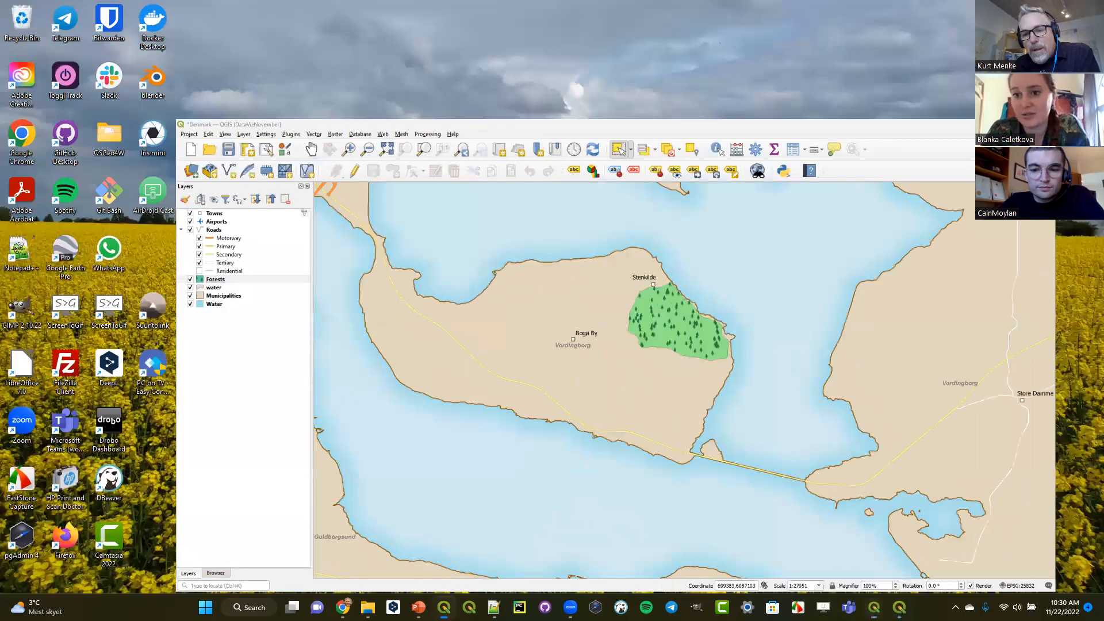
pyautogui.click(899, 608)
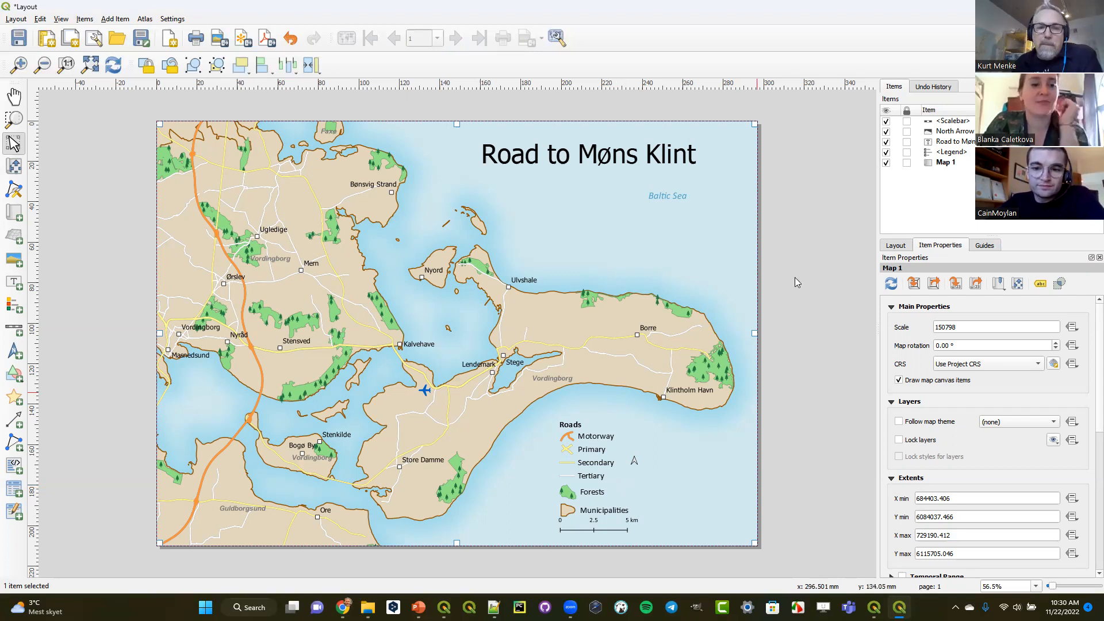
pyautogui.click(1037, 7)
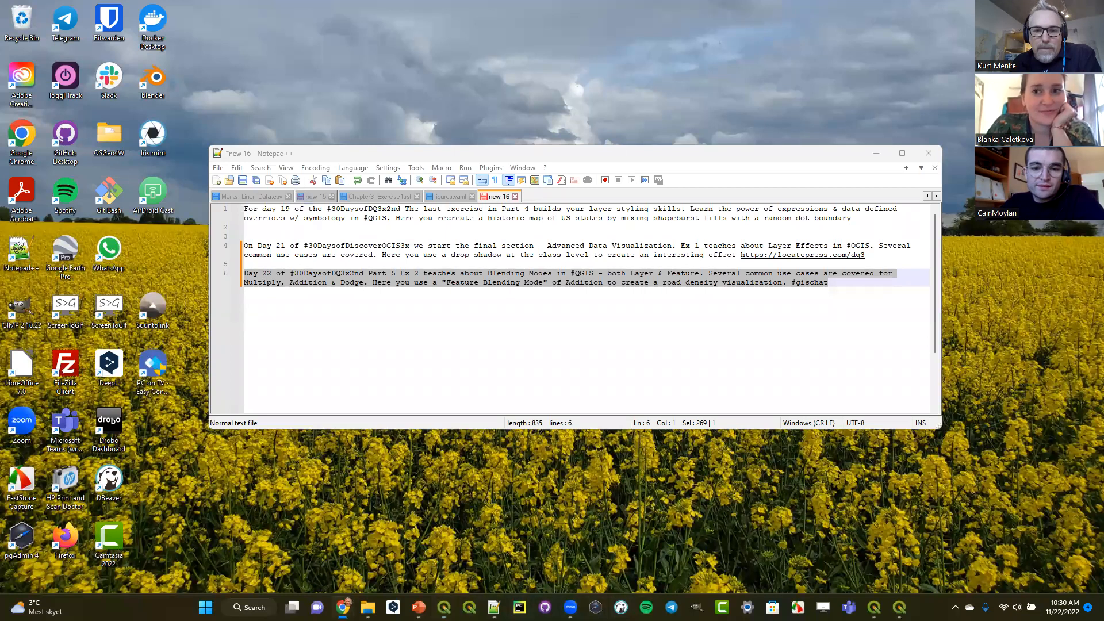
# - Switch to the main project window and examine the Forests layer's simple fill, random marker fill and SVG marker settings
pyautogui.click(874, 607)
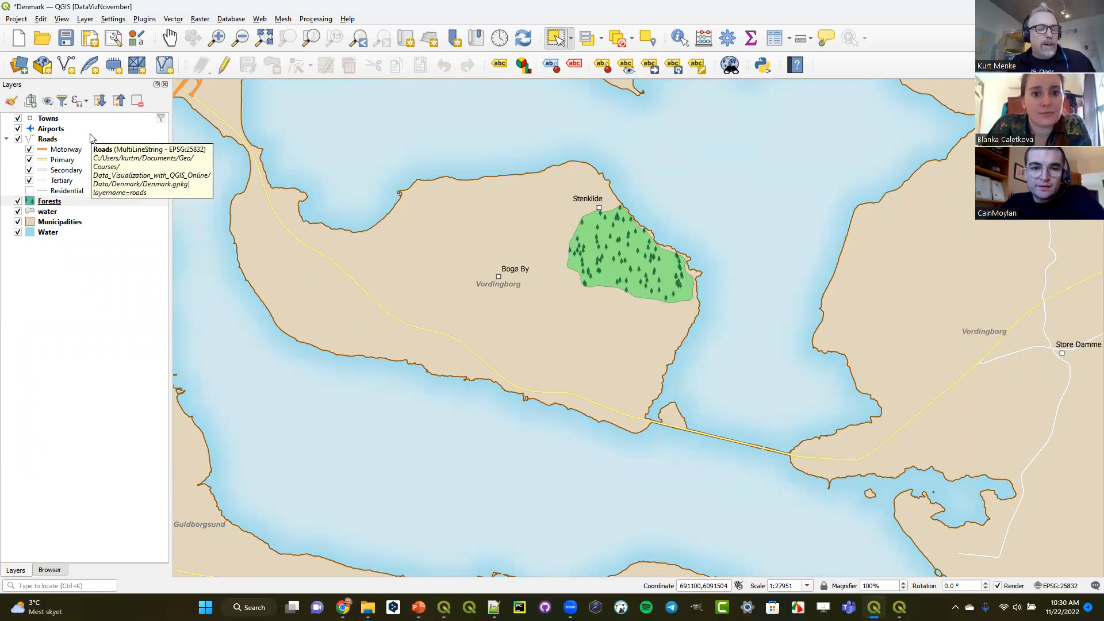
pyautogui.click(11, 103)
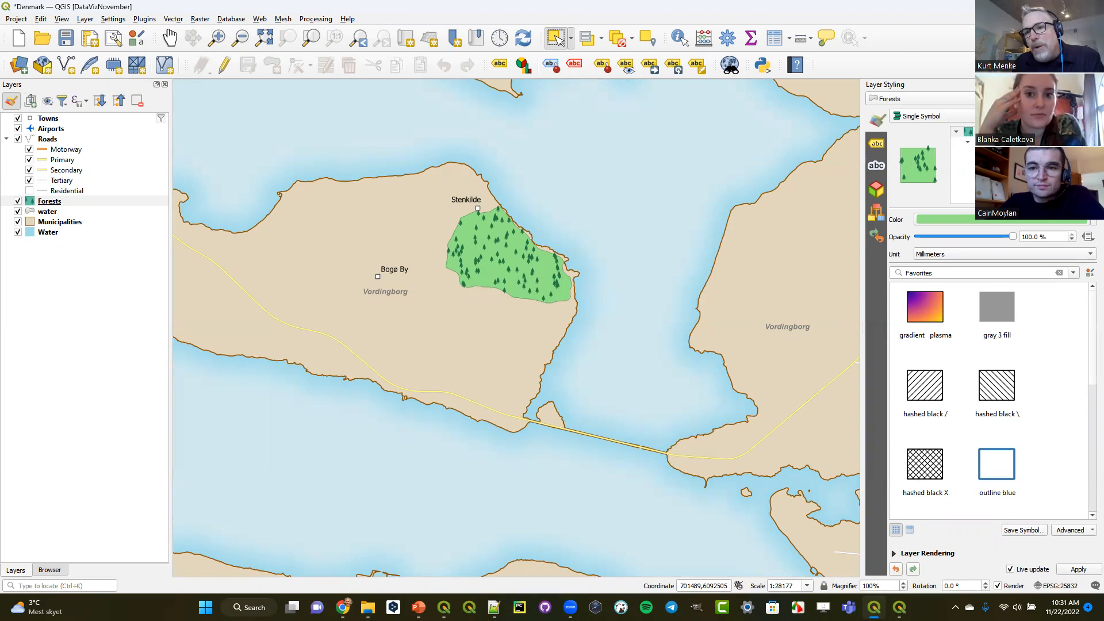
pyautogui.click(1001, 173)
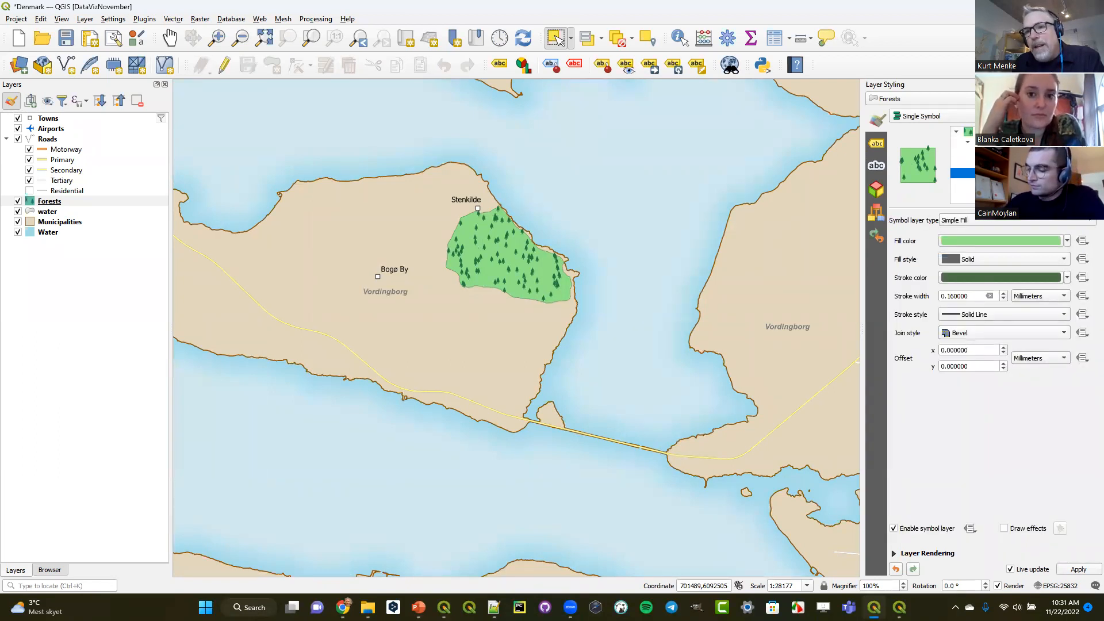
pyautogui.click(1001, 142)
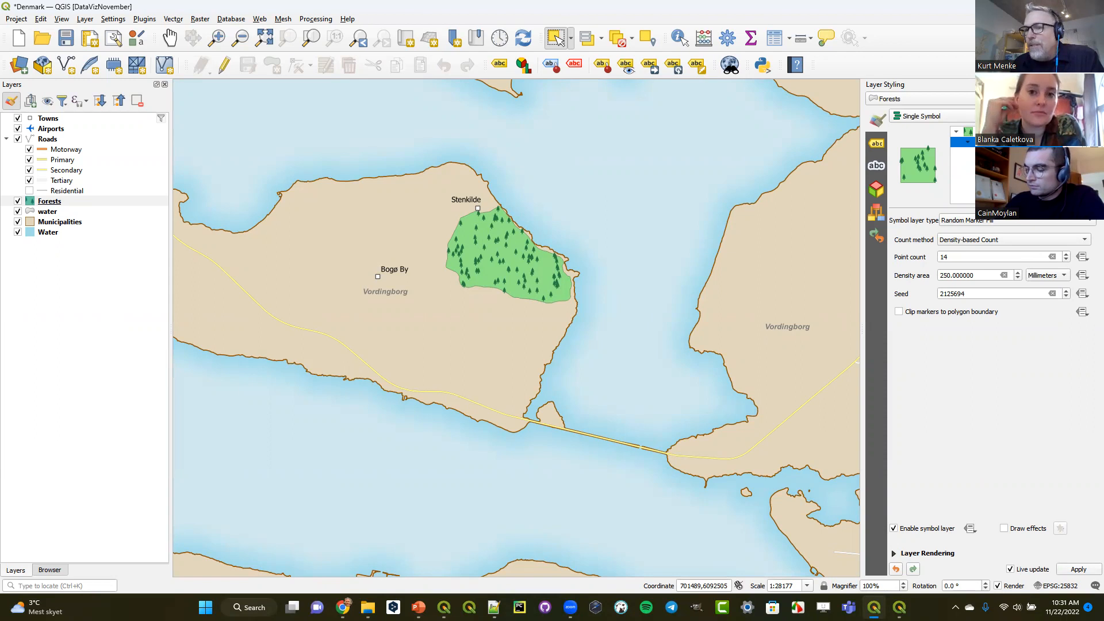
pyautogui.click(1000, 162)
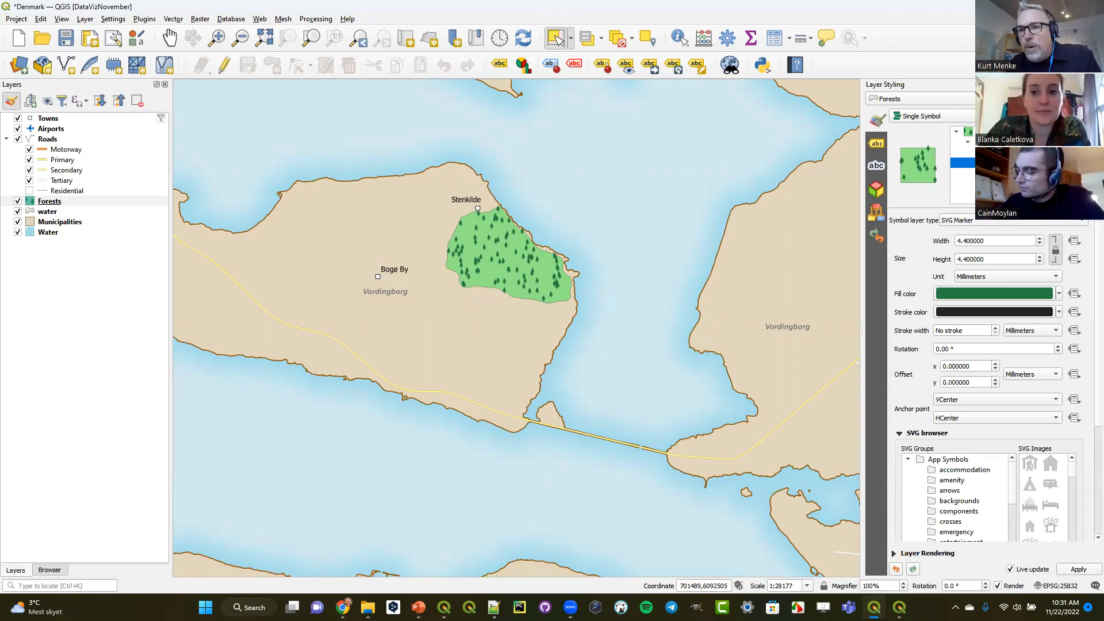
pyautogui.click(1000, 143)
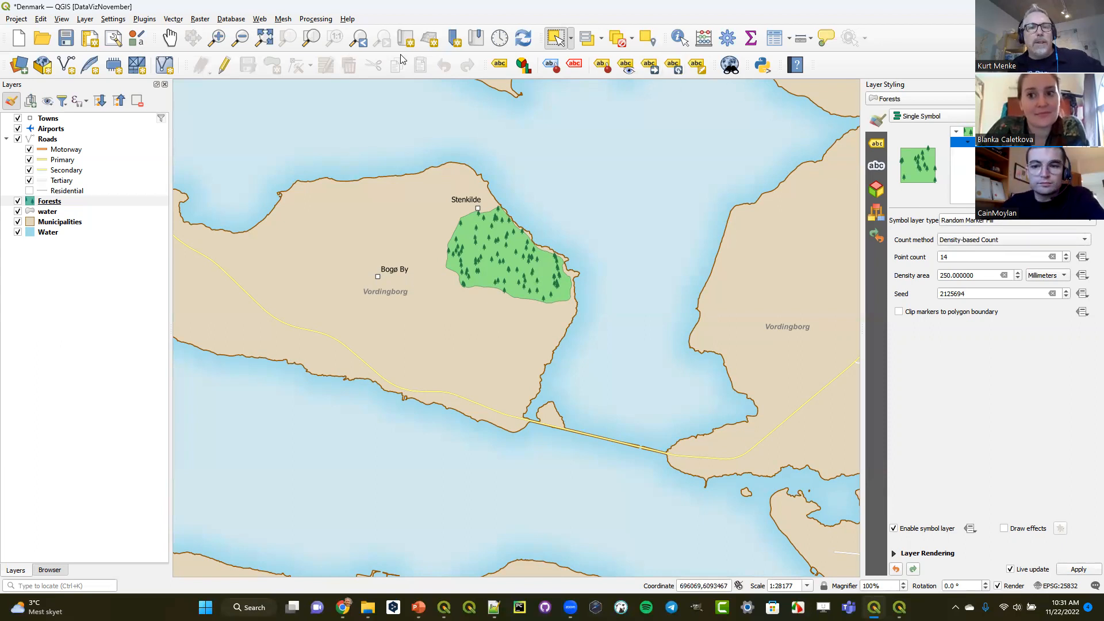
# - Add all legend patch shapes, from Building 1 to Sparse 3, to the Style Manager favorites and display the favorites
pyautogui.click(363, 41)
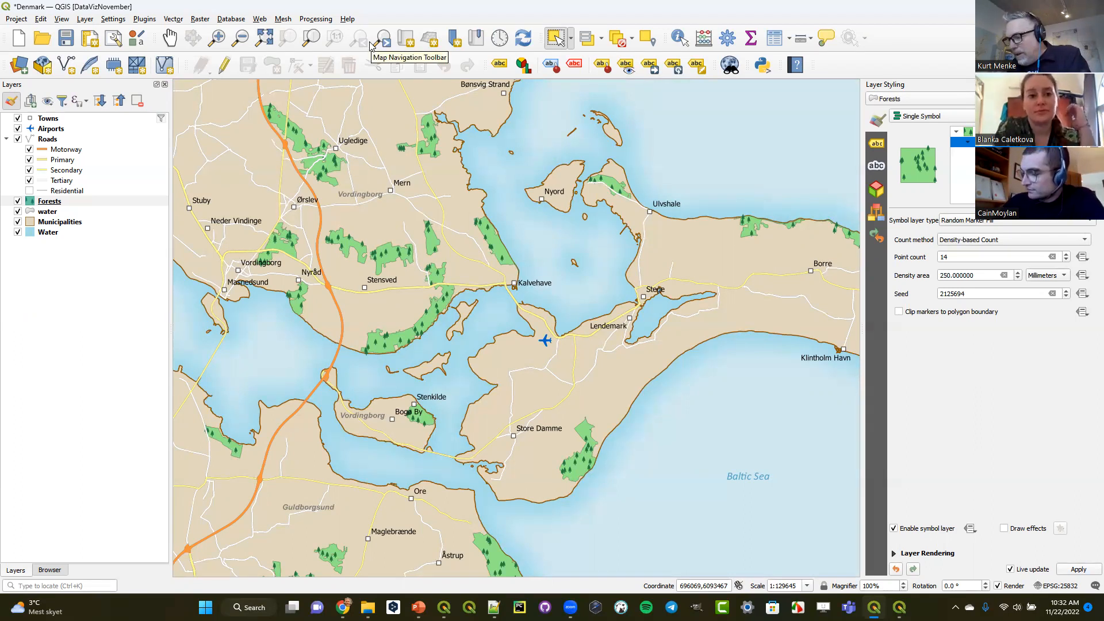
pyautogui.click(136, 38)
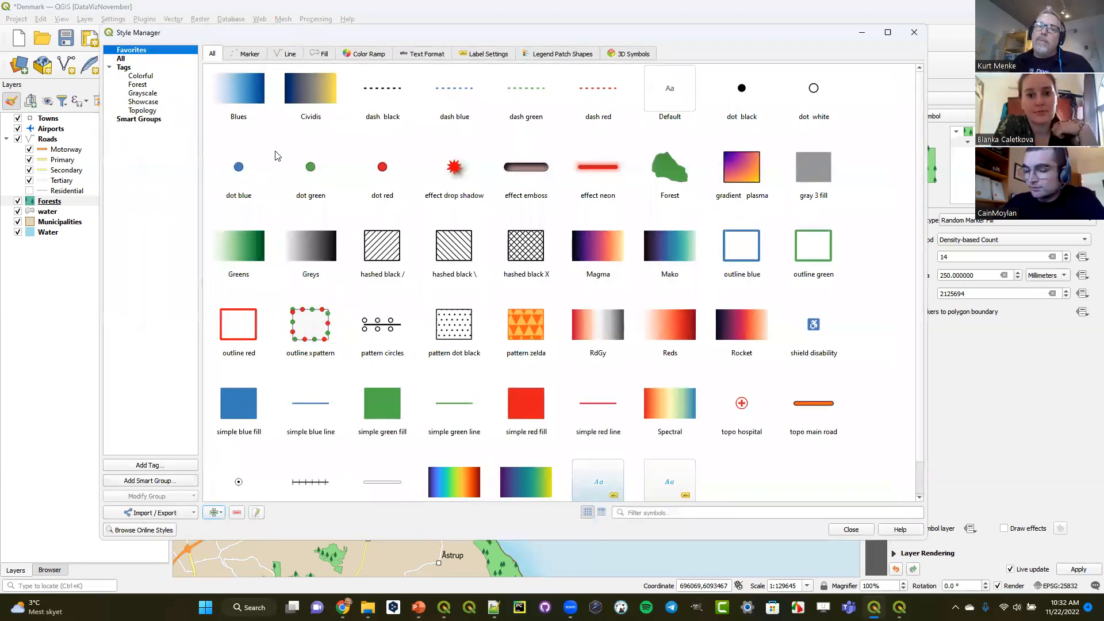
pyautogui.click(571, 58)
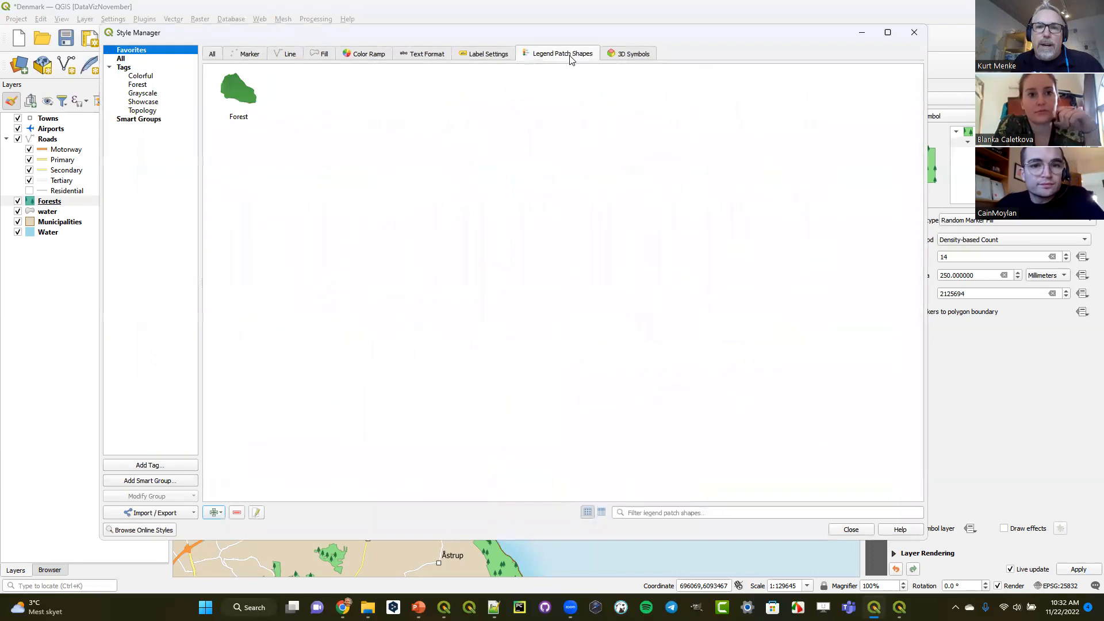
pyautogui.click(129, 59)
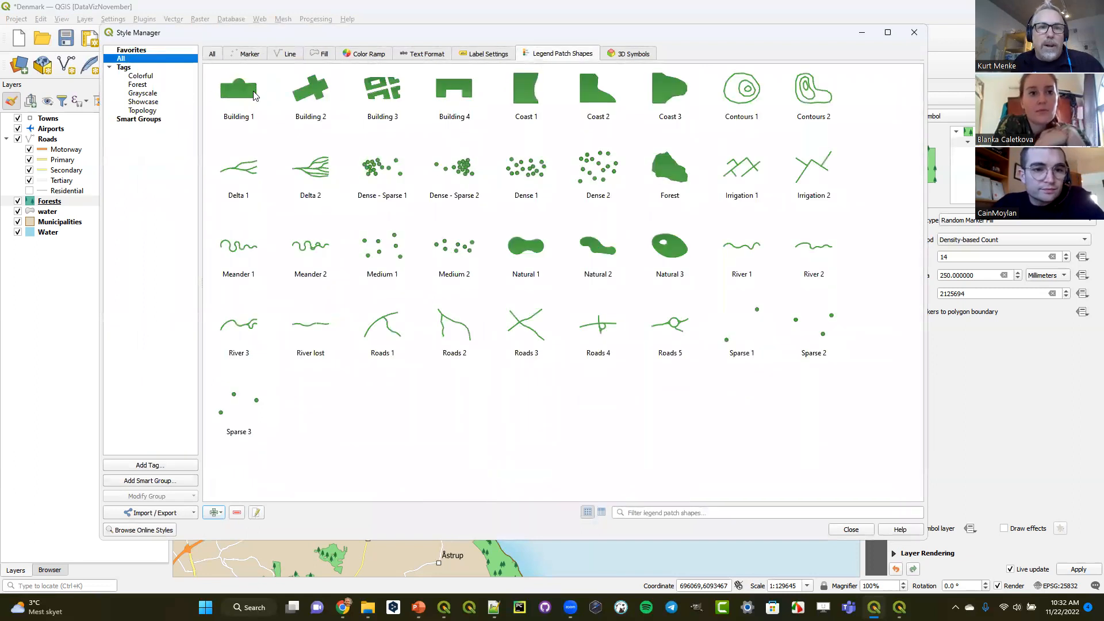
pyautogui.click(226, 97)
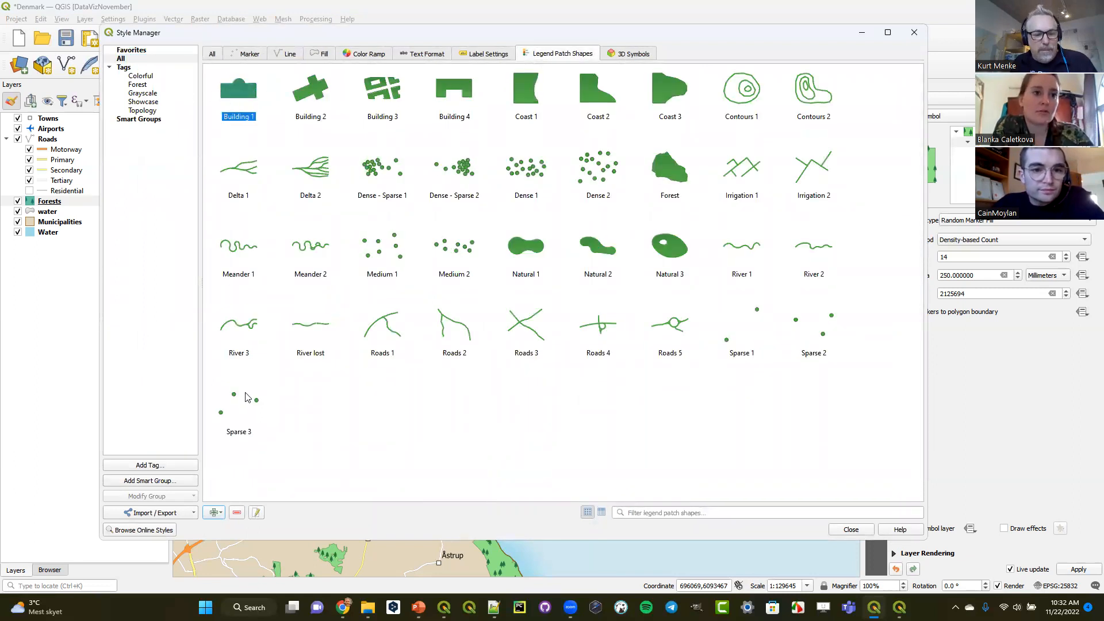
pyautogui.keyDown('shift'); pyautogui.click(243, 407); pyautogui.keyUp('shift')
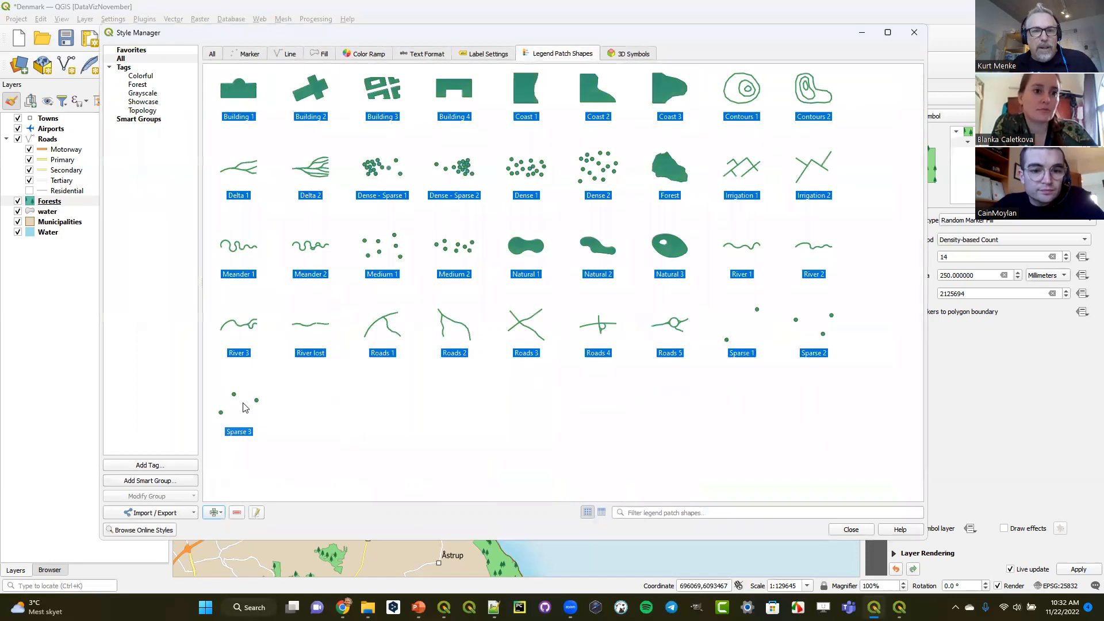
pyautogui.rightClick(373, 323)
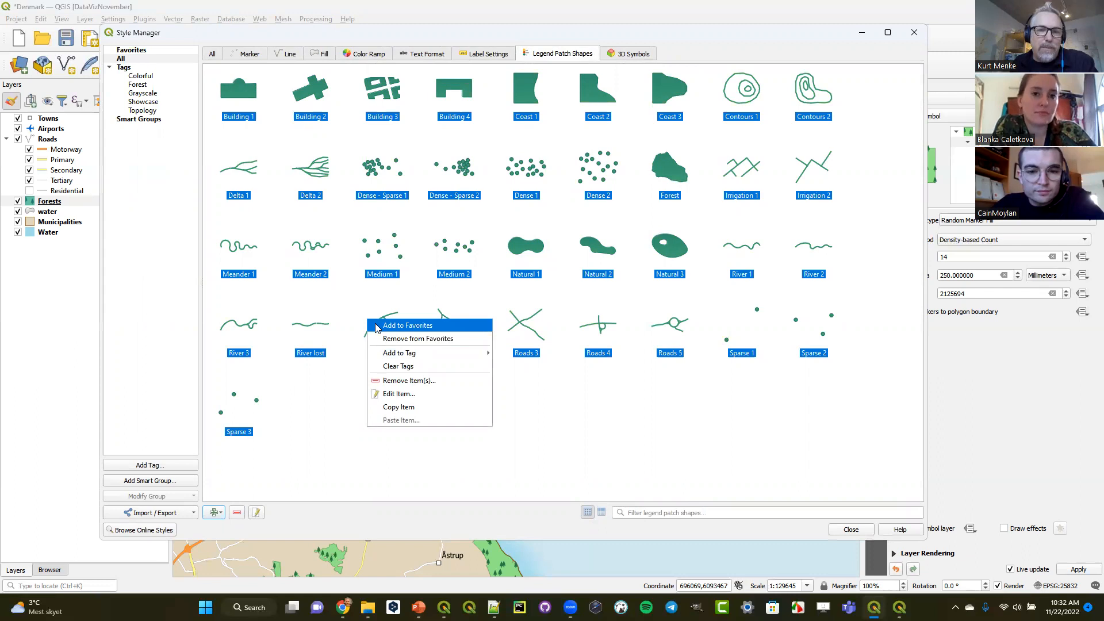
pyautogui.click(377, 326)
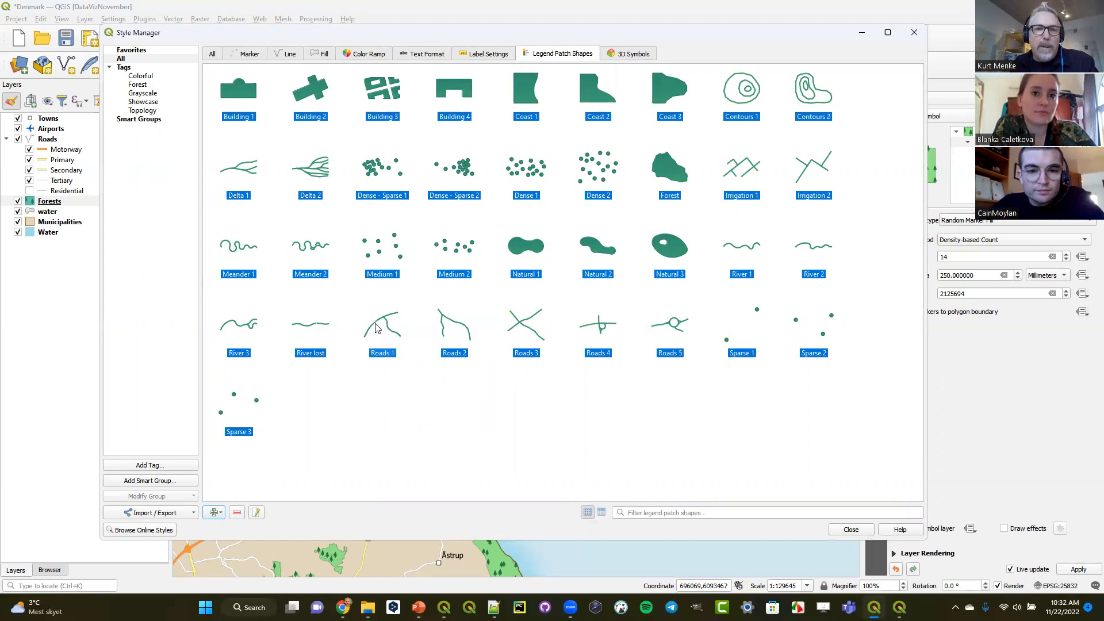
pyautogui.click(145, 52)
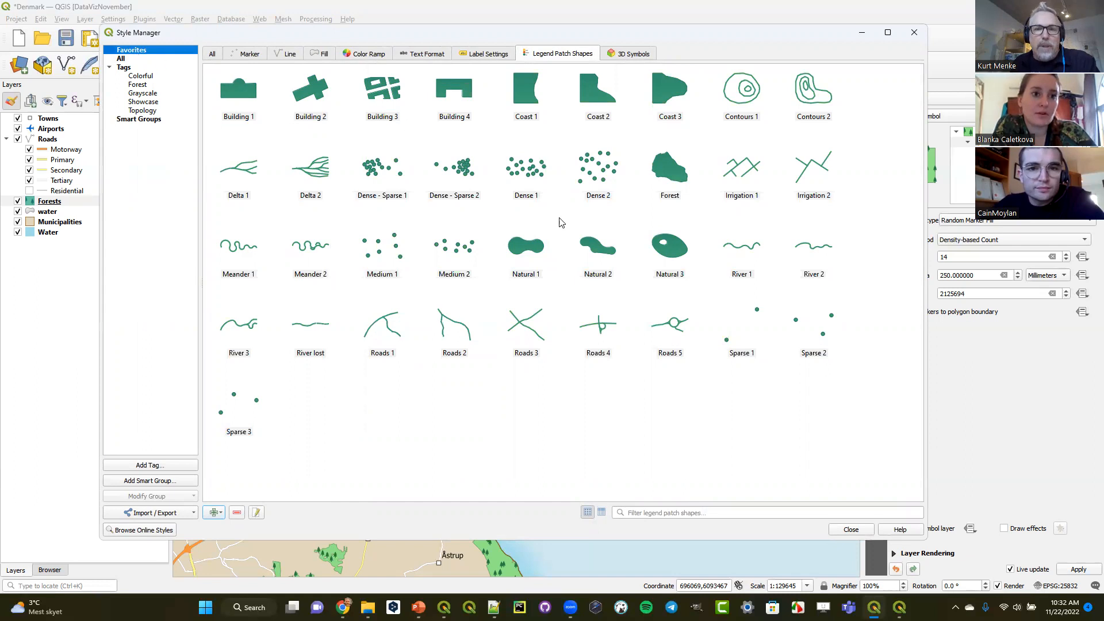
# - Check which tags can be assigned to the Delta 2 patch shape without applying any
pyautogui.click(526, 195)
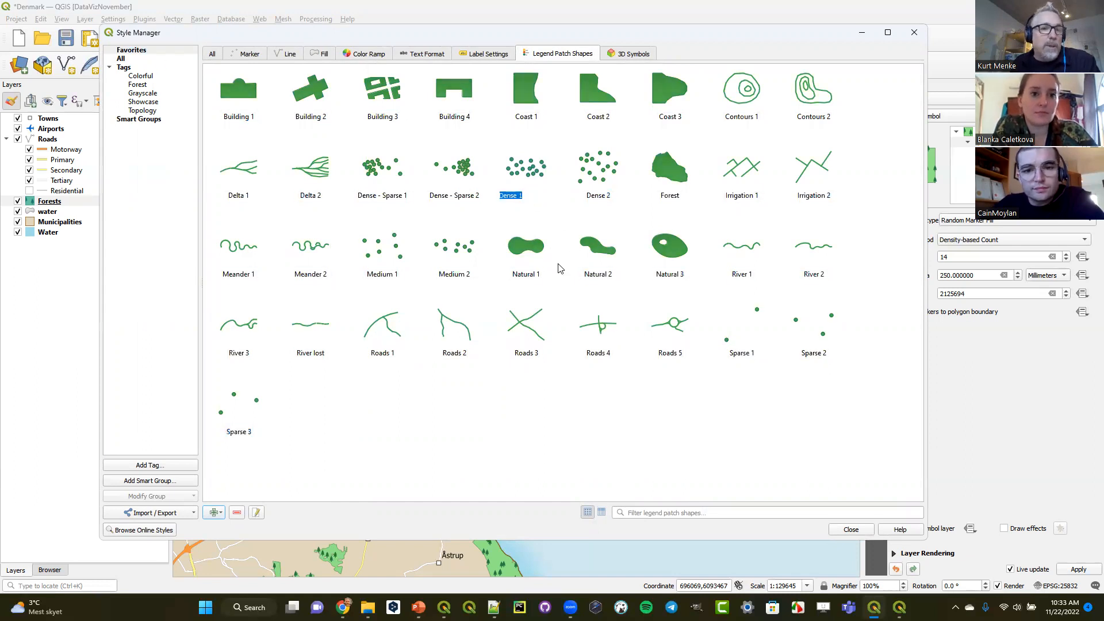
pyautogui.rightClick(320, 175)
pyautogui.moveTo(343, 207)
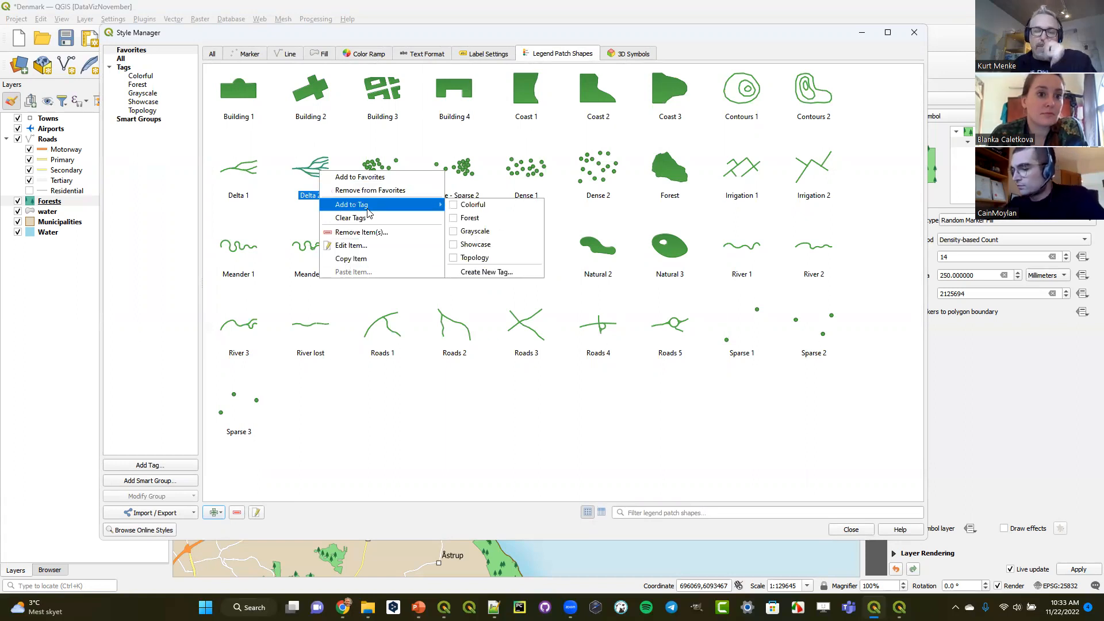
pyautogui.click(501, 149)
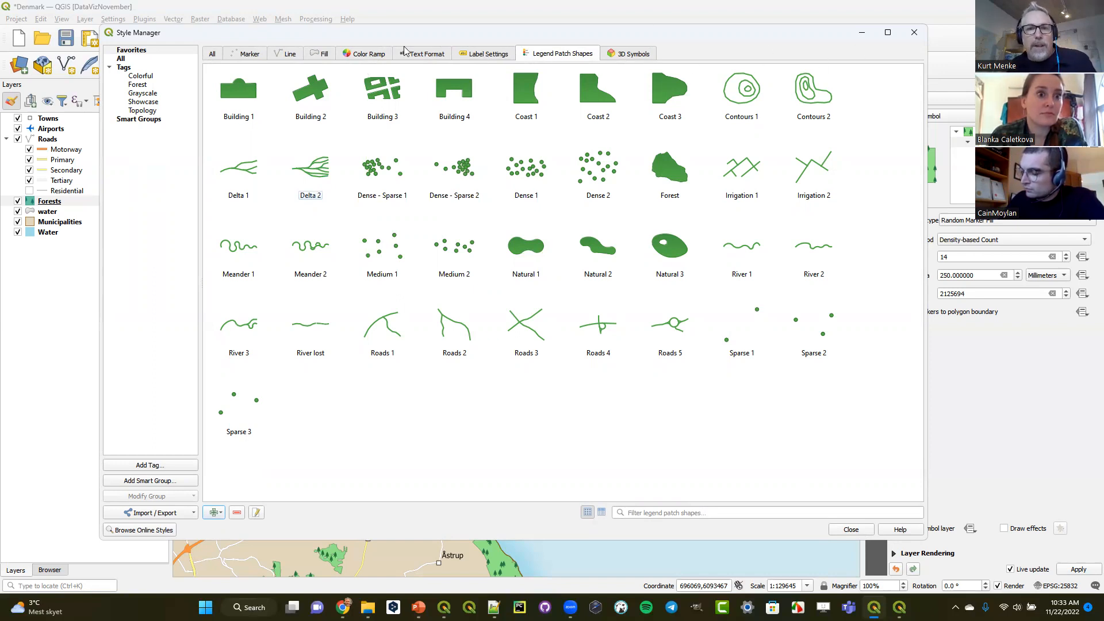
# - Review the favorite text formats and label settings, and close the Style Manager
pyautogui.click(418, 53)
pyautogui.click(481, 55)
pyautogui.click(424, 52)
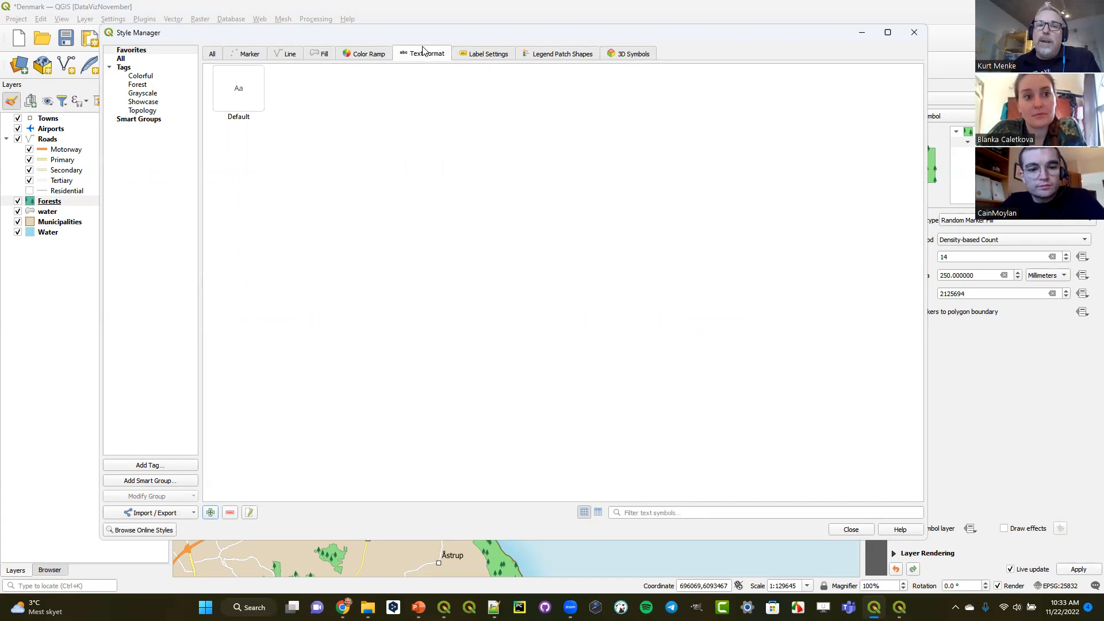
pyautogui.click(483, 56)
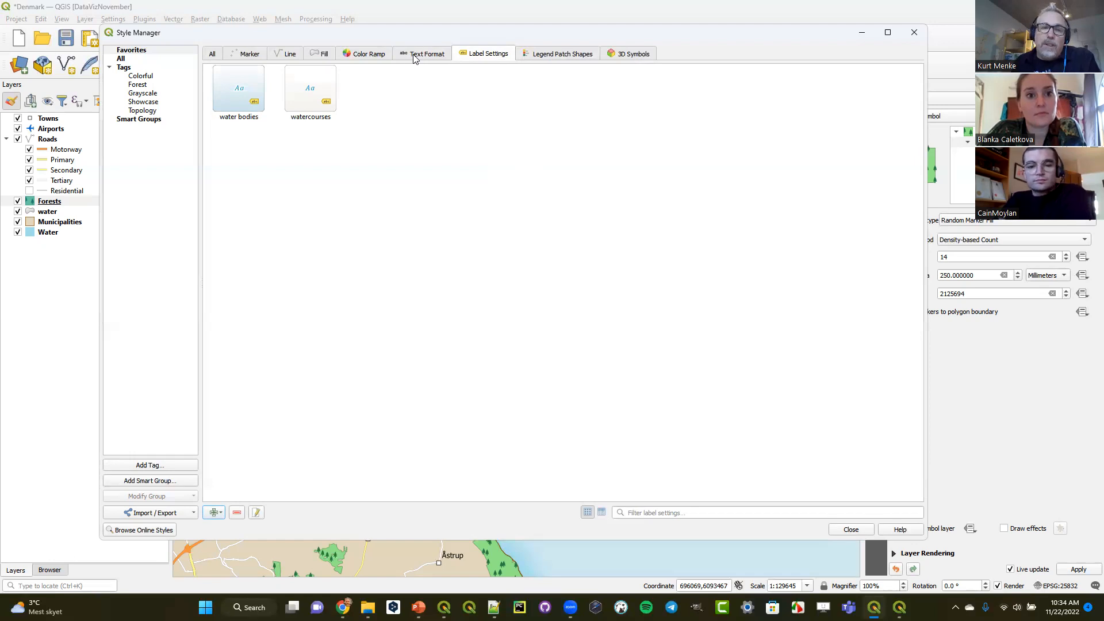
pyautogui.click(913, 34)
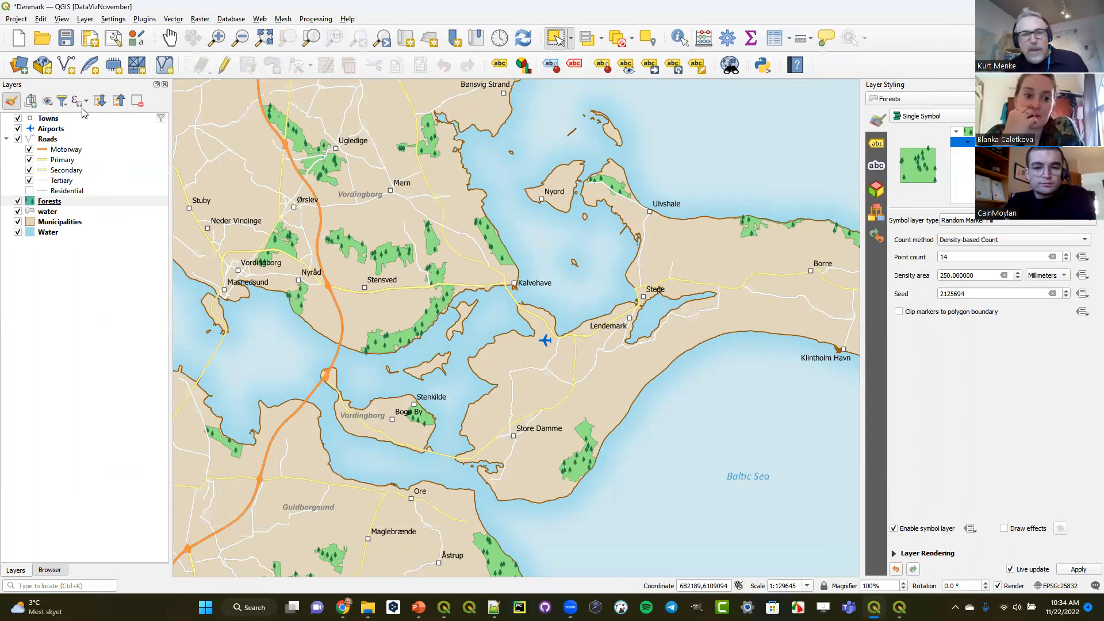
# - Open the Bathymetry project from the course data's LayerEffects folder, discarding changes to the Denmark project, and display its layers
pyautogui.click(49, 570)
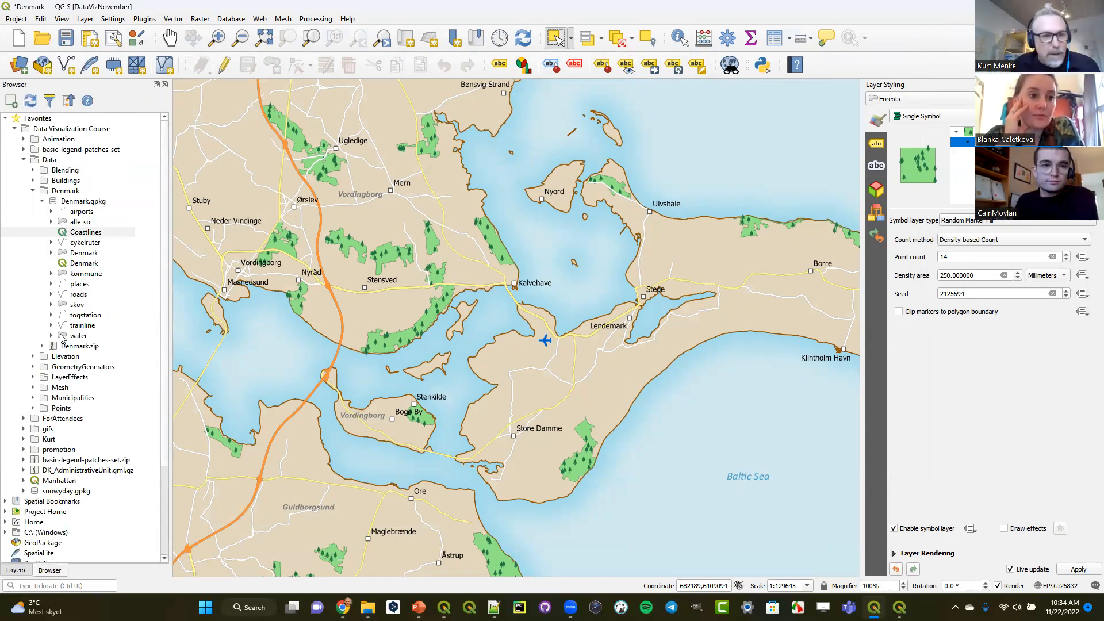
pyautogui.click(33, 378)
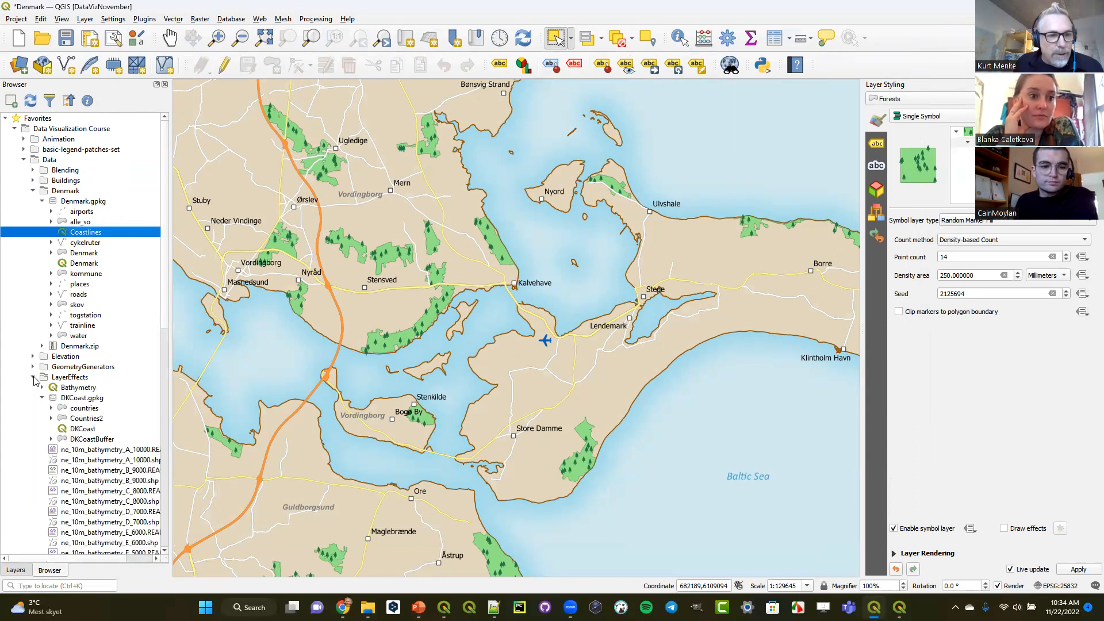
pyautogui.doubleClick(65, 393)
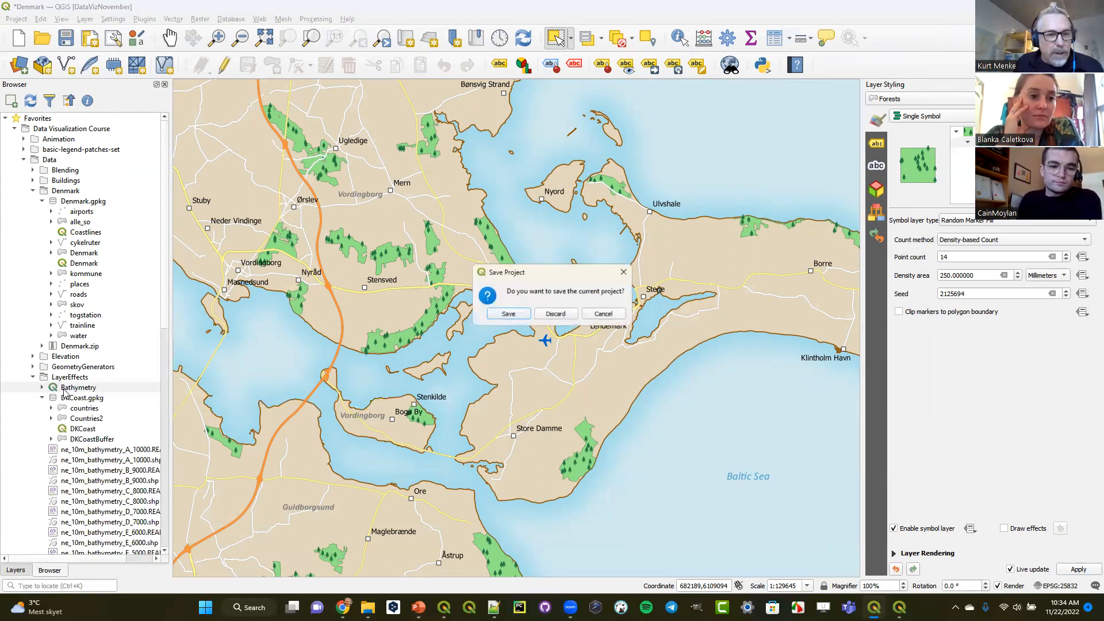
pyautogui.click(558, 315)
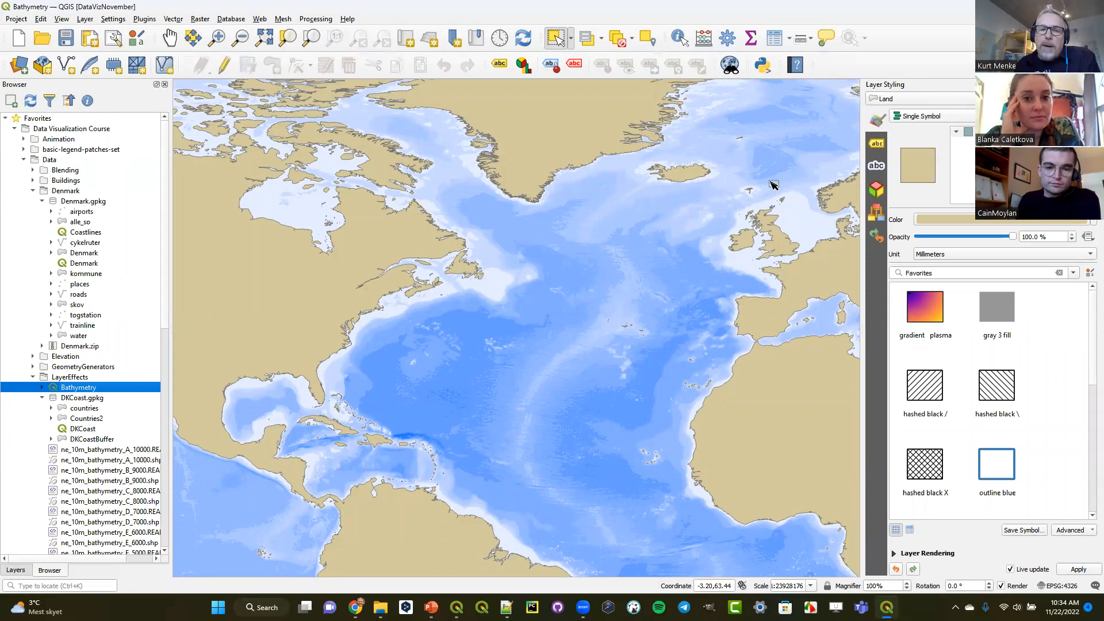
pyautogui.click(22, 572)
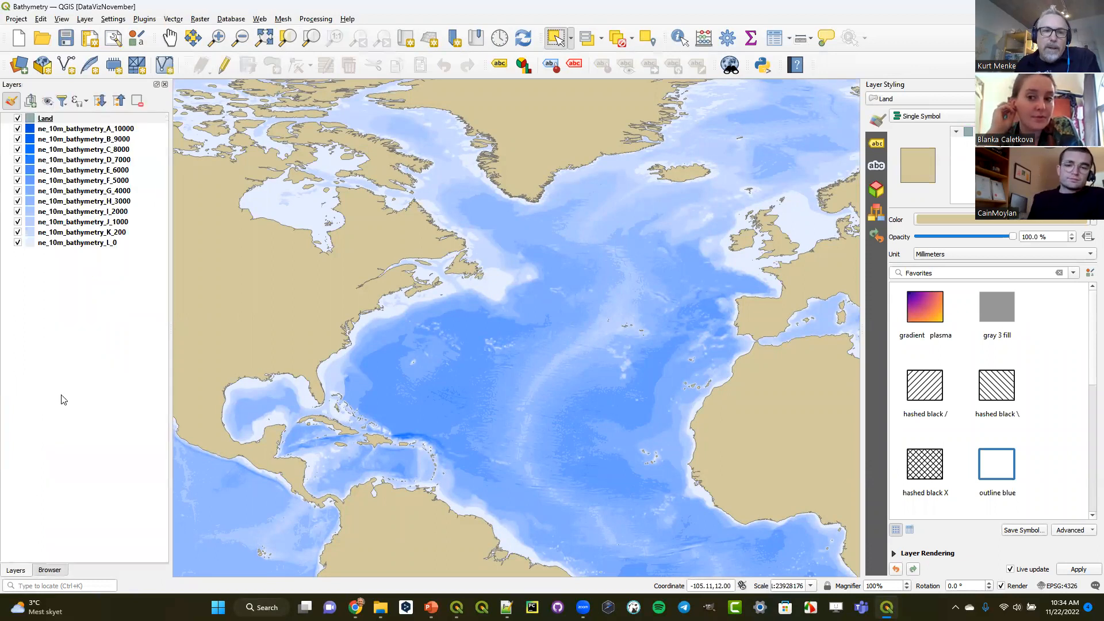
# - Enable draw effects in the layer rendering settings of ne_10m_bathymetry_L_0
pyautogui.click(65, 242)
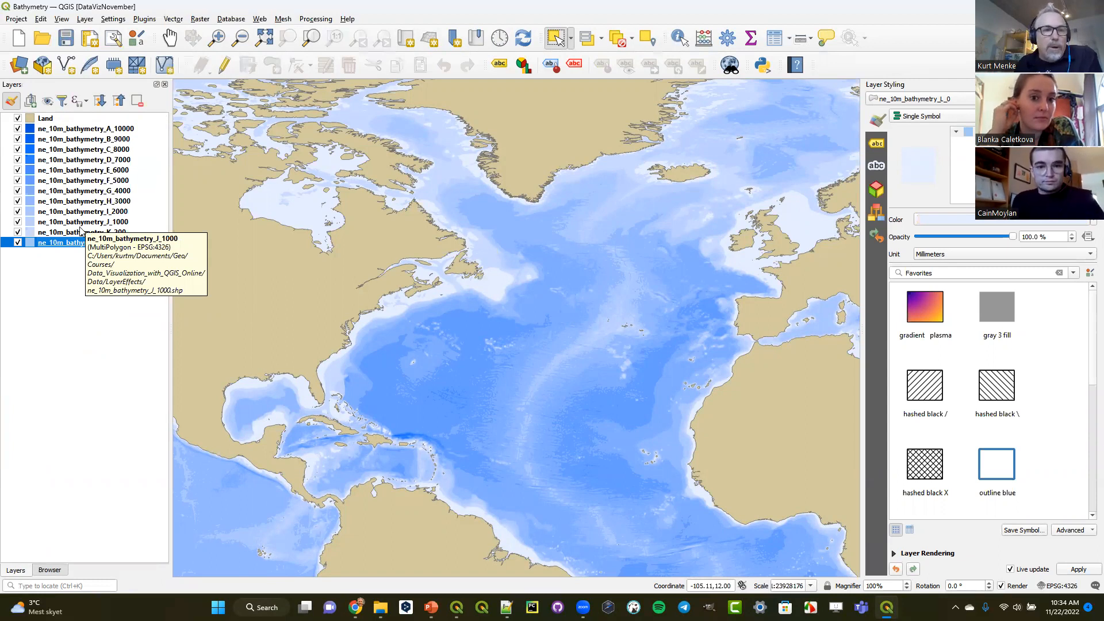
pyautogui.click(122, 233)
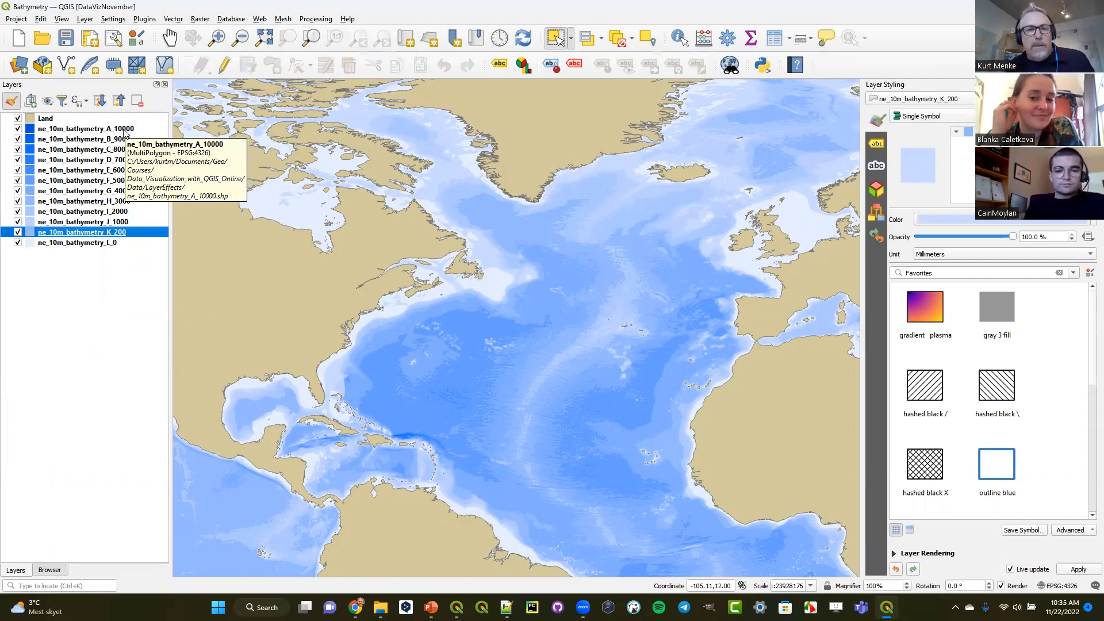
pyautogui.click(50, 244)
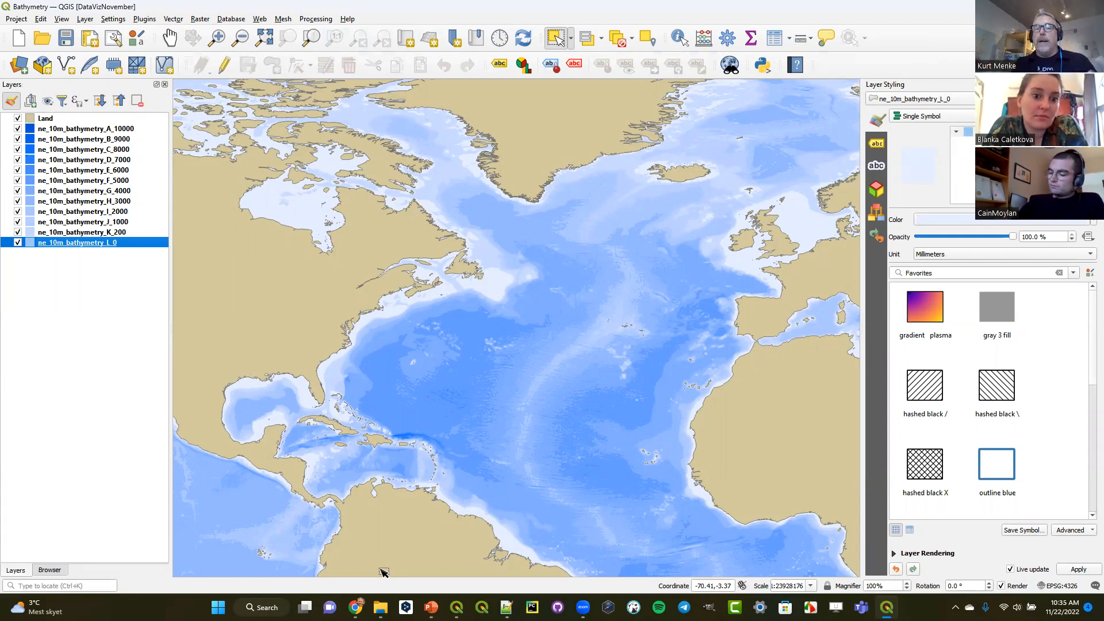
pyautogui.click(893, 553)
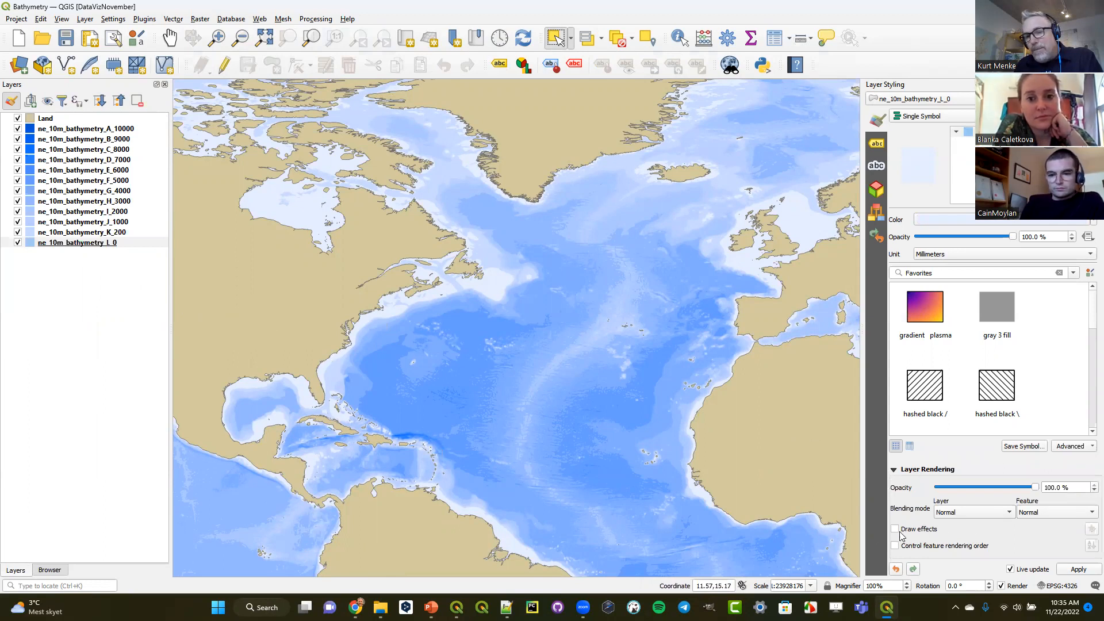
pyautogui.click(895, 529)
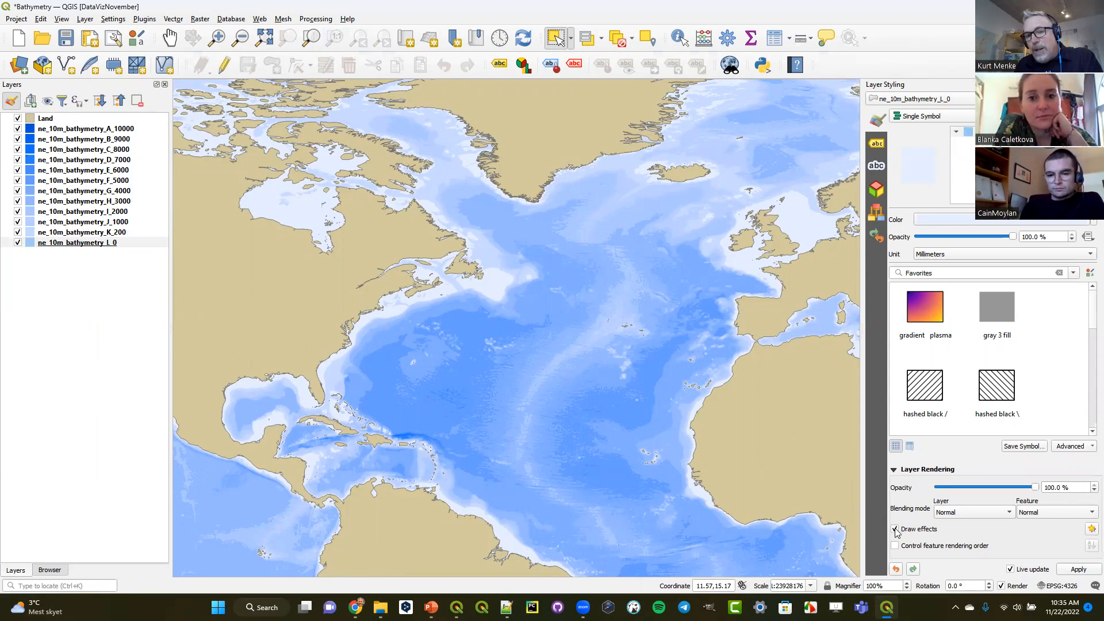
# - Examine the effects available for ne_10m_bathymetry_L_0 and its Inner Shadow settings, and return to the layer's symbology
pyautogui.click(1090, 529)
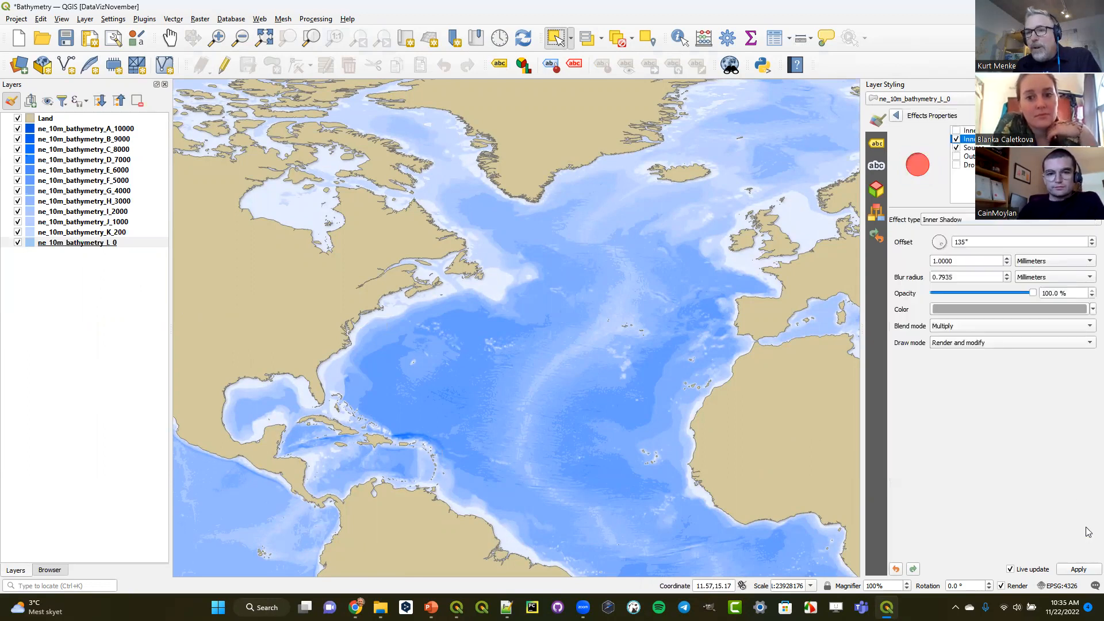
pyautogui.click(982, 130)
pyautogui.click(982, 156)
pyautogui.click(982, 165)
pyautogui.click(983, 130)
pyautogui.click(983, 139)
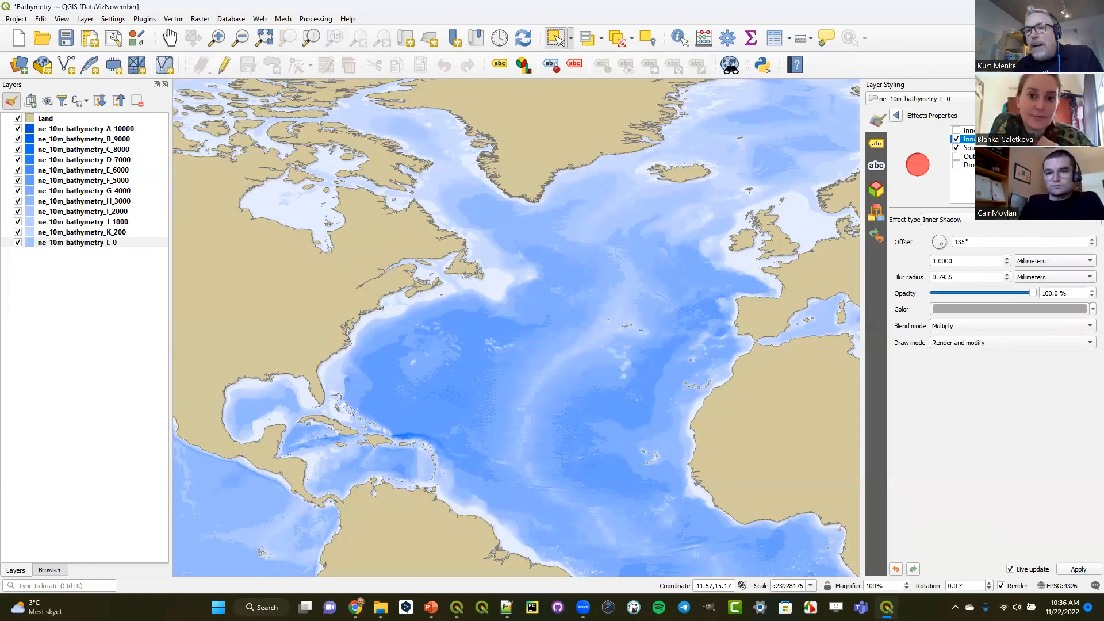
pyautogui.click(896, 115)
# - Compare ne_10m_bathymetry_L_0 with and without draw effects, leaving the effects enabled
pyautogui.click(895, 529)
pyautogui.click(894, 529)
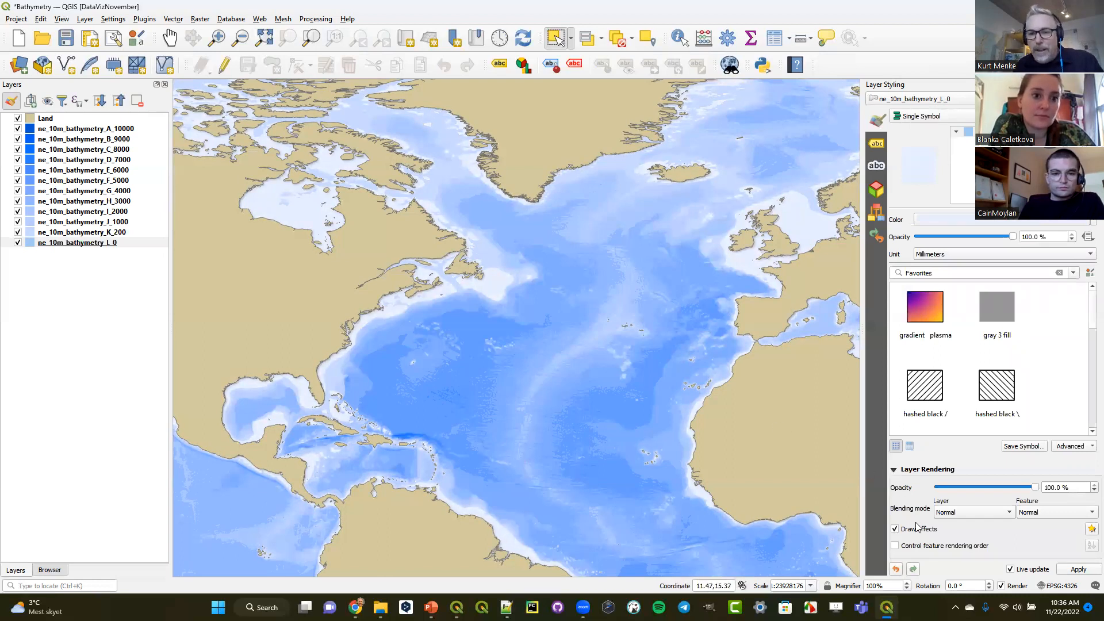
pyautogui.click(896, 530)
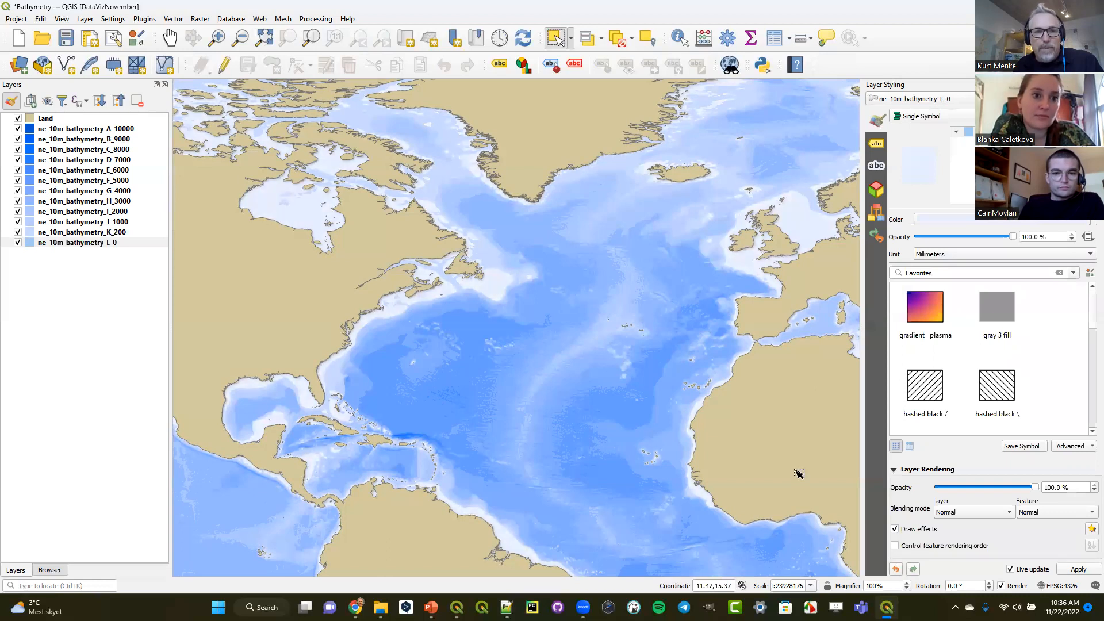
# - Enable draw effects for the ne_10m_bathymetry_K_200 and ne_10m_bathymetry_J_1000 layers
pyautogui.click(90, 222)
pyautogui.click(85, 233)
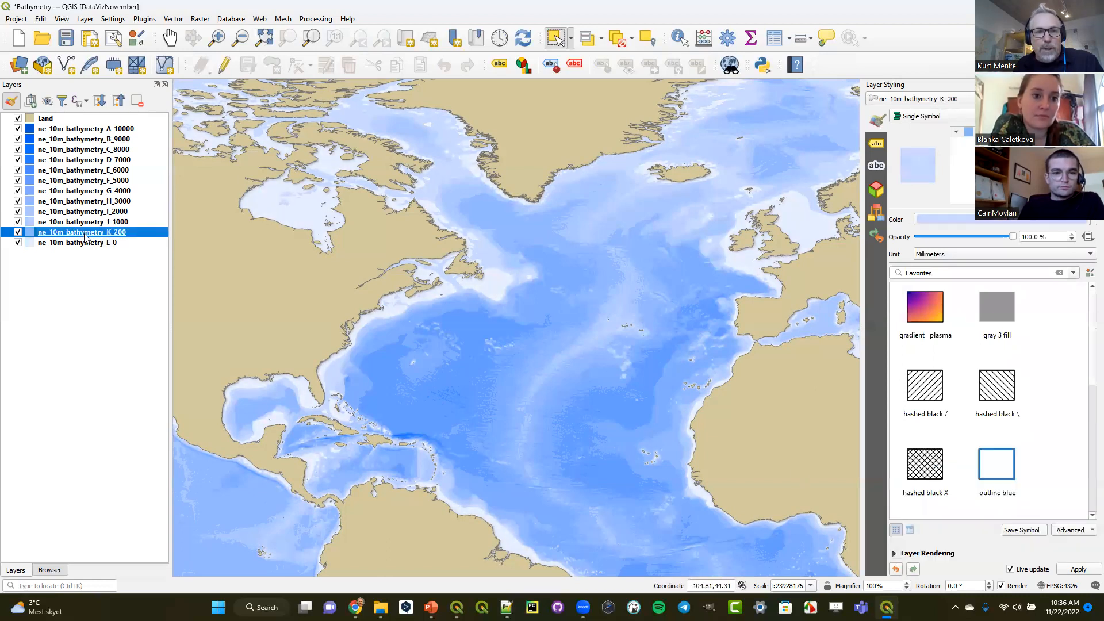
pyautogui.click(893, 553)
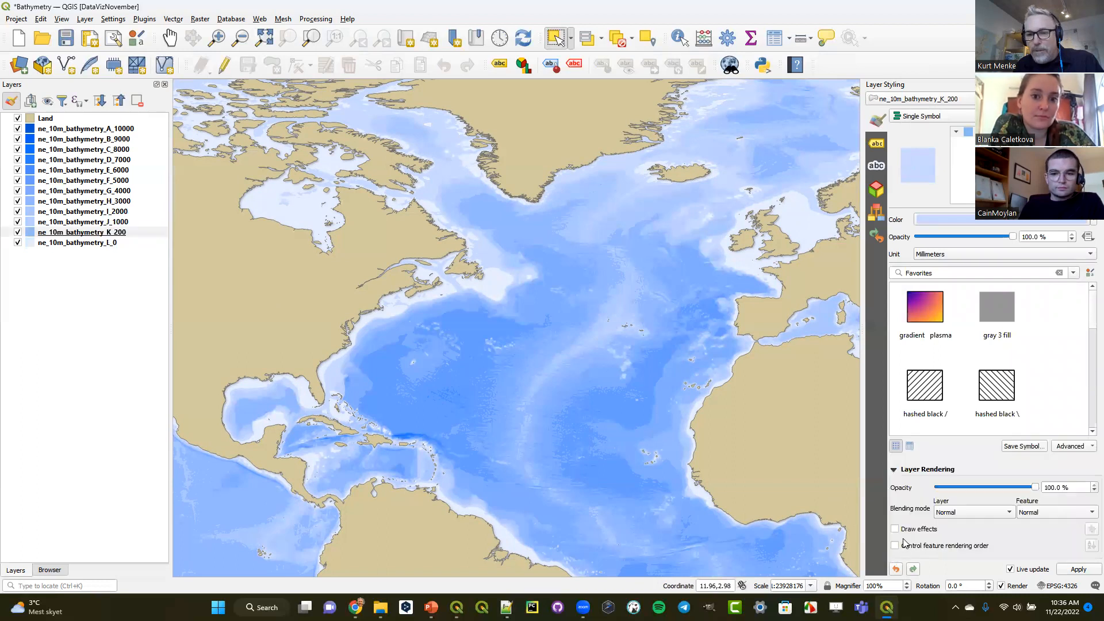
pyautogui.click(897, 529)
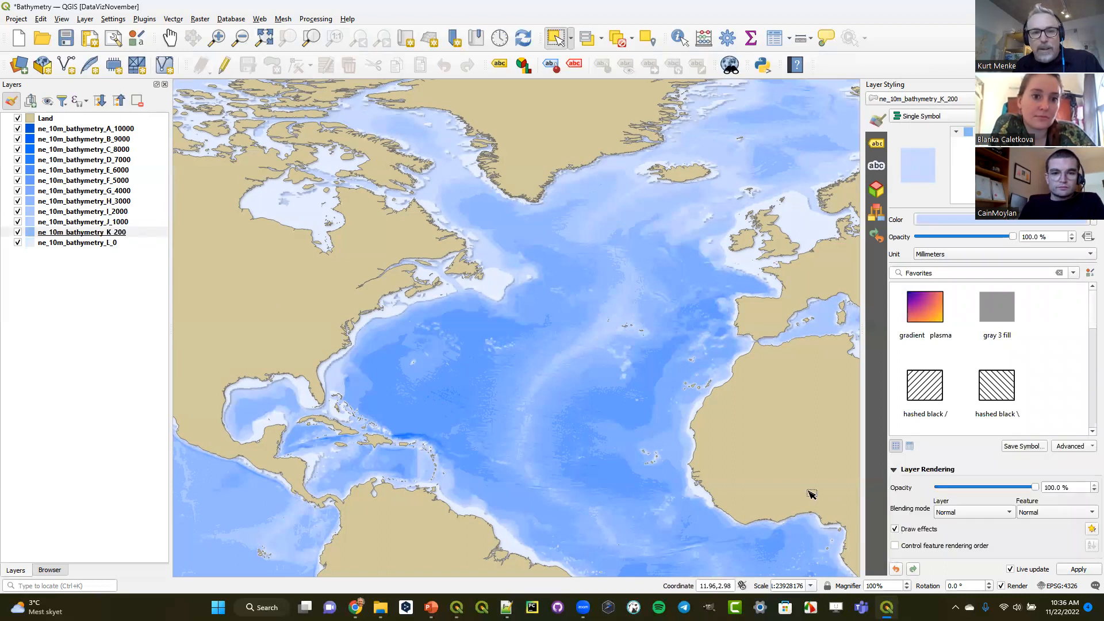
pyautogui.click(114, 223)
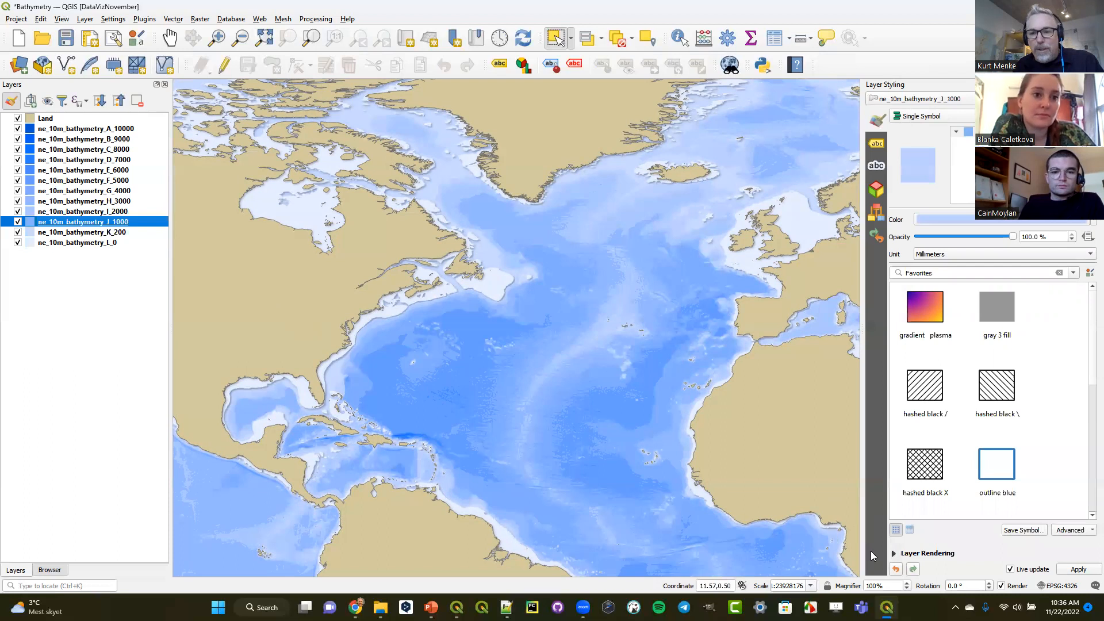
pyautogui.click(893, 556)
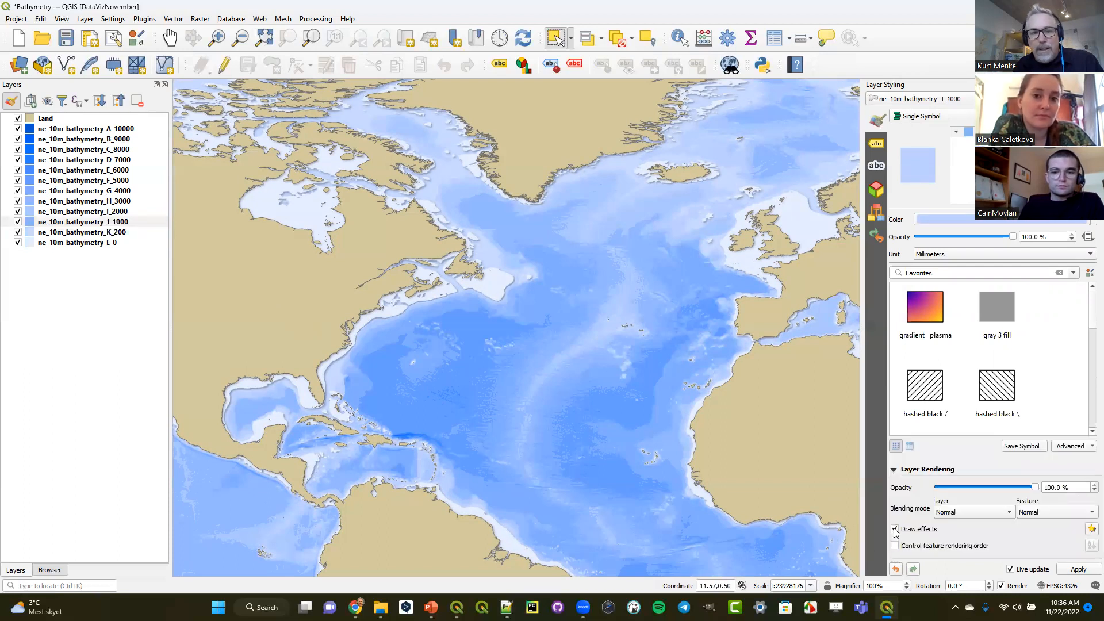
# - Enable draw effects for the ne_10m_bathymetry_I_2000 and ne_10m_bathymetry_H_3000 layers
pyautogui.click(92, 211)
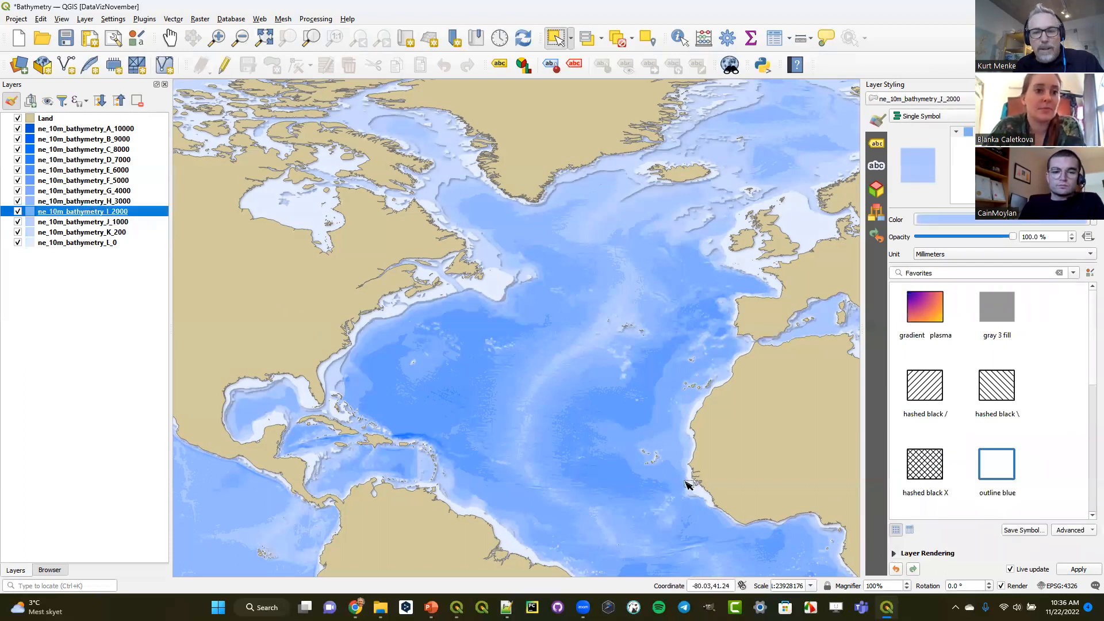
pyautogui.click(894, 553)
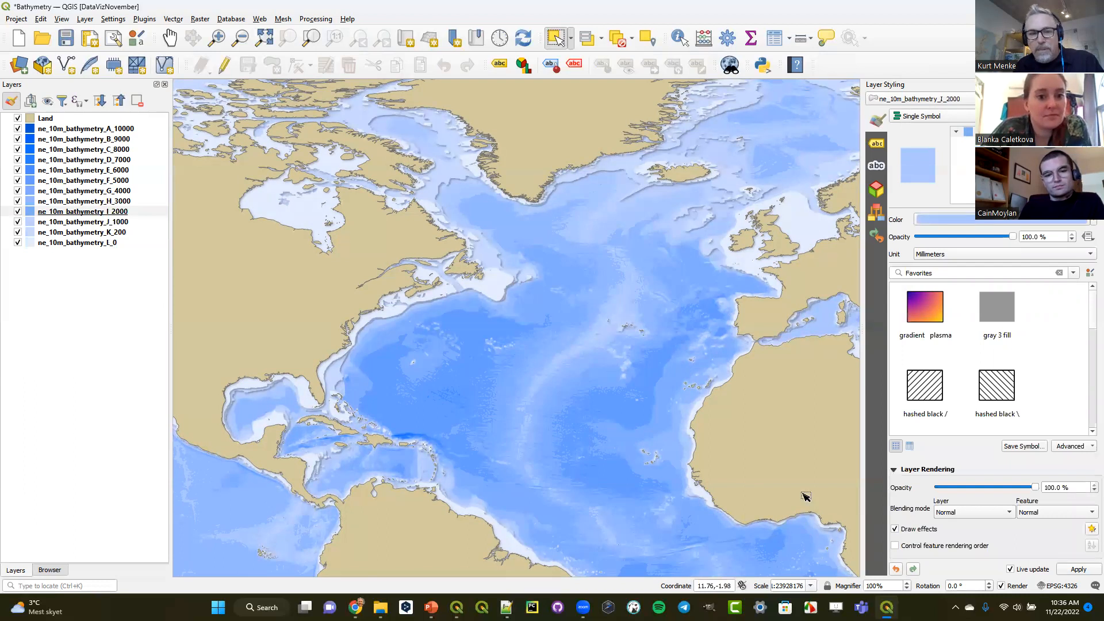
pyautogui.click(92, 202)
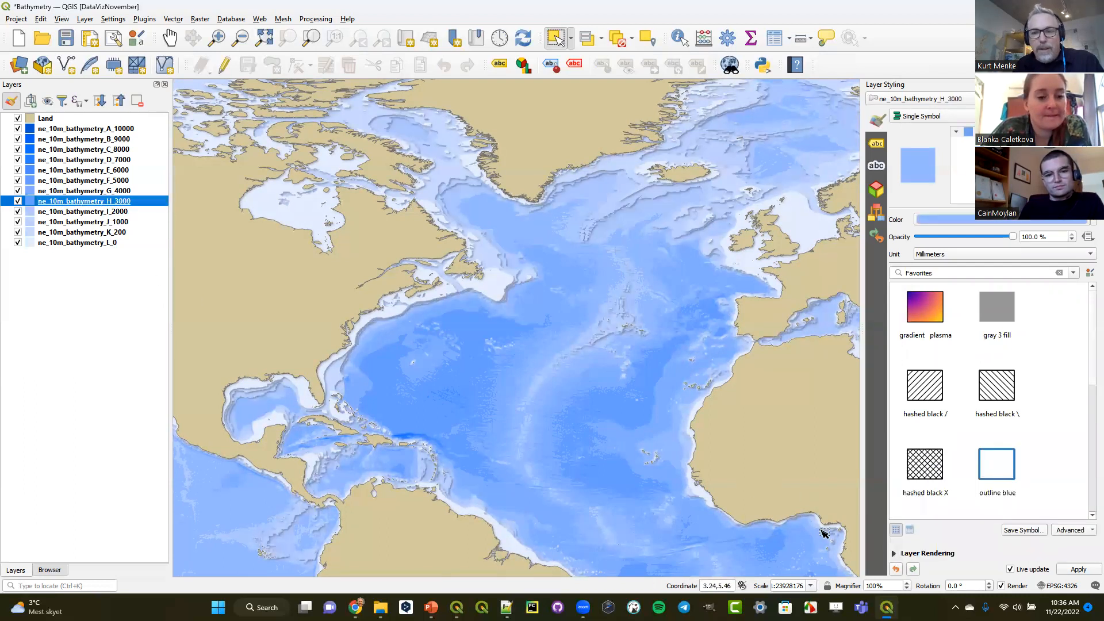
pyautogui.click(895, 553)
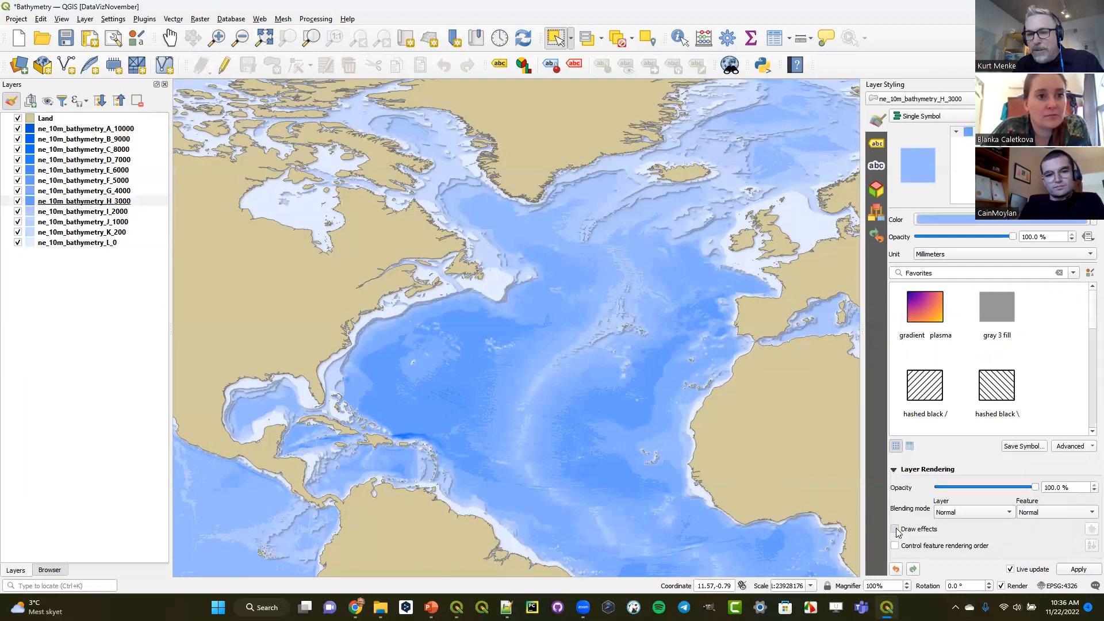
# - Enable draw effects for the ne_10m_bathymetry_G_4000 and ne_10m_bathymetry_F_5000 layers
pyautogui.click(83, 192)
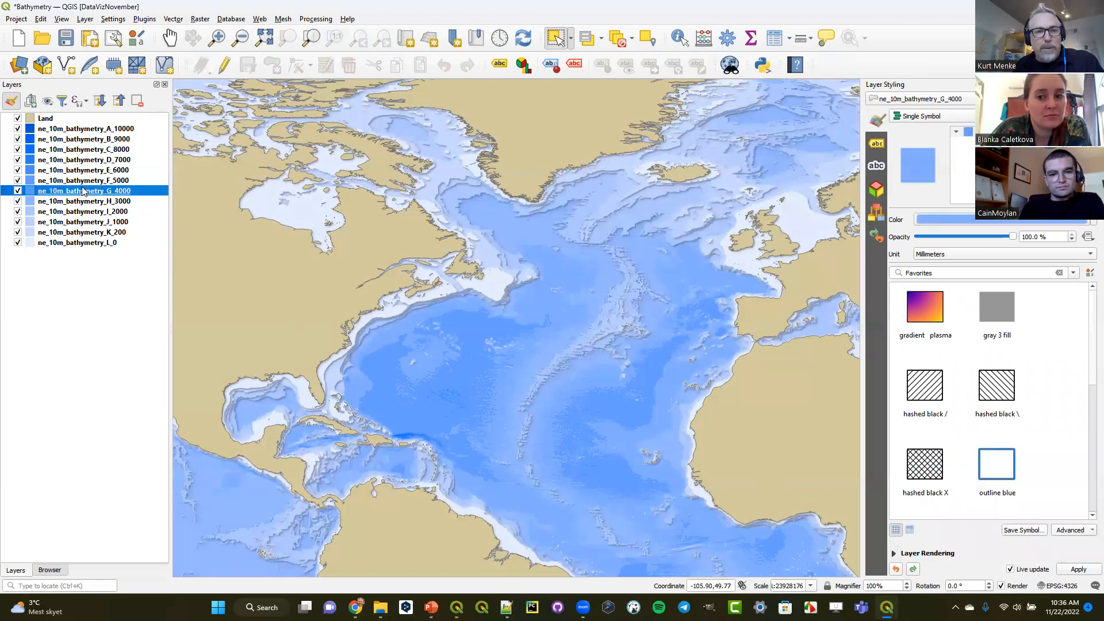
pyautogui.click(894, 553)
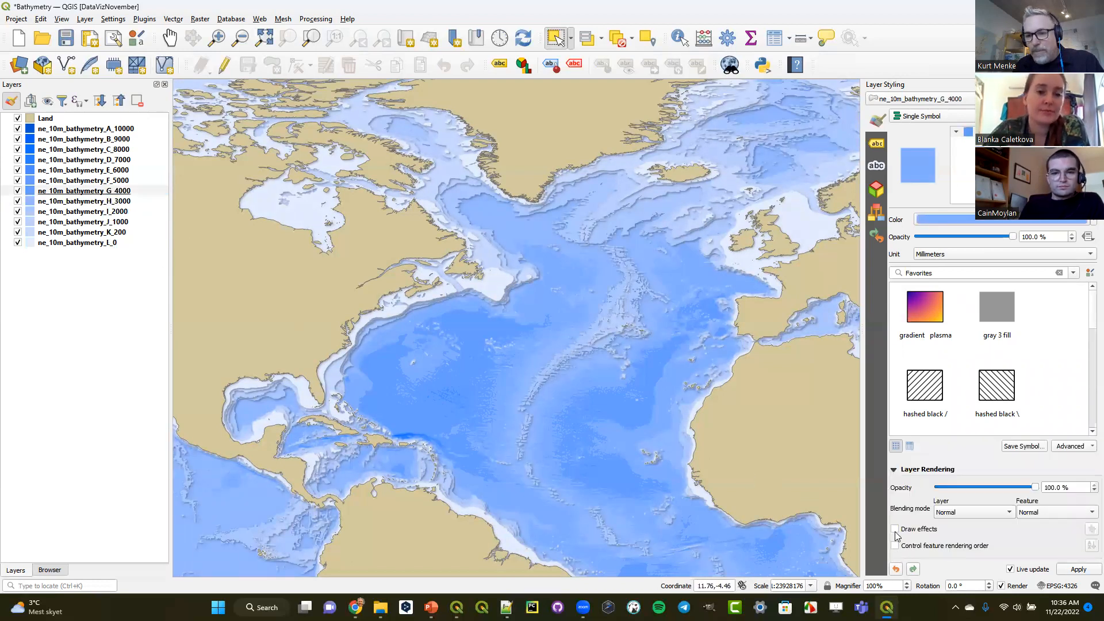
pyautogui.click(895, 530)
pyautogui.click(75, 183)
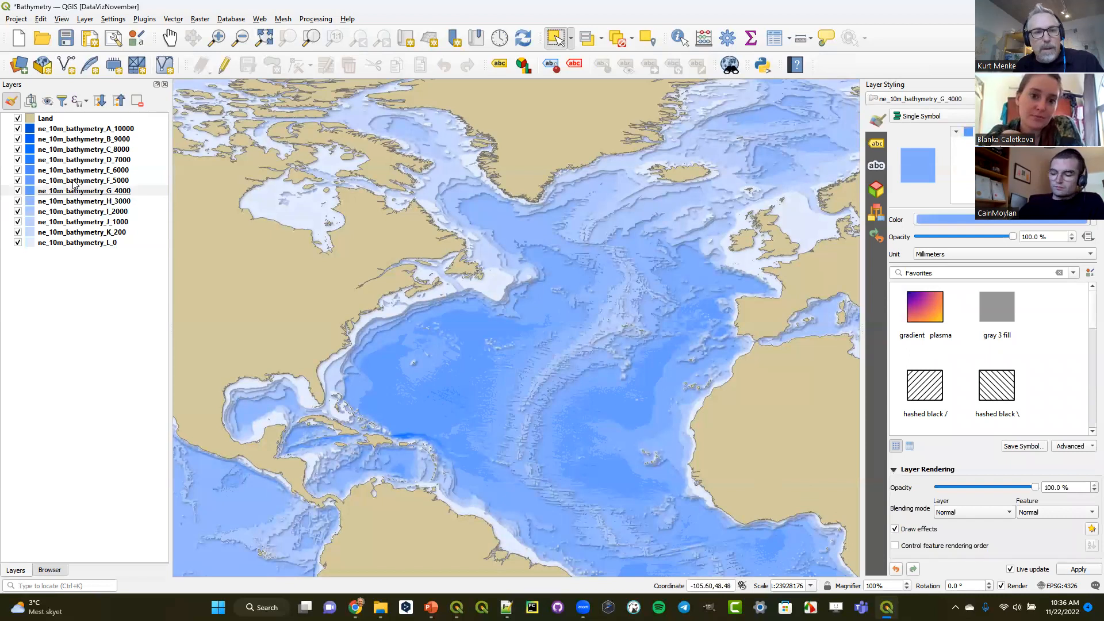
pyautogui.click(895, 553)
pyautogui.click(895, 529)
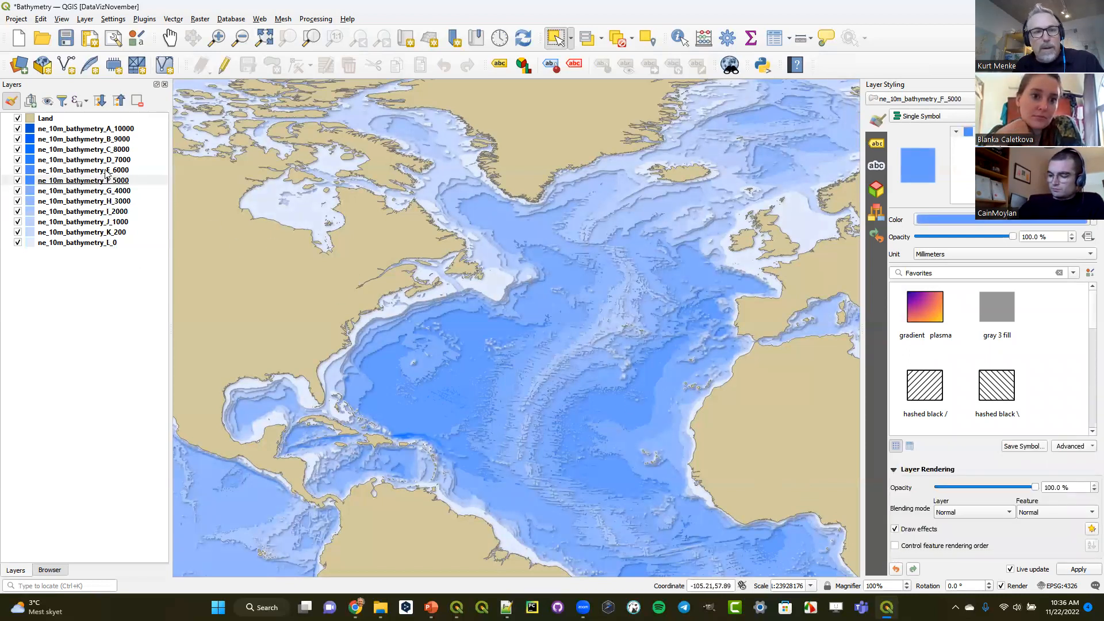
# - Enable draw effects for the ne_10m_bathymetry_E_6000 and ne_10m_bathymetry_D_7000 layers
pyautogui.click(83, 171)
pyautogui.click(894, 553)
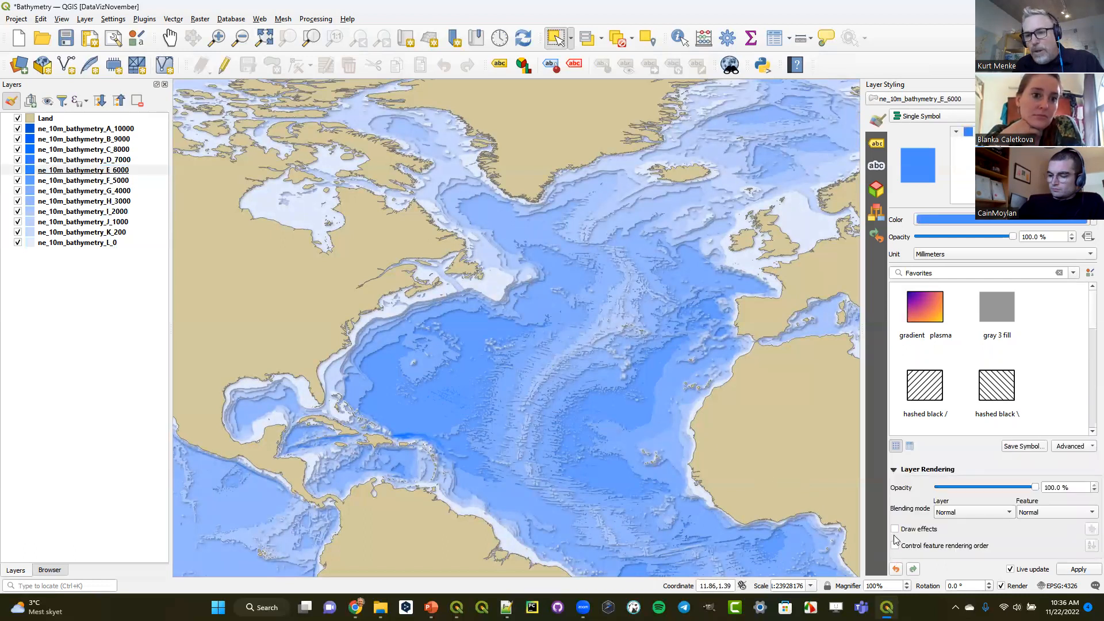
pyautogui.click(895, 529)
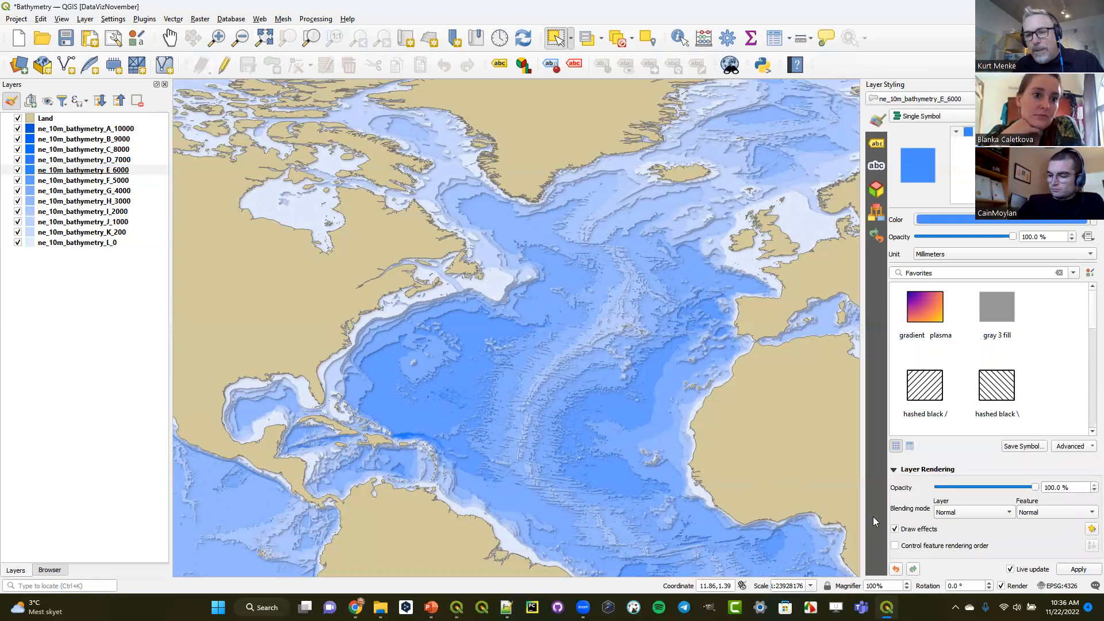
pyautogui.click(68, 161)
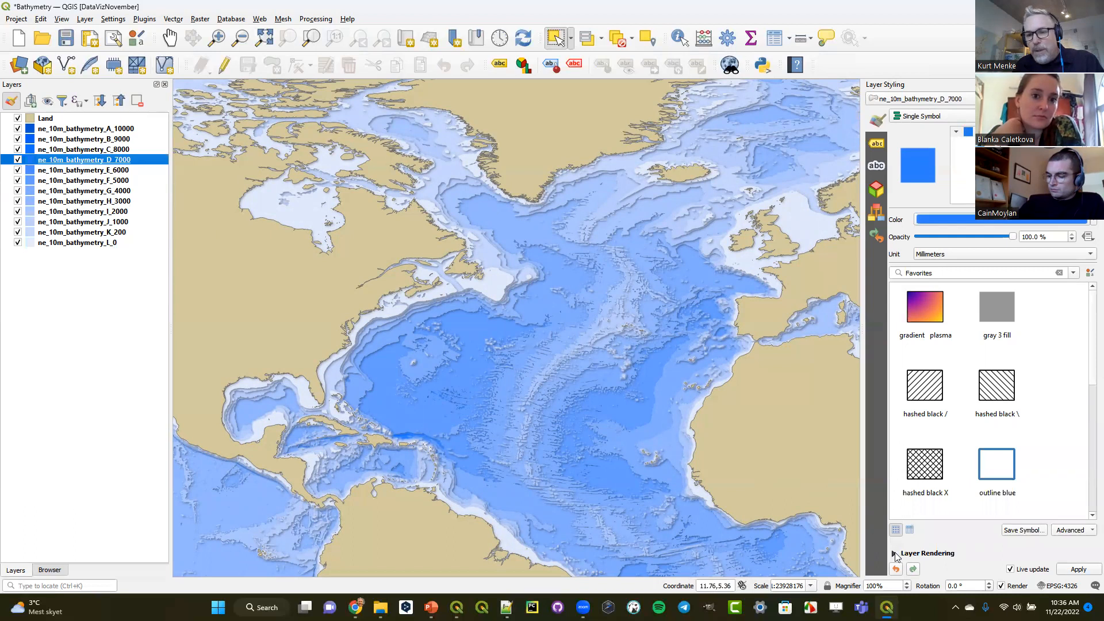
pyautogui.click(894, 553)
pyautogui.click(895, 529)
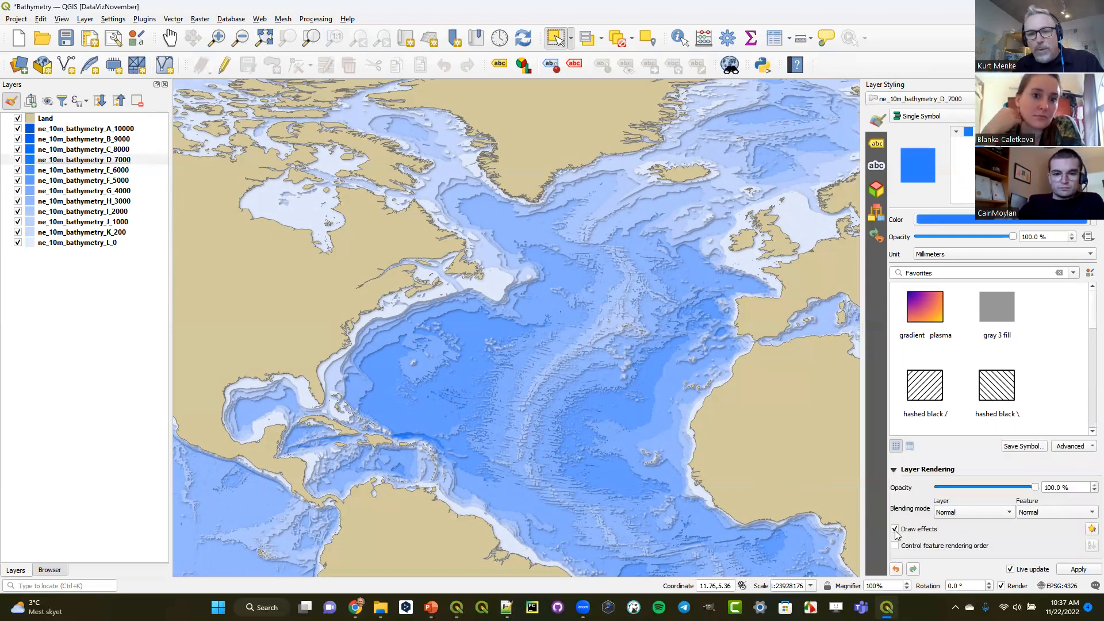
# - Enable draw effects for the ne_10m_bathymetry_C_8000 layer
pyautogui.click(95, 151)
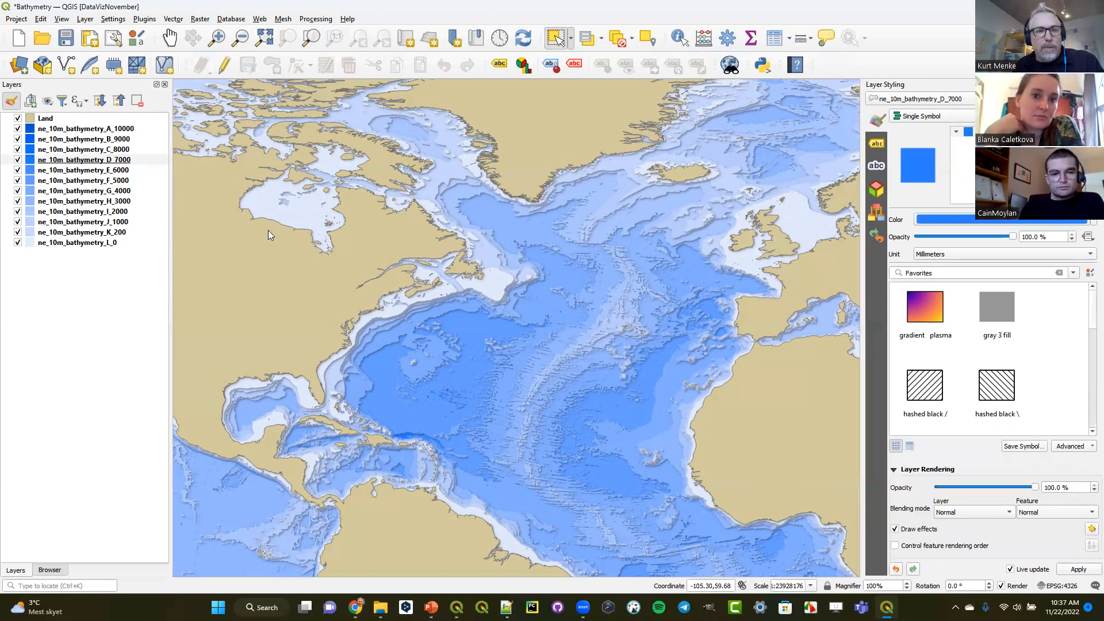
pyautogui.click(894, 554)
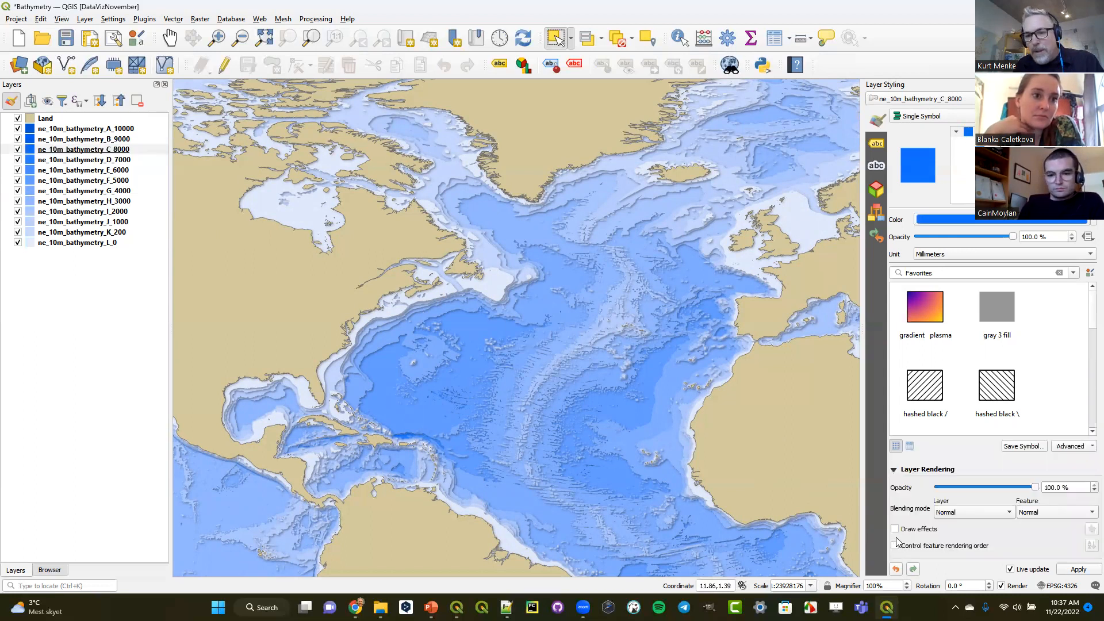
pyautogui.click(896, 529)
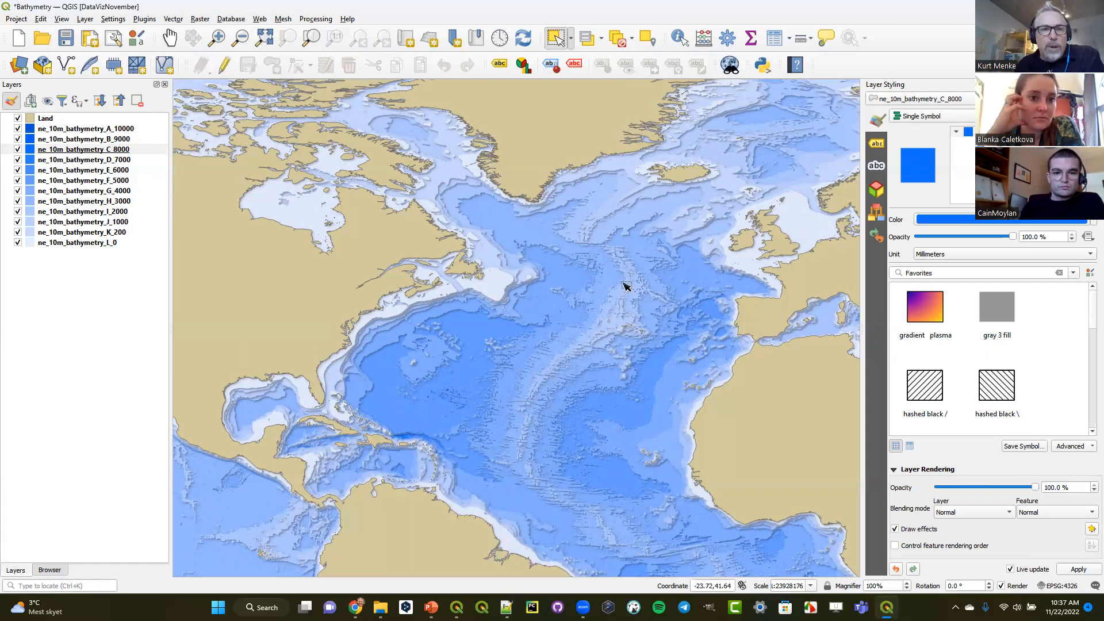
# - Zoom in on the Gulf of Mexico and the Caribbean to inspect the shaded depth bands
pyautogui.click(216, 37)
pyautogui.moveTo(217, 313); pyautogui.dragTo(554, 541)
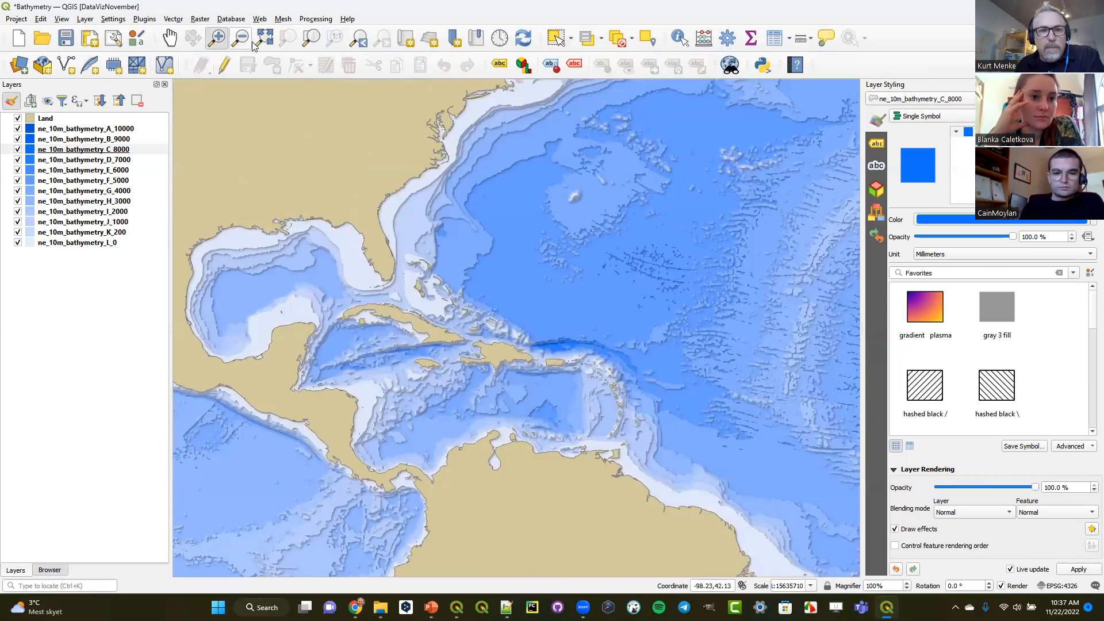
# - Open the draw effects settings of the ne_10m_bathymetry_I_2000 layer
pyautogui.click(358, 39)
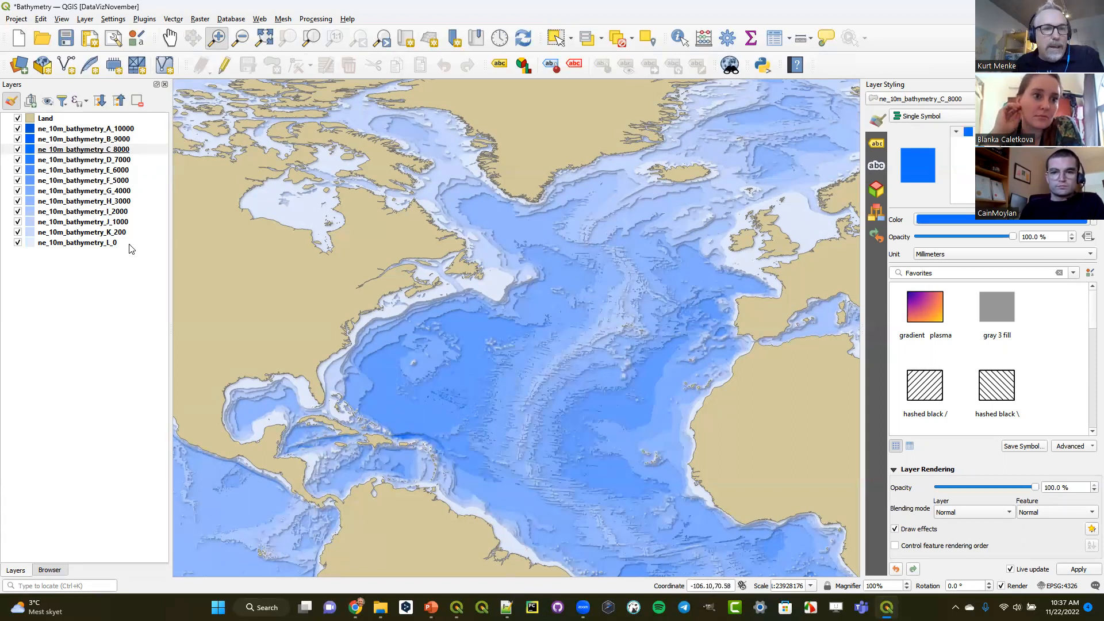
pyautogui.click(54, 120)
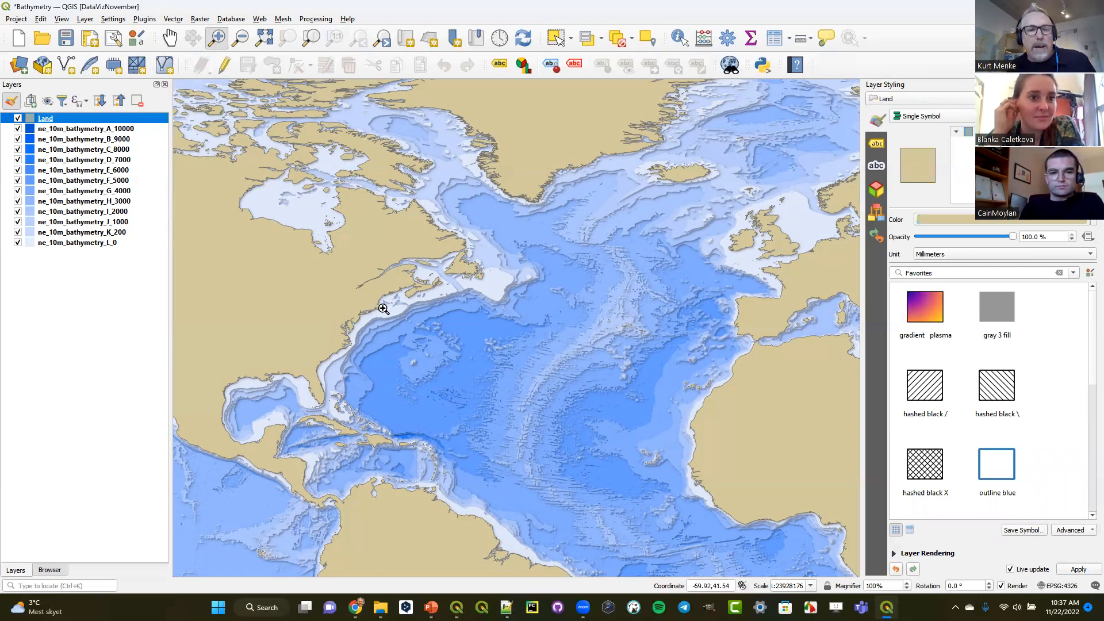
pyautogui.click(115, 212)
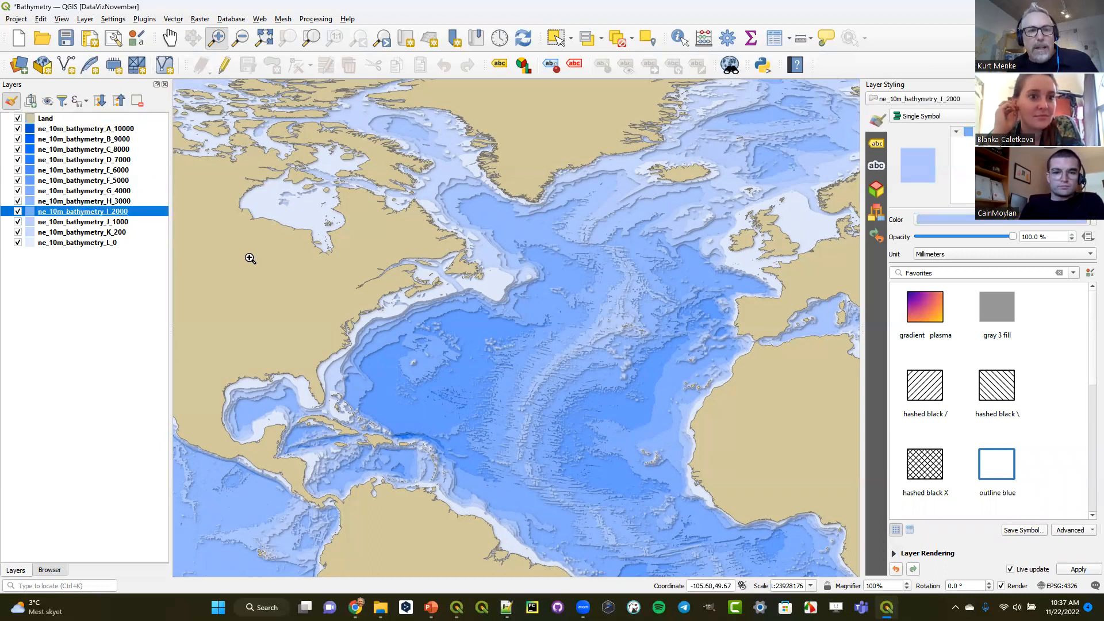
pyautogui.click(895, 554)
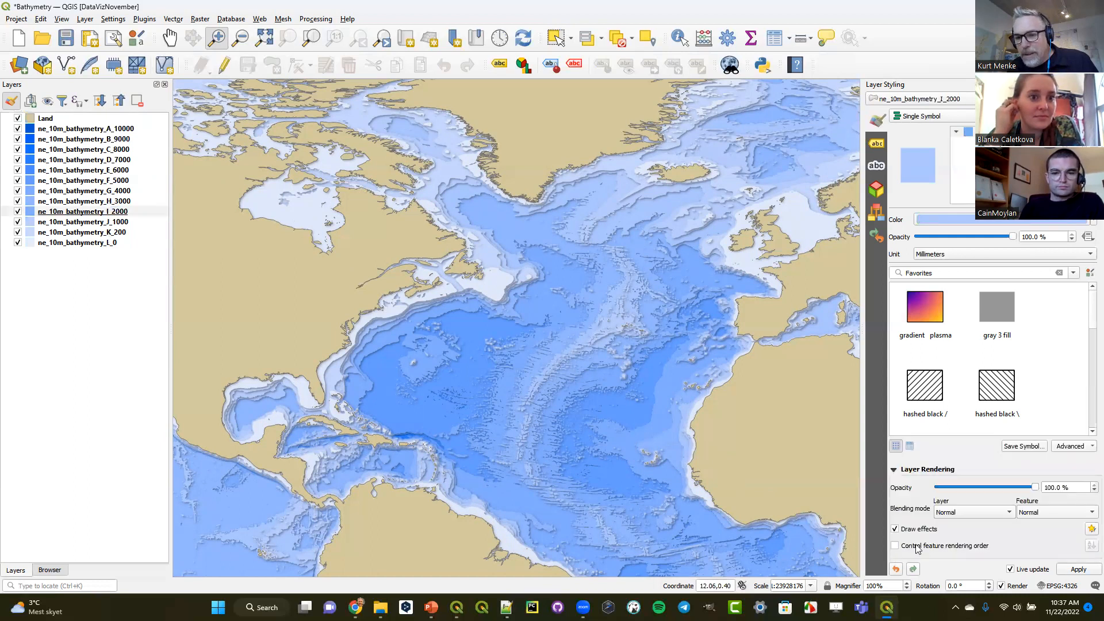
pyautogui.click(1090, 530)
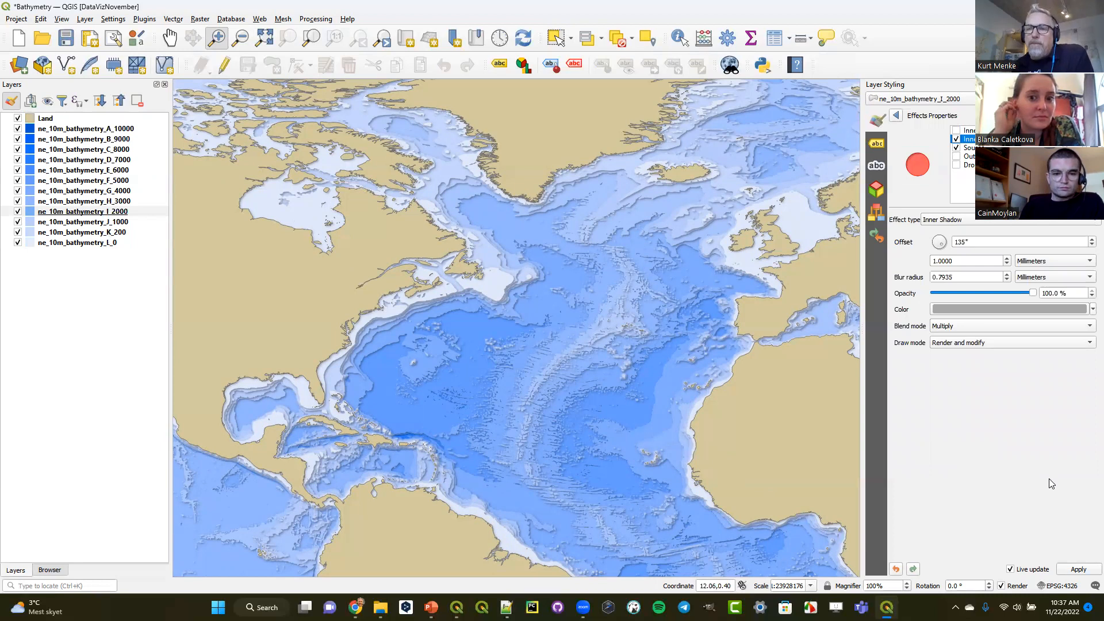
# - Review the settings of the Source, Drop Shadow, Outer Glow, Inner Shadow and Inner Glow effects for the ne_10m_bathymetry_I_2000 layer
pyautogui.click(982, 148)
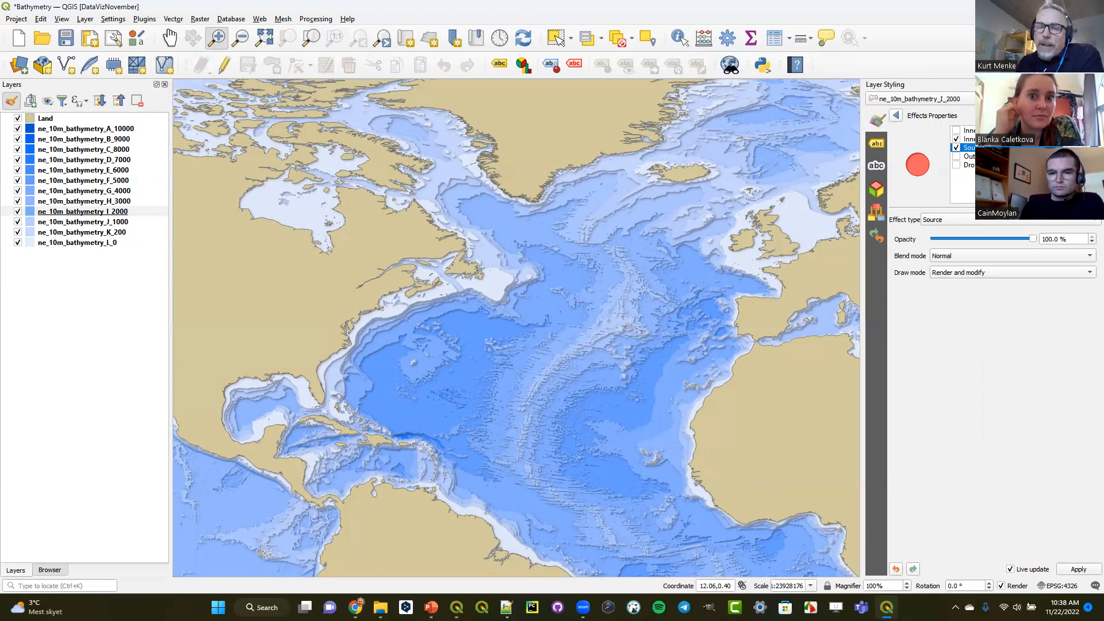
pyautogui.click(955, 149)
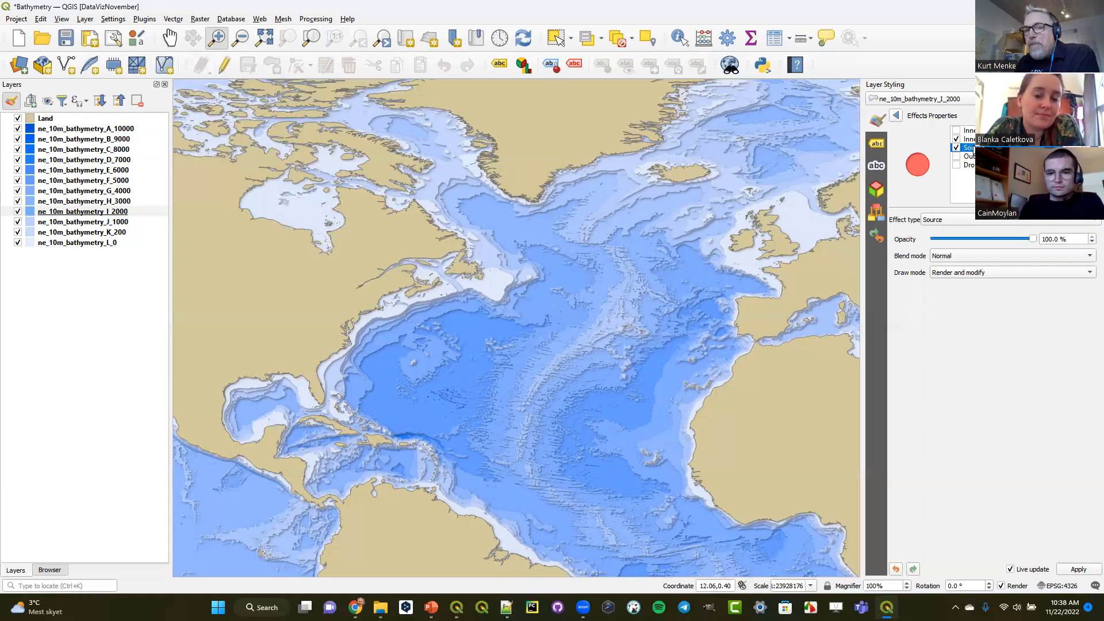
pyautogui.click(968, 165)
pyautogui.click(969, 156)
pyautogui.click(969, 130)
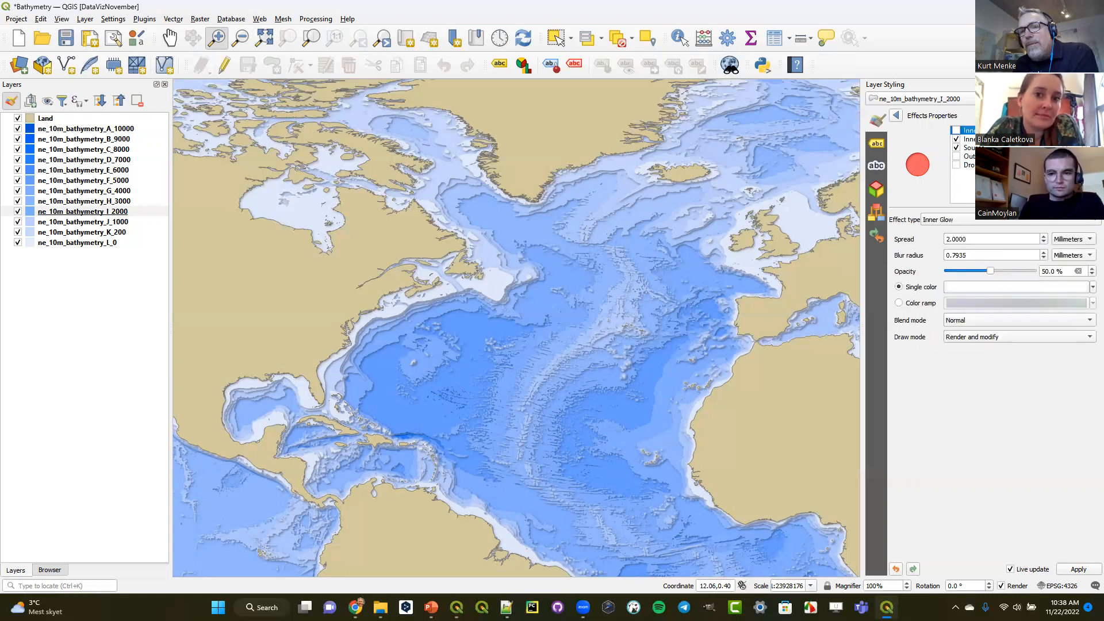
pyautogui.click(968, 156)
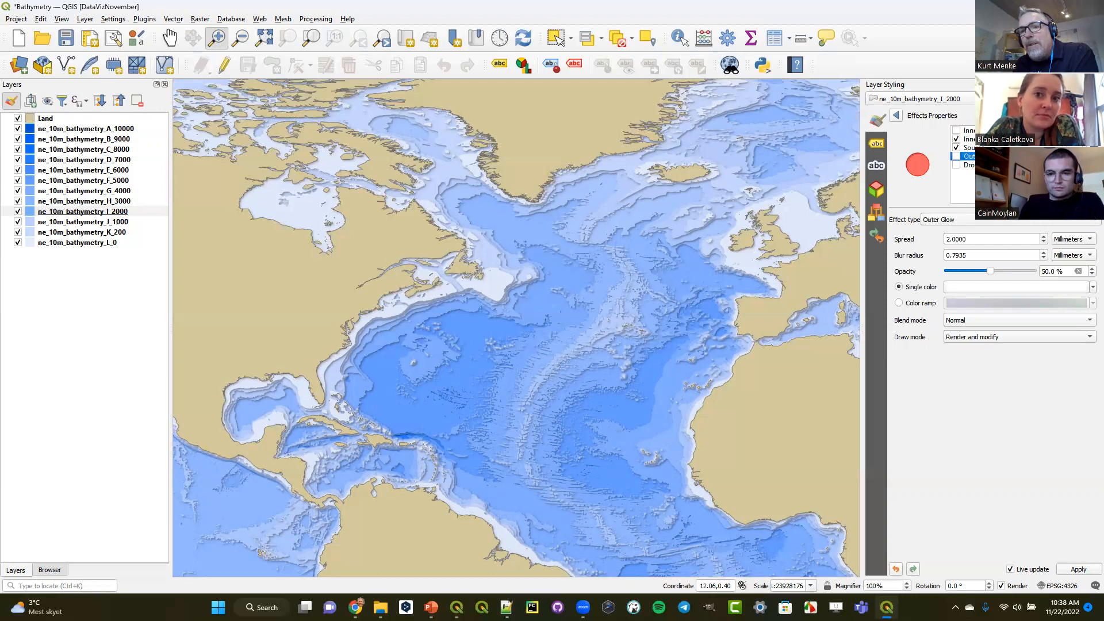
pyautogui.click(969, 139)
pyautogui.click(968, 165)
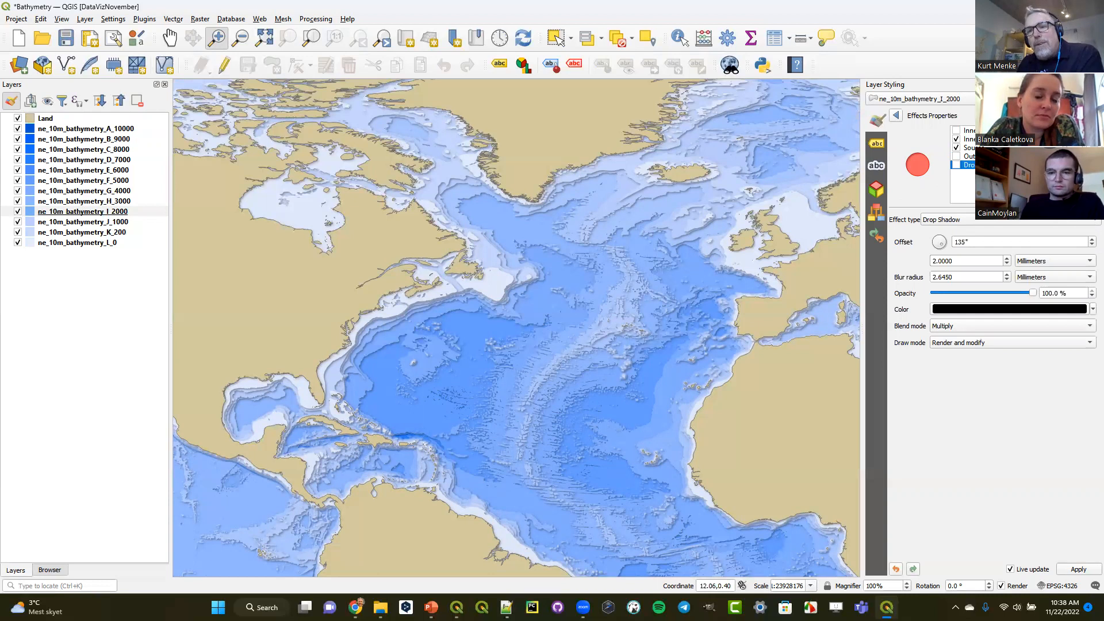
pyautogui.click(950, 224)
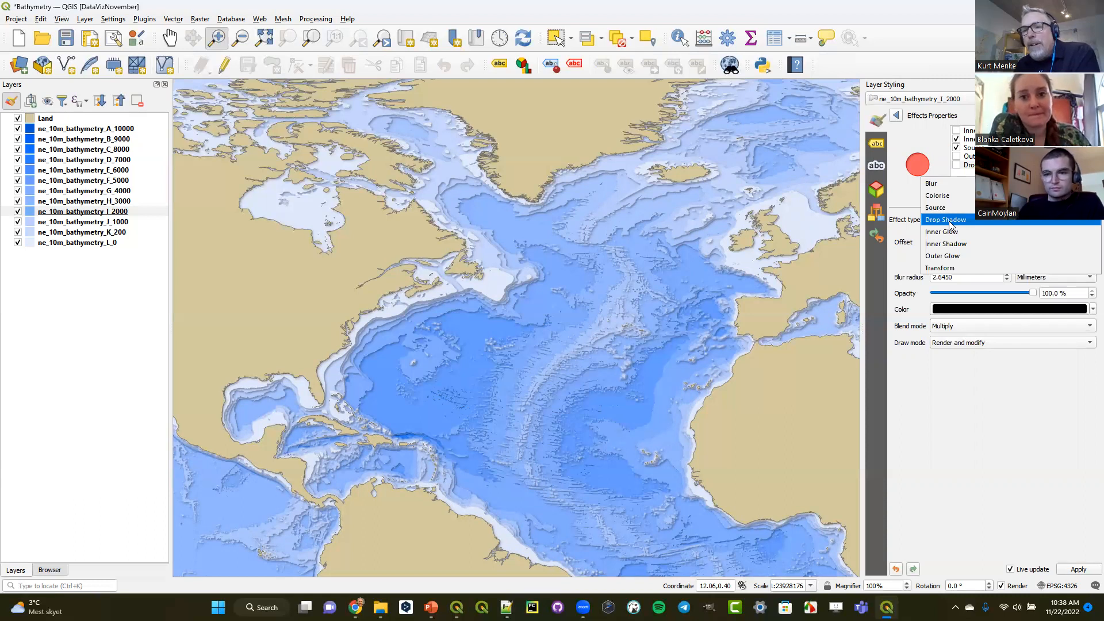
pyautogui.click(945, 232)
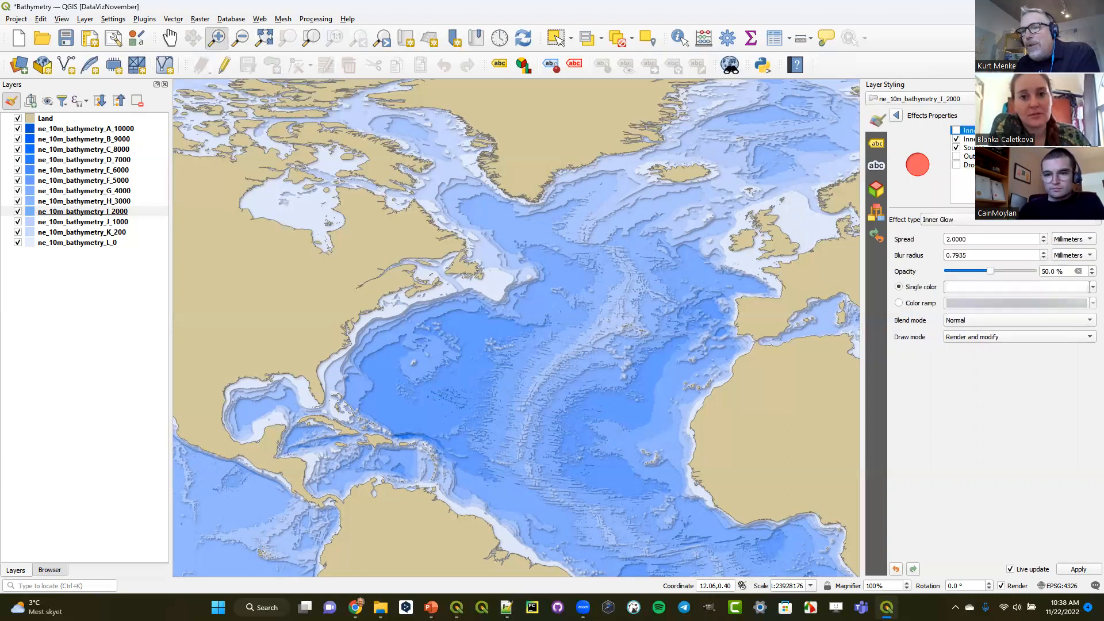
# - Try the Colorise, Blur and Transform effect types in place of Inner Glow, and return the entry to Inner Glow
pyautogui.click(996, 224)
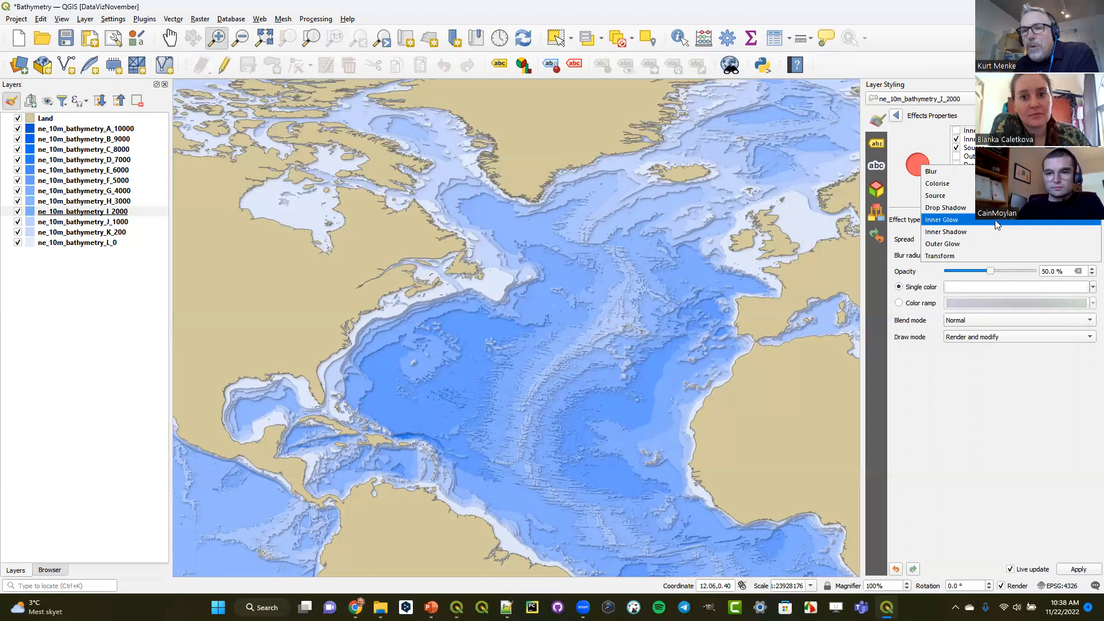
pyautogui.click(942, 183)
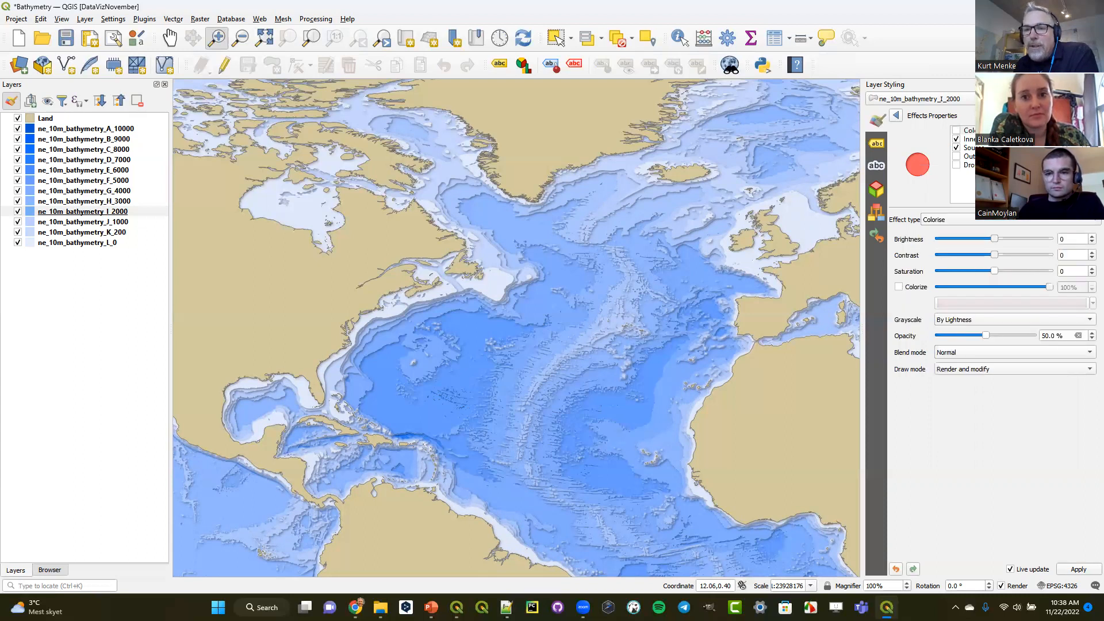
pyautogui.click(970, 131)
pyautogui.click(964, 221)
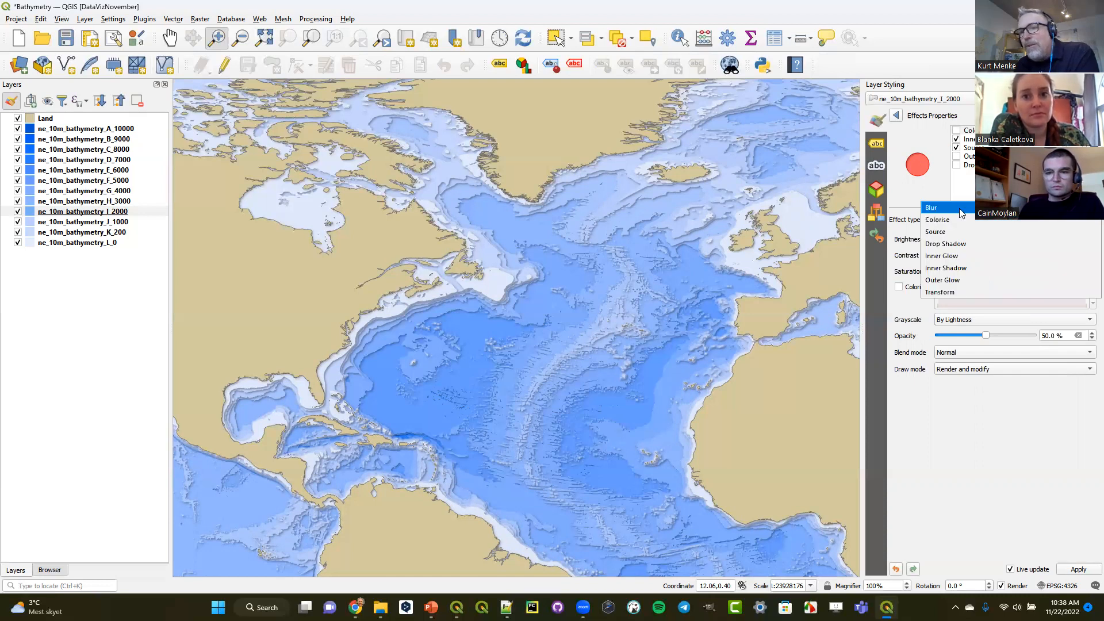
pyautogui.click(962, 213)
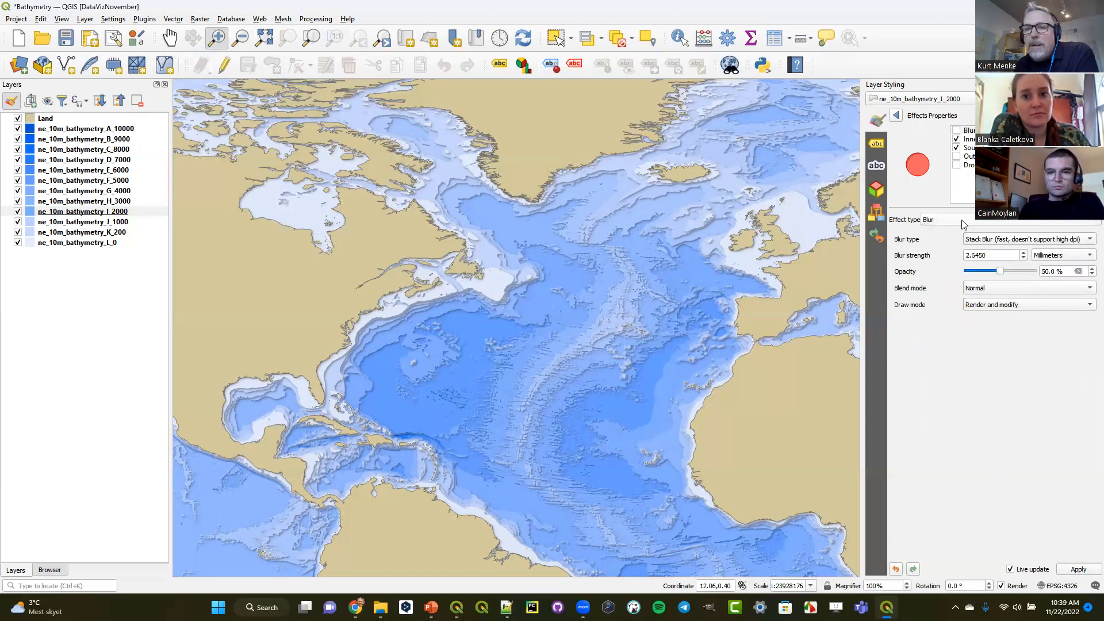
pyautogui.click(964, 222)
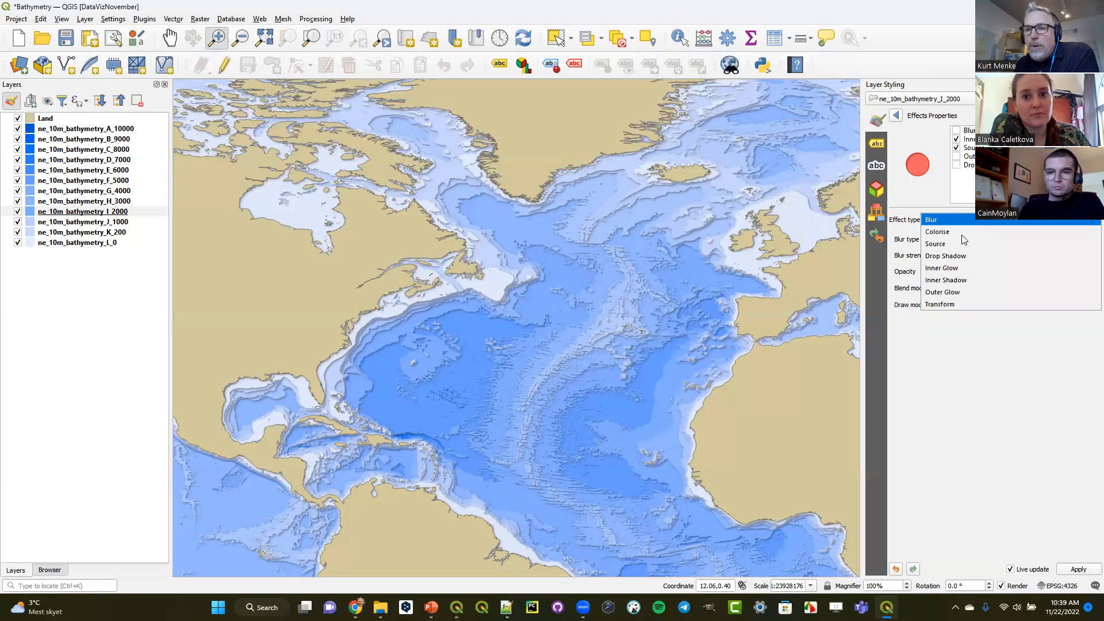
pyautogui.click(956, 304)
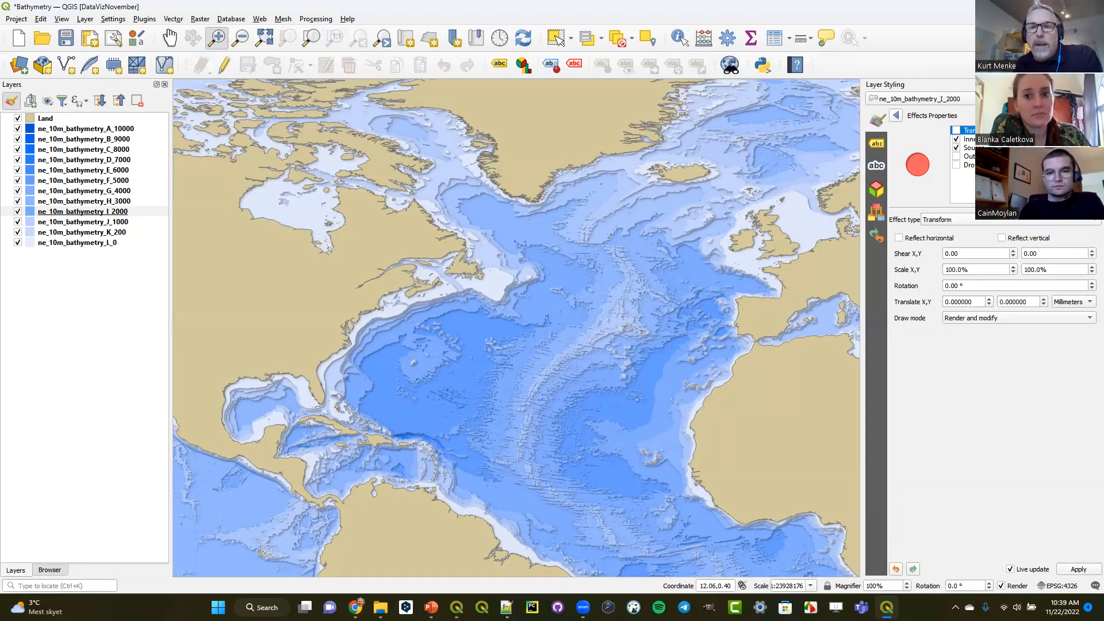
pyautogui.click(976, 220)
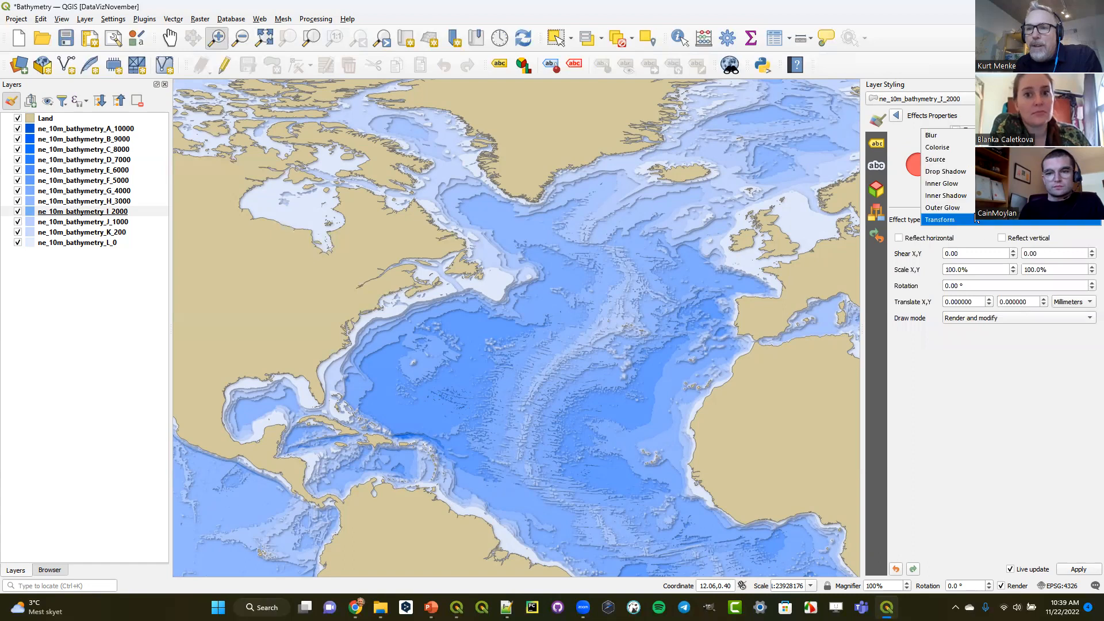
pyautogui.click(966, 186)
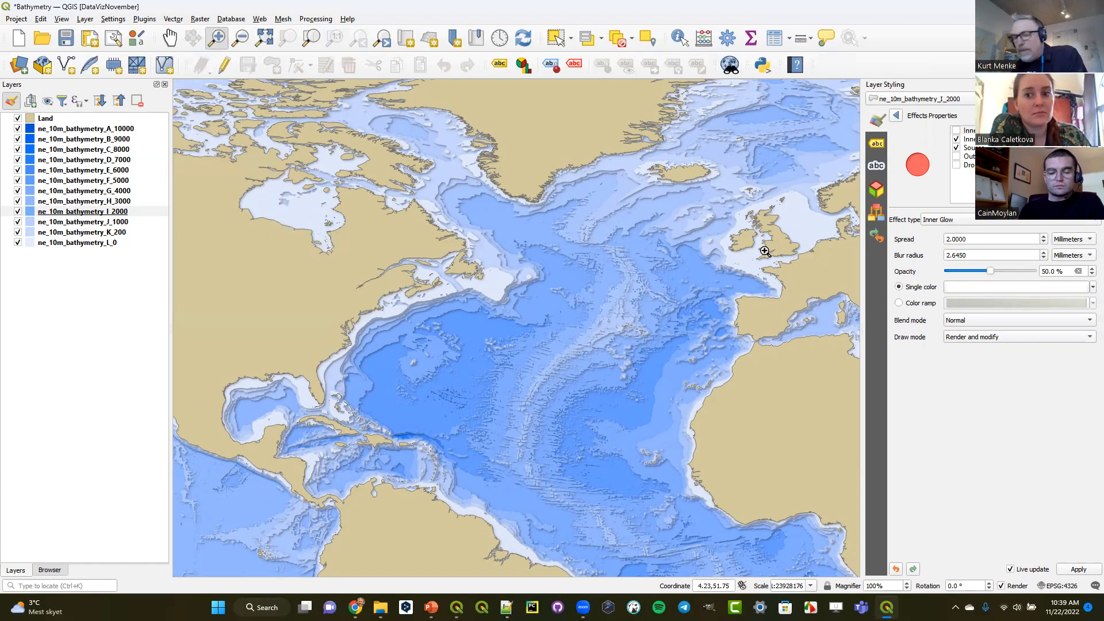
# - Open the DKCoast project stored in DKCoast.gpkg, discard the unsaved Bathymetry changes, and dismiss the older-project notice
pyautogui.click(24, 21)
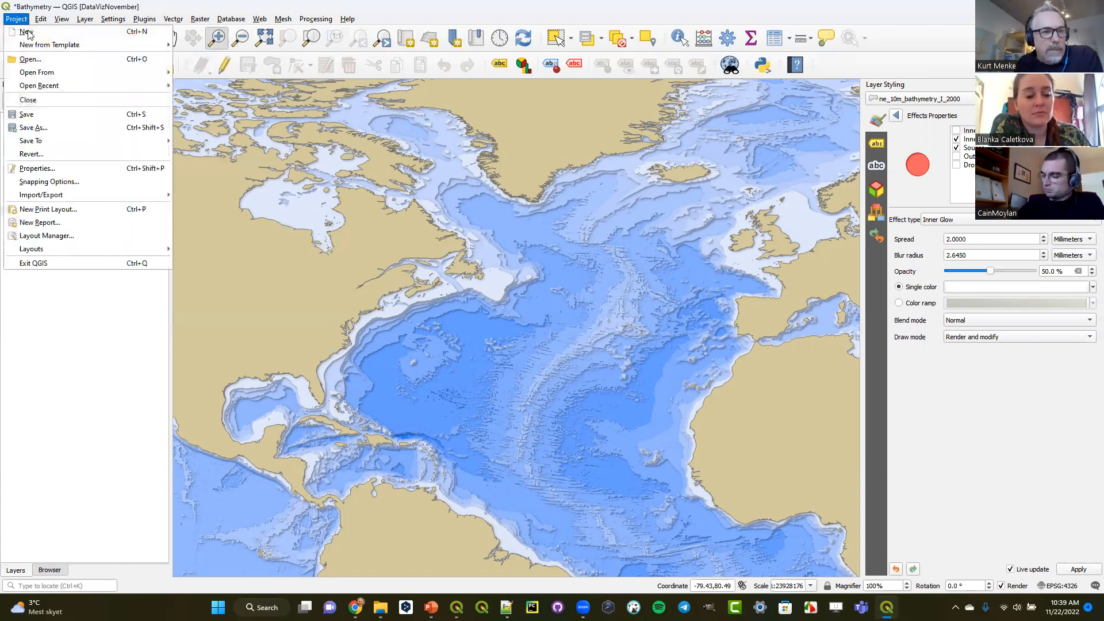
pyautogui.moveTo(42, 91)
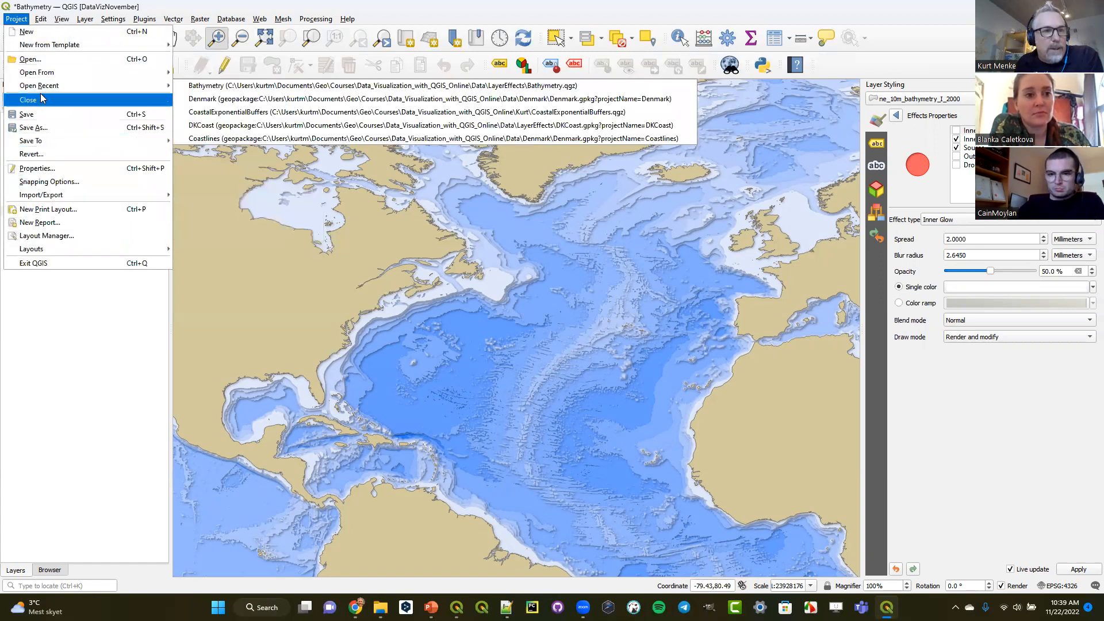
pyautogui.click(51, 569)
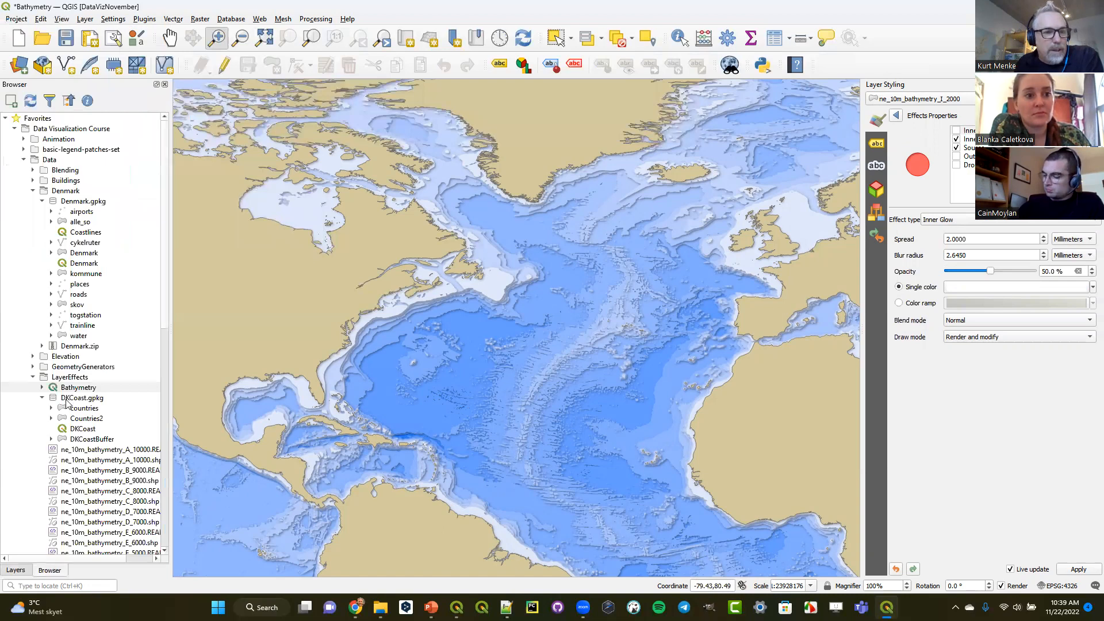
pyautogui.click(42, 397)
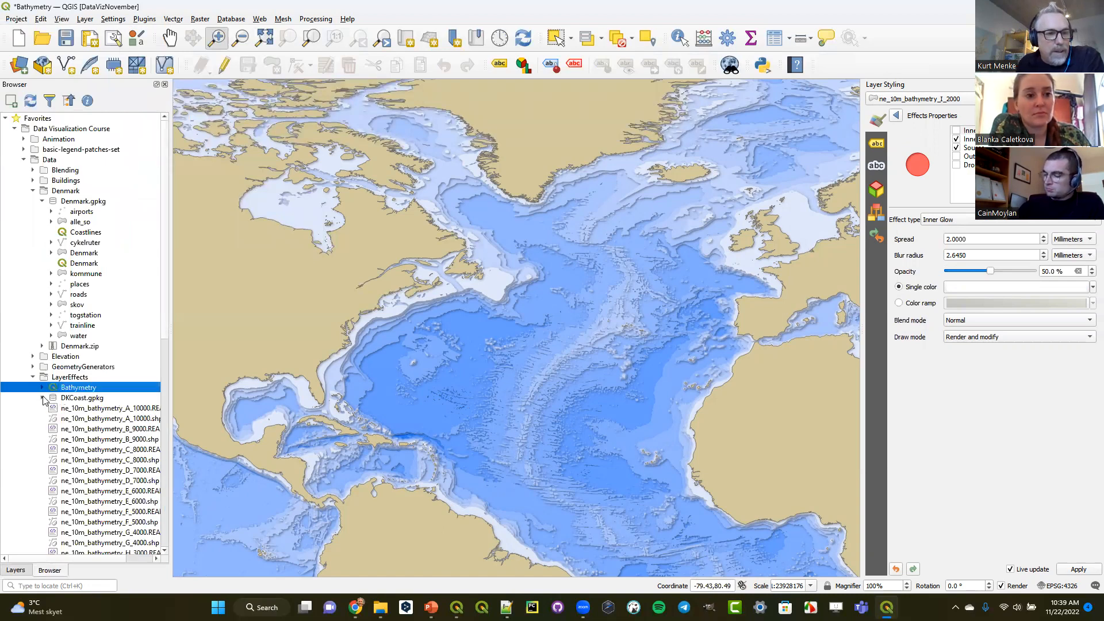
pyautogui.click(43, 398)
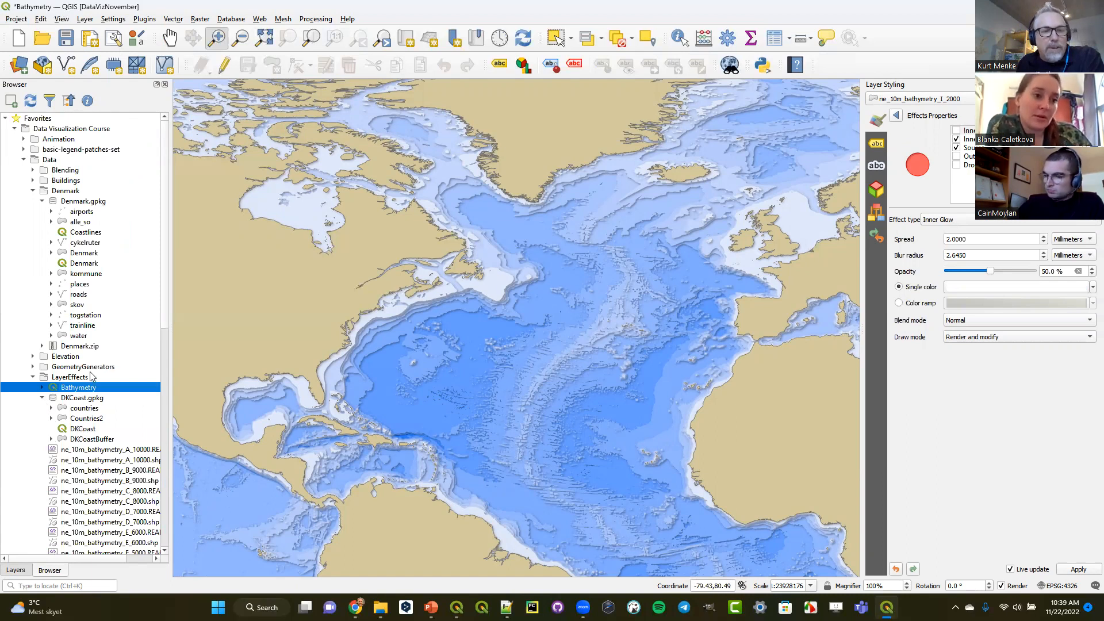
pyautogui.click(74, 399)
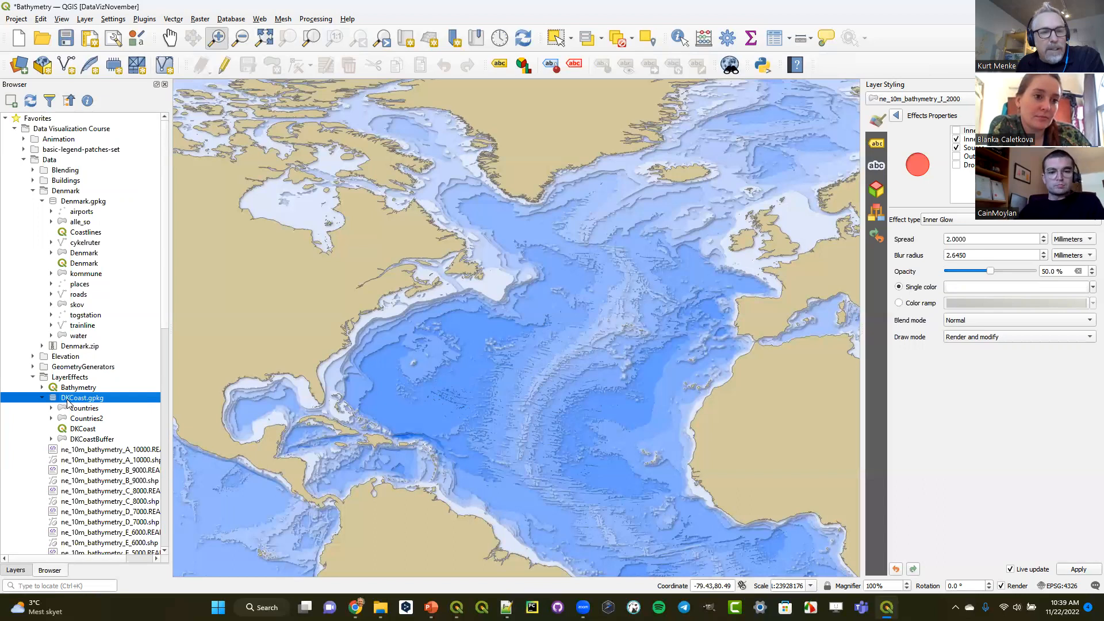
pyautogui.click(82, 430)
pyautogui.moveTo(82, 430); pyautogui.dragTo(388, 364)
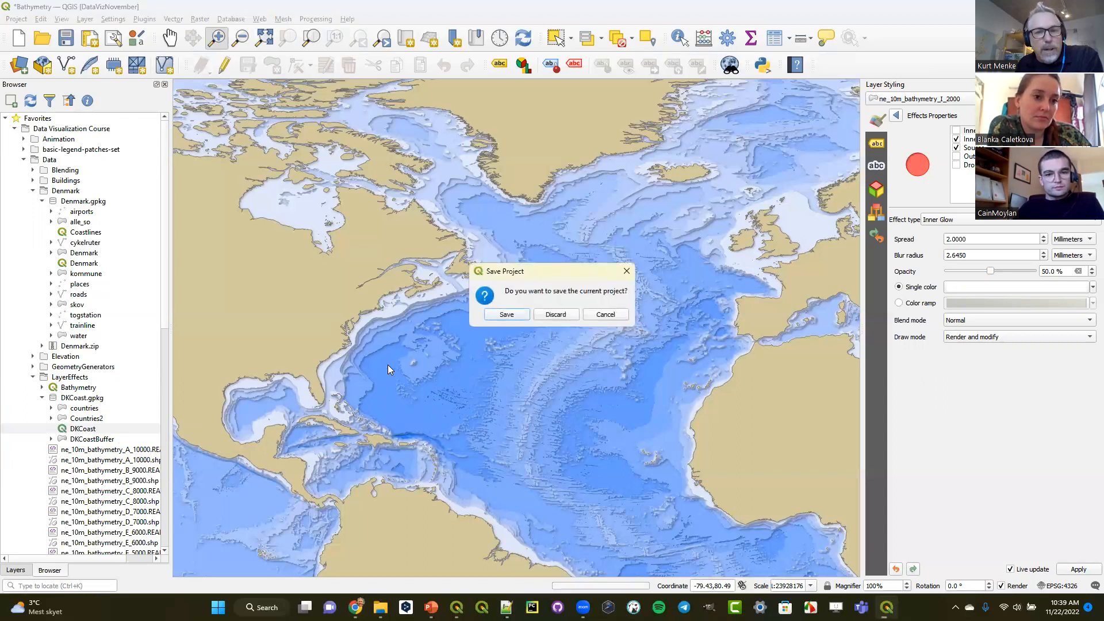
pyautogui.click(552, 312)
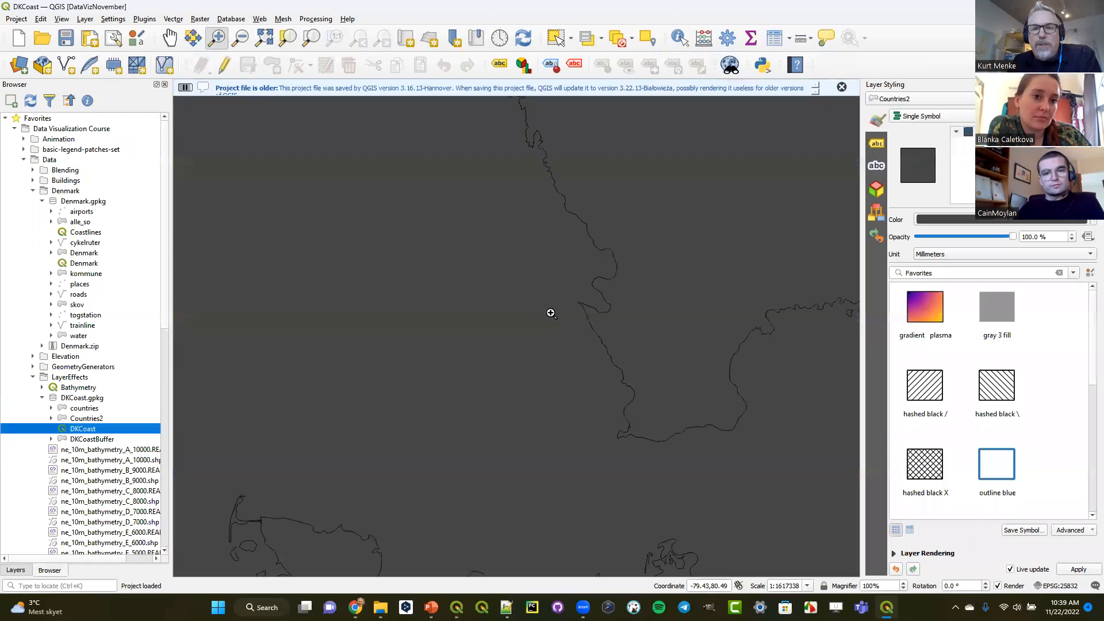
pyautogui.click(841, 86)
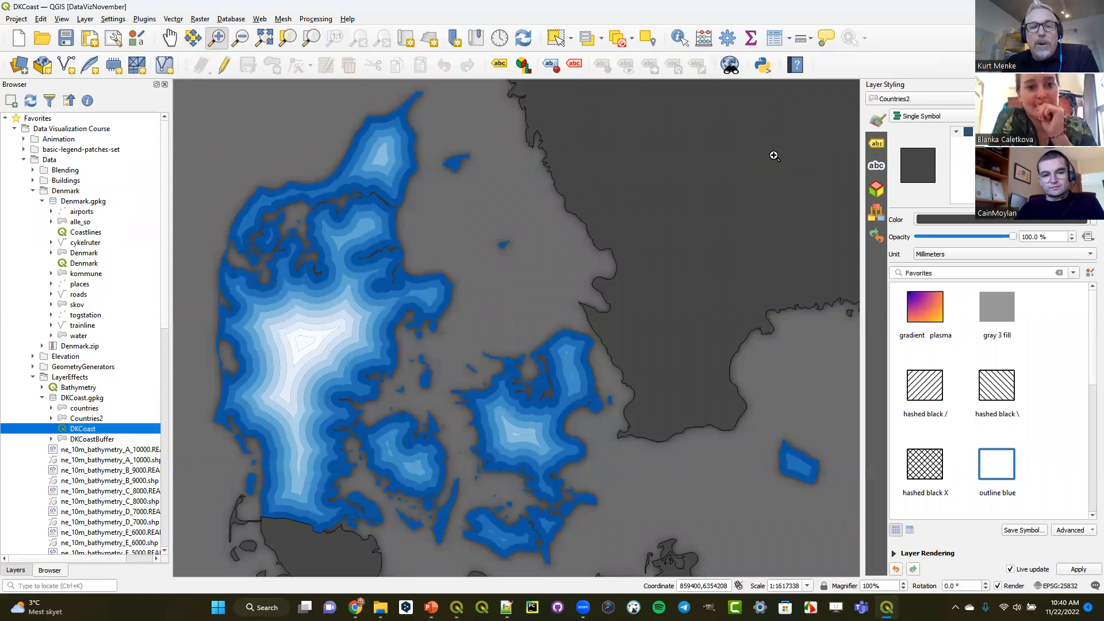
# - Enable draw effects for the DKCoast — DKCoastBuffer layer and open its effects settings
pyautogui.click(23, 571)
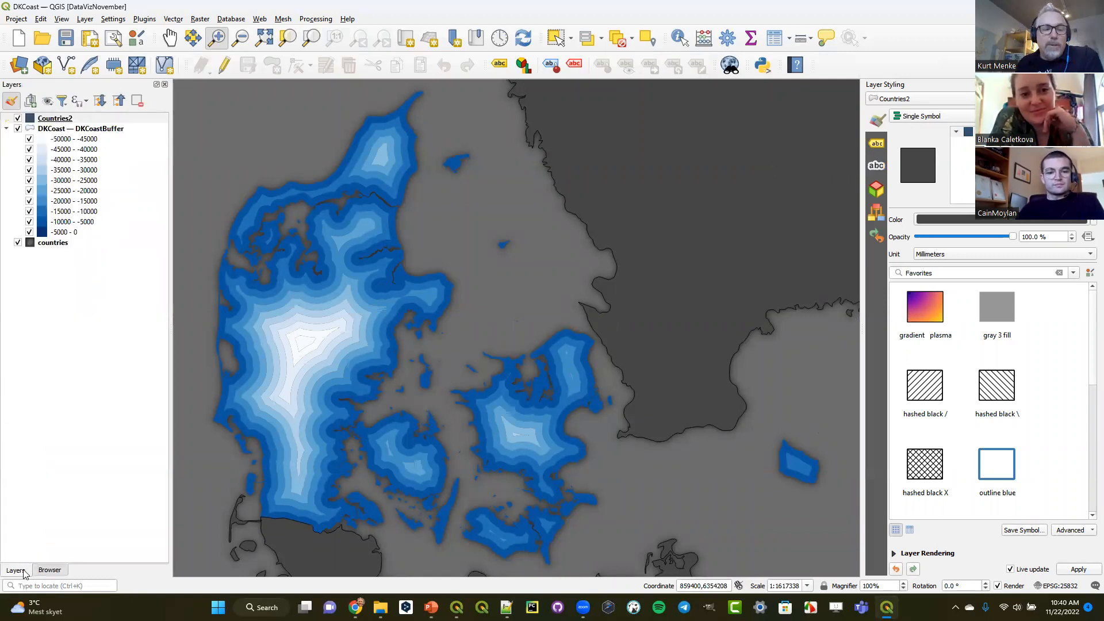
pyautogui.click(90, 131)
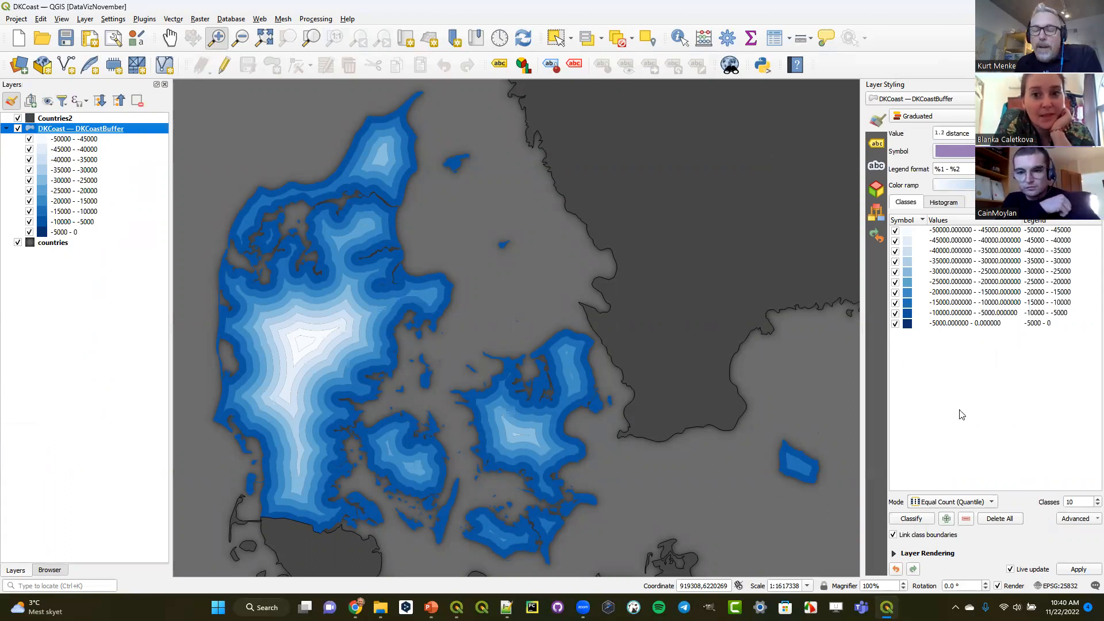
pyautogui.click(895, 553)
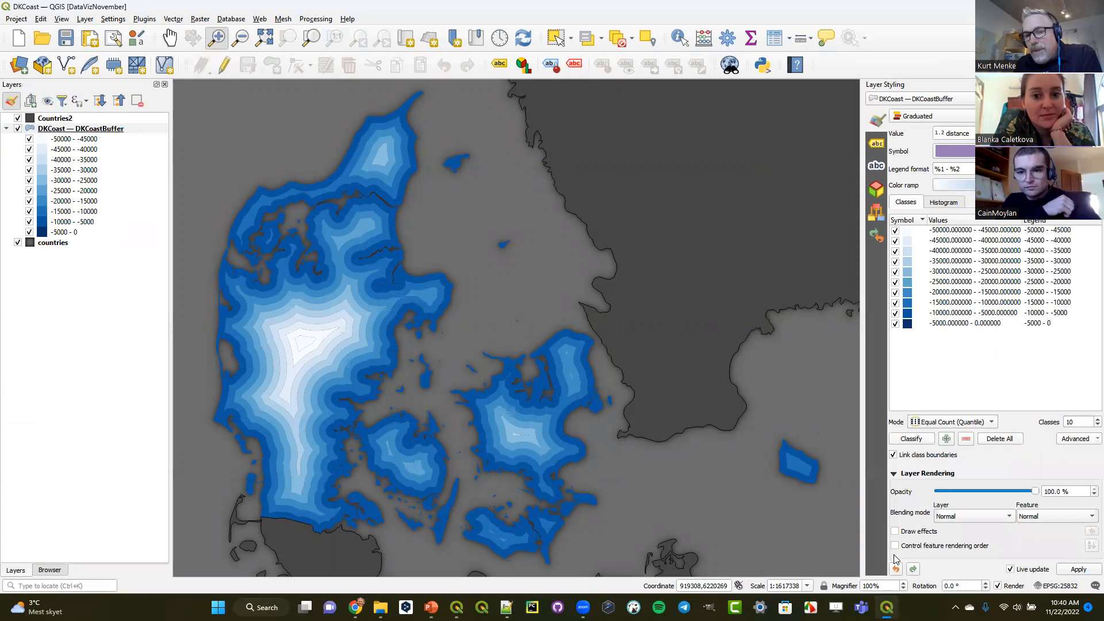
pyautogui.click(896, 532)
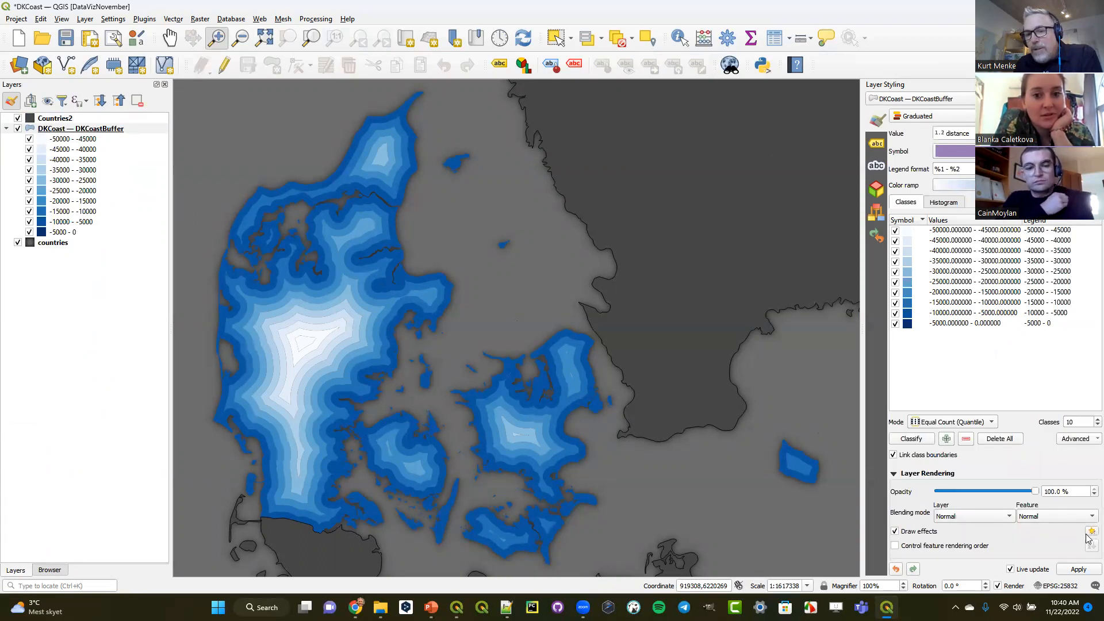
pyautogui.click(1092, 532)
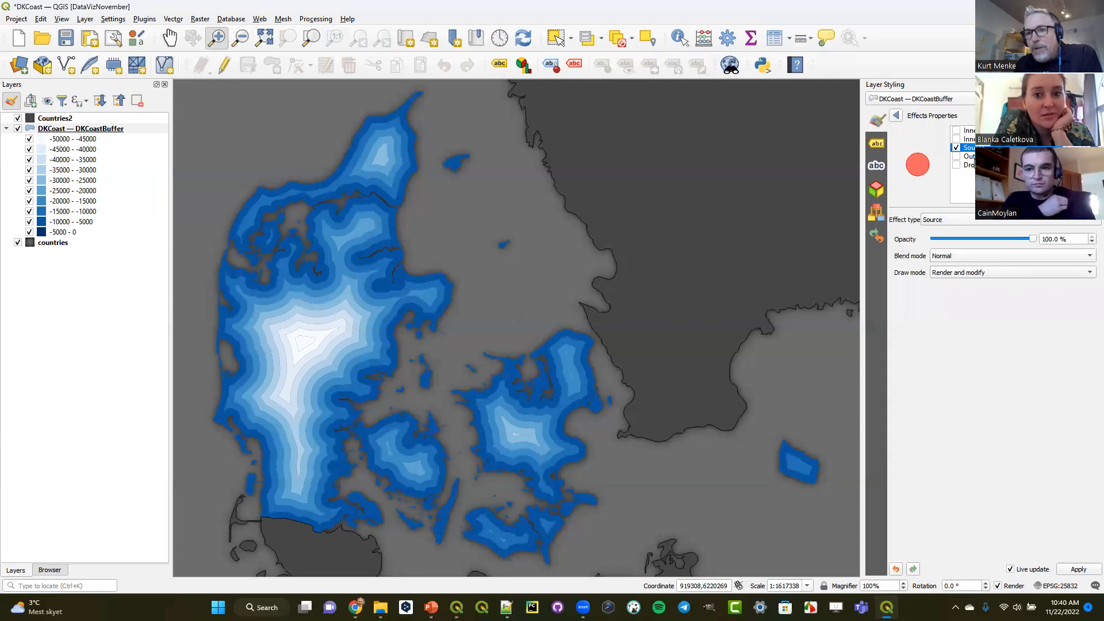
# - Try a drop shadow effect on the whole DKCoast — DKCoastBuffer layer, and return to its graduated symbology
pyautogui.click(970, 165)
pyautogui.click(956, 165)
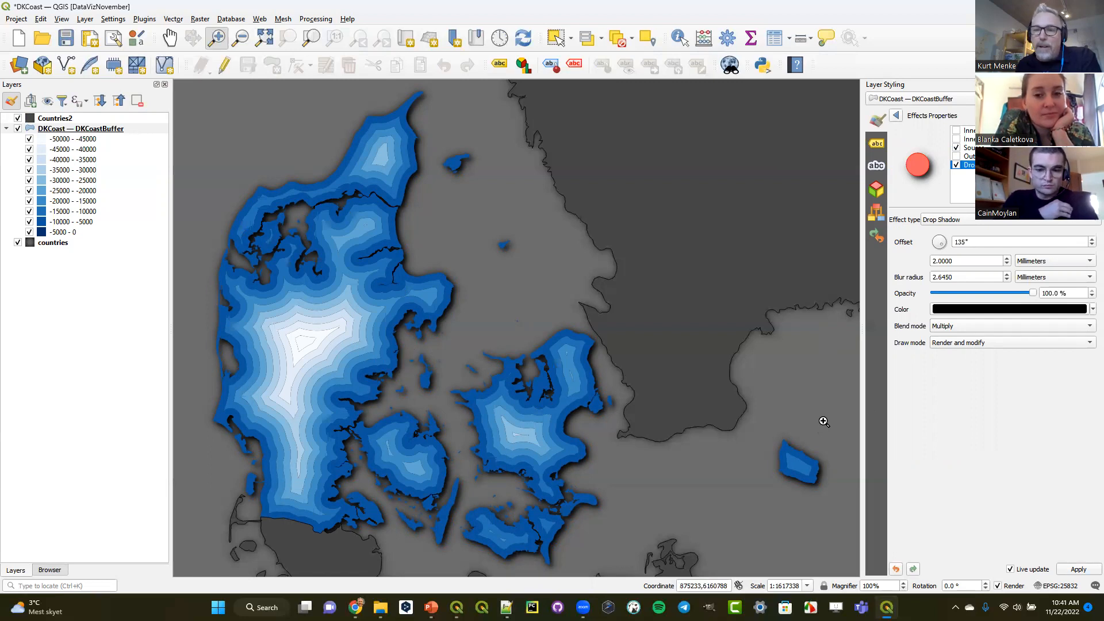
pyautogui.click(957, 166)
pyautogui.click(898, 117)
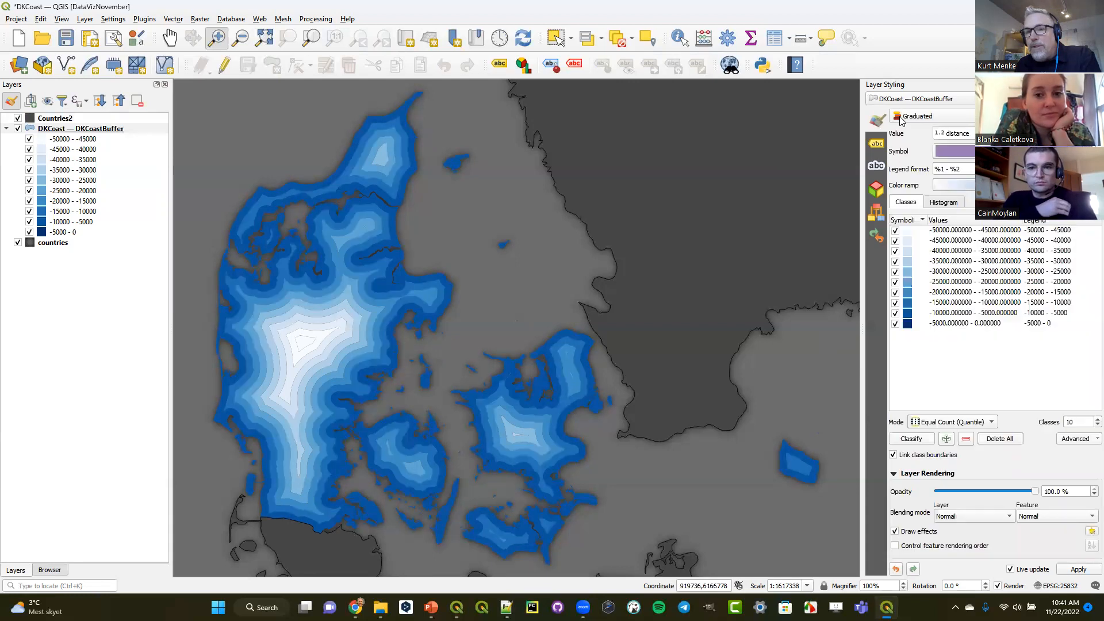
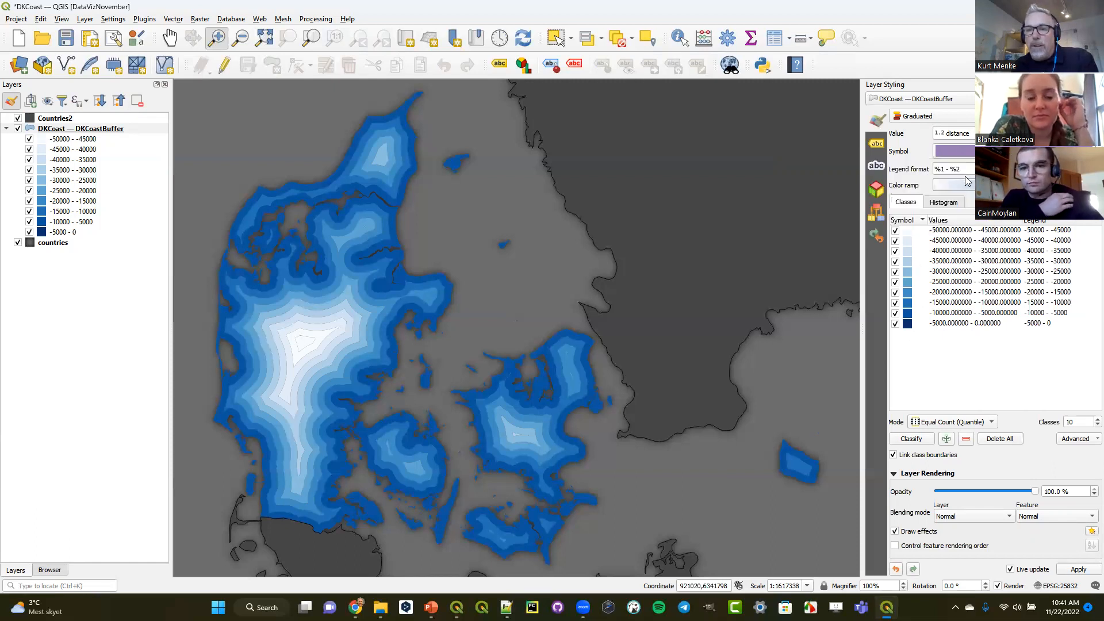
# - Open the Simple Fill settings of the graduated symbol used by the DKCoast — DKCoastBuffer layer
pyautogui.click(953, 150)
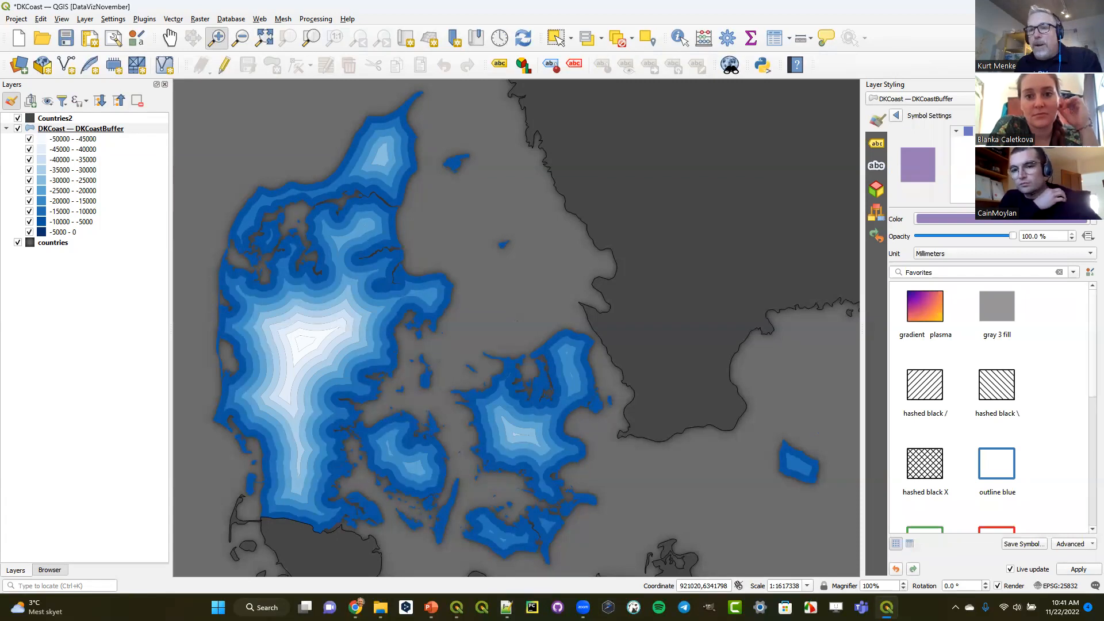
pyautogui.click(991, 141)
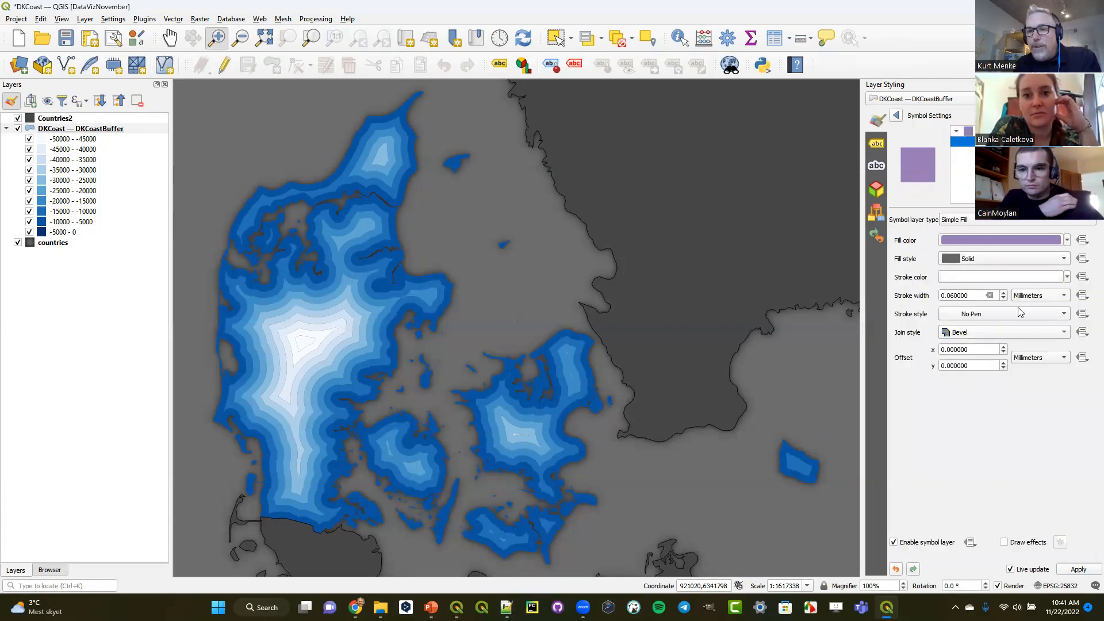
# - Try the Solid Line stroke style on the buffer fill, and return it to No Pen
pyautogui.click(1005, 314)
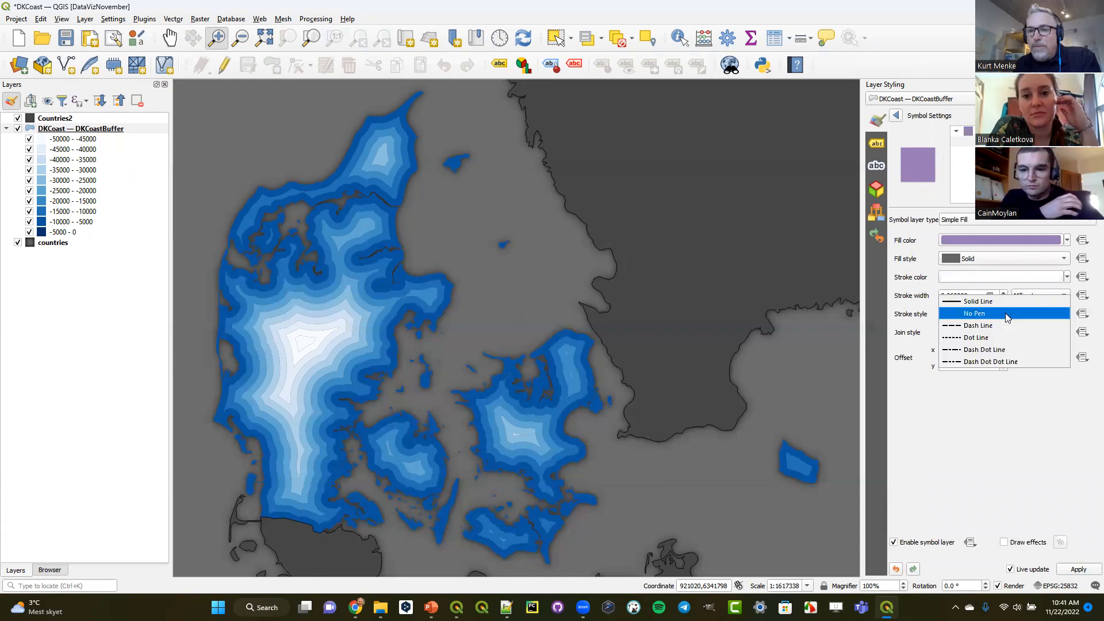
pyautogui.click(1006, 304)
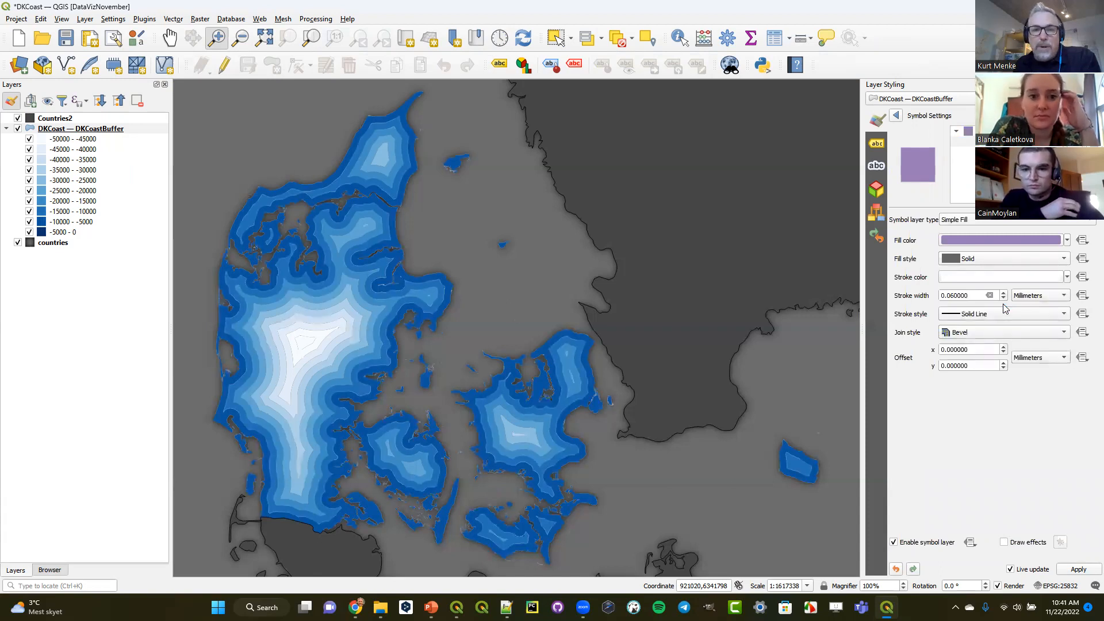
pyautogui.click(1006, 315)
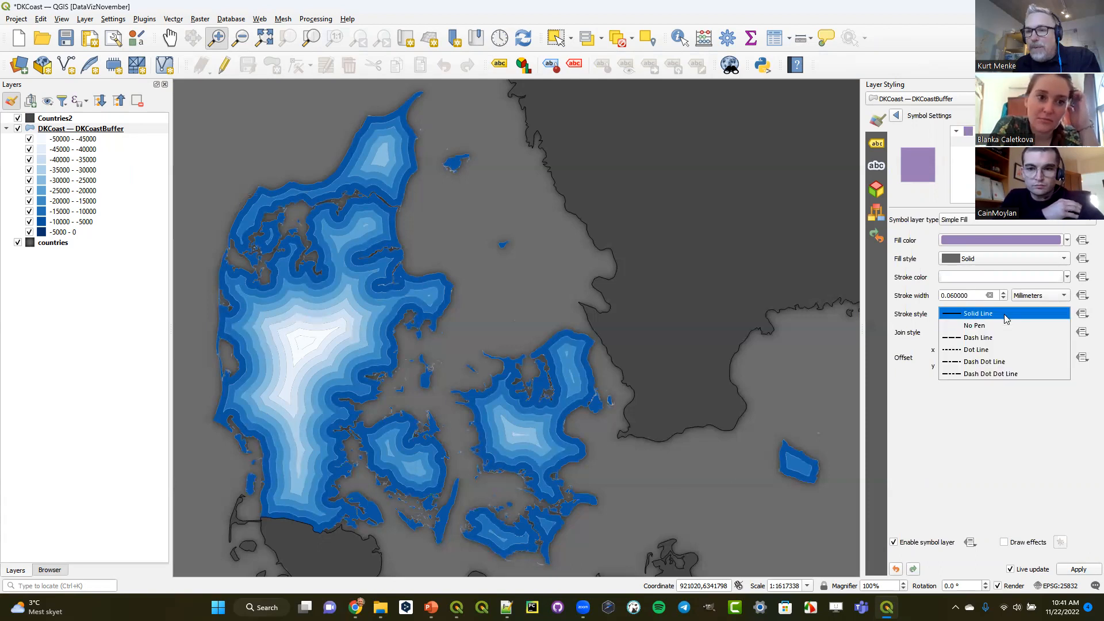
pyautogui.click(1008, 327)
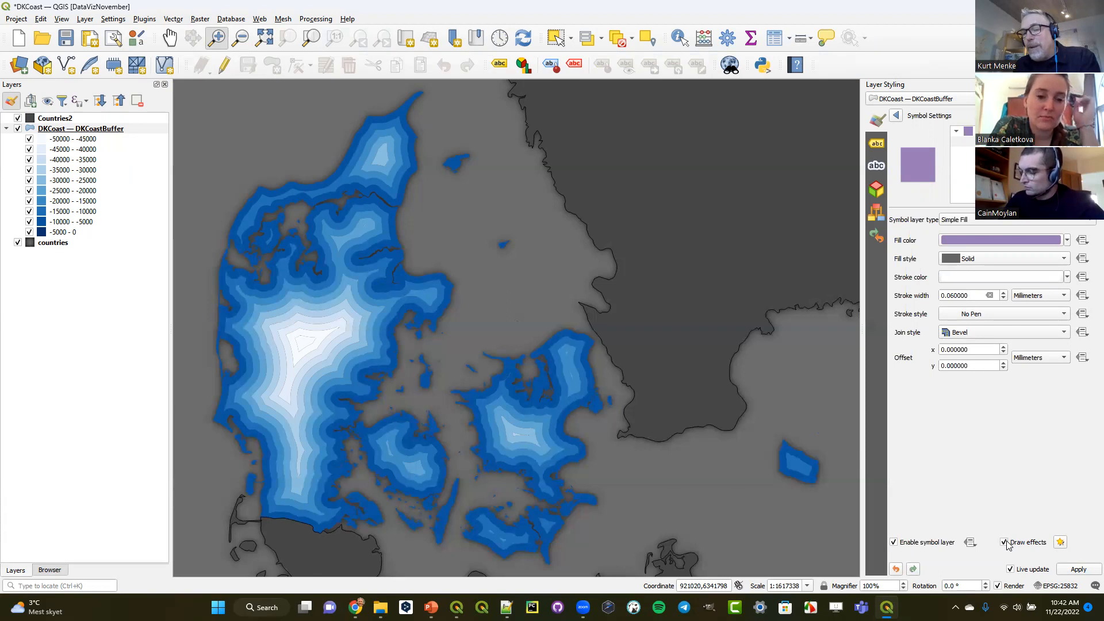
# - Enable draw effects on the Simple Fill symbol layer and turn on its Drop Shadow effect
pyautogui.click(1061, 542)
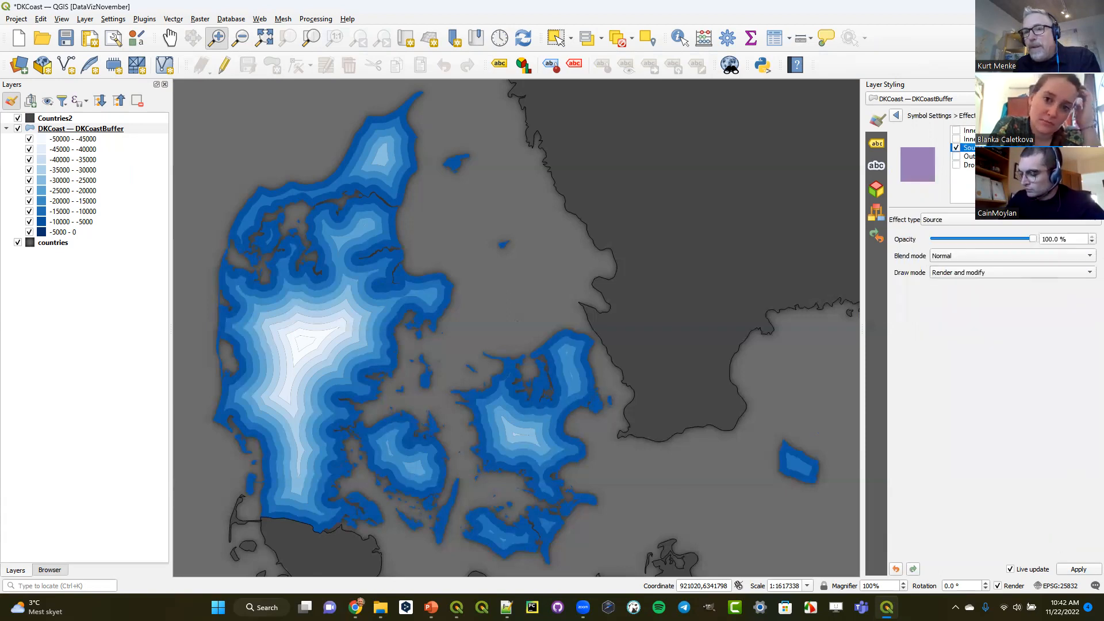
pyautogui.click(973, 165)
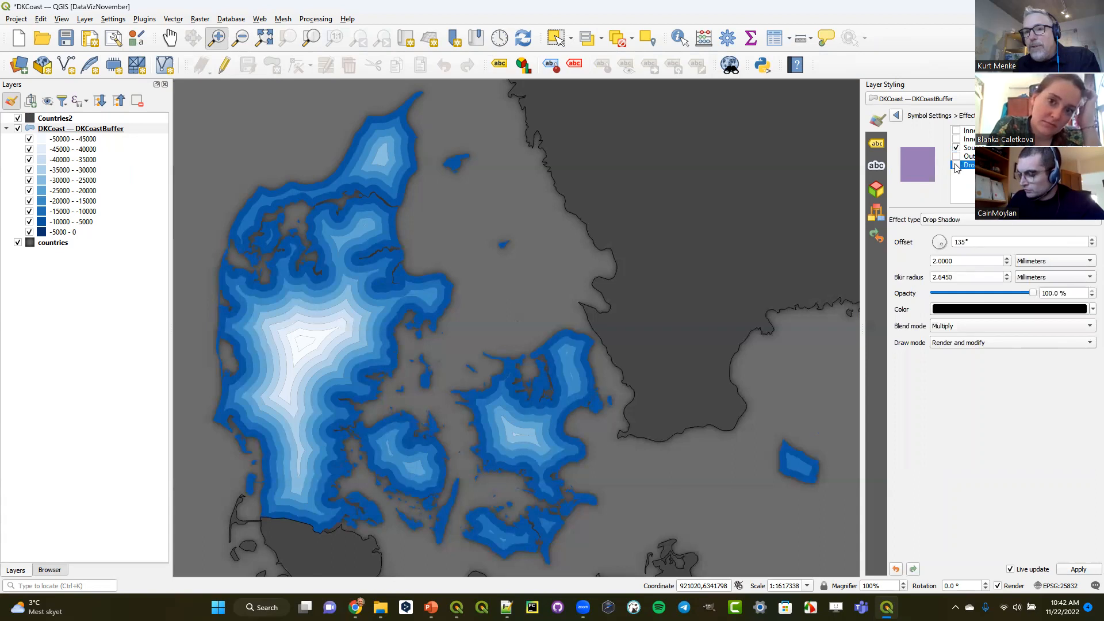
pyautogui.click(956, 165)
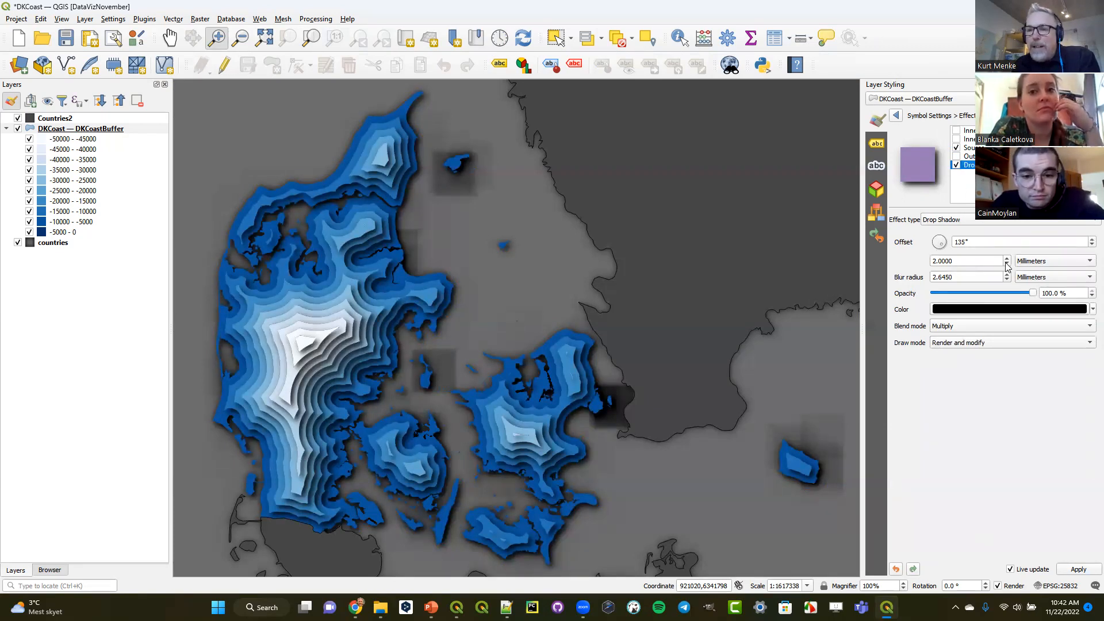
# - Reduce the drop shadow's offset distance to 0.6 mm
pyautogui.click(1006, 263)
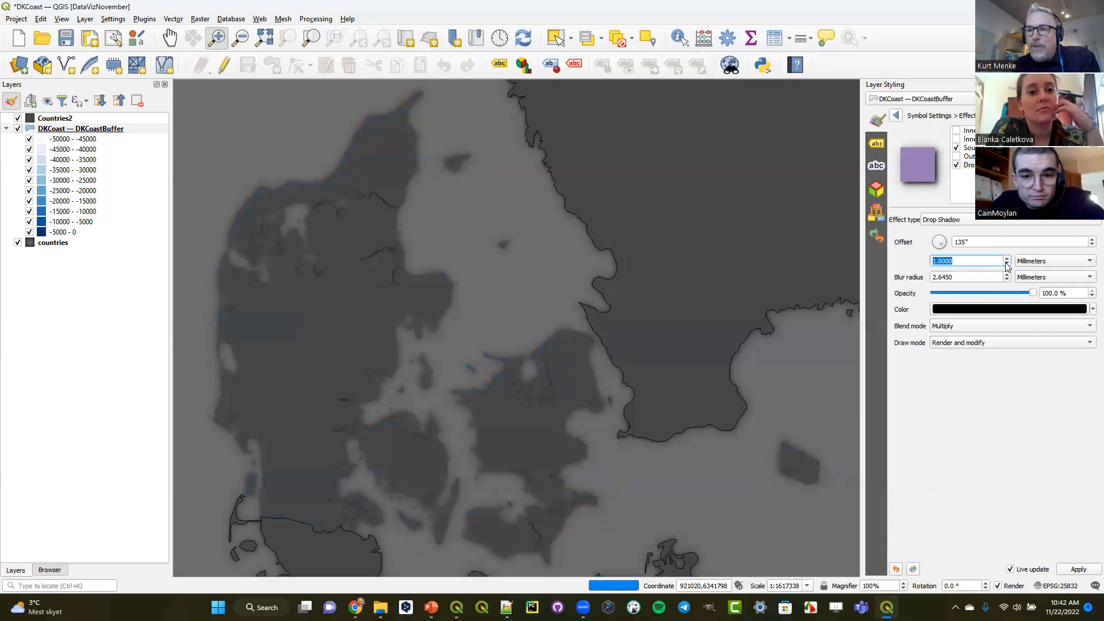
pyautogui.click(1006, 264)
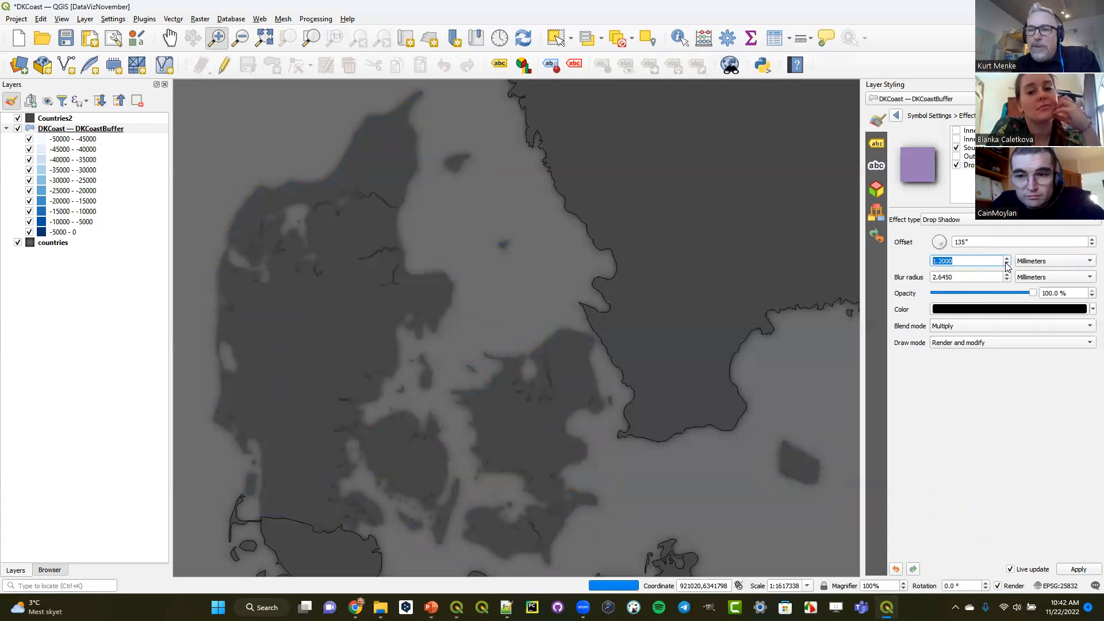
pyautogui.click(1006, 264)
pyautogui.click(1006, 264)
pyautogui.click(1007, 264)
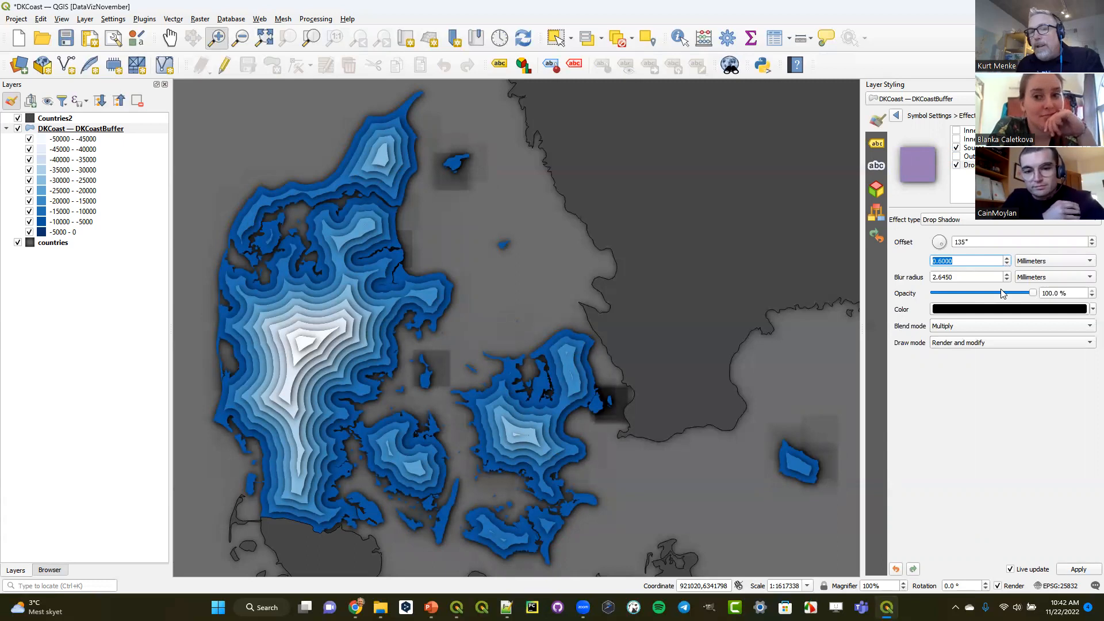
# - Reduce the drop shadow's blur radius to 0.645 mm
pyautogui.click(1007, 280)
pyautogui.click(1007, 280)
pyautogui.click(1007, 280)
pyautogui.click(1007, 280)
pyautogui.click(1007, 280)
pyautogui.click(1006, 280)
pyautogui.click(1007, 280)
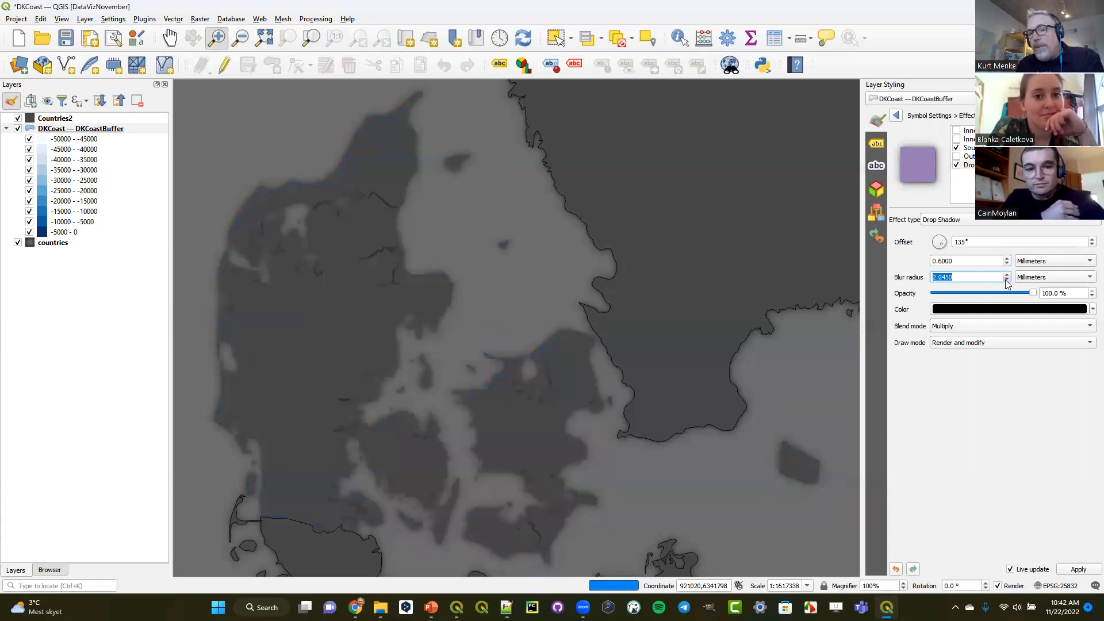
pyautogui.click(1007, 280)
pyautogui.click(1007, 280)
pyautogui.click(1007, 280)
pyautogui.click(1007, 280)
pyautogui.click(1007, 280)
pyautogui.click(1007, 280)
pyautogui.click(1007, 280)
pyautogui.click(1007, 280)
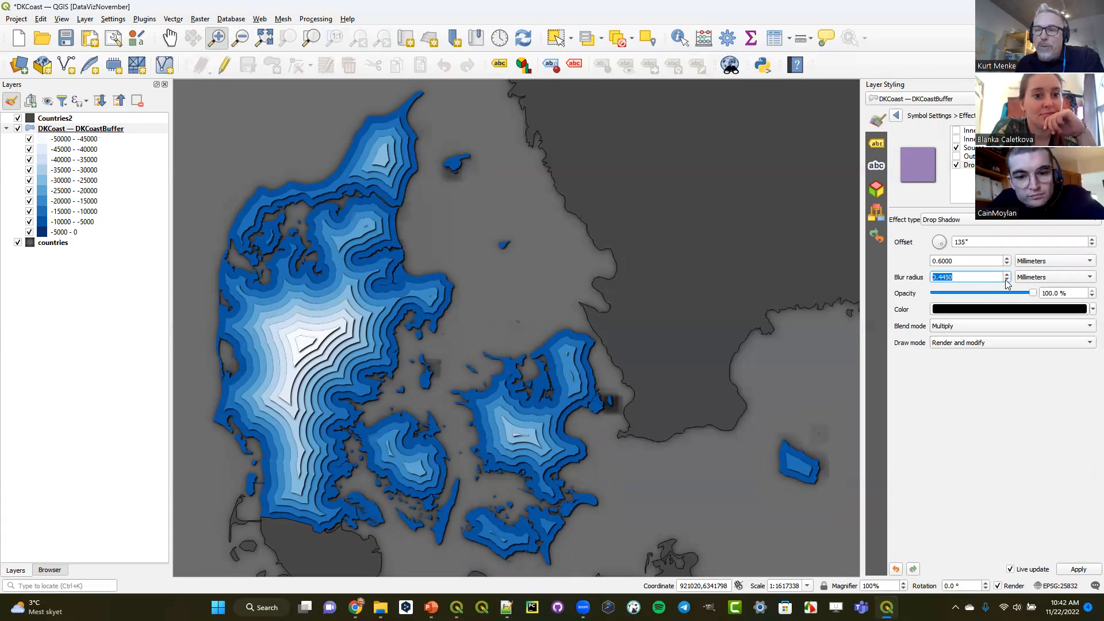
pyautogui.click(1007, 276)
pyautogui.click(1006, 275)
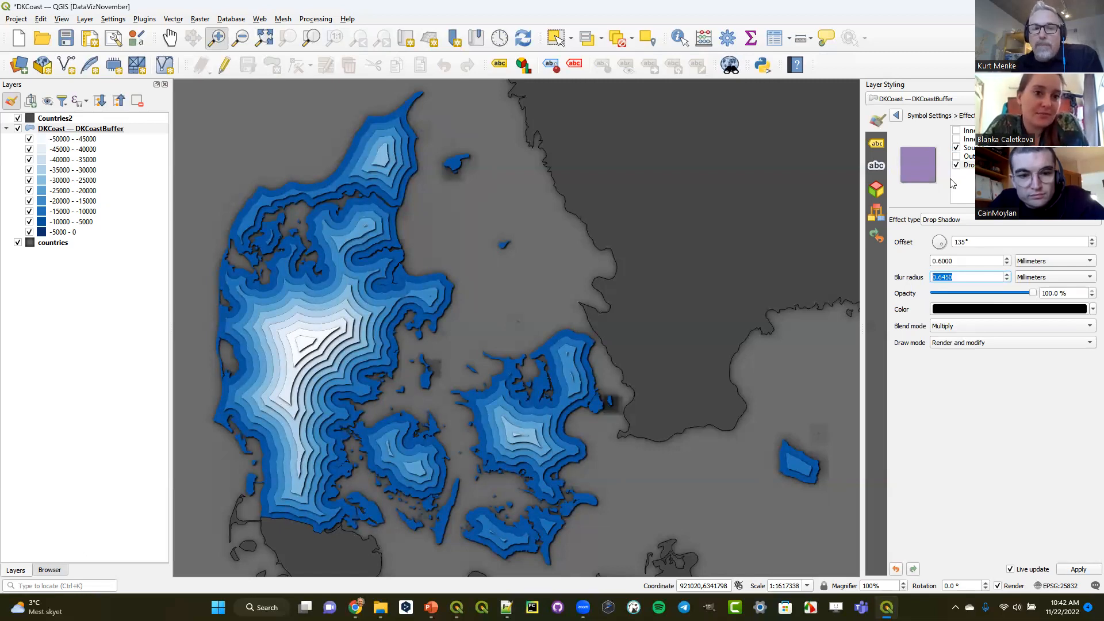
# - Try an Inner Shadow on the buffer fill in place of the Drop Shadow, and turn the Drop Shadow back on
pyautogui.click(957, 165)
pyautogui.click(956, 165)
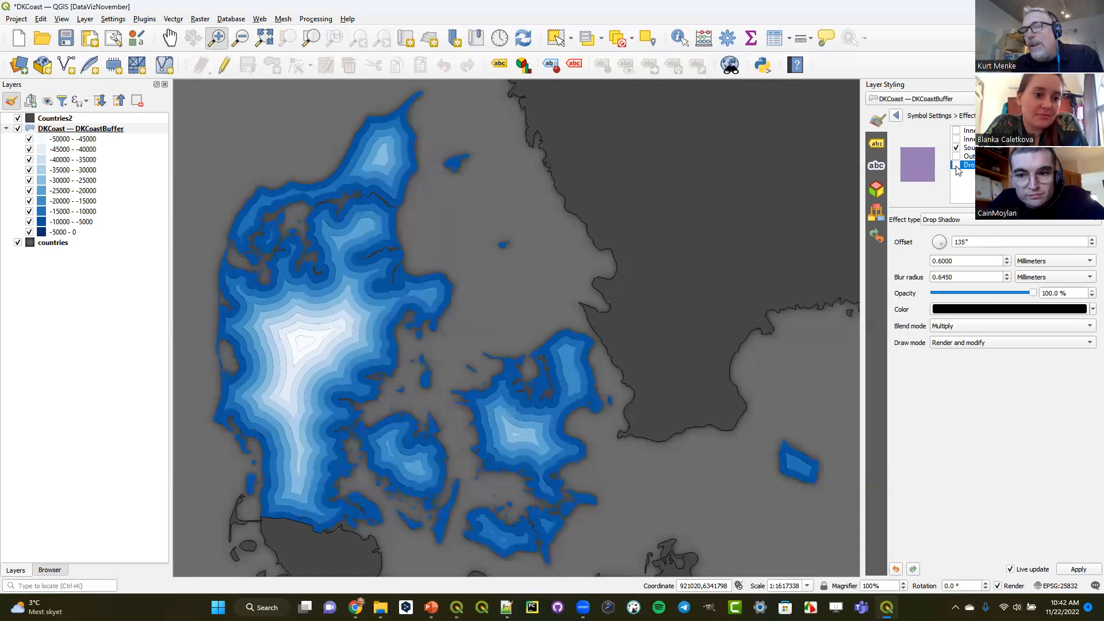
pyautogui.click(957, 139)
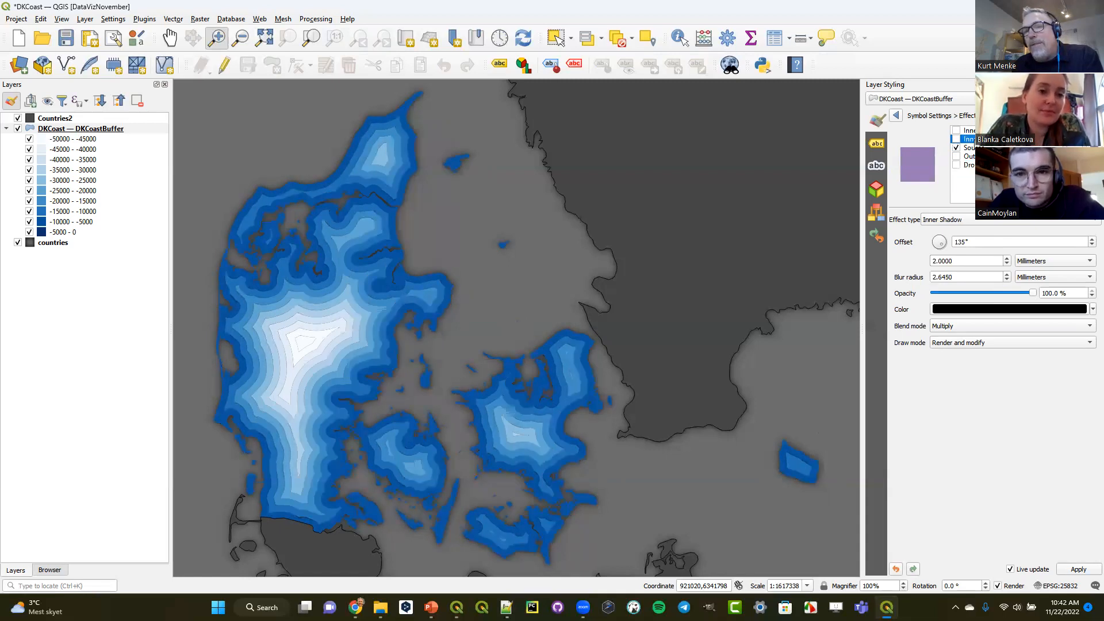
pyautogui.click(956, 139)
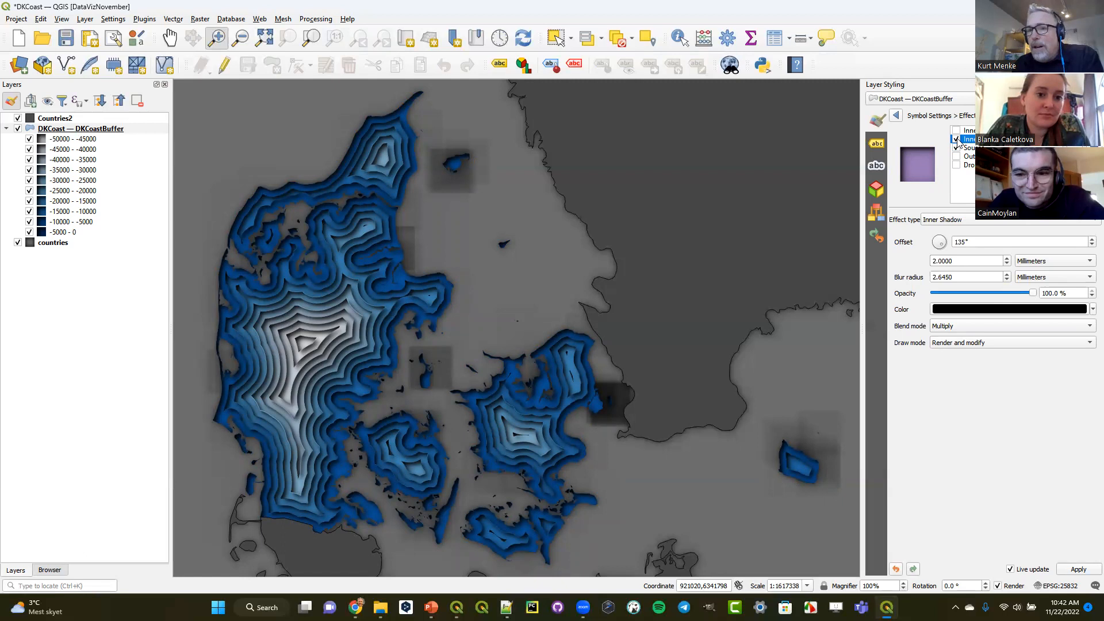
pyautogui.click(957, 140)
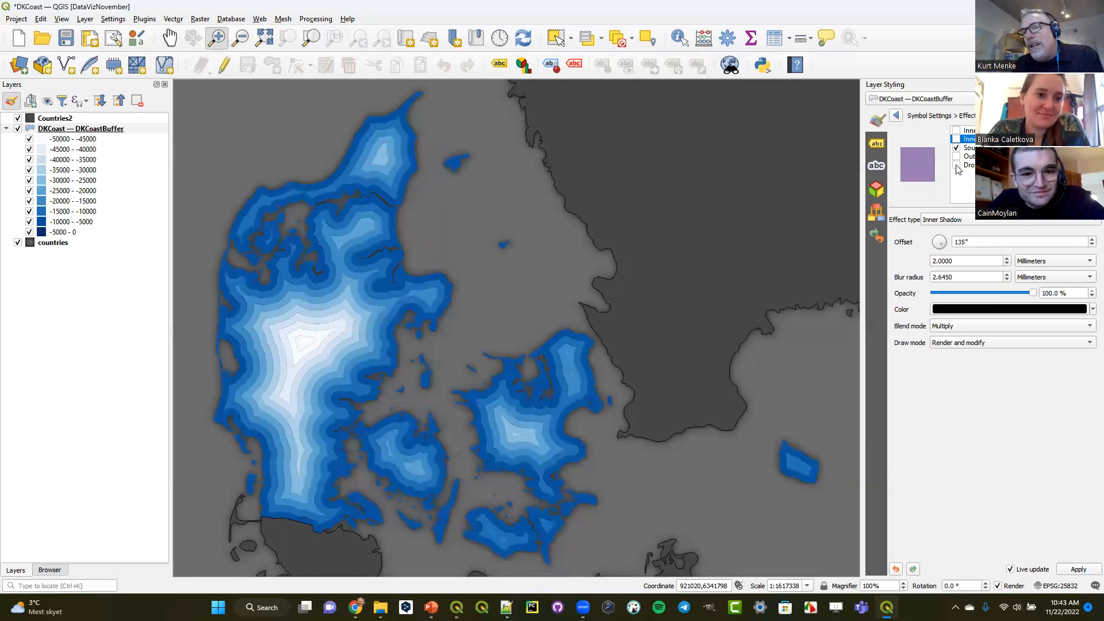
pyautogui.click(956, 165)
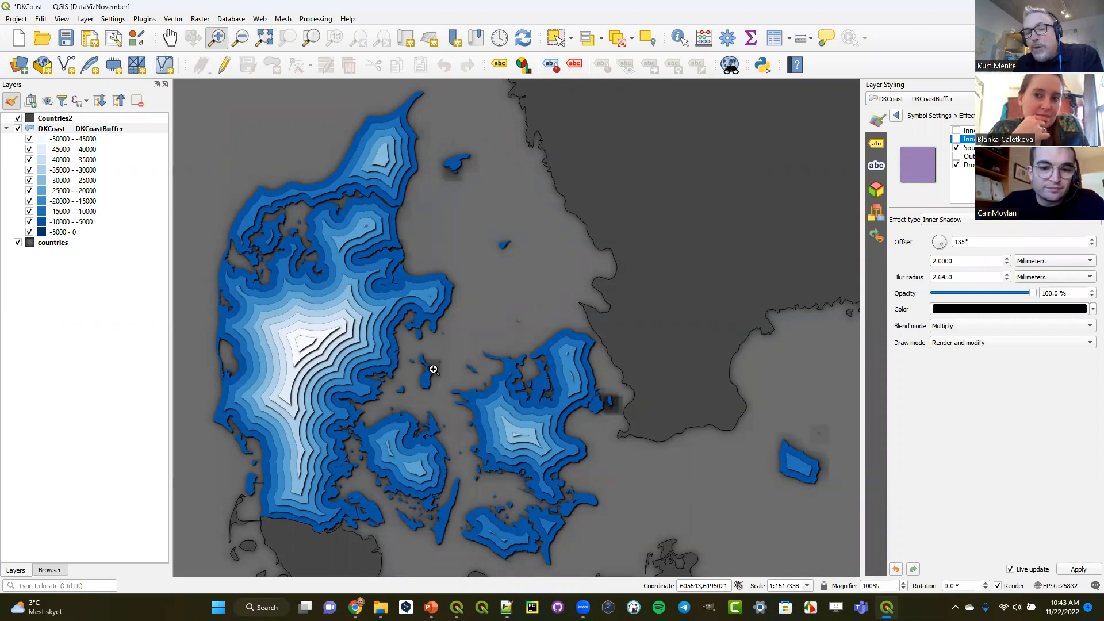
# - Open the existing print layout Layout 2 and delete the broken picture item beside the map of Denmark
pyautogui.click(16, 18)
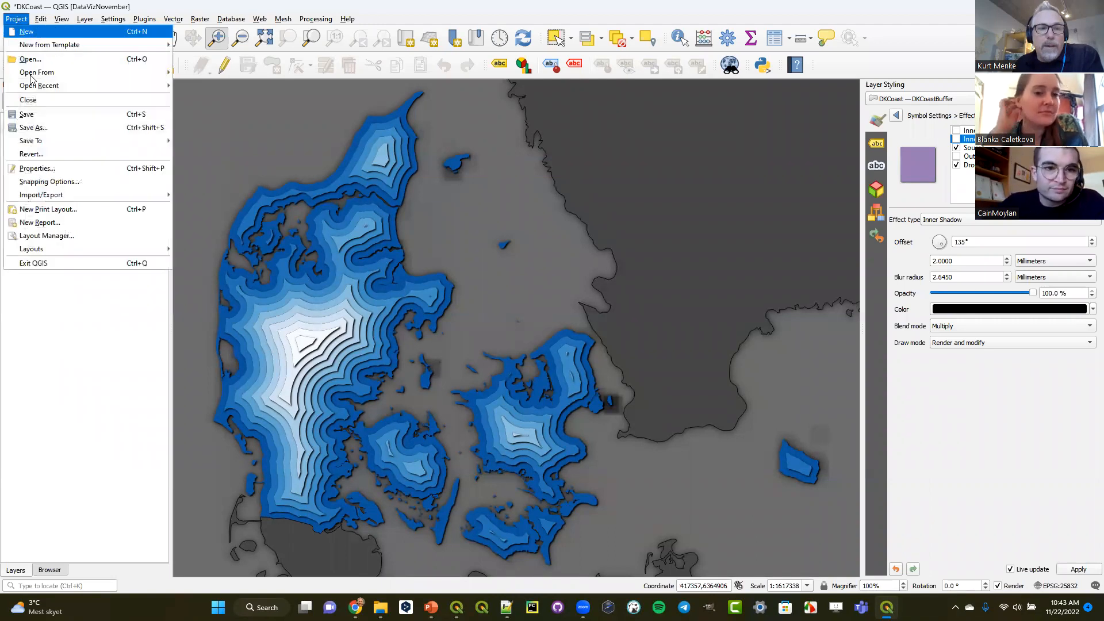
pyautogui.moveTo(157, 254)
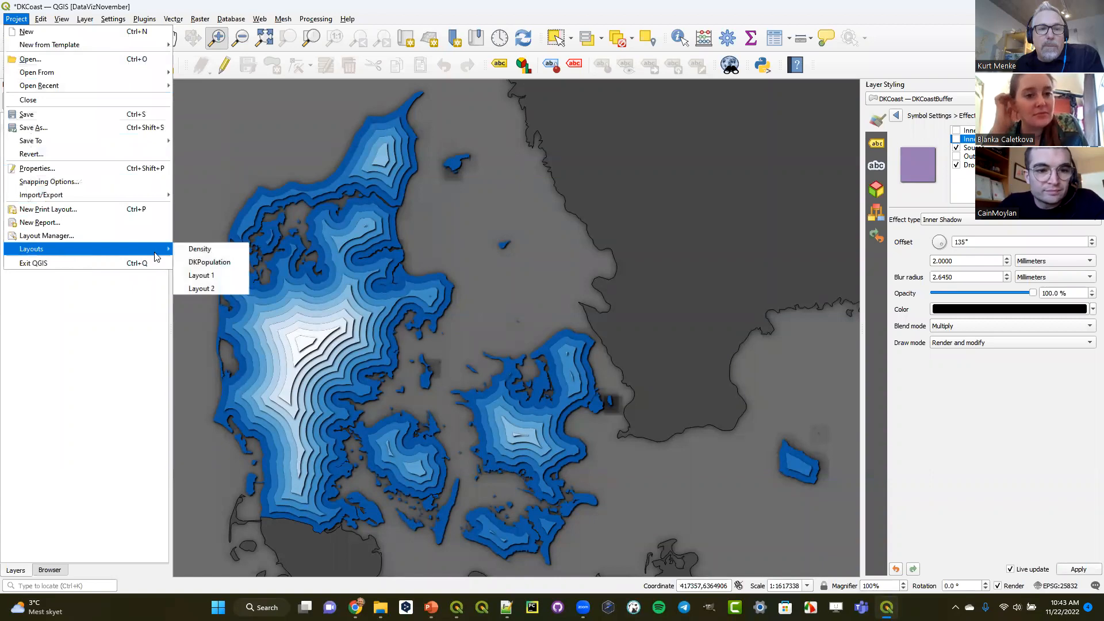
pyautogui.click(199, 289)
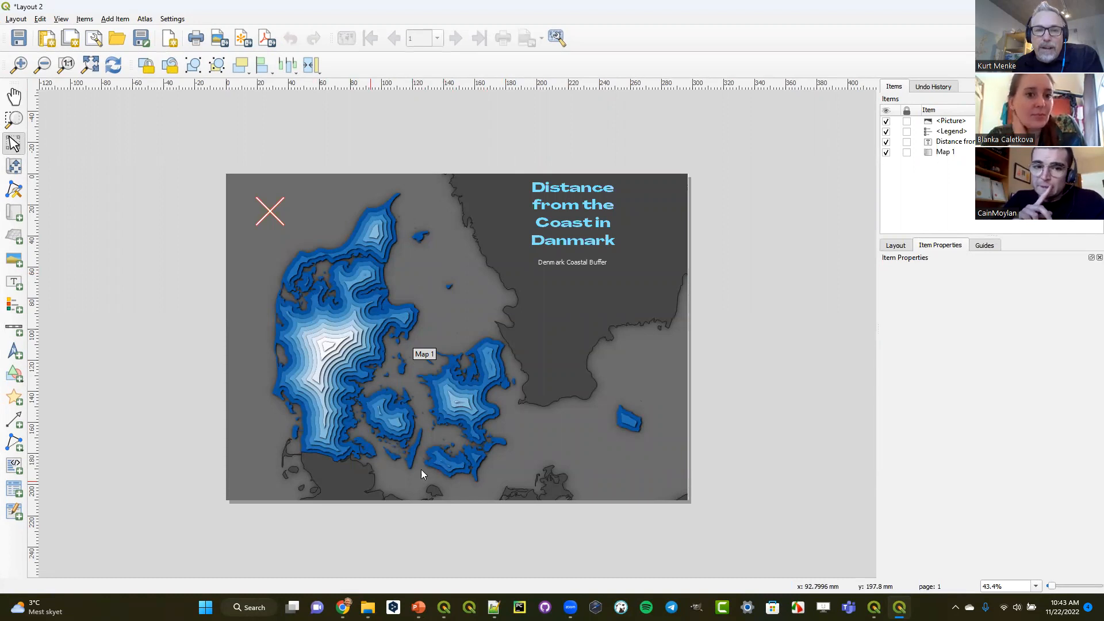
pyautogui.click(270, 211)
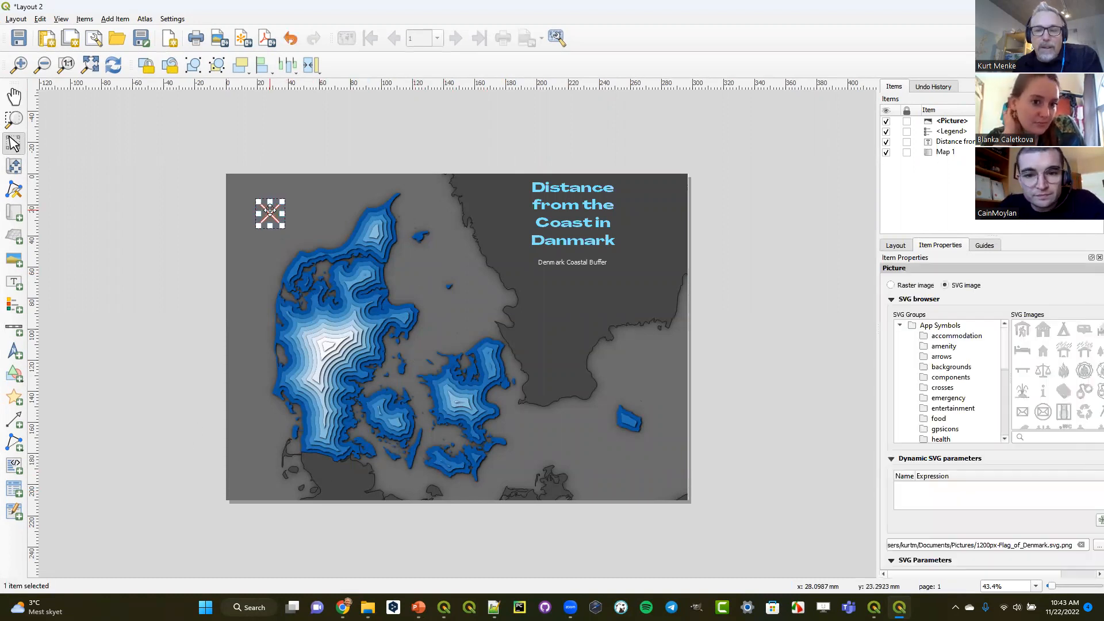
pyautogui.press('Delete')
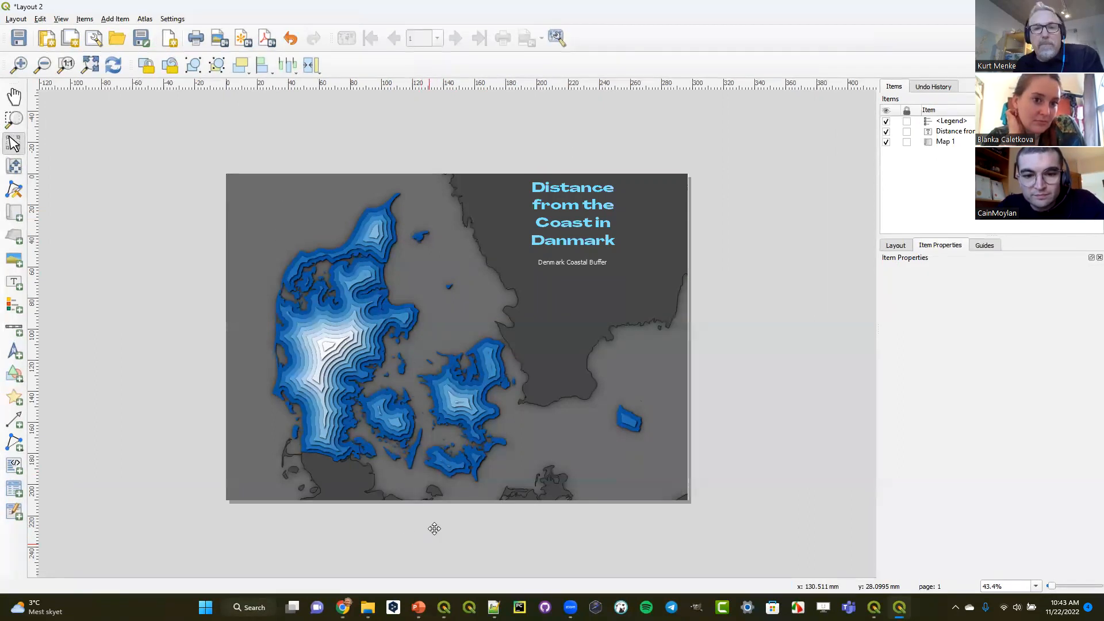
# - Leave the layout and switch to the PowerPoint presentation DataVisualizationwithQGIS_supporting_materials.pptx
pyautogui.hotkey('alt', 'Tab')
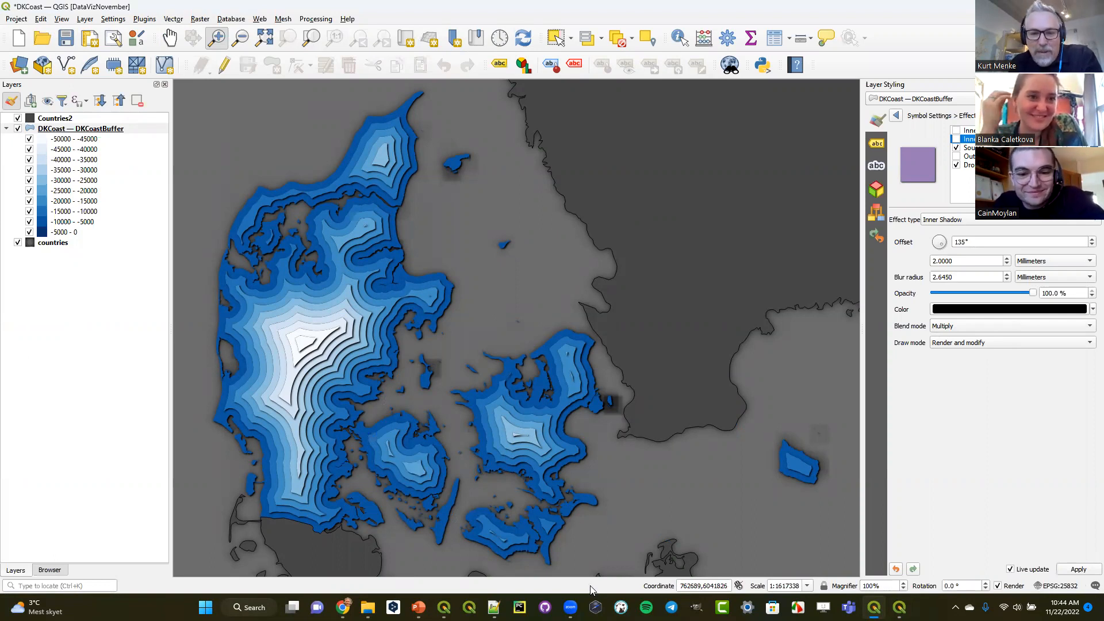
pyautogui.moveTo(419, 607)
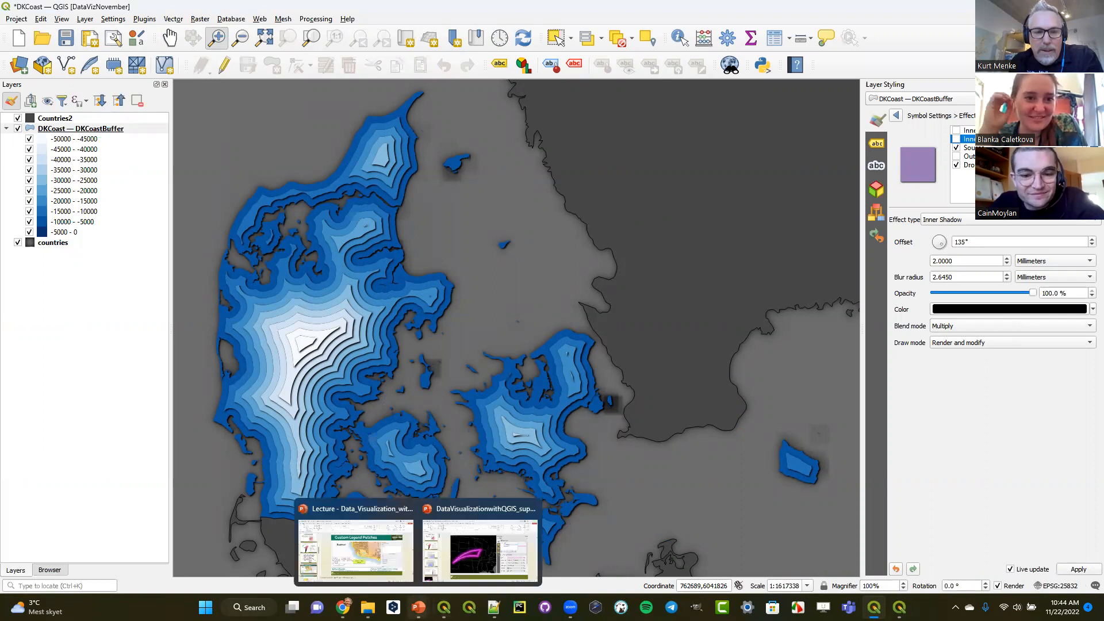
pyautogui.click(474, 541)
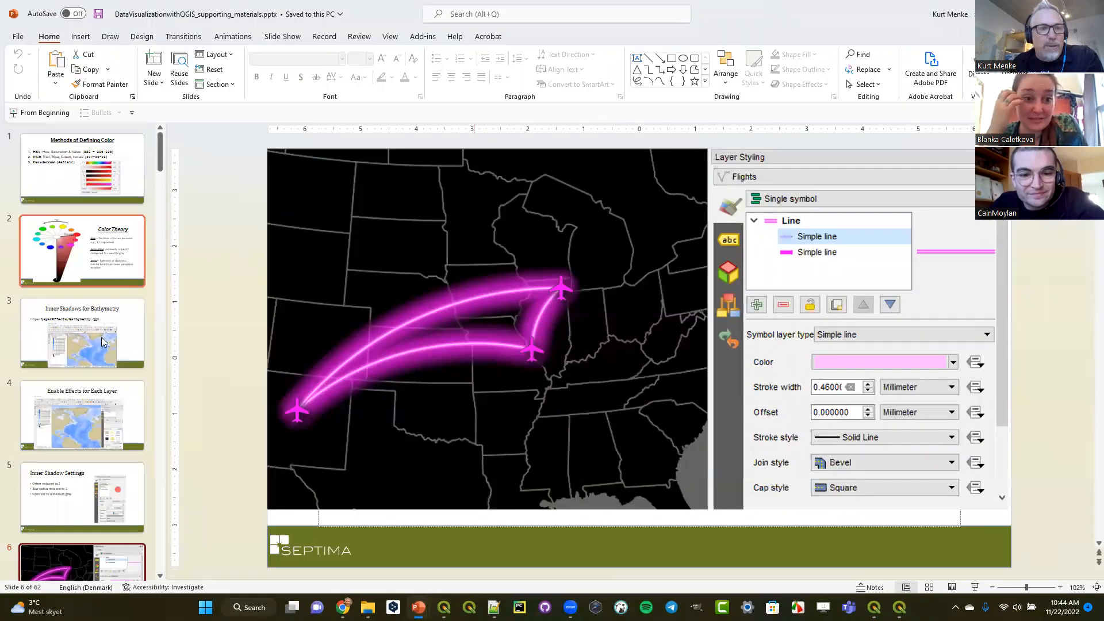
pyautogui.click(978, 589)
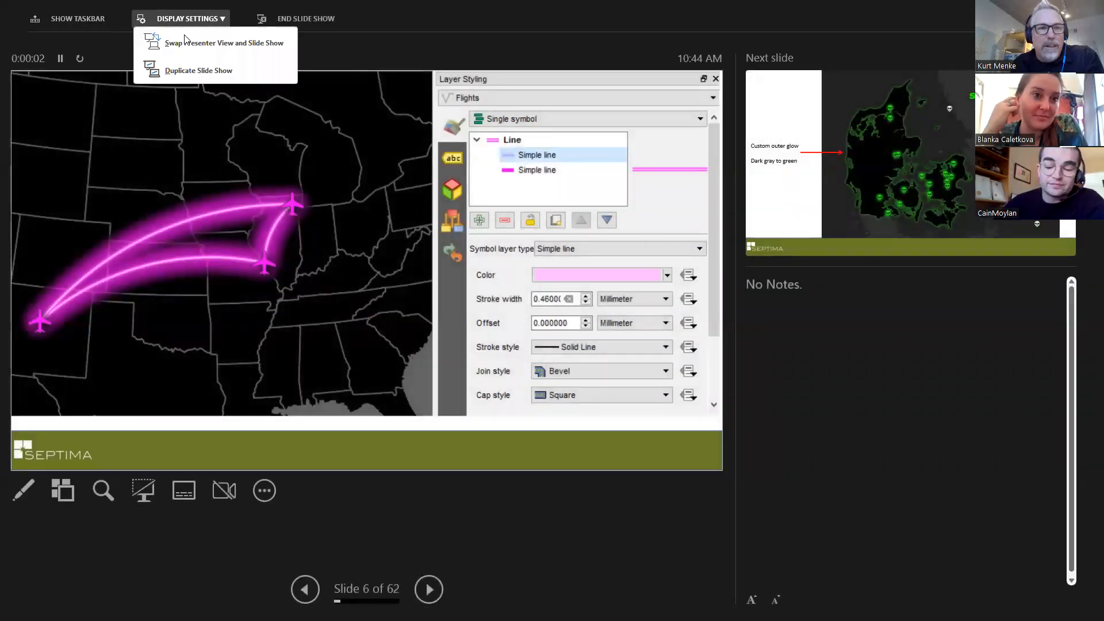
pyautogui.click(175, 70)
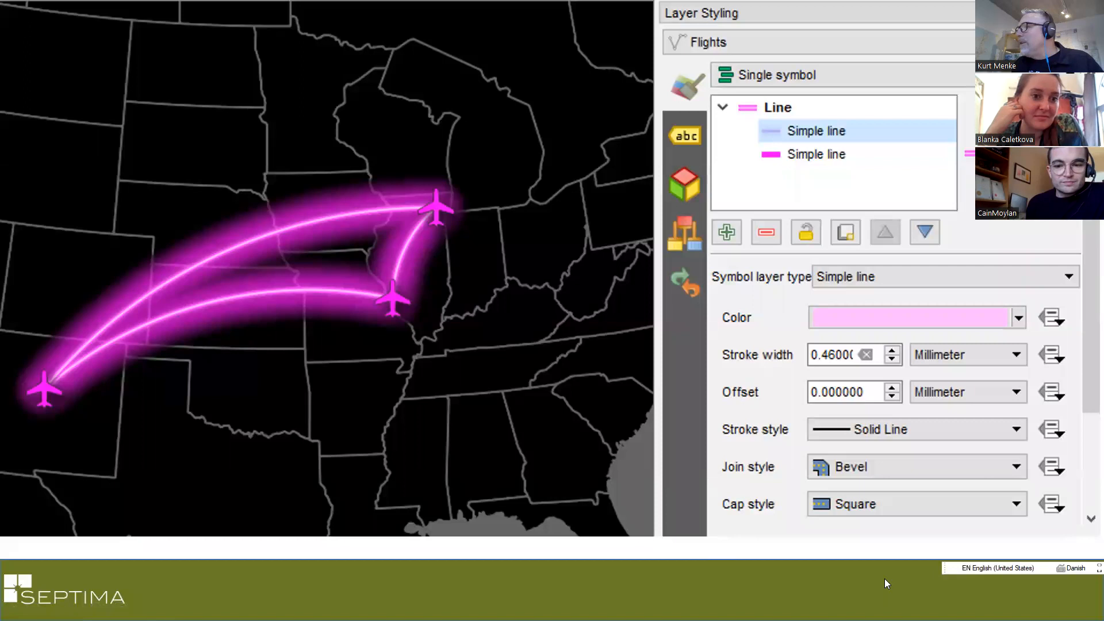
pyautogui.press('Escape')
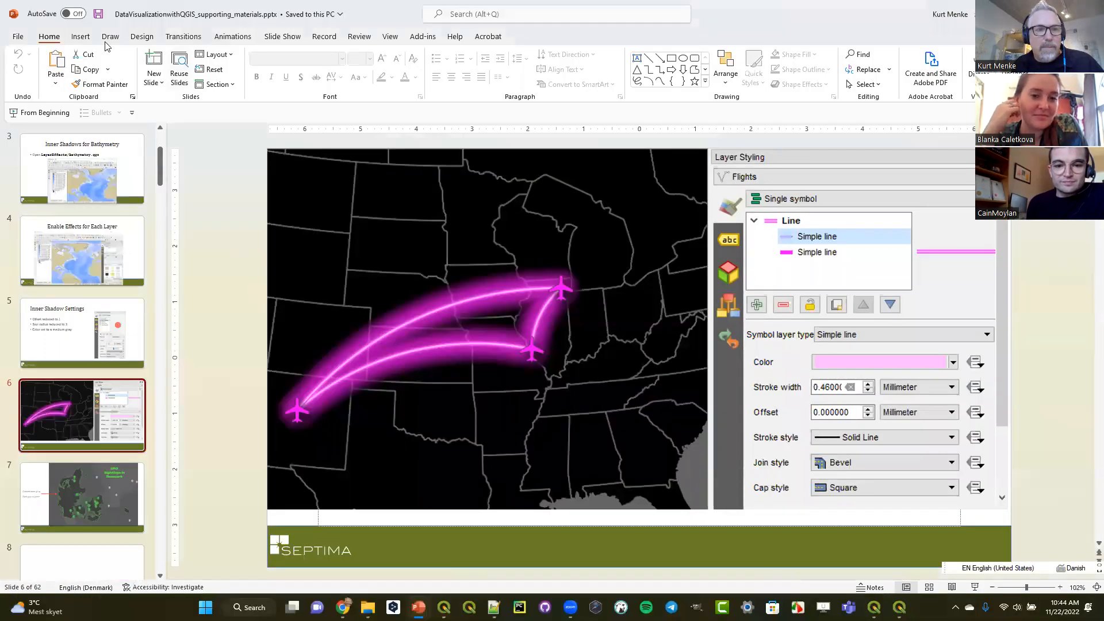
# - Present from the glowing flight lines slide with Presenter View and Slide Show swapped, and advance to the UFO Sightings in Denmark slide
pyautogui.click(975, 587)
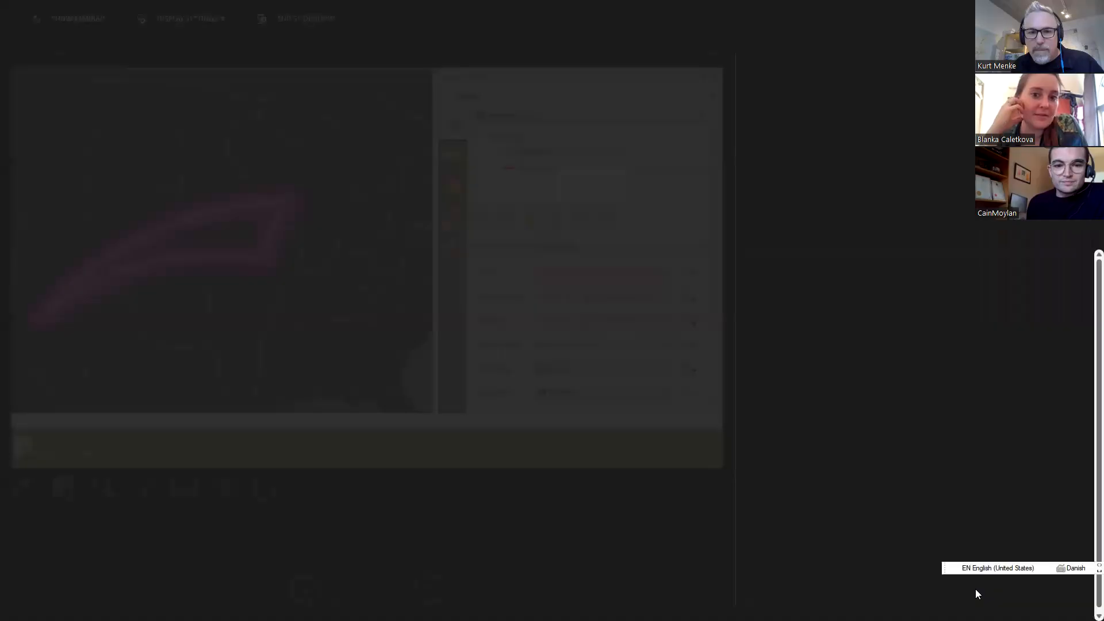
pyautogui.click(215, 19)
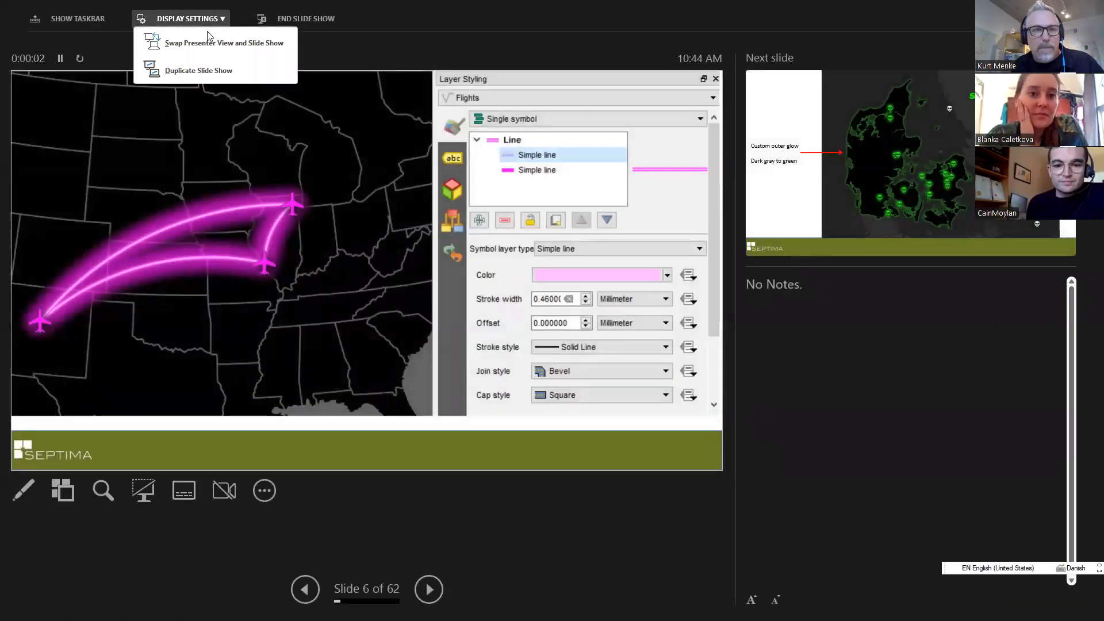
pyautogui.click(204, 44)
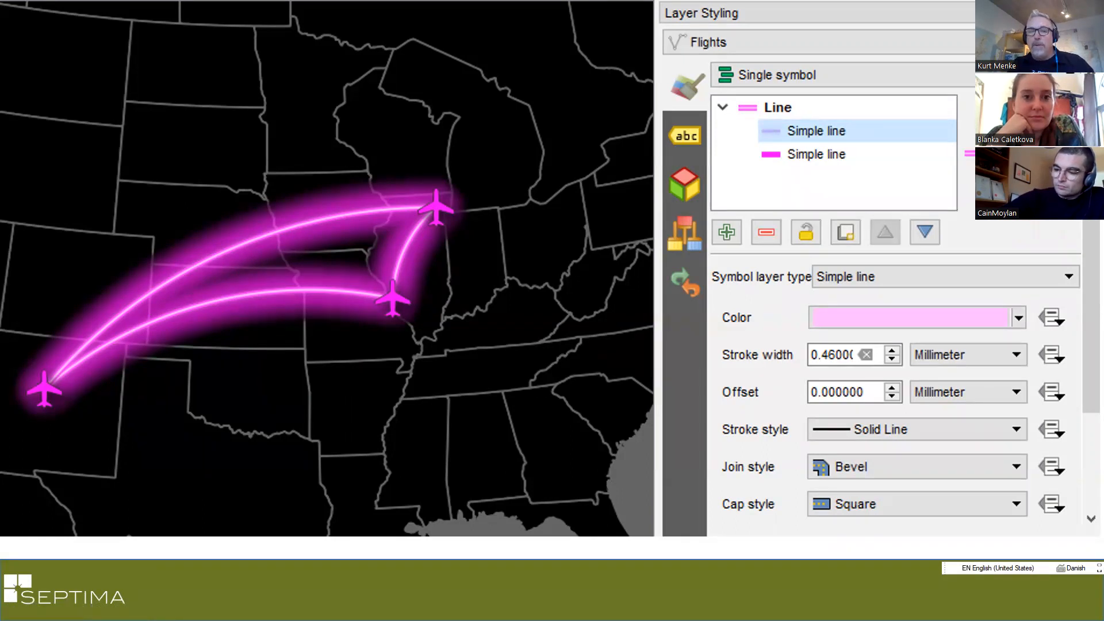
pyautogui.press('Right')
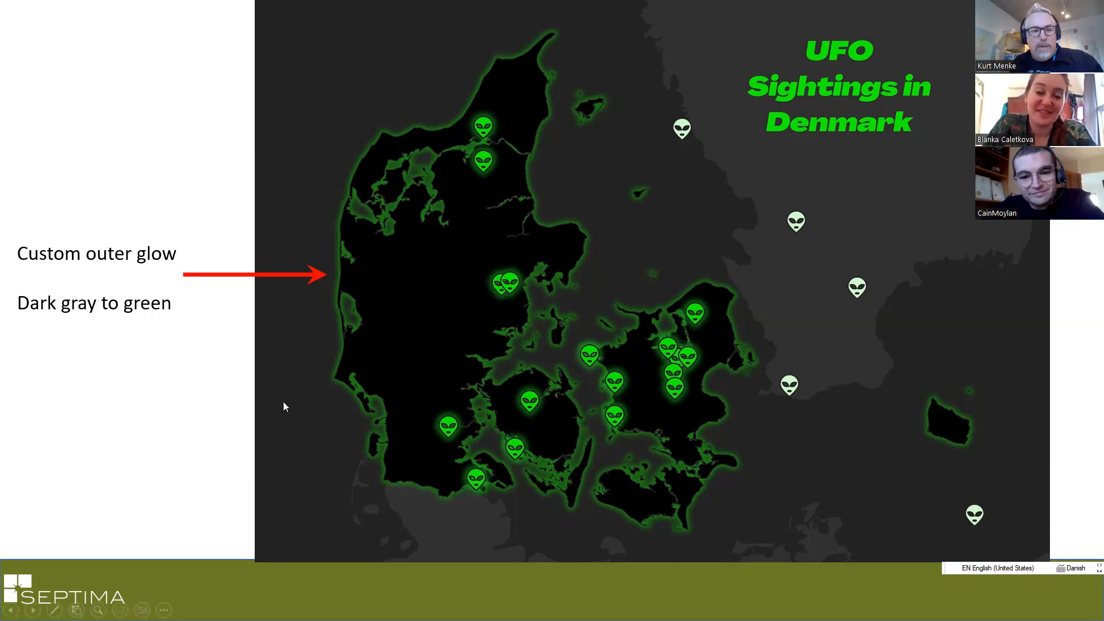
# - End the slide show on the UFO Sightings in Denmark slide and switch back to the DKCoast project in QGIS
pyautogui.press('Escape')
pyautogui.scroll(-1, 119, 508)
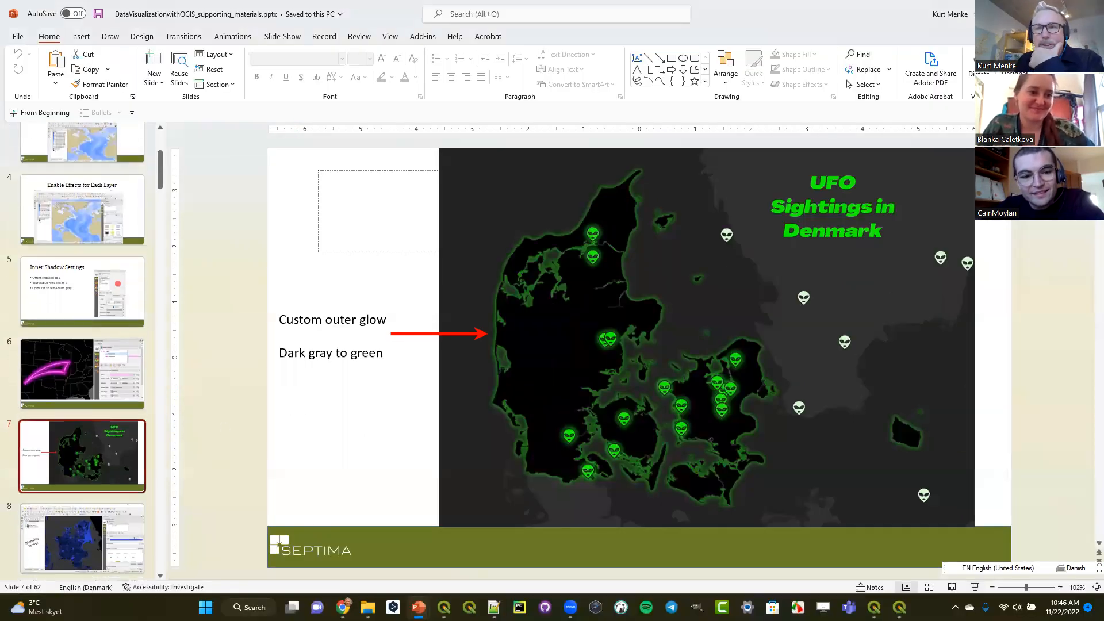
pyautogui.hotkey('alt', 'Tab')
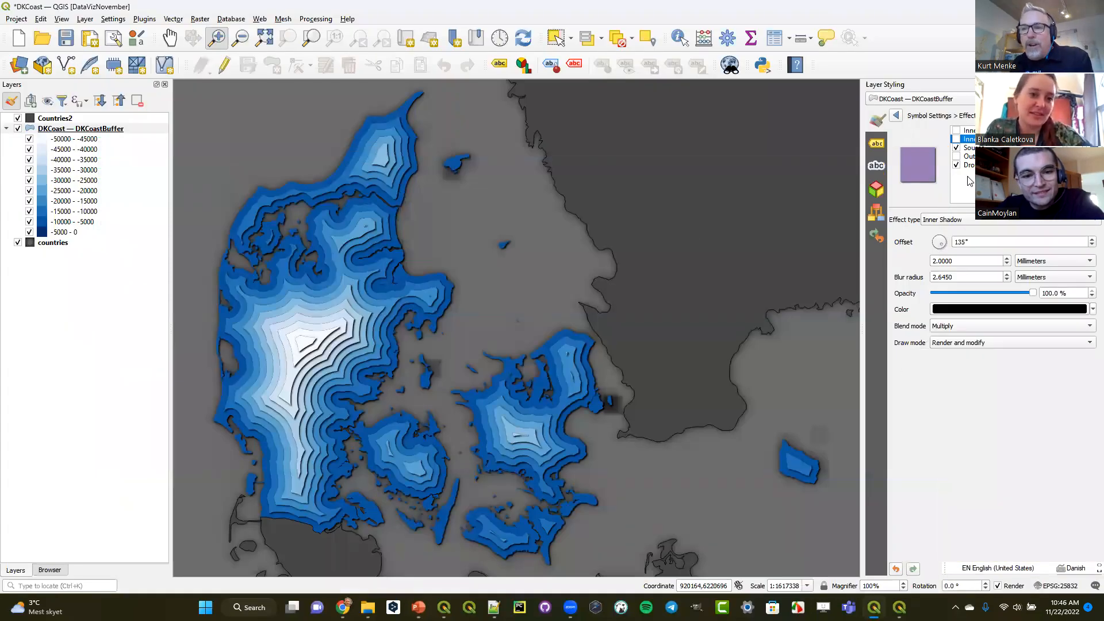
# - Choose Color ramp for the buffer fill's Outer Glow, and check the UFO Sightings slide in PowerPoint before returning to QGIS
pyautogui.click(969, 156)
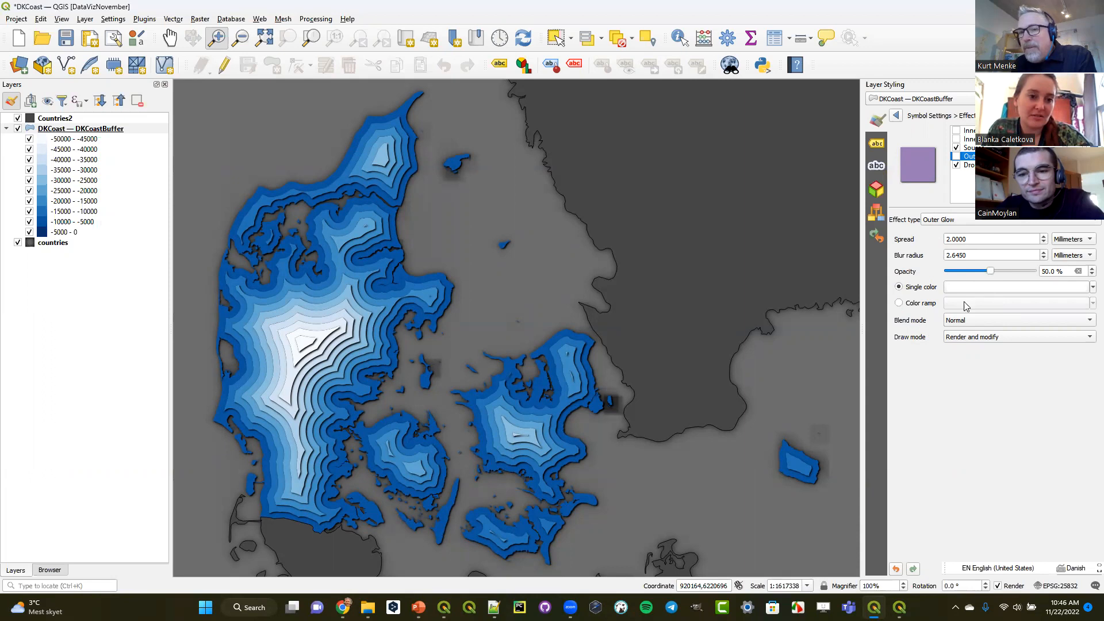
pyautogui.click(914, 303)
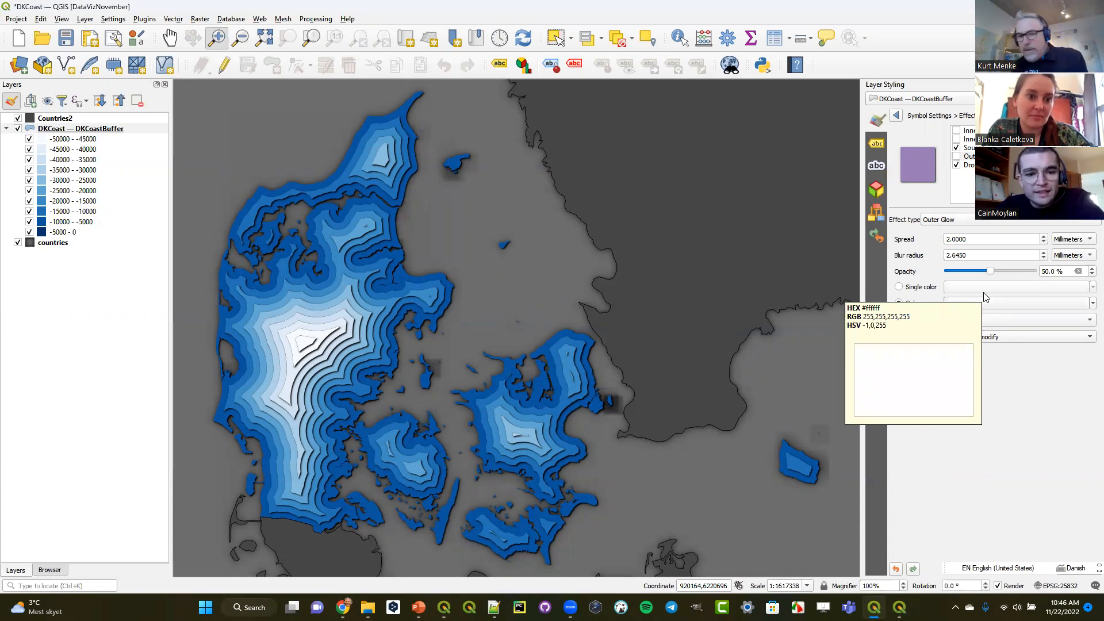
pyautogui.moveTo(418, 607)
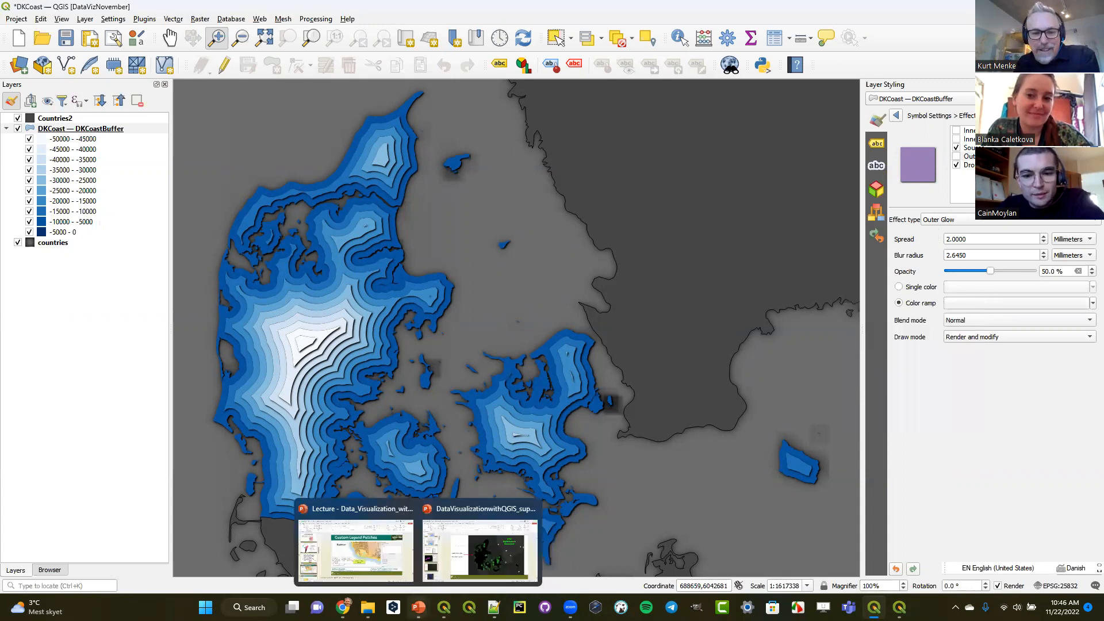
pyautogui.click(492, 566)
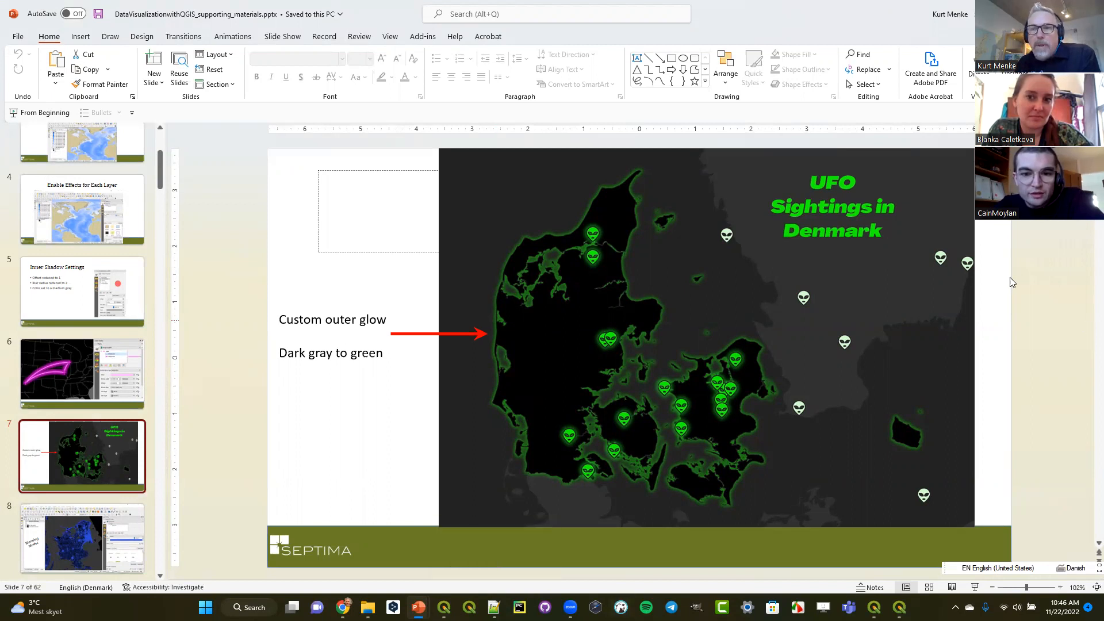
pyautogui.click(874, 607)
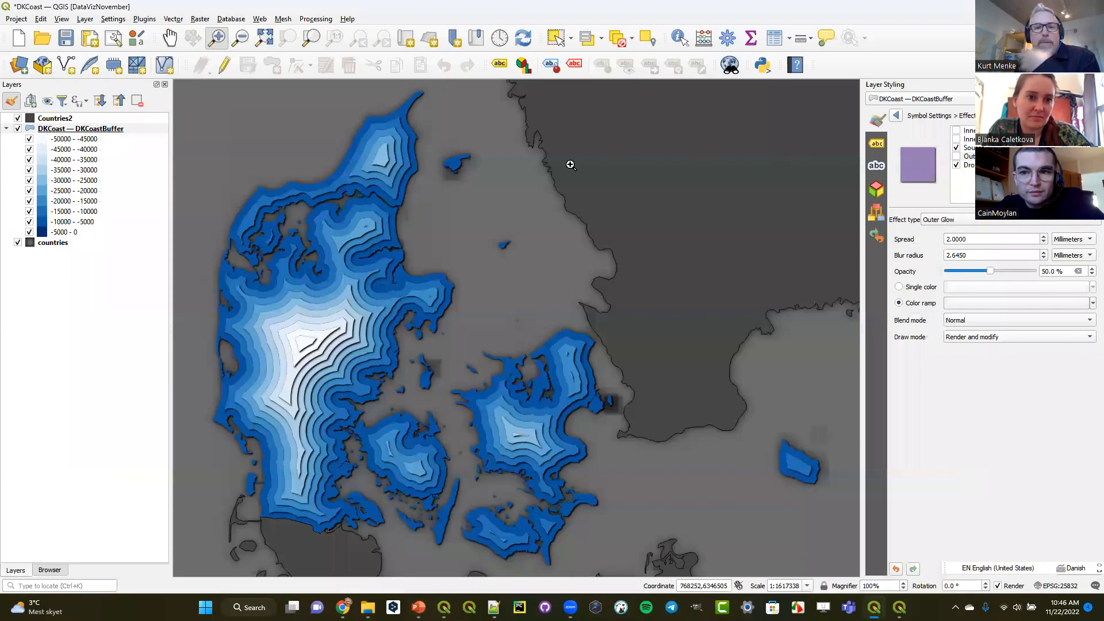
# - Try the DKCoastBuffer layer with the Single Symbol renderer in place of Graduated
pyautogui.click(80, 131)
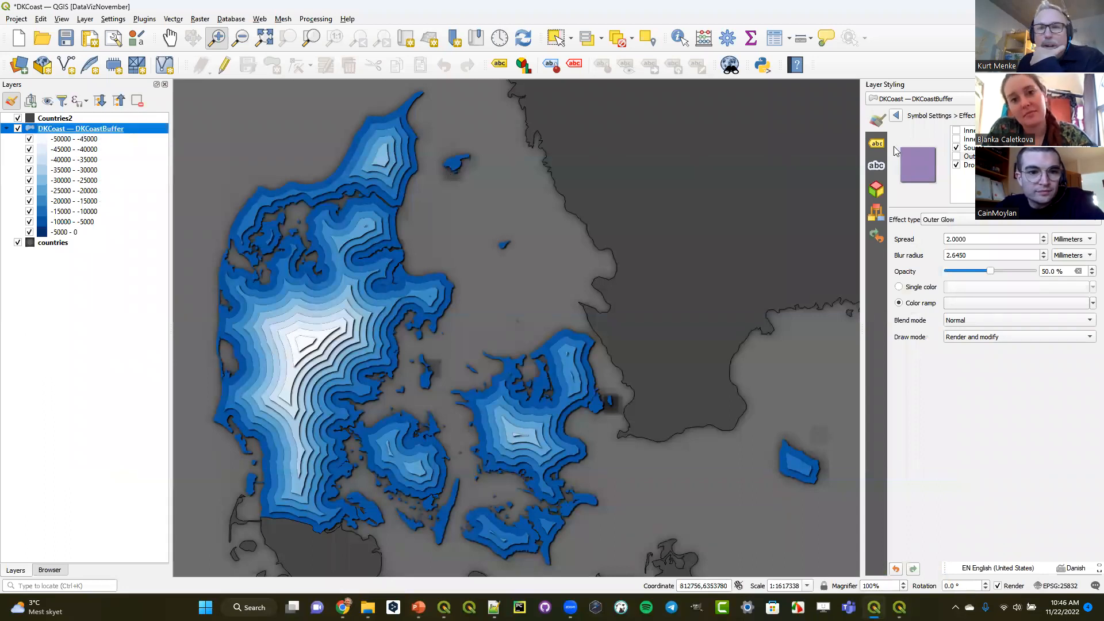
pyautogui.click(896, 115)
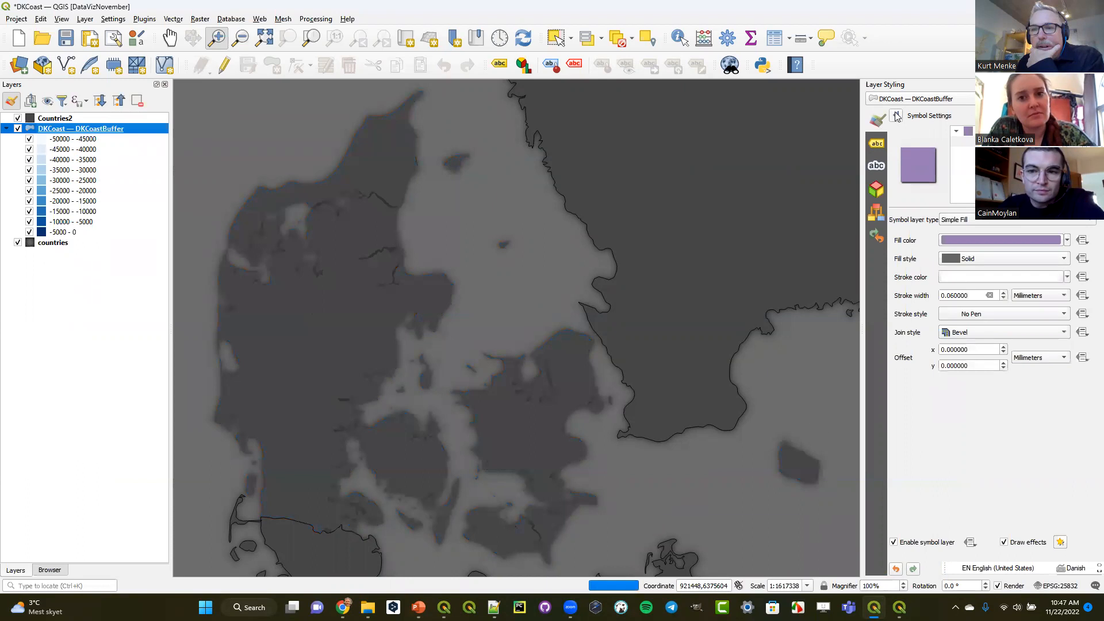
pyautogui.click(896, 116)
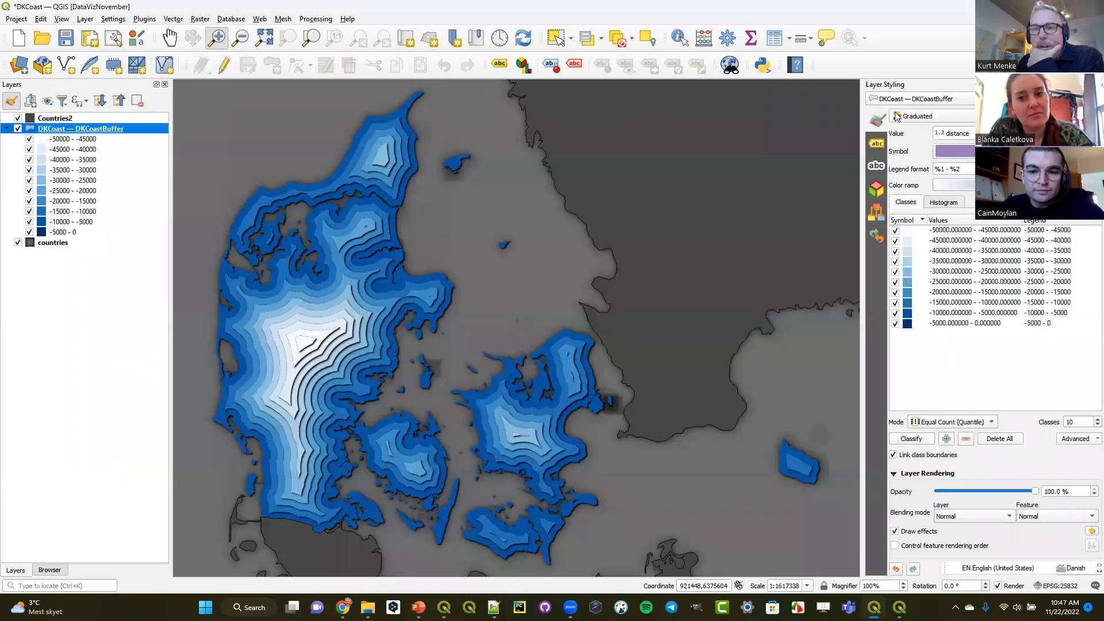
pyautogui.click(931, 118)
pyautogui.click(930, 92)
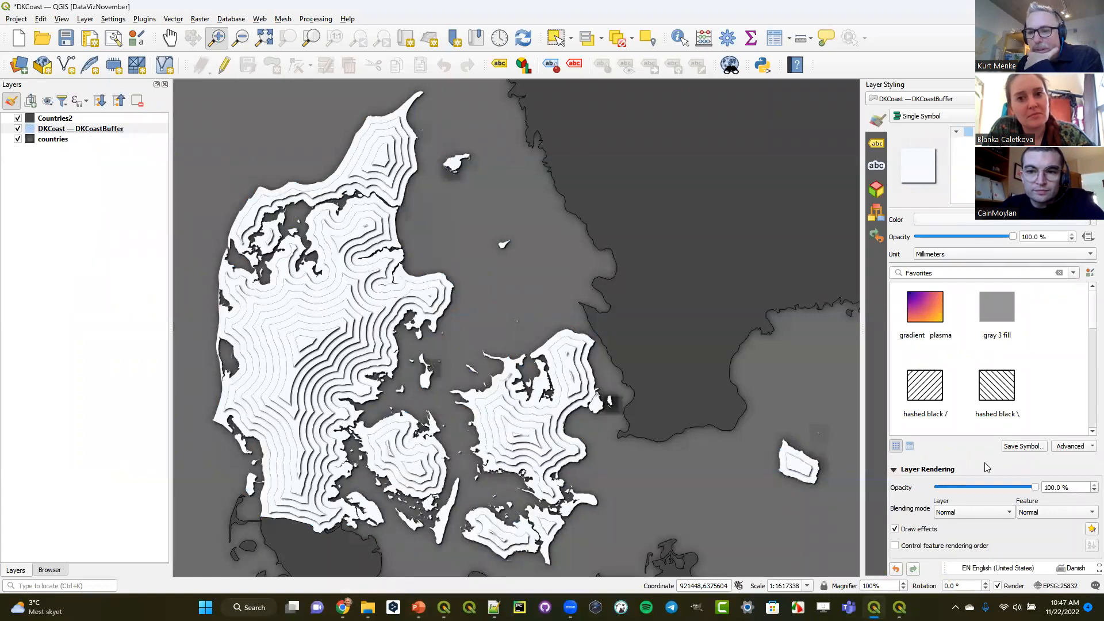
# - Try turning off the single-symbol layer's draw effects, and undo the style changes back to the Graduated renderer
pyautogui.click(984, 222)
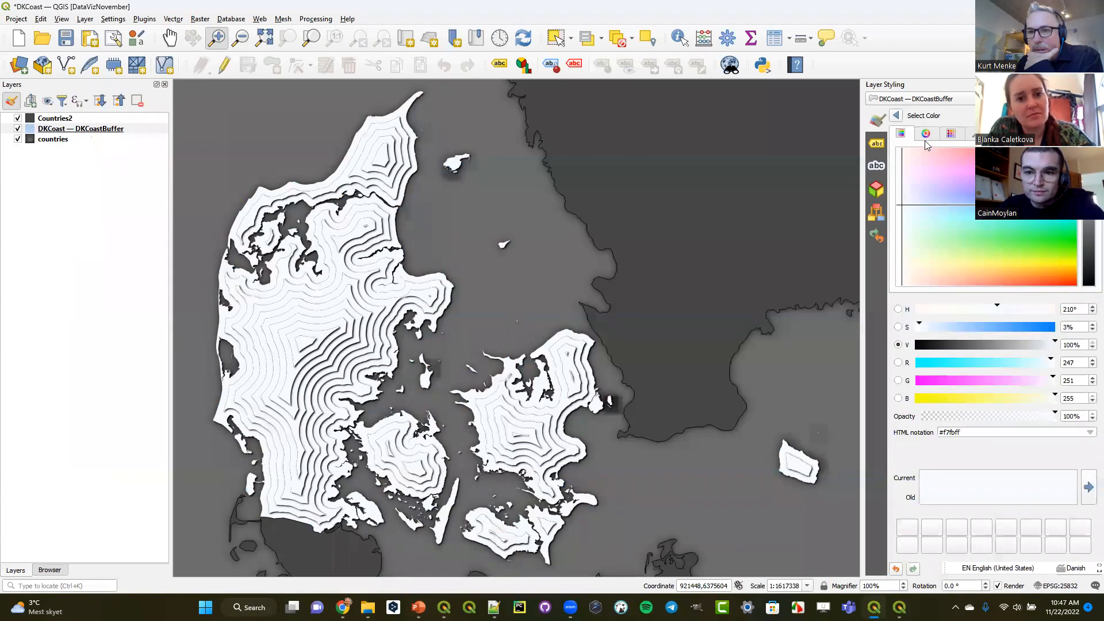
pyautogui.click(897, 116)
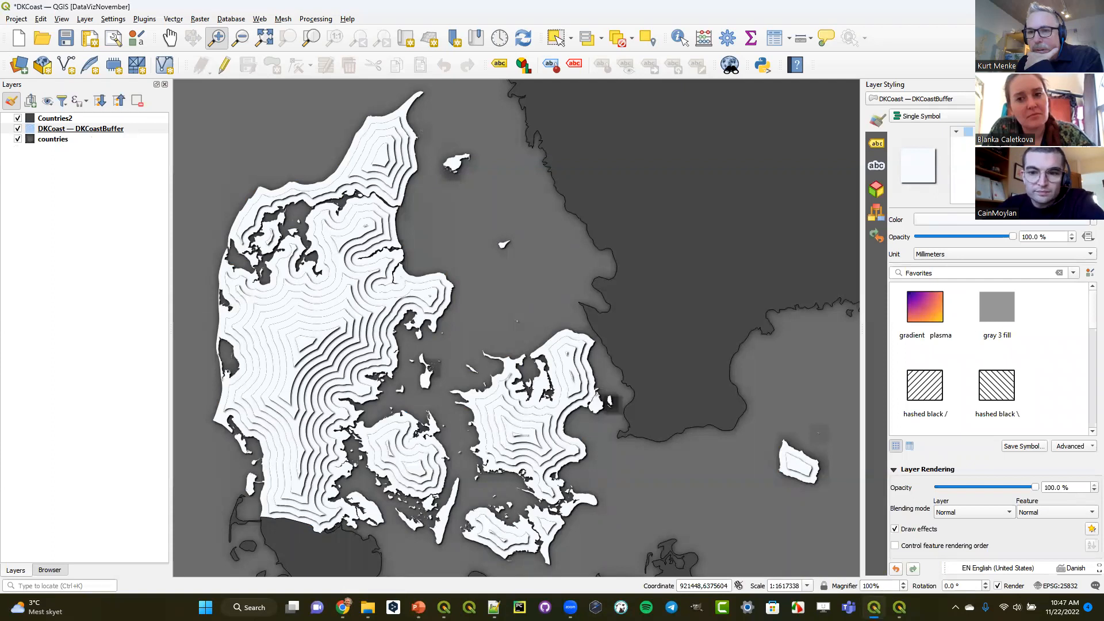
pyautogui.click(983, 138)
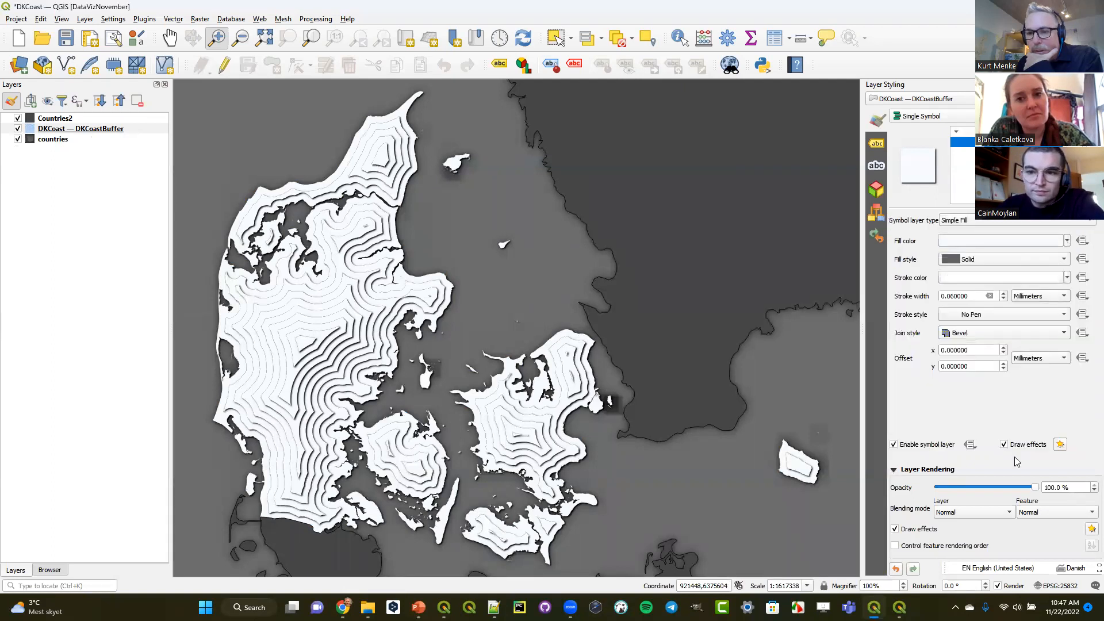
pyautogui.click(905, 533)
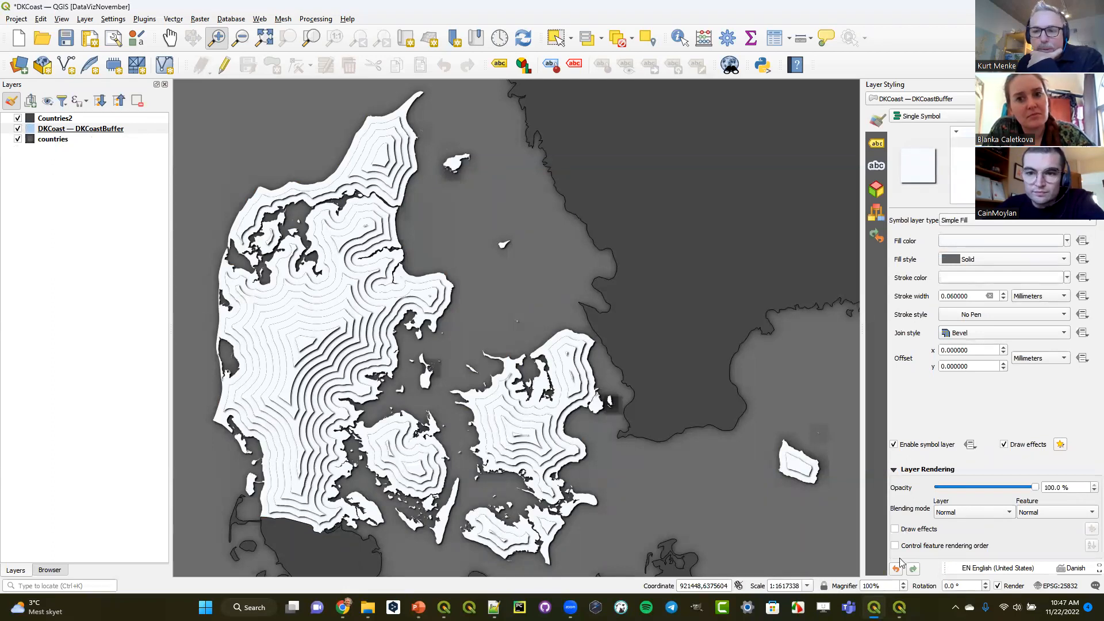
pyautogui.click(896, 569)
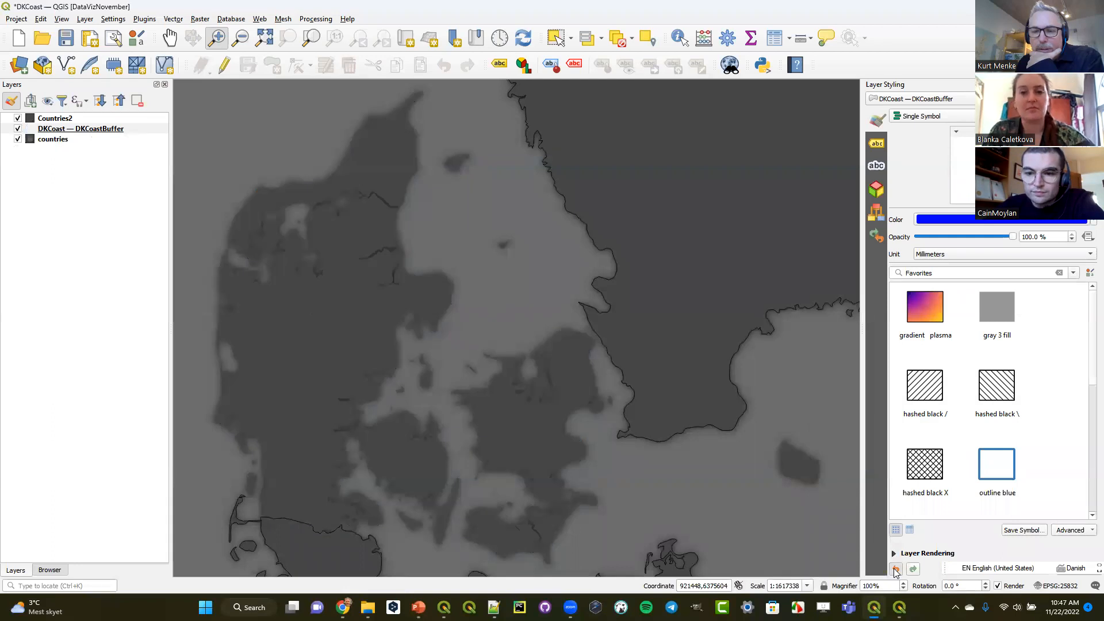
pyautogui.click(896, 569)
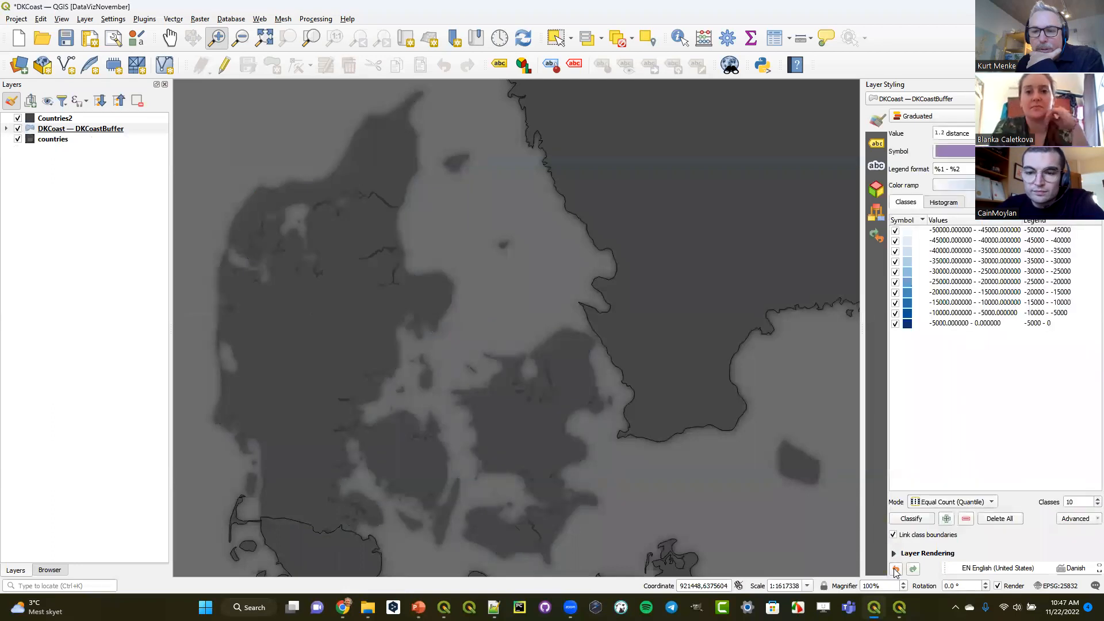
# - Turn off draw effects on the graduated buffers' Simple Fill and switch the layer to the Single Symbol renderer
pyautogui.click(972, 151)
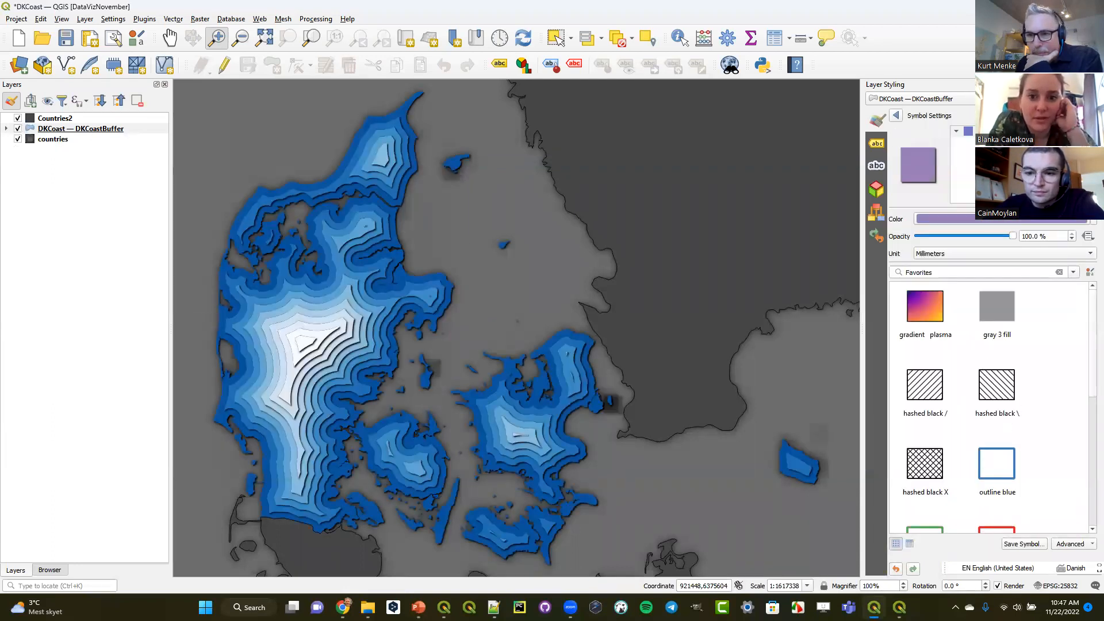
pyautogui.click(995, 142)
pyautogui.click(1003, 542)
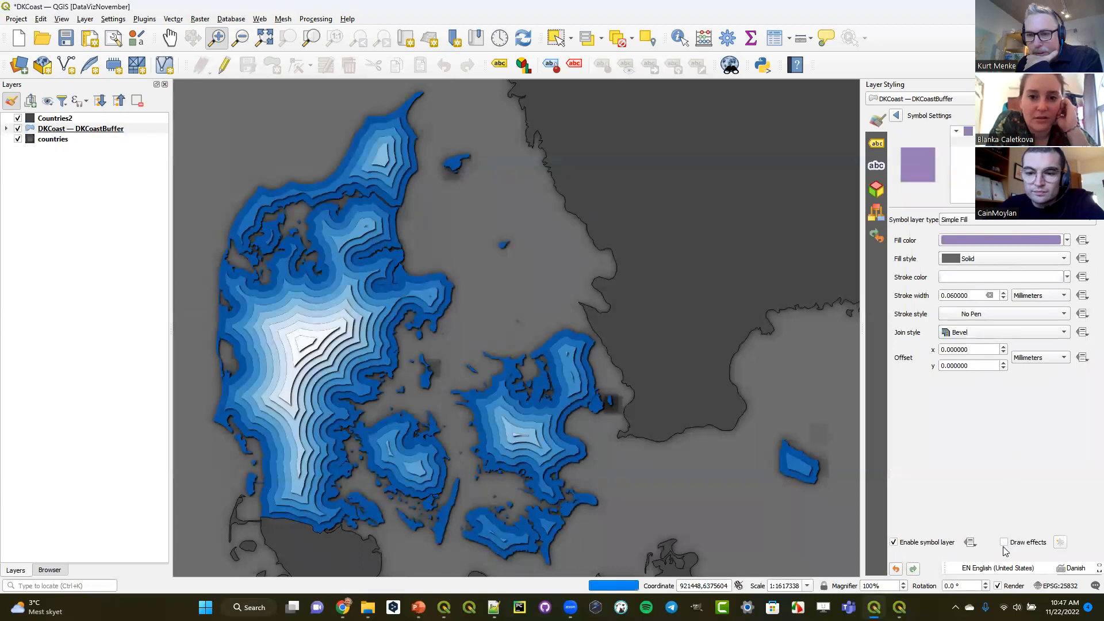
pyautogui.click(899, 117)
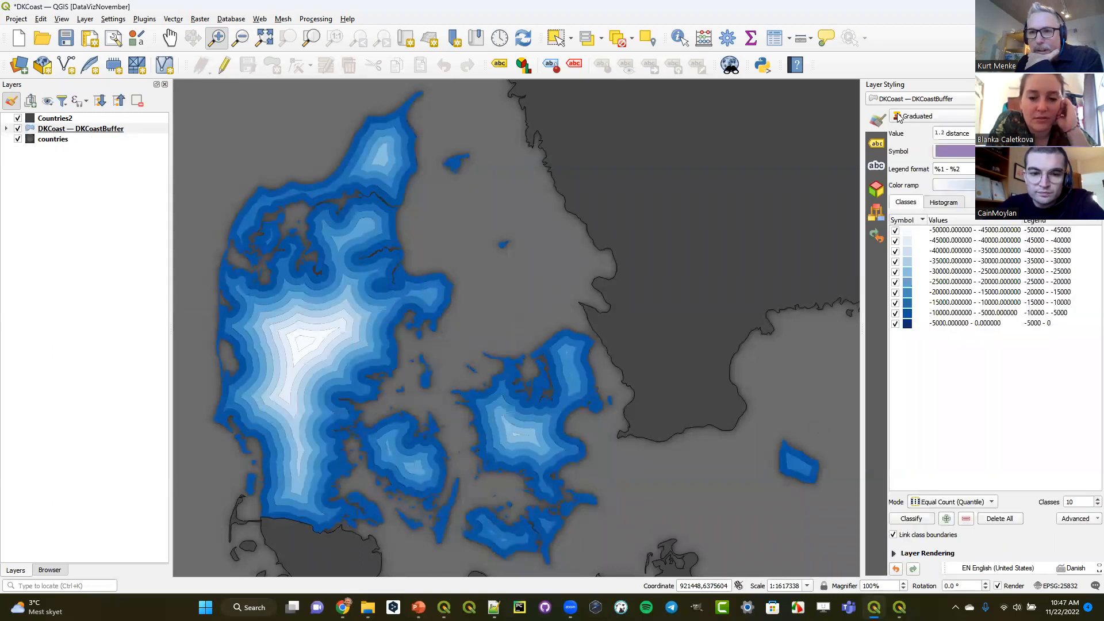
pyautogui.click(915, 118)
pyautogui.click(922, 92)
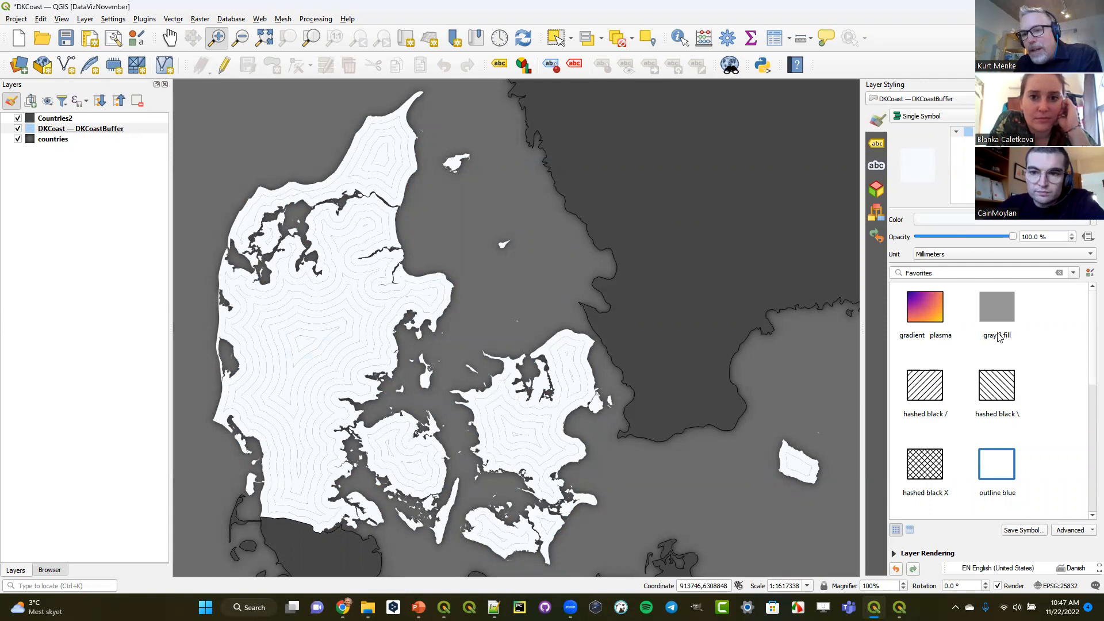
# - Enable draw effects in the buffer layer's rendering settings and turn on an Outer Glow coloured by a color ramp
pyautogui.click(923, 554)
pyautogui.click(909, 530)
pyautogui.click(1089, 529)
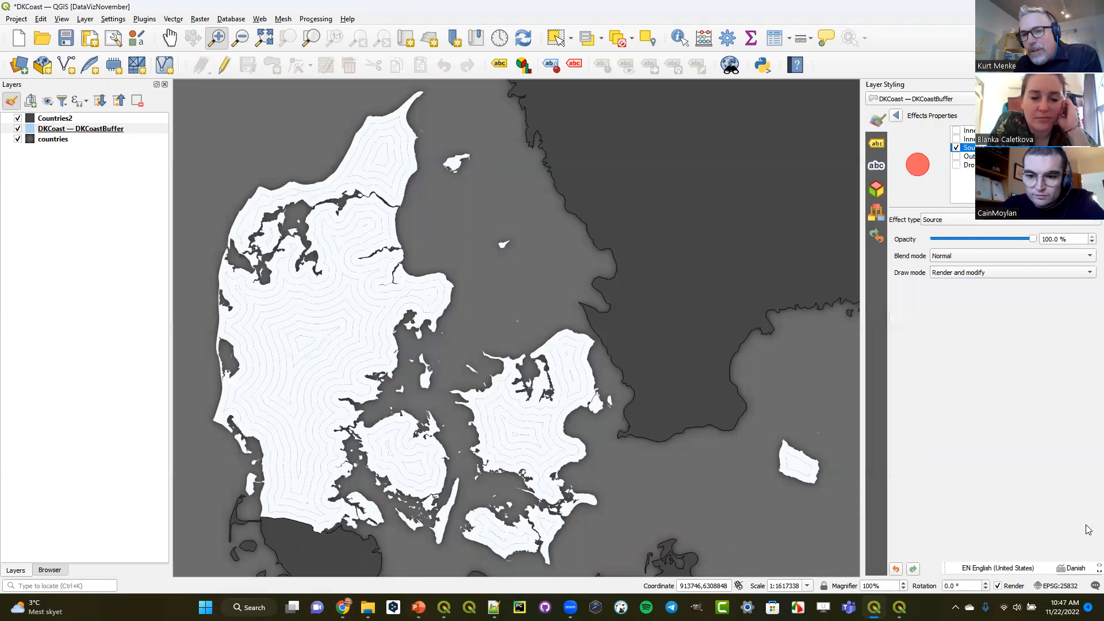
pyautogui.click(969, 156)
pyautogui.click(956, 155)
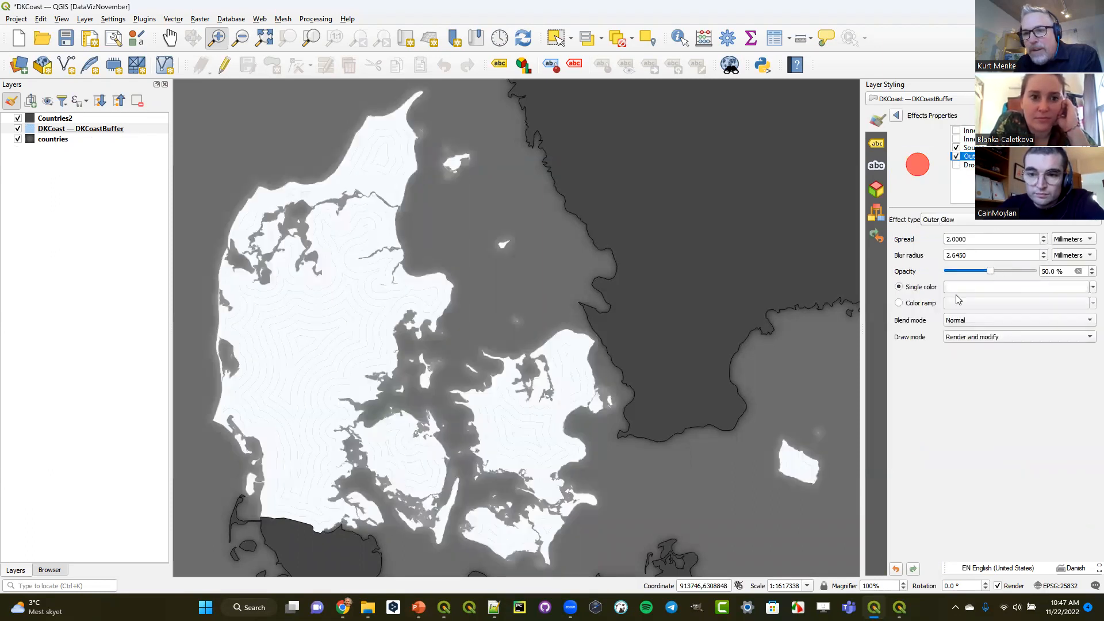
pyautogui.click(910, 308)
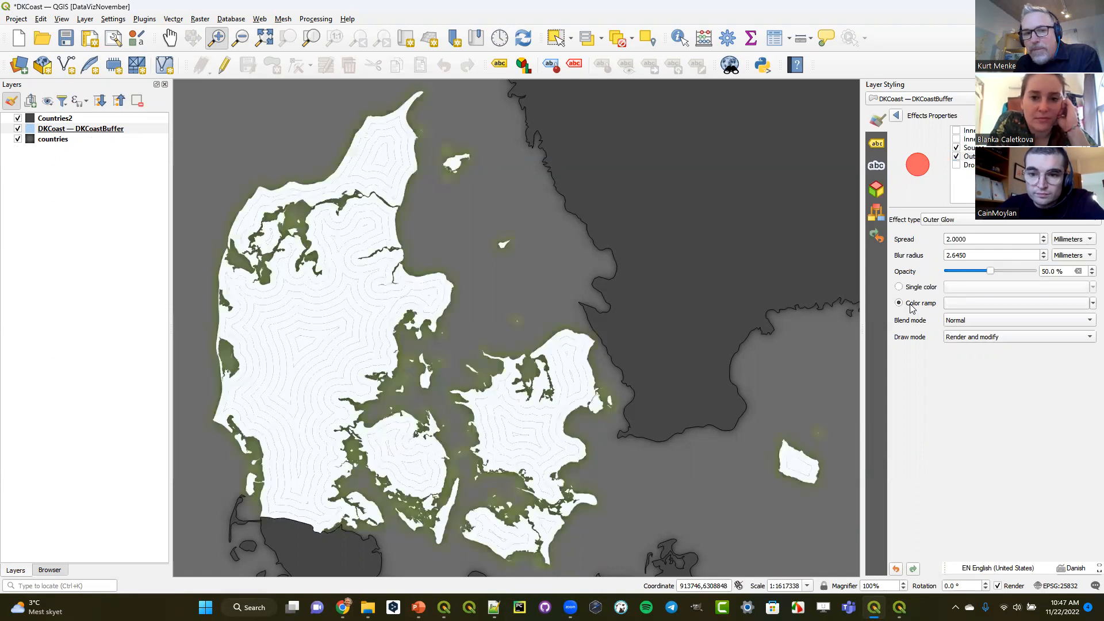
# - Create a new Gradient color ramp for the Outer Glow, running from bright green (#27ff01) to white
pyautogui.click(1087, 303)
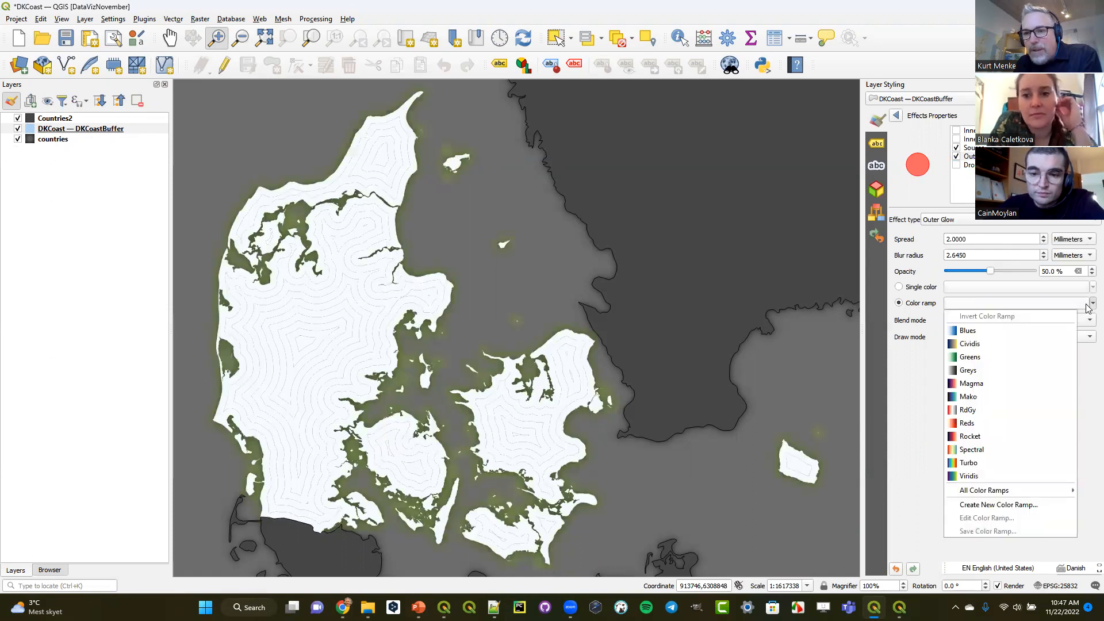
pyautogui.click(994, 507)
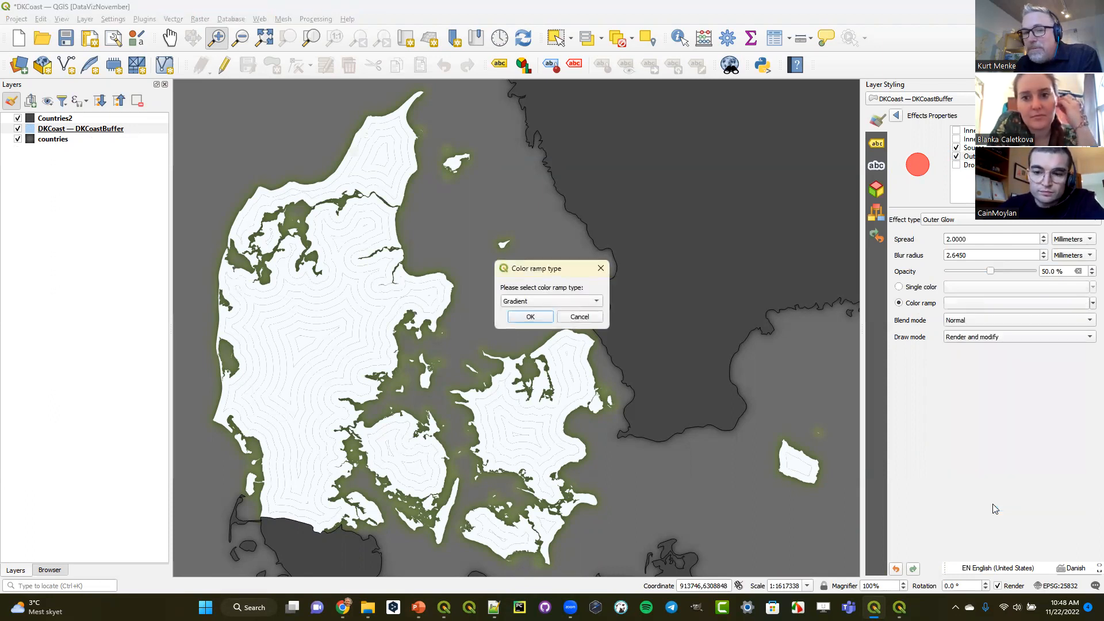
pyautogui.click(530, 317)
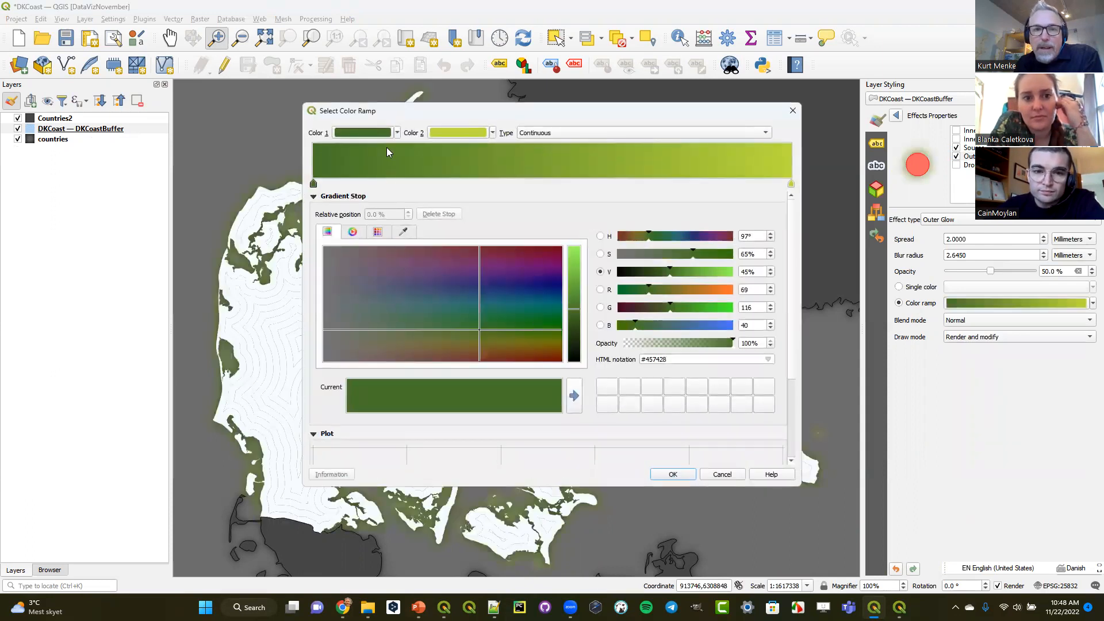
pyautogui.click(493, 132)
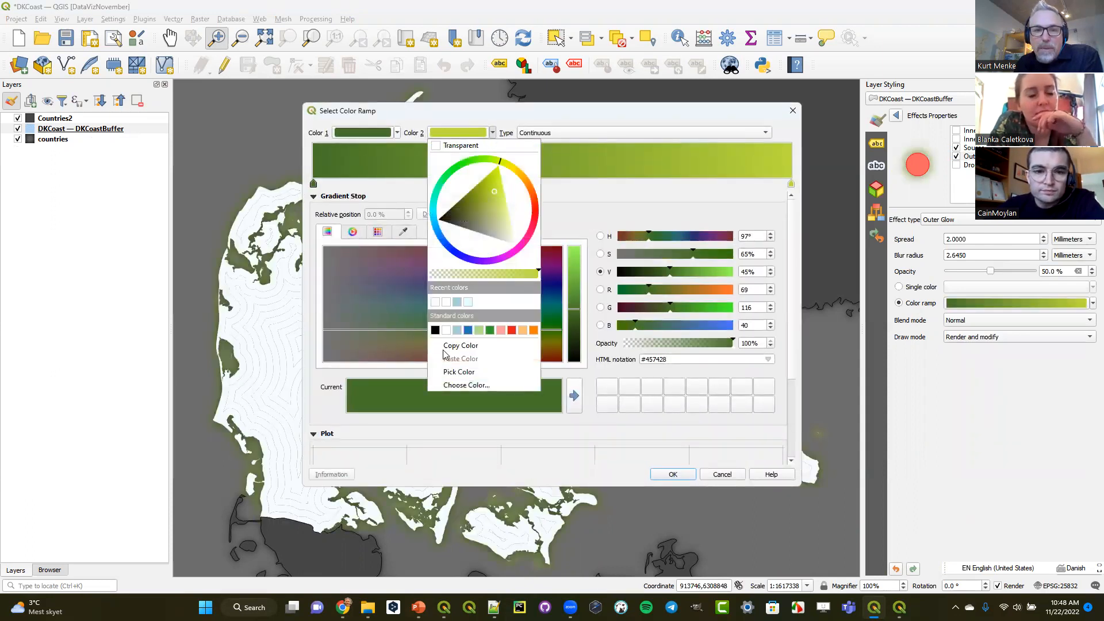
pyautogui.click(447, 329)
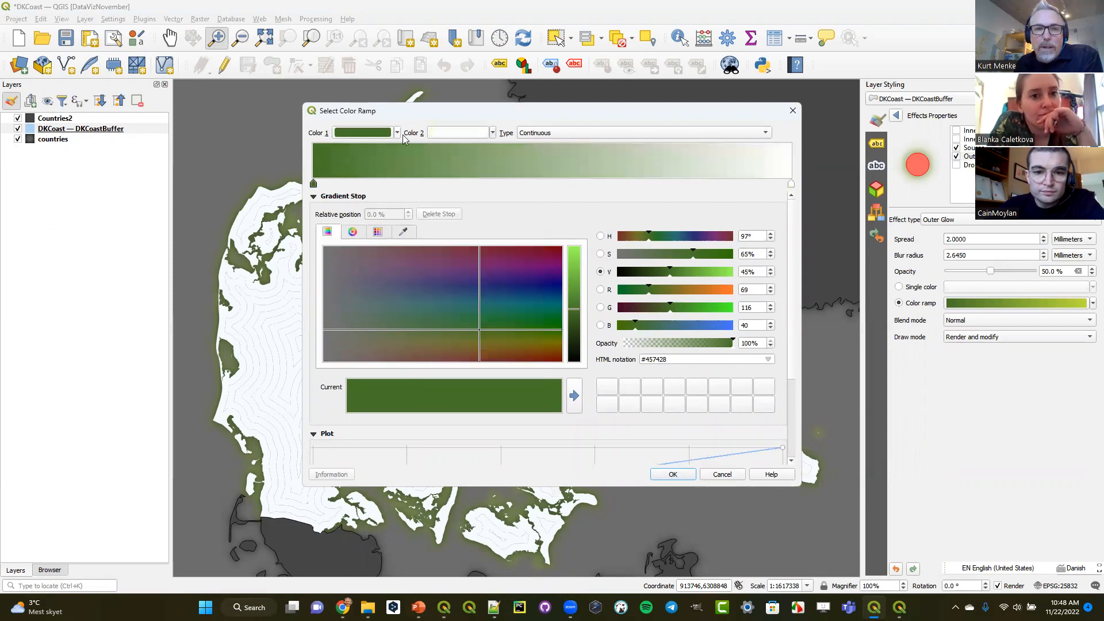
pyautogui.click(397, 133)
pyautogui.moveTo(375, 212)
pyautogui.mouseDown()
pyautogui.moveTo(395, 196)
pyautogui.moveTo(370, 162)
pyautogui.mouseUp()
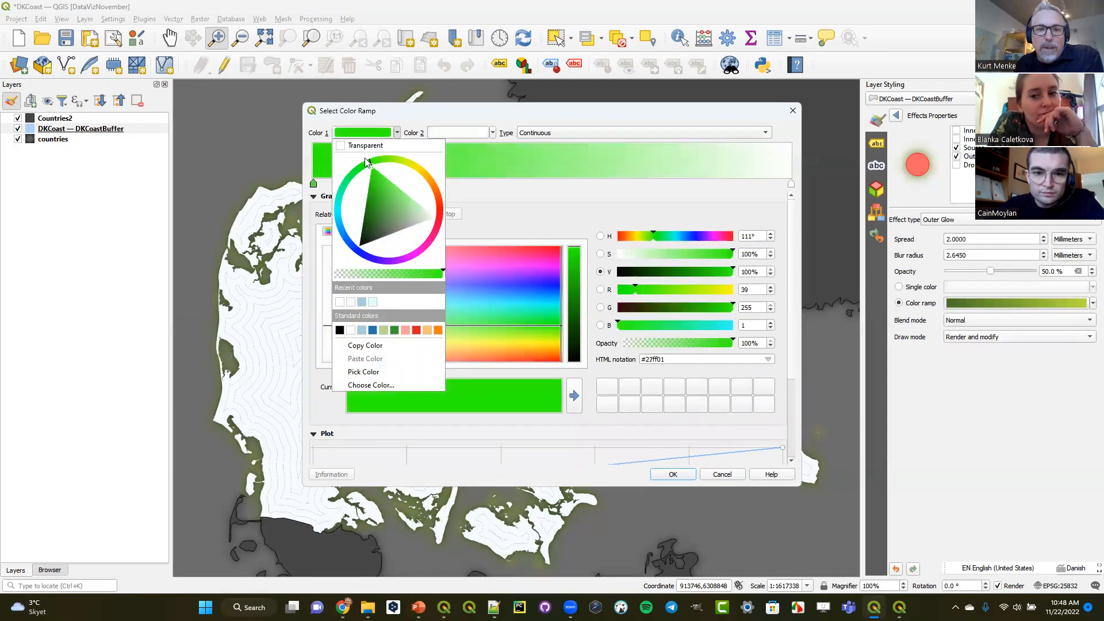
pyautogui.click(627, 480)
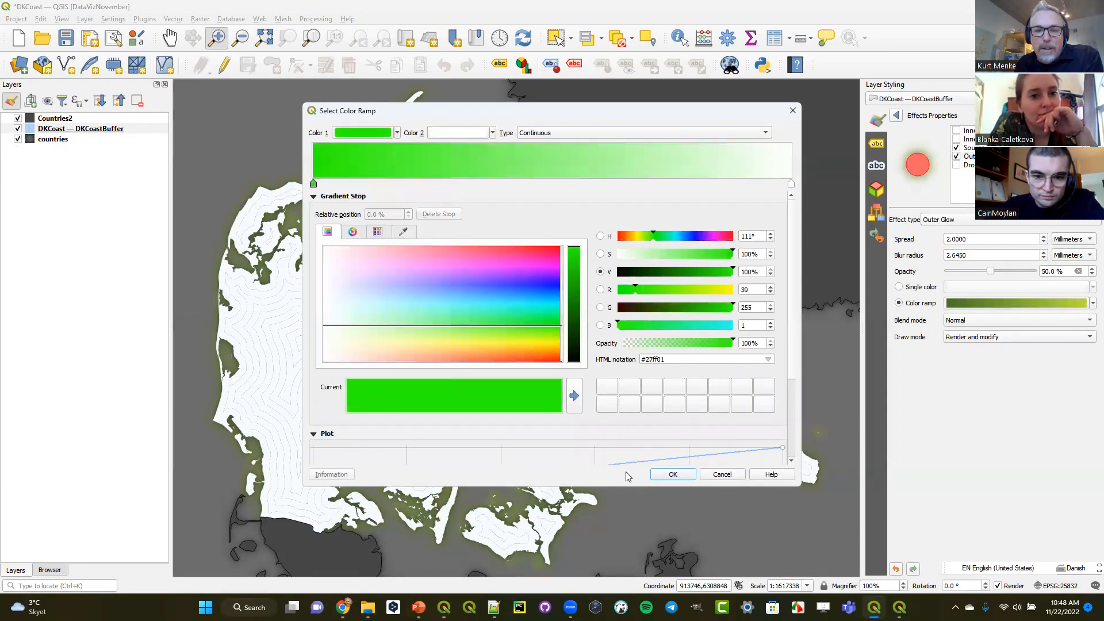
pyautogui.click(671, 476)
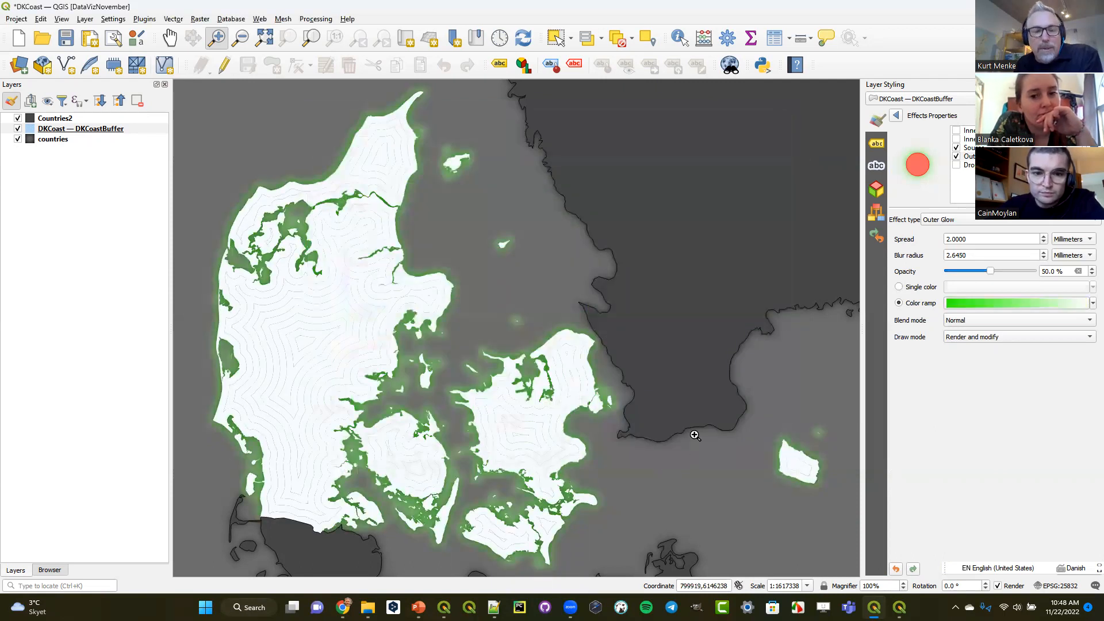
# - Edit the Outer Glow's color ramp so that Color 2 is the gray sampled from the map background
pyautogui.click(1092, 303)
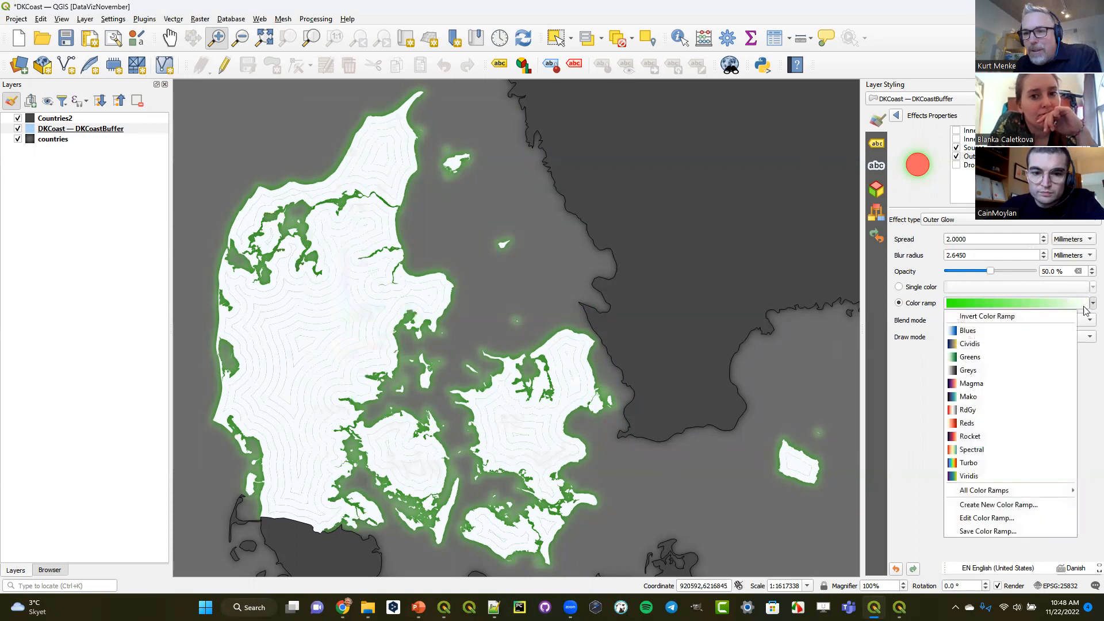
pyautogui.click(990, 518)
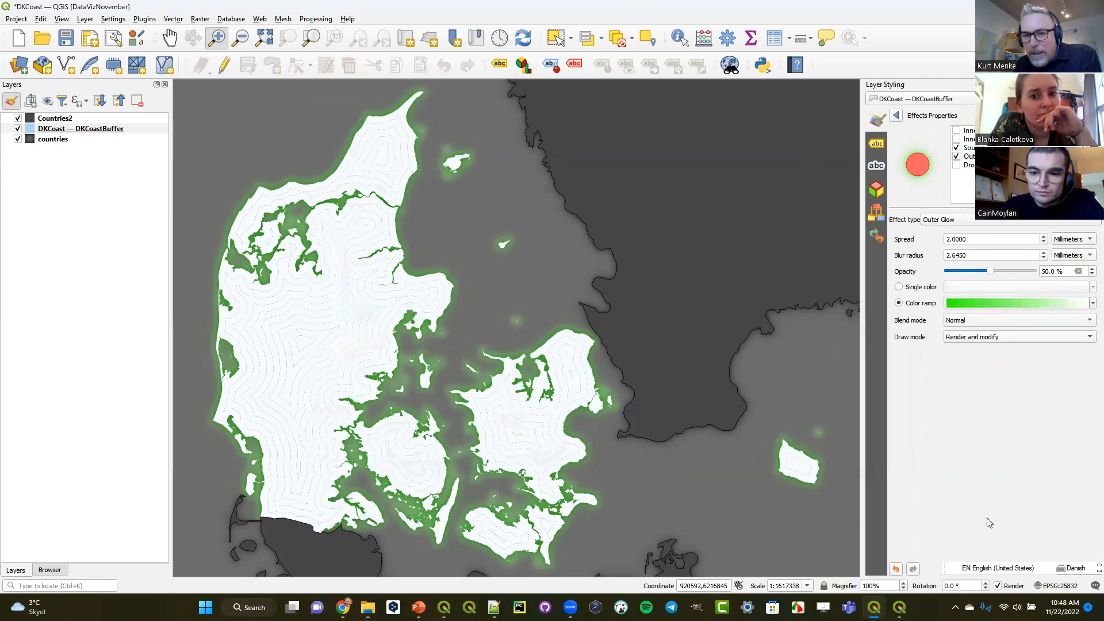
pyautogui.click(493, 133)
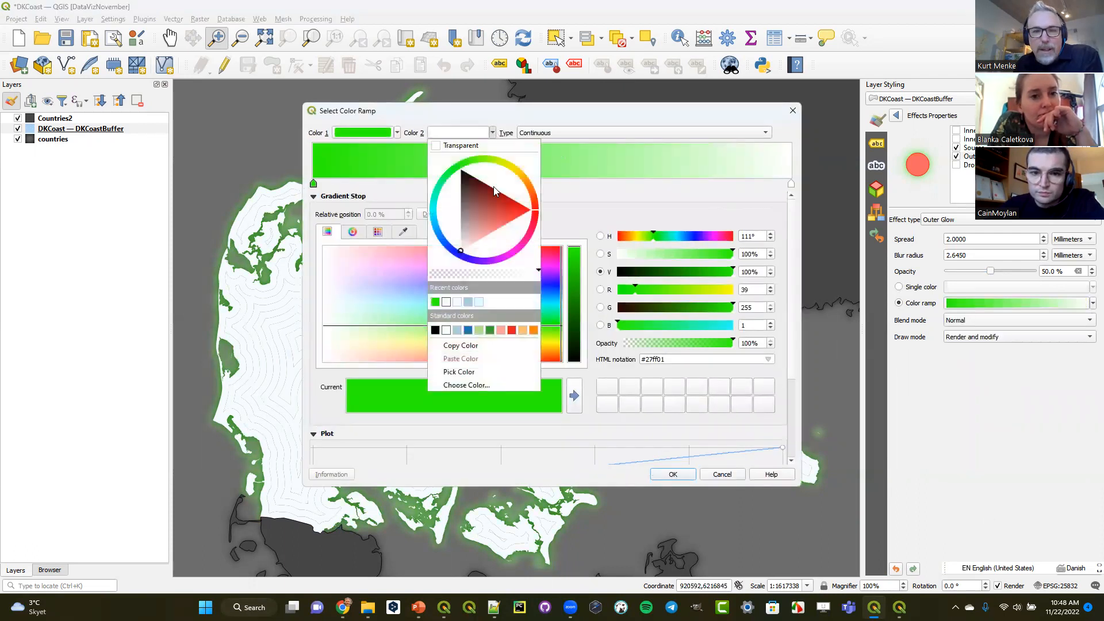
pyautogui.click(474, 372)
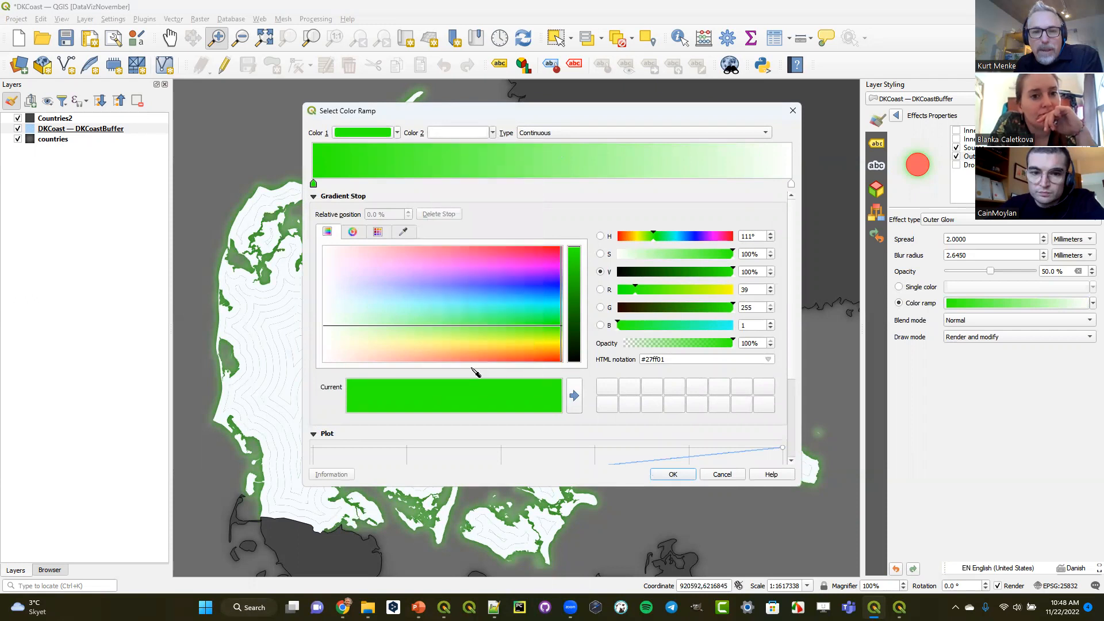
pyautogui.click(240, 149)
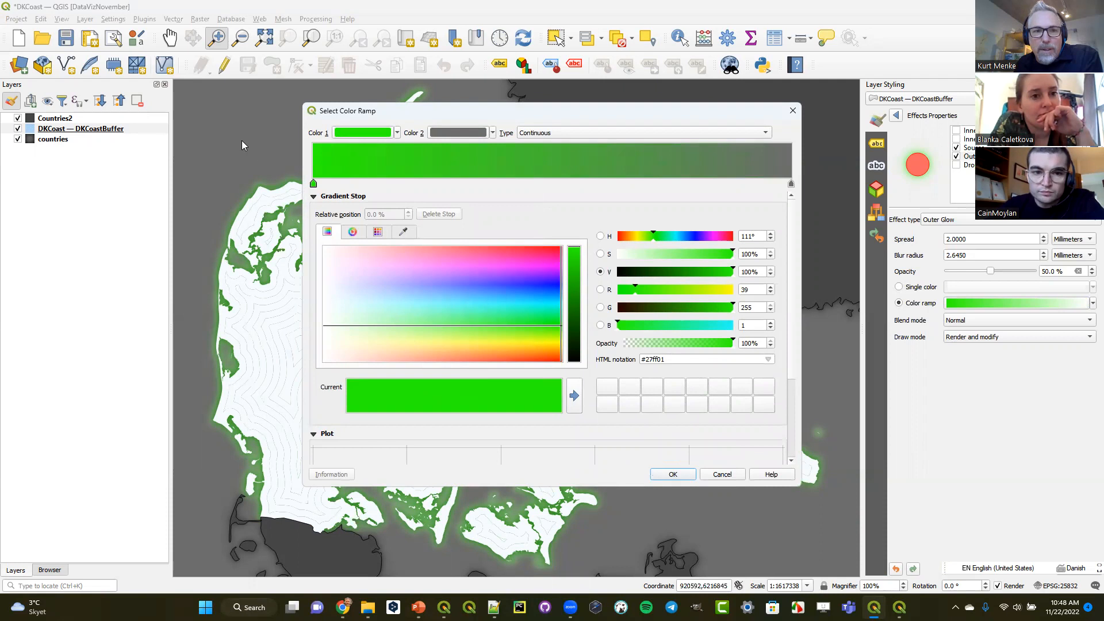
pyautogui.click(688, 476)
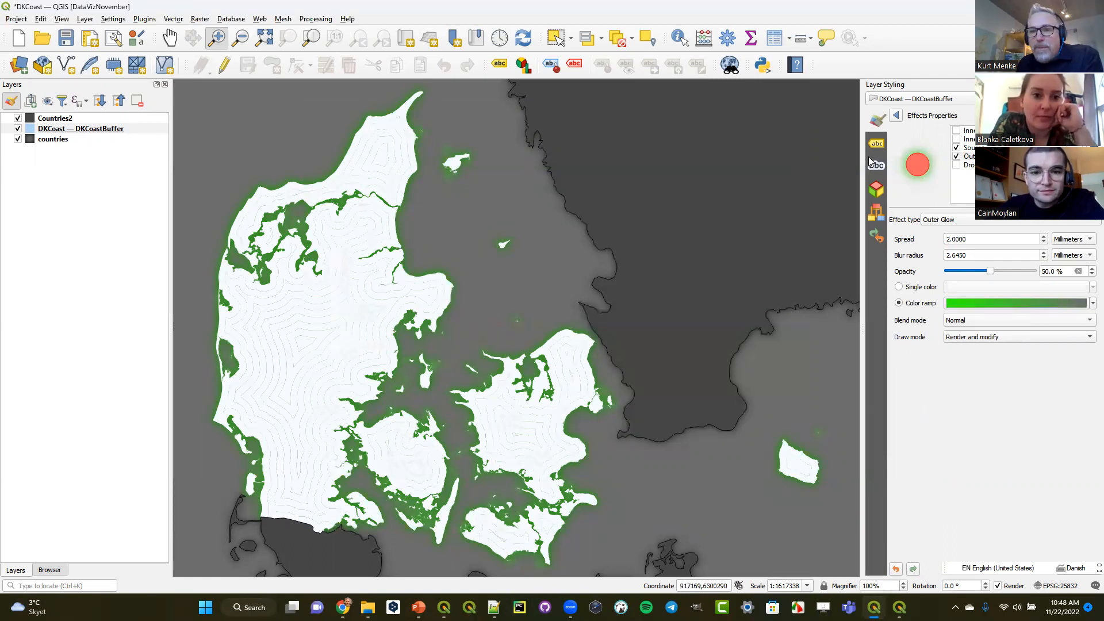
# - Return to the buffer layer's Simple Fill settings and set both the stroke color and the fill color to black
pyautogui.click(895, 116)
pyautogui.click(981, 142)
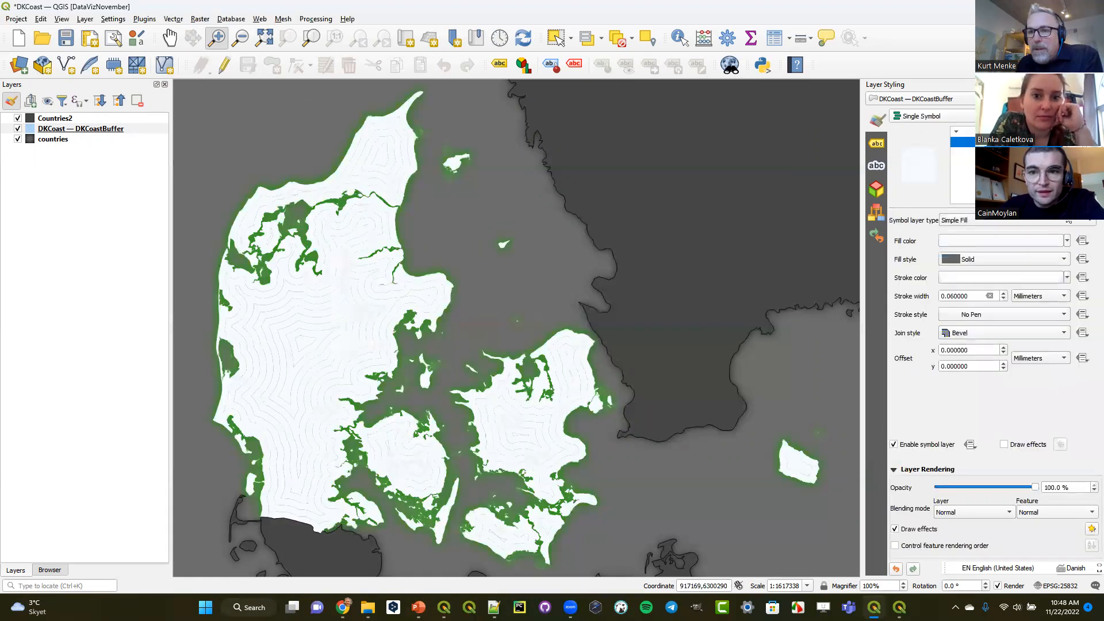
pyautogui.click(1066, 278)
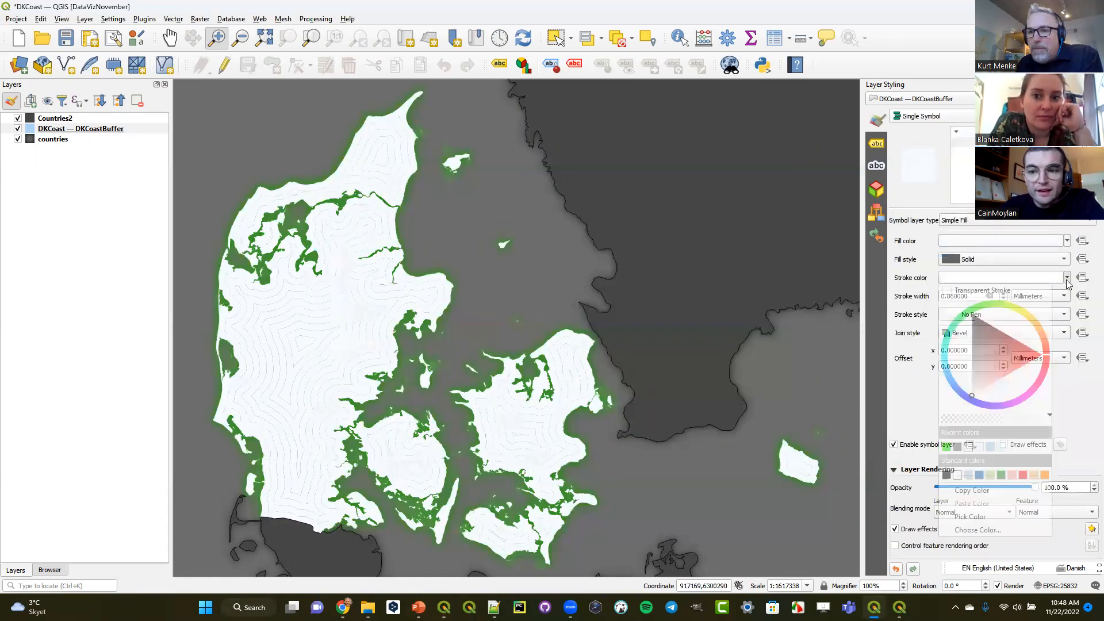
pyautogui.click(946, 475)
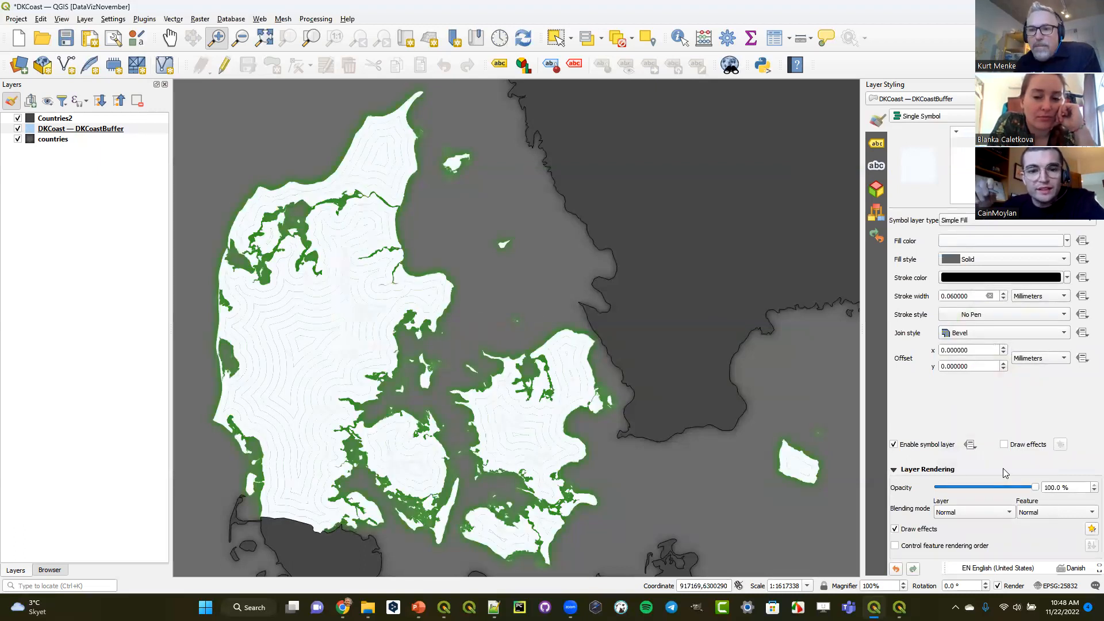
pyautogui.click(1066, 240)
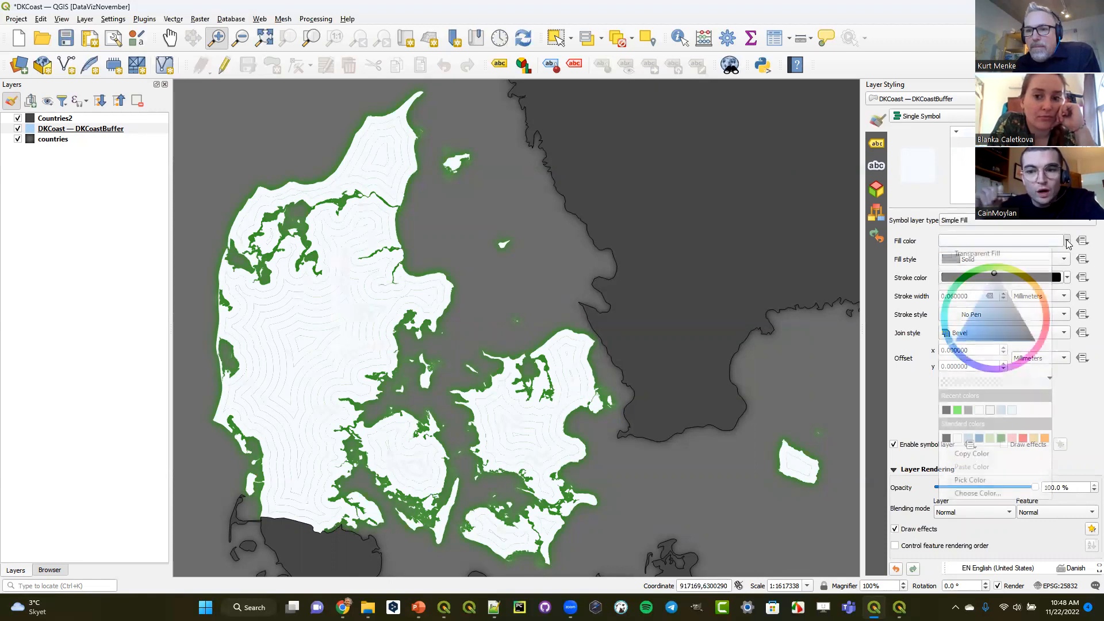
pyautogui.click(946, 438)
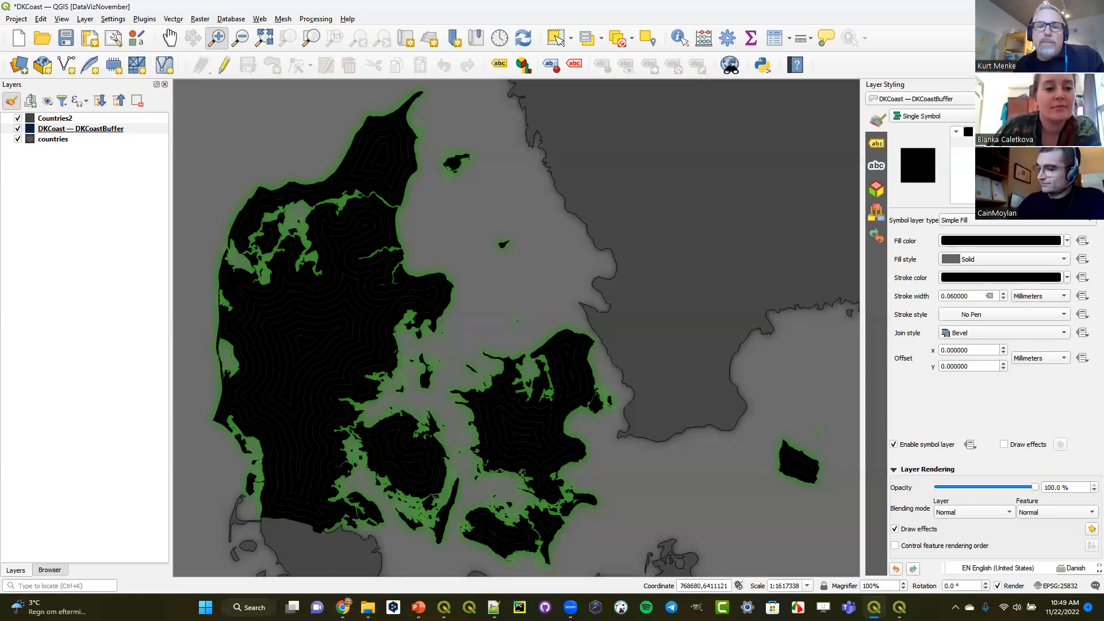
pyautogui.click(1038, 7)
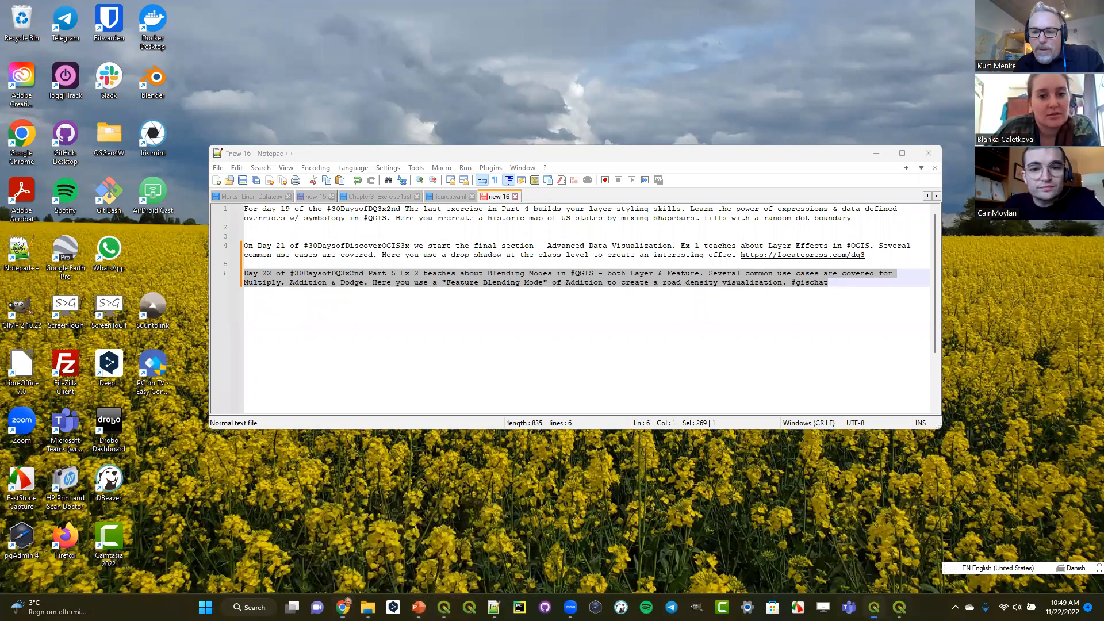
pyautogui.click(874, 607)
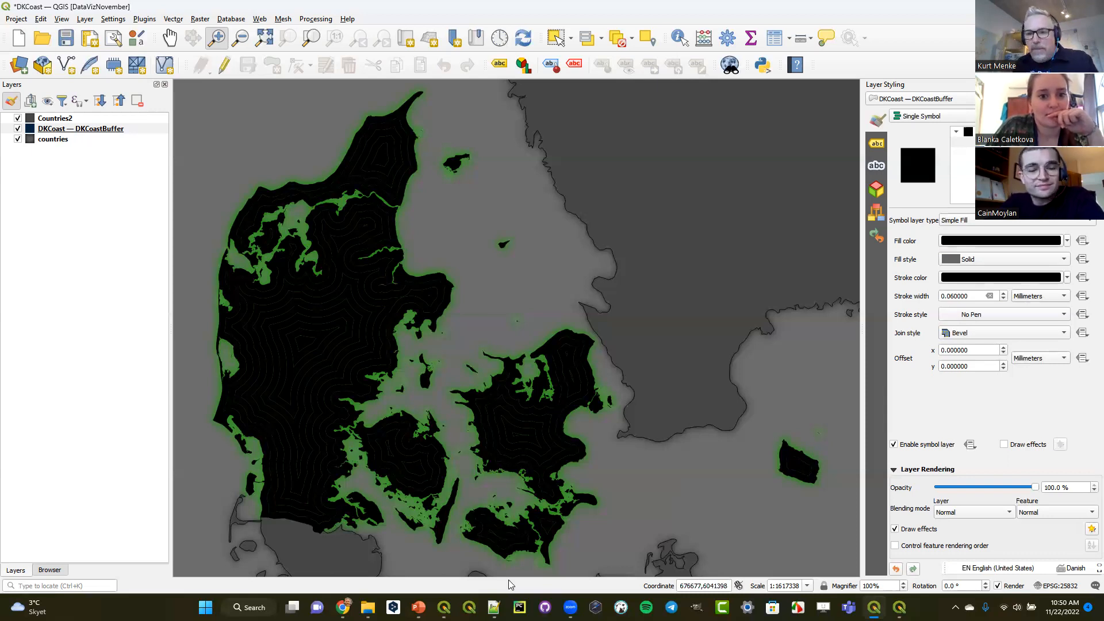
# - Open the Mt_Rainier project from the Data/Elevation folder, discarding the current project's changes, and dismiss the older-version notice
pyautogui.click(44, 571)
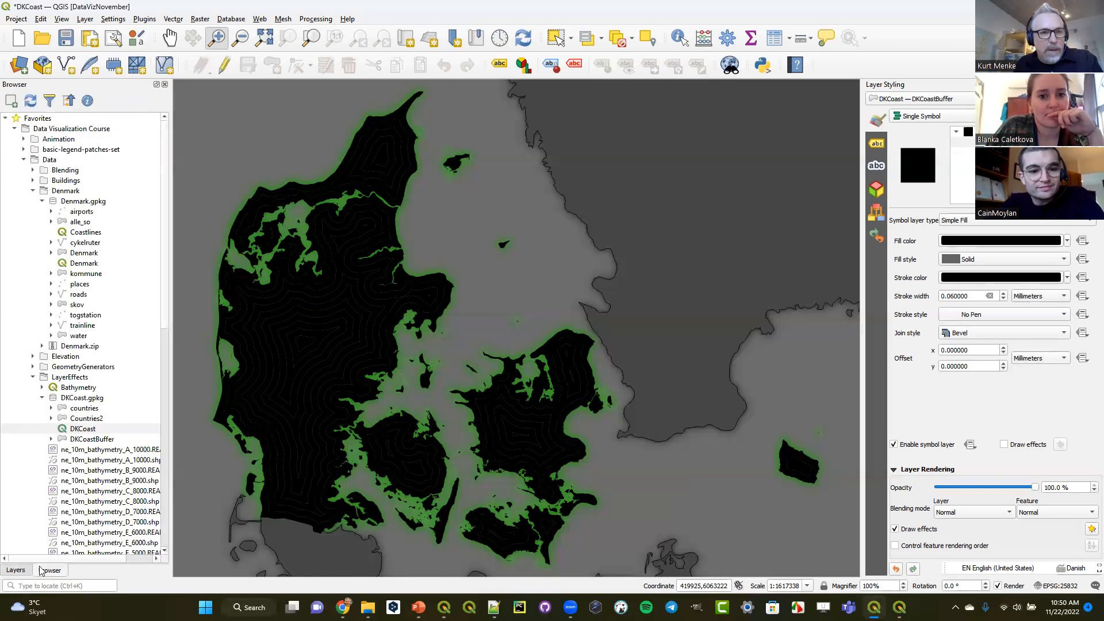
pyautogui.click(32, 378)
pyautogui.click(41, 201)
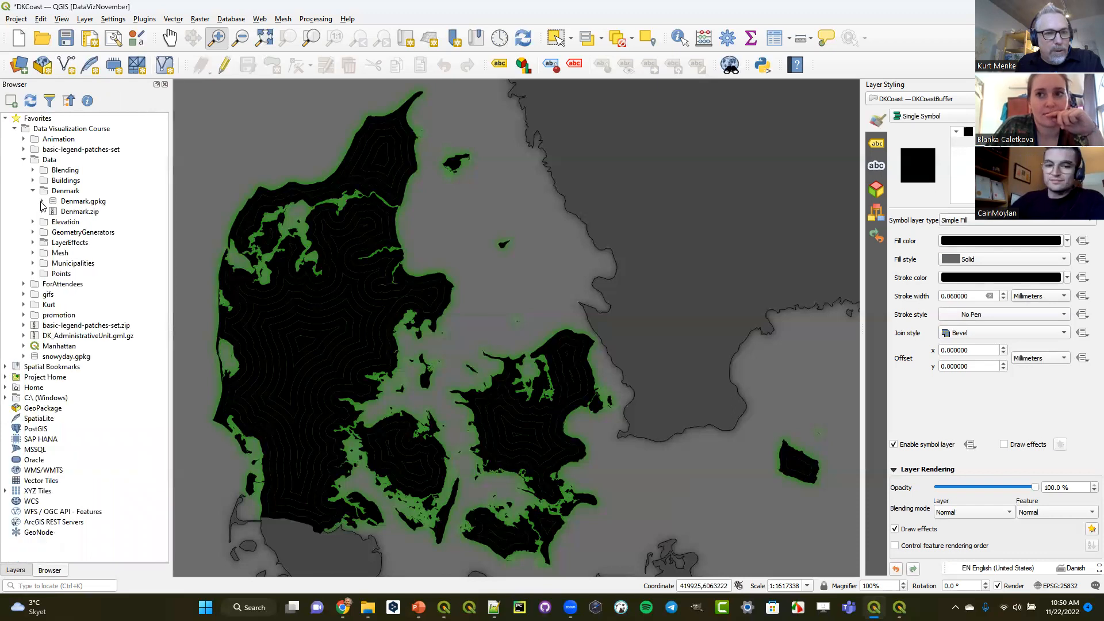
pyautogui.click(33, 191)
pyautogui.click(33, 202)
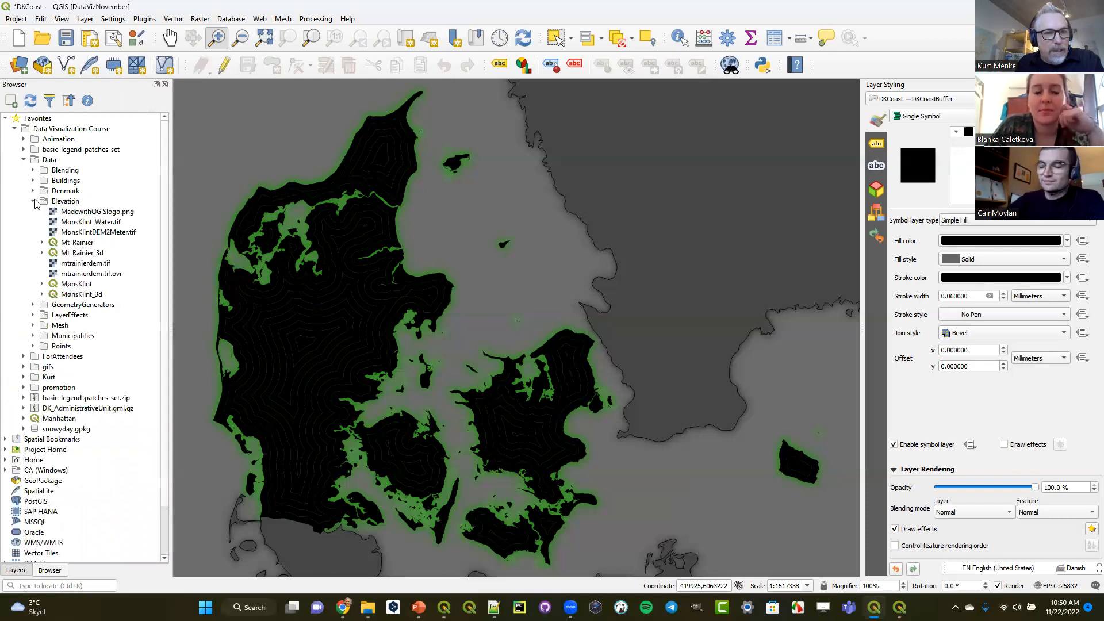
pyautogui.click(60, 244)
pyautogui.moveTo(60, 246); pyautogui.dragTo(368, 251)
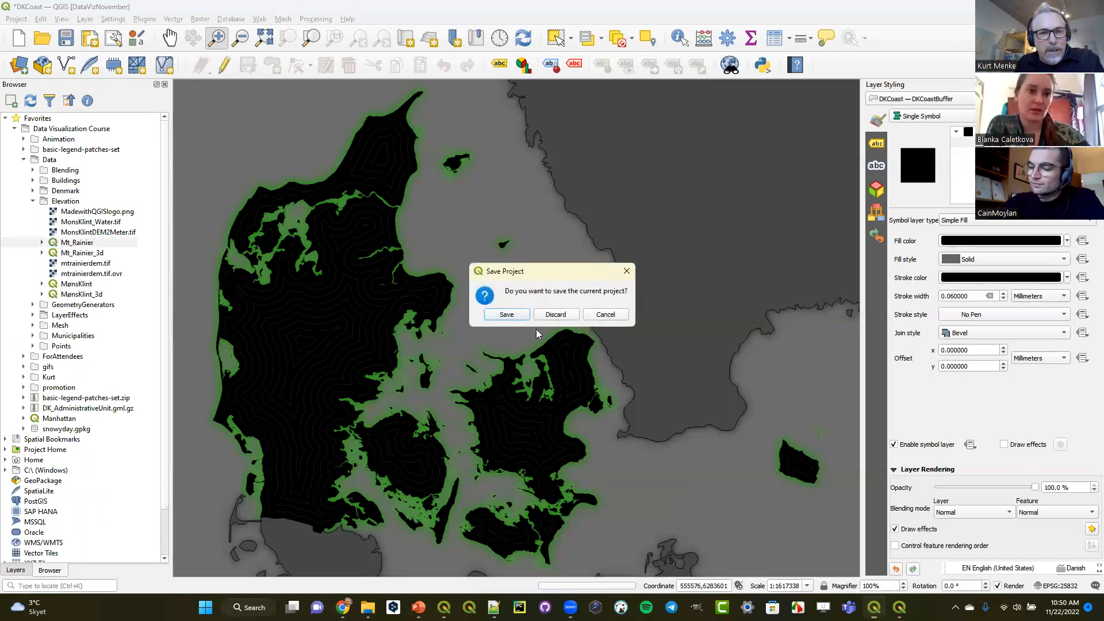
pyautogui.click(555, 315)
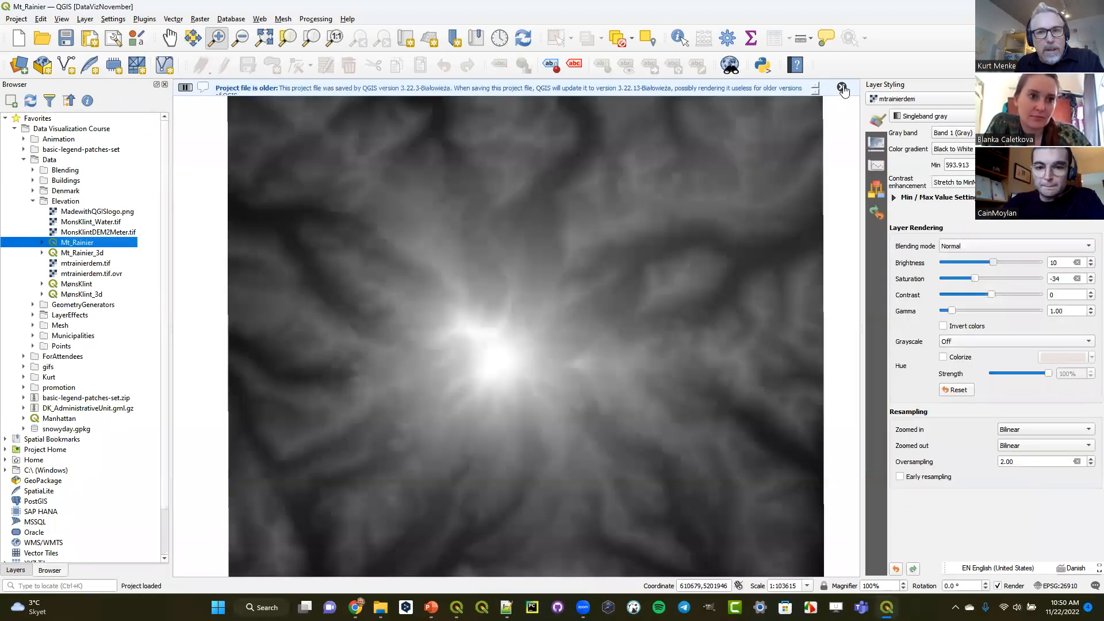
pyautogui.click(842, 87)
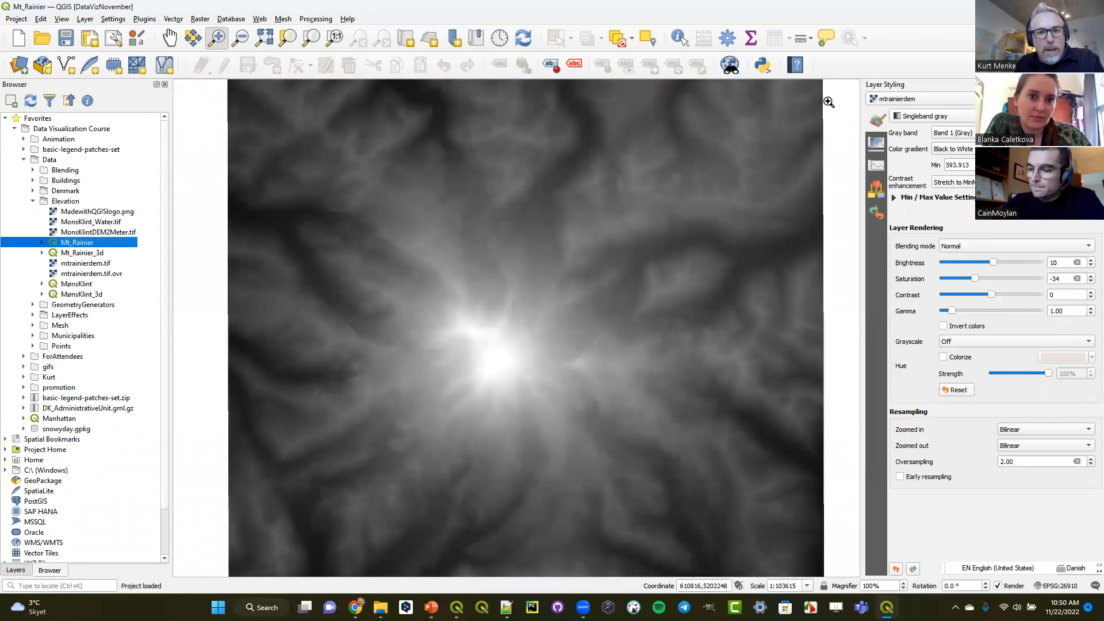
# - Select the mtrainierdem layer and change its renderer to Singleband pseudocolor
pyautogui.click(16, 570)
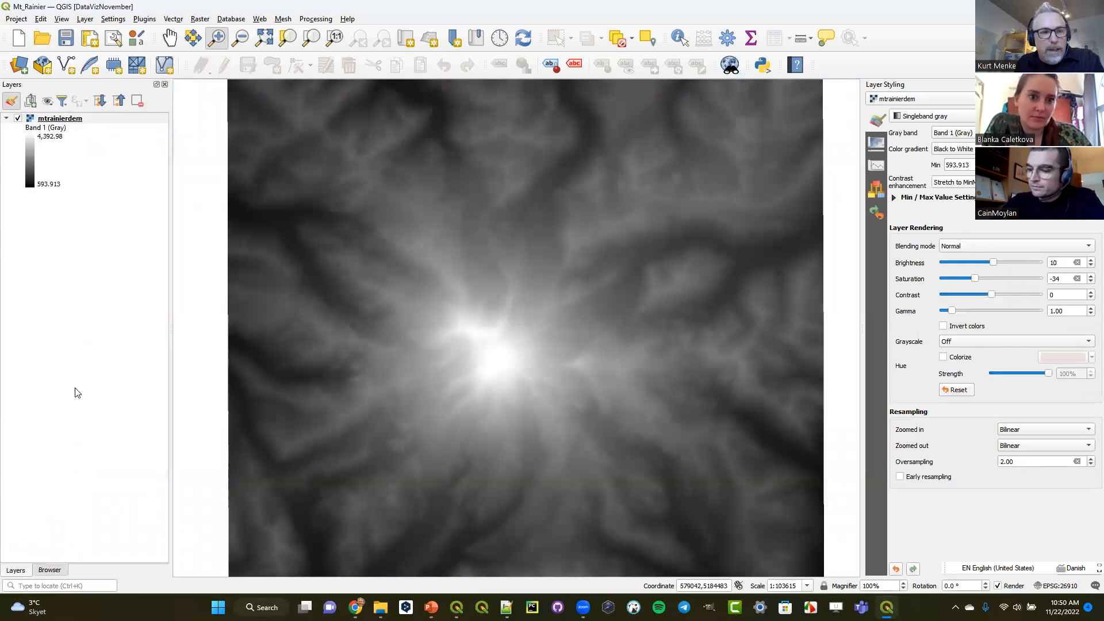
pyautogui.click(68, 121)
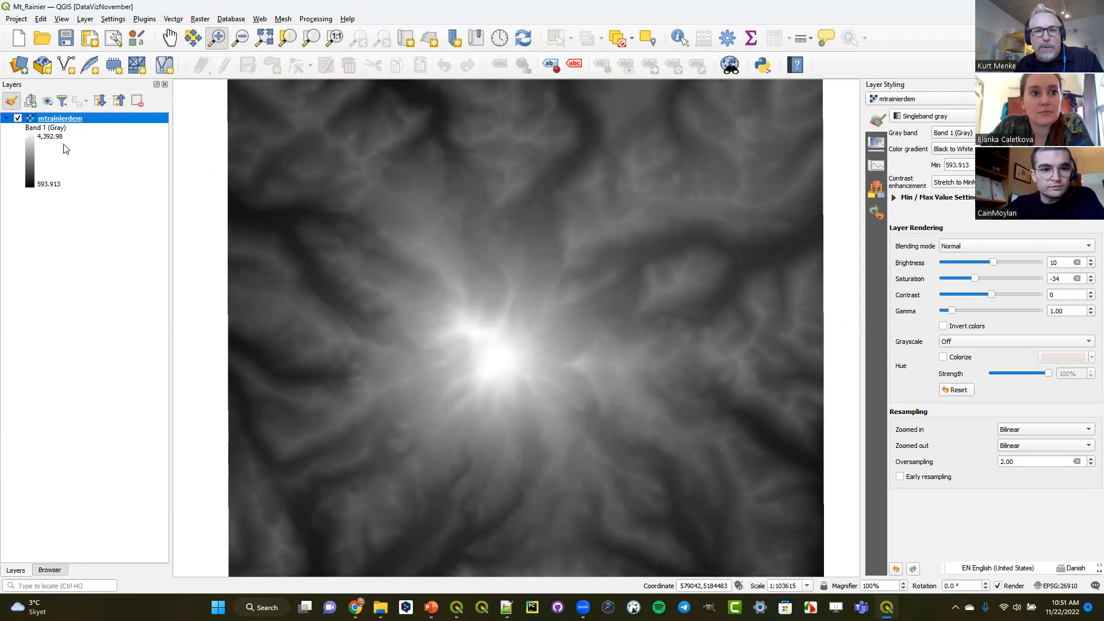
pyautogui.click(923, 118)
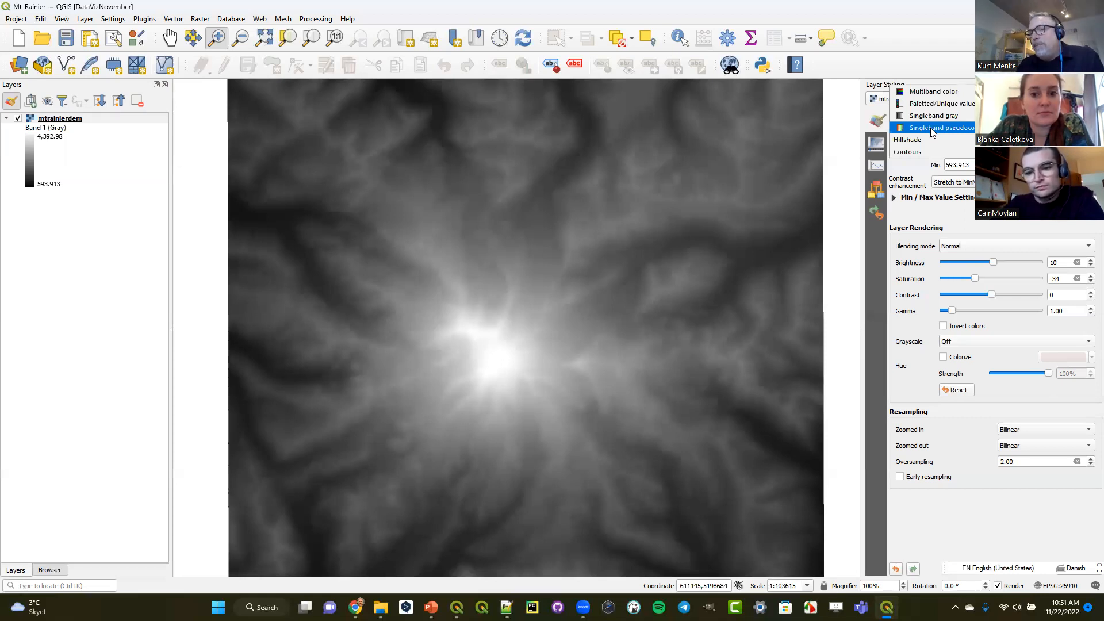
pyautogui.click(933, 130)
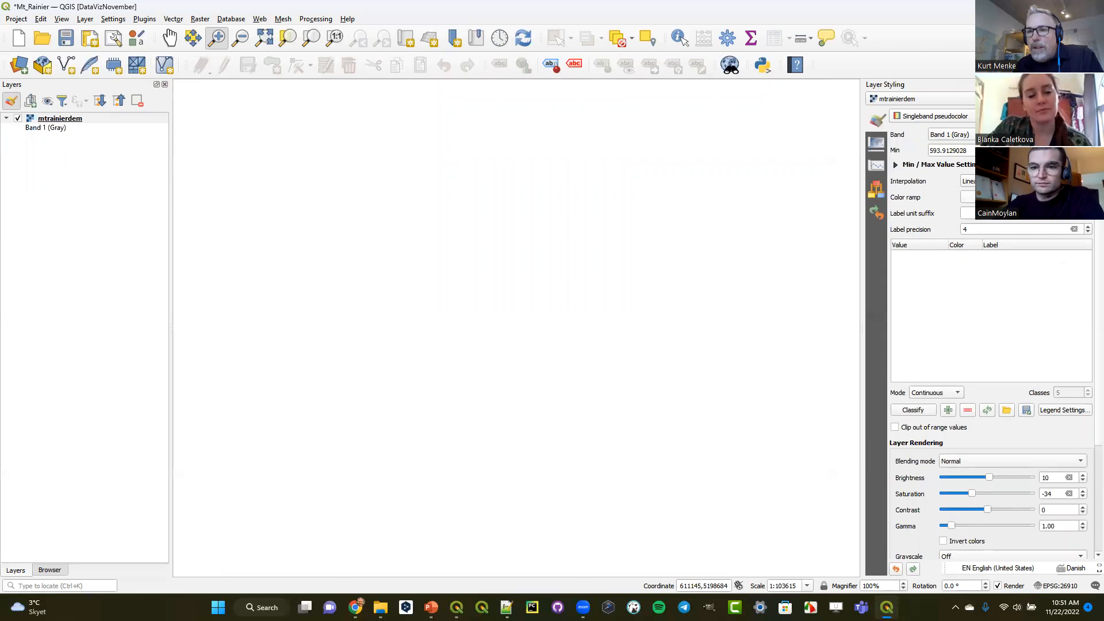
# - Start creating a new color ramp for the DEM using the Catalog: cpt-city type
pyautogui.click(1088, 197)
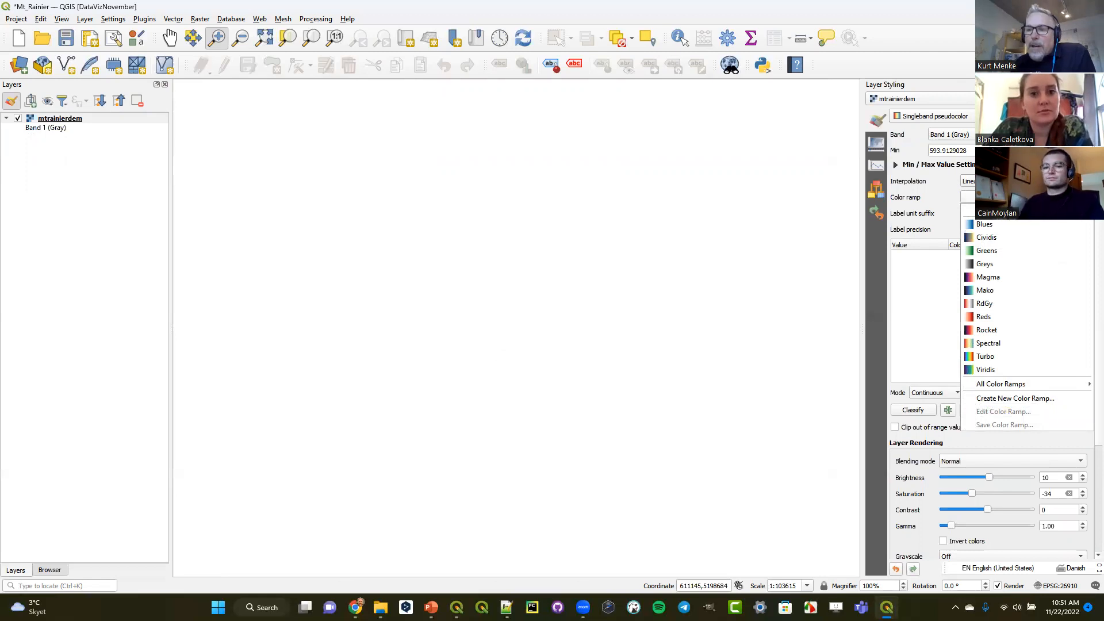
pyautogui.click(1055, 399)
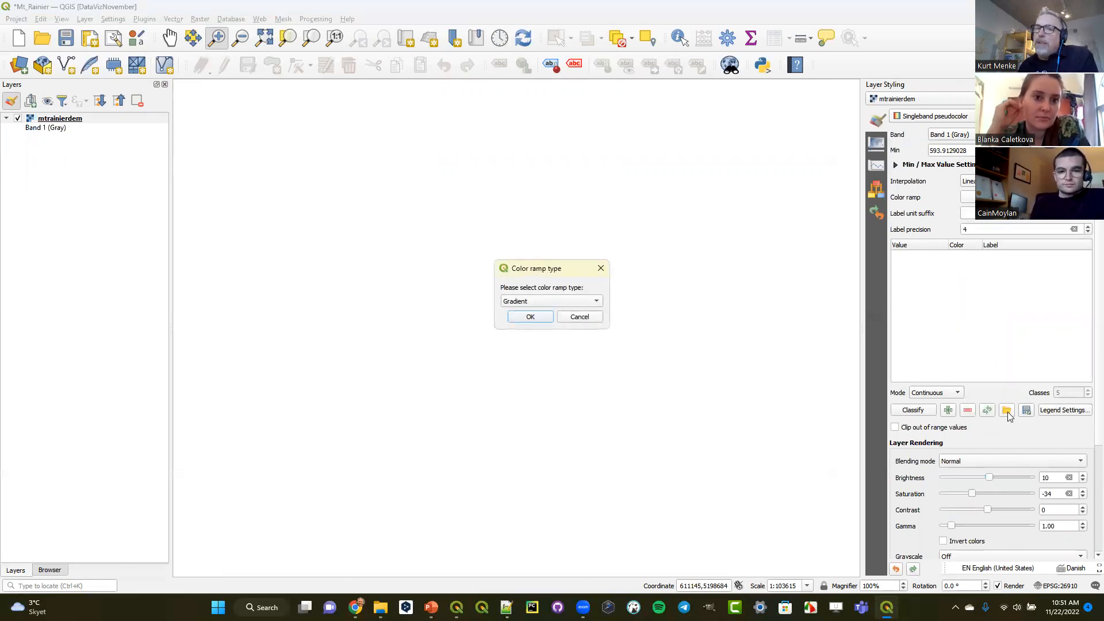
pyautogui.click(538, 300)
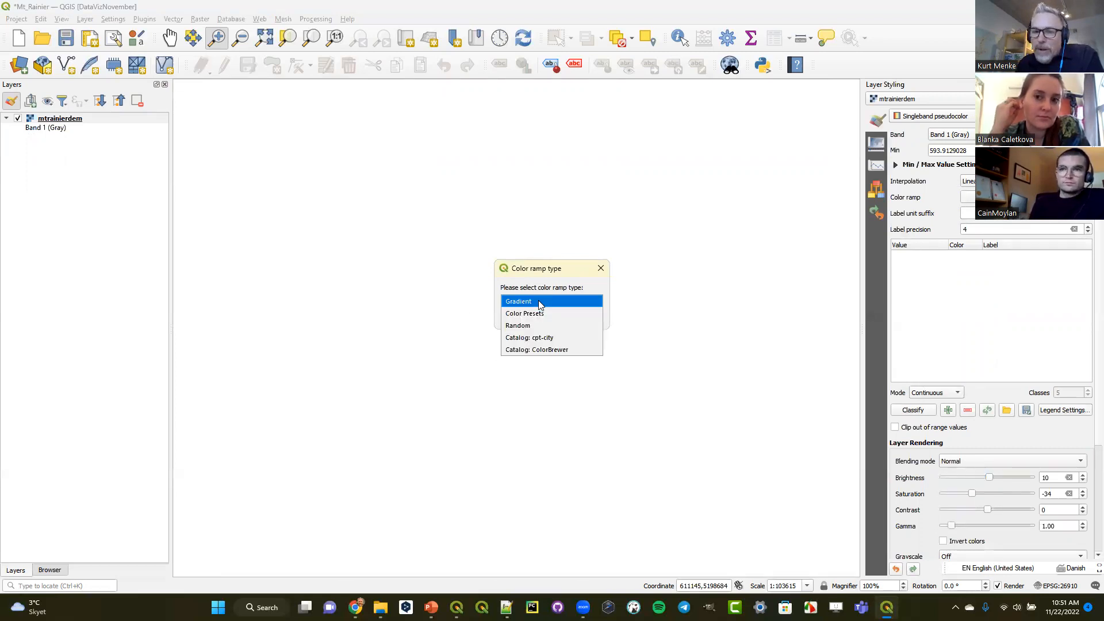
pyautogui.click(559, 337)
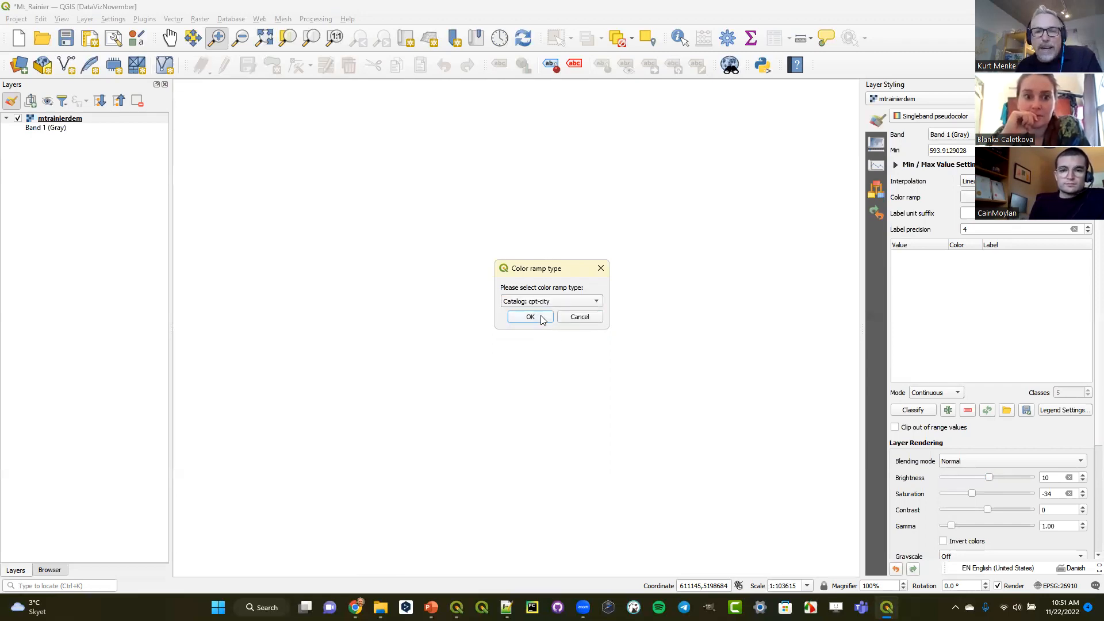
pyautogui.click(540, 318)
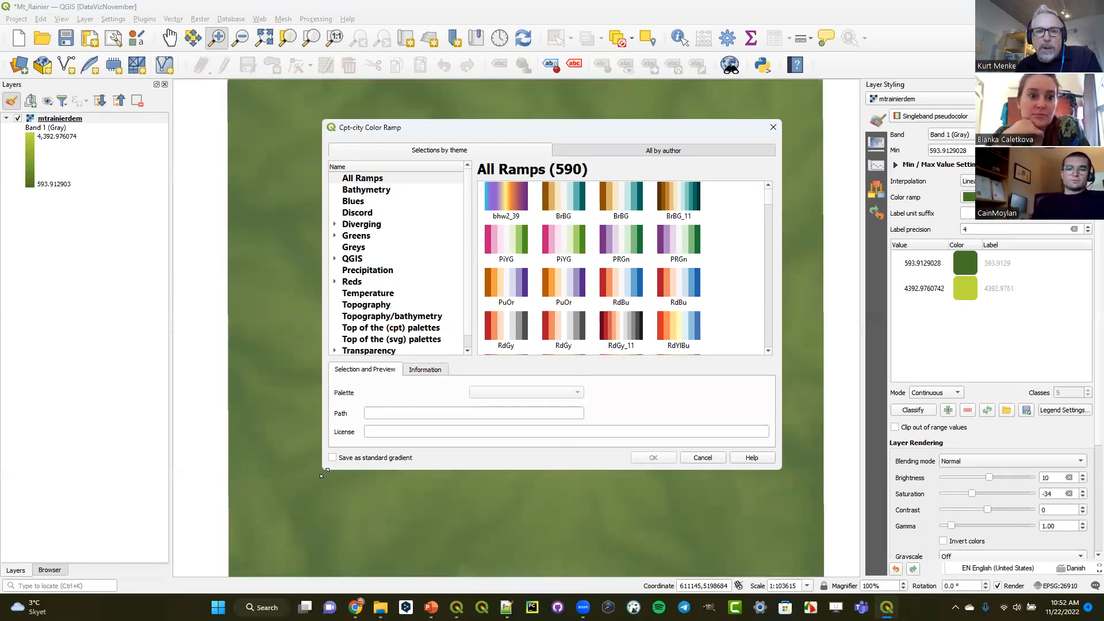
# - Apply the sd-a ramp from the cpt-city Topography palettes to the DEM and classify its values with it
pyautogui.moveTo(324, 472); pyautogui.dragTo(131, 582)
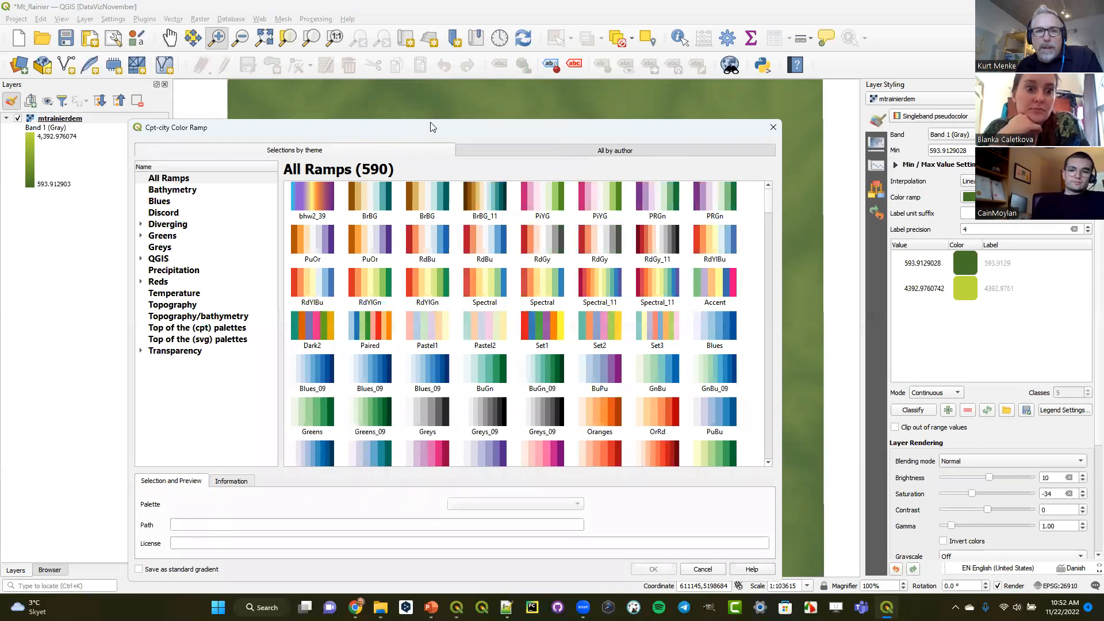
pyautogui.moveTo(432, 126); pyautogui.dragTo(495, 83)
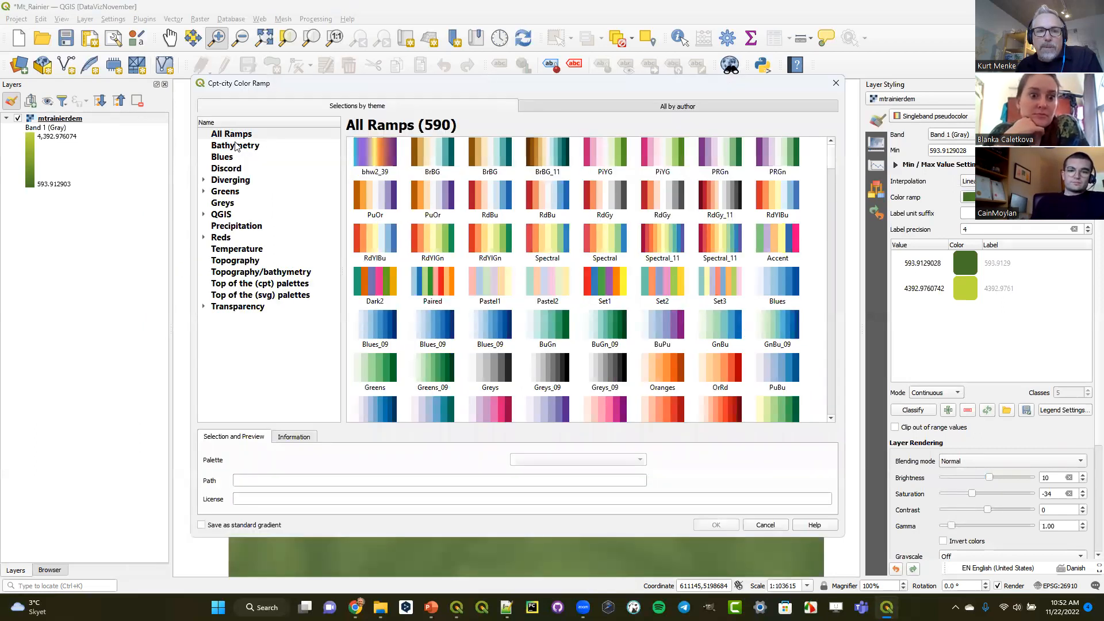
pyautogui.click(236, 147)
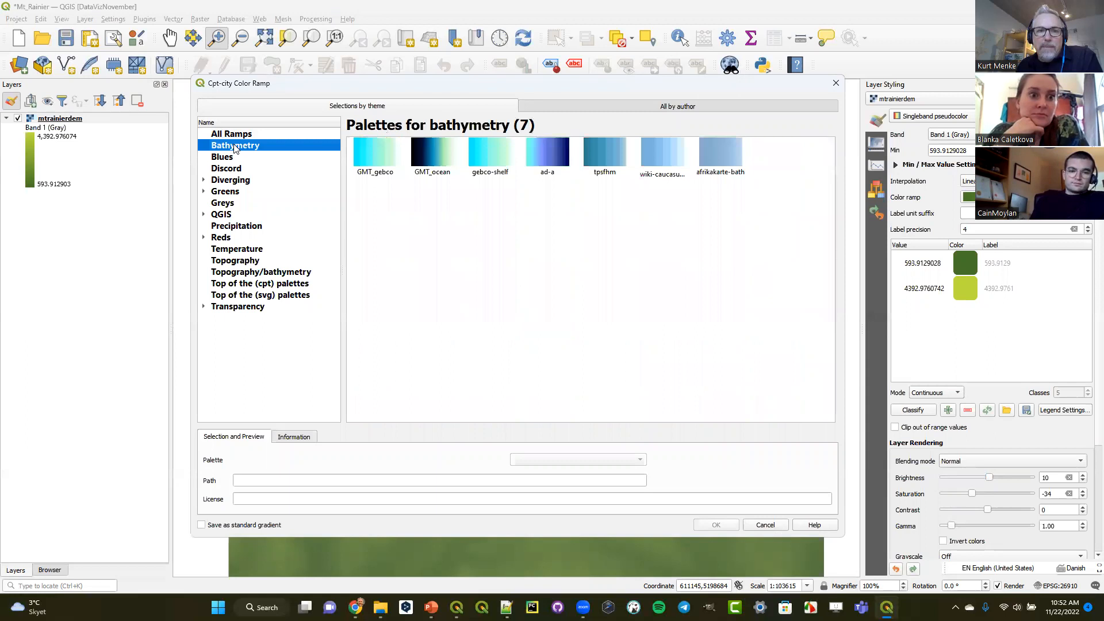
pyautogui.click(231, 194)
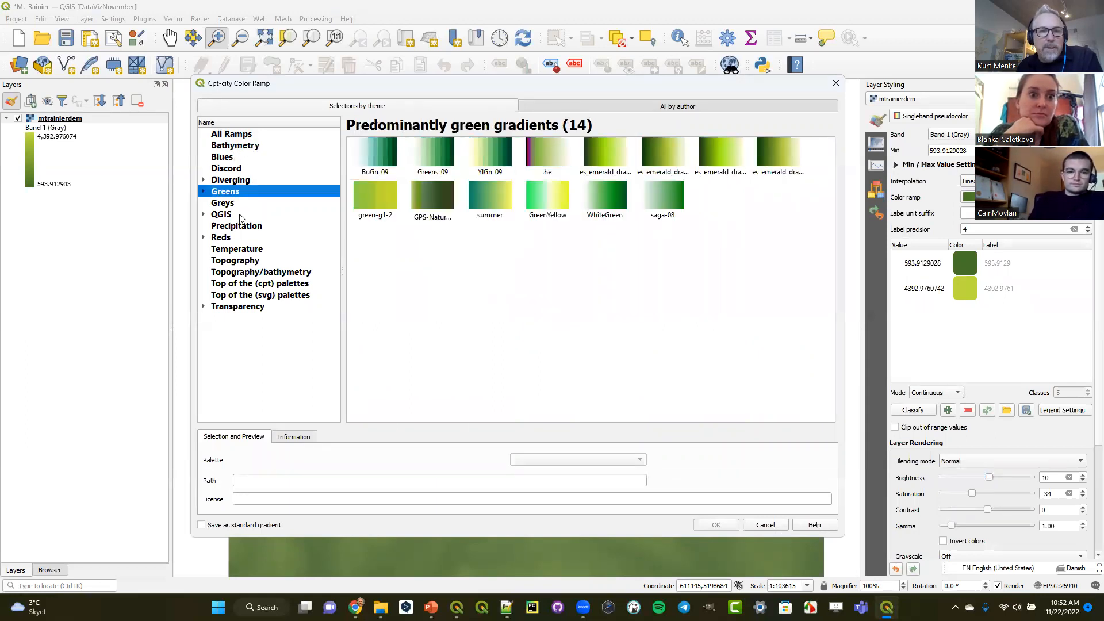
pyautogui.click(234, 264)
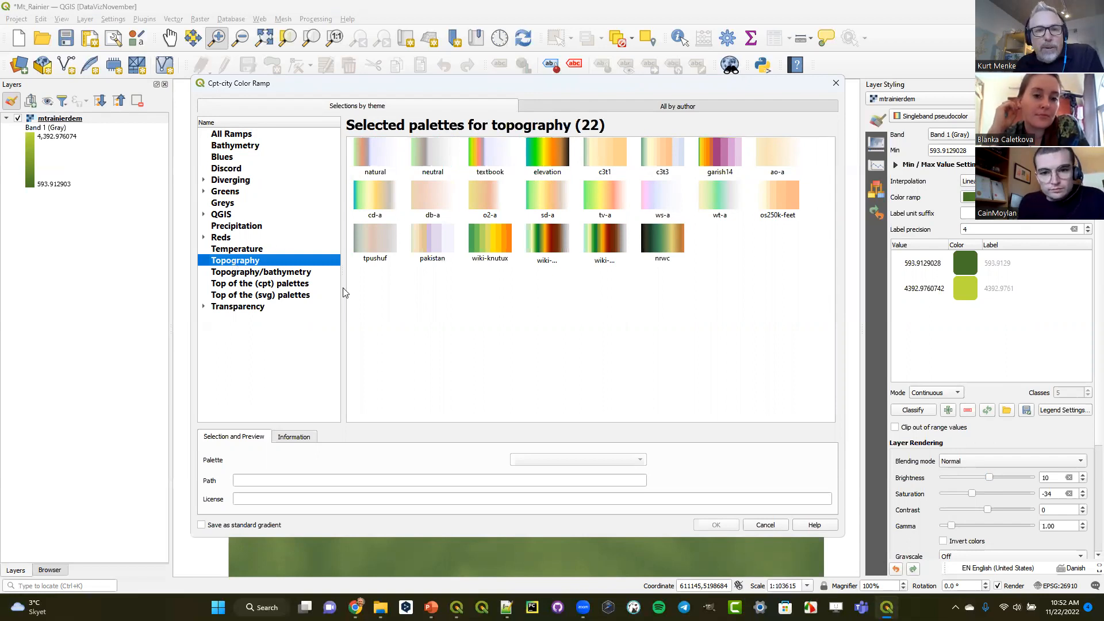
pyautogui.click(378, 199)
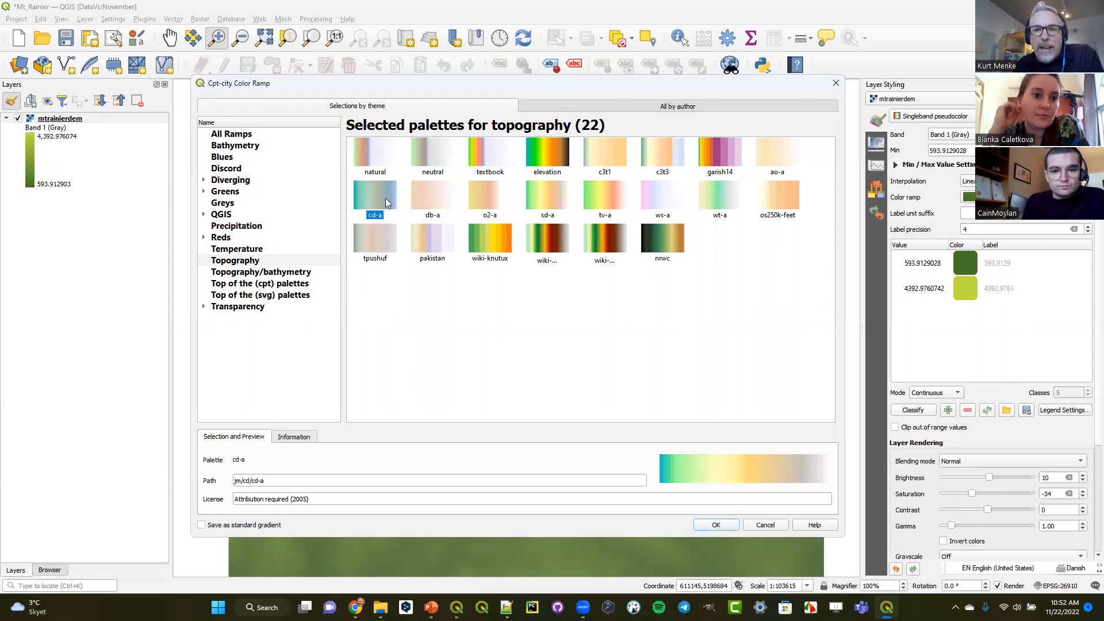
pyautogui.click(547, 198)
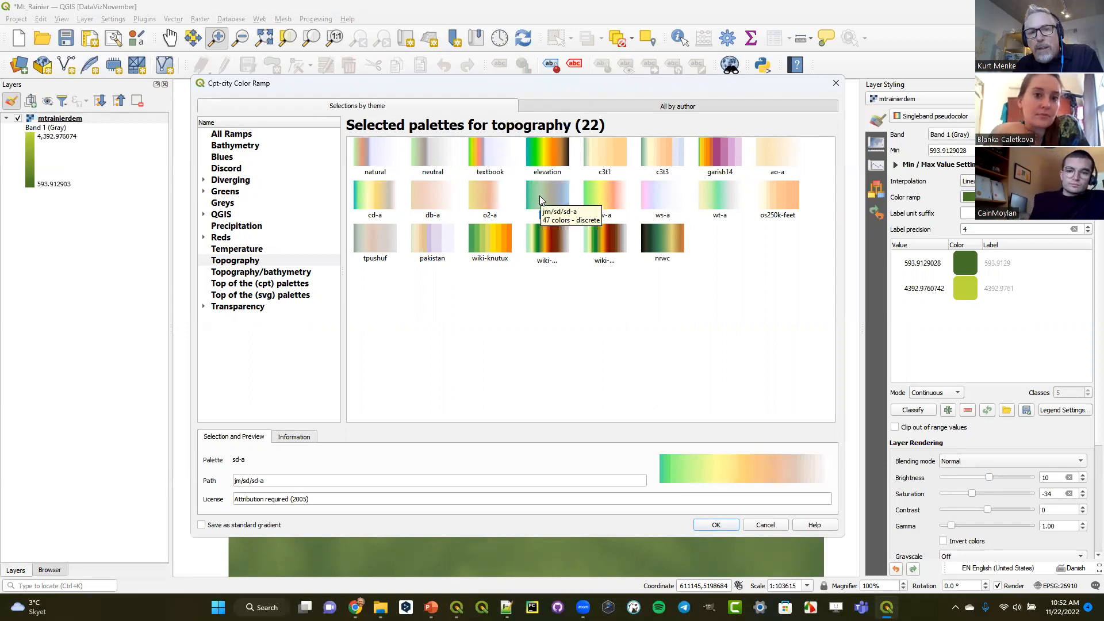
pyautogui.click(714, 525)
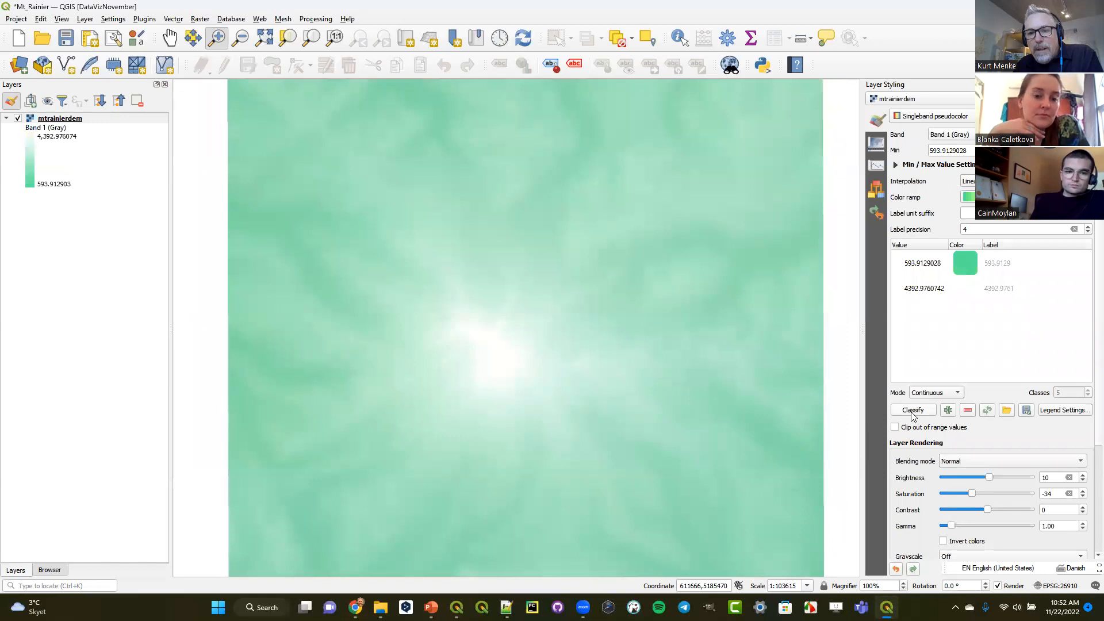
pyautogui.click(912, 412)
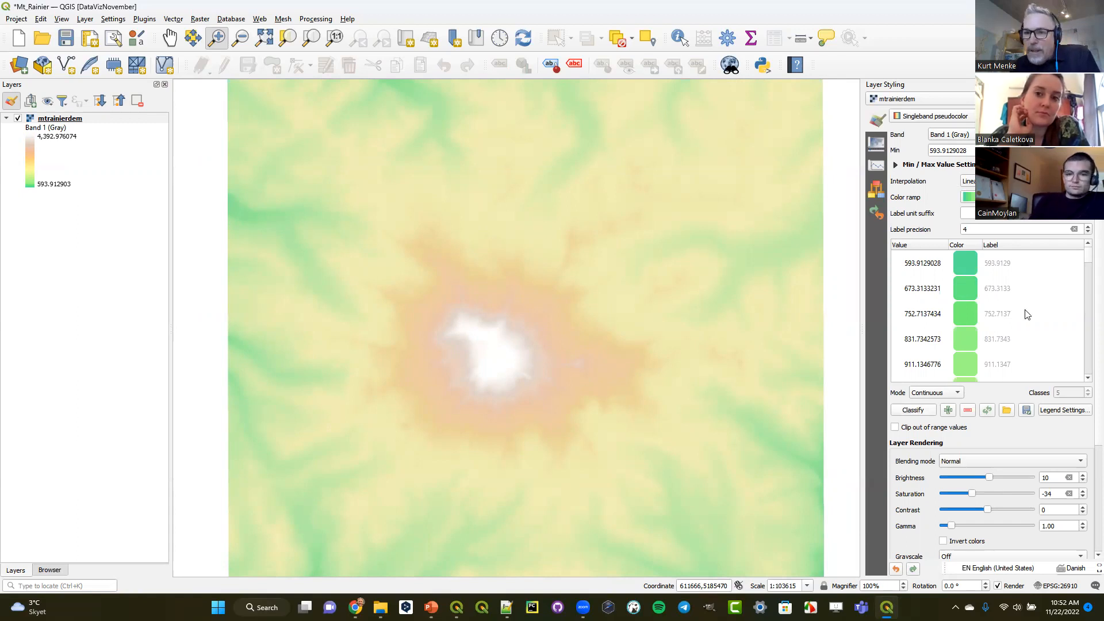
# - Save the current color ramp as SD-A with no tags and add it to the favorites
pyautogui.click(1087, 197)
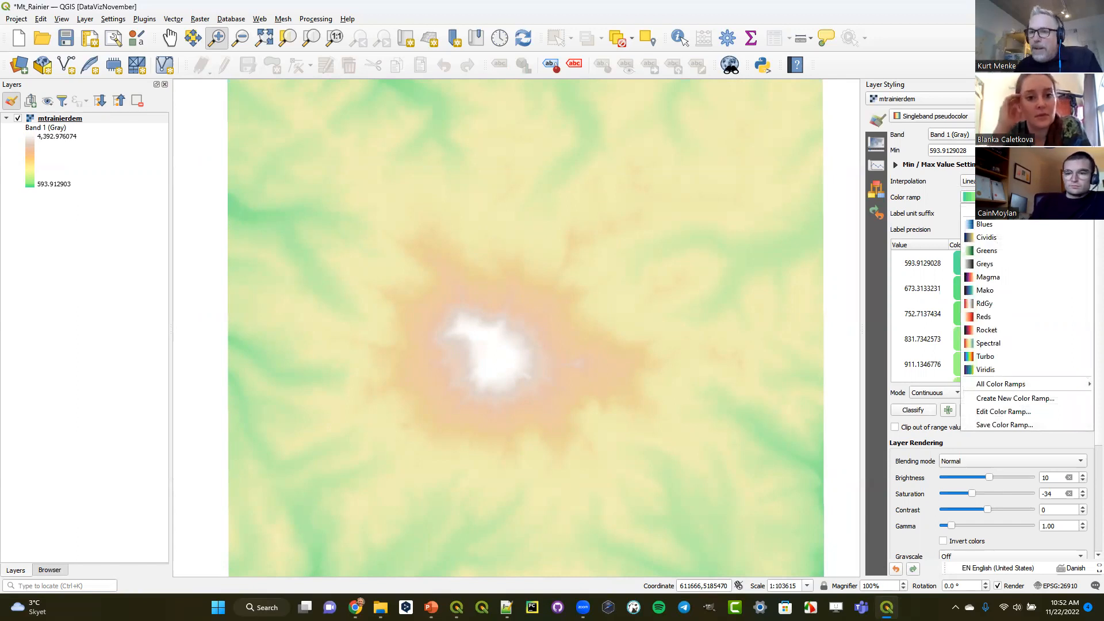
pyautogui.click(1058, 425)
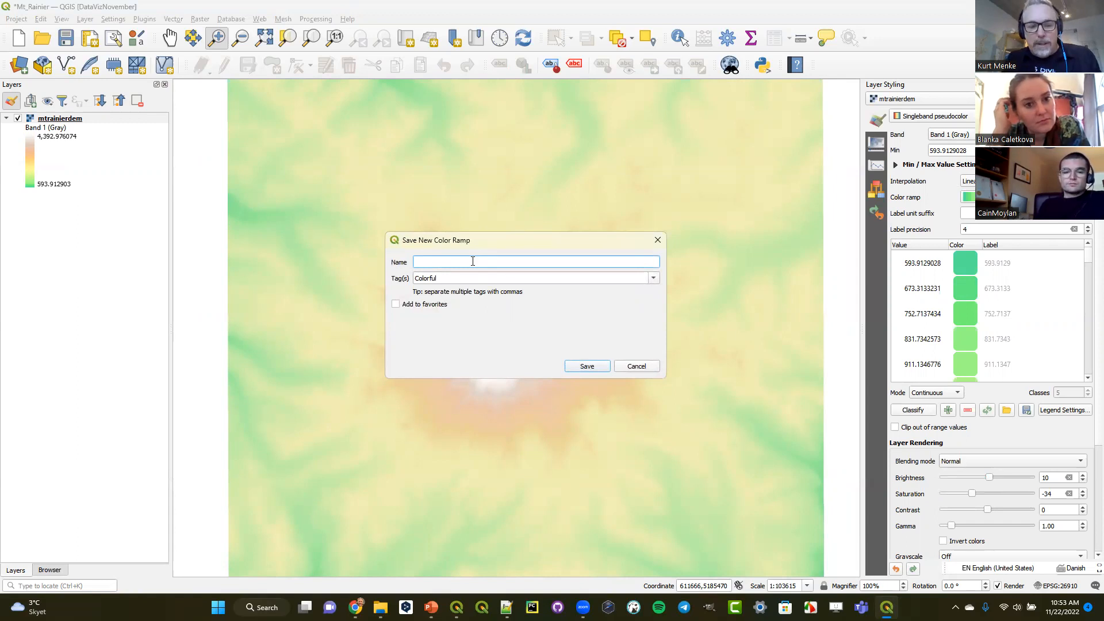
pyautogui.write('S')
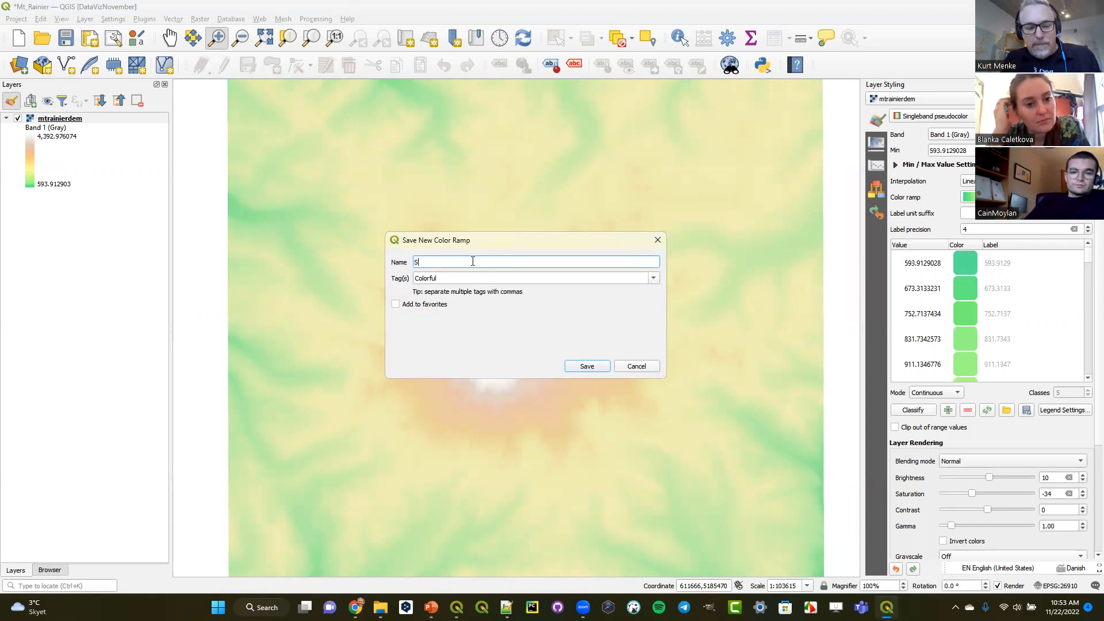
pyautogui.write('D-A')
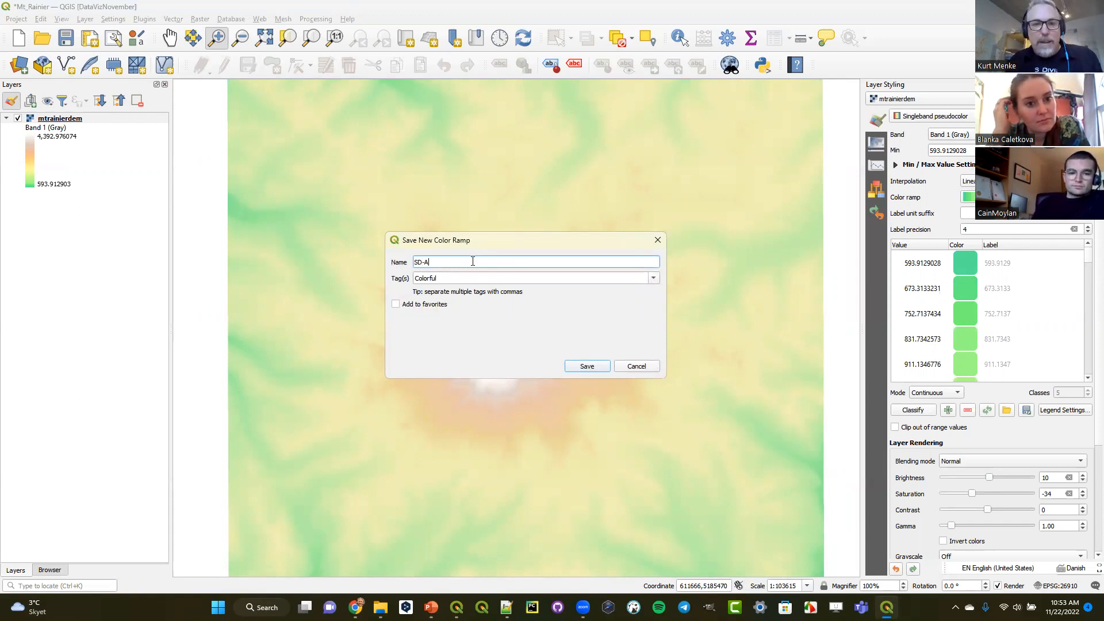
pyautogui.click(654, 278)
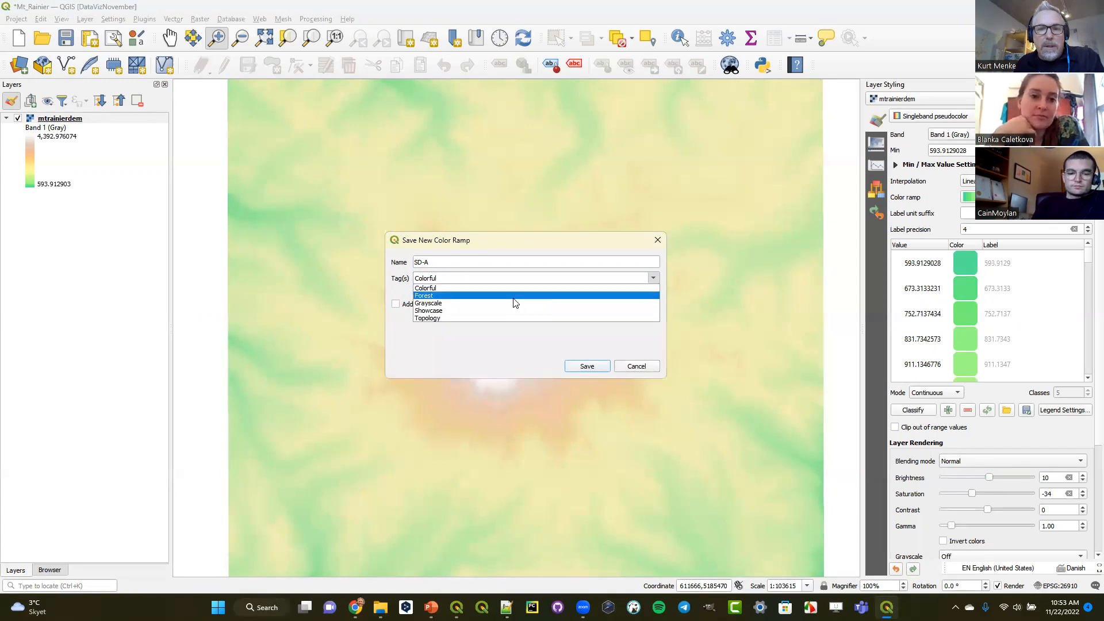
pyautogui.click(462, 288)
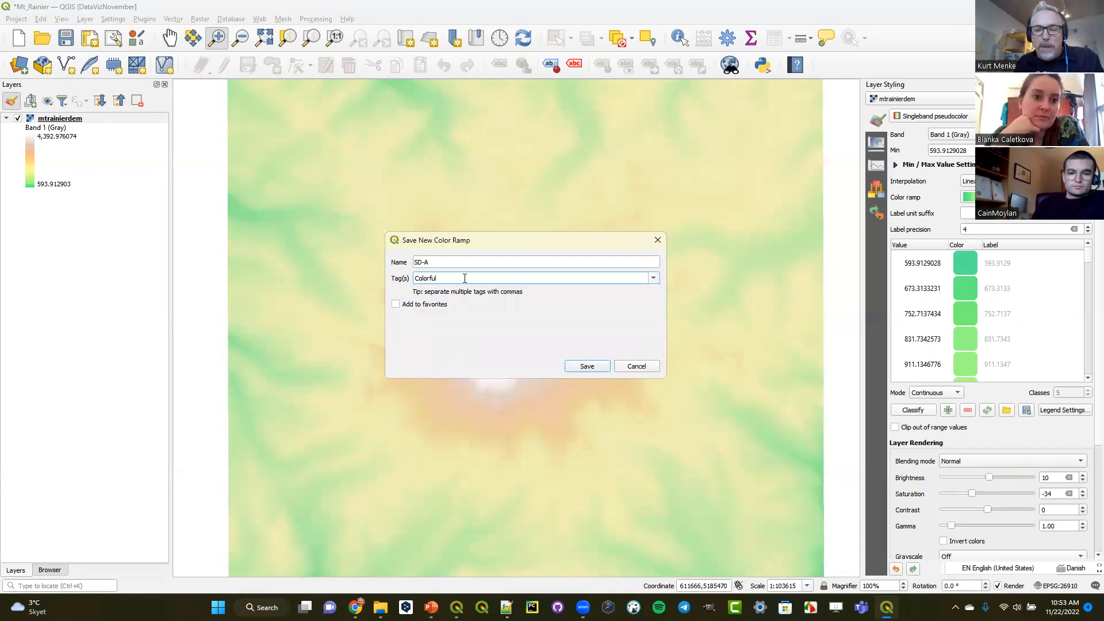
pyautogui.press('BackSpace')
pyautogui.press('BackSpace')
pyautogui.press('BackSpace')
pyautogui.press('BackSpace')
pyautogui.press('BackSpace')
pyautogui.press('BackSpace')
pyautogui.press('BackSpace')
pyautogui.click(430, 305)
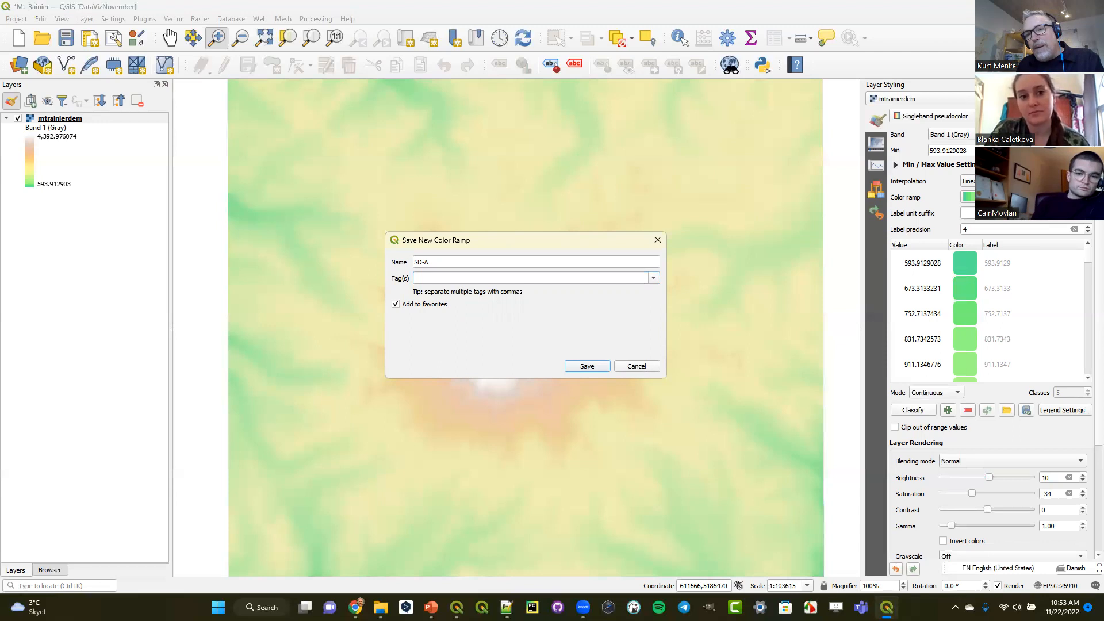
pyautogui.click(587, 366)
pyautogui.click(1079, 196)
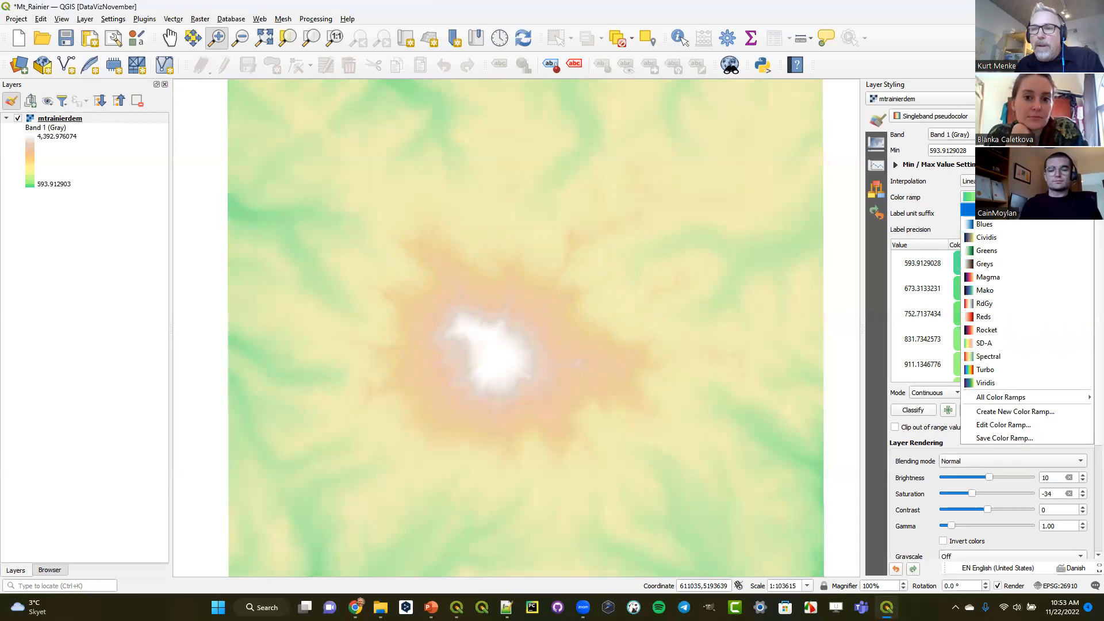
pyautogui.click(944, 29)
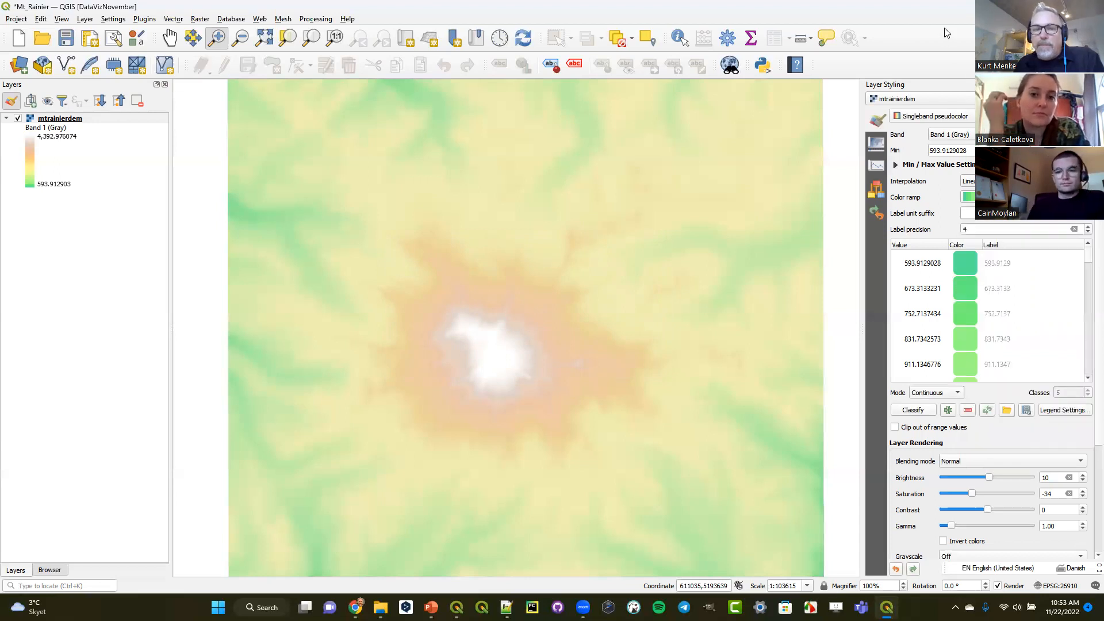
# - Duplicate the mtrainierdem layer, place the copy above the original and make it visible
pyautogui.rightClick(66, 121)
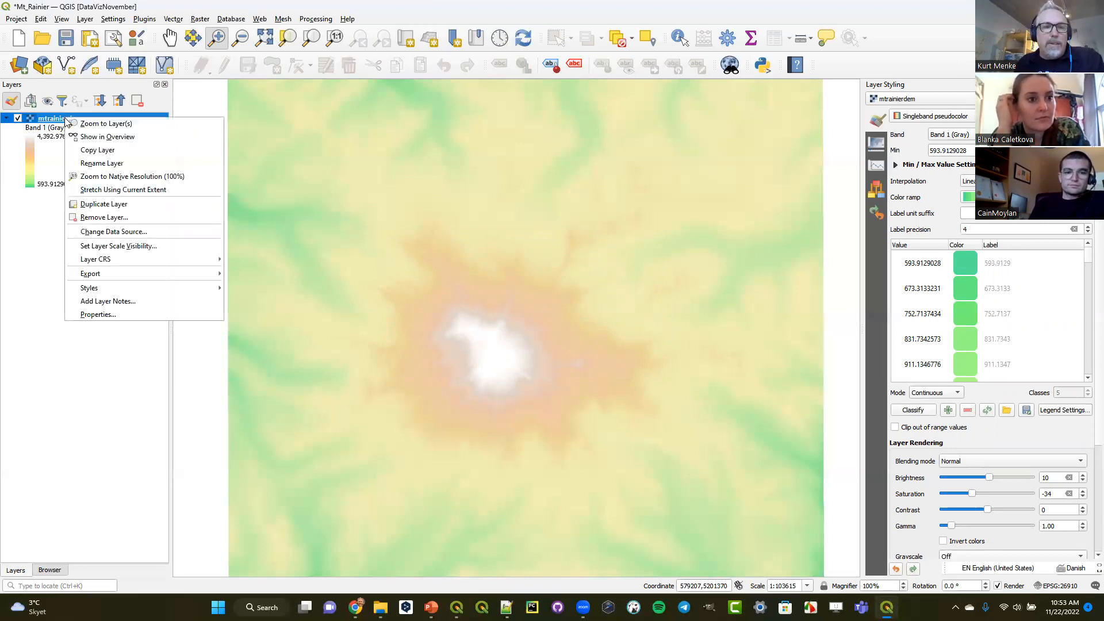
pyautogui.click(109, 205)
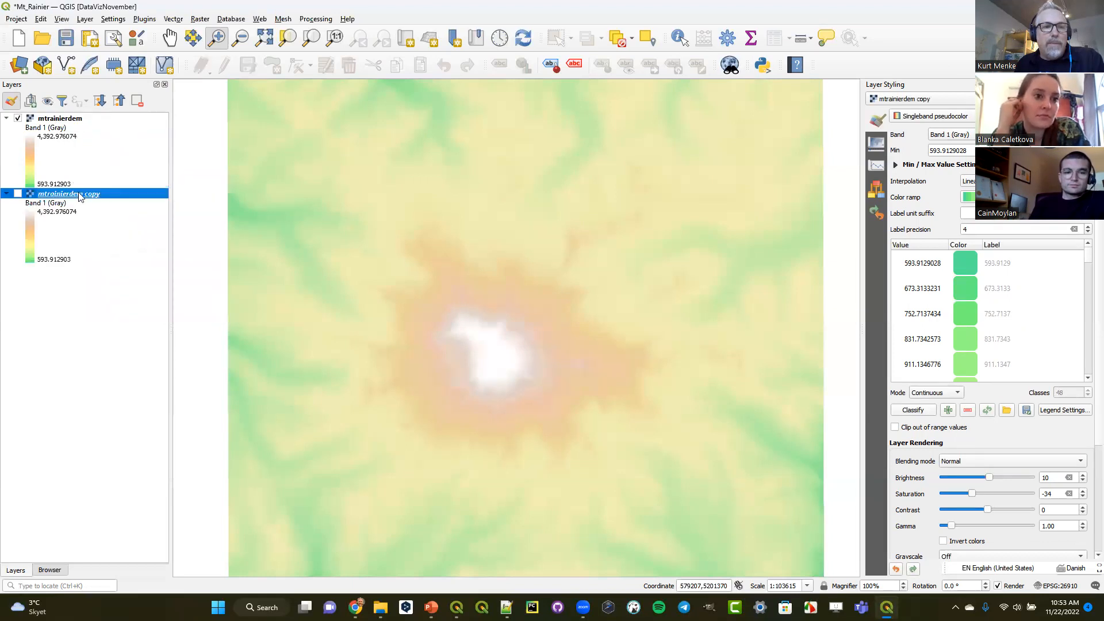
pyautogui.moveTo(90, 117); pyautogui.dragTo(90, 114)
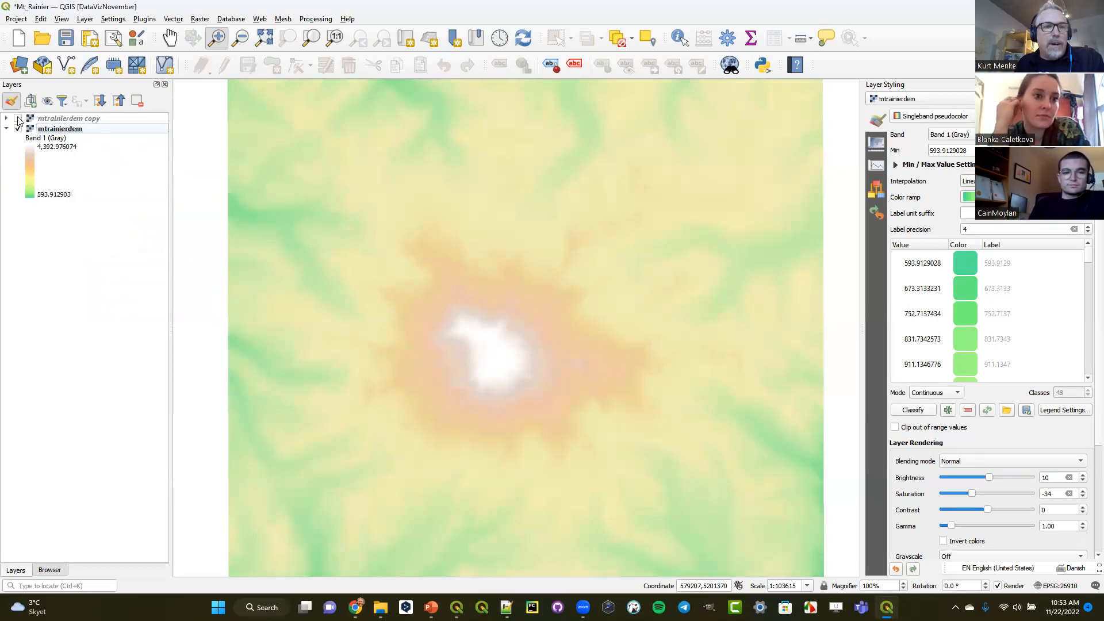
pyautogui.click(7, 118)
pyautogui.click(55, 122)
pyautogui.click(18, 119)
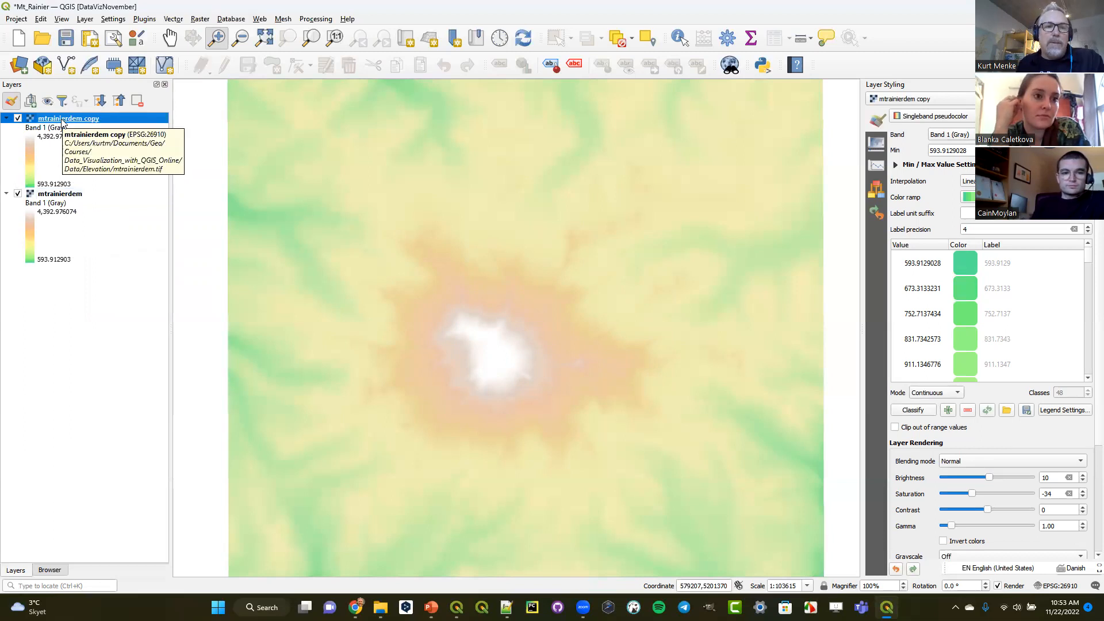
# - Rename the duplicated DEM layer as Hillshade
pyautogui.rightClick(63, 123)
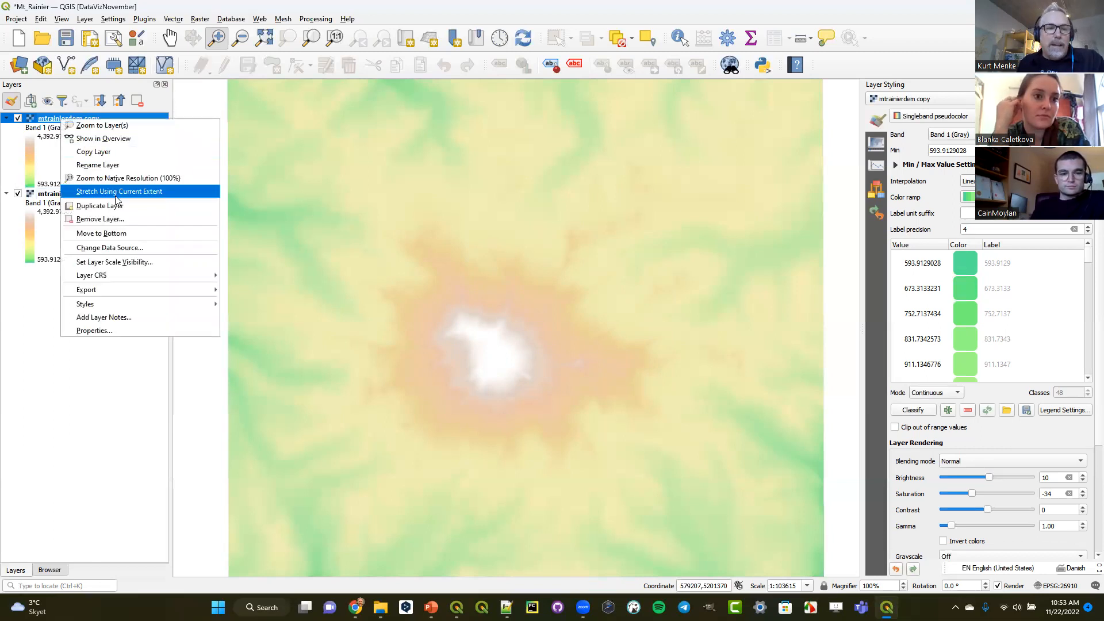
pyautogui.click(120, 165)
pyautogui.write('Hi')
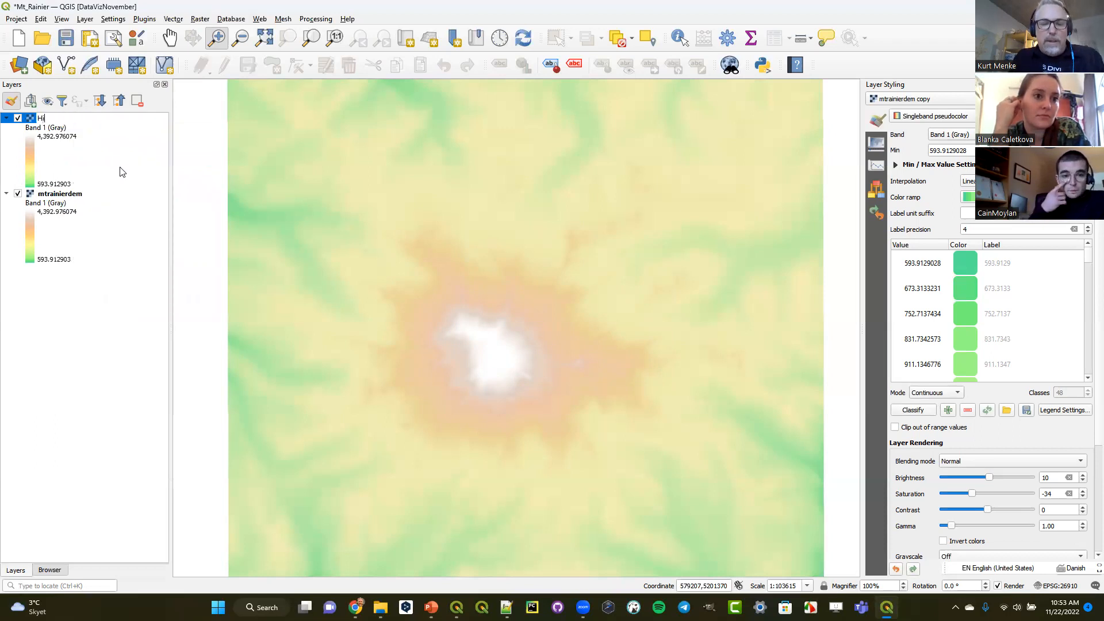
pyautogui.write('llshade')
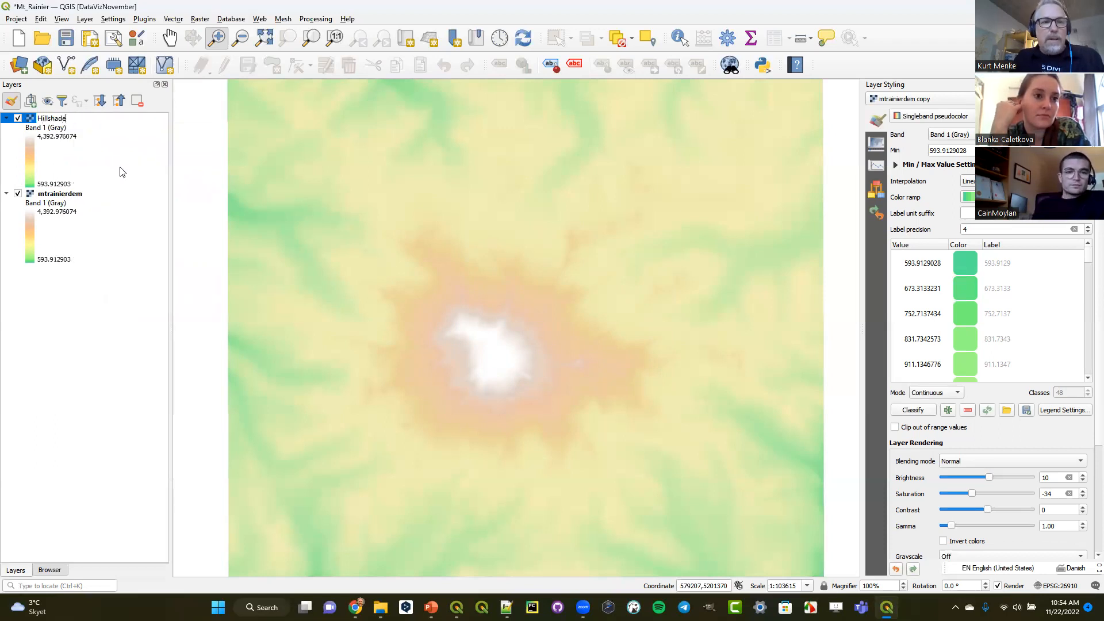
pyautogui.press('Return')
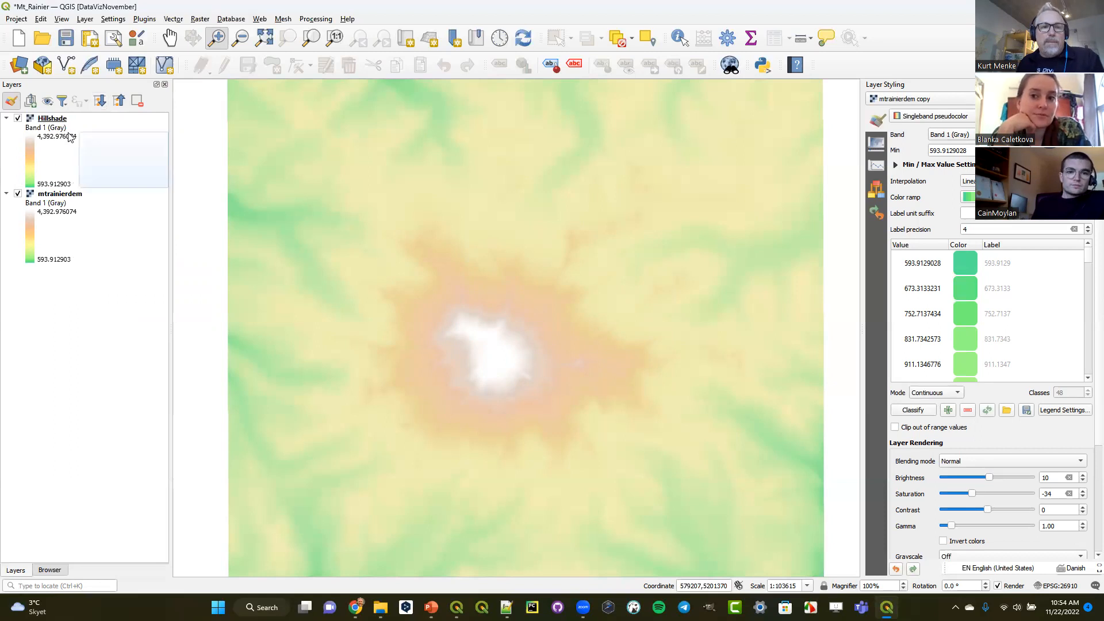
# - Select the Hillshade layer for styling and change its renderer to Hillshade
pyautogui.click(46, 122)
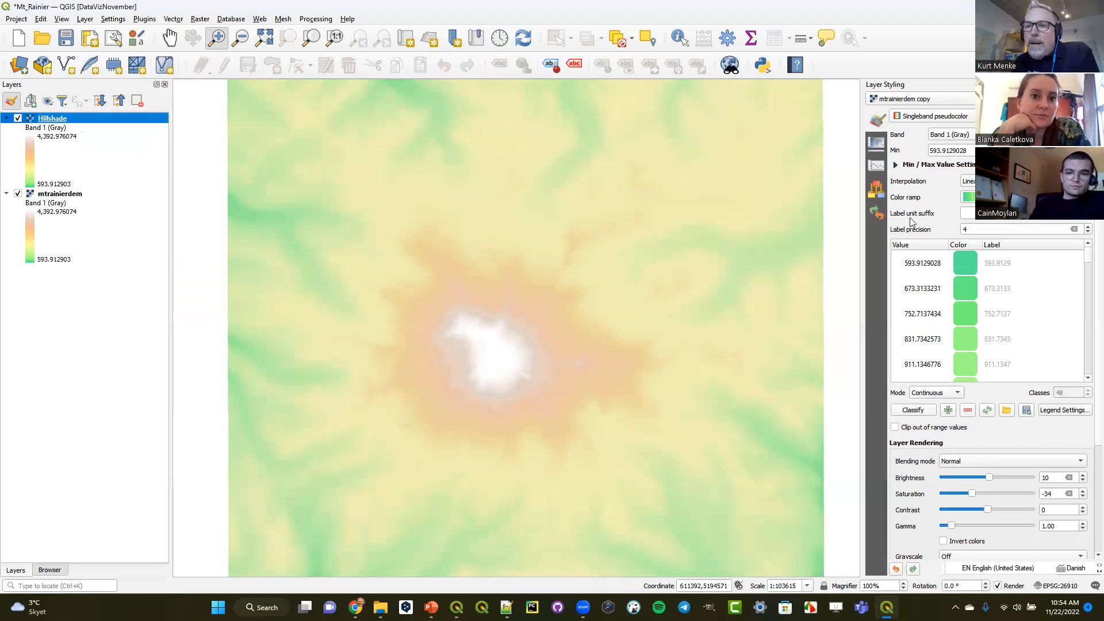
pyautogui.click(923, 99)
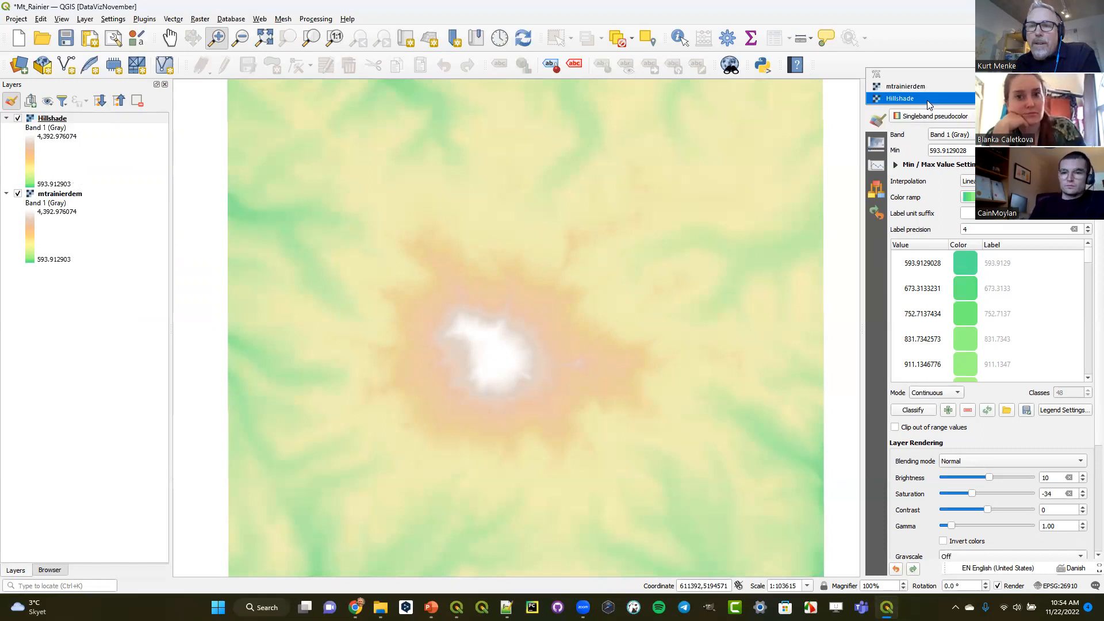
pyautogui.click(927, 100)
pyautogui.click(932, 115)
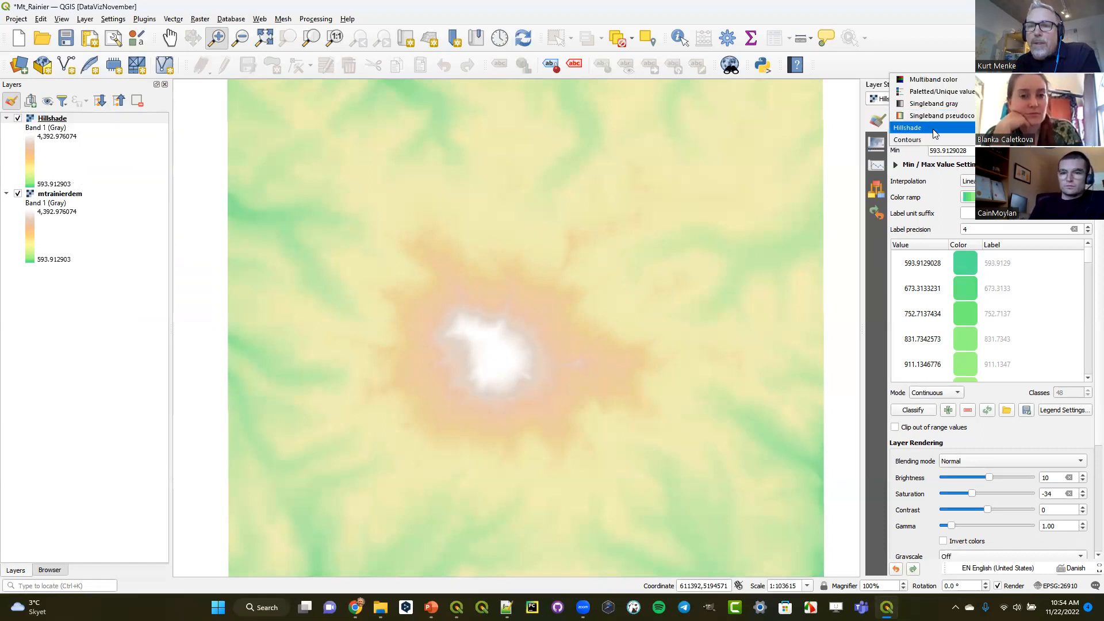
pyautogui.click(932, 128)
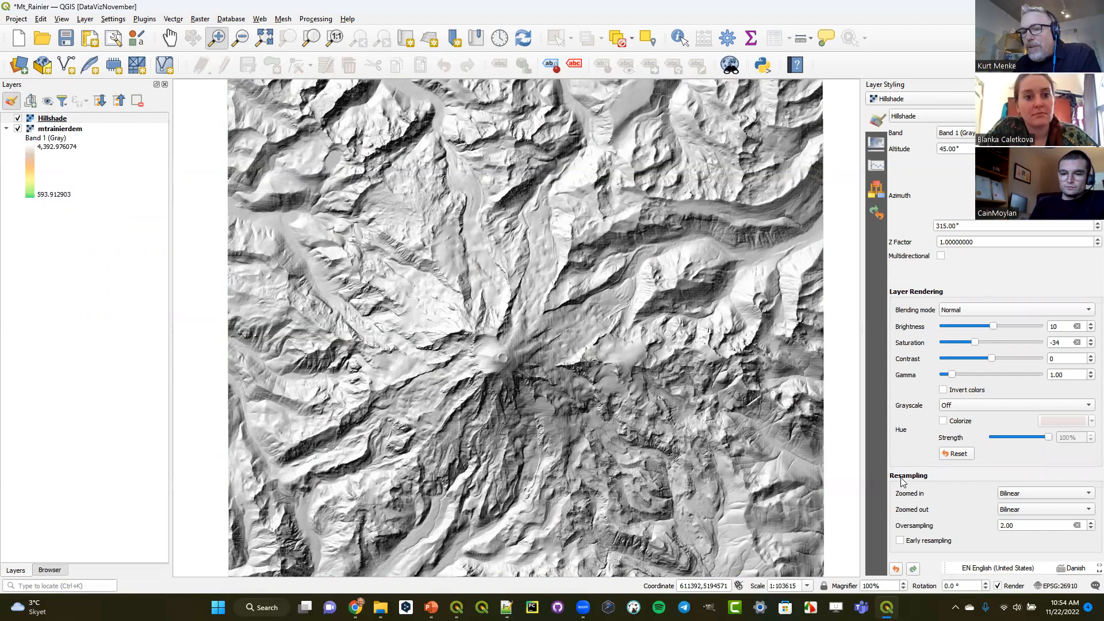
# - Try Nearest Neighbour resampling on the Hillshade layer for both zoomed-in and zoomed-out display
pyautogui.click(1021, 493)
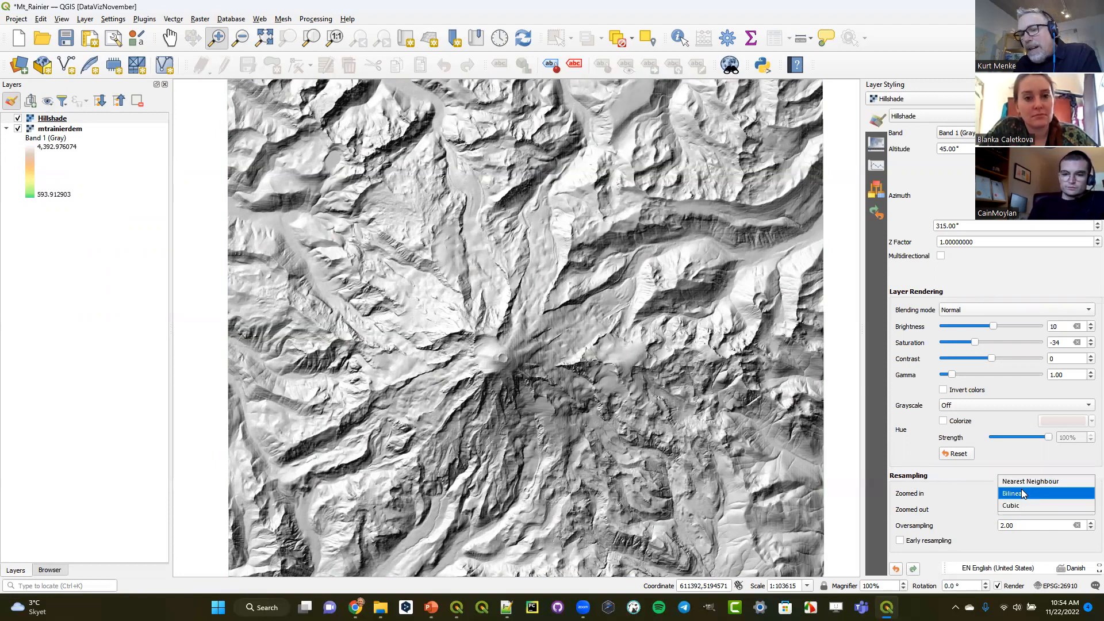
pyautogui.click(1023, 480)
pyautogui.click(1022, 511)
pyautogui.click(1021, 500)
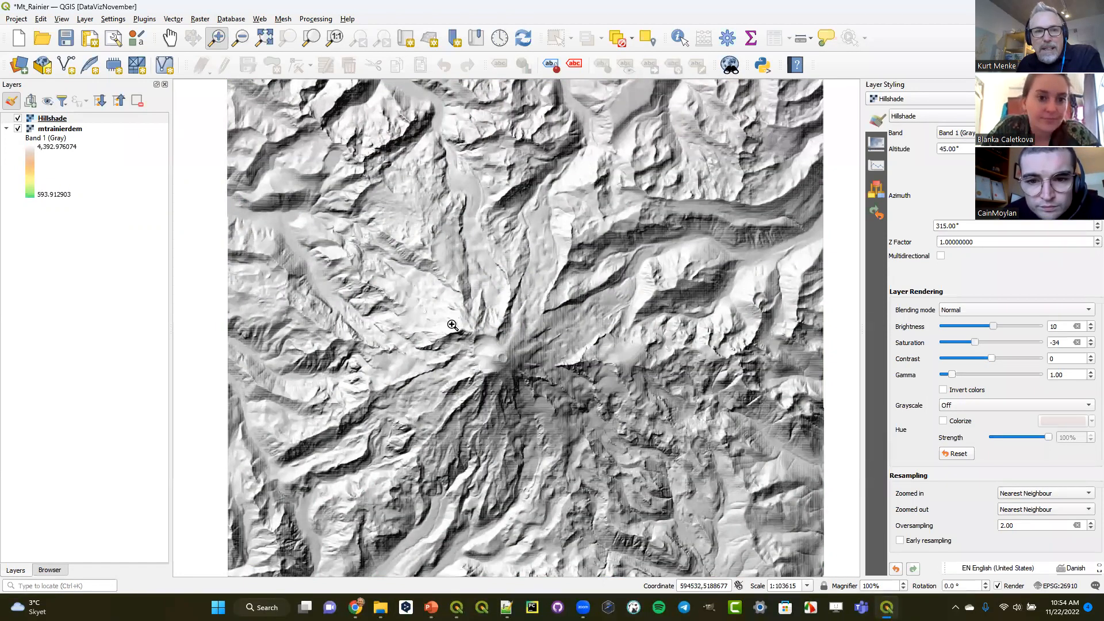
# - Set the Hillshade layer's zoomed-in and zoomed-out resampling back to Bilinear
pyautogui.moveTo(238, 180); pyautogui.dragTo(392, 317)
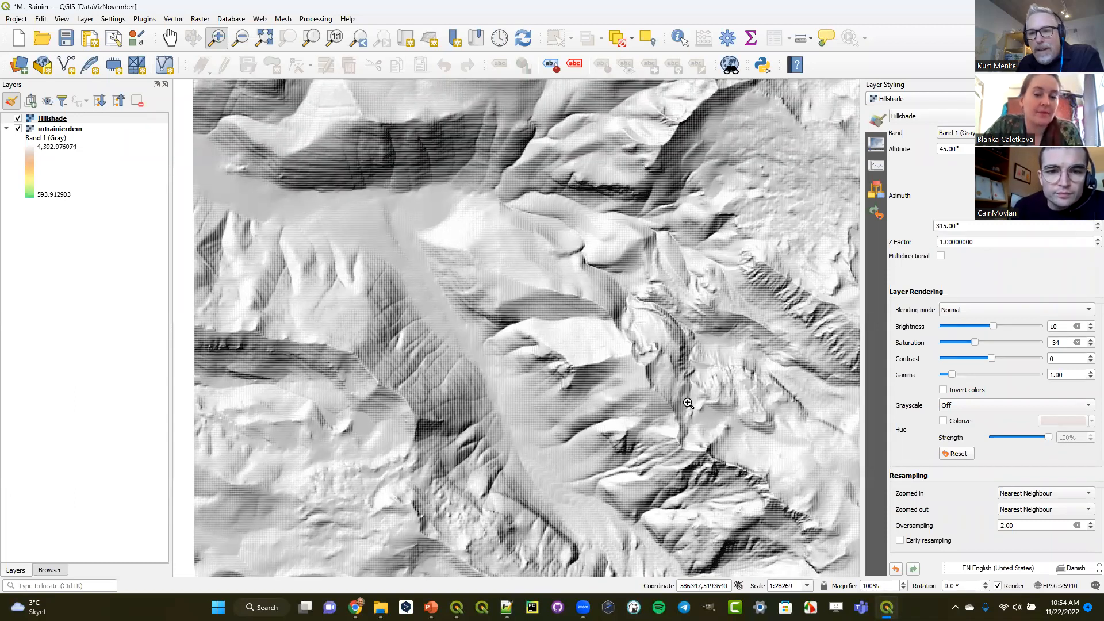
pyautogui.click(1025, 498)
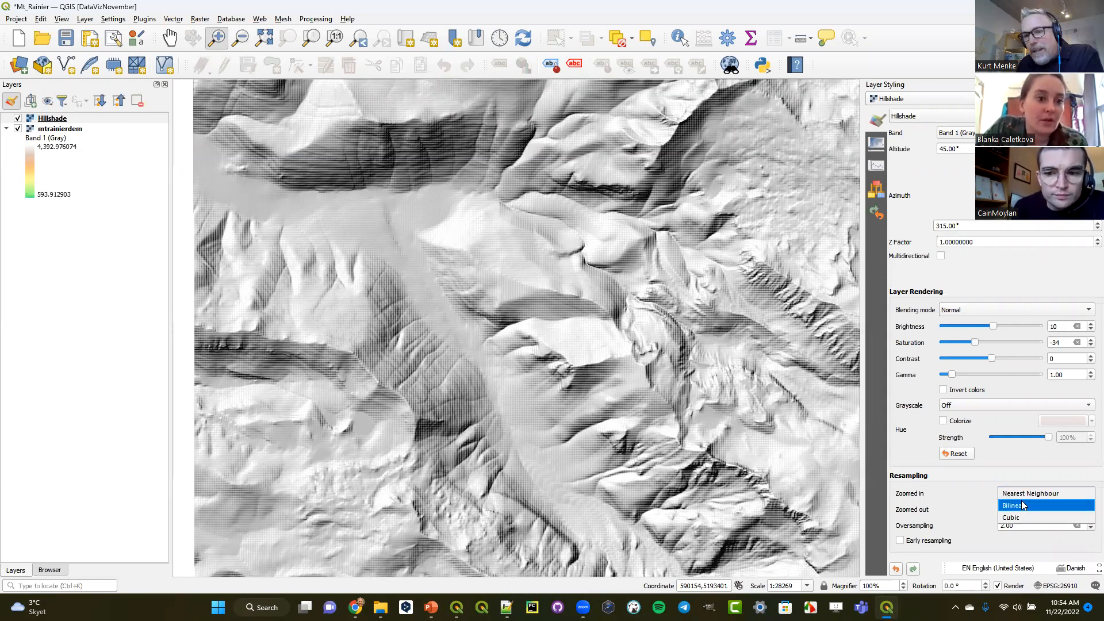
pyautogui.click(1021, 504)
pyautogui.click(1021, 510)
pyautogui.click(1021, 523)
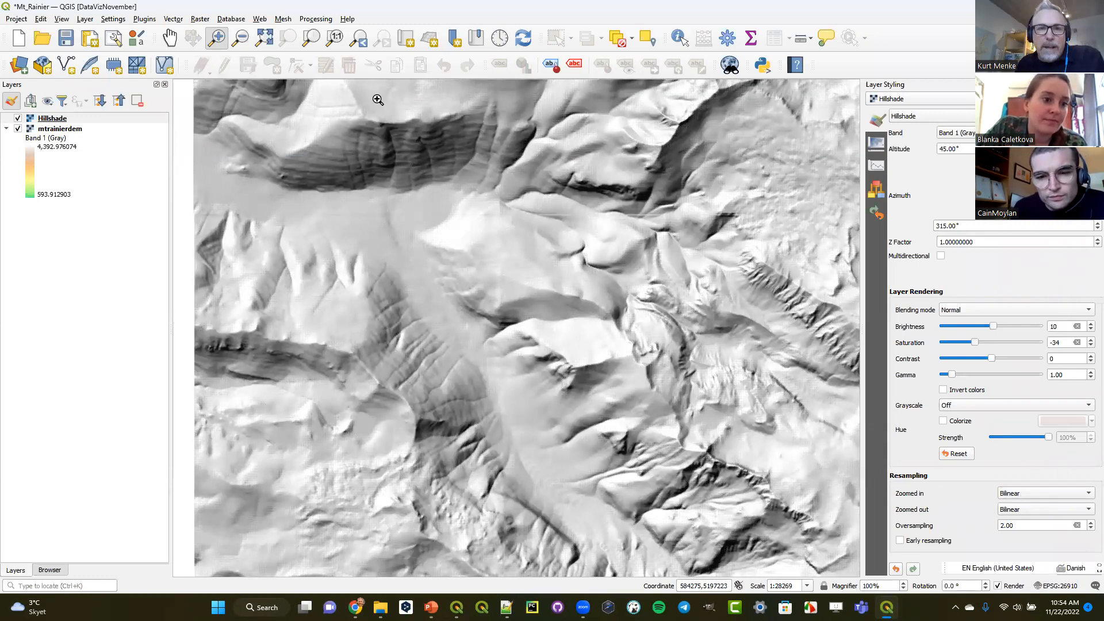
# - Compare the full-extent map with the Hillshade layer hidden and shown
pyautogui.click(362, 39)
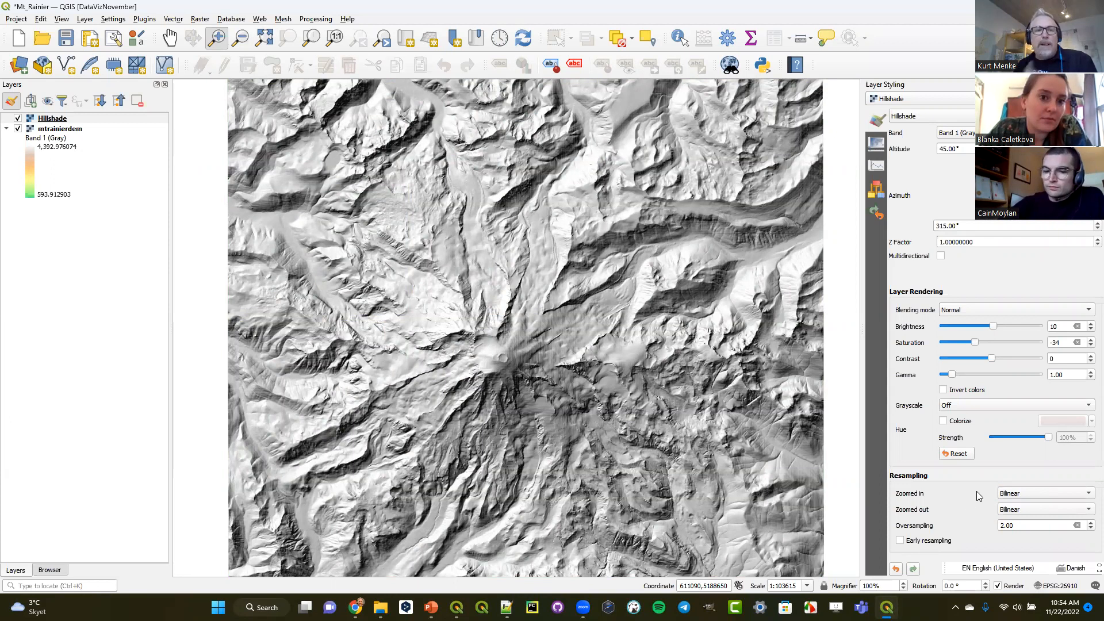
pyautogui.click(18, 119)
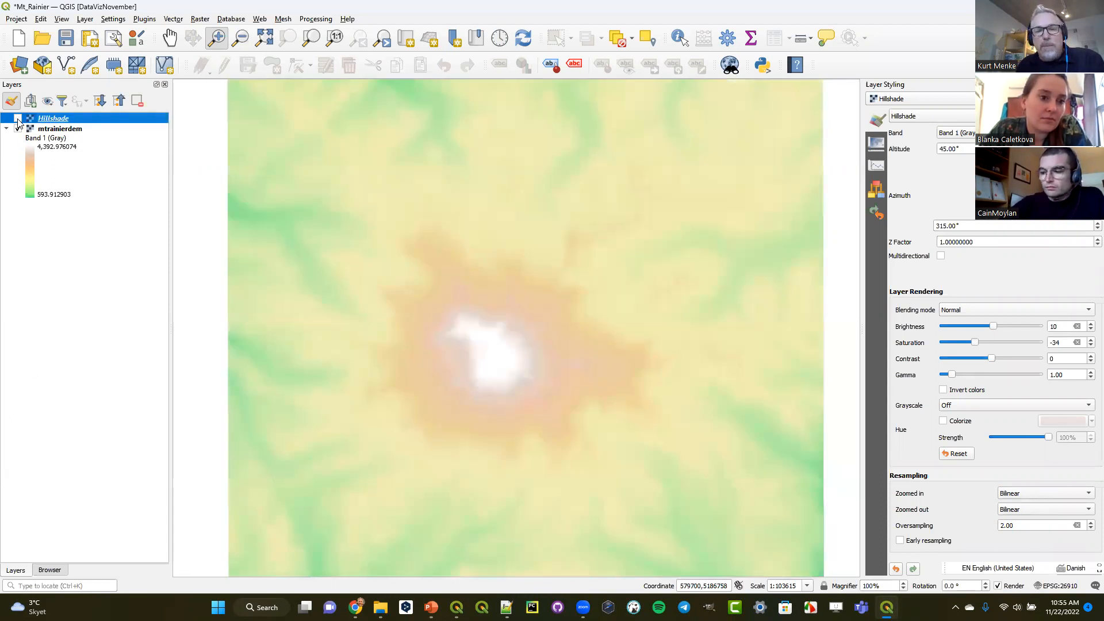
pyautogui.click(18, 119)
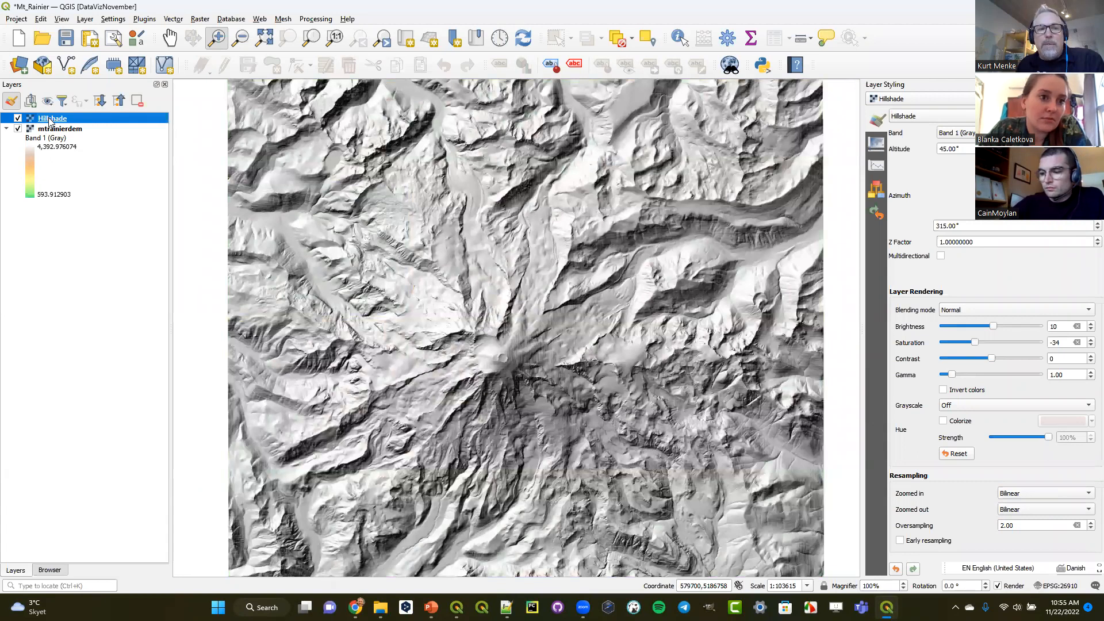
# - Try several reduced global opacity levels on the Hillshade layer, then restore full opacity
pyautogui.click(875, 145)
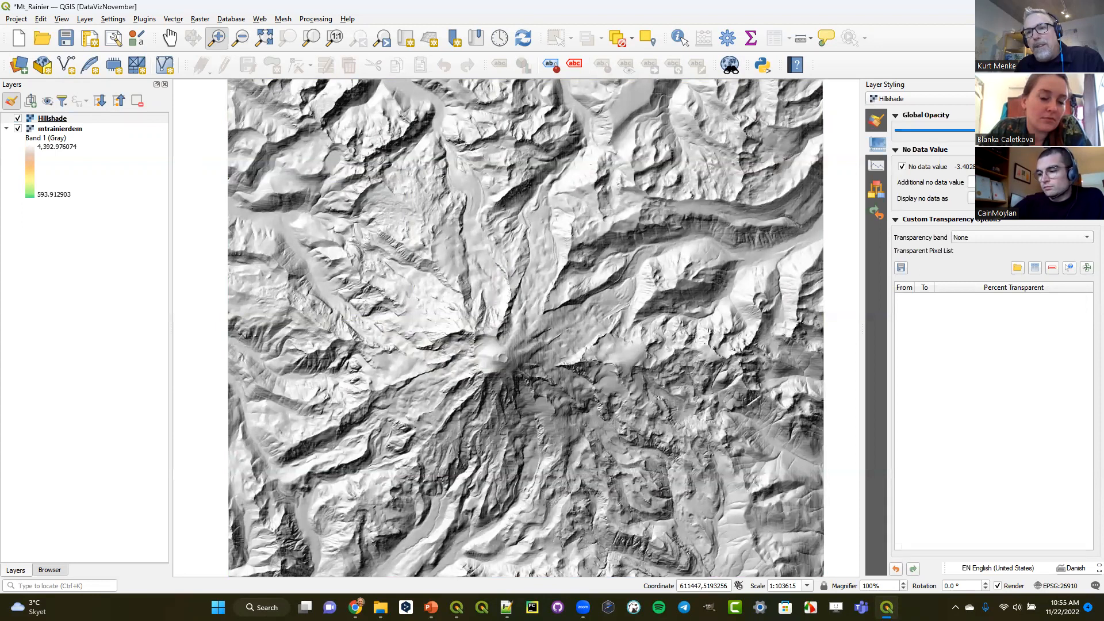
pyautogui.moveTo(1050, 130); pyautogui.dragTo(976, 132)
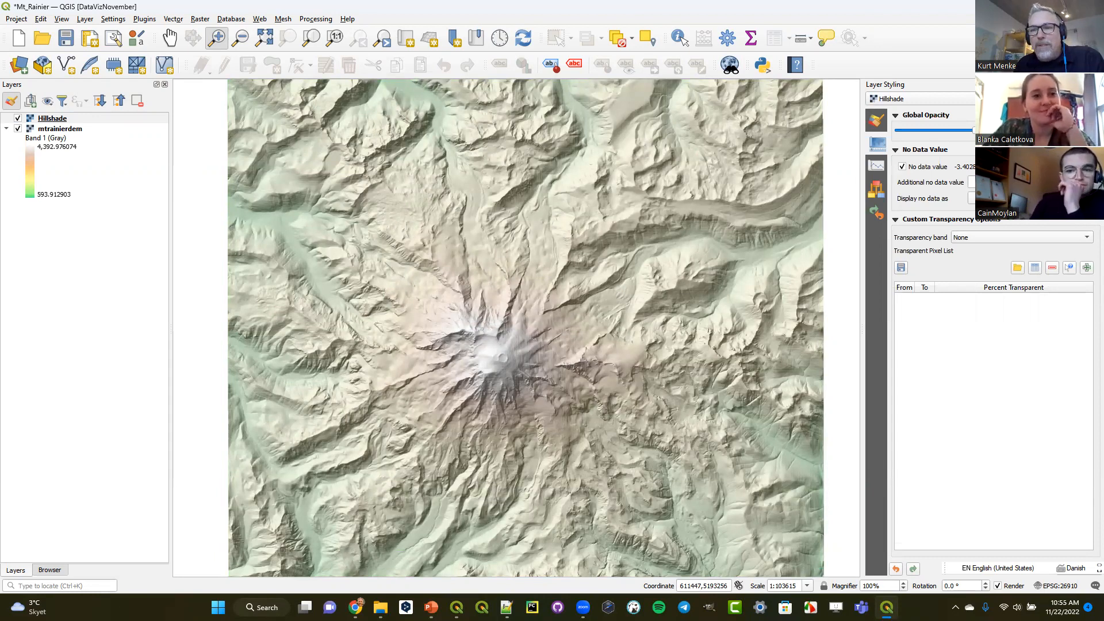
pyautogui.moveTo(972, 133); pyautogui.dragTo(945, 134)
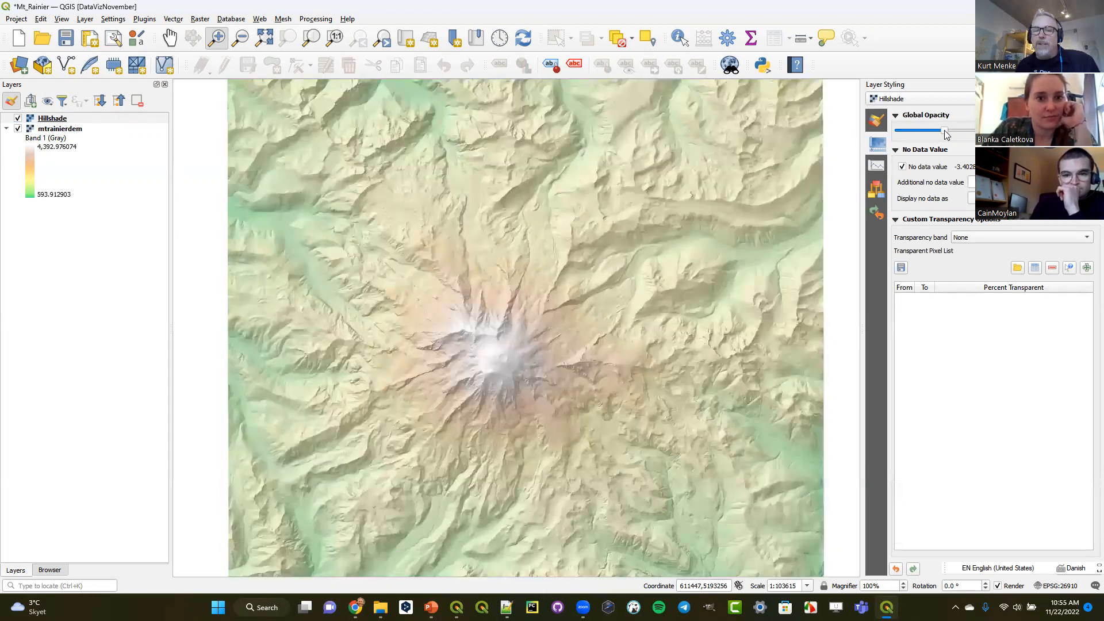
pyautogui.moveTo(946, 134); pyautogui.dragTo(933, 133)
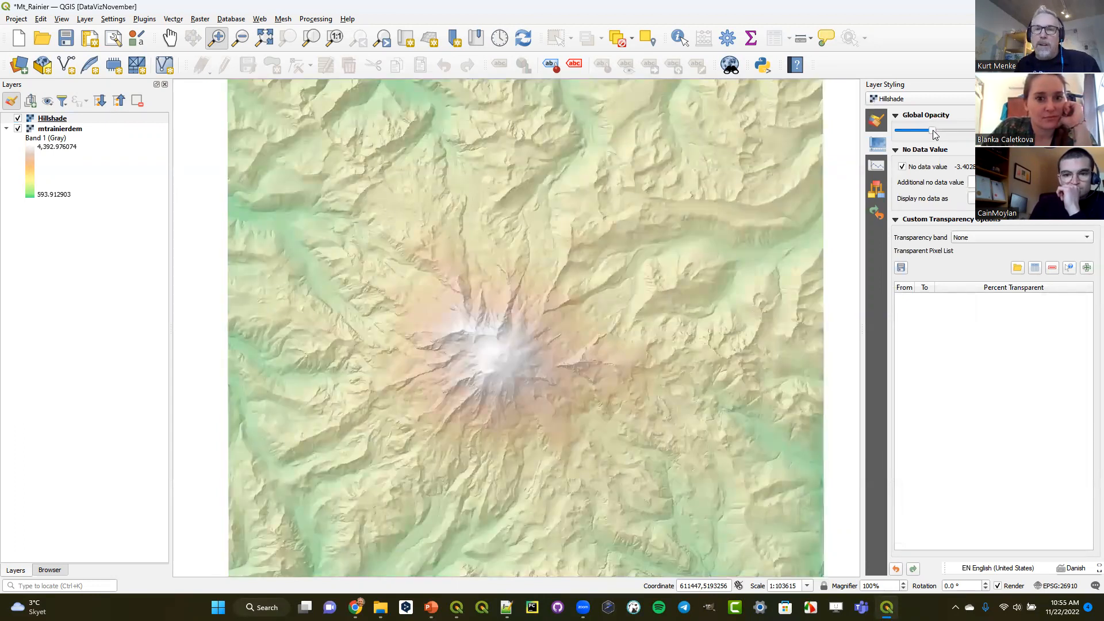
pyautogui.moveTo(933, 130); pyautogui.dragTo(983, 131)
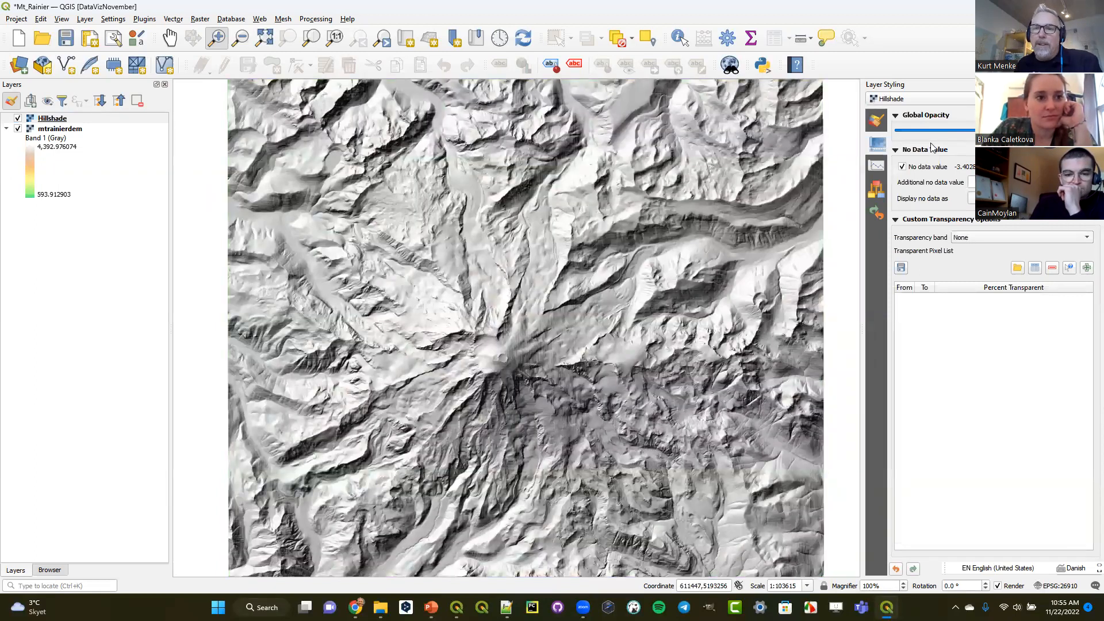
# - Set the Hillshade layer's blending mode to Multiply in its symbology settings
pyautogui.click(876, 121)
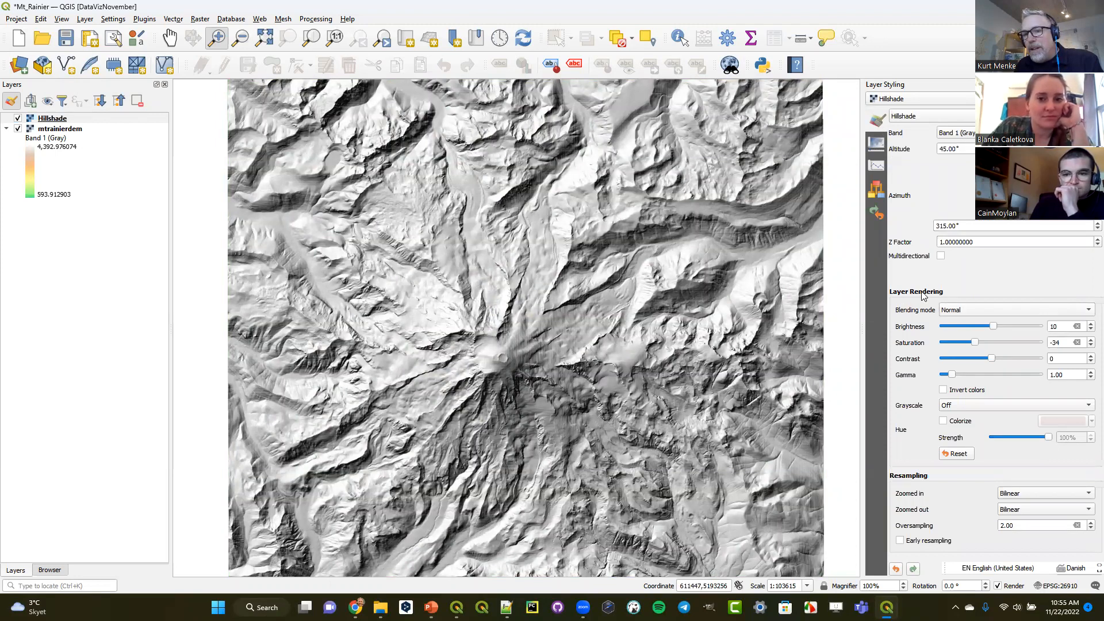
pyautogui.click(960, 313)
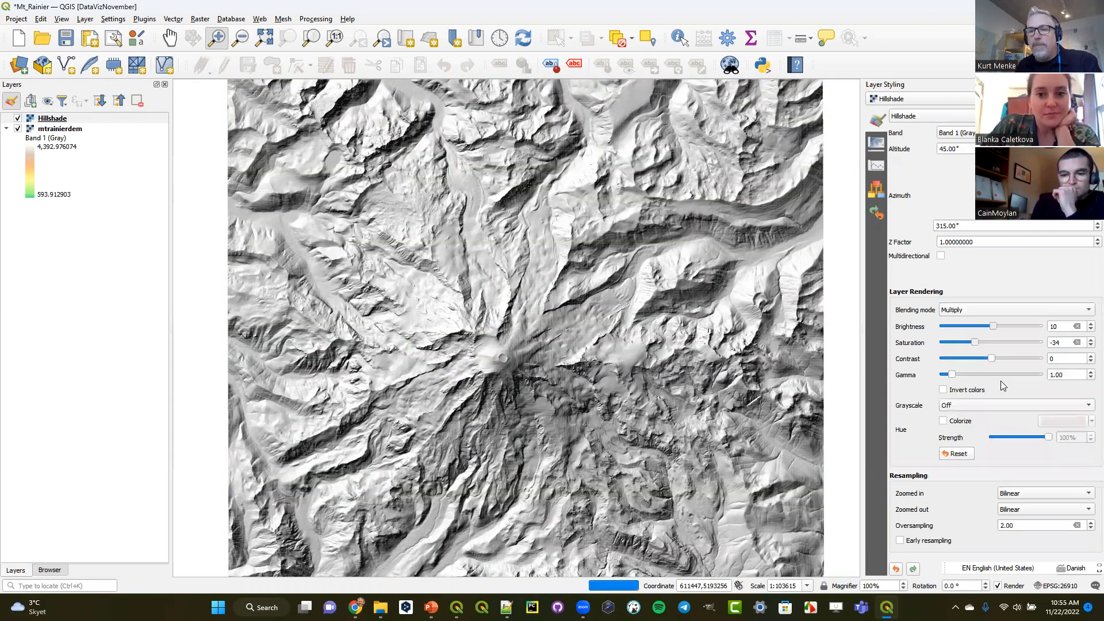
pyautogui.click(1001, 384)
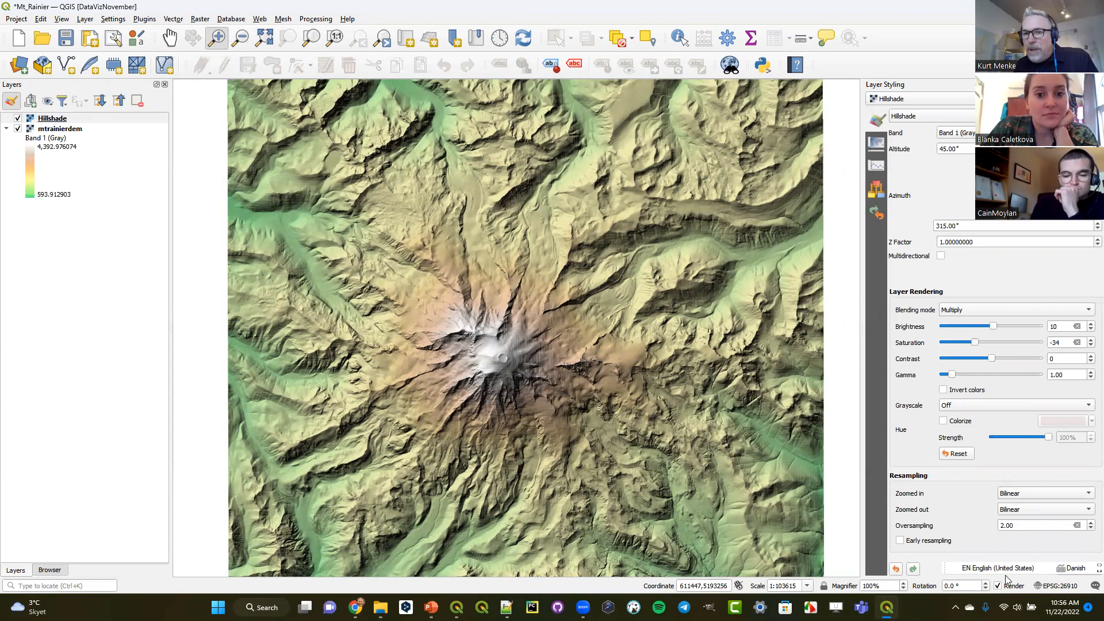
# - Try the Darken and Burn blending modes on the Hillshade layer, then return it to Multiply
pyautogui.click(1038, 311)
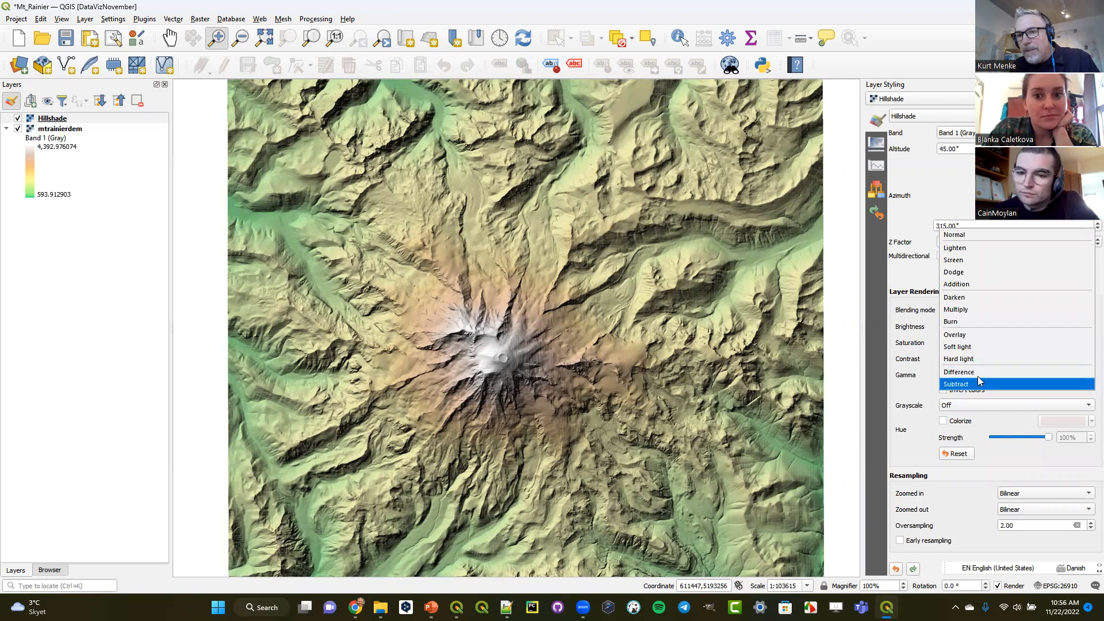
pyautogui.click(984, 298)
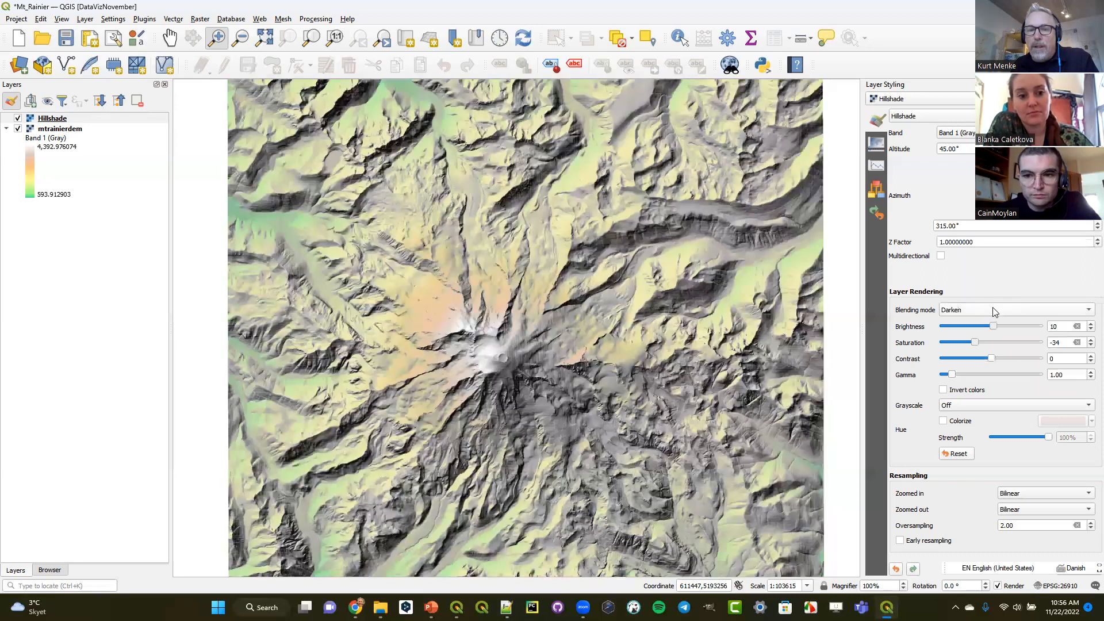
pyautogui.click(992, 309)
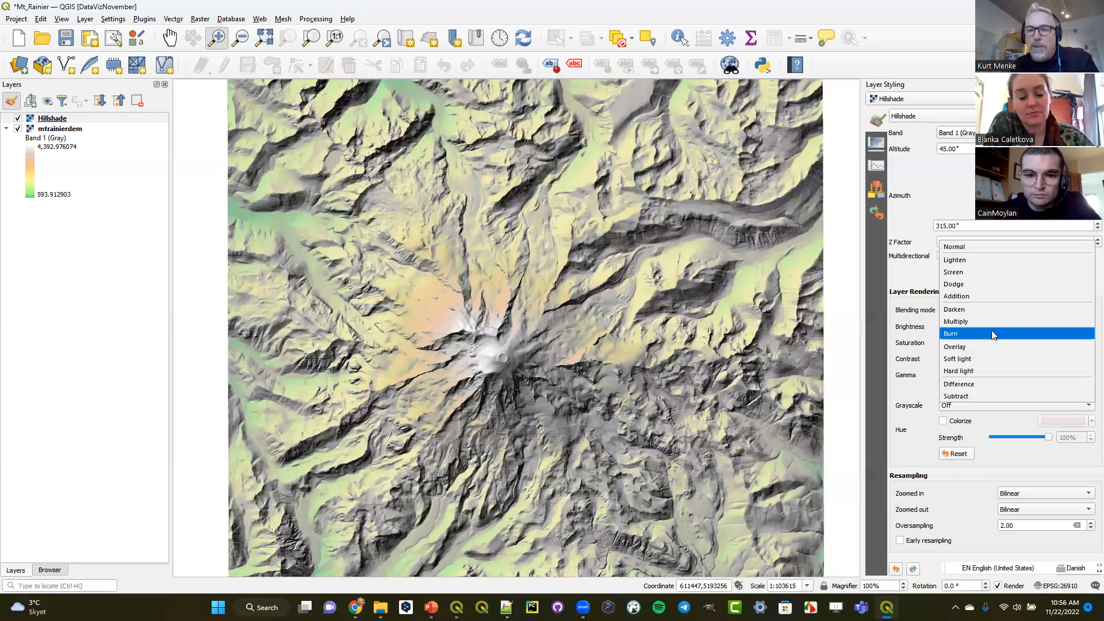
pyautogui.click(993, 333)
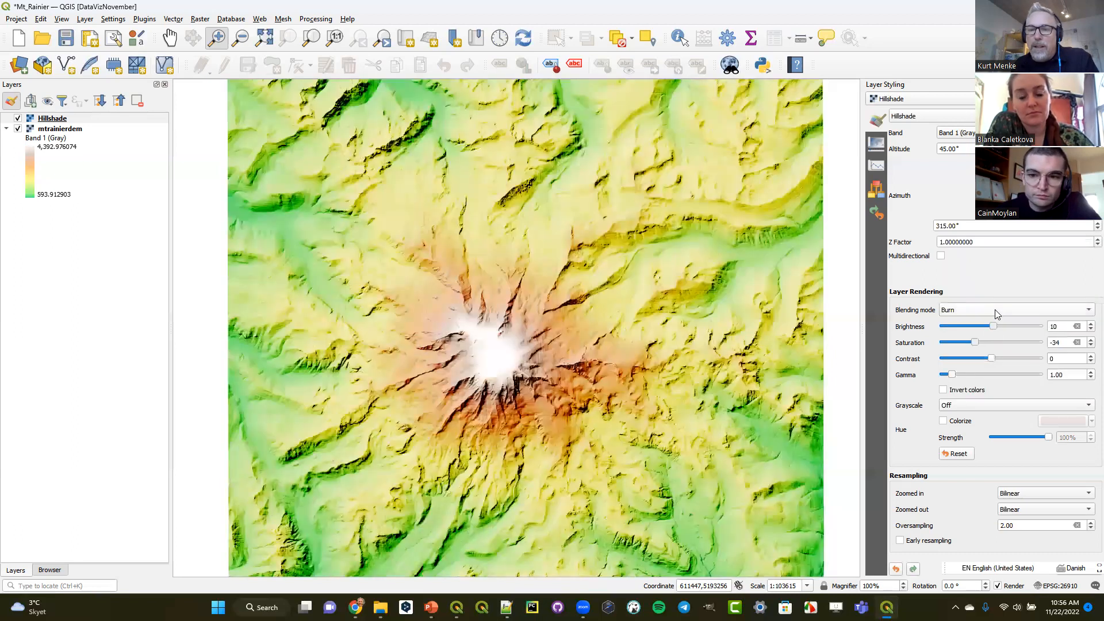
pyautogui.click(995, 310)
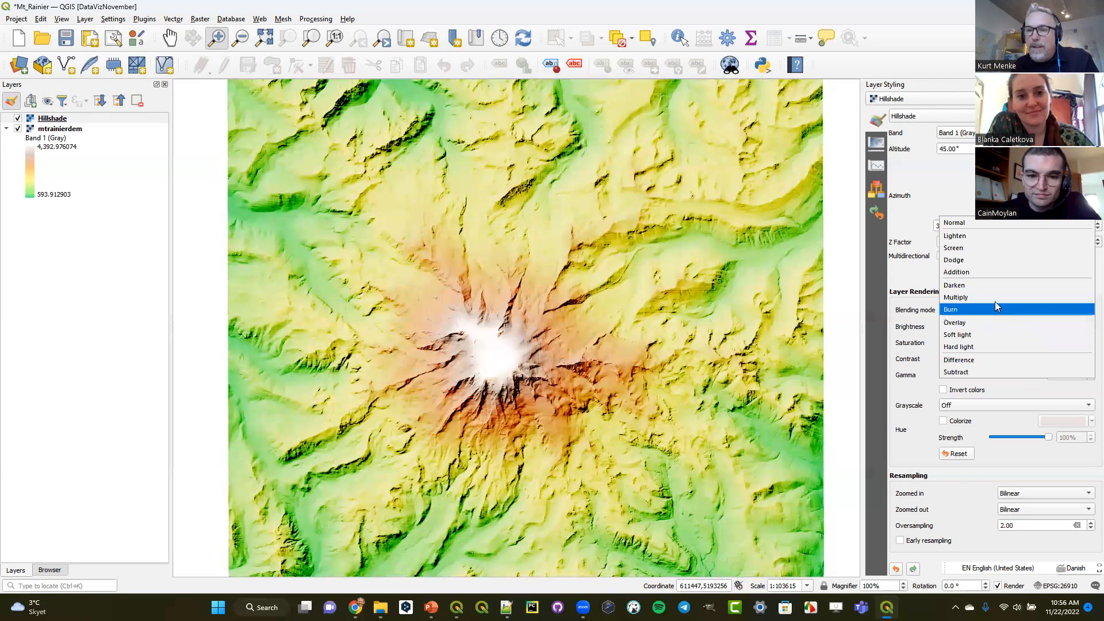
pyautogui.click(996, 297)
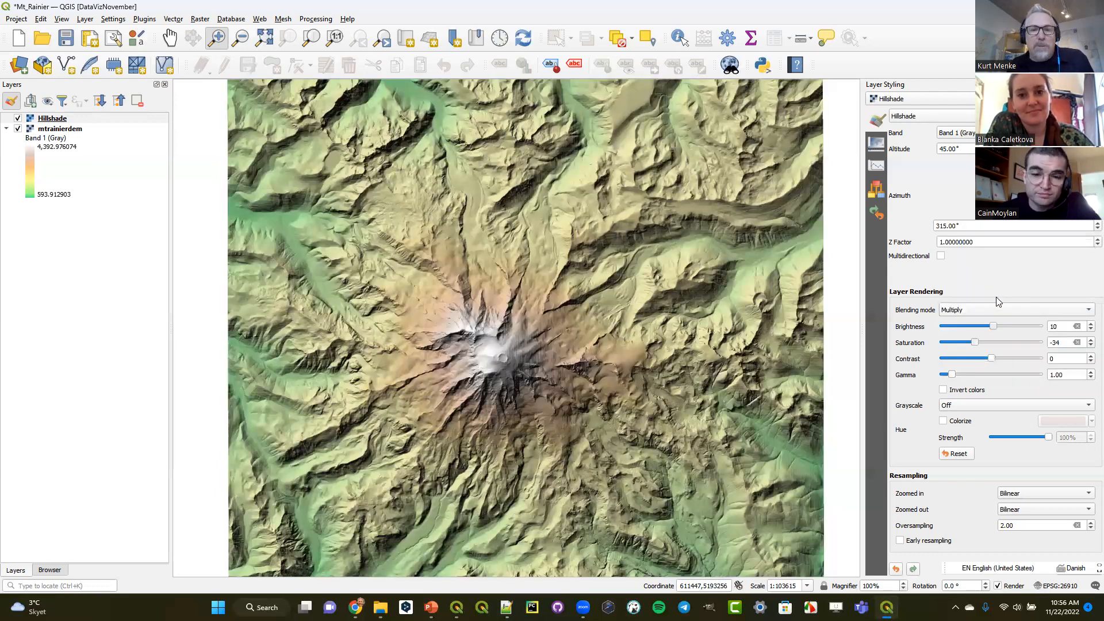
# - Duplicate the Hillshade layer and place the copy above the original in the layer order
pyautogui.rightClick(52, 122)
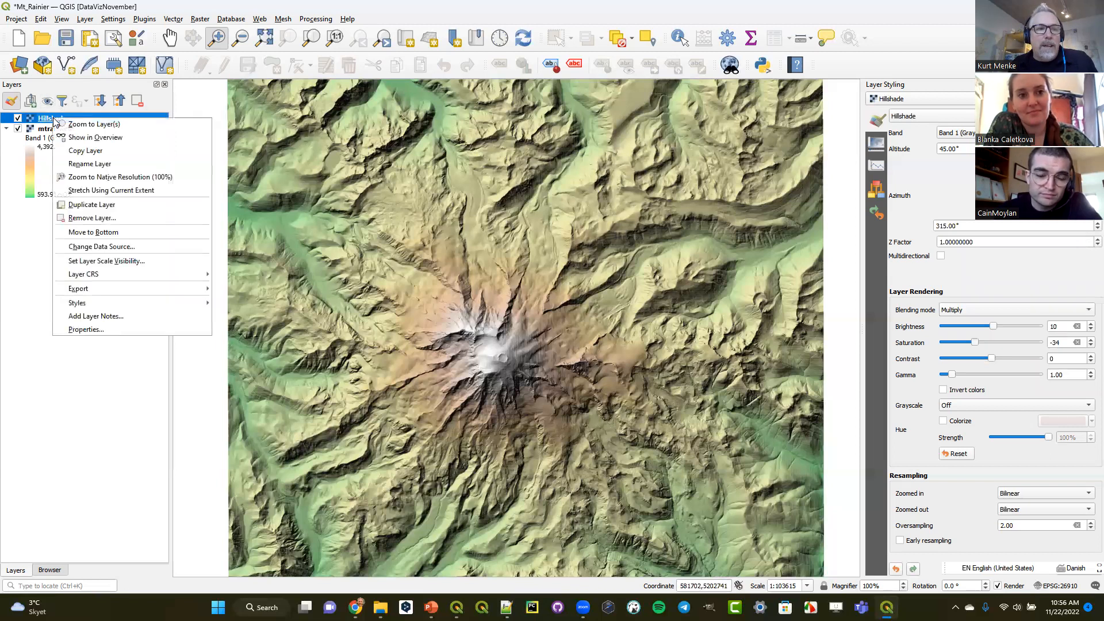
pyautogui.press('Escape')
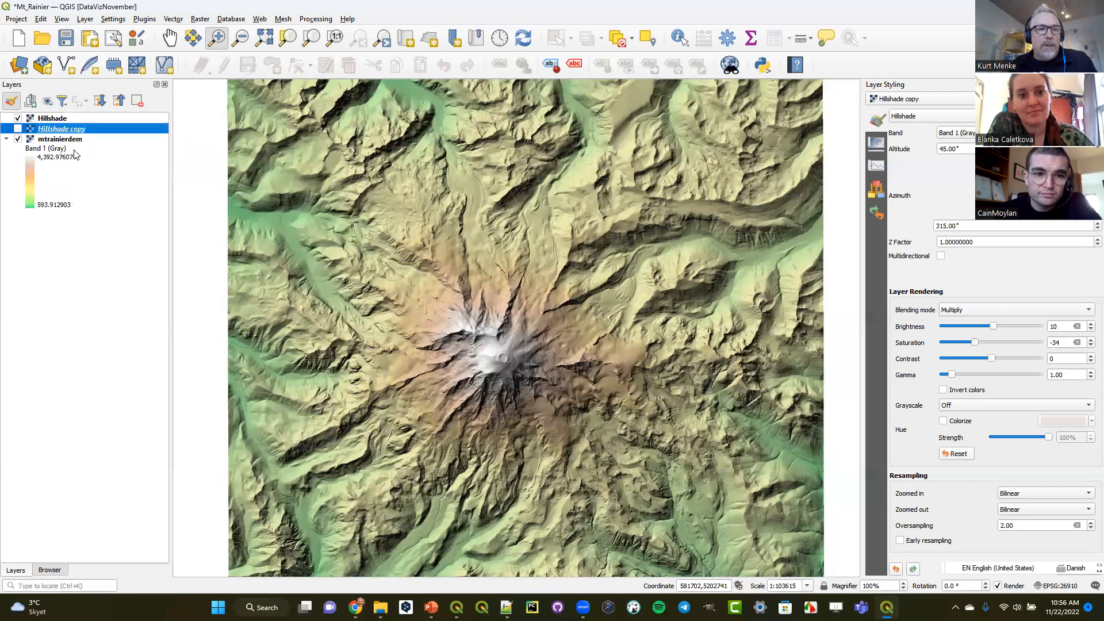
pyautogui.moveTo(78, 134); pyautogui.dragTo(64, 117)
# - Rename the duplicated Hillshade layer as Contours
pyautogui.rightClick(58, 120)
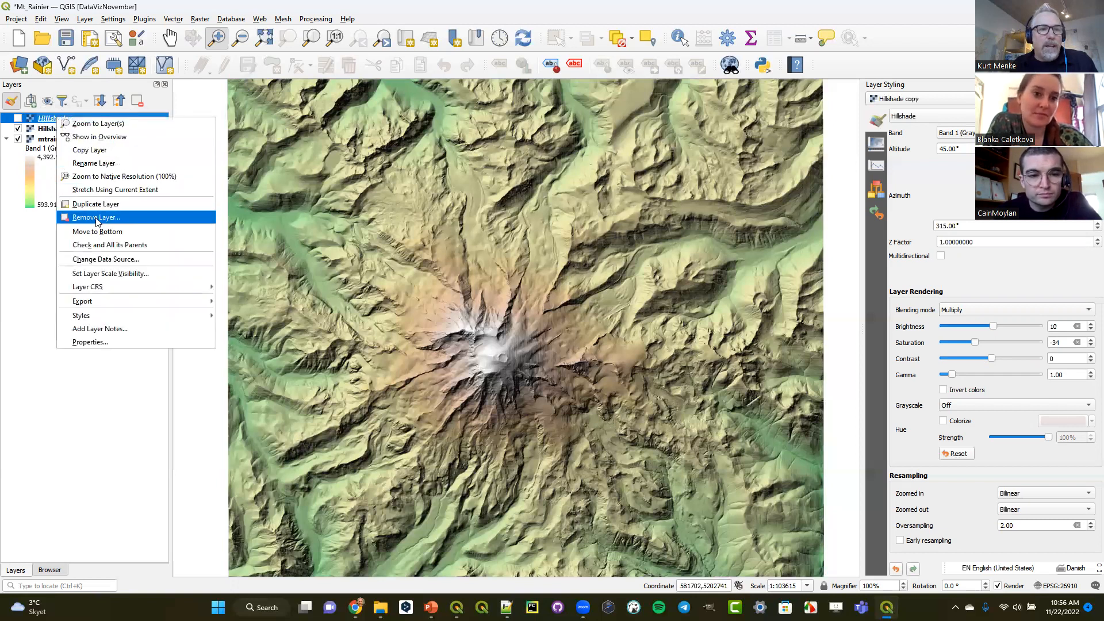
pyautogui.click(93, 163)
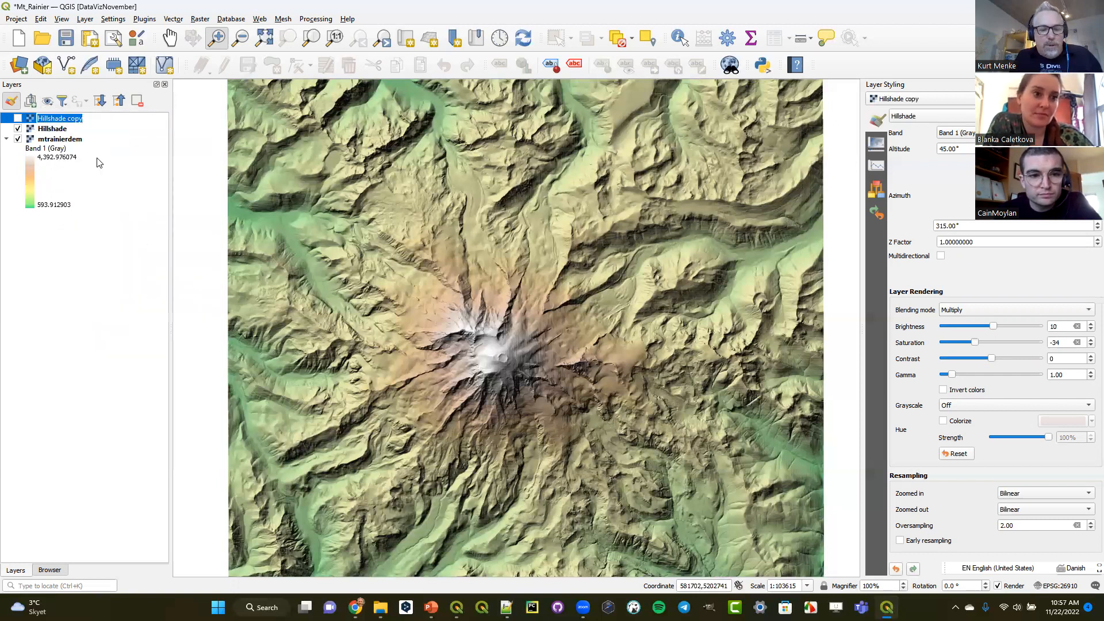
pyautogui.write('Contours')
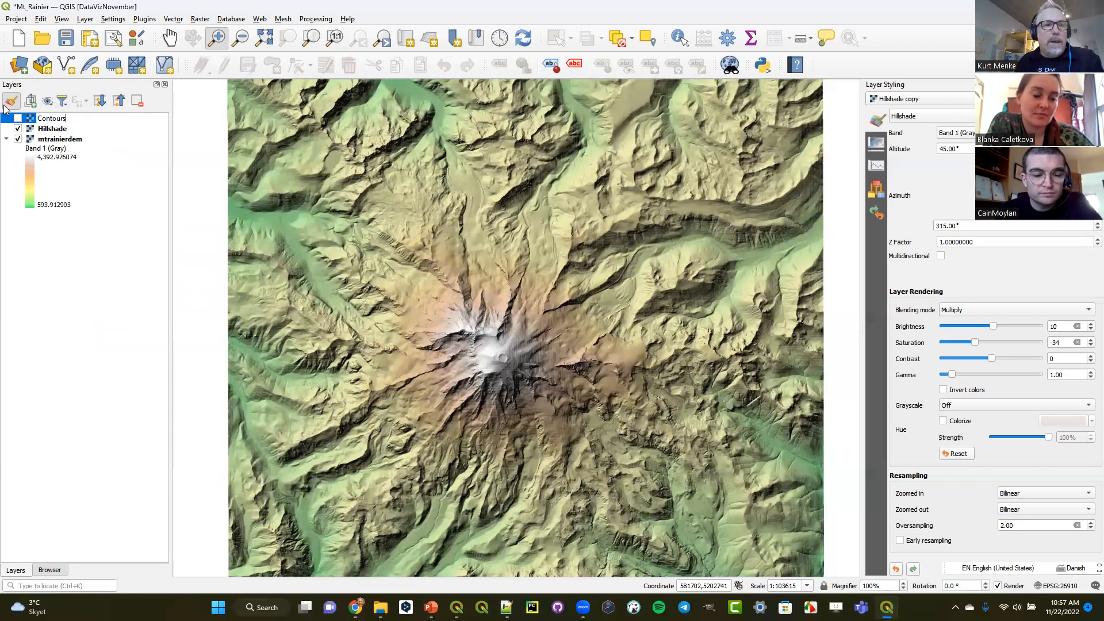
# - Make the Contours layer visible and change its renderer from Hillshade to Contours
pyautogui.click(19, 118)
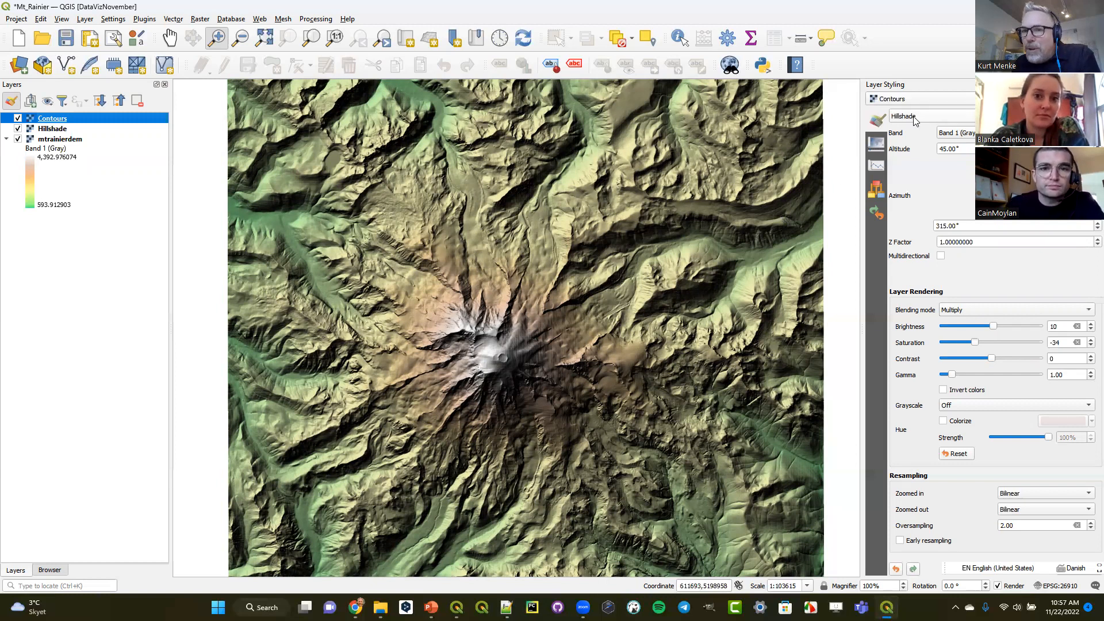
pyautogui.click(934, 116)
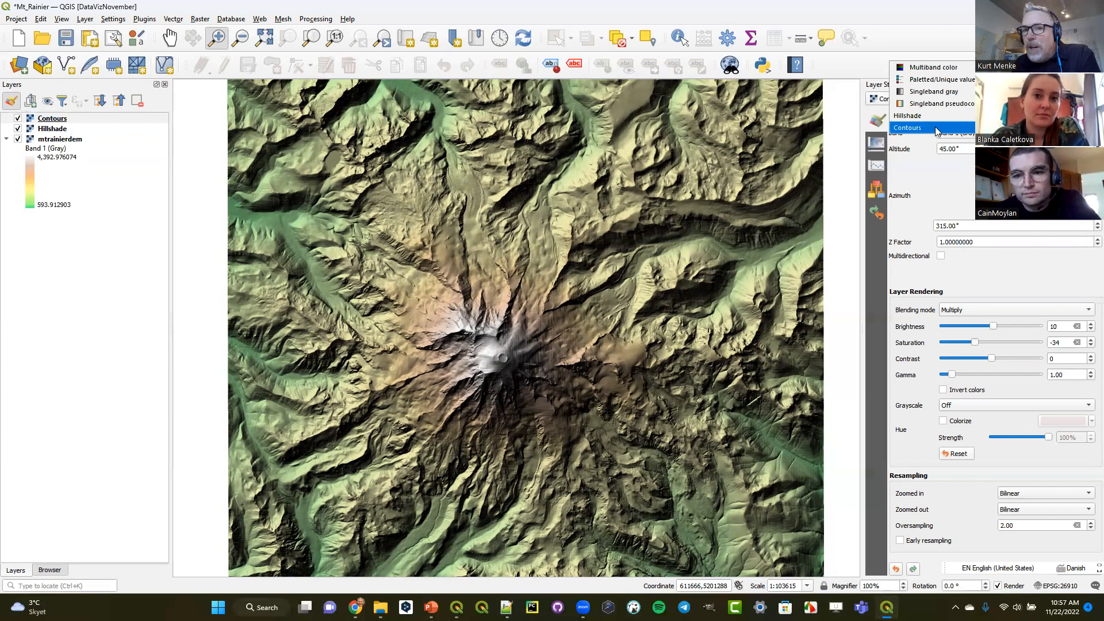
pyautogui.click(935, 129)
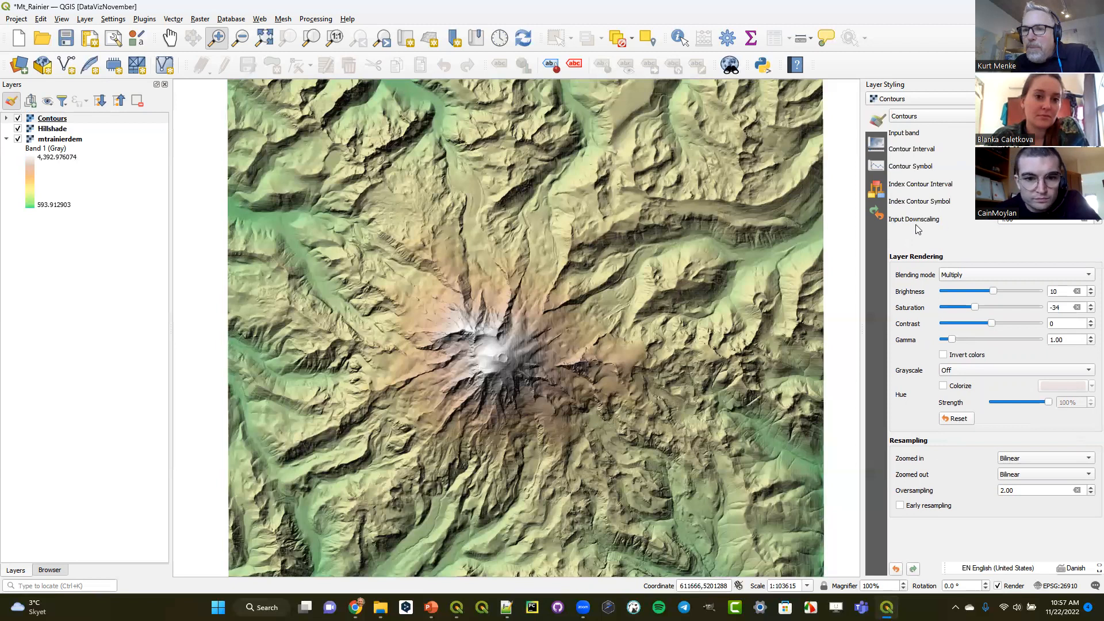
# - Set the Contours layer's input downscaling to 2.00 and its index contour line width to 0.66 mm
pyautogui.click(1087, 223)
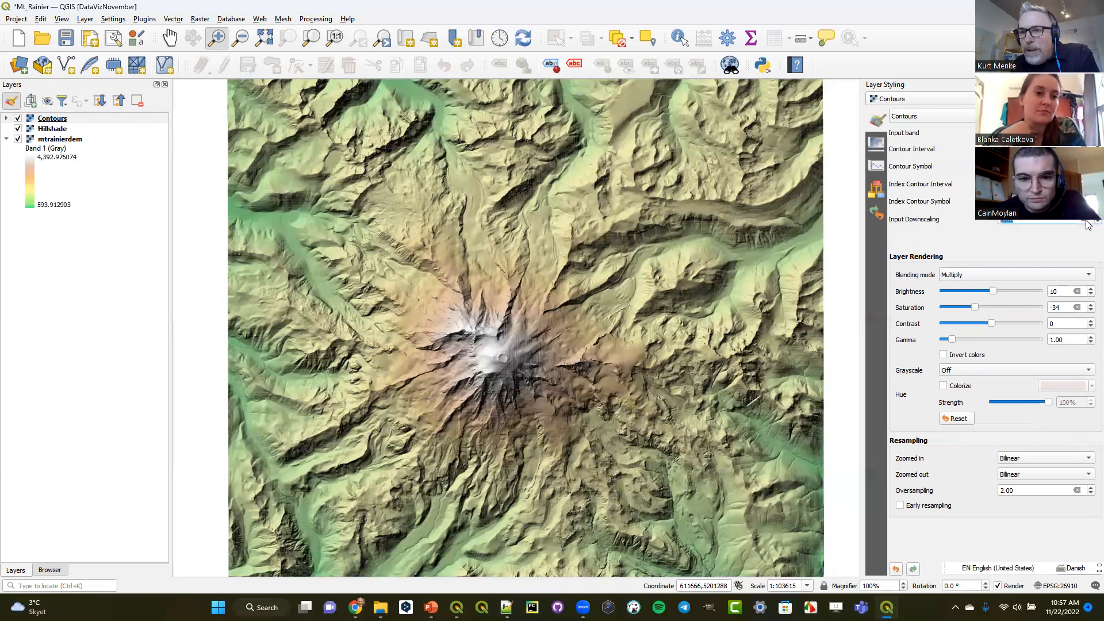
pyautogui.click(1086, 221)
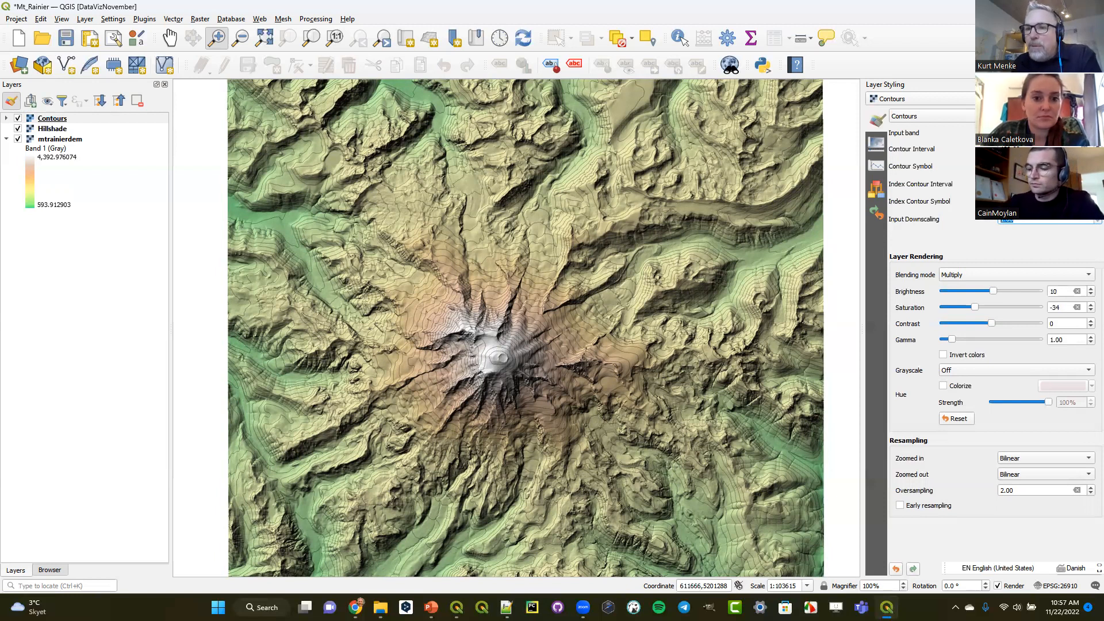
pyautogui.click(1043, 167)
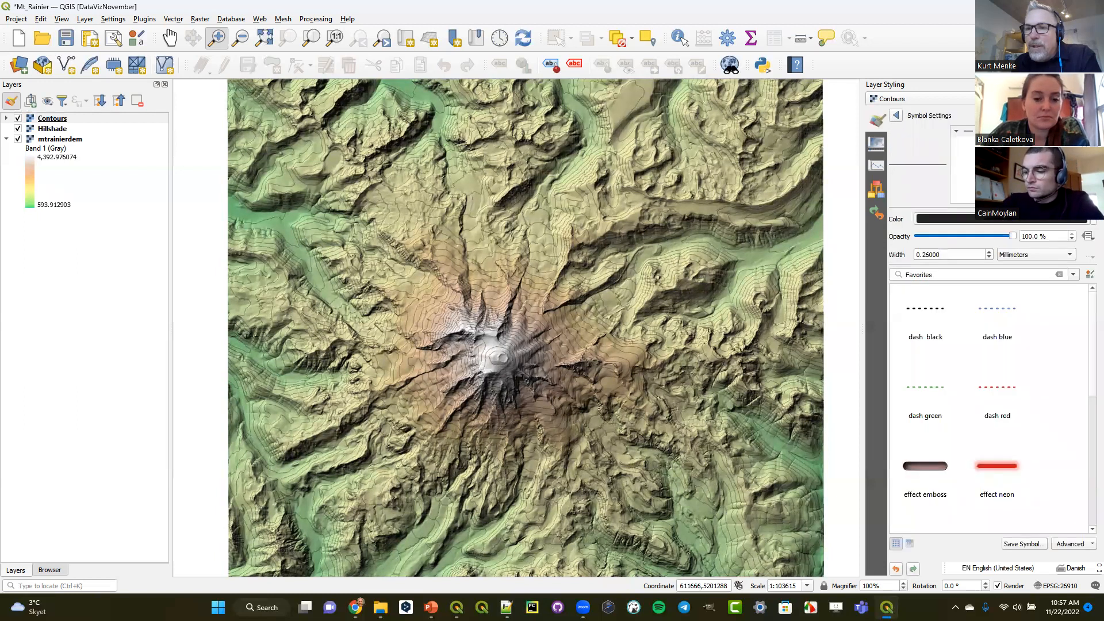
pyautogui.click(989, 252)
pyautogui.click(989, 251)
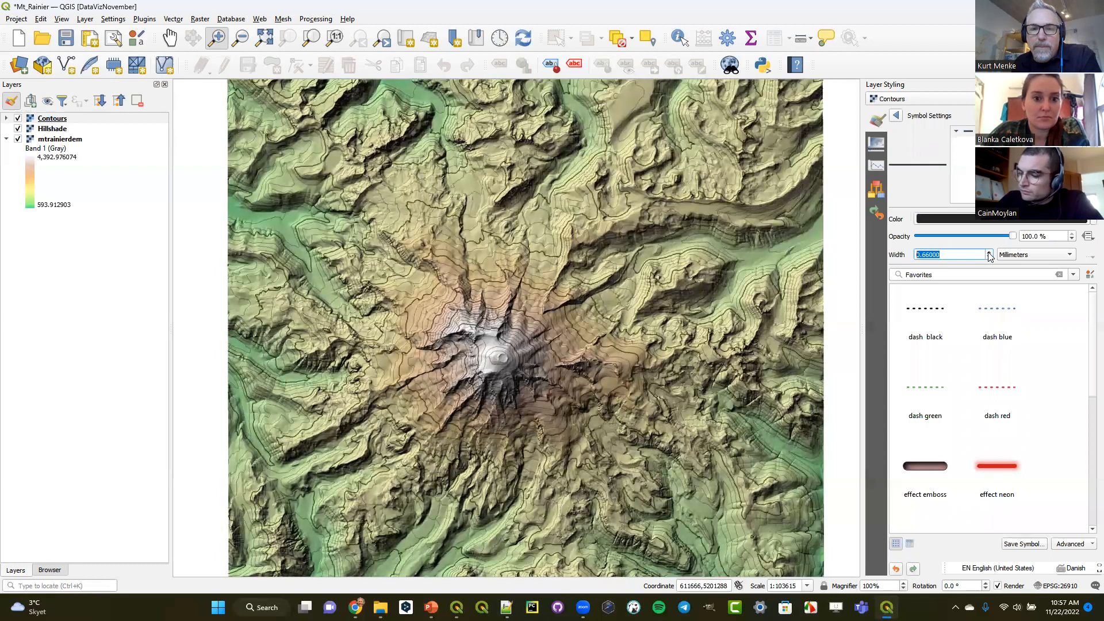
pyautogui.click(895, 116)
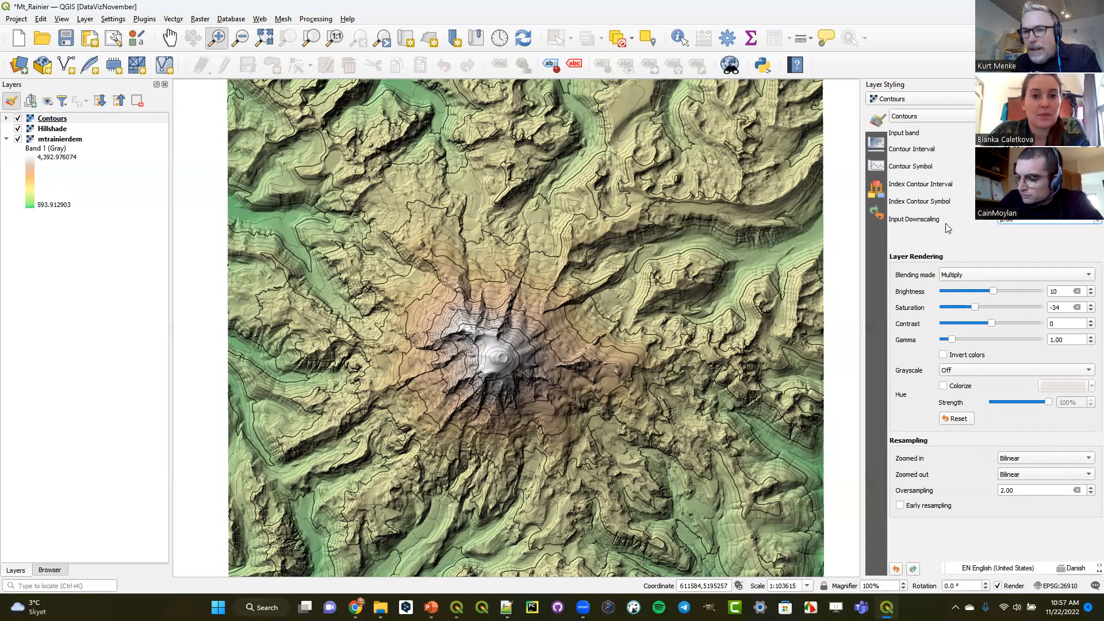
# - Try the Normal and Overlay blending modes on the Contours layer
pyautogui.click(965, 275)
pyautogui.click(970, 200)
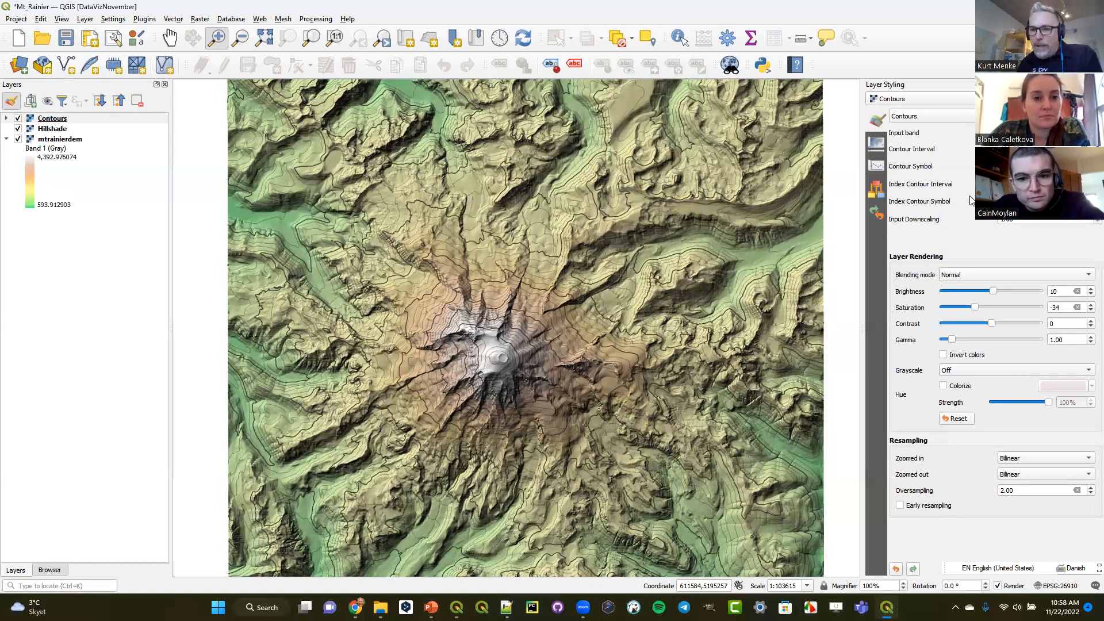
pyautogui.click(983, 280)
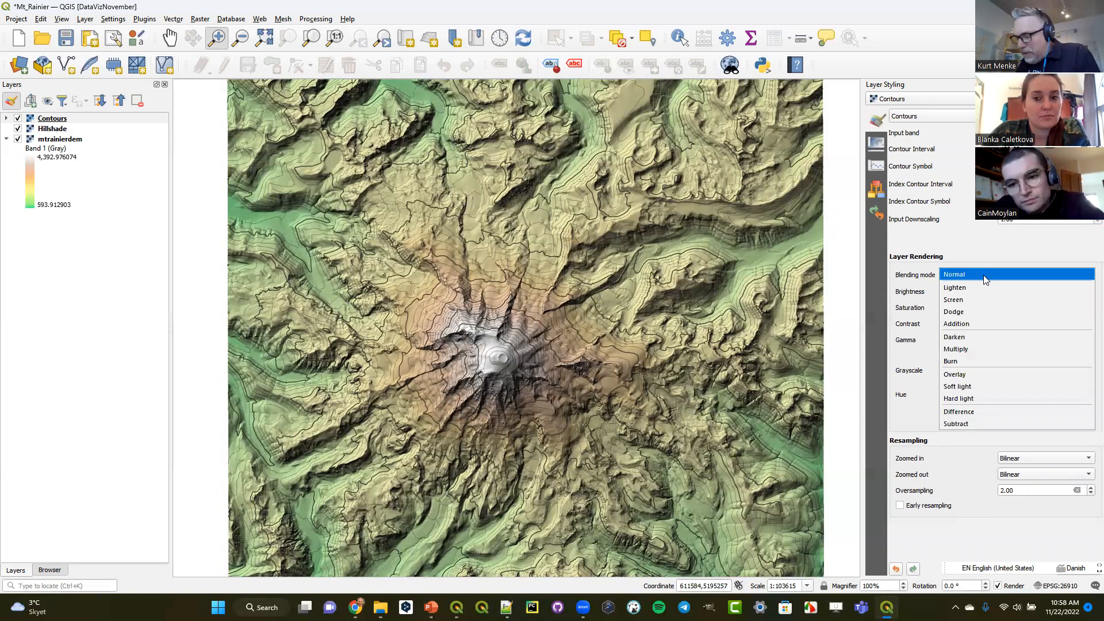
pyautogui.click(971, 374)
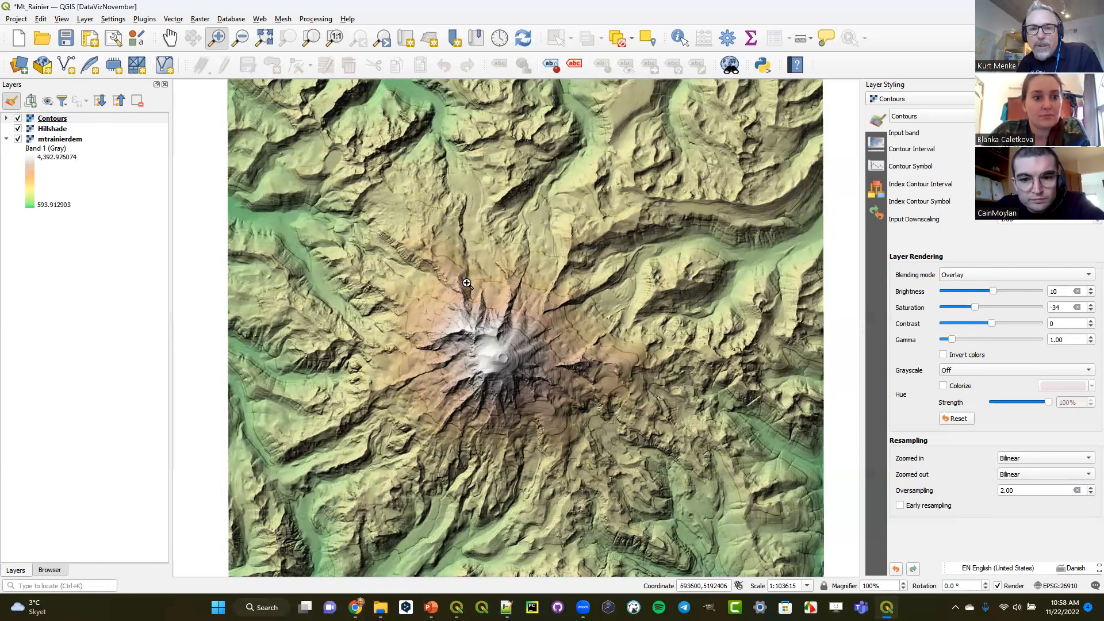
# - Set the Contours layer's blending mode to Soft light while viewing the area around the summit up close
pyautogui.moveTo(444, 265); pyautogui.dragTo(663, 425)
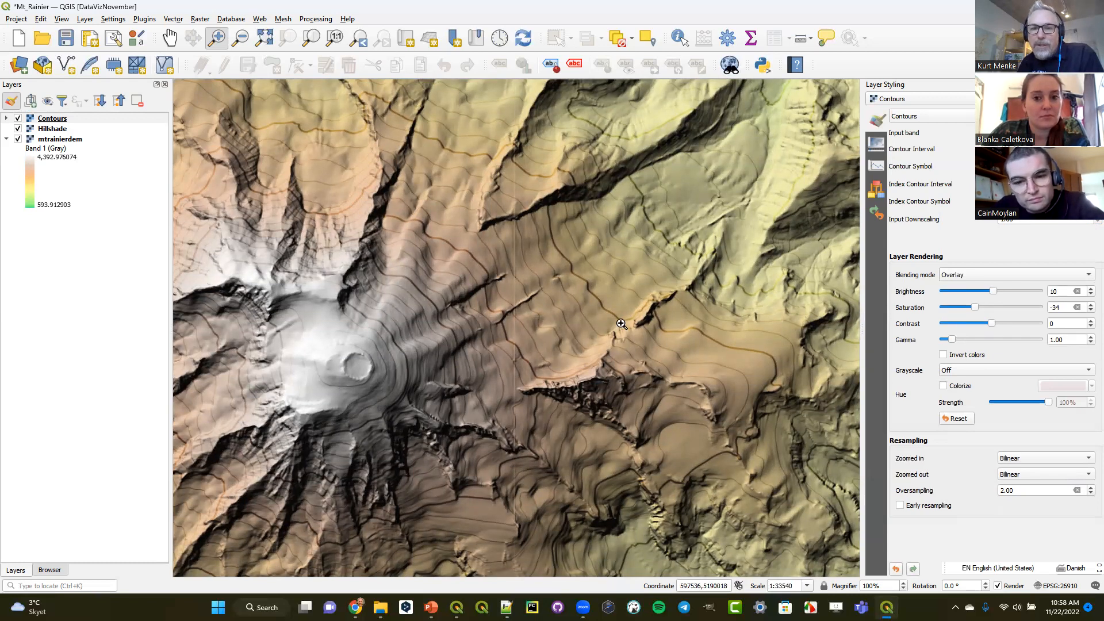
pyautogui.click(958, 275)
pyautogui.click(967, 286)
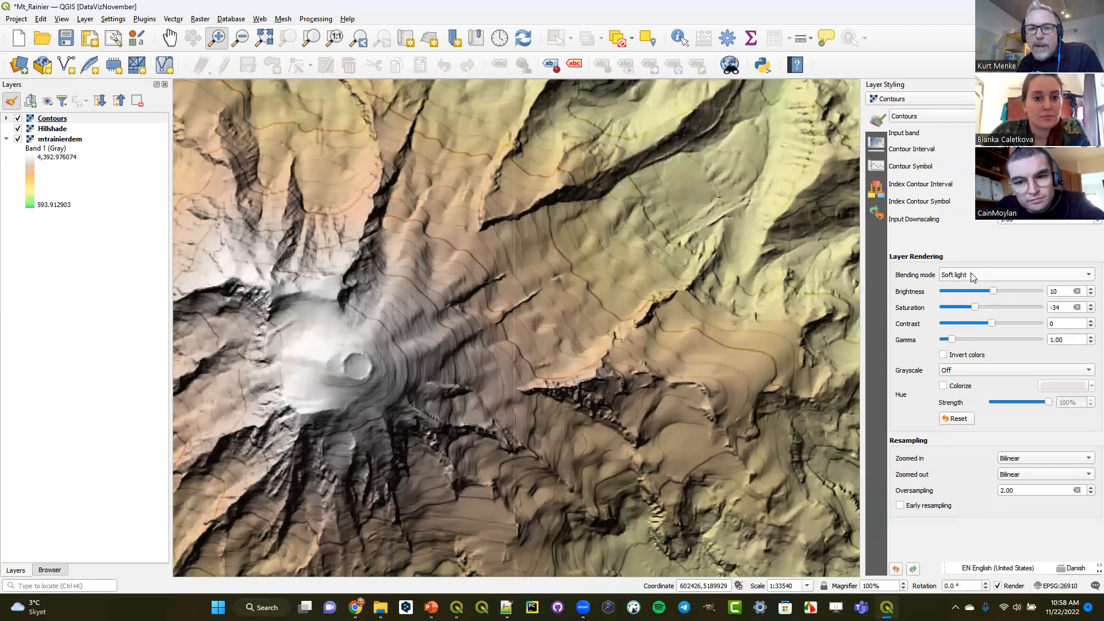
# - Try the Hard light and Burn blending modes on the Contours layer and settle on Overlay
pyautogui.click(970, 274)
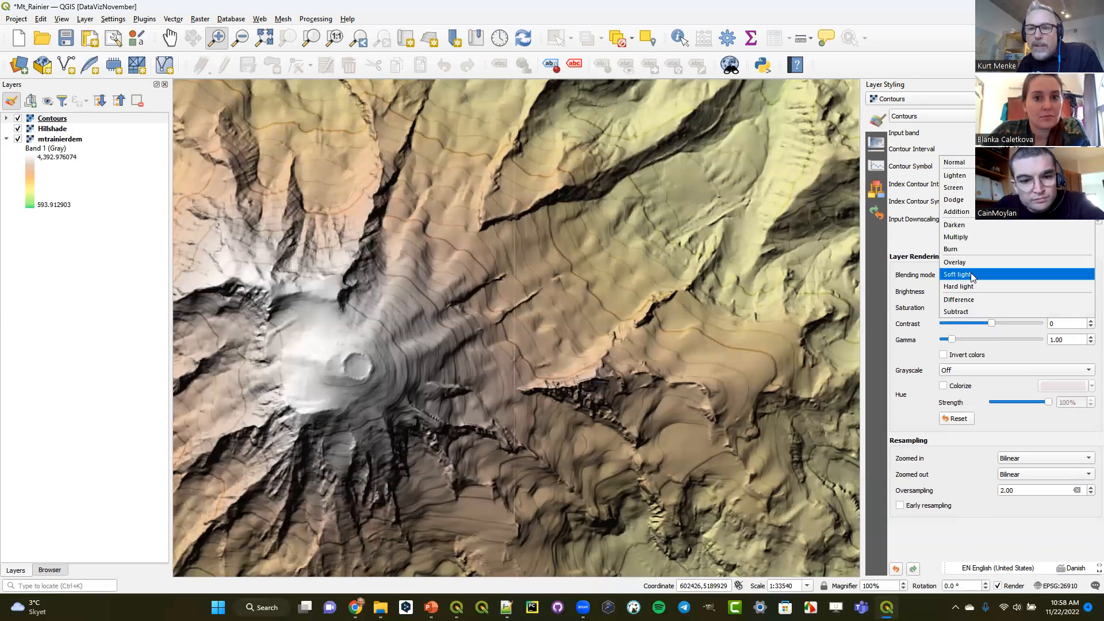
pyautogui.click(970, 286)
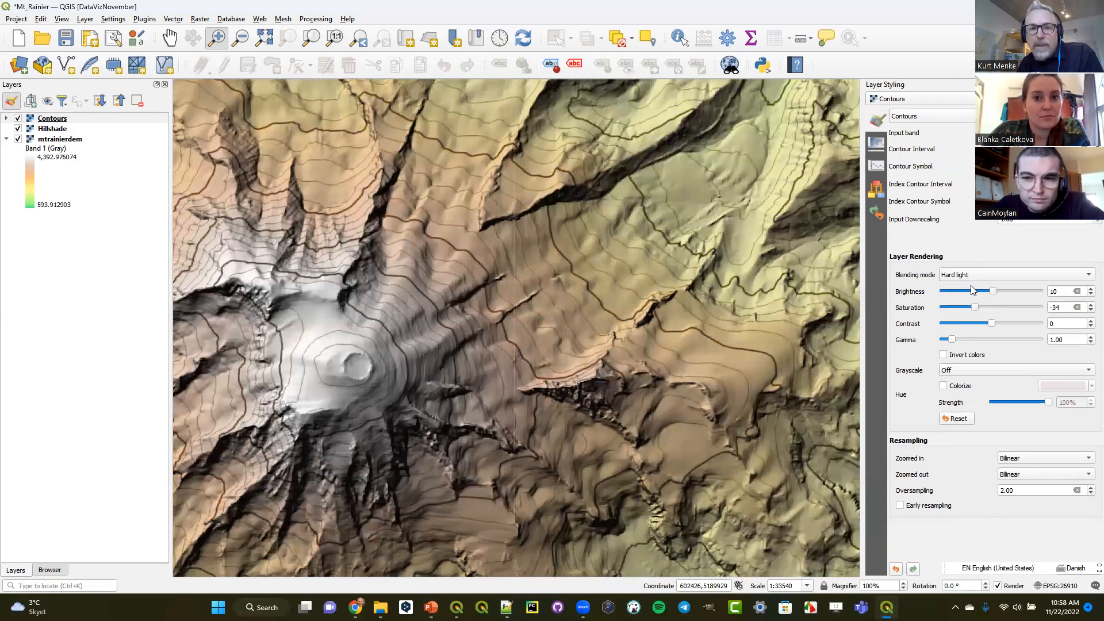
pyautogui.click(967, 278)
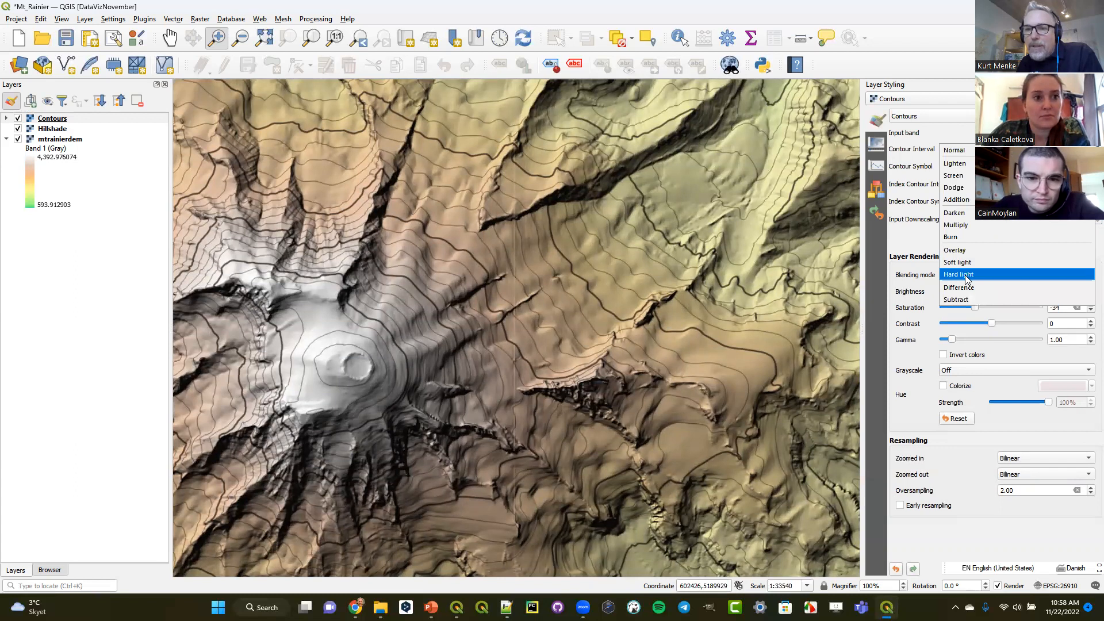
pyautogui.click(962, 237)
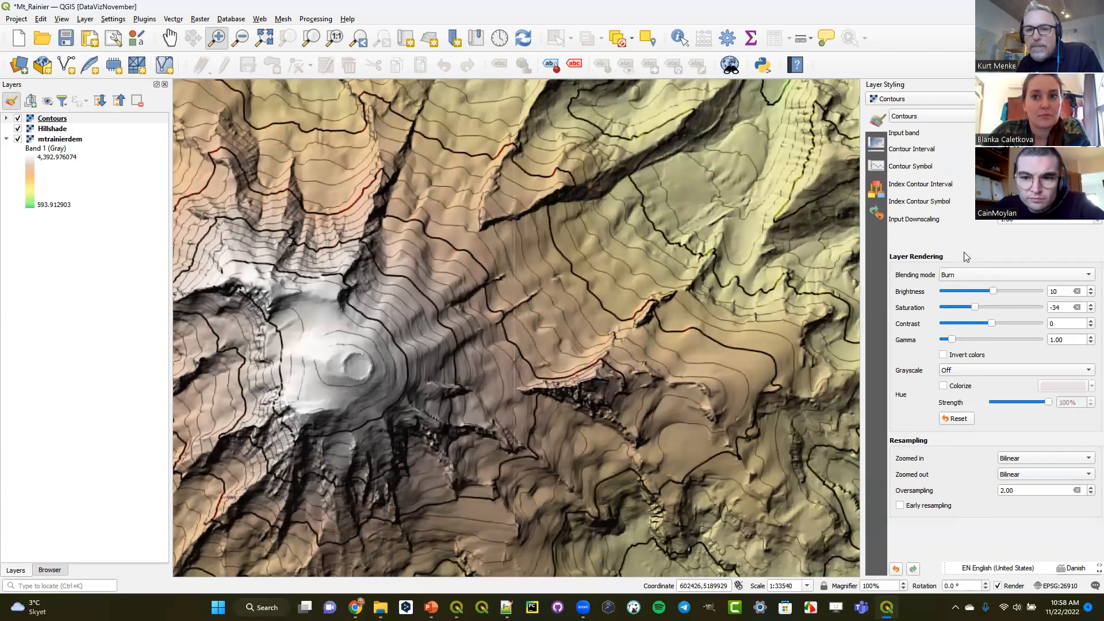
pyautogui.click(966, 276)
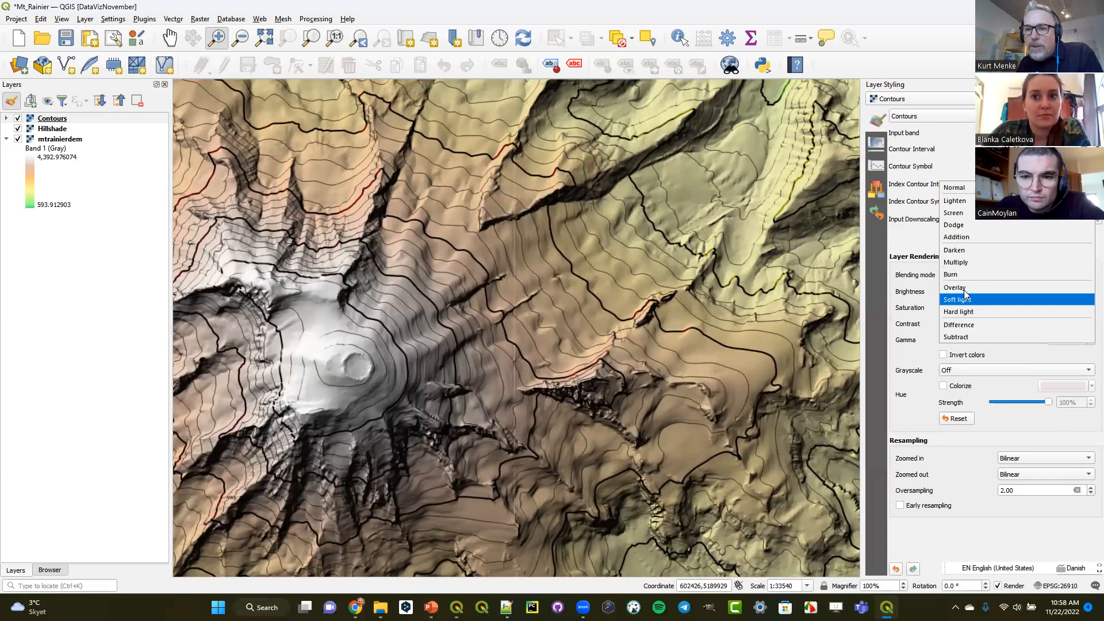
pyautogui.click(965, 289)
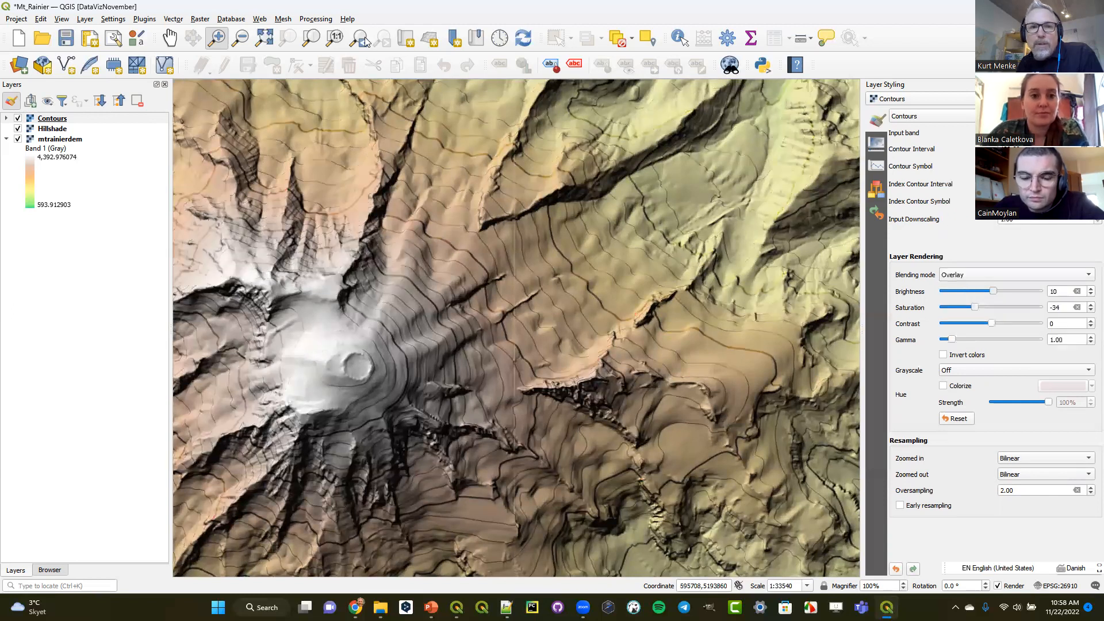
# - Return to the wider mountain extent, try Addition blending on the Contours layer, and restore Overlay
pyautogui.click(357, 39)
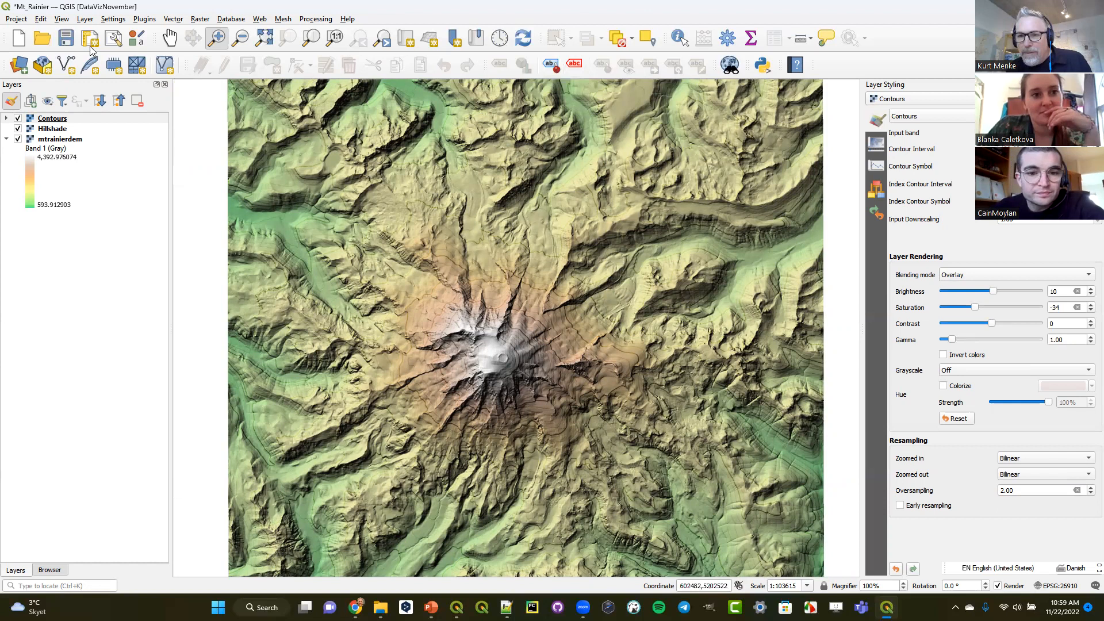
pyautogui.click(984, 275)
pyautogui.click(987, 223)
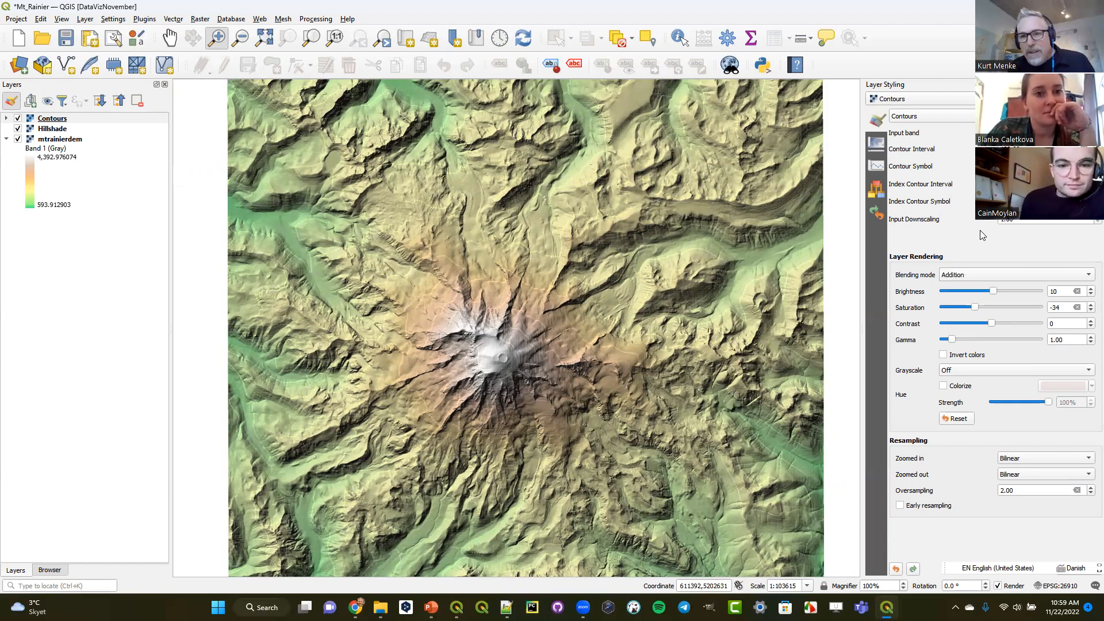
pyautogui.click(983, 273)
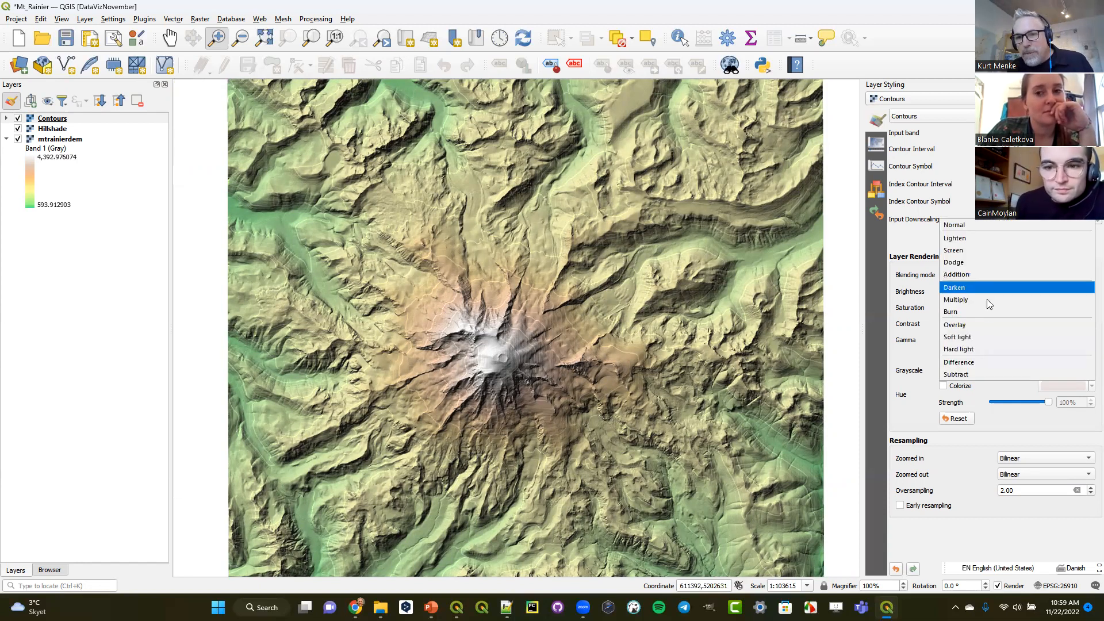
pyautogui.click(990, 324)
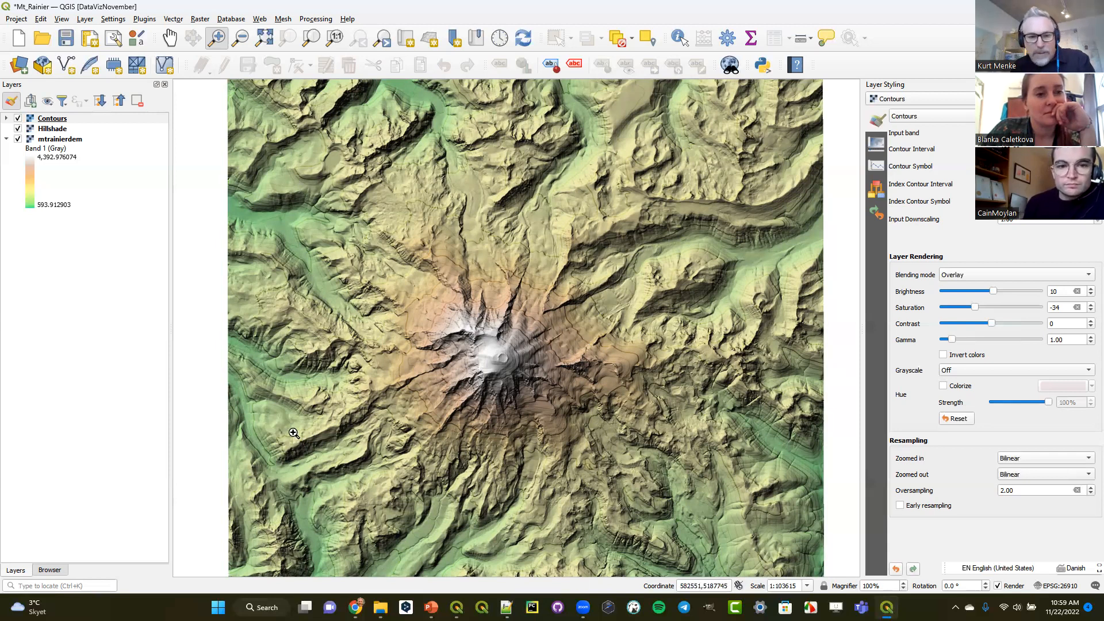
# - Switch to the QGIS documentation in Chrome and review the Blending Modes section, highlighting the whole mode list and the Multiply description
pyautogui.click(352, 606)
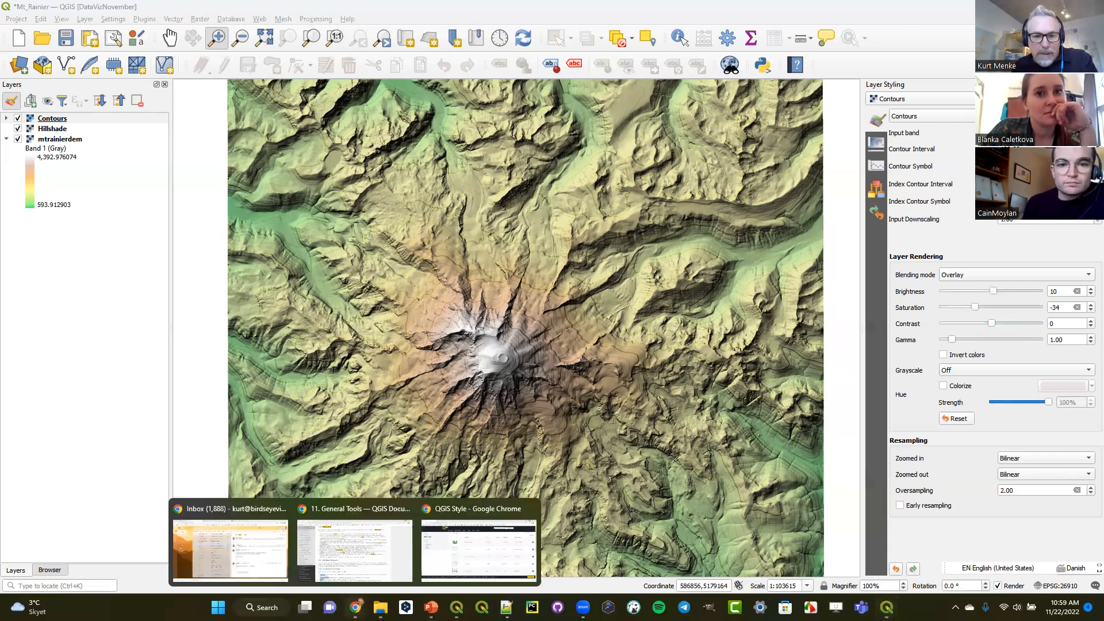
pyautogui.click(349, 557)
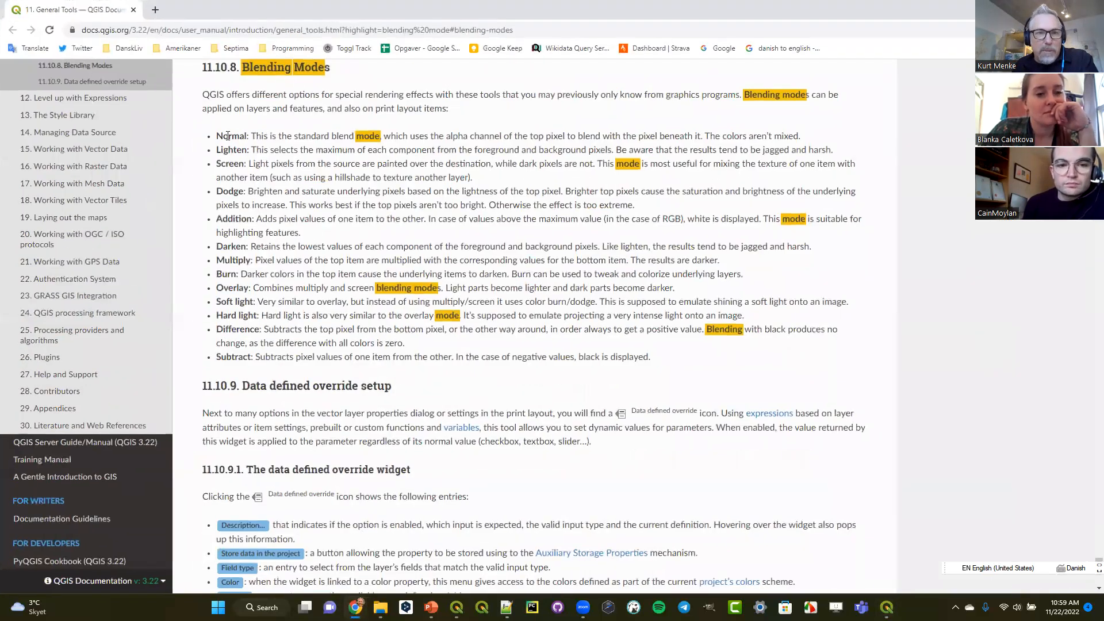
pyautogui.moveTo(218, 134); pyautogui.dragTo(728, 361)
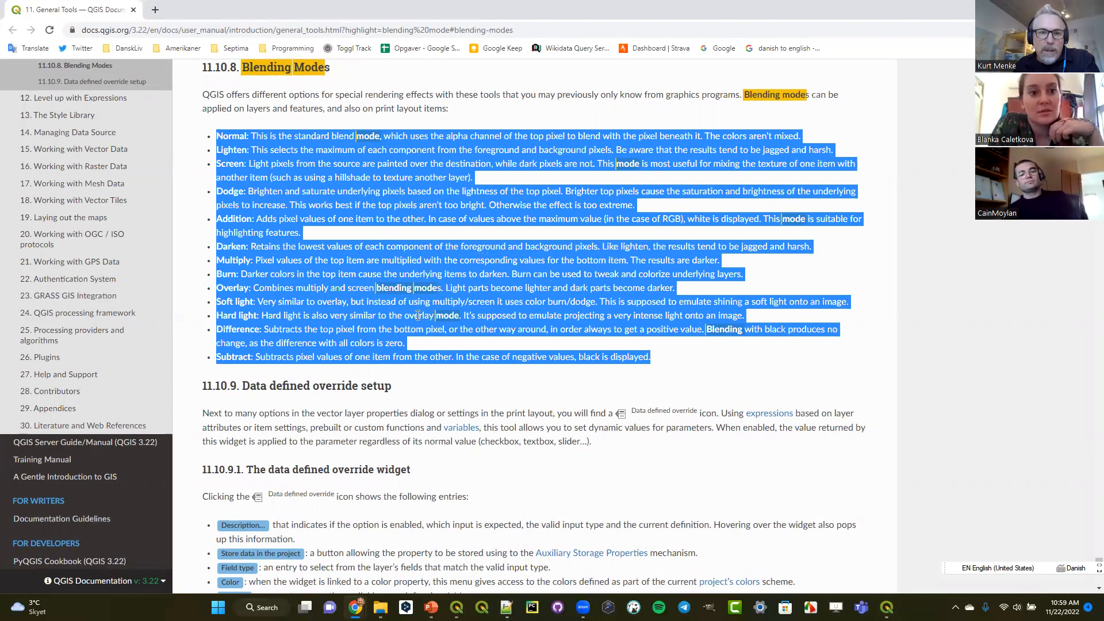
pyautogui.click(264, 262)
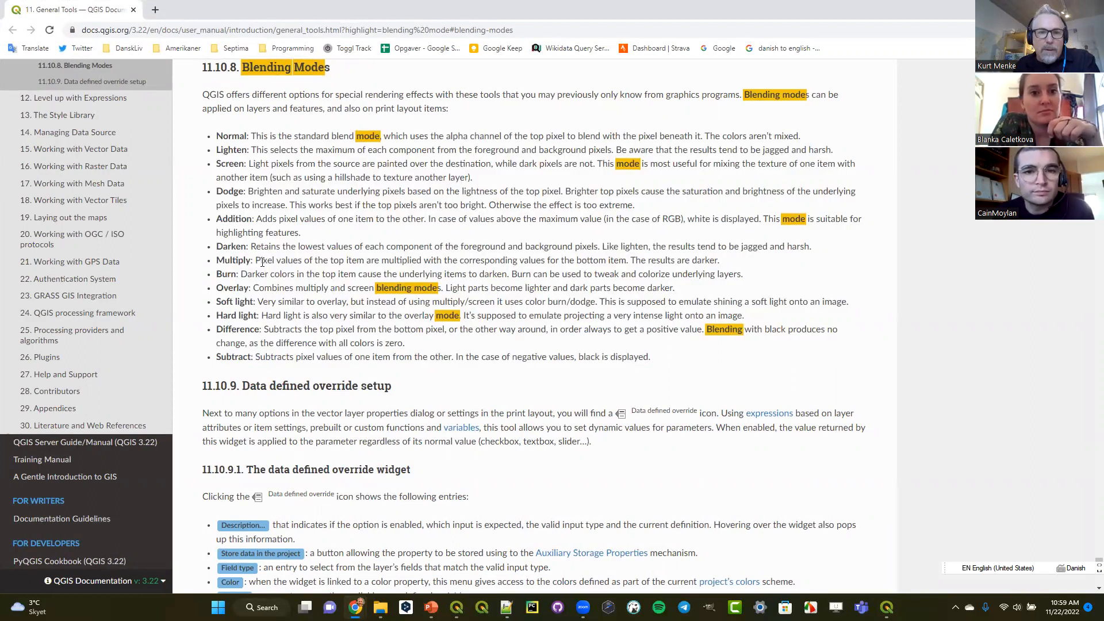
pyautogui.moveTo(257, 260); pyautogui.dragTo(708, 263)
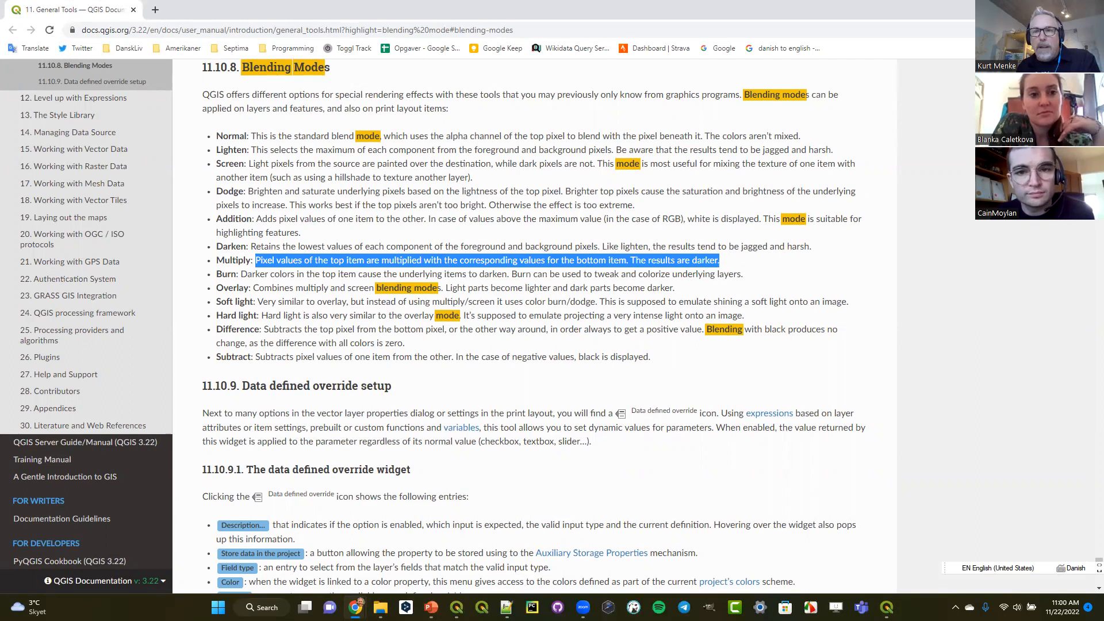
# - Switch back to QGIS, open the Mt Rainier print layout, and fit the full page in view
pyautogui.hotkey('alt', 'Tab')
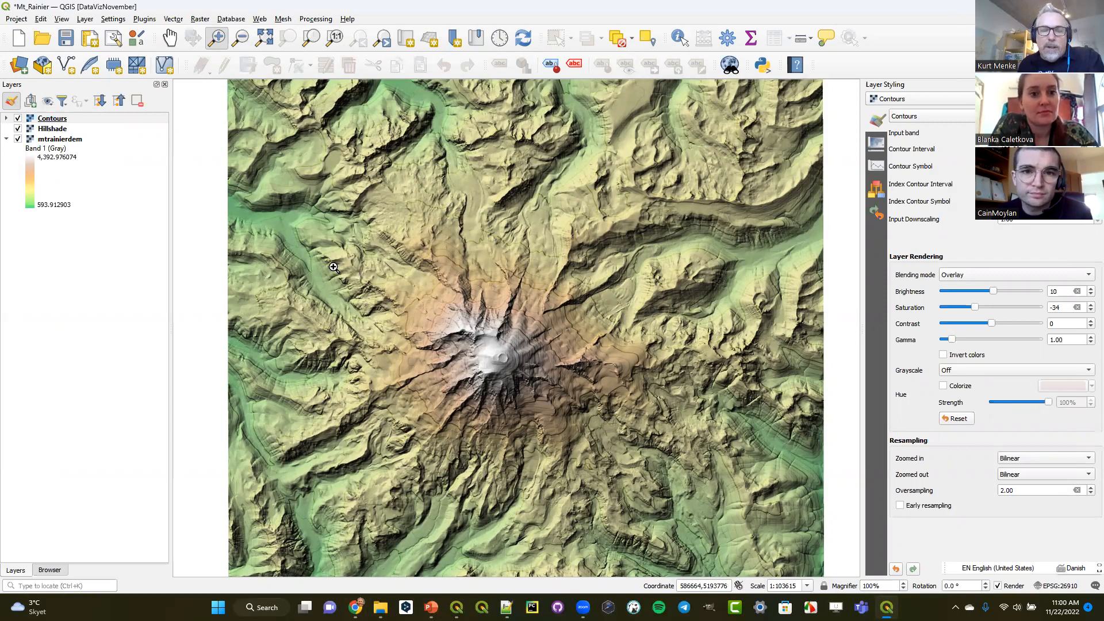
pyautogui.click(16, 19)
pyautogui.moveTo(74, 249)
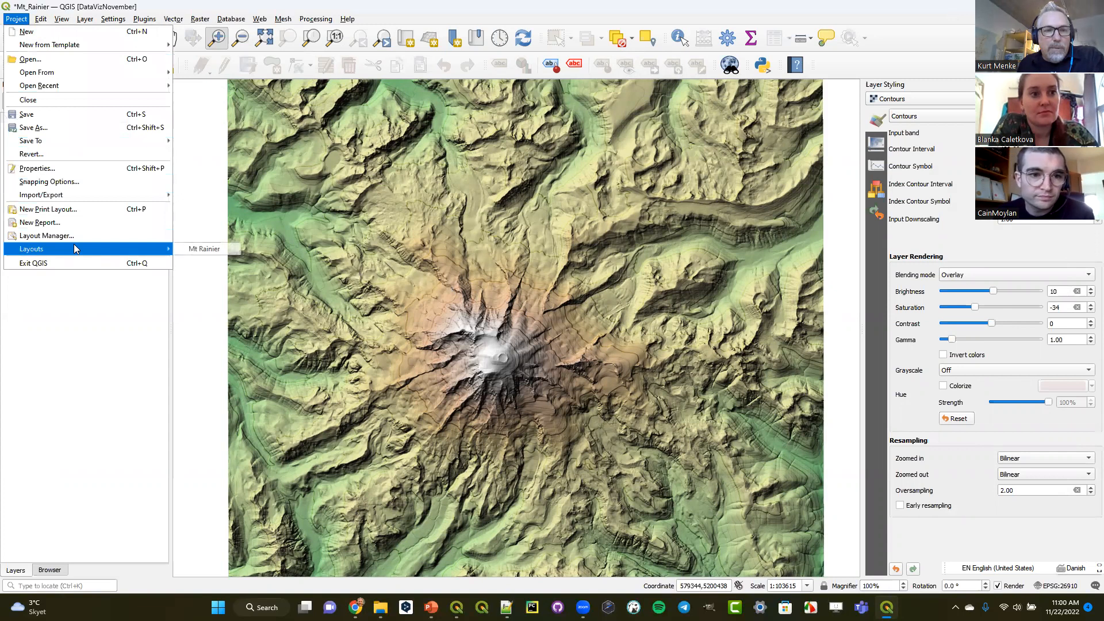
pyautogui.click(223, 250)
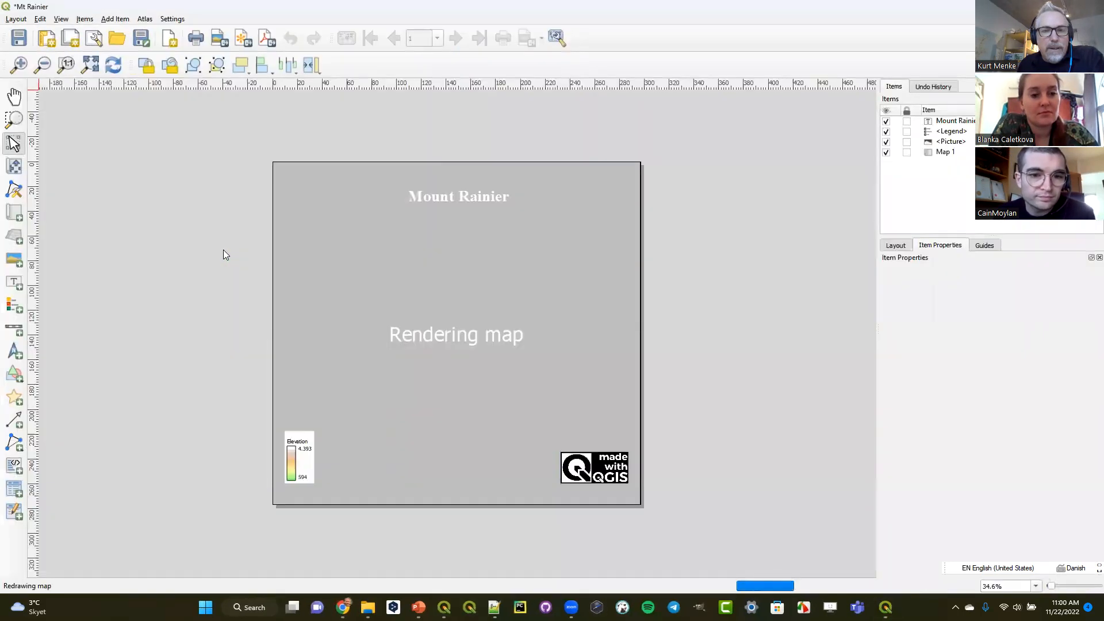
pyautogui.click(92, 68)
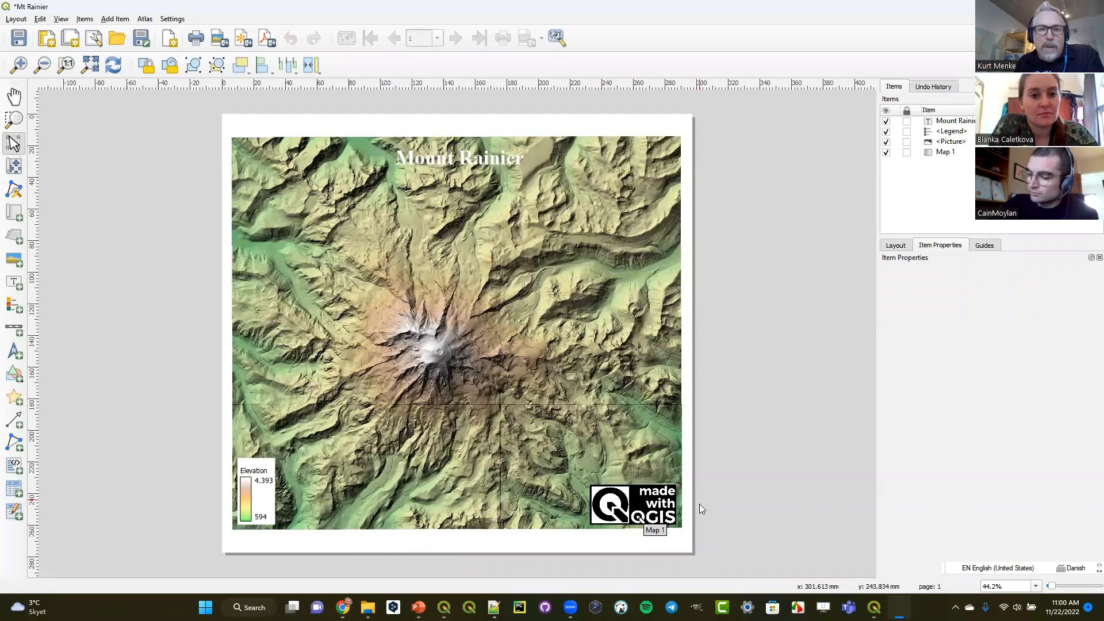
# - Move the Made with QGIS logo to the upper right part of the map and expand its rendering settings
pyautogui.click(640, 506)
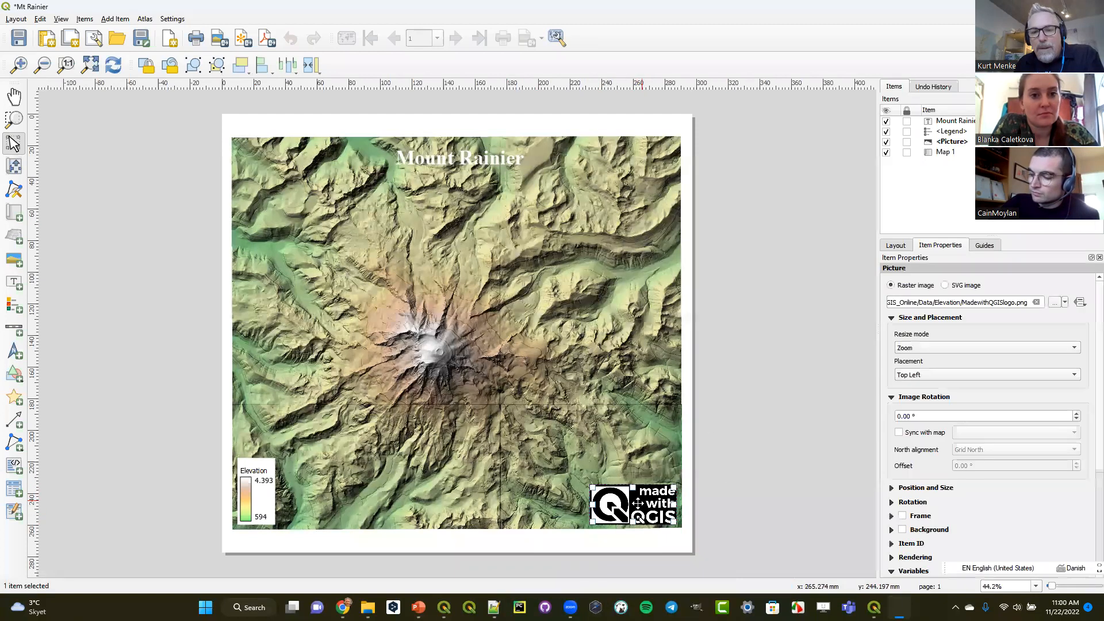
pyautogui.moveTo(639, 509); pyautogui.dragTo(602, 243)
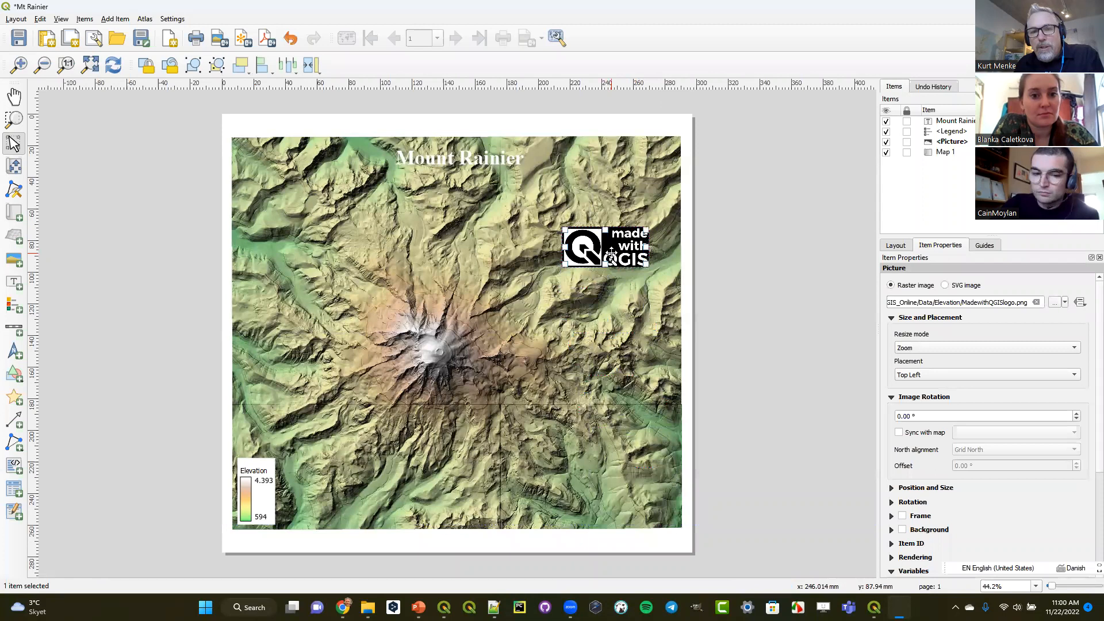
pyautogui.click(891, 557)
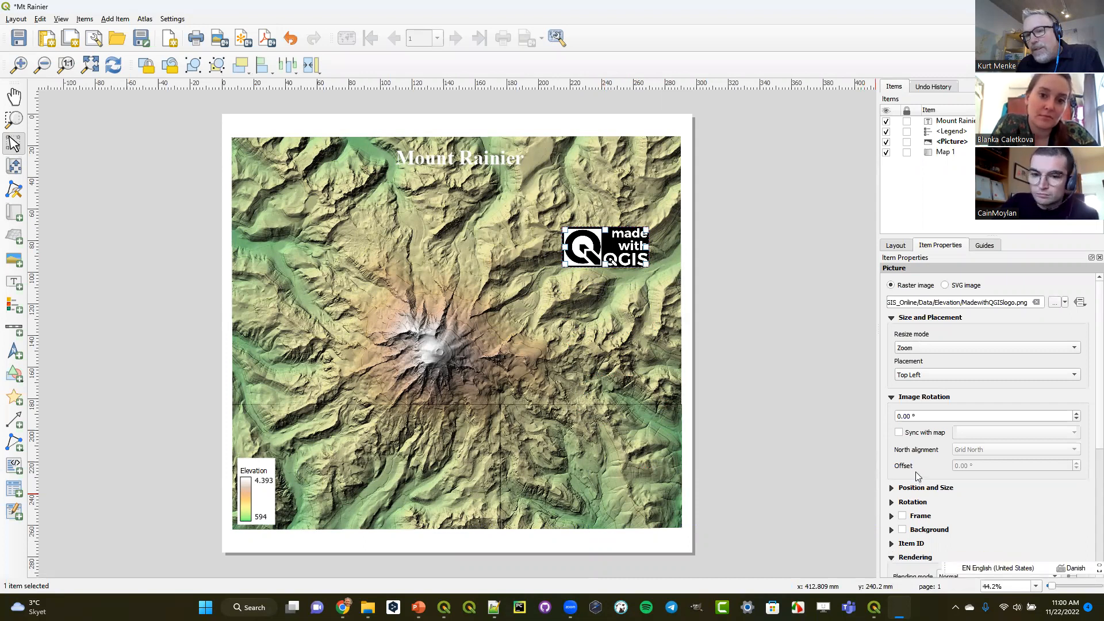
pyautogui.scroll(-5, 918, 475)
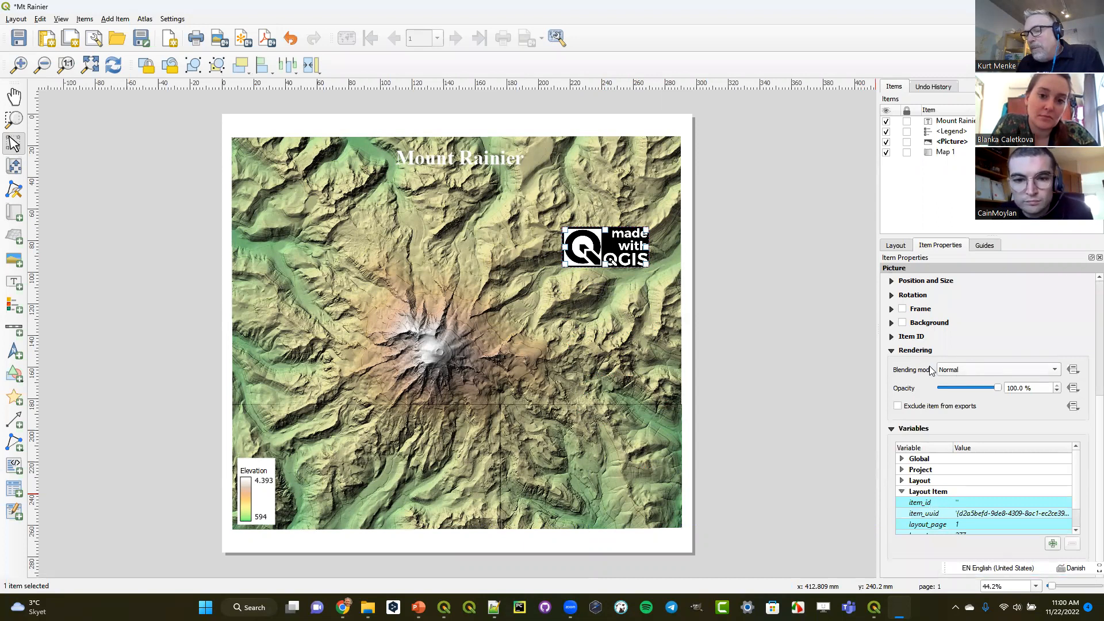
# - Try the Multiply and Addition blending modes on the logo picture while moving it over the western side of the map
pyautogui.click(968, 369)
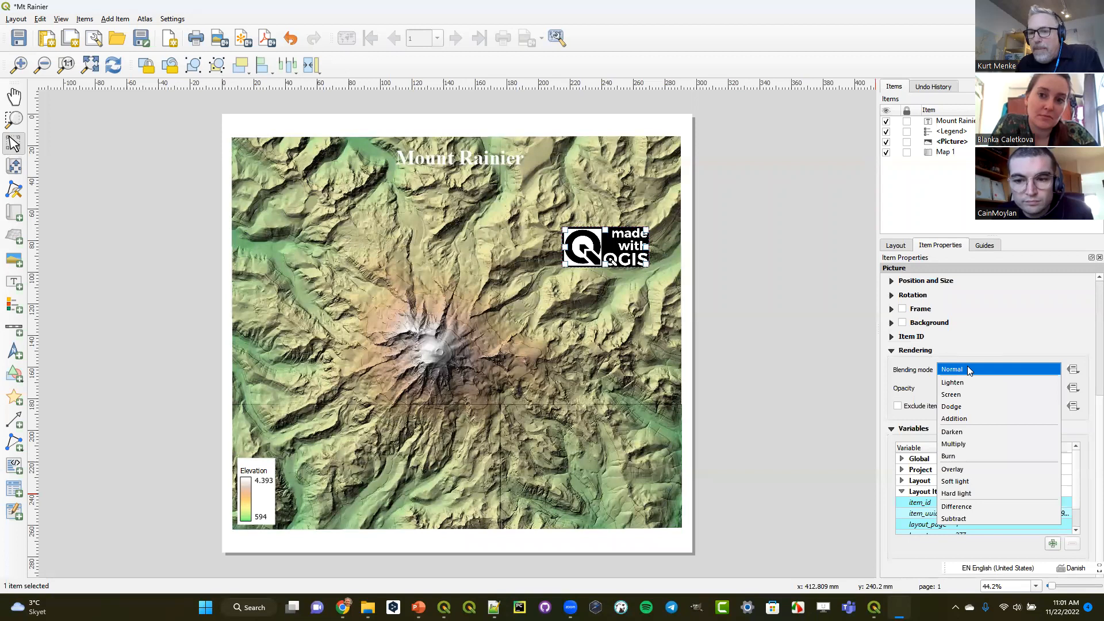
pyautogui.click(961, 445)
pyautogui.moveTo(601, 244); pyautogui.dragTo(299, 255)
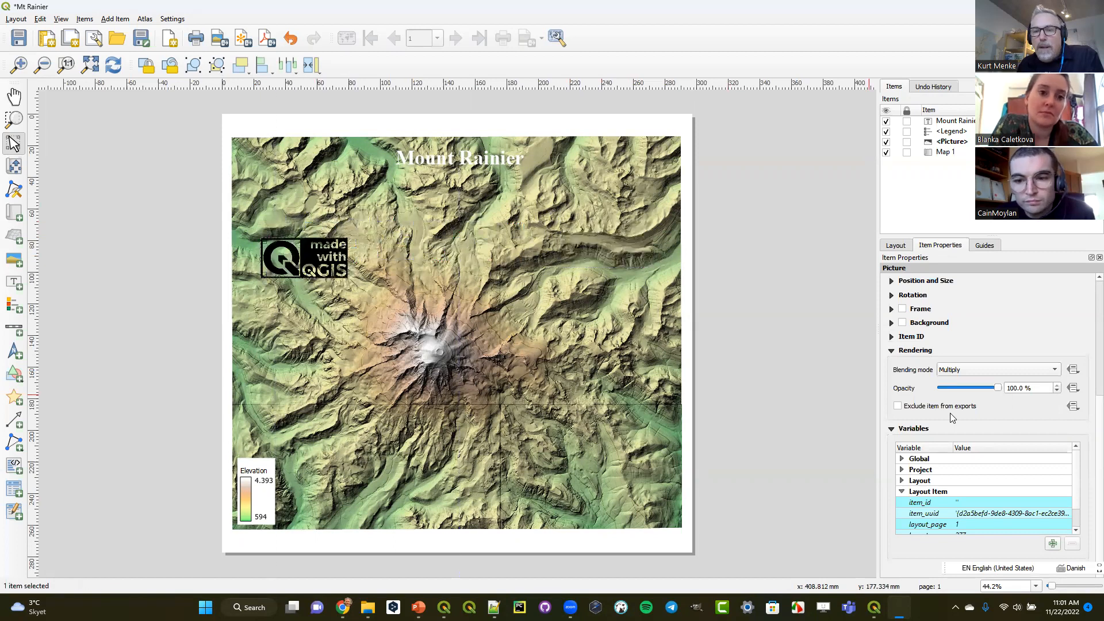
pyautogui.click(971, 369)
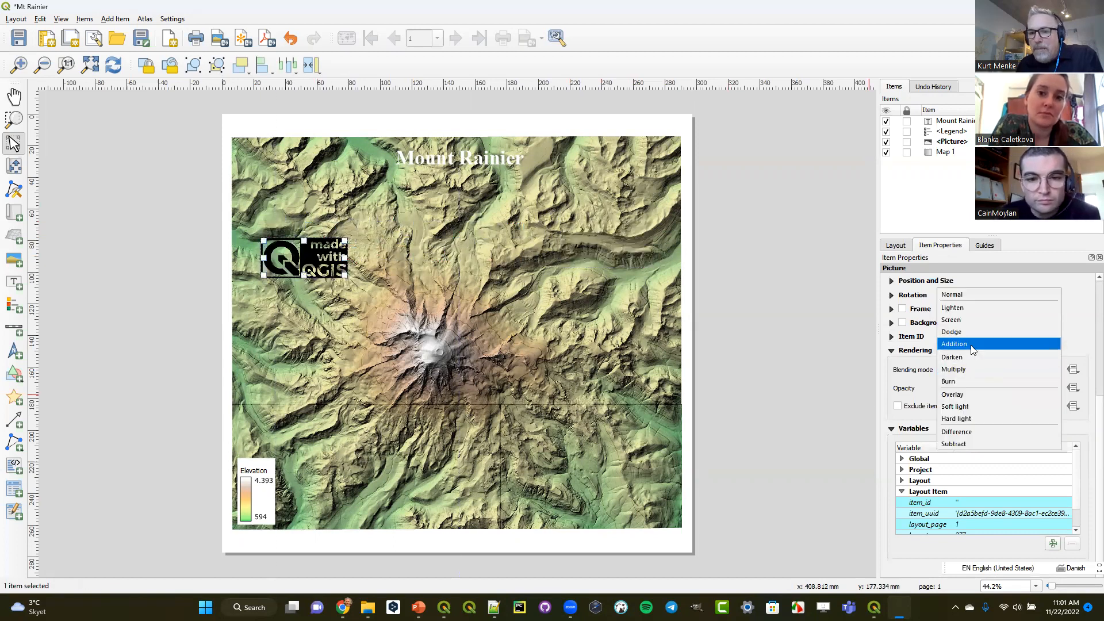
pyautogui.click(971, 345)
pyautogui.moveTo(324, 277); pyautogui.dragTo(312, 373)
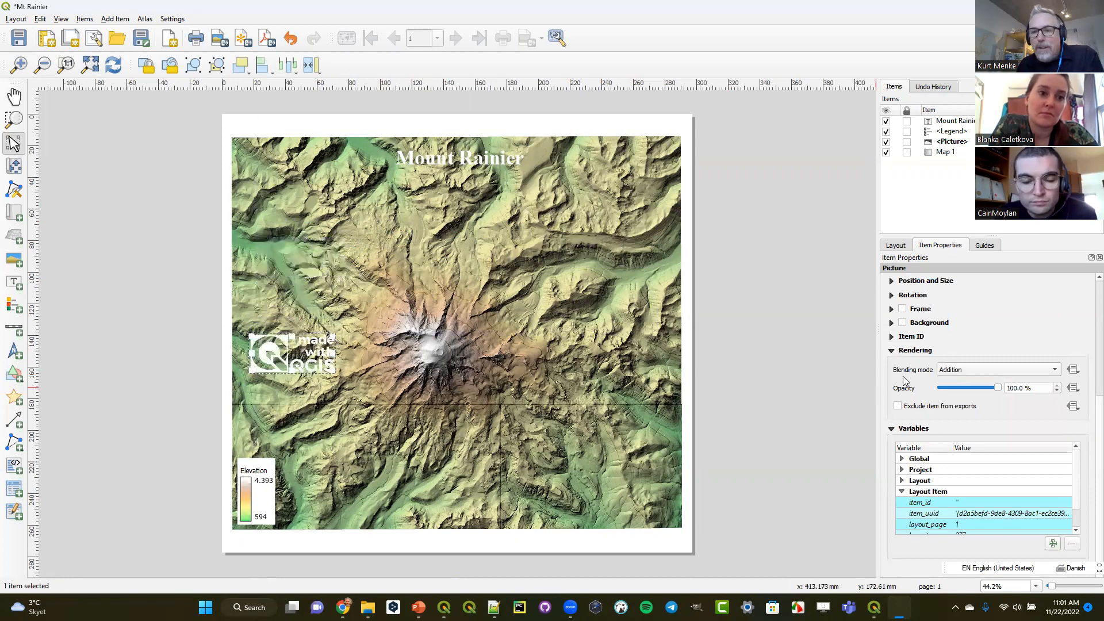
# - Try the Overlay and Soft light blending modes on the logo picture, moving it east of the summit
pyautogui.click(946, 373)
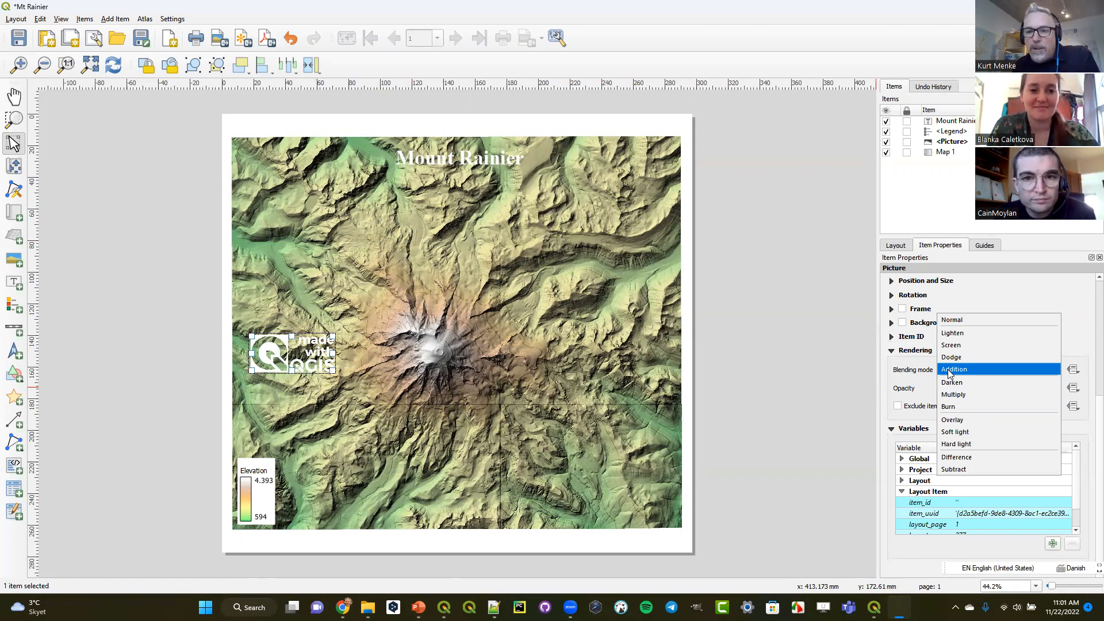
pyautogui.click(955, 421)
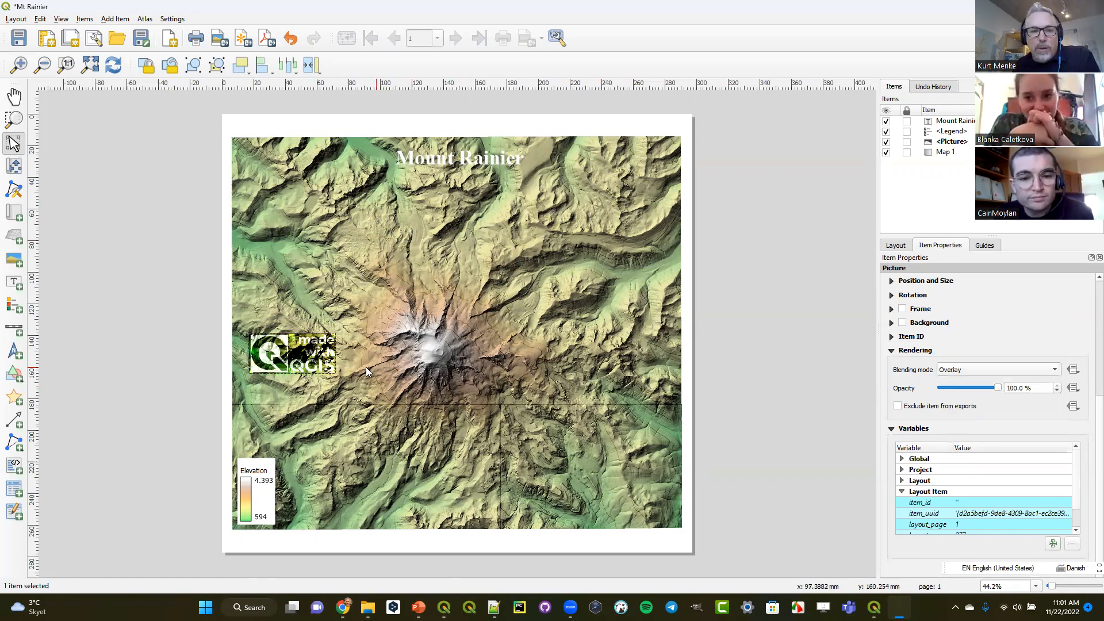
pyautogui.moveTo(298, 354); pyautogui.dragTo(561, 309)
pyautogui.click(961, 371)
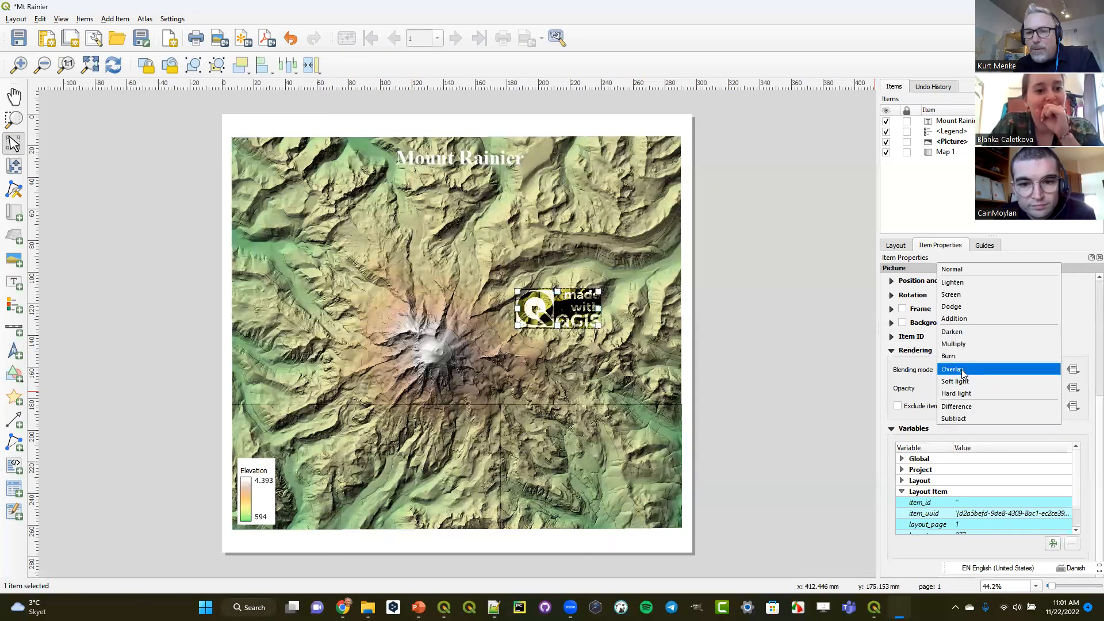
pyautogui.click(962, 377)
# - Set the logo picture's blending mode to Hard light and move it back to the map's lower right corner
pyautogui.click(962, 371)
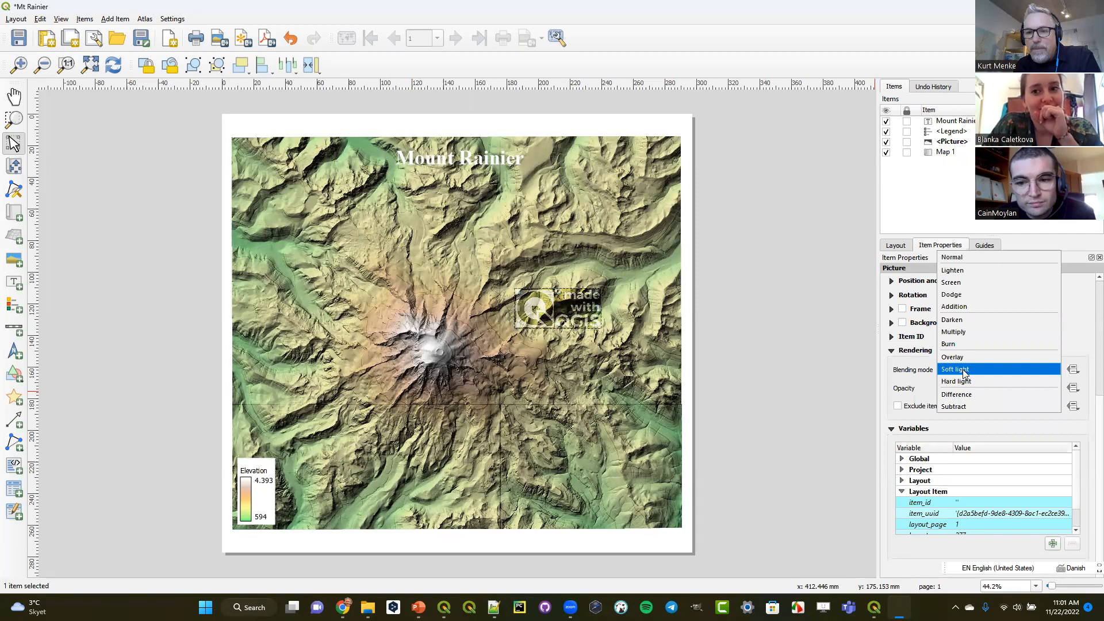
pyautogui.click(964, 382)
pyautogui.moveTo(565, 311); pyautogui.dragTo(627, 494)
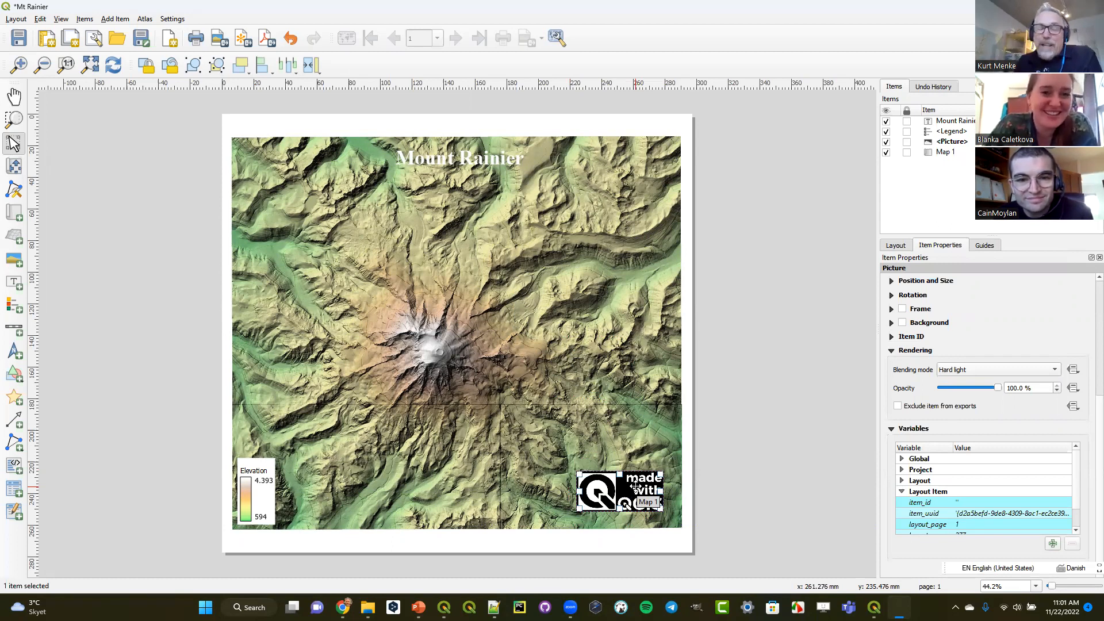
# - Try the Multiply and Addition blending modes on the elevation legend in the print layout
pyautogui.click(263, 490)
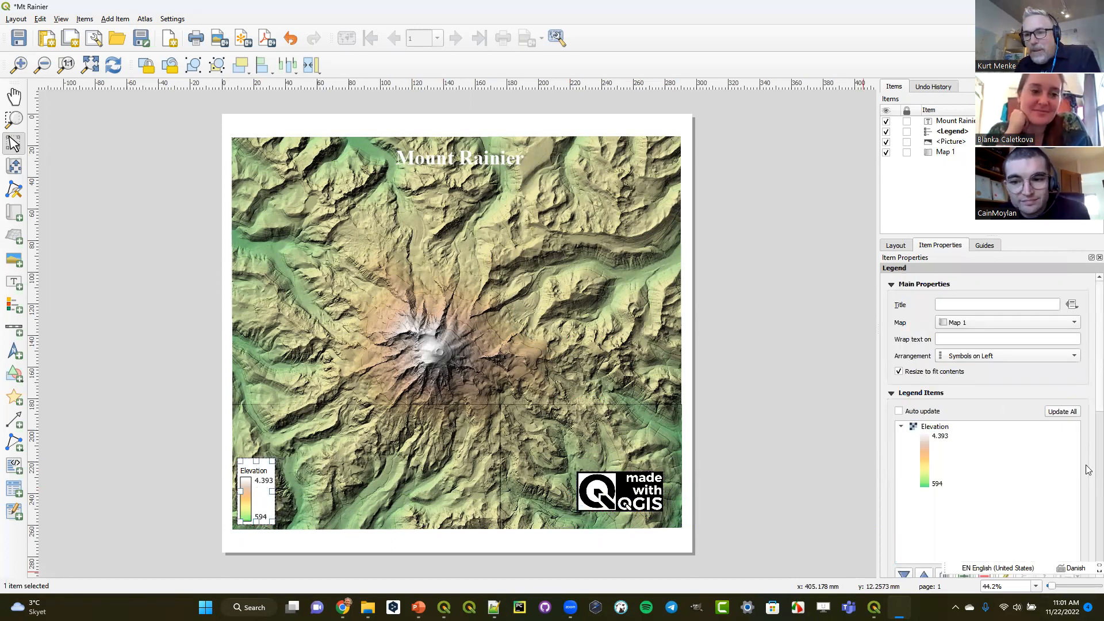
pyautogui.scroll(-10, 1089, 401)
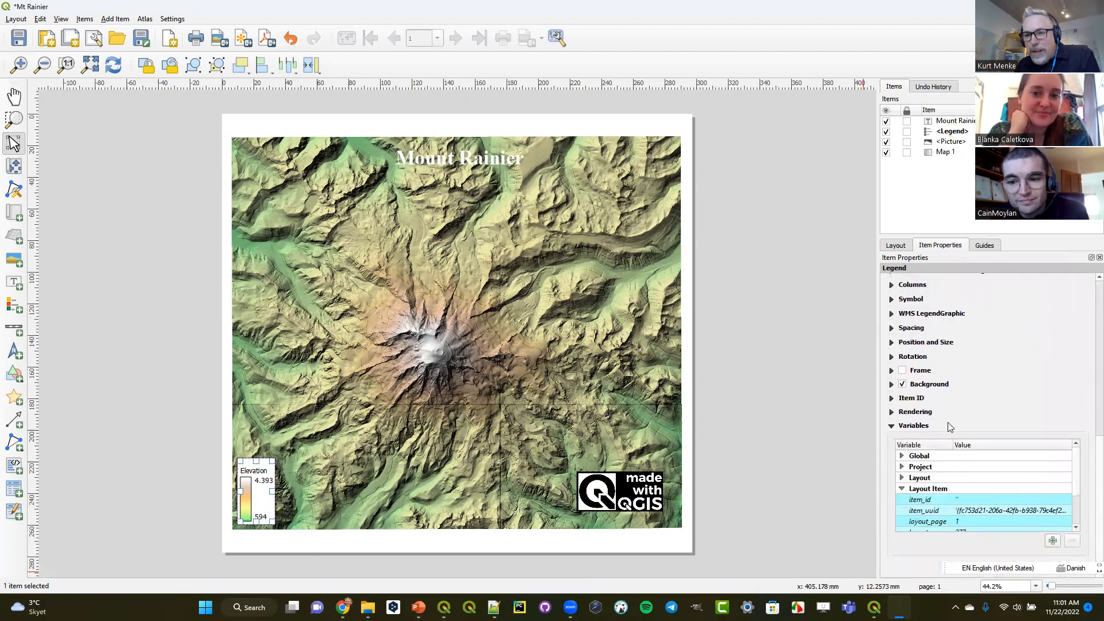
pyautogui.click(890, 412)
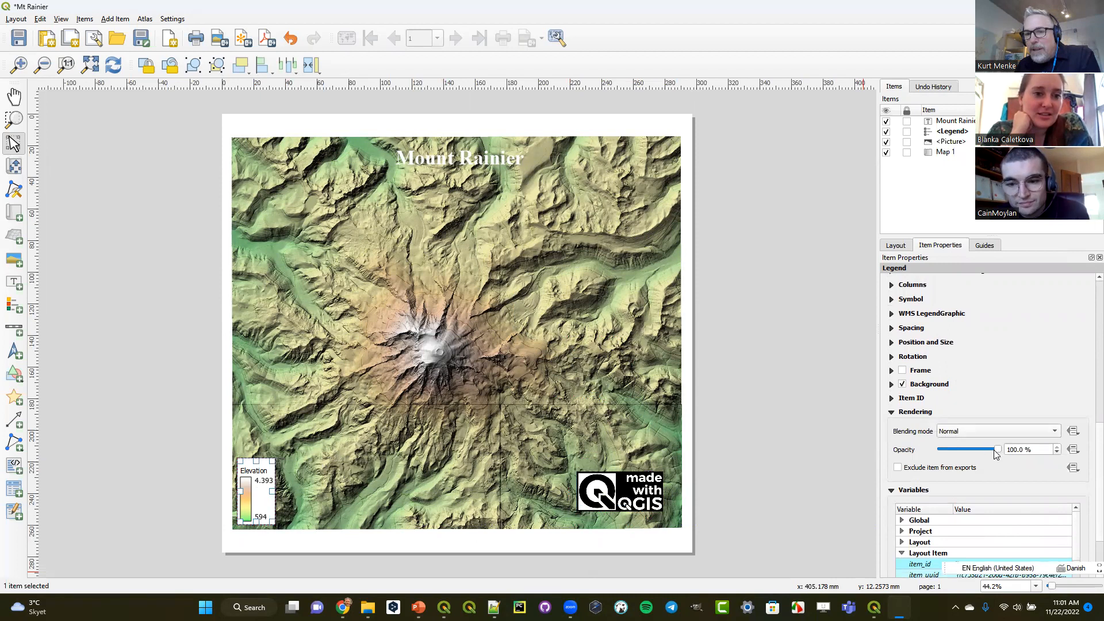
pyautogui.click(992, 427)
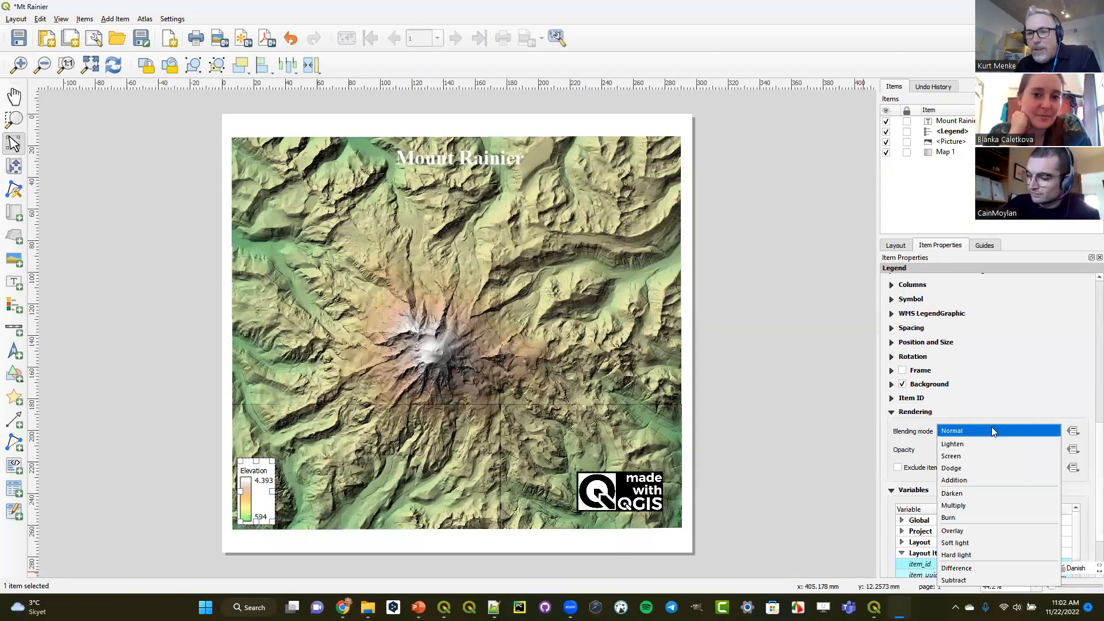
pyautogui.click(980, 506)
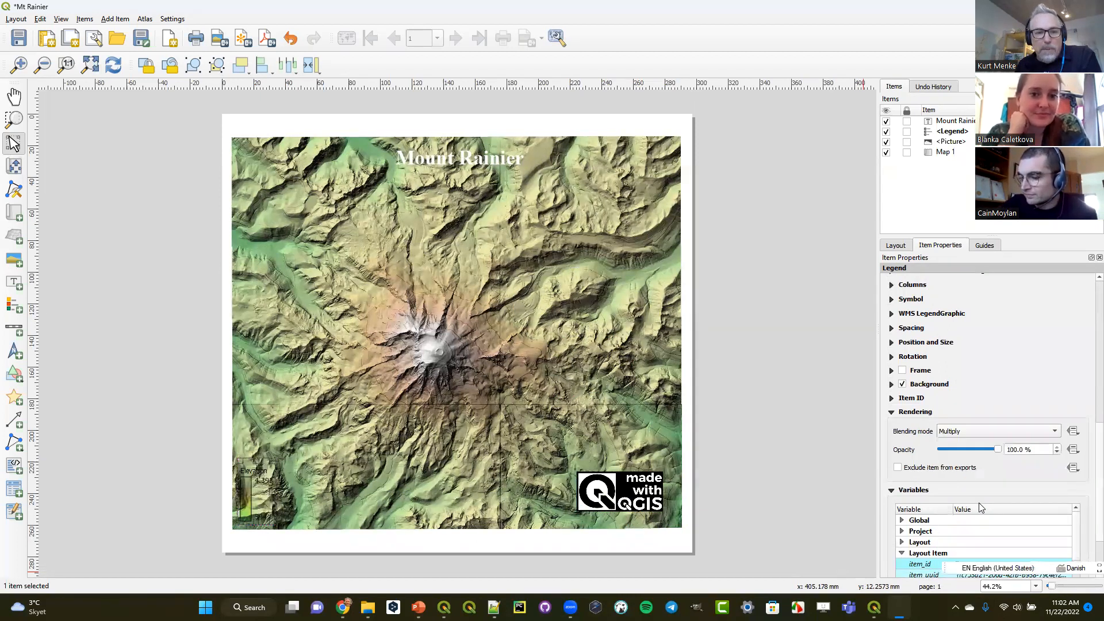
pyautogui.click(977, 431)
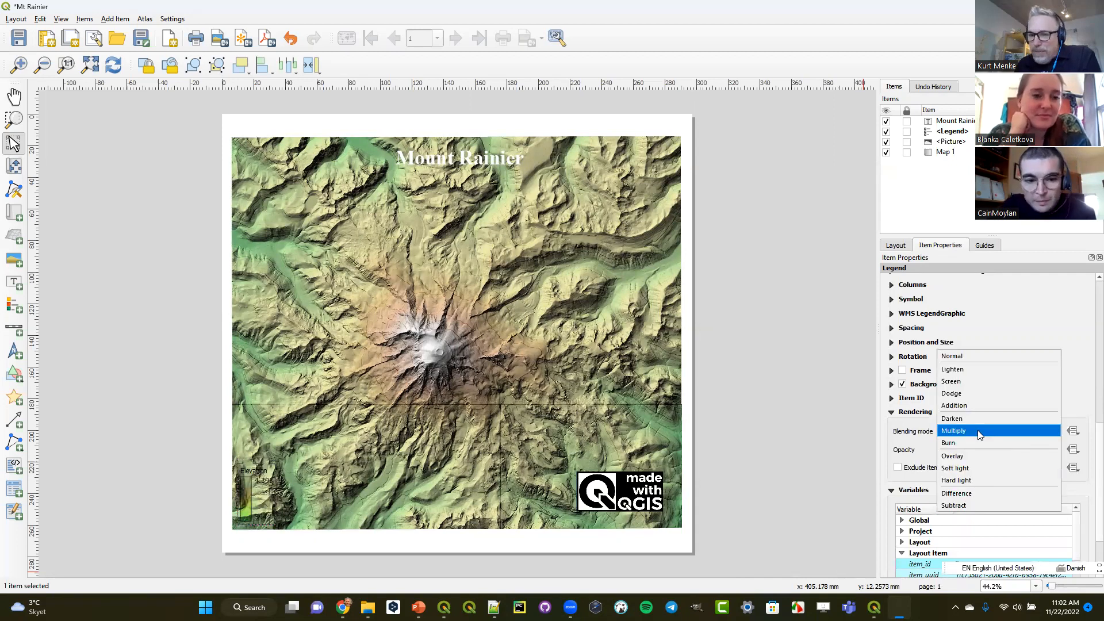
pyautogui.click(974, 405)
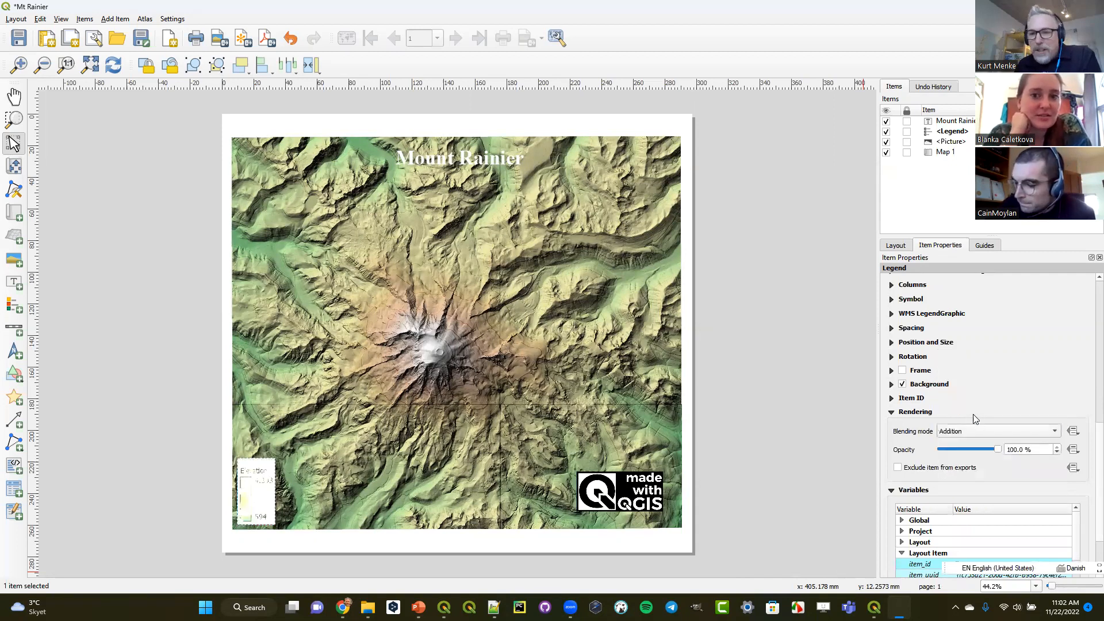
# - Try the Soft light blending mode on the elevation legend, then return it to Normal and deselect the item
pyautogui.click(967, 433)
pyautogui.click(970, 486)
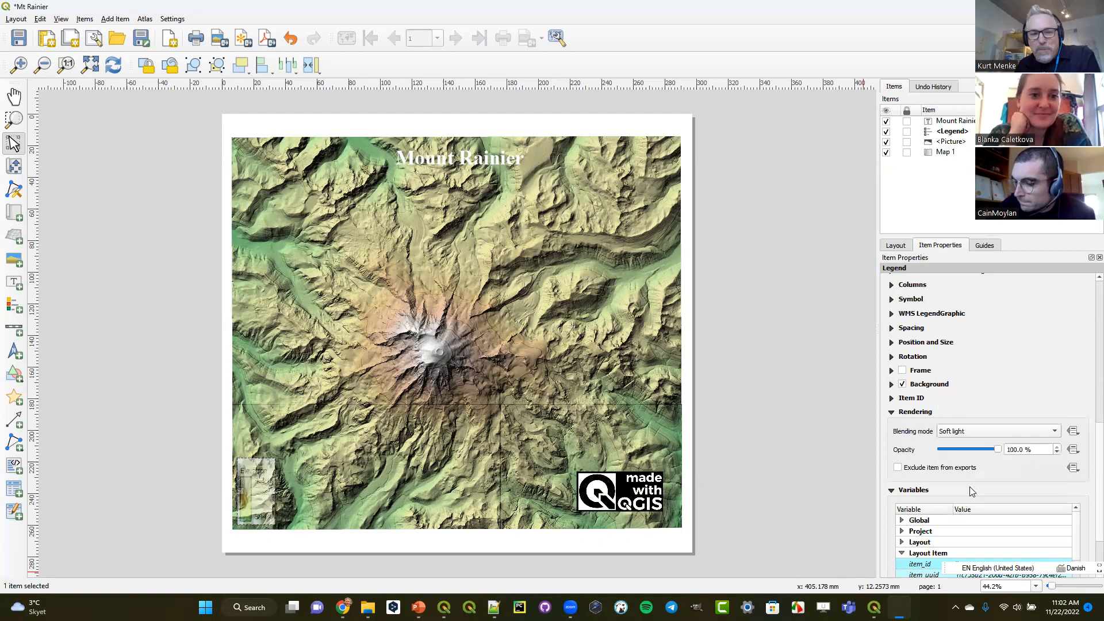
pyautogui.click(968, 432)
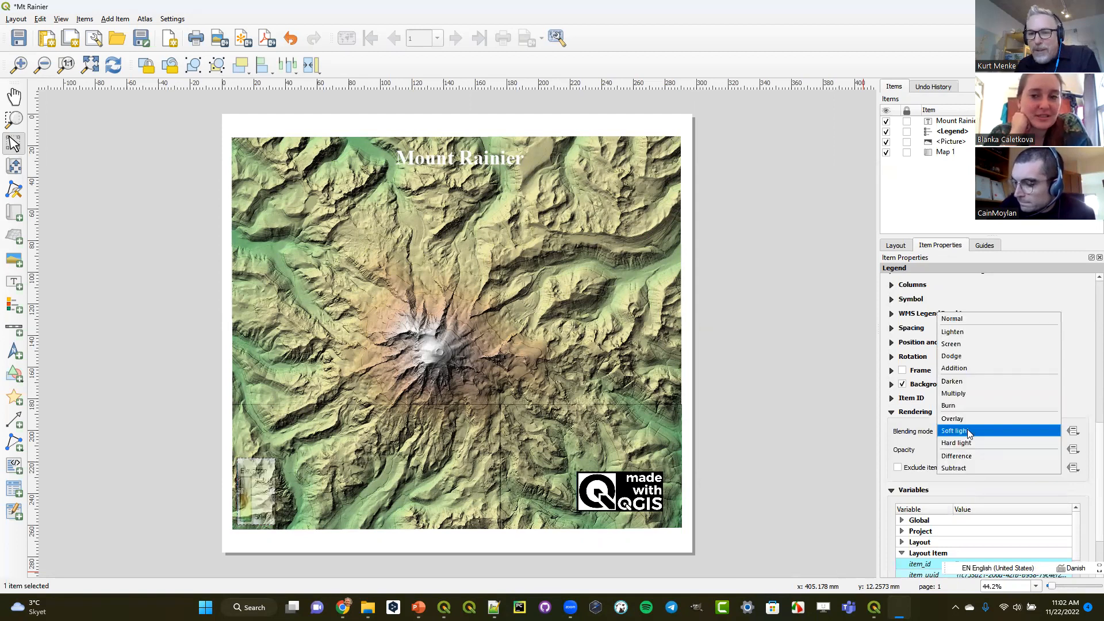
pyautogui.click(955, 318)
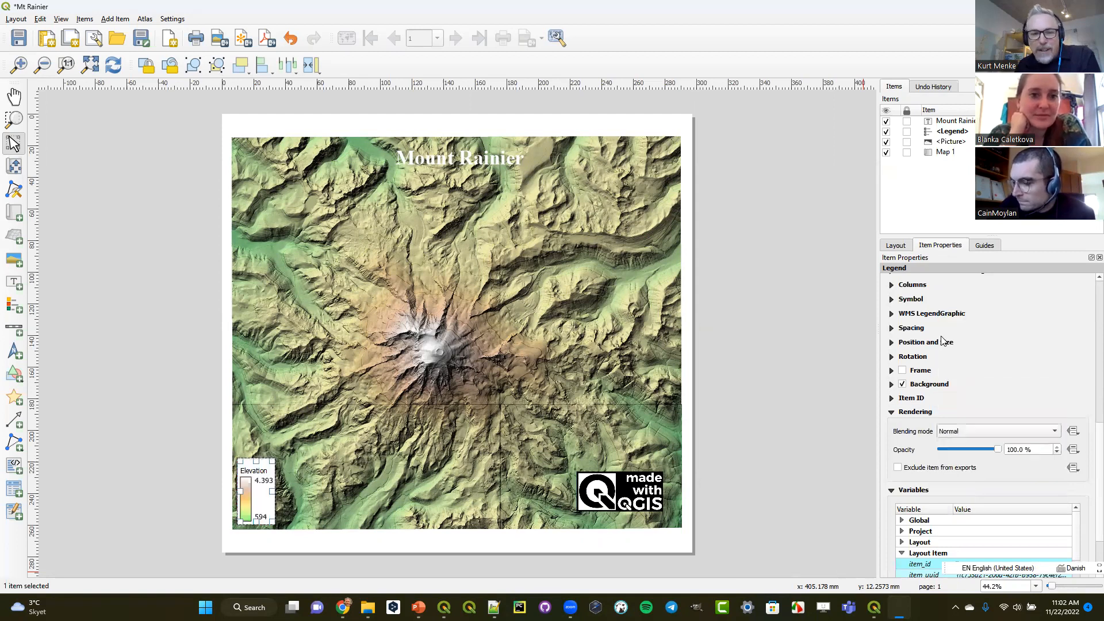
pyautogui.click(753, 405)
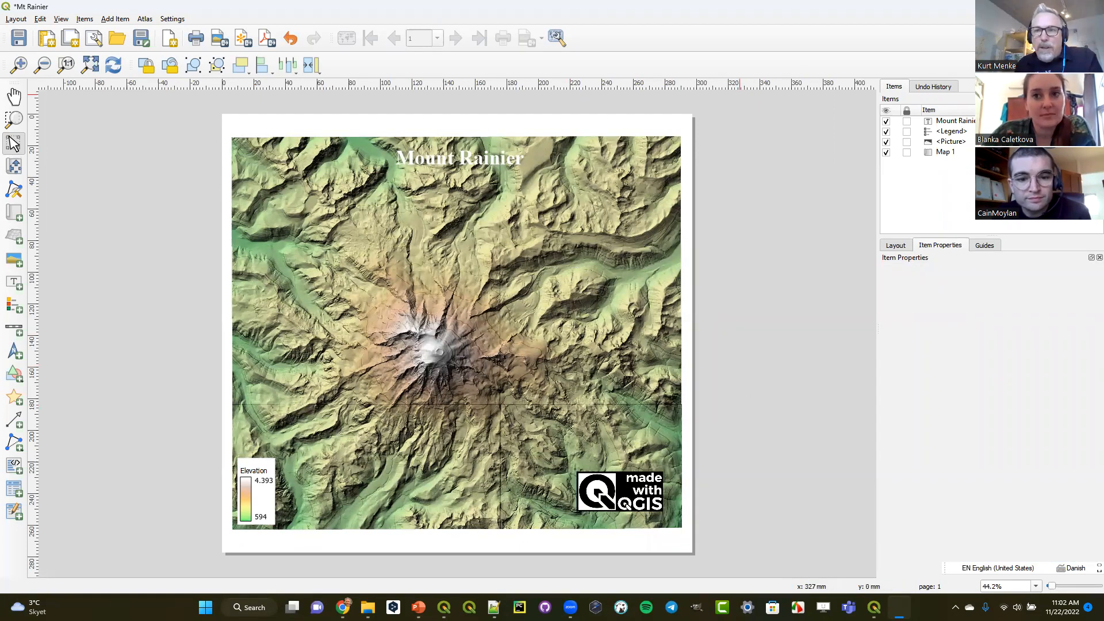
# - Close the print layout and open the DKRoads project stored in DKRoads.gpkg in the Blending folder, discarding the Mt_Rainier changes
pyautogui.click(1091, 6)
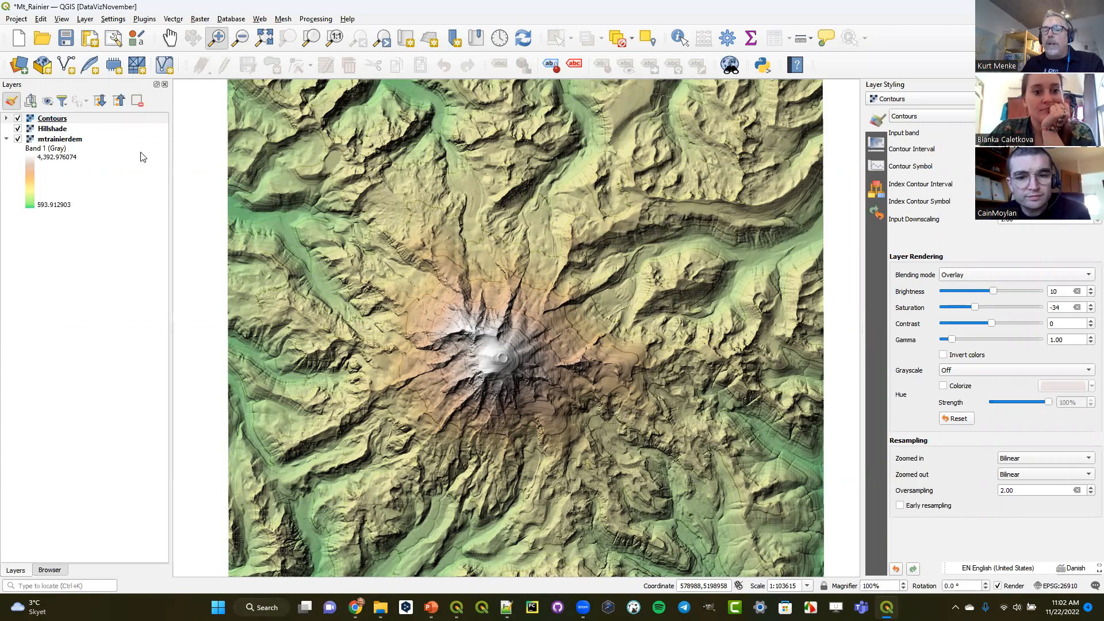
pyautogui.click(57, 569)
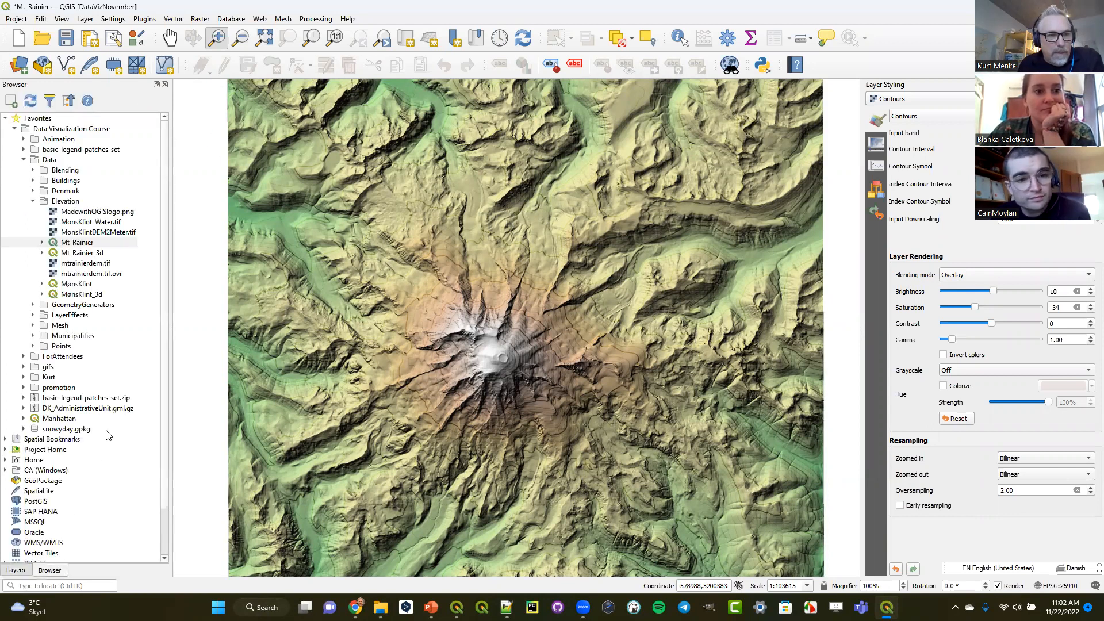
pyautogui.click(32, 171)
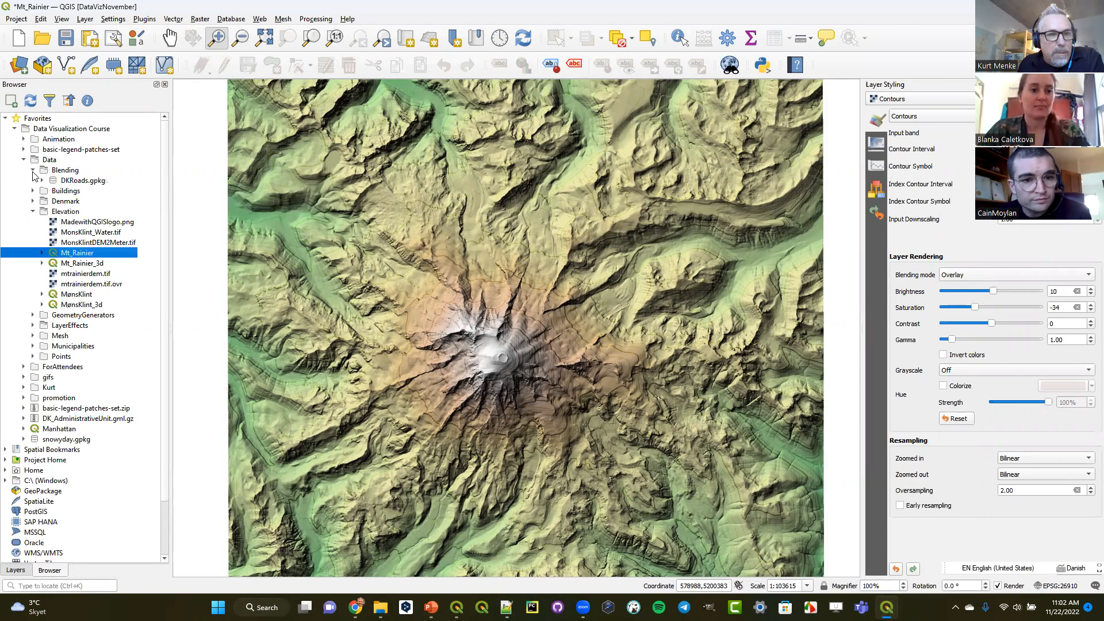
pyautogui.click(41, 181)
pyautogui.moveTo(83, 212); pyautogui.dragTo(382, 220)
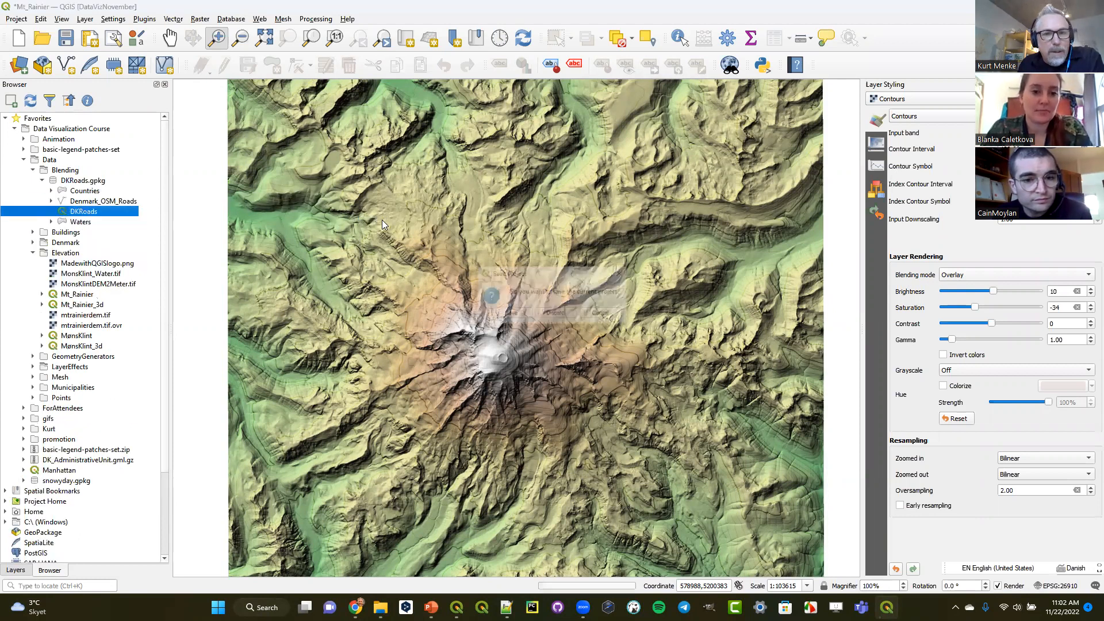
pyautogui.click(556, 314)
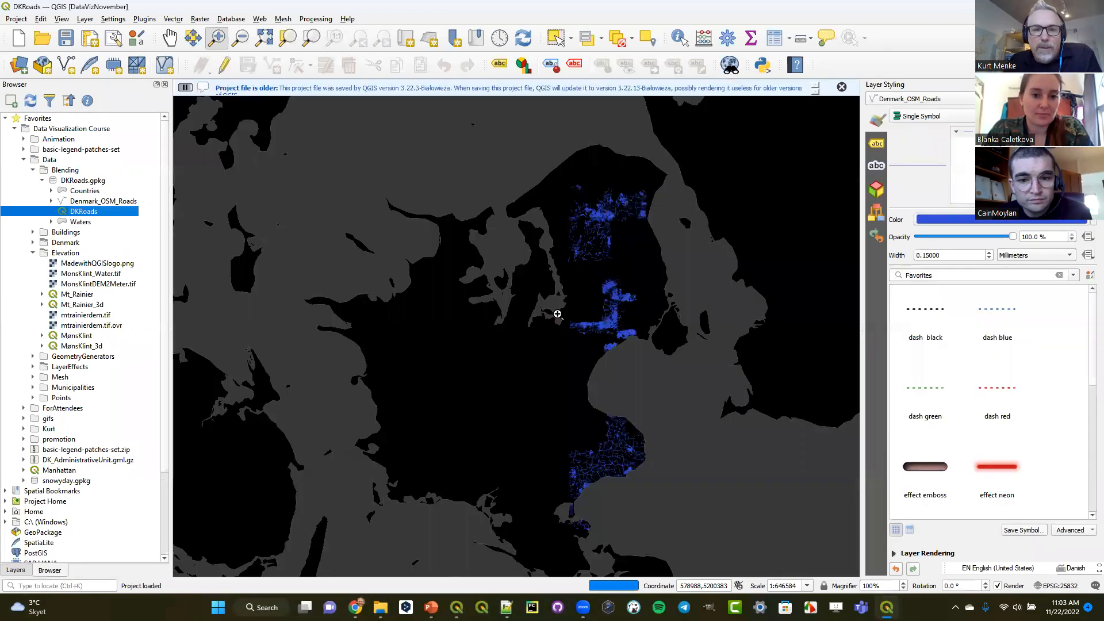
pyautogui.click(841, 88)
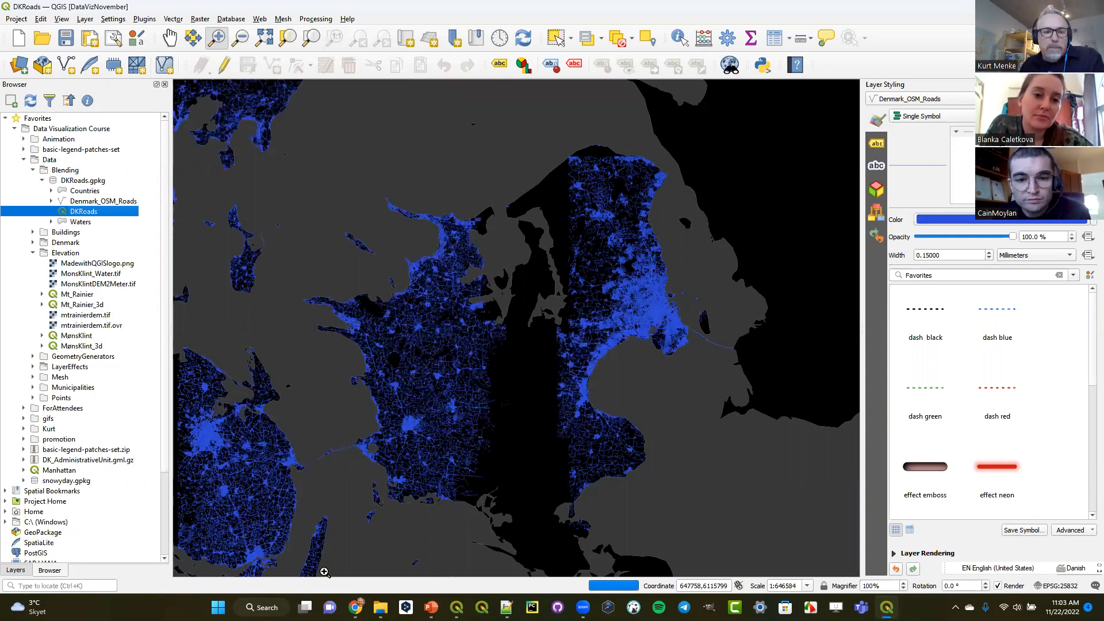
# - Set the feature blending mode of the Denmark_OSM_Roads layer to Addition
pyautogui.click(15, 570)
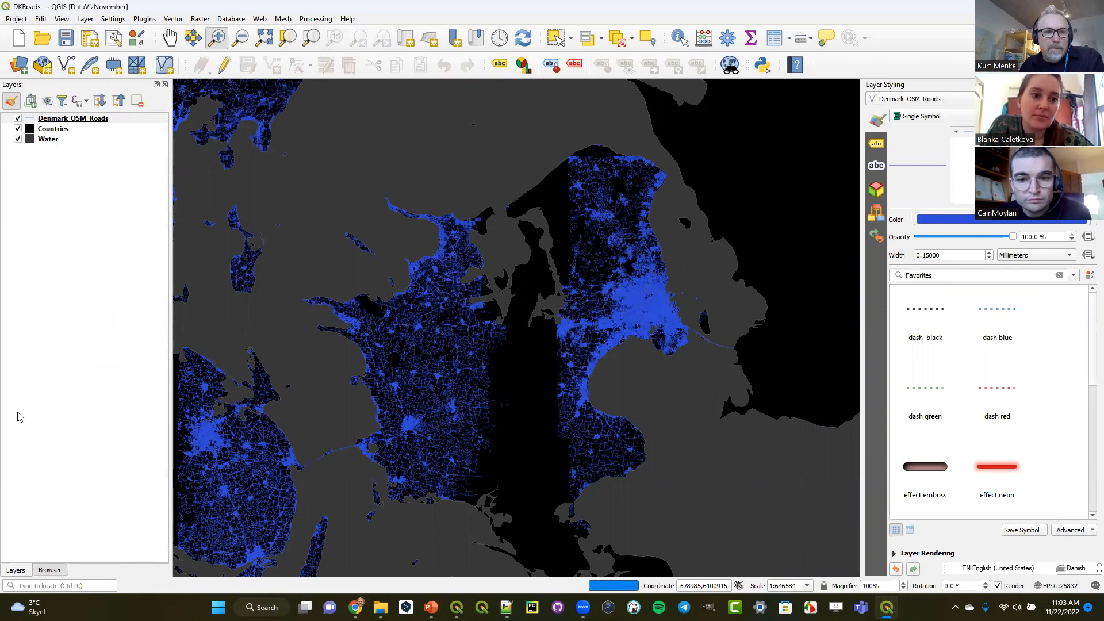
pyautogui.click(68, 119)
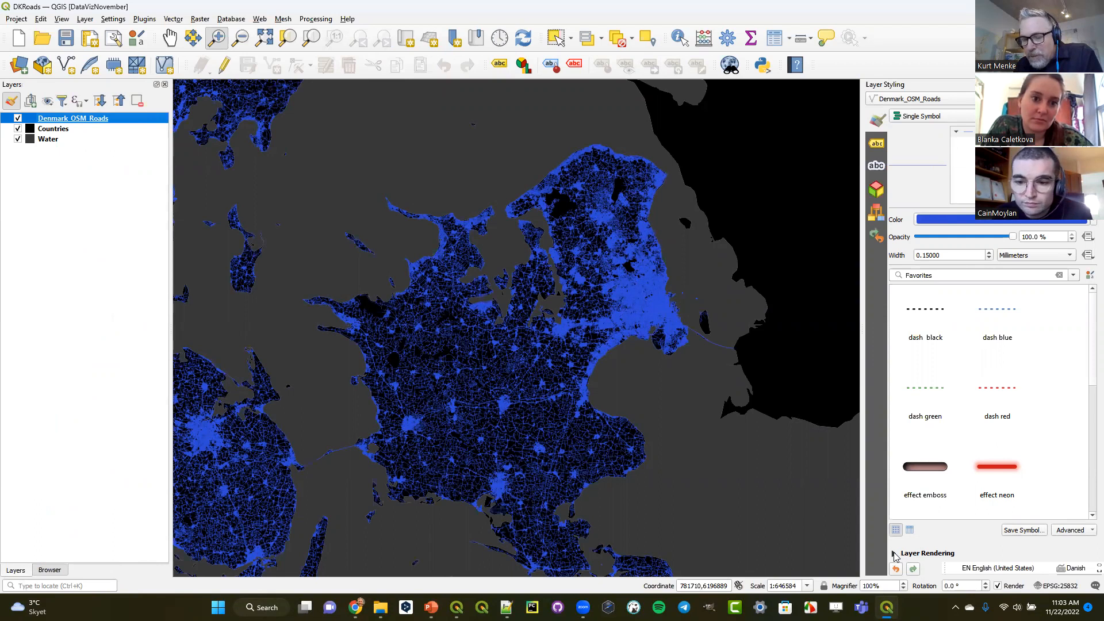
pyautogui.click(894, 555)
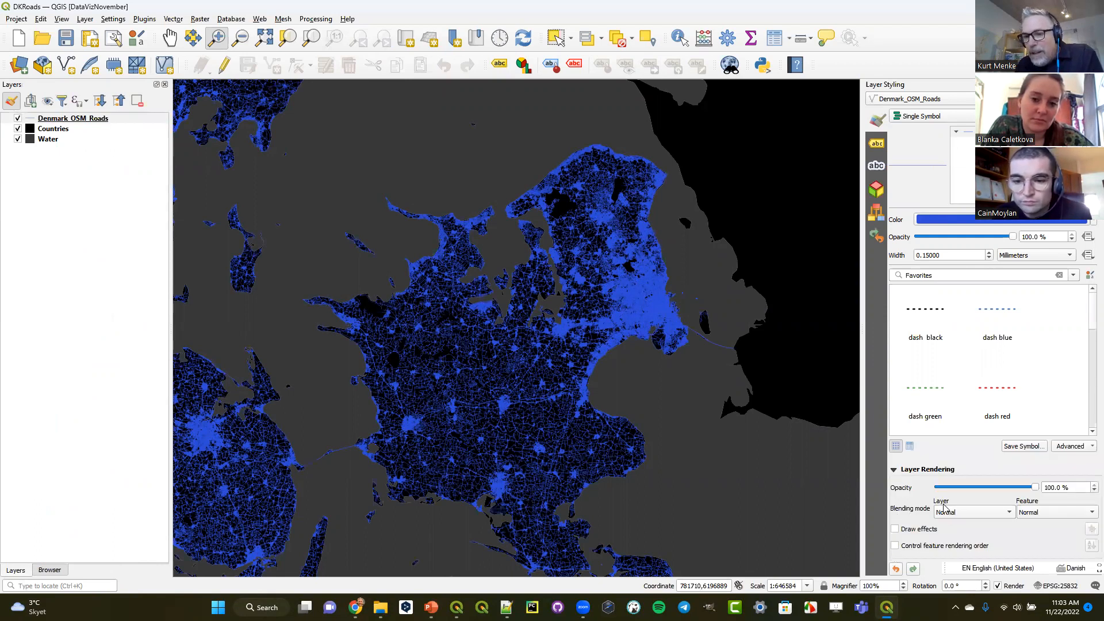
pyautogui.click(1031, 513)
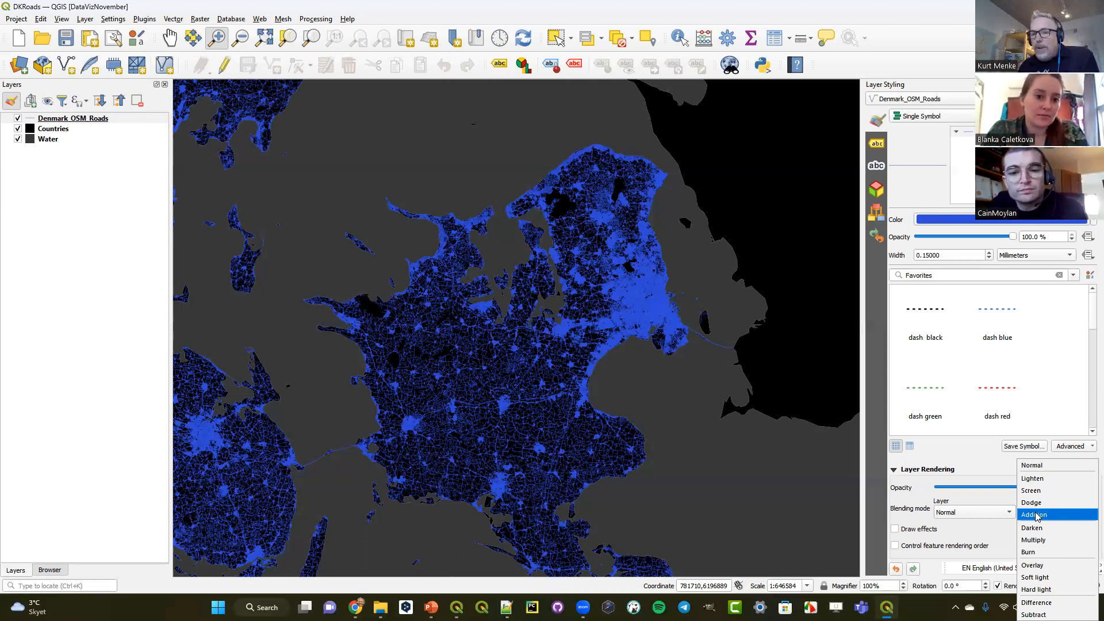
pyautogui.click(1036, 515)
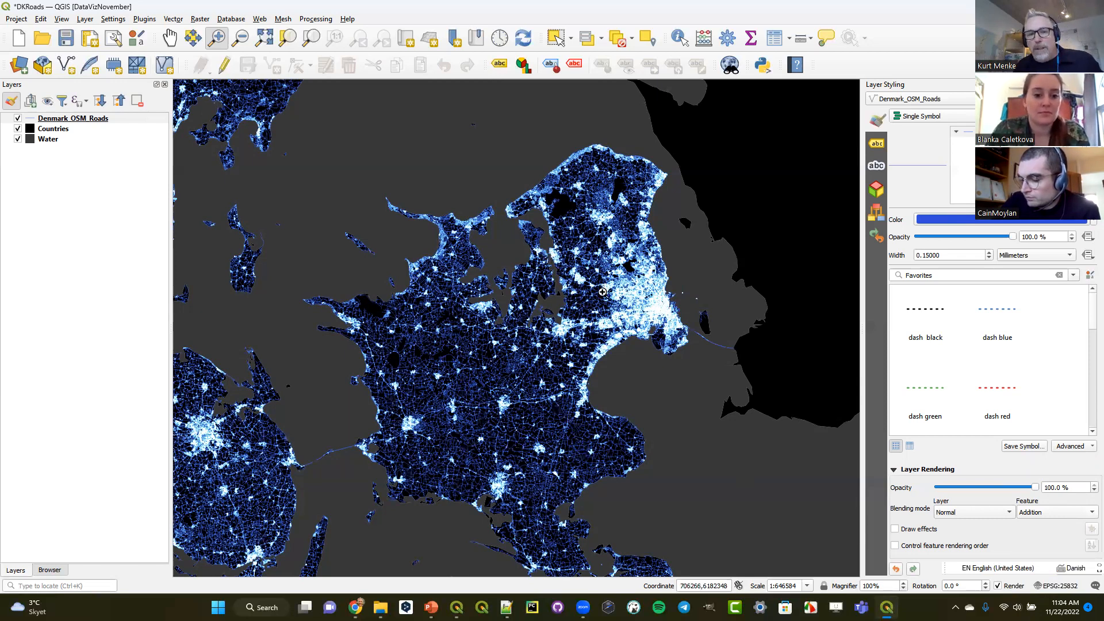
# - Examine the blended roads around the Copenhagen area at two closer scales and return to the wider extent
pyautogui.moveTo(569, 256); pyautogui.dragTo(708, 371)
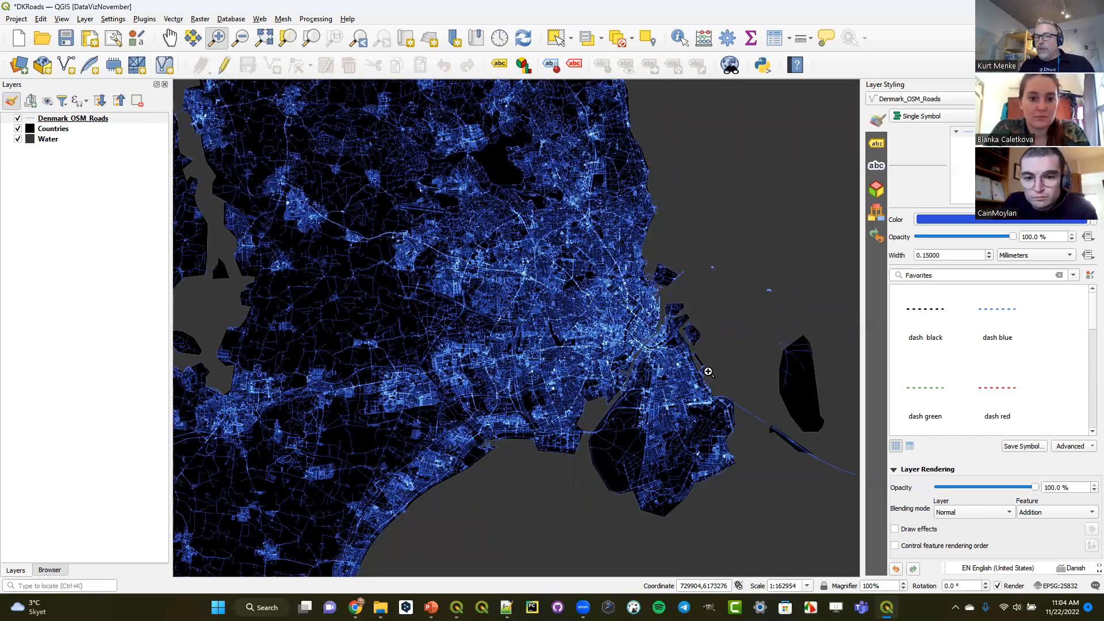
pyautogui.moveTo(515, 271); pyautogui.dragTo(693, 398)
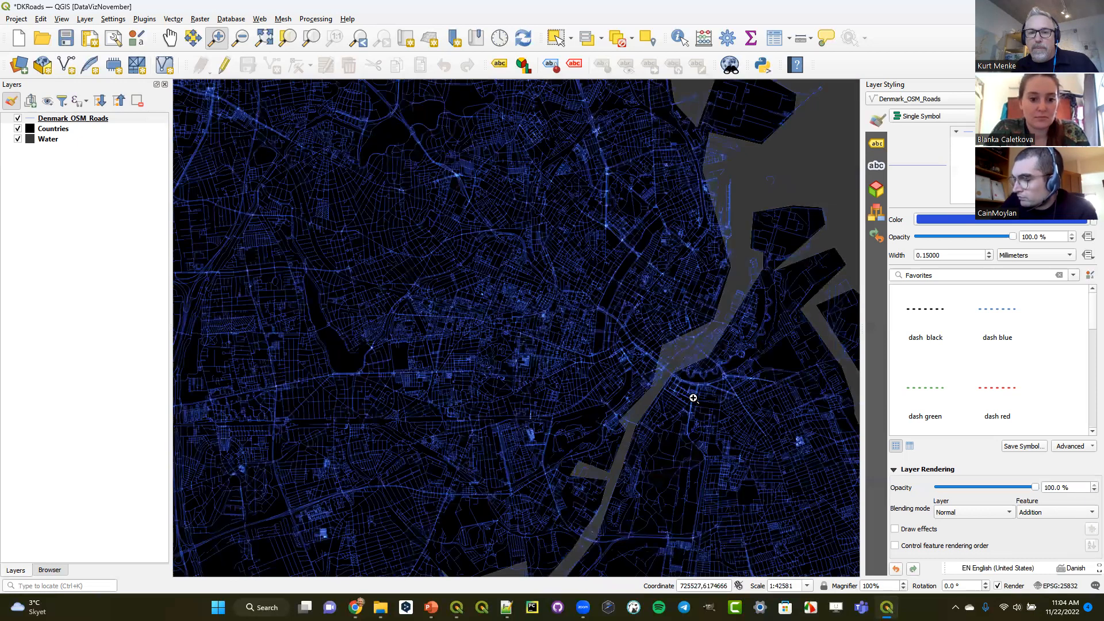
pyautogui.click(360, 40)
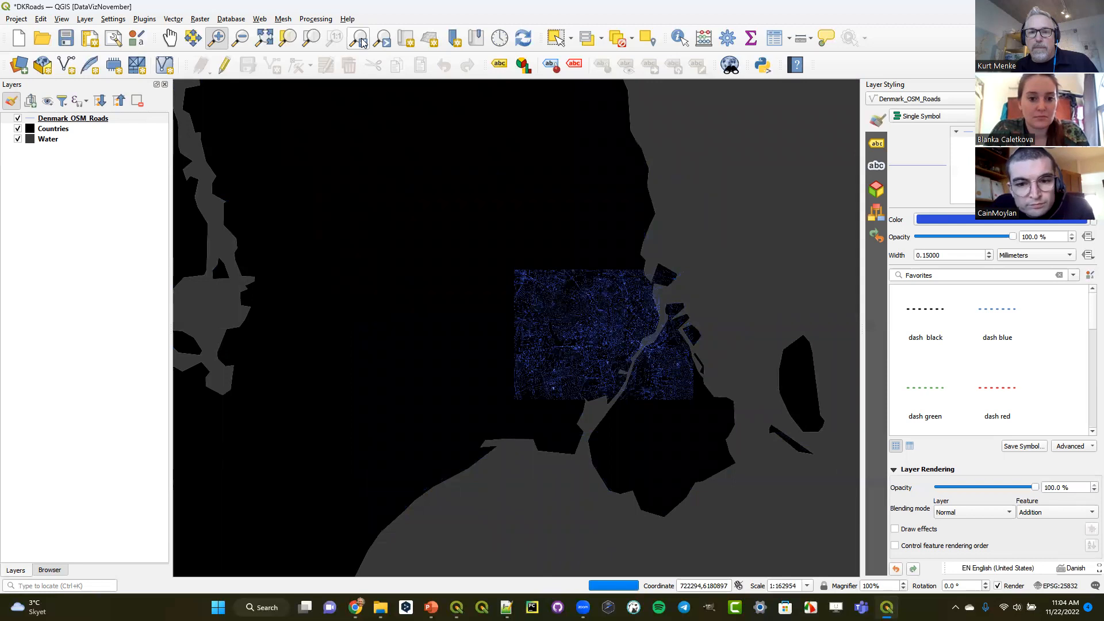
pyautogui.click(361, 41)
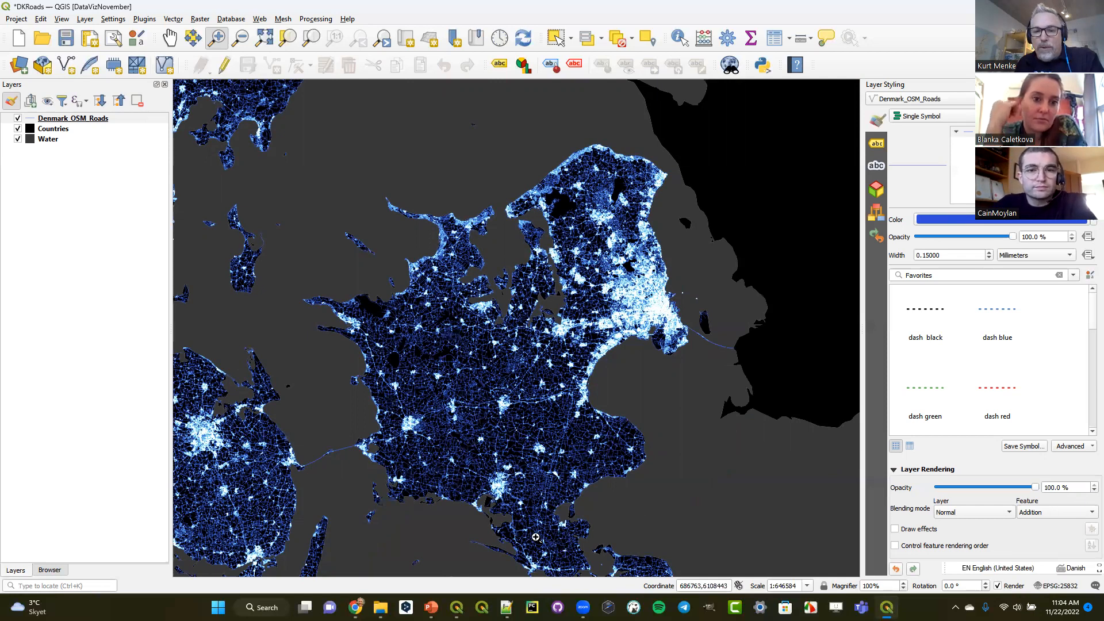
# - Switch to the DataVisualizationwithQGIS_supporting_materials presentation in PowerPoint and go to slide 9, 24 Hours of Ship Traffic
pyautogui.moveTo(886, 607)
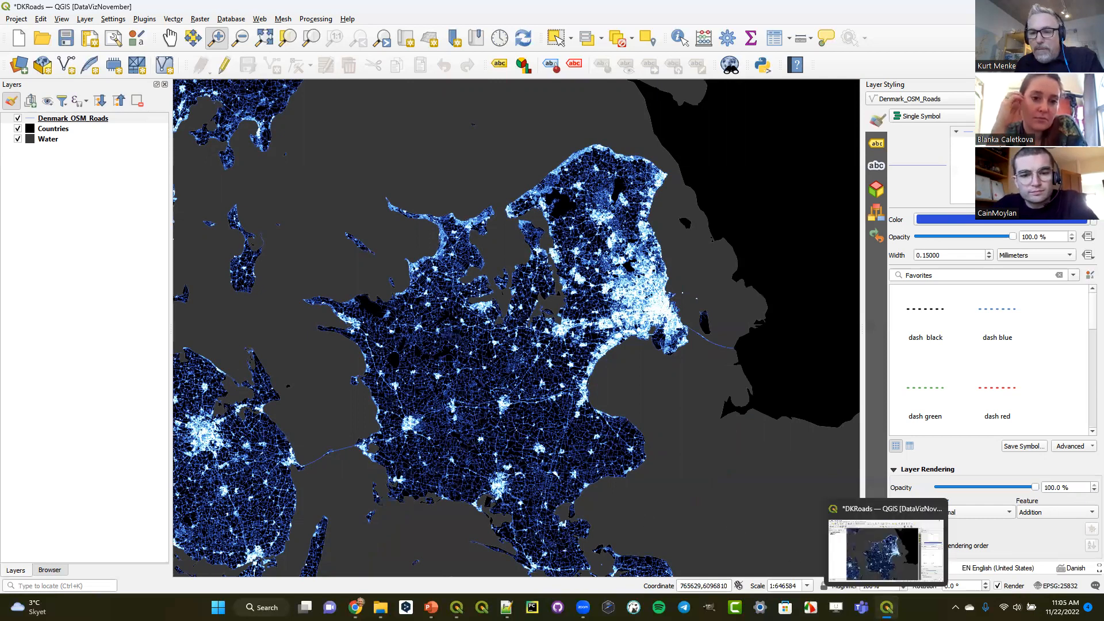
pyautogui.moveTo(430, 607)
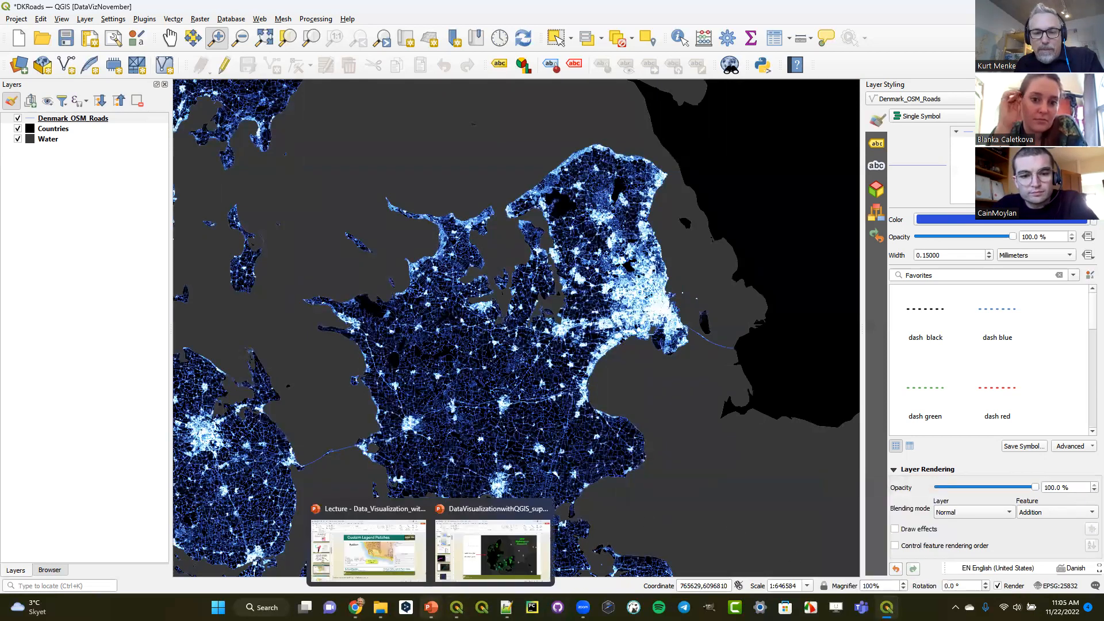
pyautogui.click(469, 564)
pyautogui.scroll(-3, 118, 442)
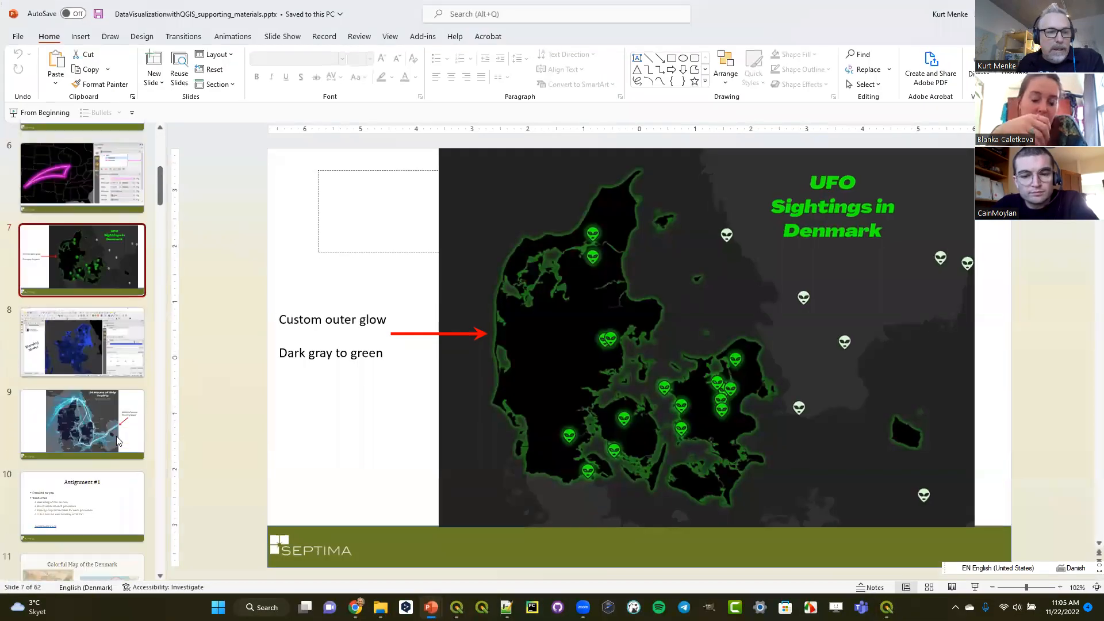
pyautogui.scroll(-2, 118, 442)
pyautogui.click(86, 331)
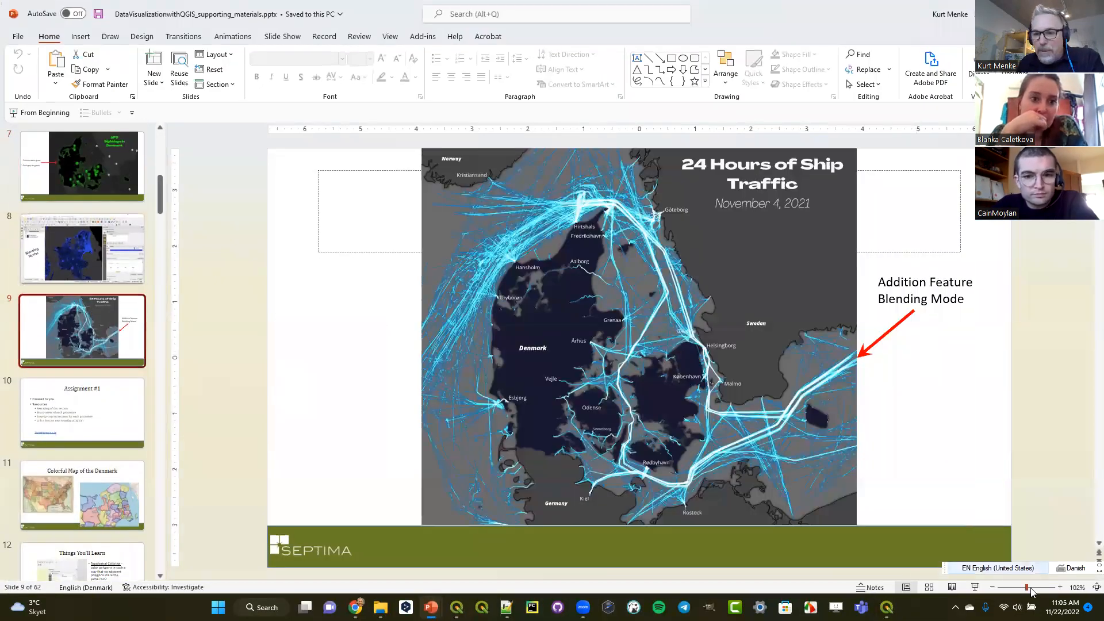
# - Show slide 9 full screen by swapping presenter view and slide show, then leave it for the greenAliens project in QGIS
pyautogui.click(975, 587)
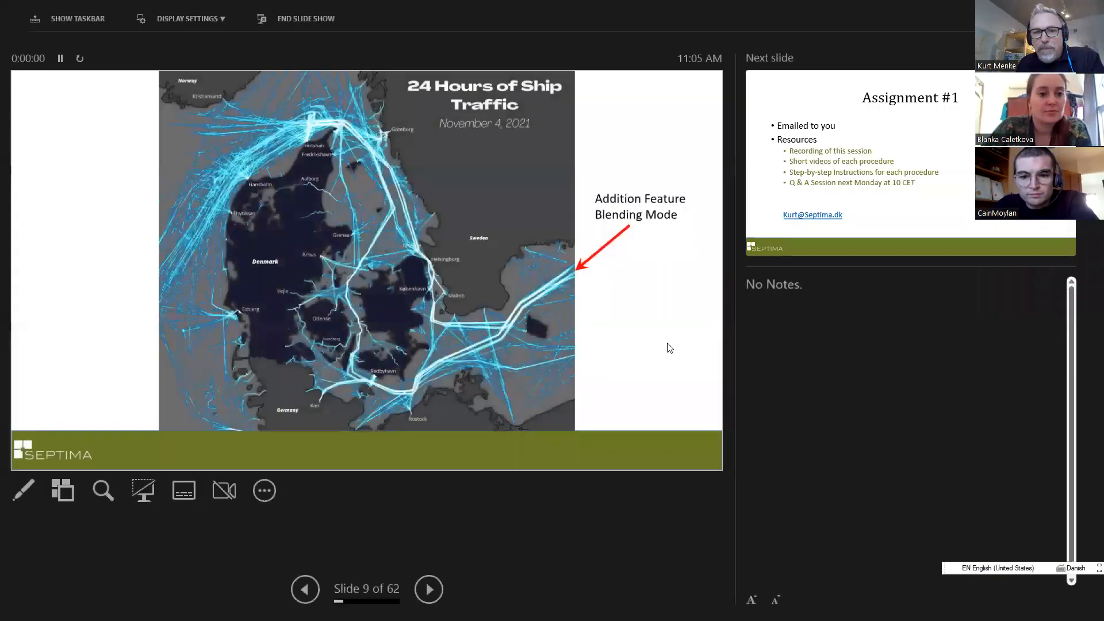
pyautogui.click(168, 19)
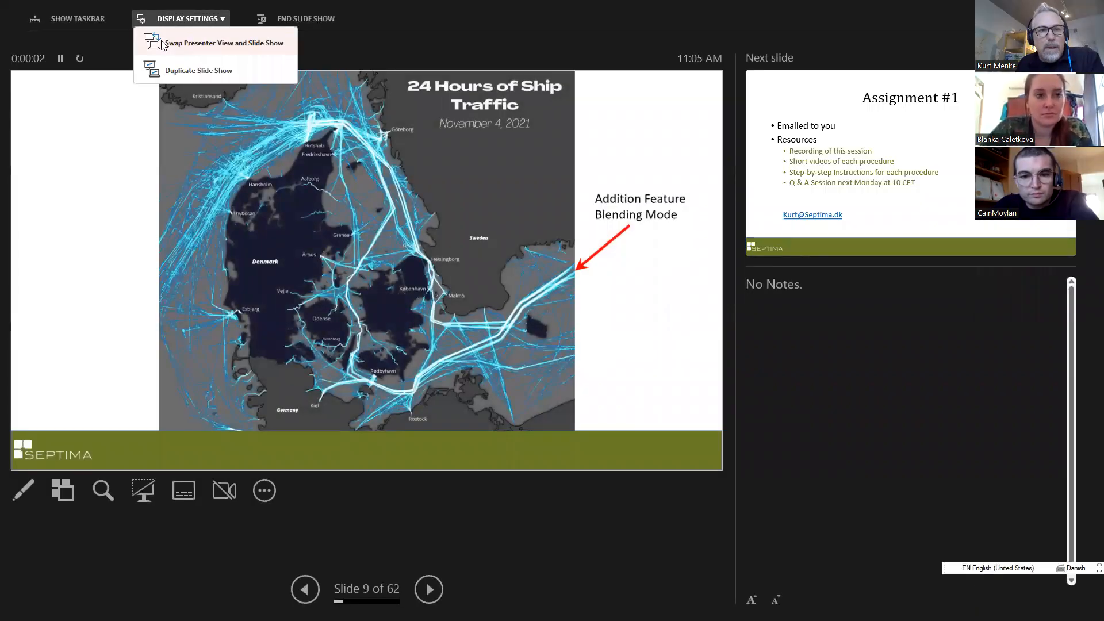
pyautogui.click(224, 43)
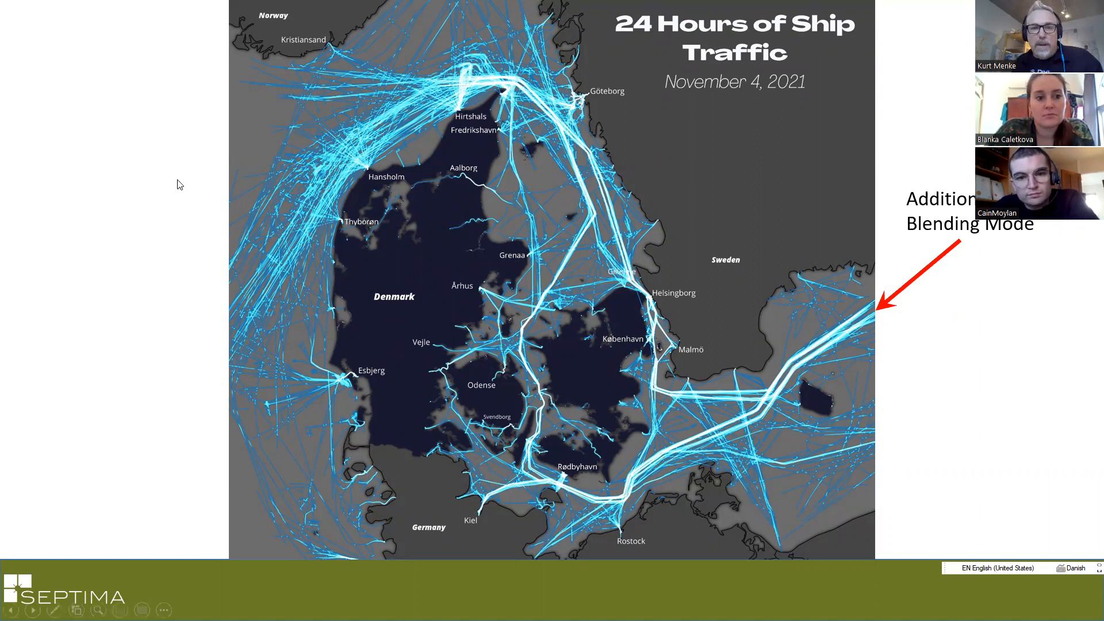
pyautogui.press('Escape')
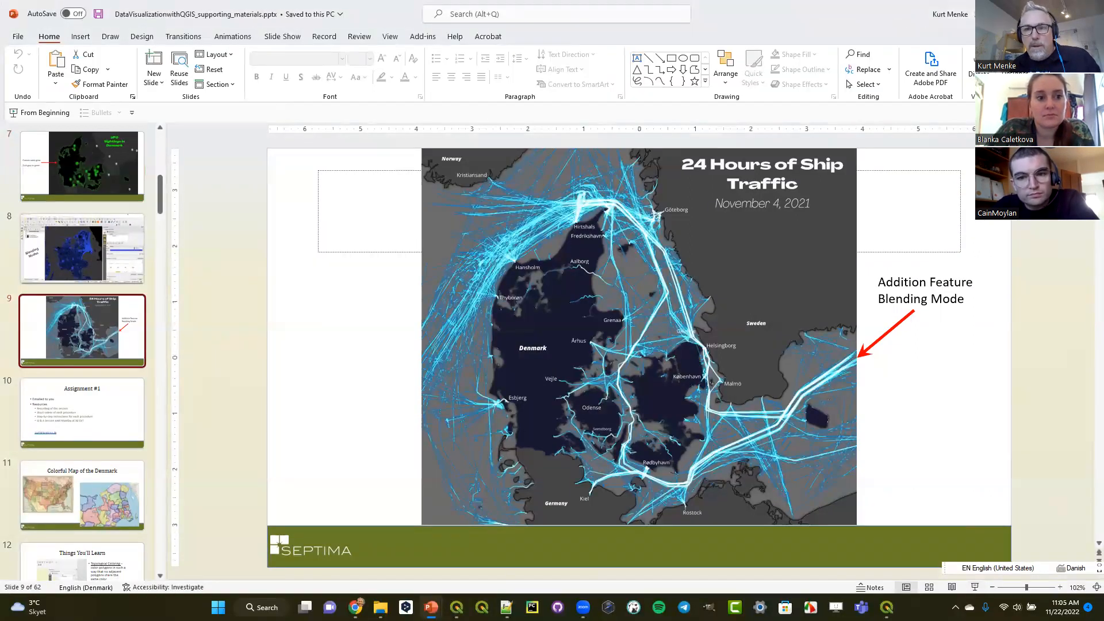
pyautogui.hotkey('alt', 'Tab')
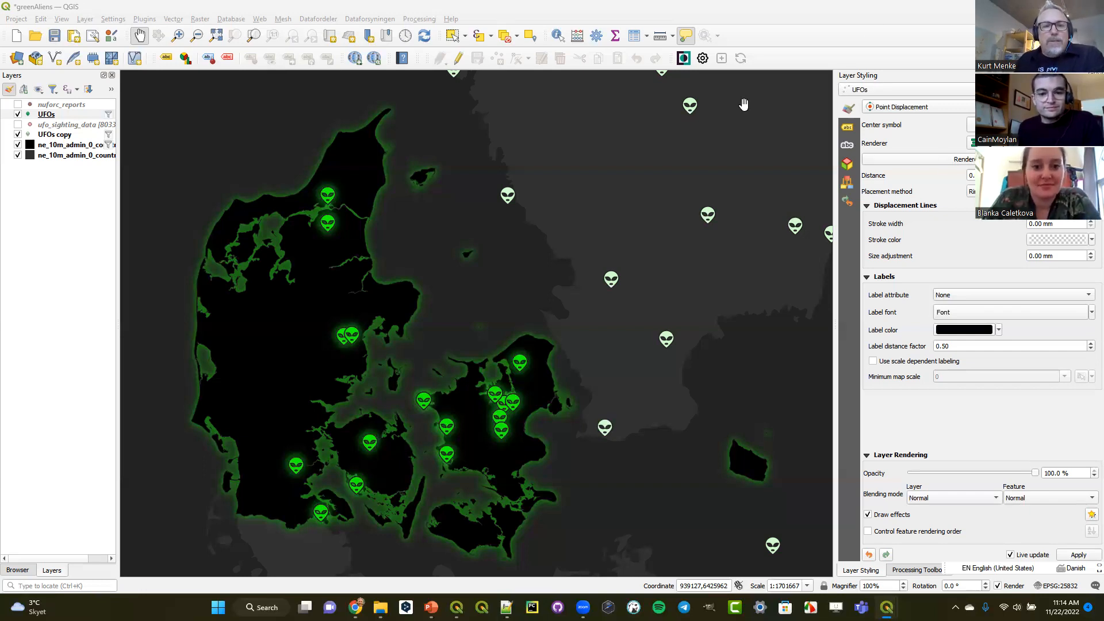
# - Select the Denmark-filtered ne_10m_admin_0_countries layer and hide and show it again to compare the map with and without its glow
pyautogui.click(70, 146)
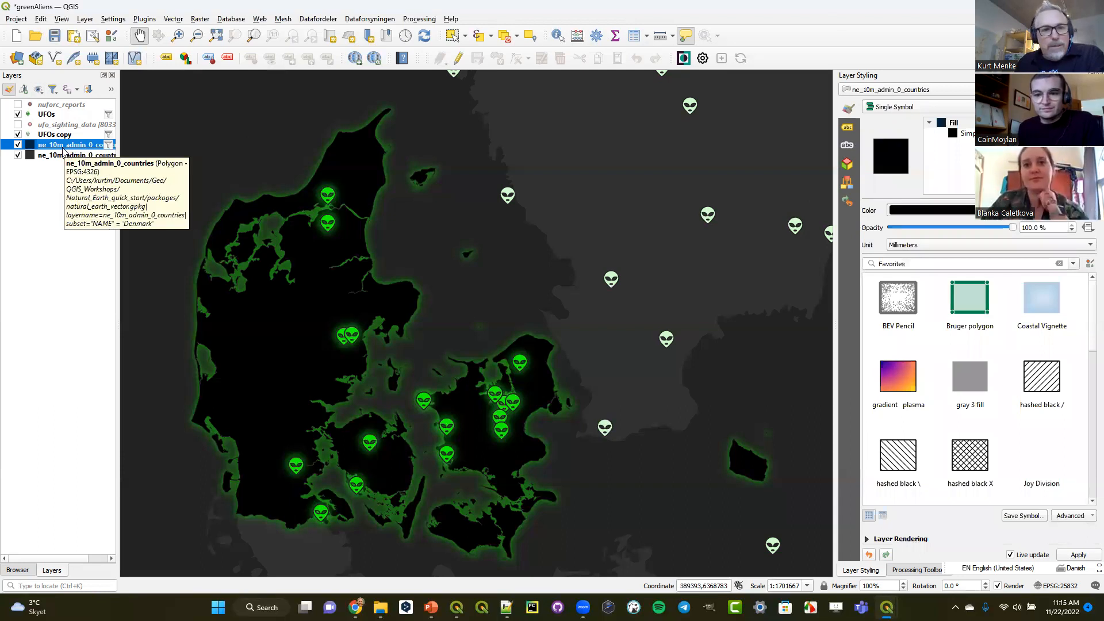
pyautogui.click(18, 145)
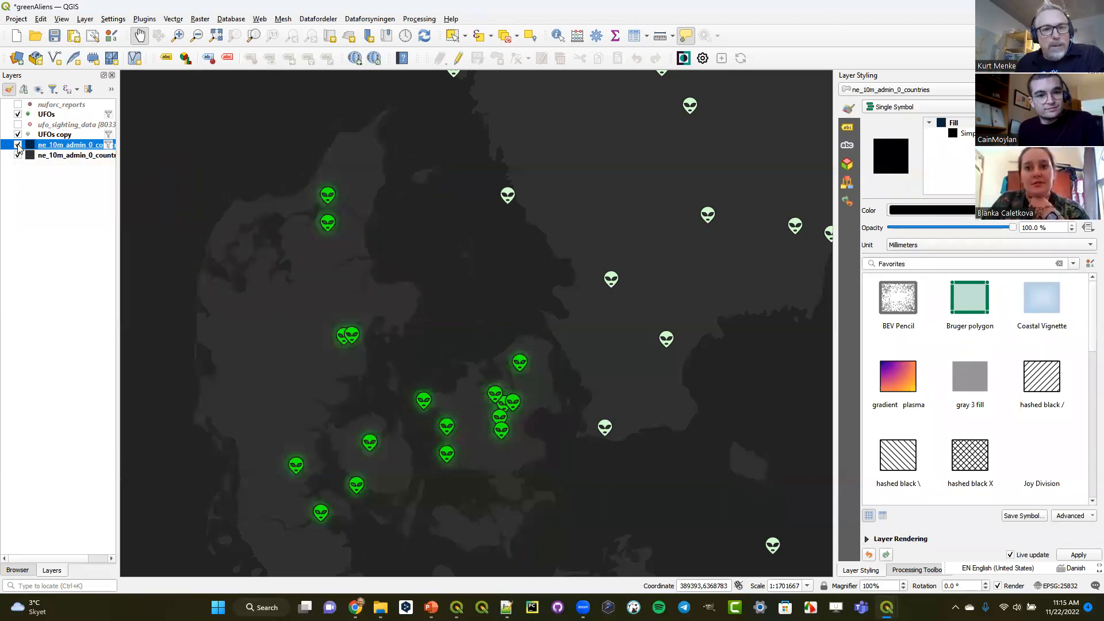
pyautogui.click(18, 144)
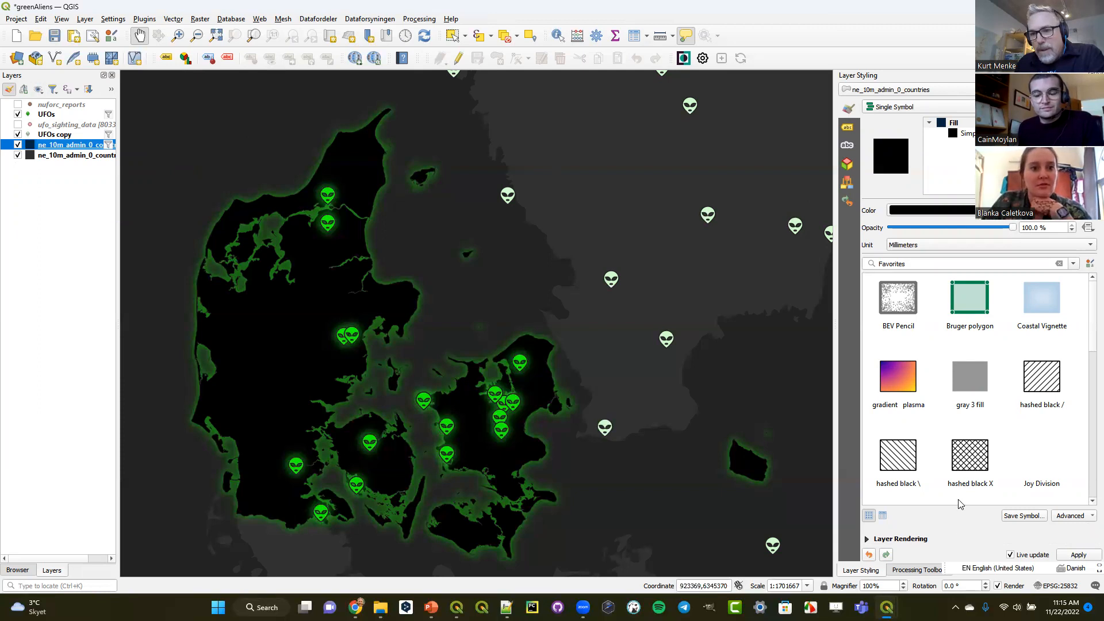
# - Open the draw effects of the Denmark-filtered countries layer and examine the spread, blur, opacity and colour of its Outer Glow
pyautogui.click(867, 540)
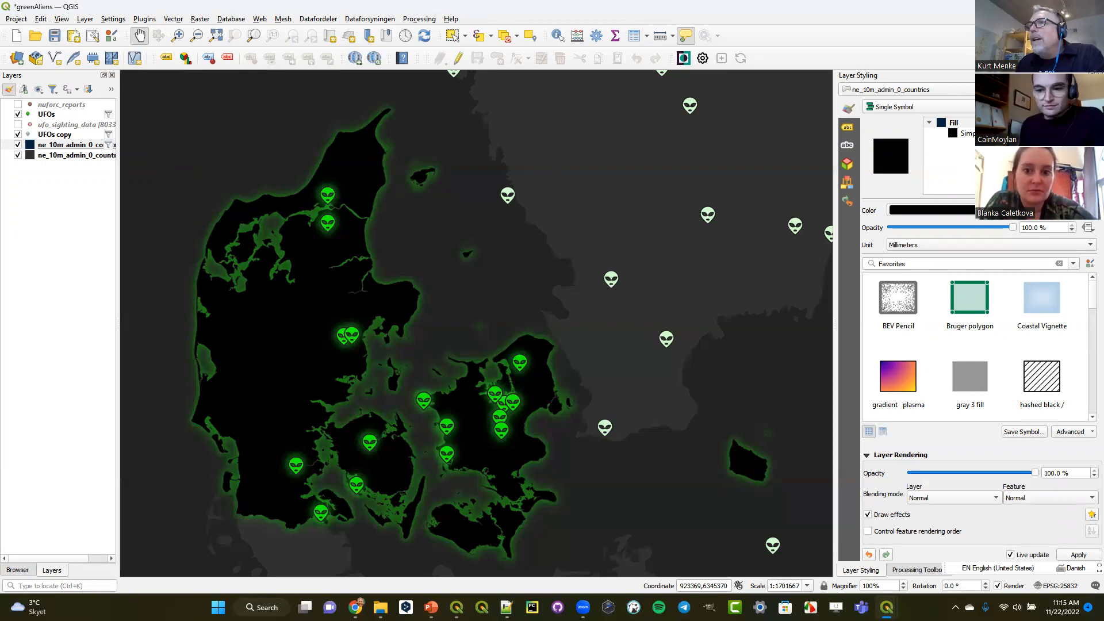
pyautogui.click(1091, 514)
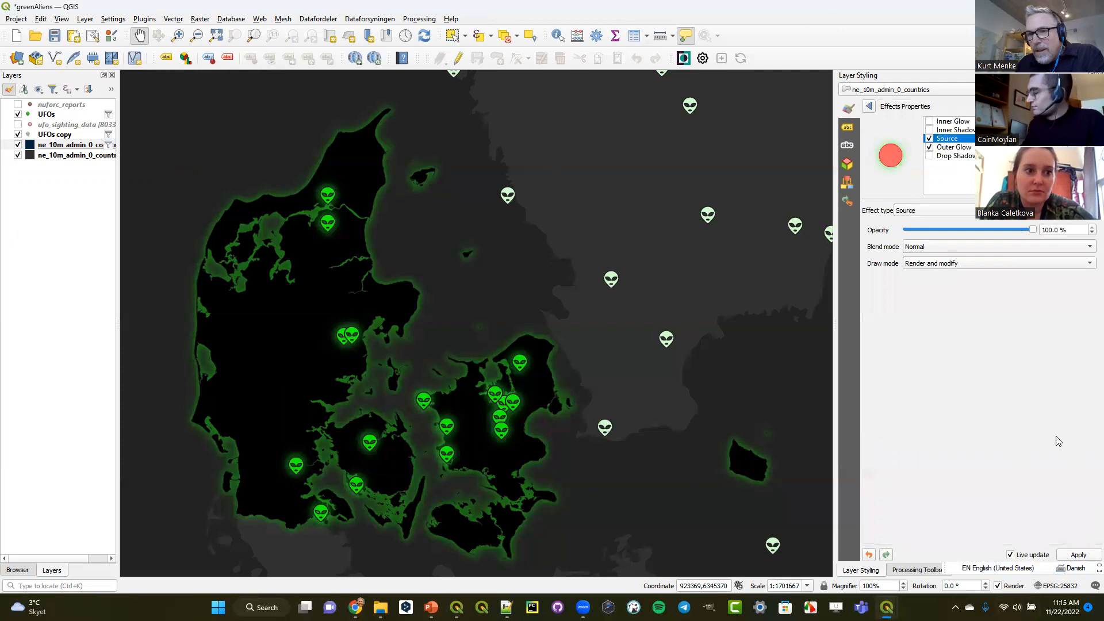
pyautogui.click(954, 148)
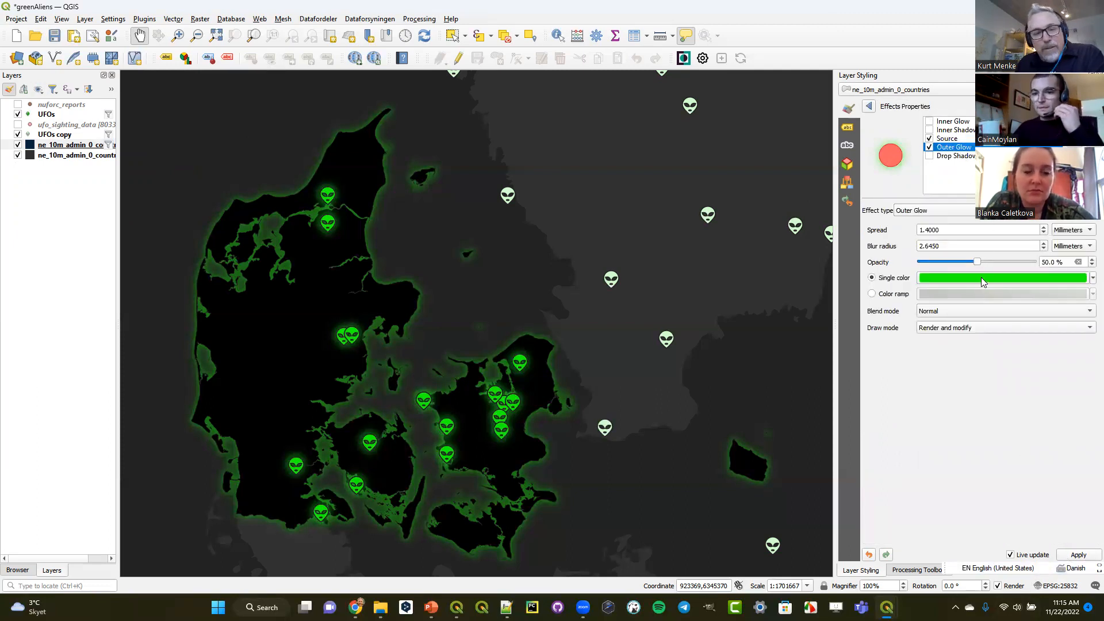
pyautogui.moveTo(981, 278)
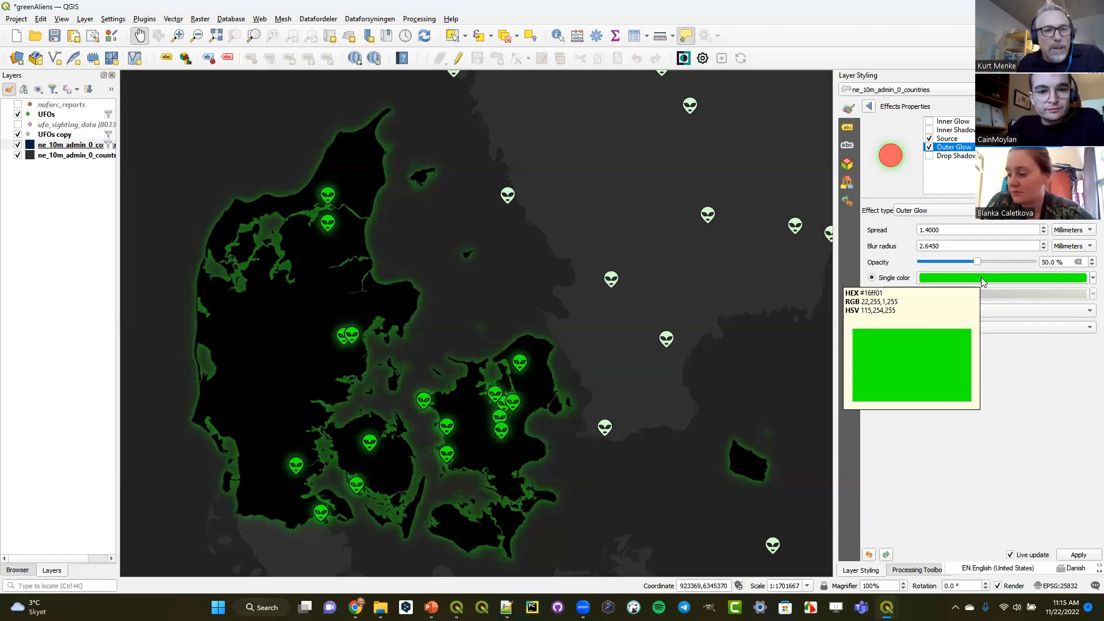
pyautogui.click(930, 148)
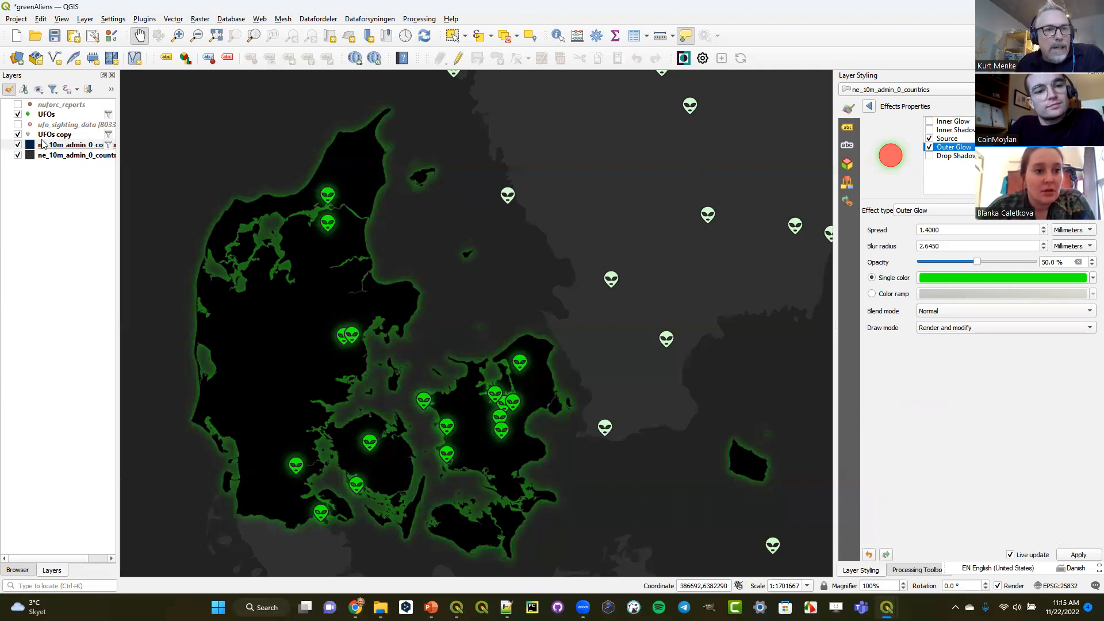
# - Bring up the styling of the UFOs point layer
pyautogui.click(45, 115)
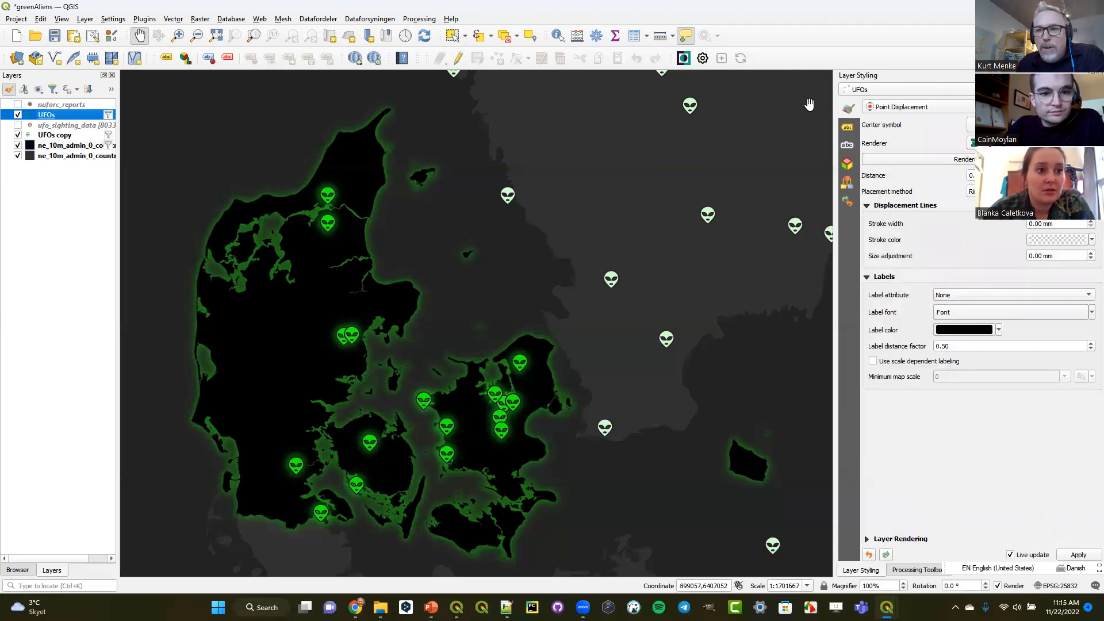
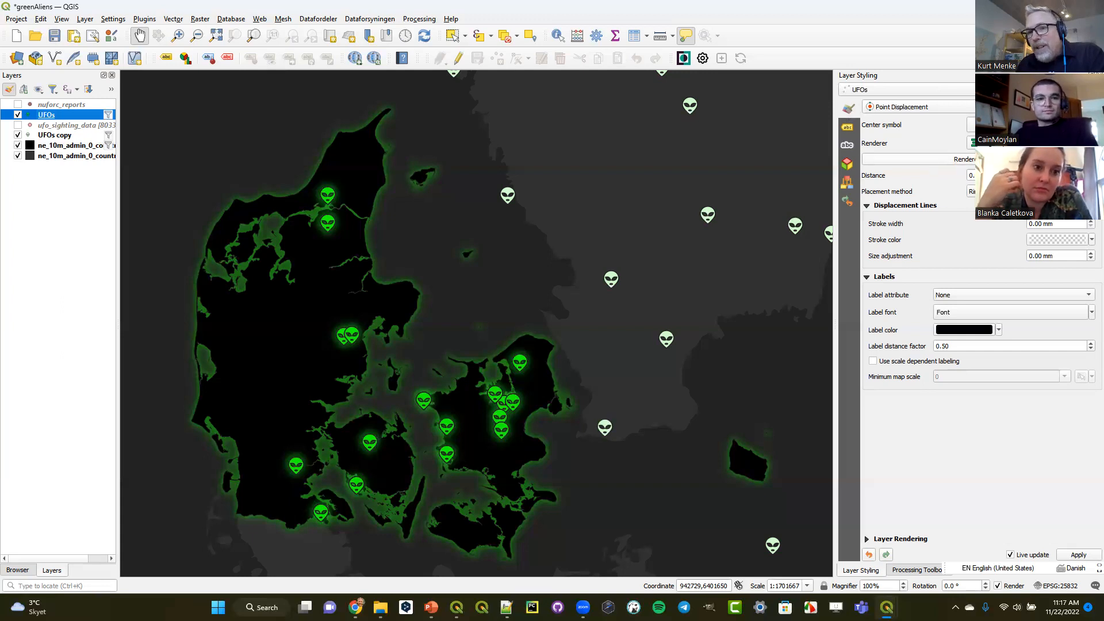
# - Open the renderer settings of the UFOs layer and examine the SVG Marker symbol layer with its SVG browser
pyautogui.click(919, 160)
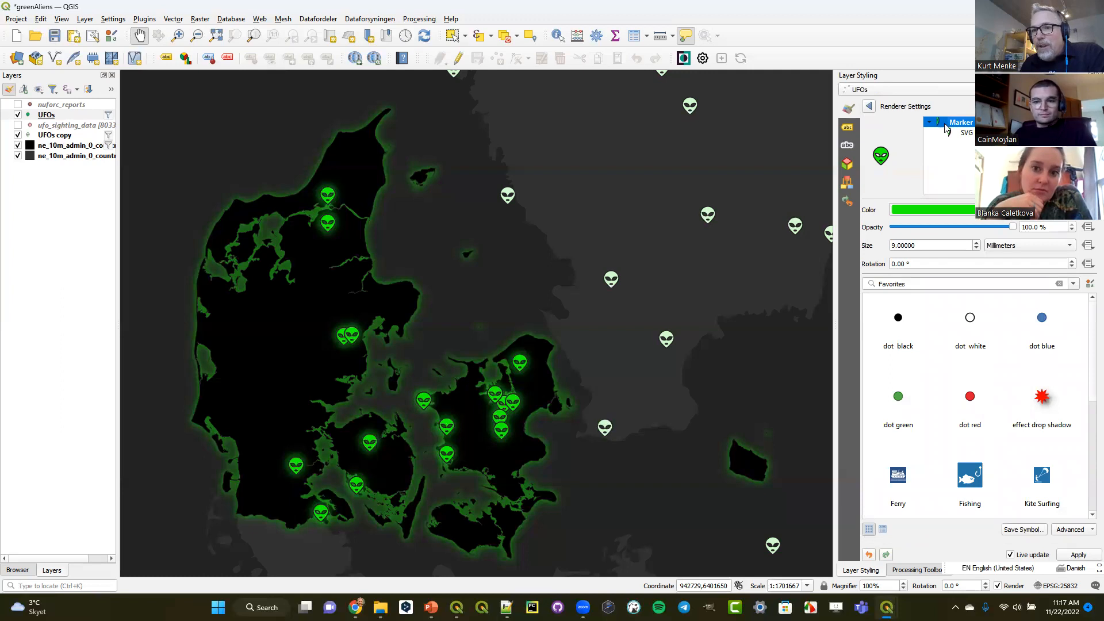
pyautogui.click(966, 133)
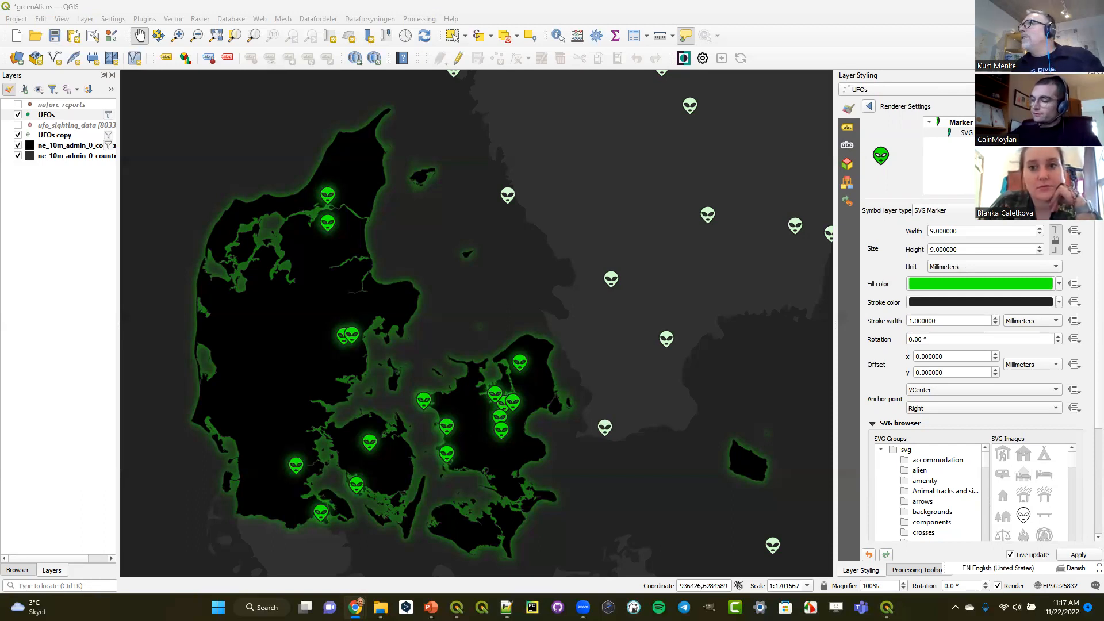
pyautogui.hotkey('alt', 'Tab')
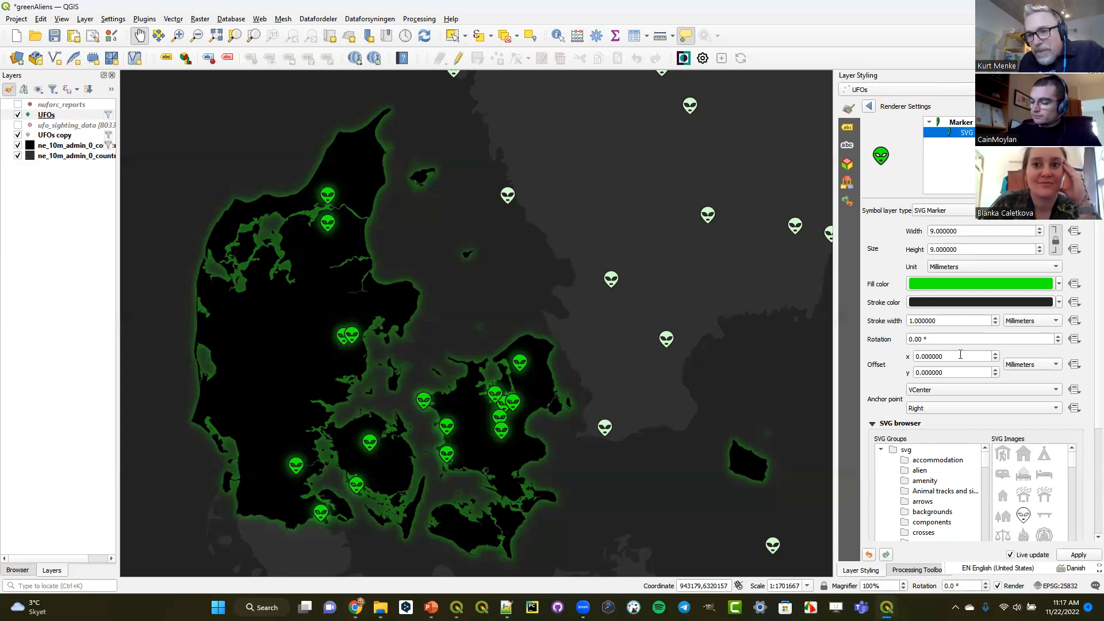
pyautogui.moveTo(984, 460)
pyautogui.mouseDown()
pyautogui.moveTo(988, 490)
pyautogui.moveTo(979, 458)
pyautogui.mouseUp()
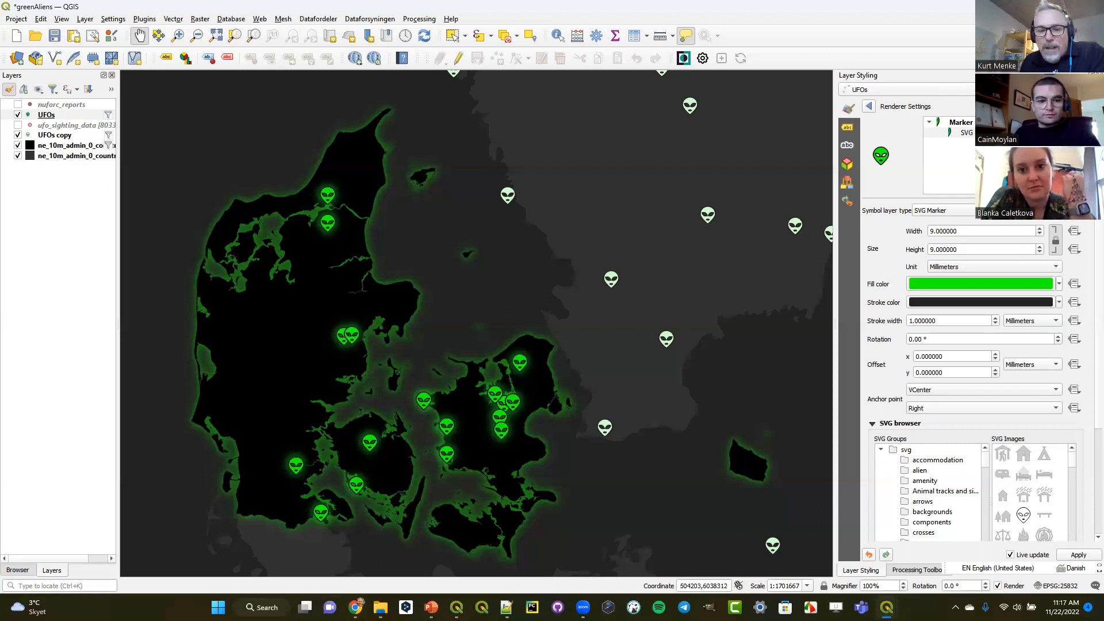
# - Switch to File Explorer and go to the folder C:\OSGeo4W\apps
pyautogui.moveTo(380, 607)
pyautogui.click(321, 555)
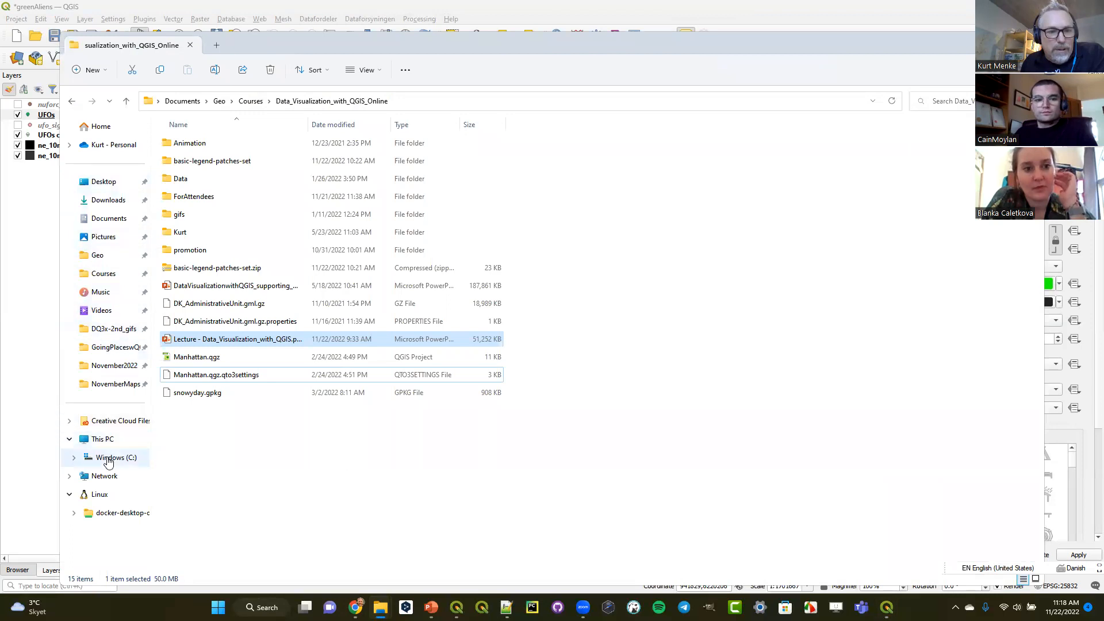
pyautogui.click(110, 459)
pyautogui.click(195, 270)
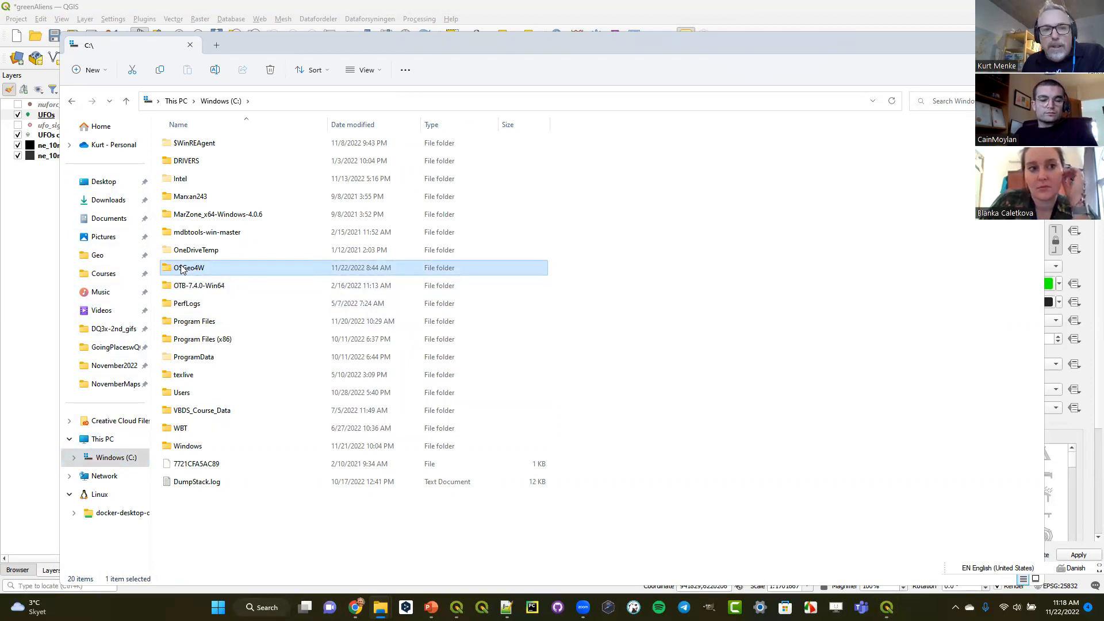
pyautogui.doubleClick(181, 269)
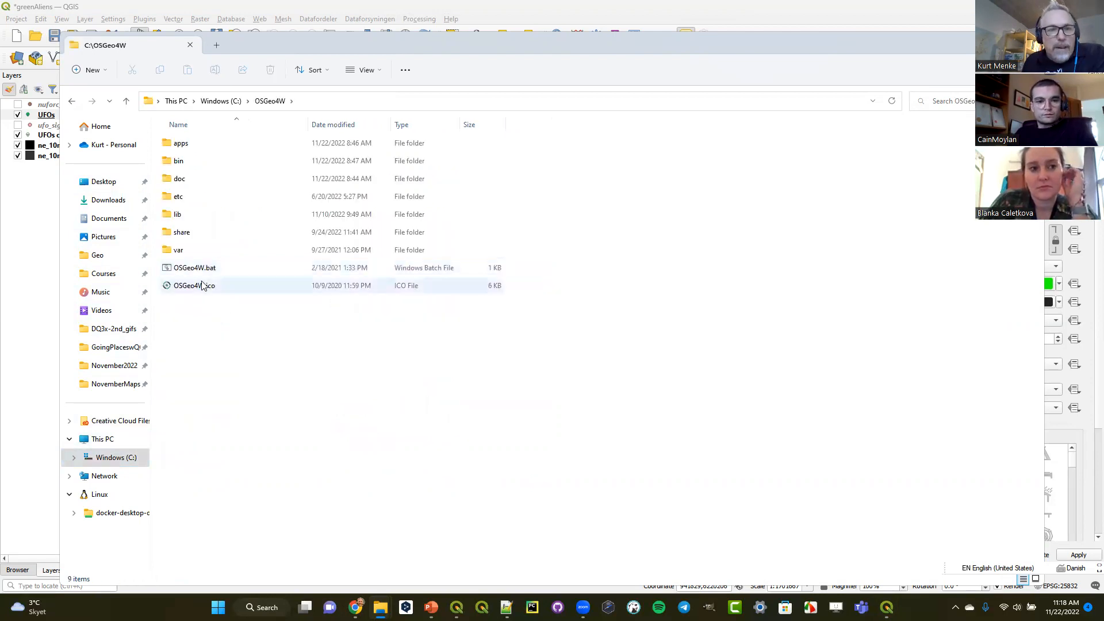
pyautogui.click(184, 148)
pyautogui.doubleClick(184, 148)
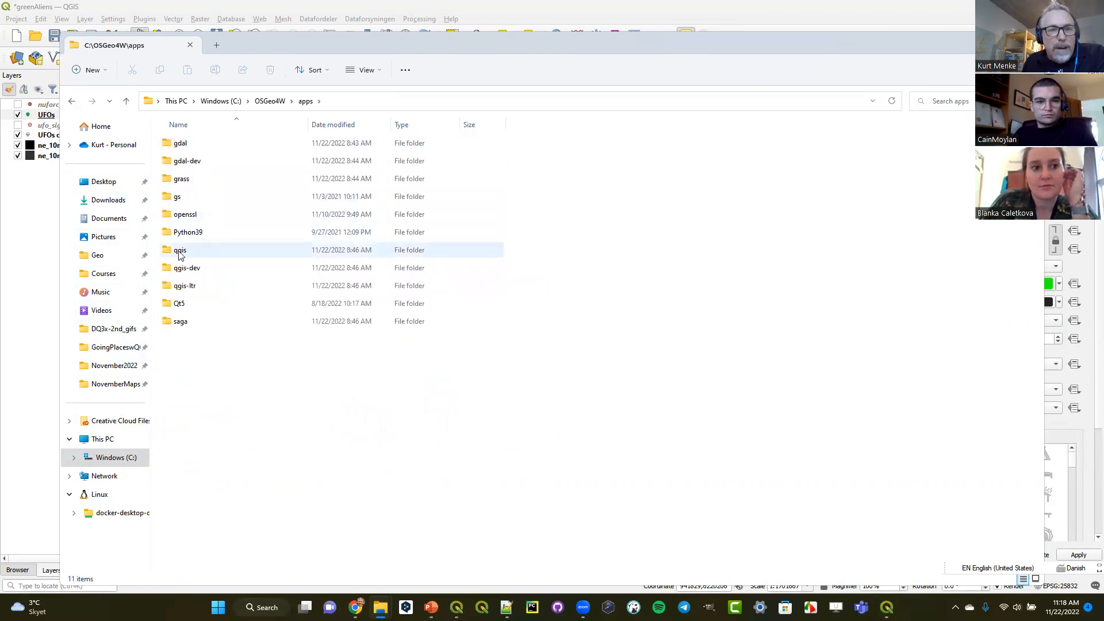
# - Look through the svg folder of qgis-ltr and the icons in its Noun subfolder, returning to the svg folder
pyautogui.click(188, 252)
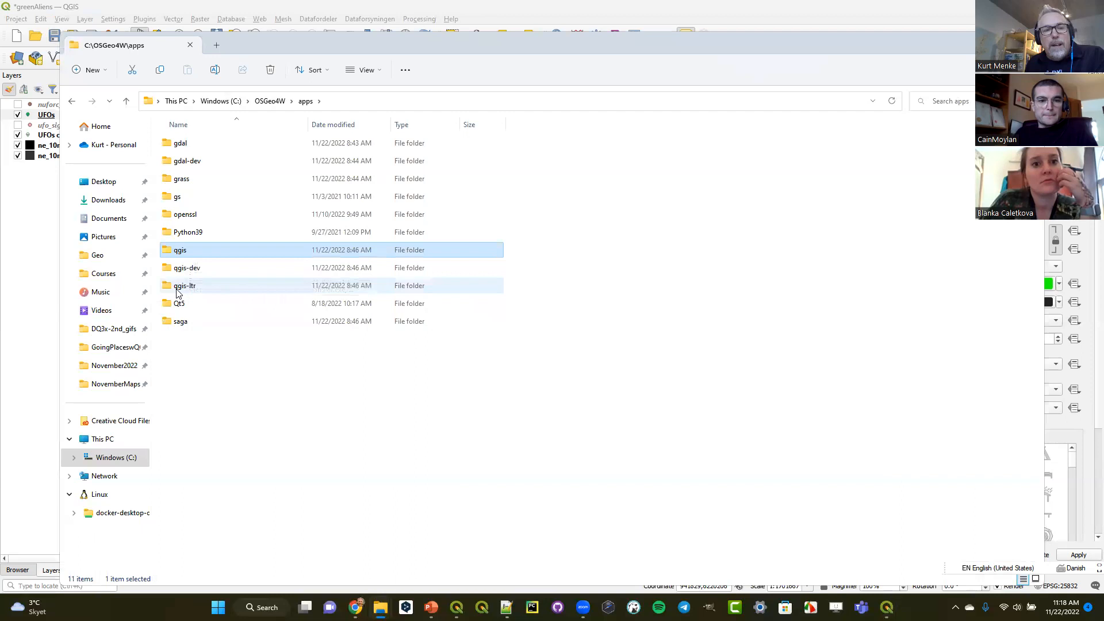
pyautogui.click(185, 288)
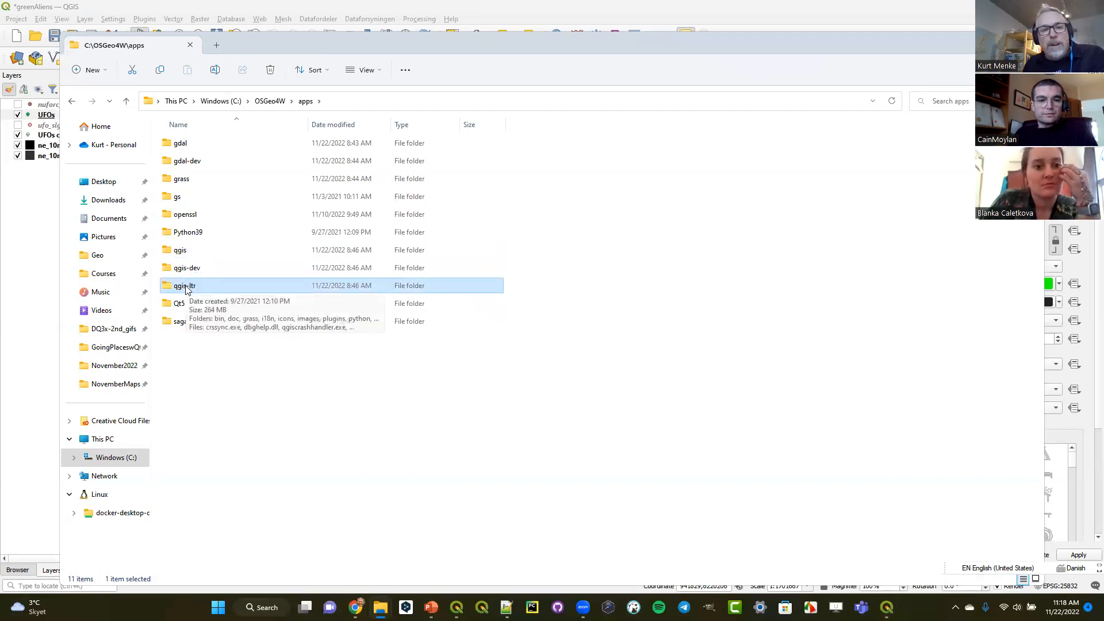
pyautogui.doubleClick(186, 287)
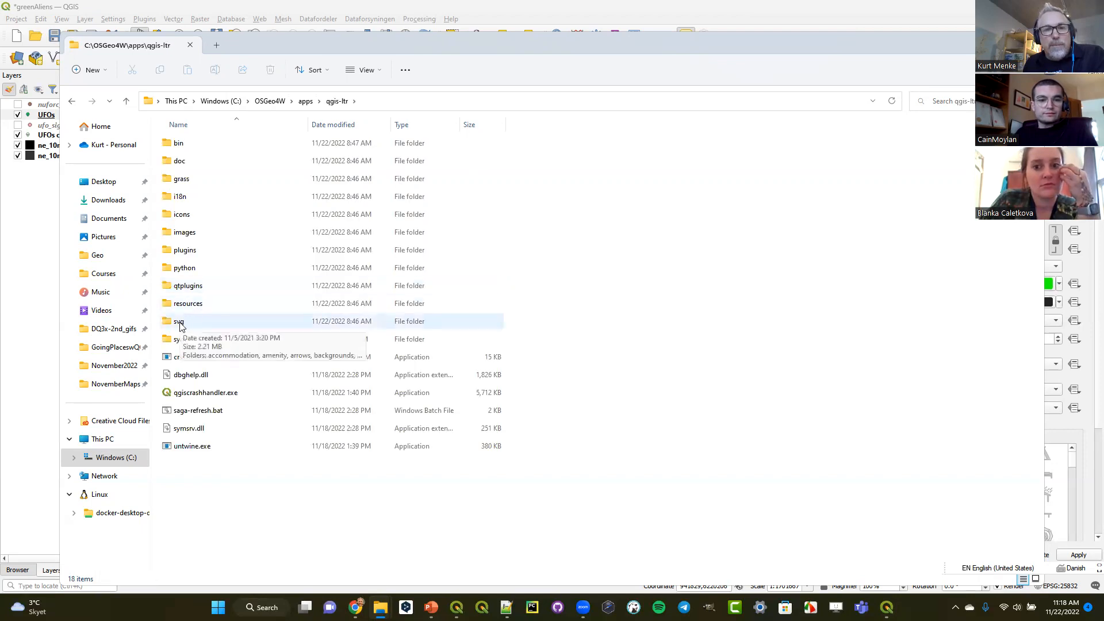
pyautogui.doubleClick(179, 323)
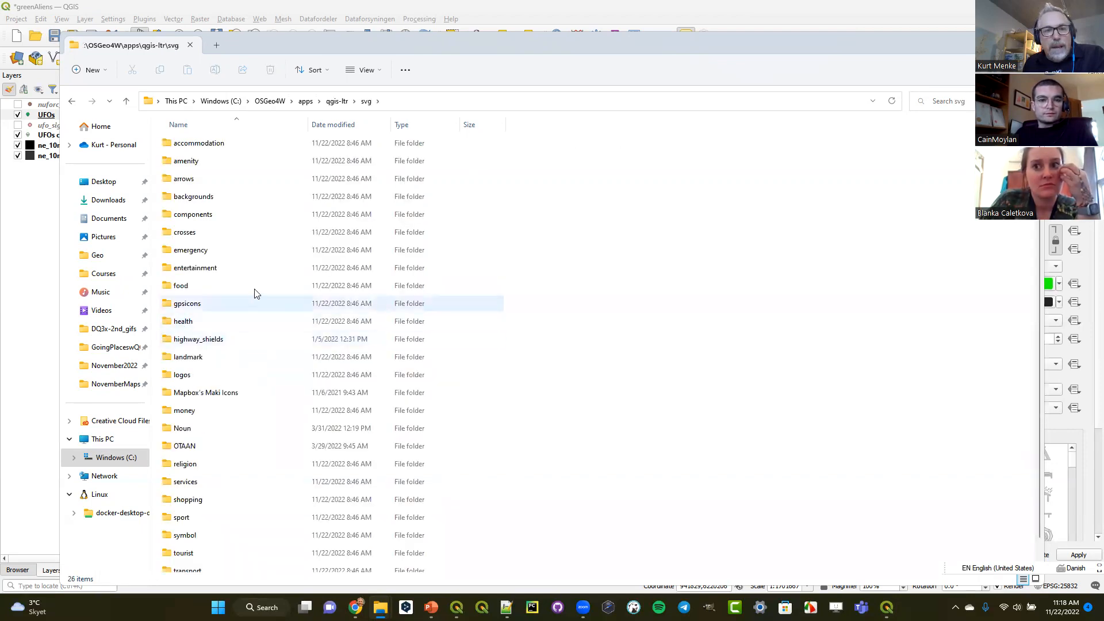
pyautogui.scroll(-1, 219, 322)
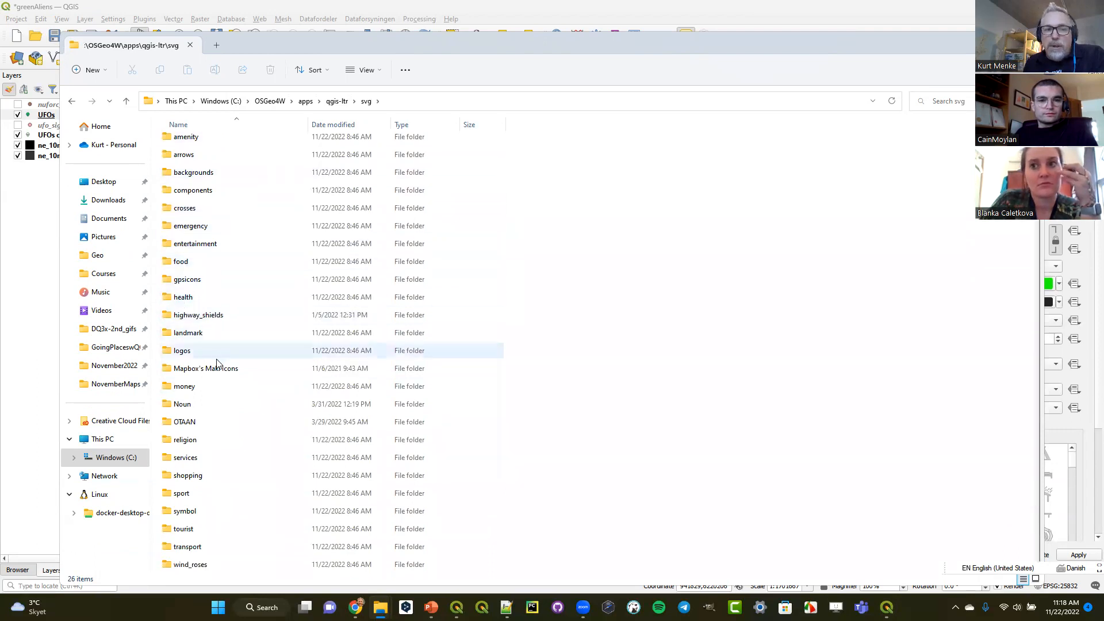
pyautogui.scroll(1, 219, 345)
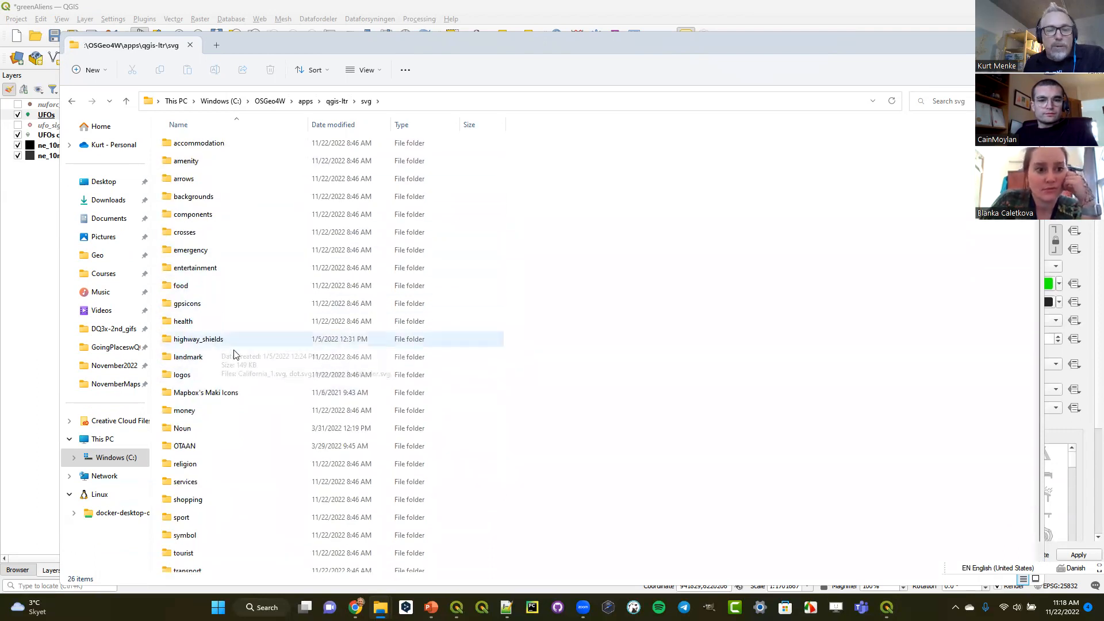
pyautogui.click(183, 431)
pyautogui.doubleClick(183, 431)
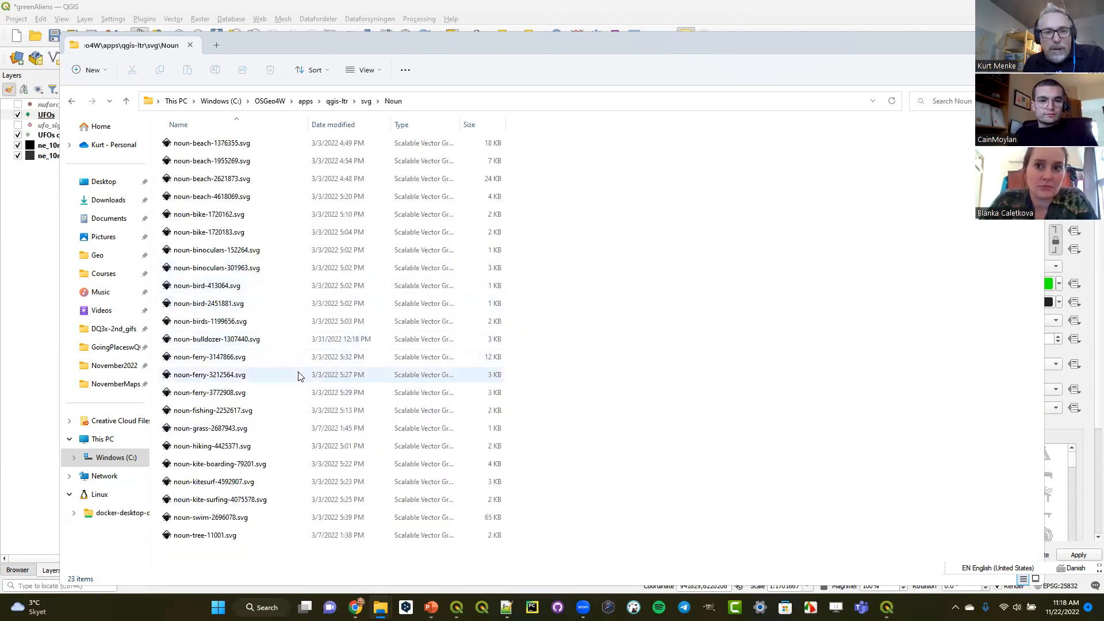
pyautogui.click(72, 101)
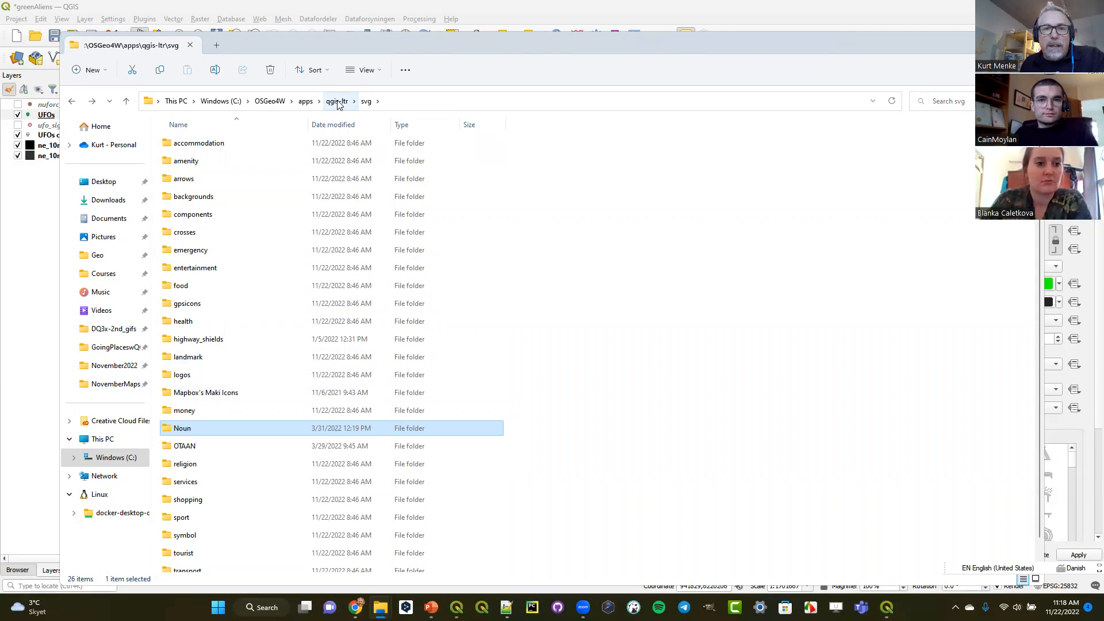
# - Go back to the apps folder, look through the svg folder of qgis and open its alien subfolder
pyautogui.click(305, 101)
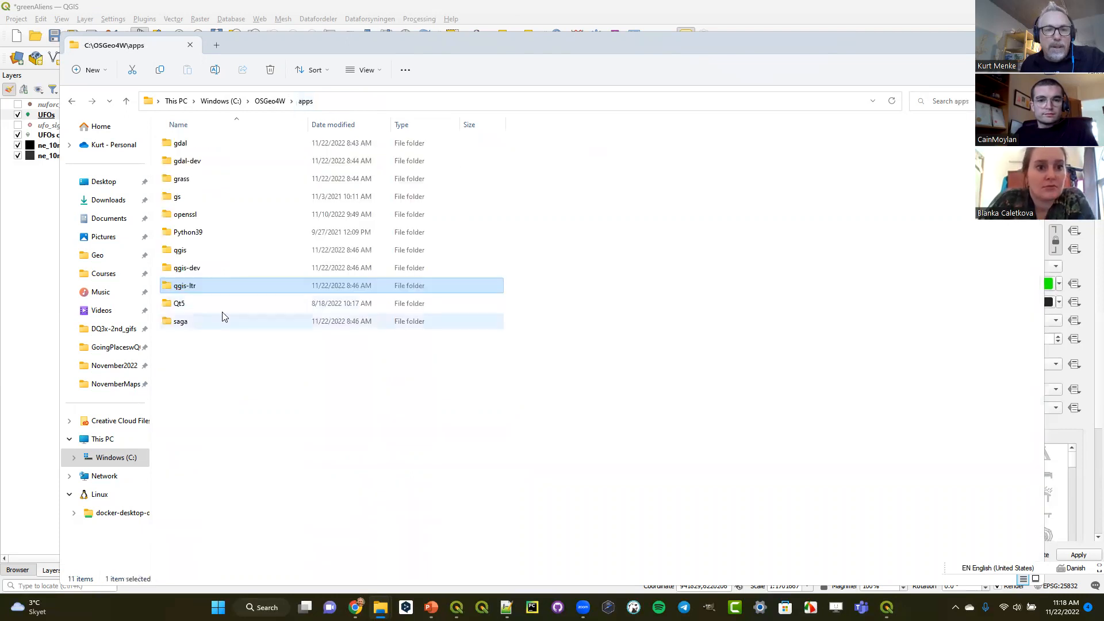
pyautogui.doubleClick(182, 250)
pyautogui.doubleClick(181, 325)
pyautogui.scroll(-1, 238, 345)
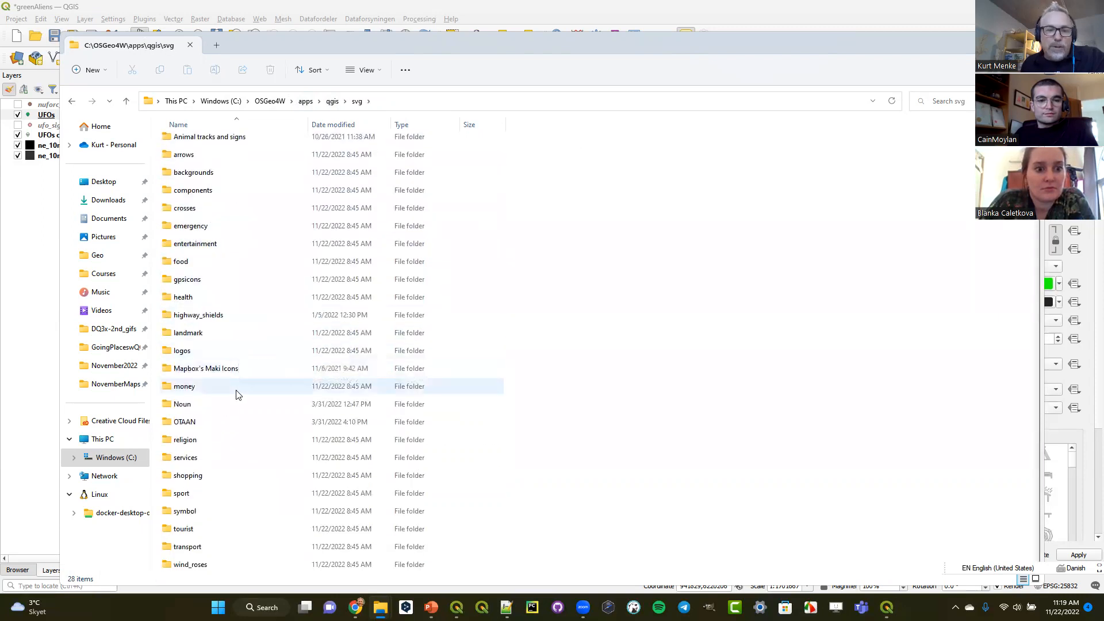
pyautogui.moveTo(236, 394)
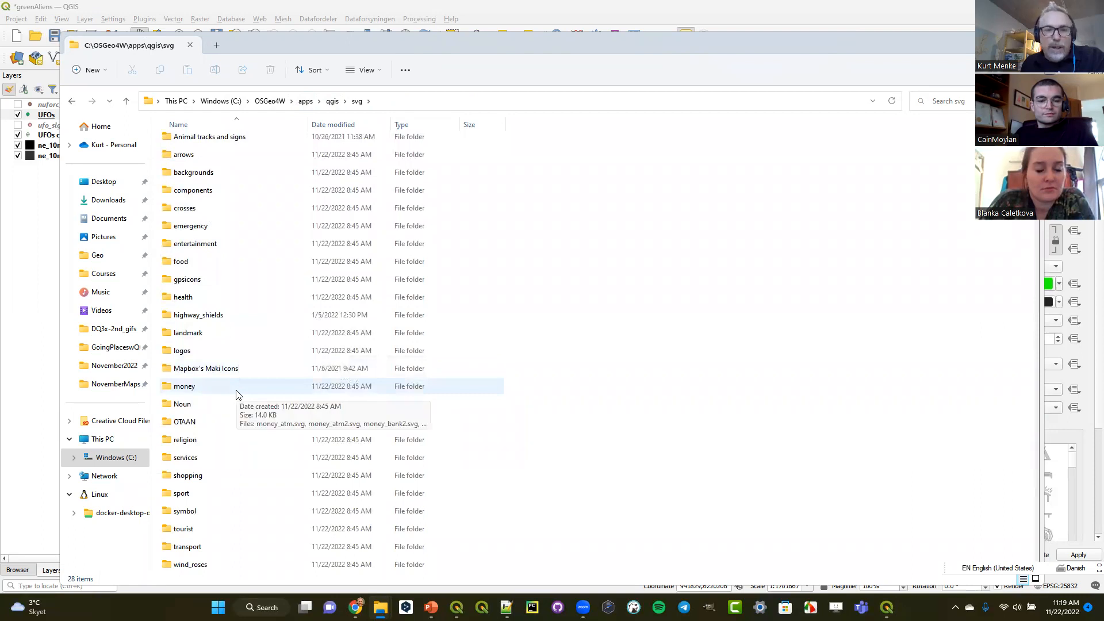
pyautogui.scroll(1, 235, 394)
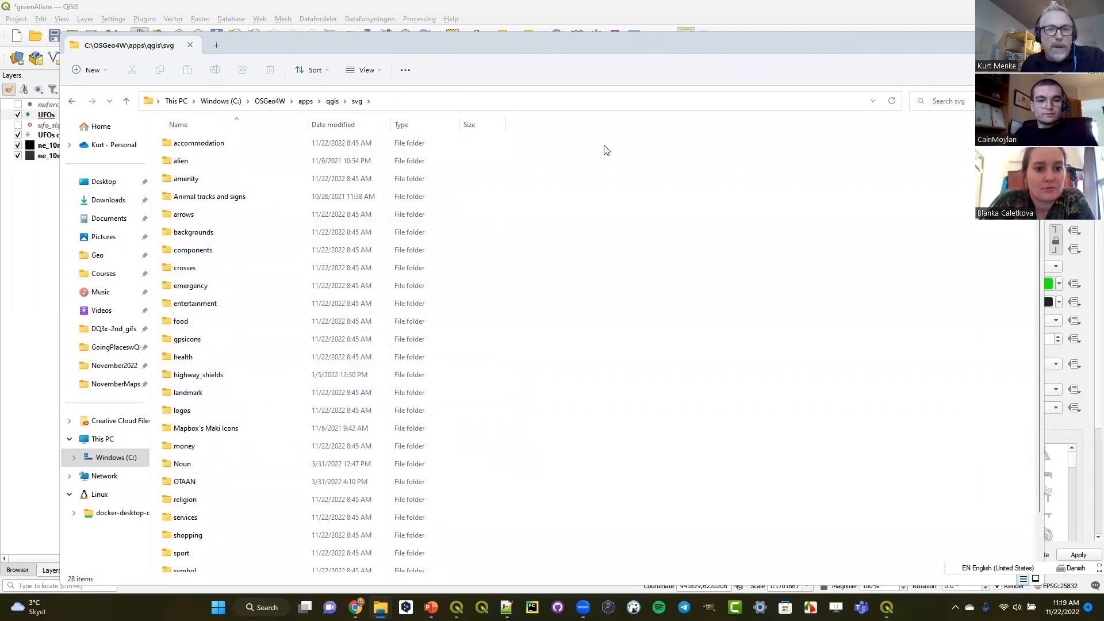
pyautogui.doubleClick(183, 161)
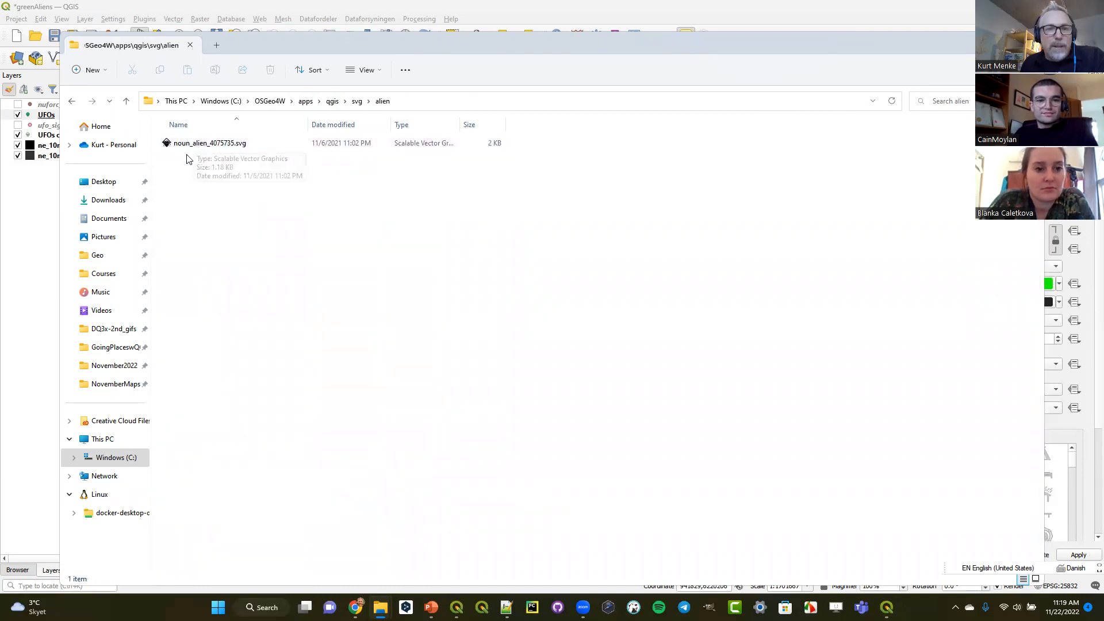
# - Return to QGIS, show the alien SVG group of the marker, and search the whole svg group for "tree"
pyautogui.click(978, 43)
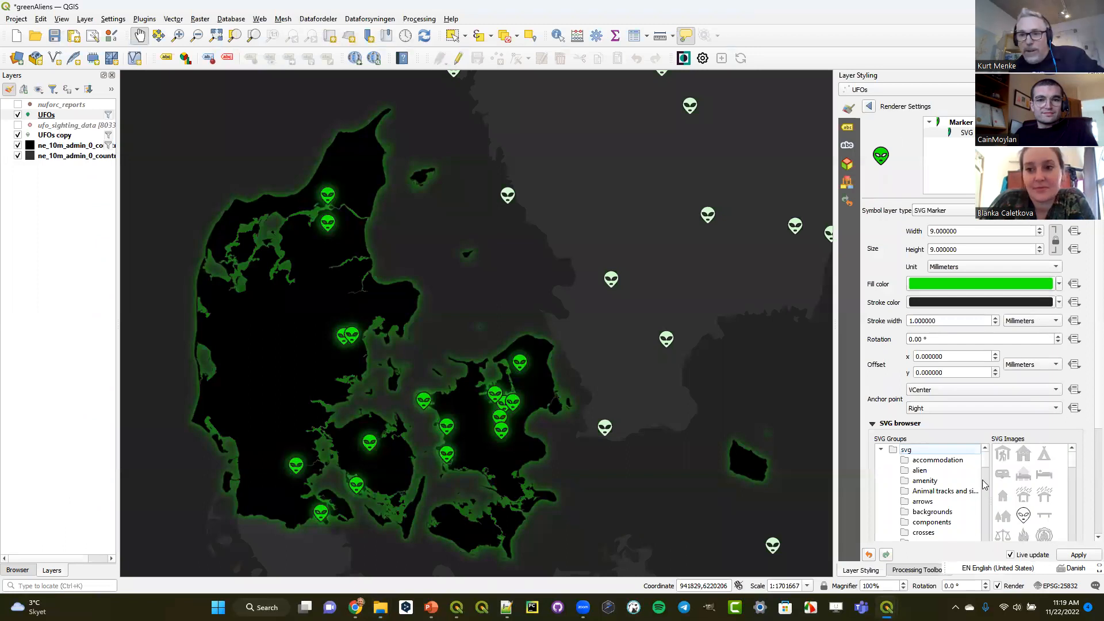
pyautogui.click(920, 473)
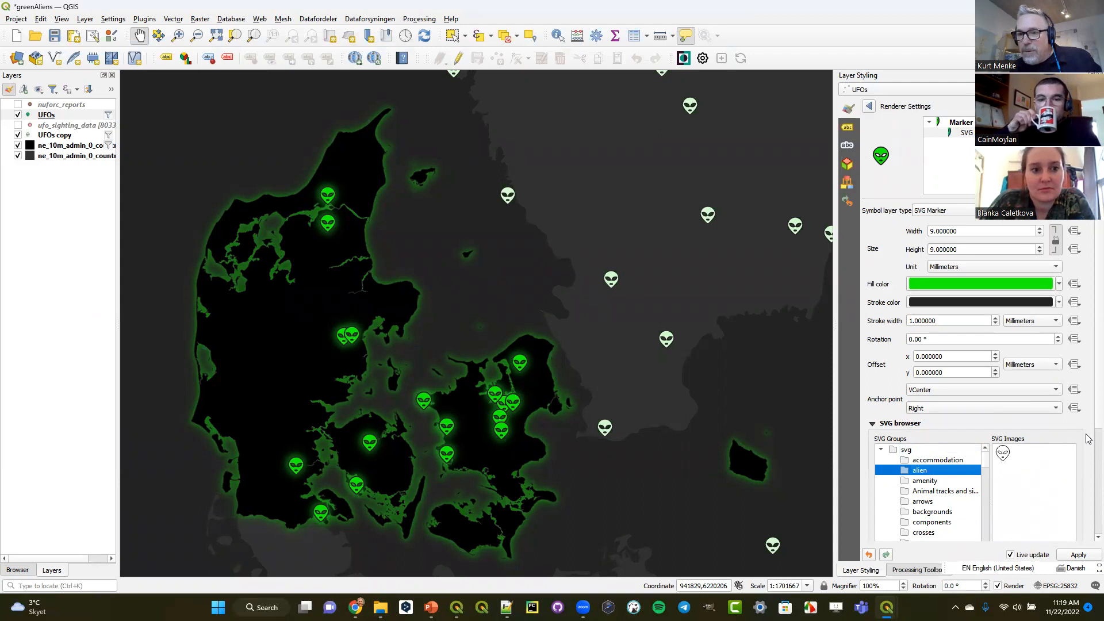
pyautogui.scroll(-3, 1088, 423)
pyautogui.click(1032, 449)
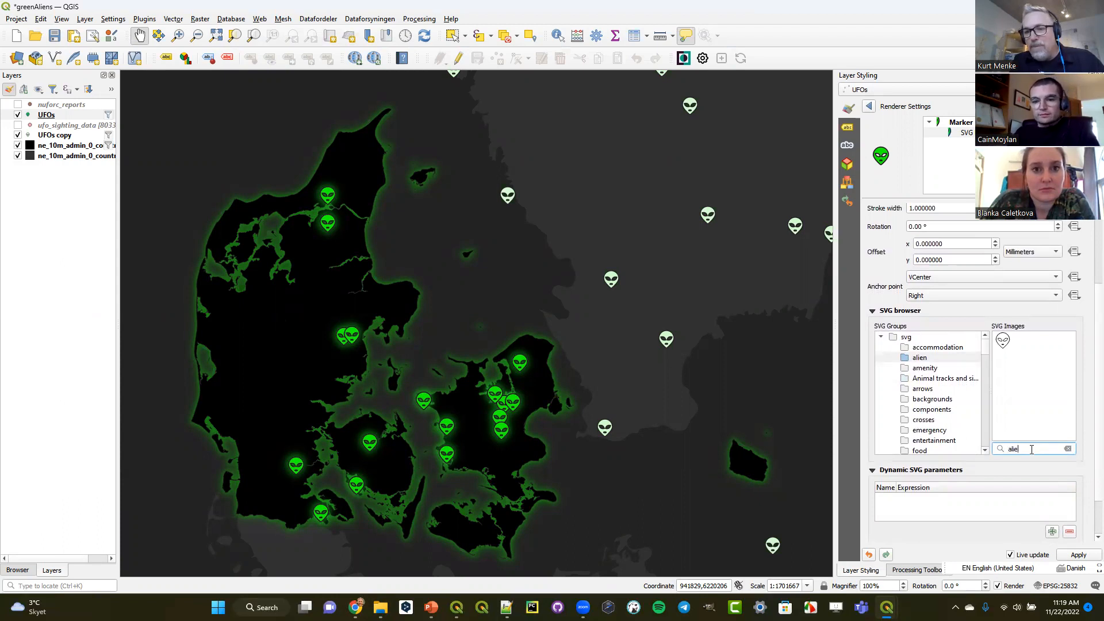
pyautogui.press('BackSpace')
pyautogui.write('tree')
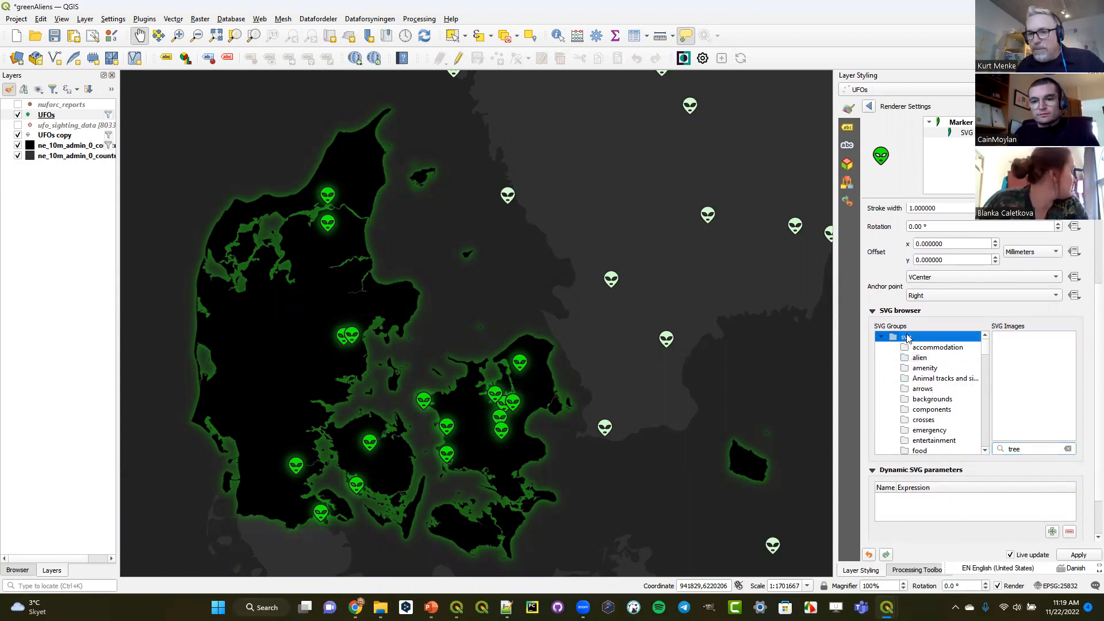
pyautogui.moveTo(1027, 449); pyautogui.dragTo(1008, 451)
pyautogui.write('tree')
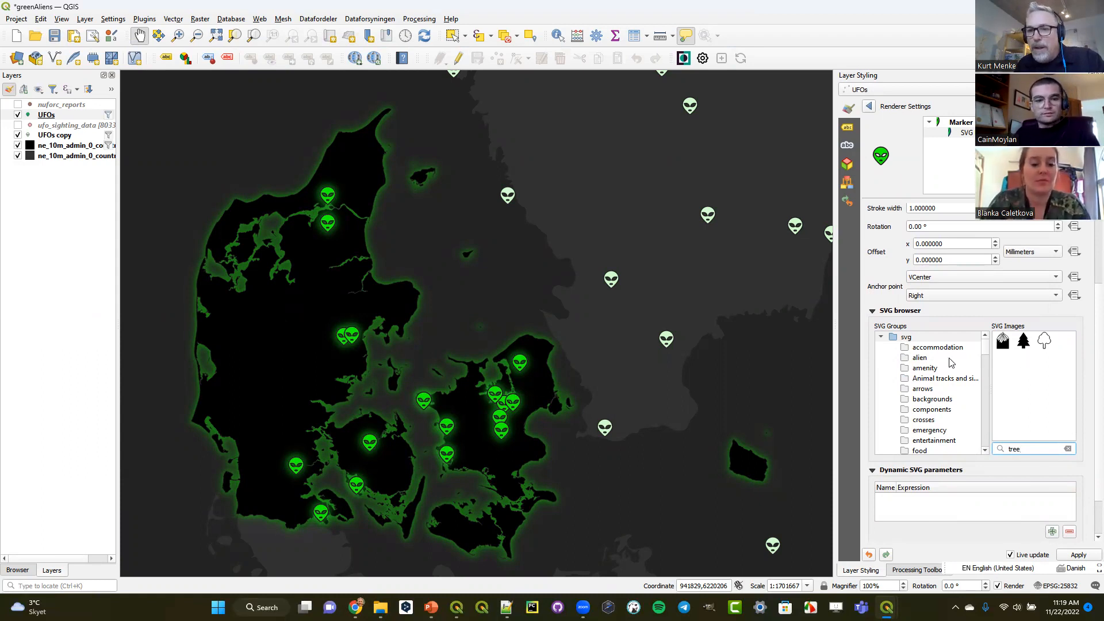
# - Leave the renderer settings and open the Outer Glow properties in the UFOs layer's draw effects to examine them
pyautogui.click(869, 106)
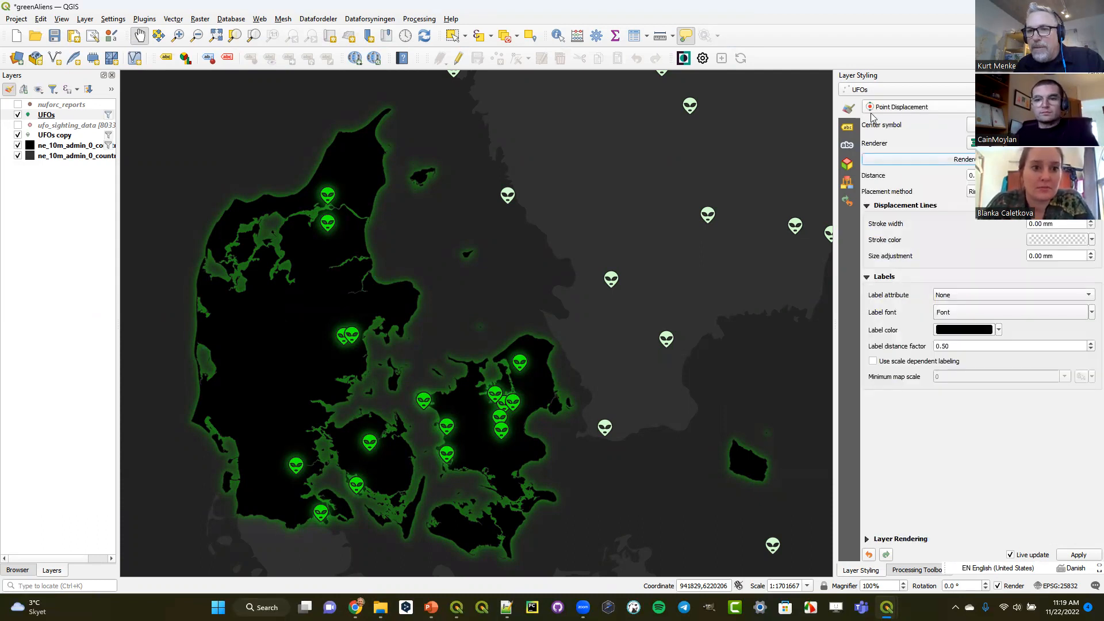
pyautogui.click(868, 540)
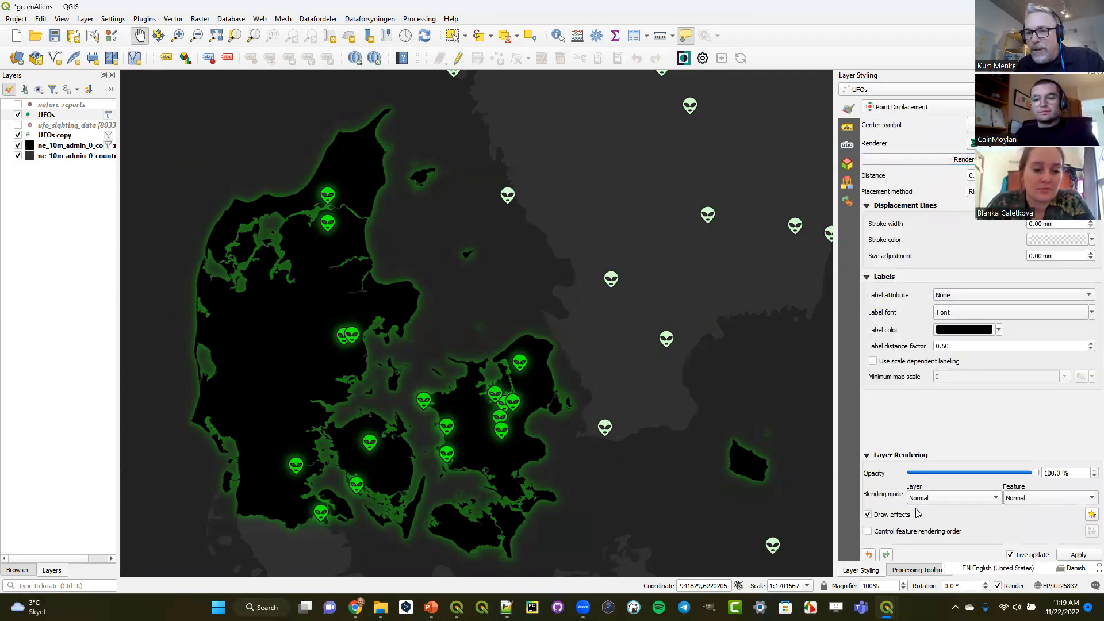
pyautogui.click(1091, 514)
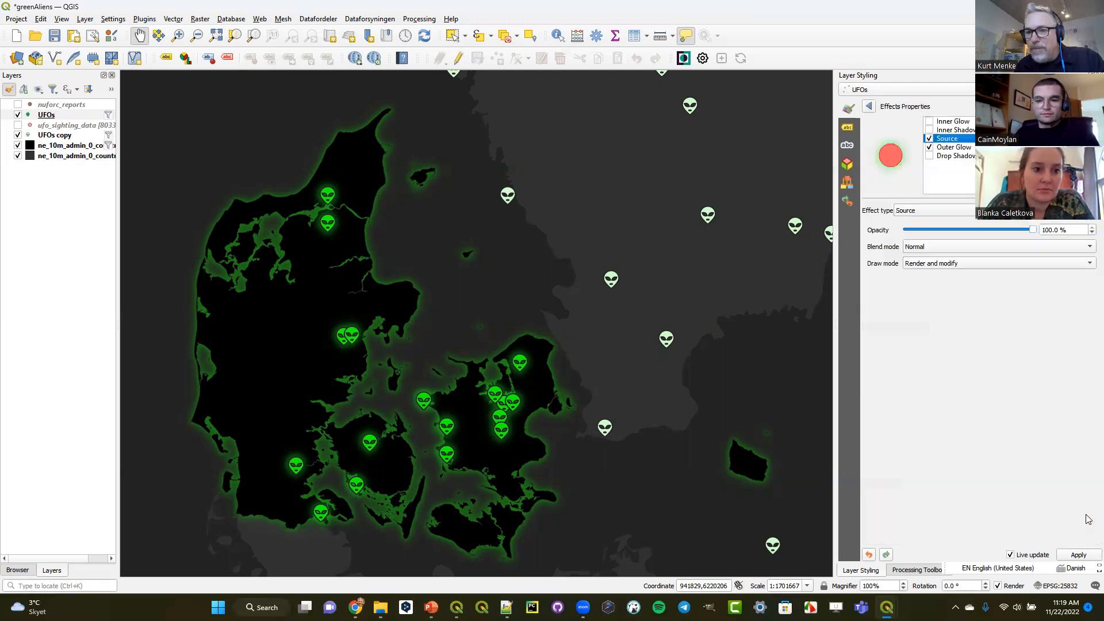
pyautogui.click(957, 148)
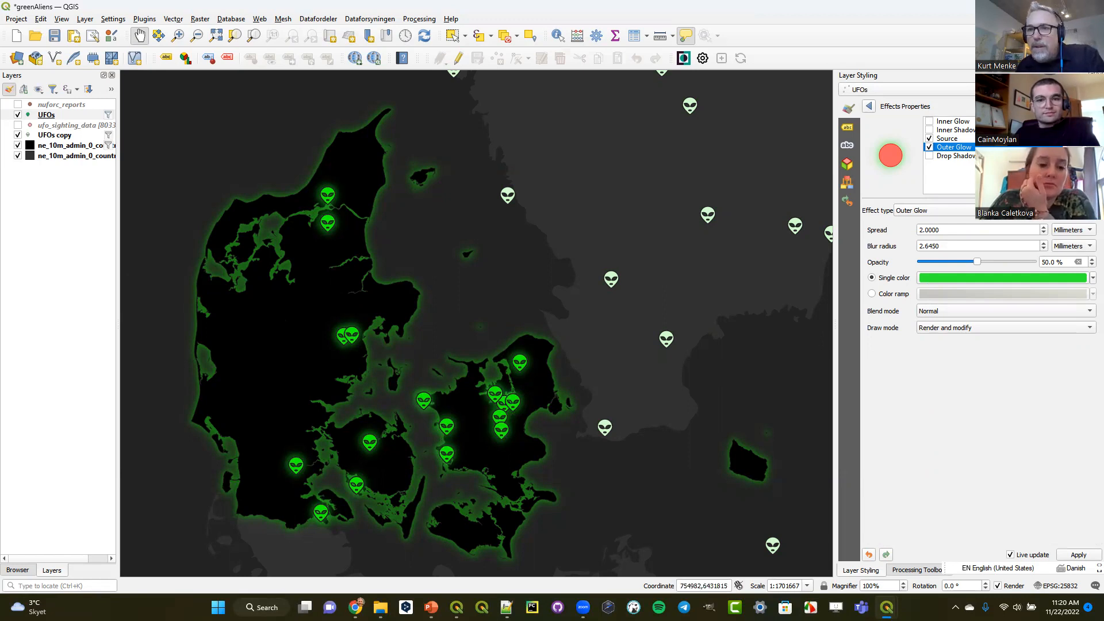
# - Switch to the DKRoads QGIS window and open the Points project from the course's Data/Points folder, discarding unsaved changes
pyautogui.hotkey('alt', 'Tab')
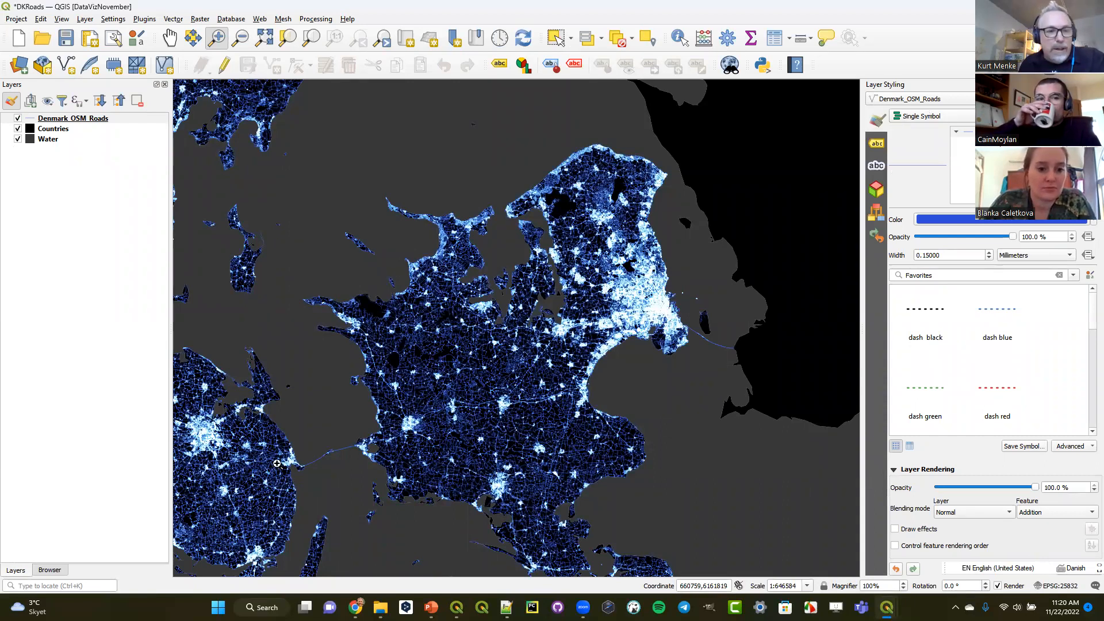
pyautogui.click(50, 570)
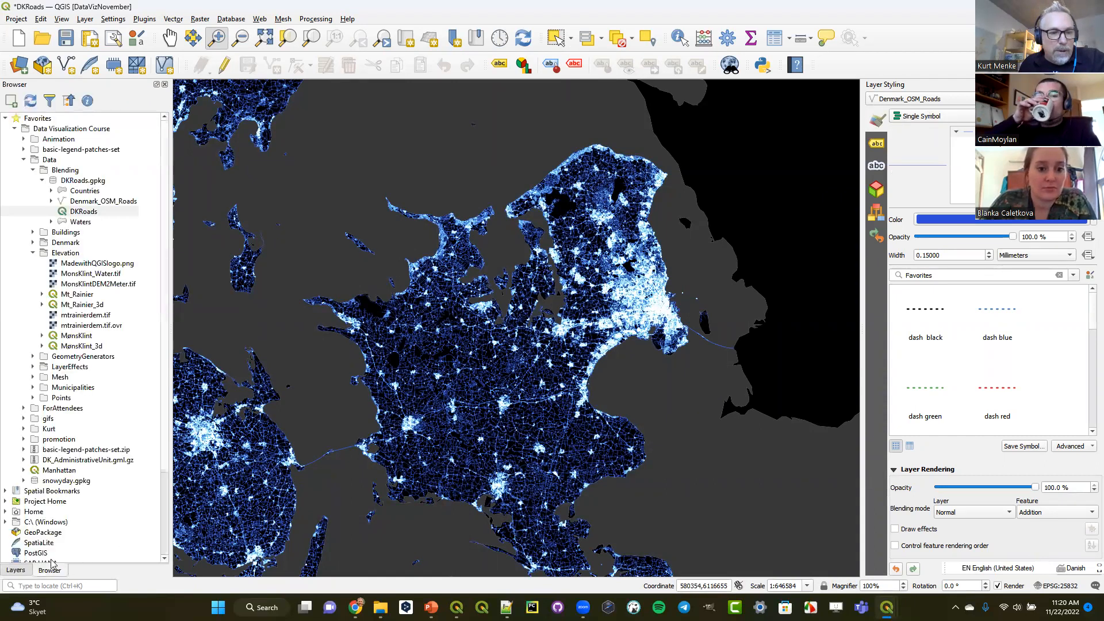
pyautogui.click(33, 170)
pyautogui.click(33, 202)
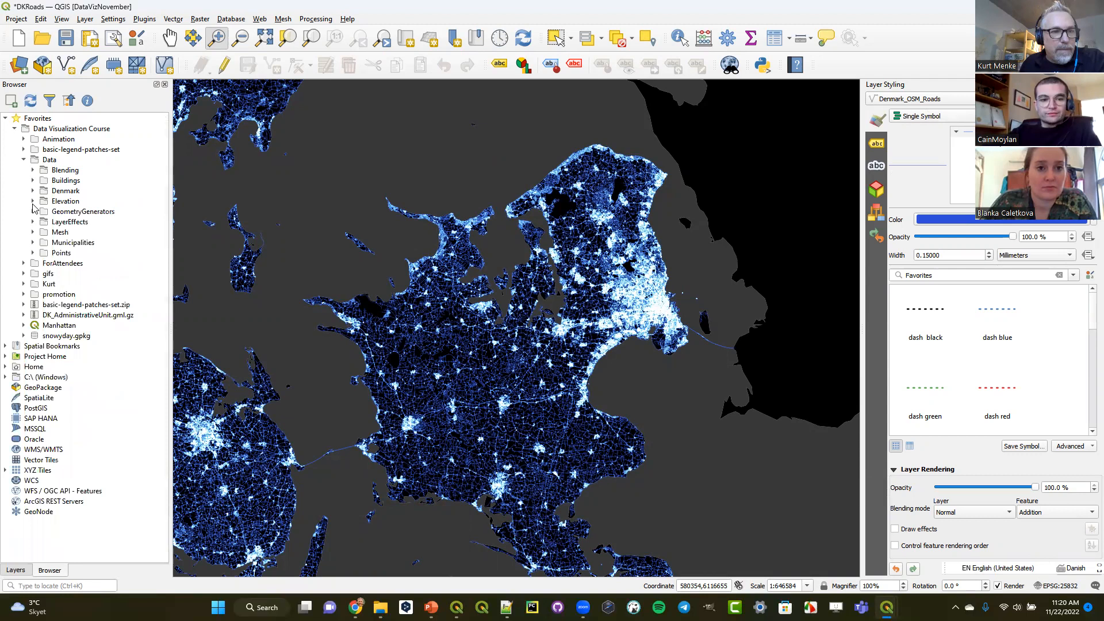
pyautogui.click(32, 253)
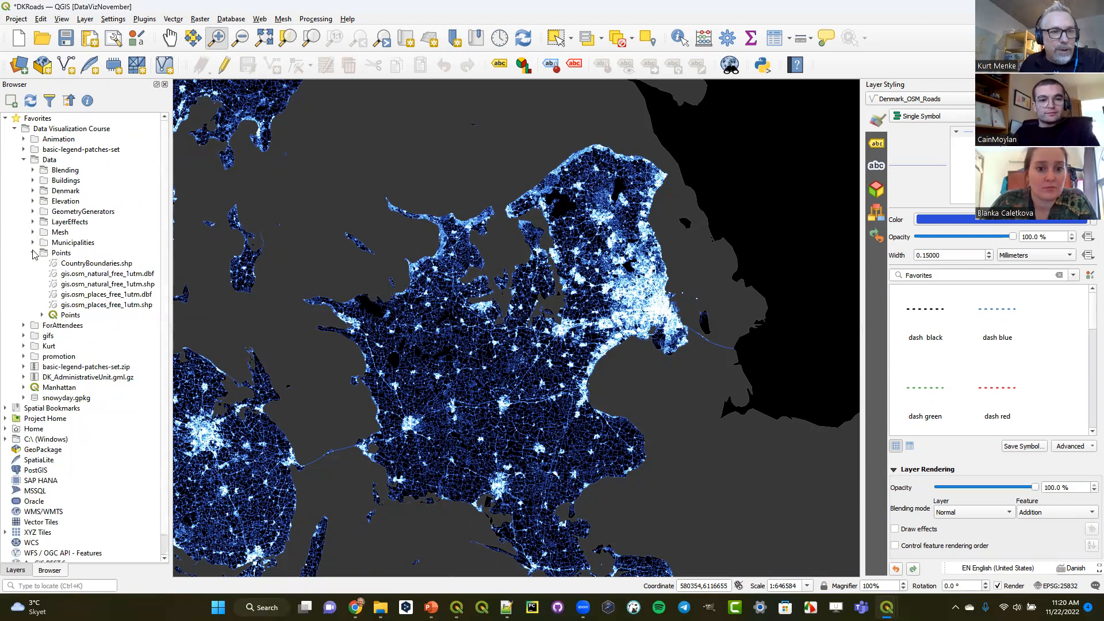
pyautogui.click(61, 315)
pyautogui.doubleClick(61, 315)
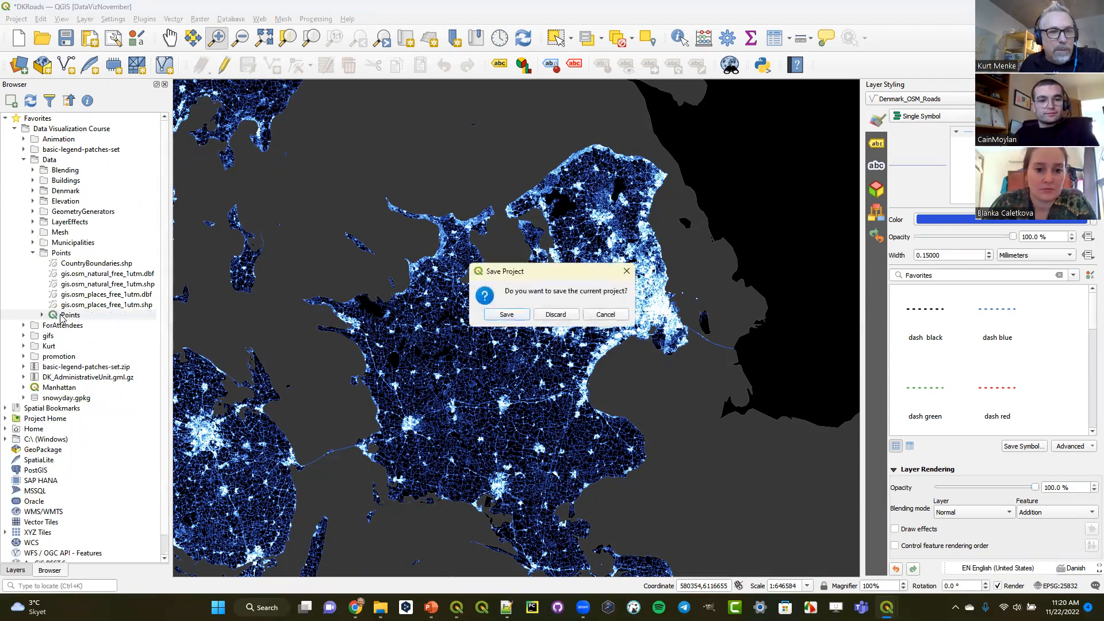
pyautogui.click(548, 314)
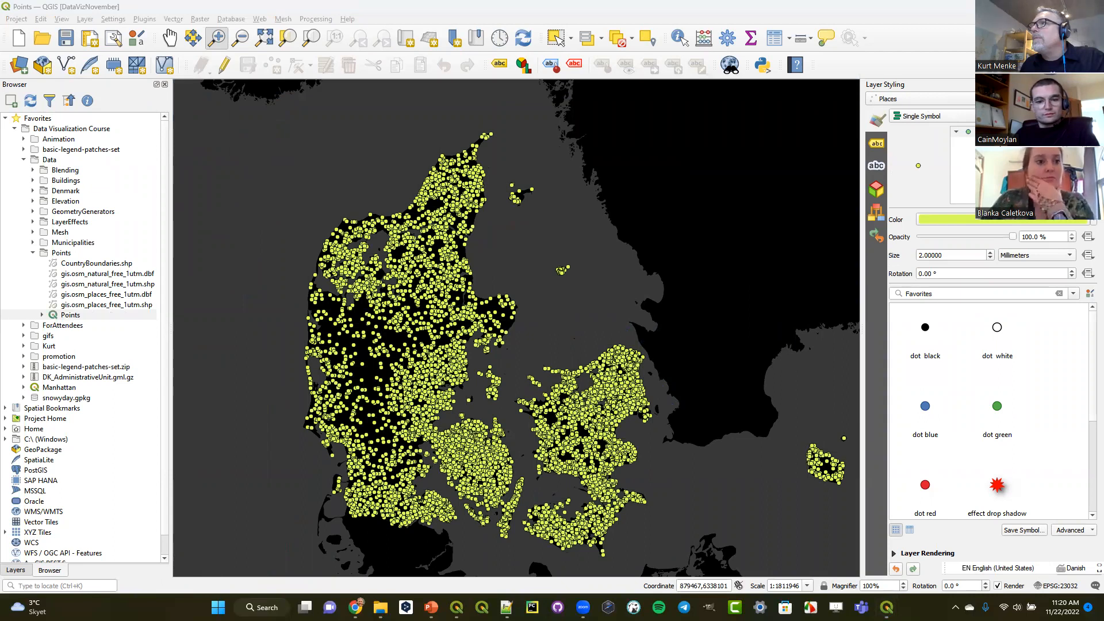
# - Show the layer list and turn on the feature count for the Places layer
pyautogui.click(17, 570)
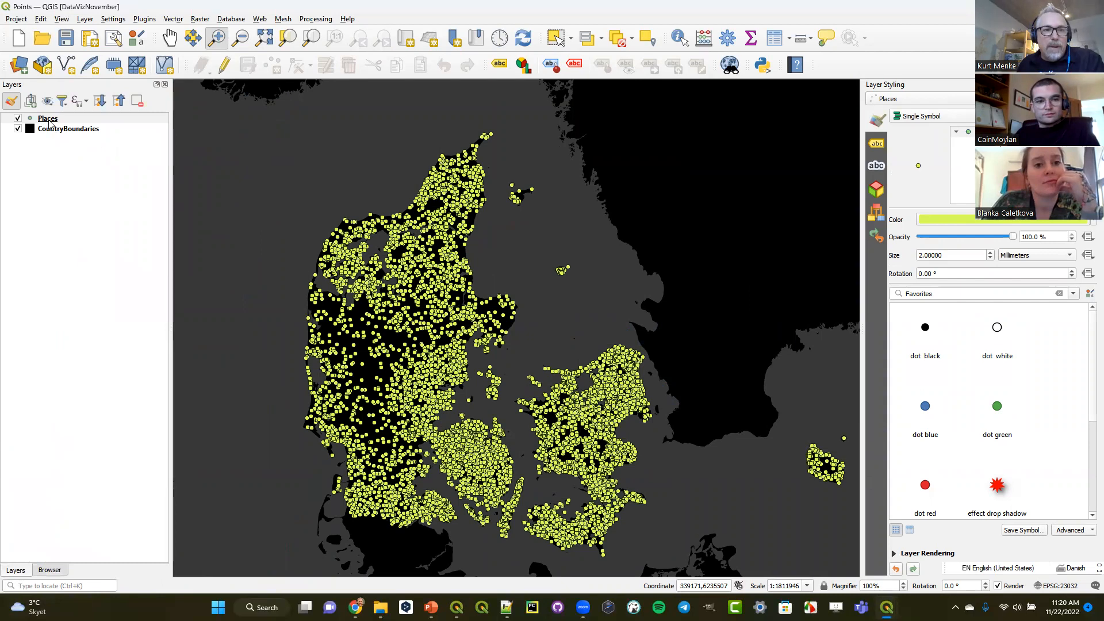
pyautogui.click(49, 122)
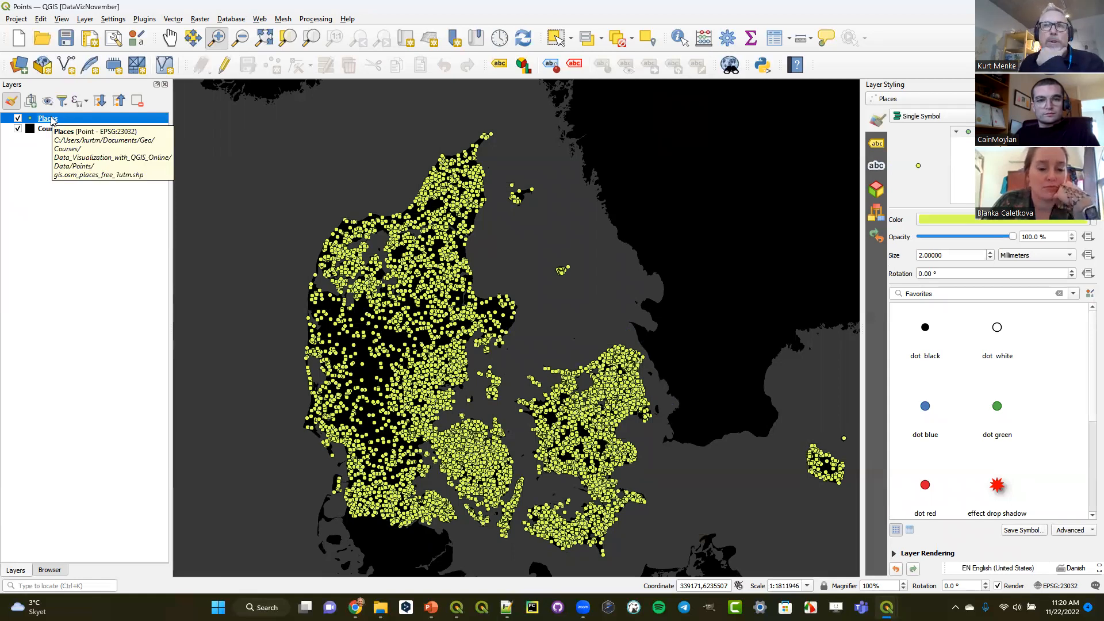
pyautogui.rightClick(52, 118)
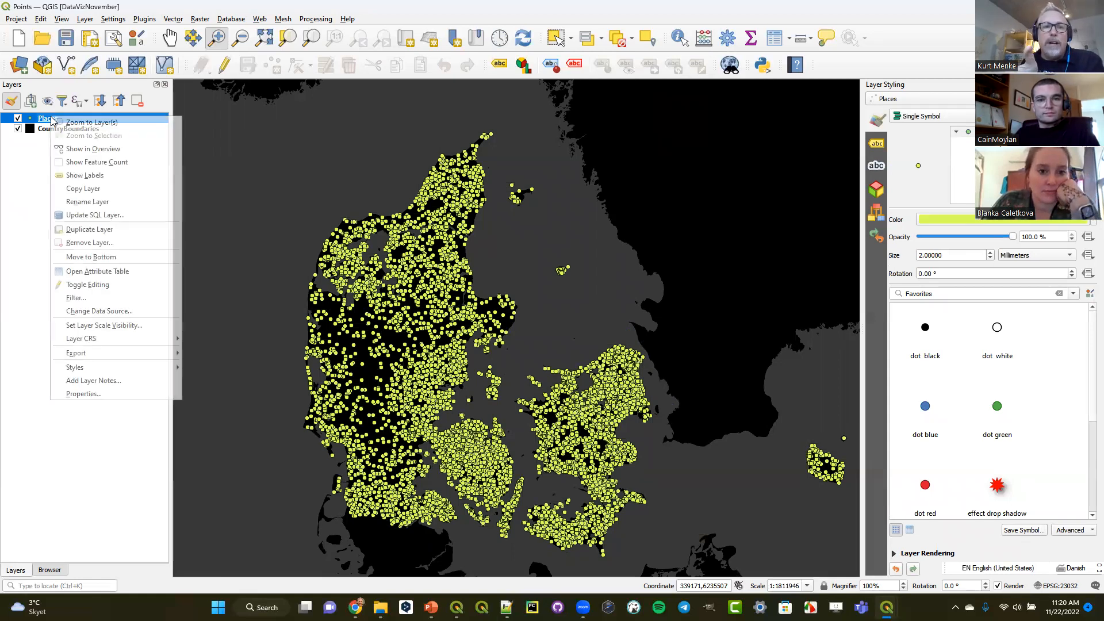
pyautogui.click(82, 164)
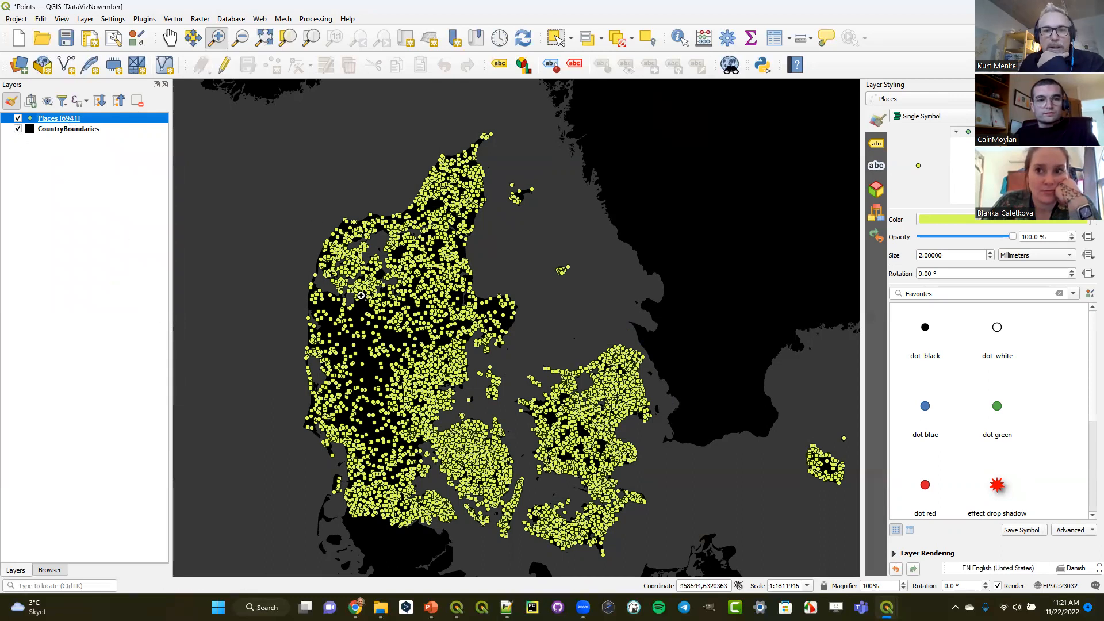
# - Inspect the density of the place points close up, return to the previous extent and dismiss the transform warning
pyautogui.moveTo(445, 430); pyautogui.dragTo(479, 470)
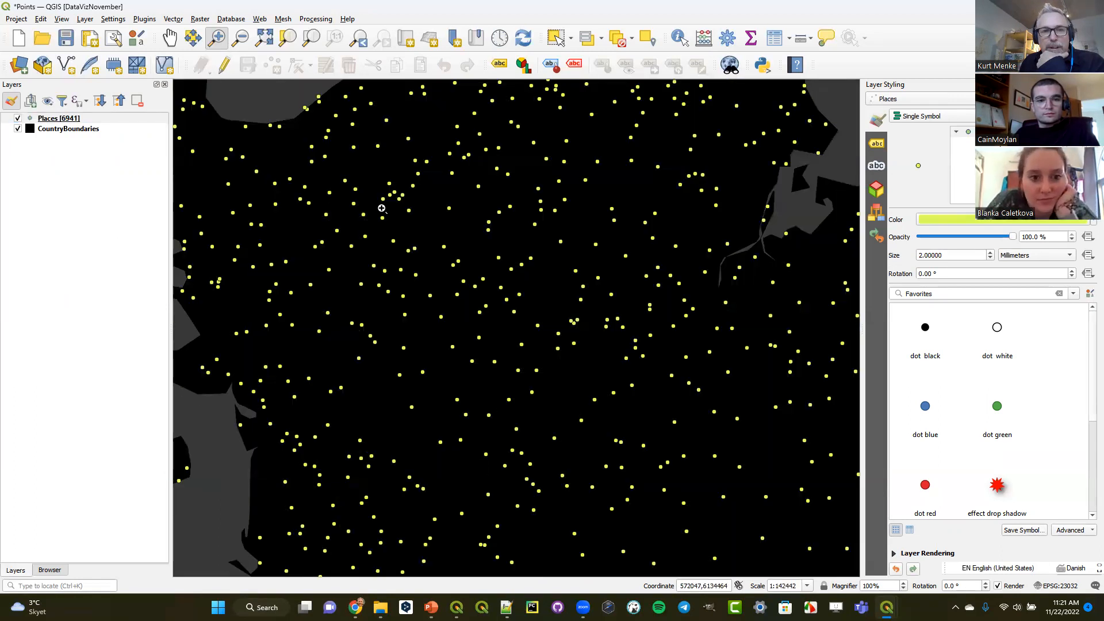
pyautogui.click(362, 38)
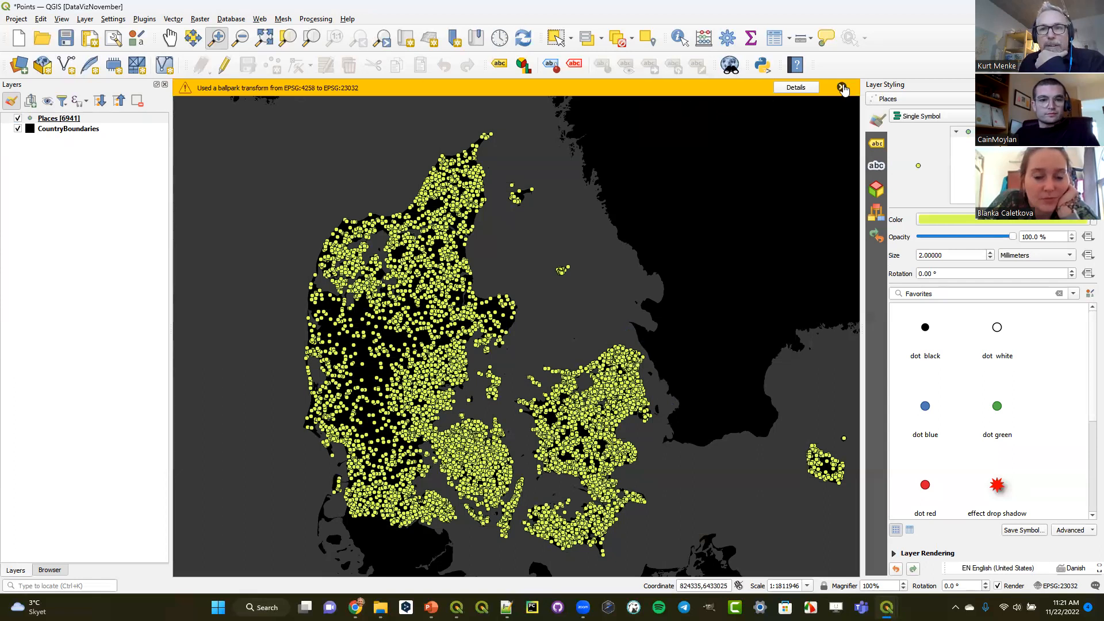
pyautogui.click(841, 88)
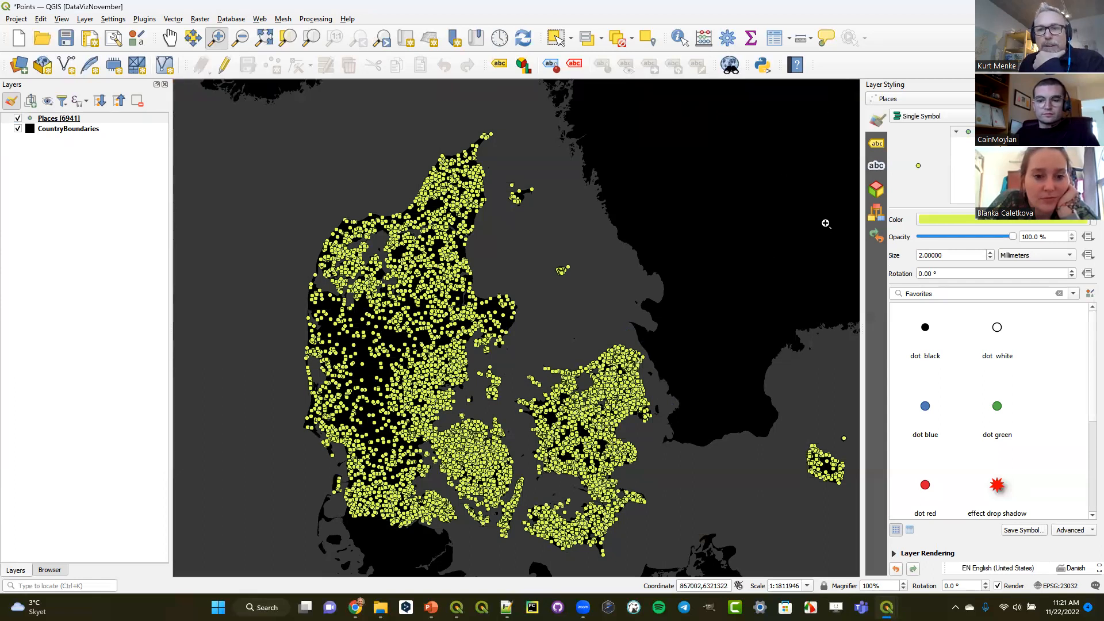
# - Change the Places renderer from Single Symbol to Point Cluster and open the cluster symbol's marker layers
pyautogui.click(921, 116)
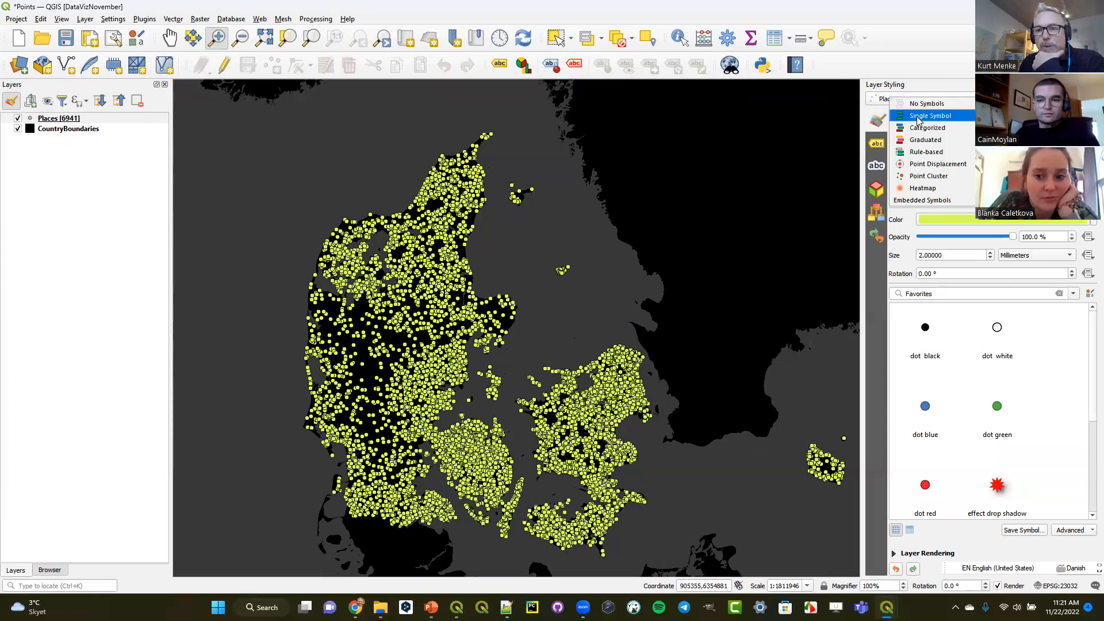
pyautogui.click(928, 176)
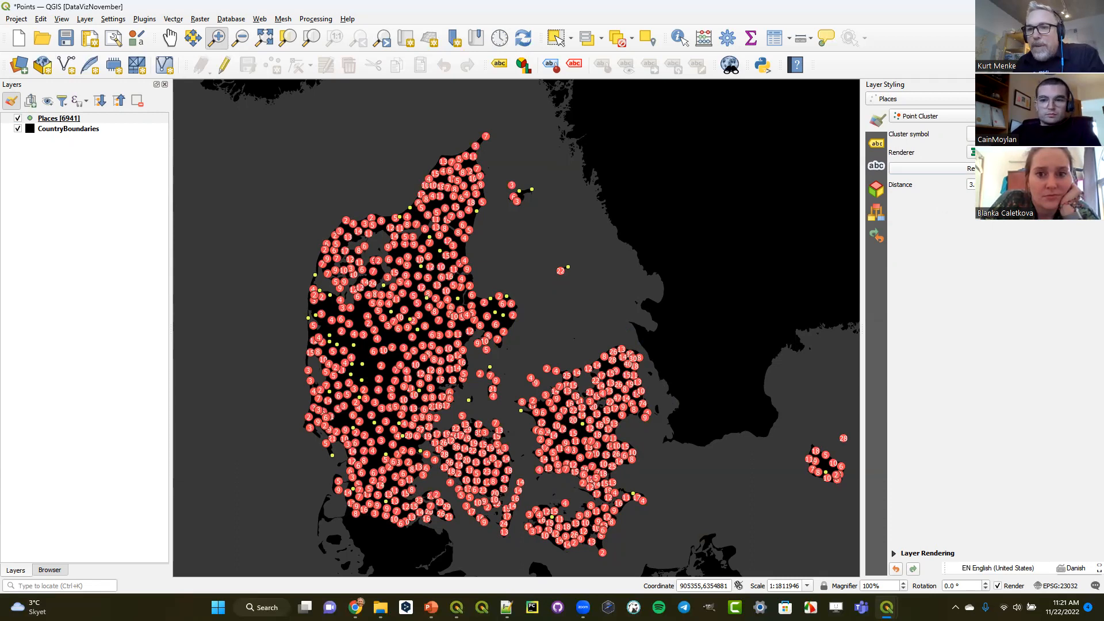
pyautogui.click(972, 134)
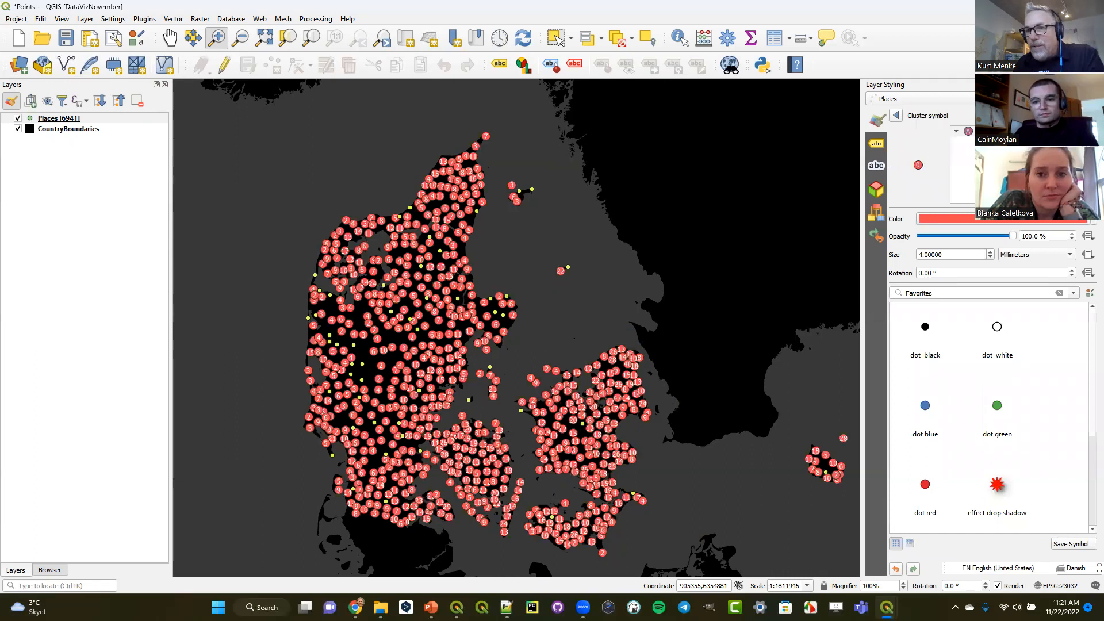
pyautogui.click(990, 142)
pyautogui.click(991, 152)
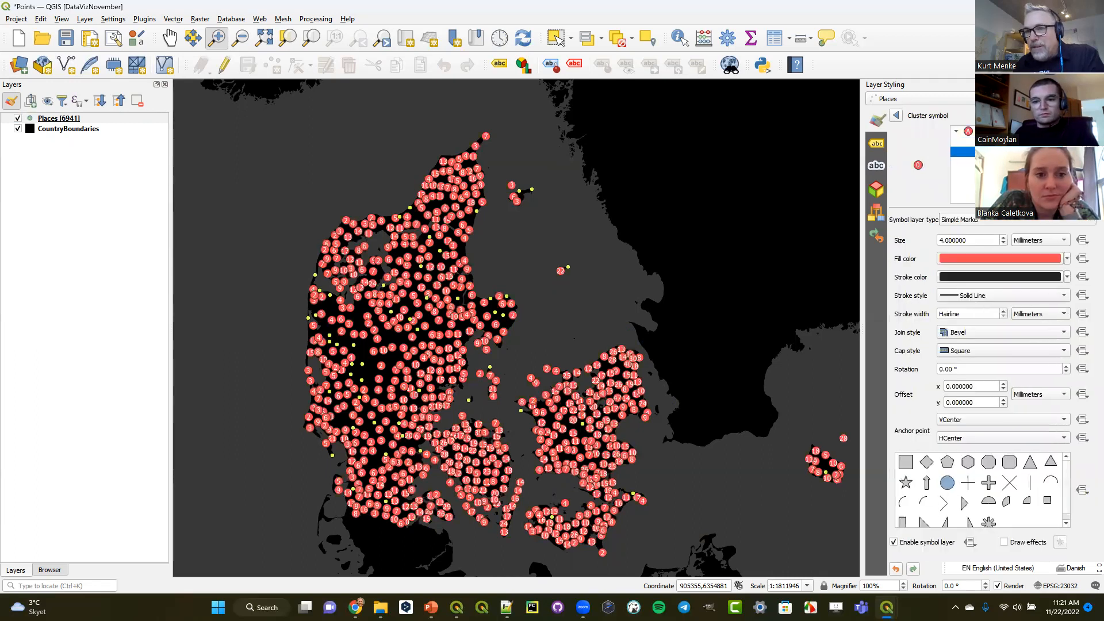
# - Set the font family of the cluster symbol's font marker to Montserrat SemiBold
pyautogui.click(990, 141)
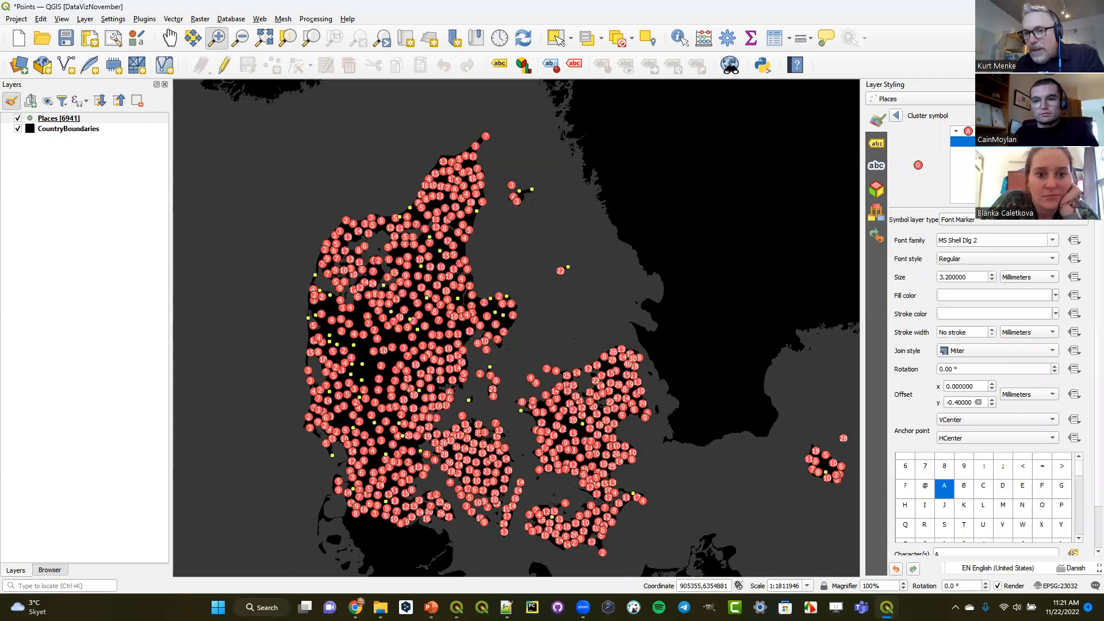
pyautogui.click(1089, 235)
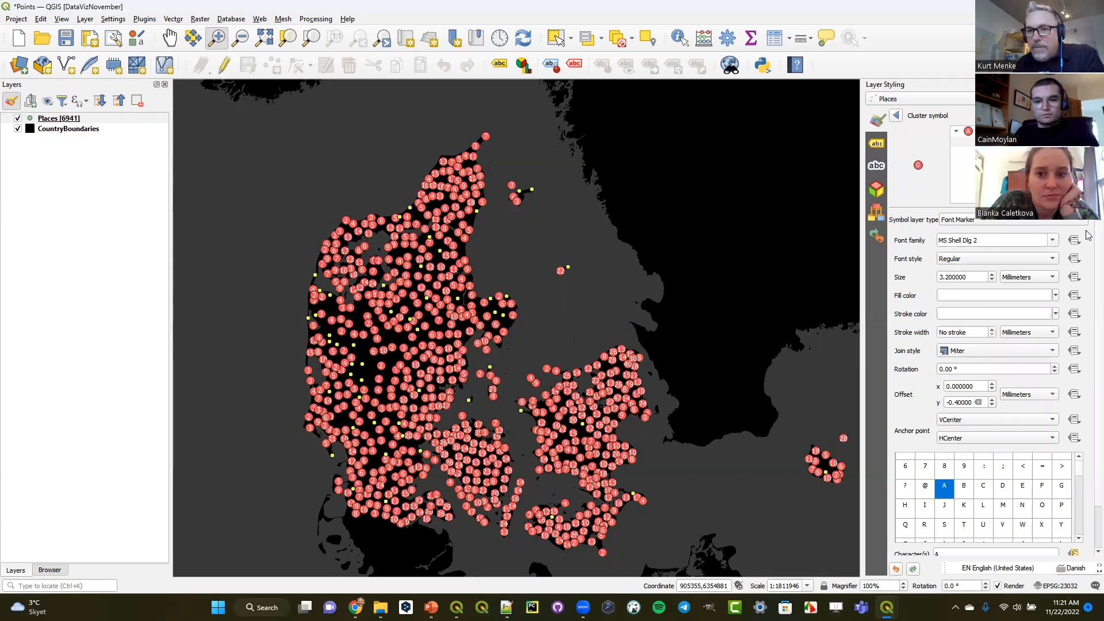
pyautogui.click(1057, 241)
pyautogui.click(962, 253)
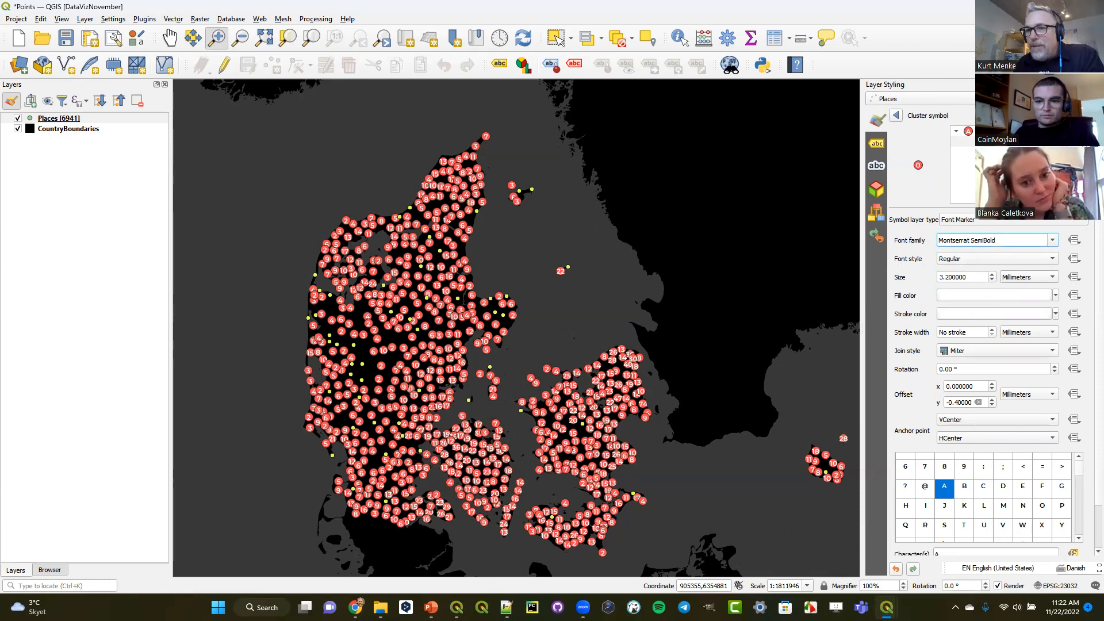
# - Give the cluster symbol's simple marker a light yellow-green fill color
pyautogui.click(1001, 151)
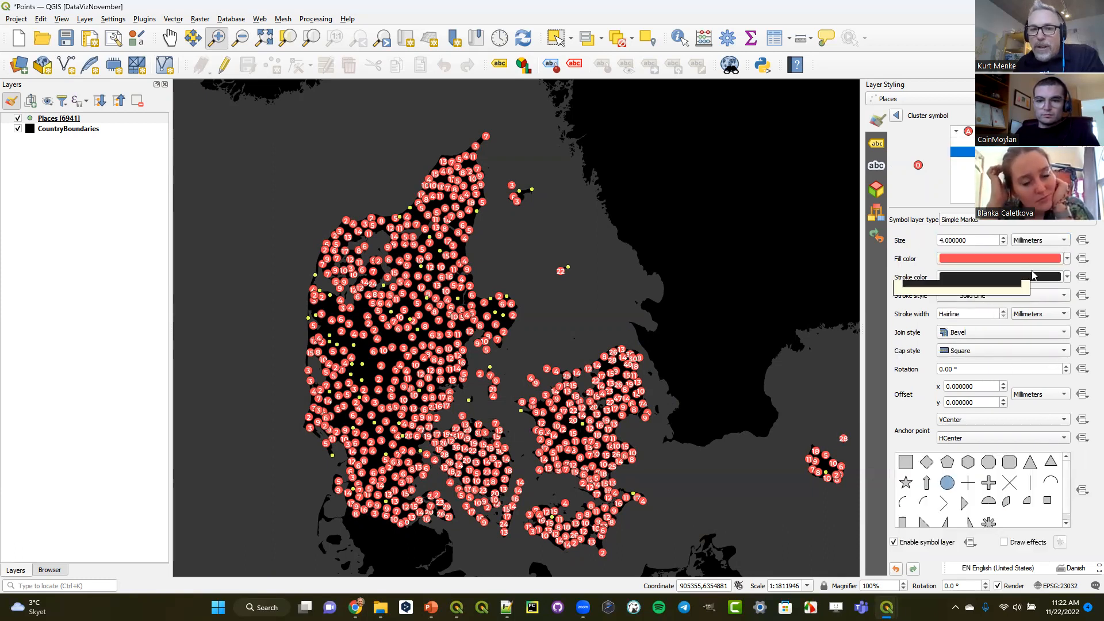
pyautogui.click(1067, 258)
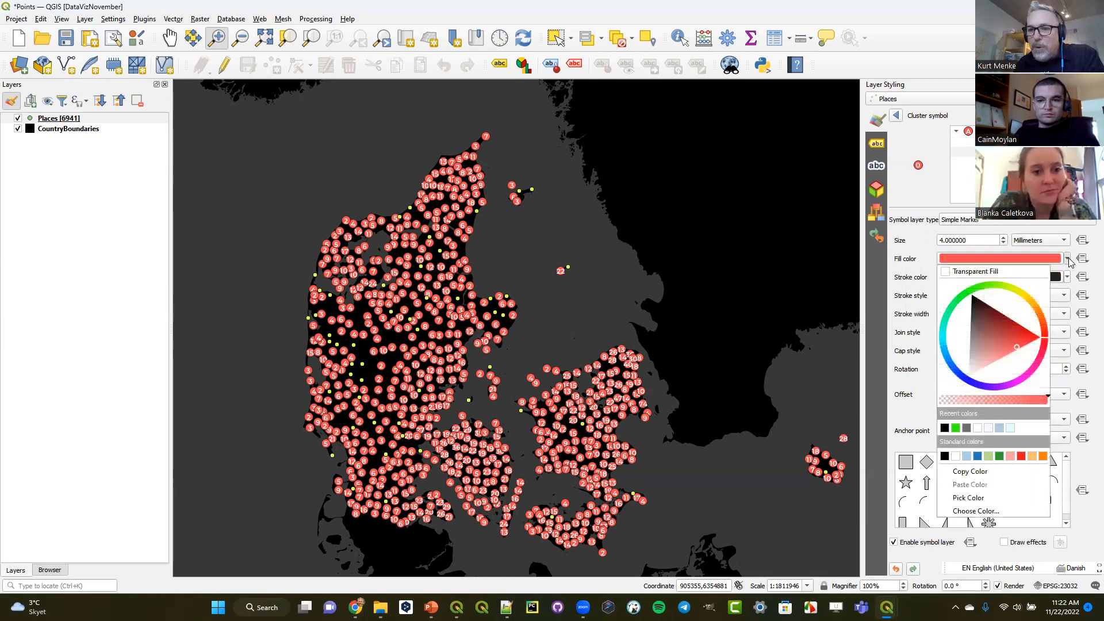
pyautogui.moveTo(1044, 344); pyautogui.dragTo(998, 290)
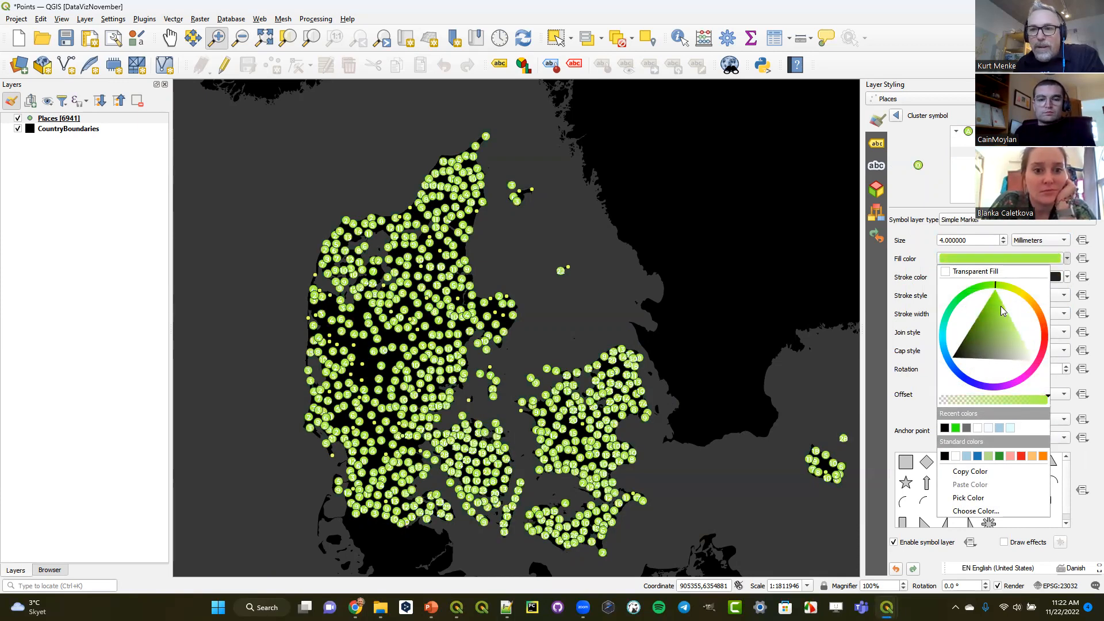
pyautogui.click(929, 245)
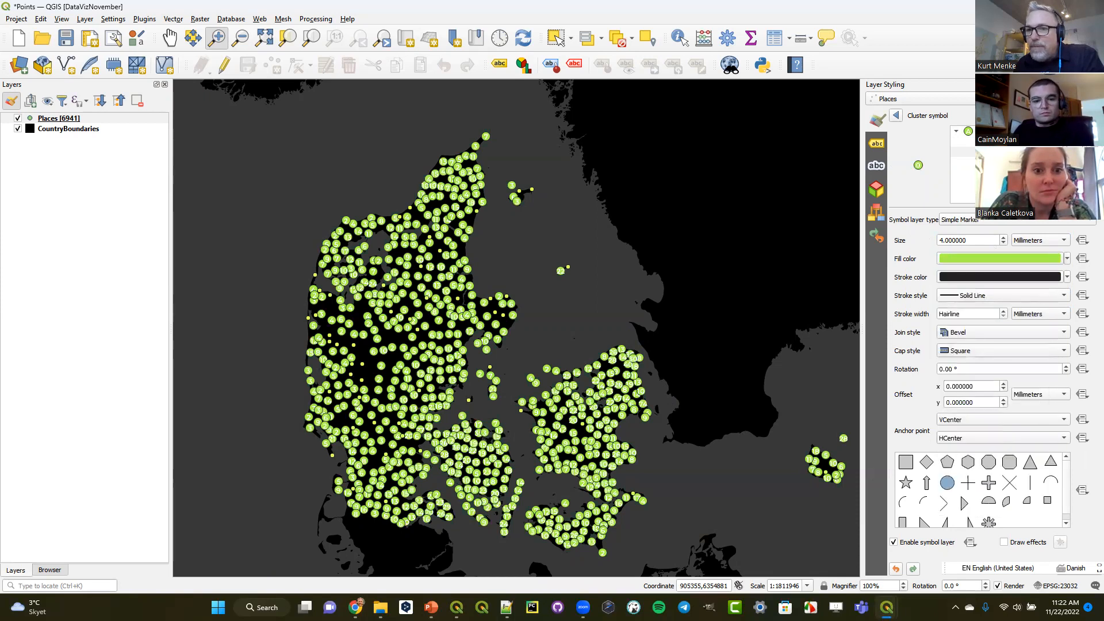
# - Set the fill color of the cluster symbol's font marker to black
pyautogui.click(994, 141)
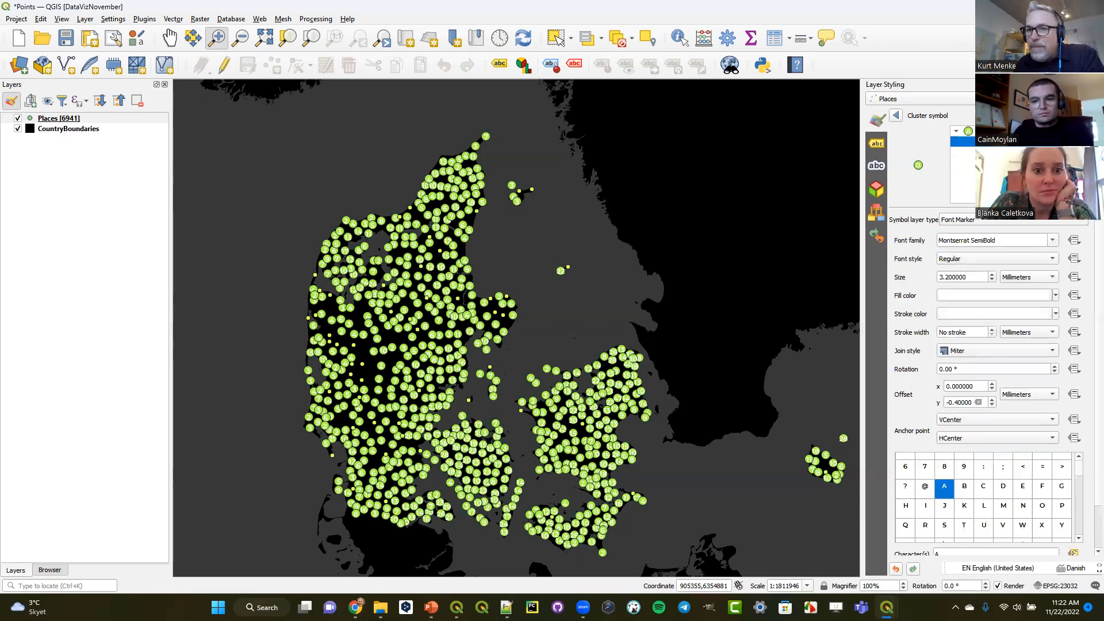
pyautogui.click(1055, 296)
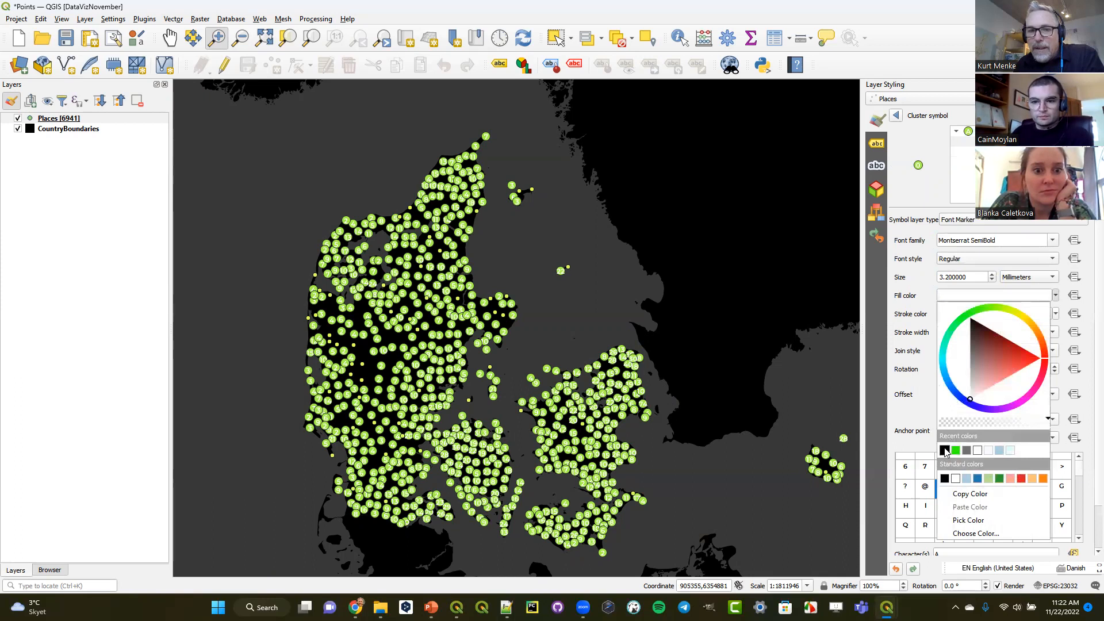
pyautogui.click(945, 450)
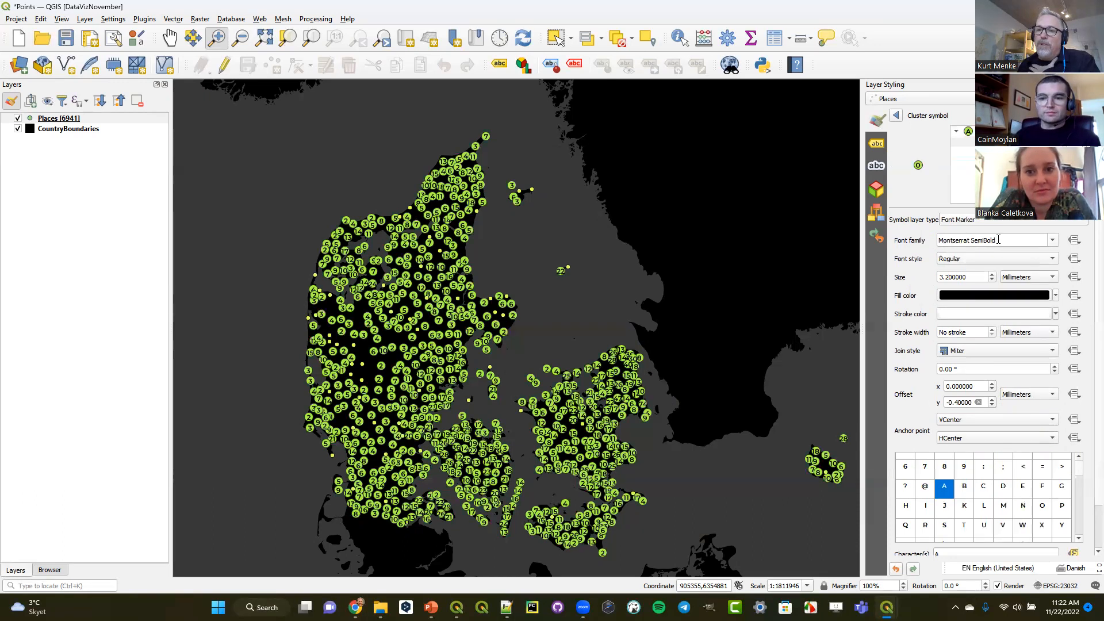
# - Look at the data-defined override options for the font family, including its string fields, and leave them unset
pyautogui.click(1075, 241)
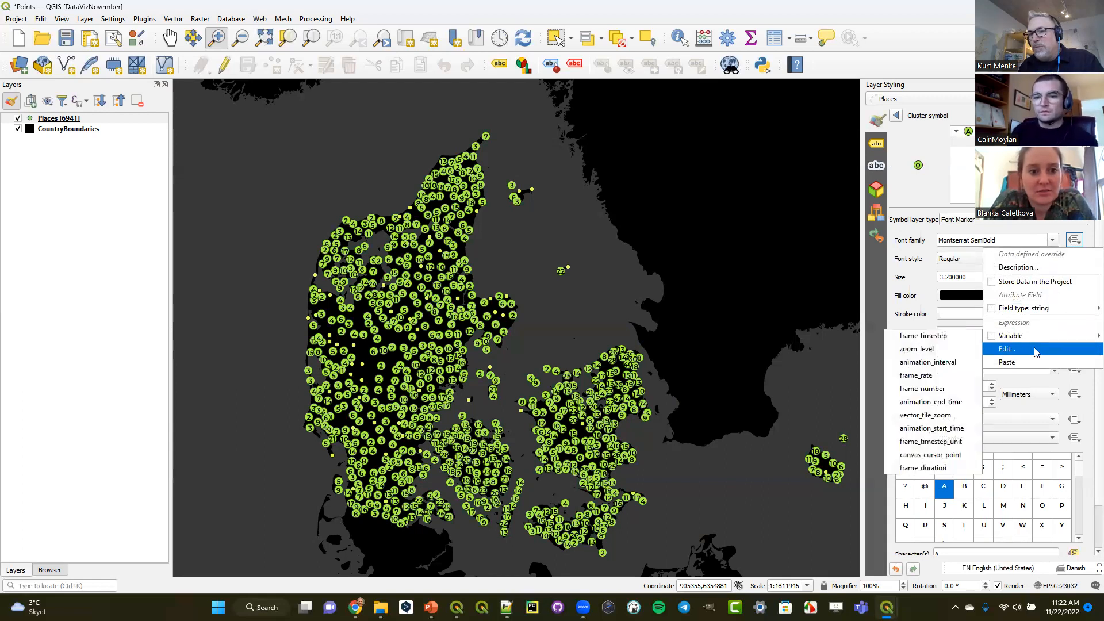
pyautogui.moveTo(1038, 312)
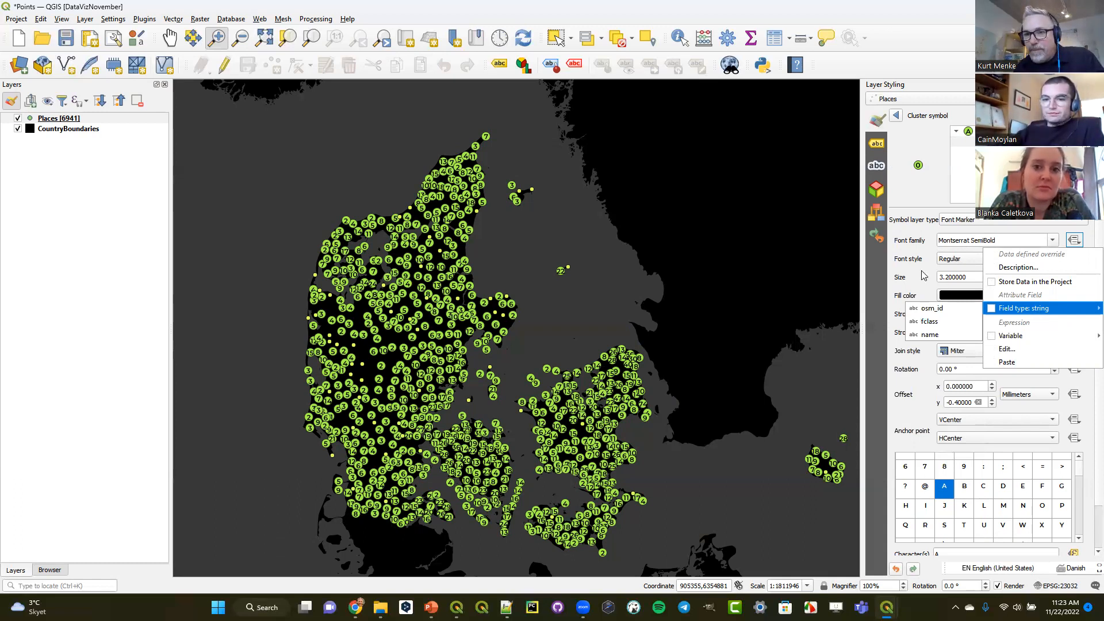
pyautogui.click(922, 275)
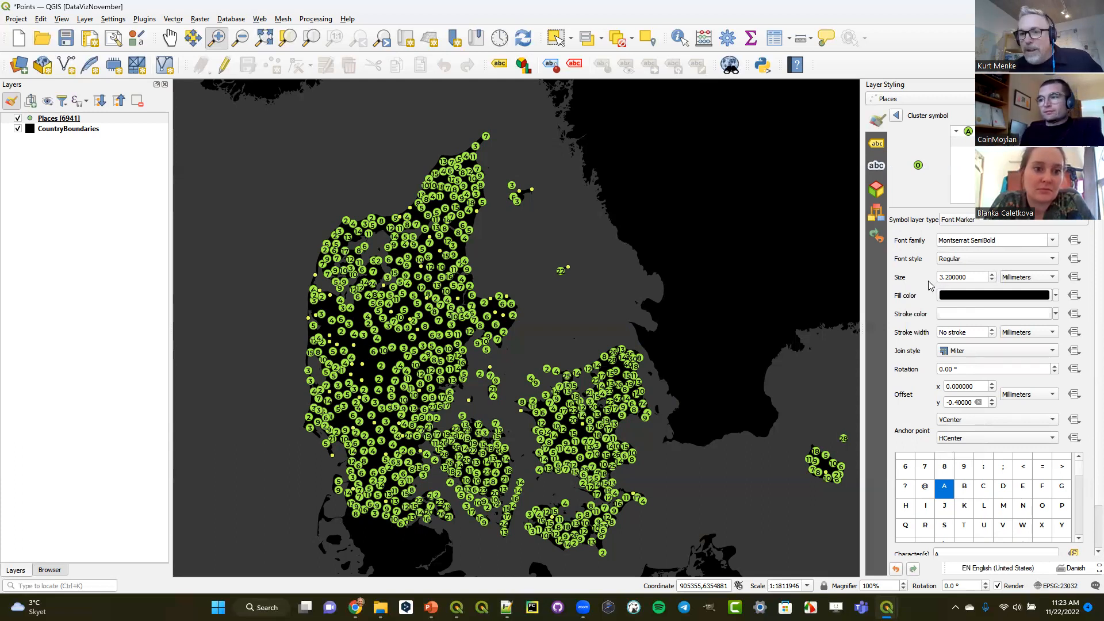
# - Open the expression behind the data-defined override of the font marker's characters for editing
pyautogui.scroll(-2, 930, 286)
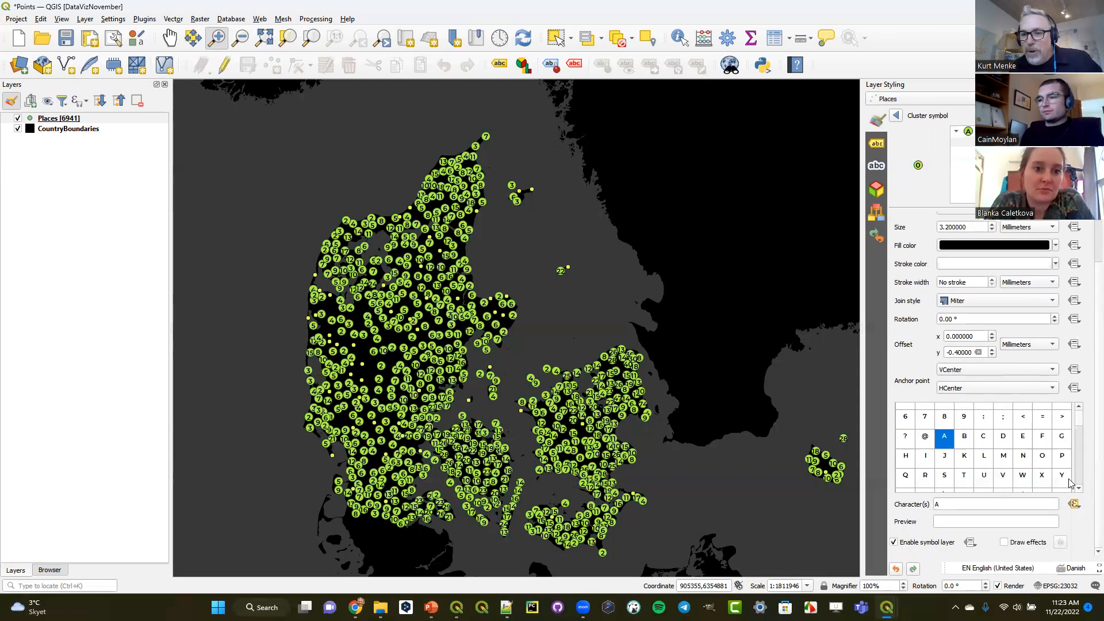
pyautogui.click(936, 504)
pyautogui.press('BackSpace')
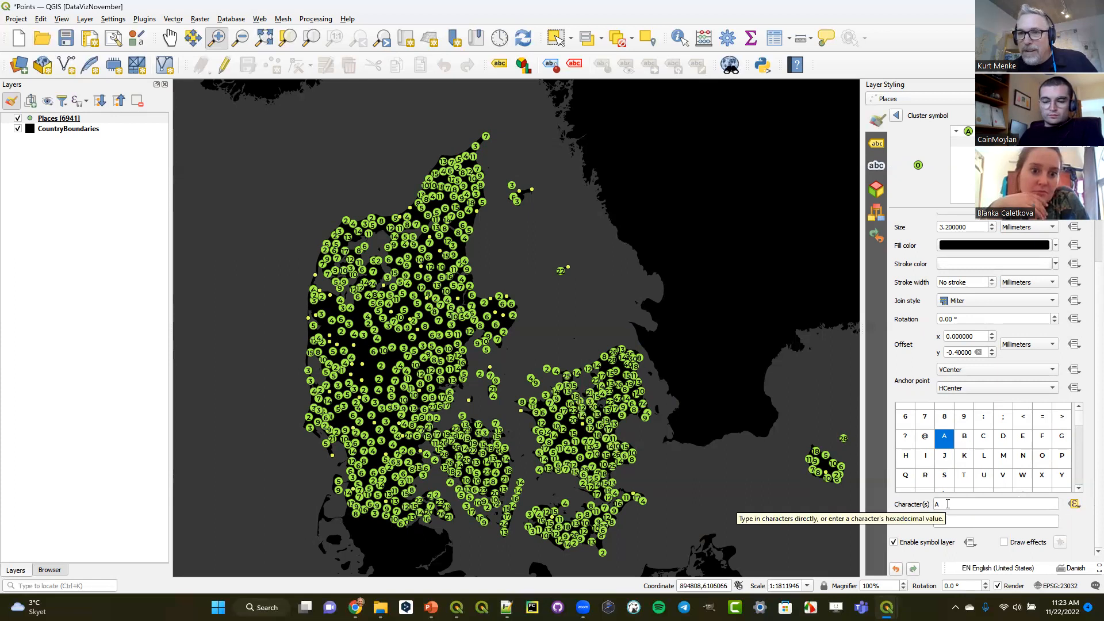
pyautogui.click(1074, 505)
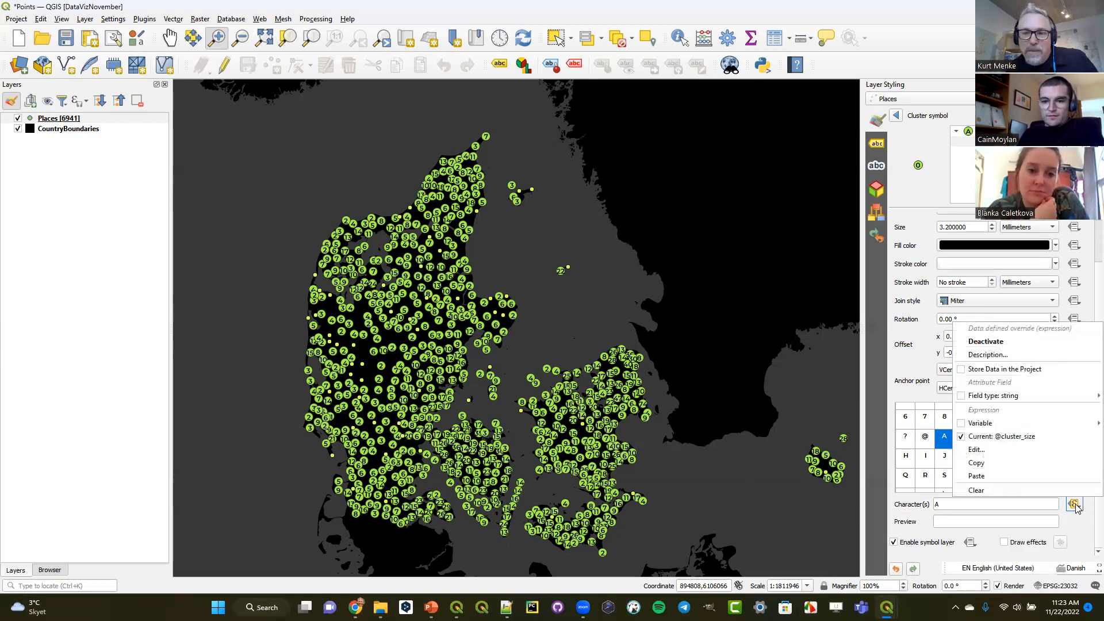
pyautogui.click(1019, 454)
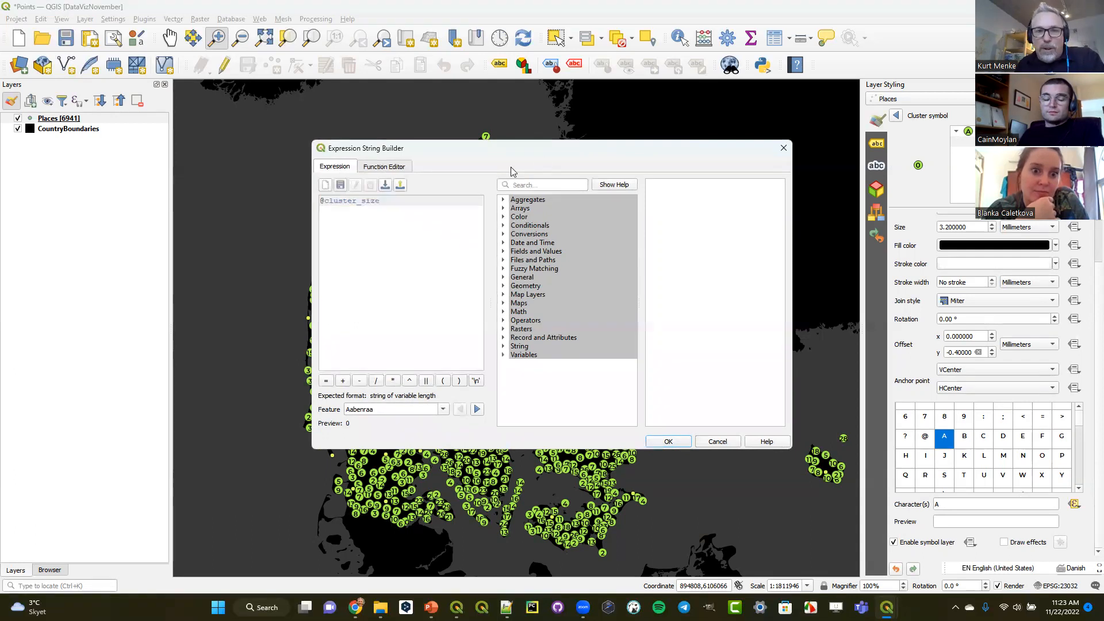
pyautogui.click(539, 184)
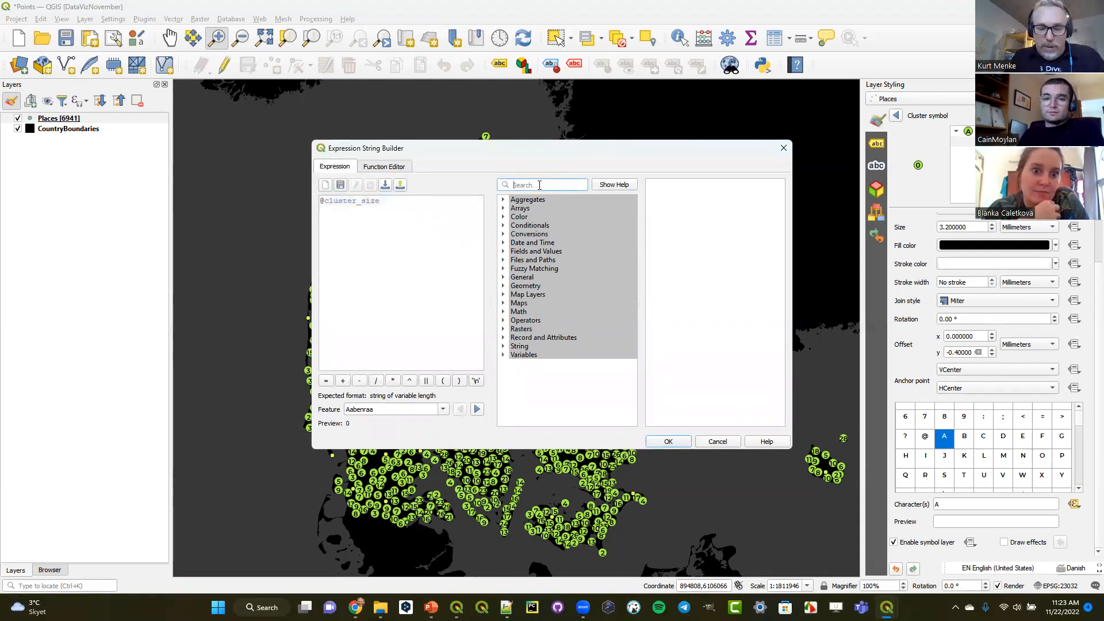
pyautogui.write('@cluster')
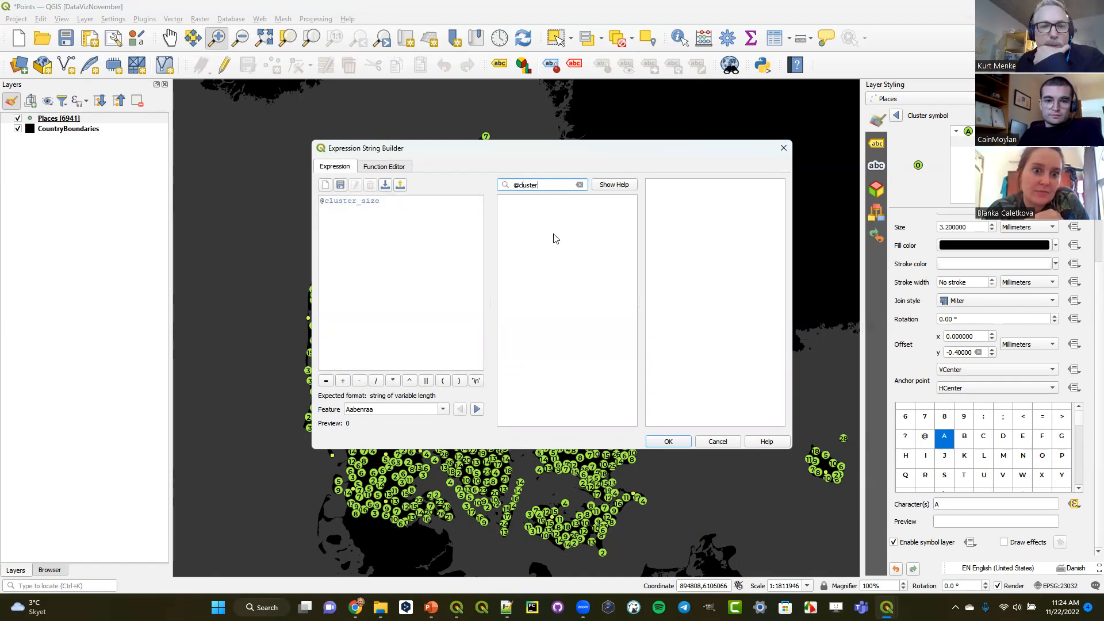
pyautogui.click(580, 185)
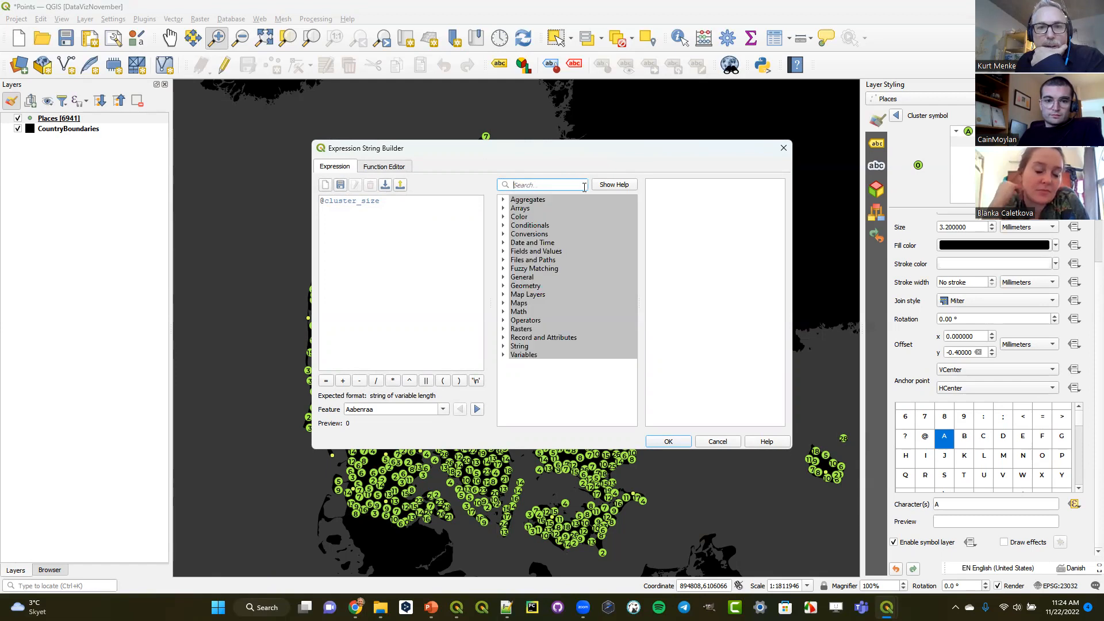
pyautogui.click(507, 357)
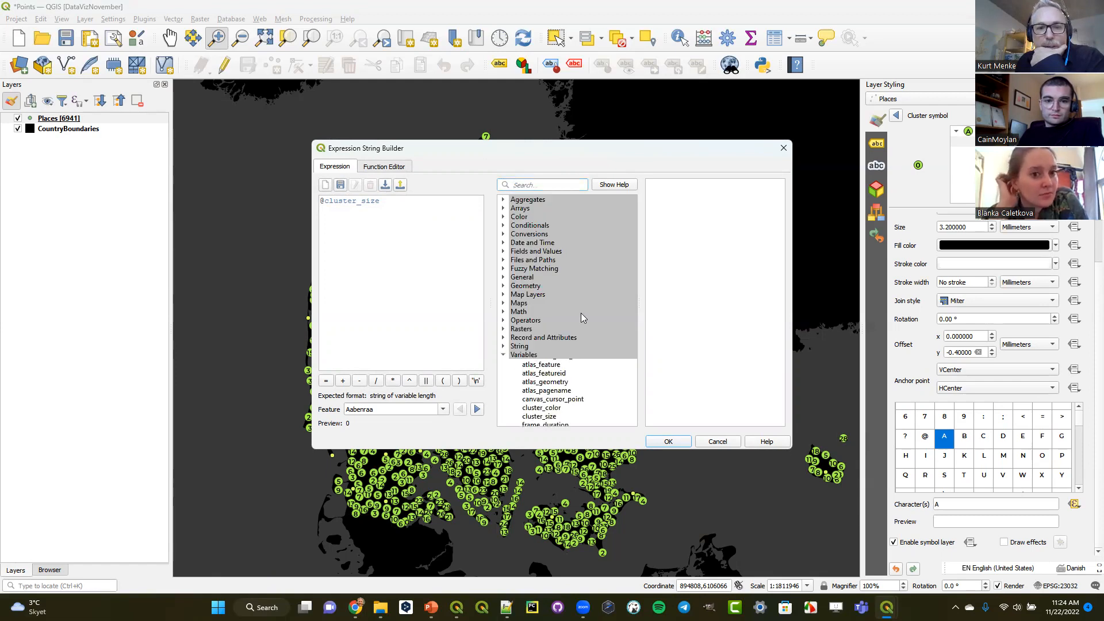
pyautogui.scroll(-3, 540, 357)
pyautogui.click(549, 364)
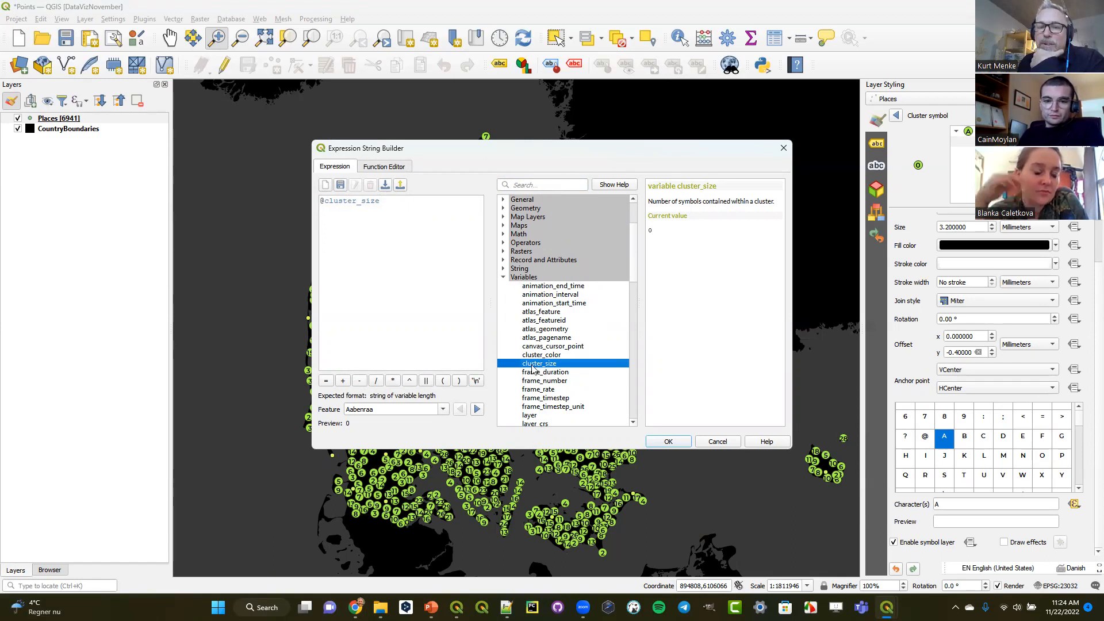
pyautogui.moveTo(382, 206); pyautogui.dragTo(325, 234)
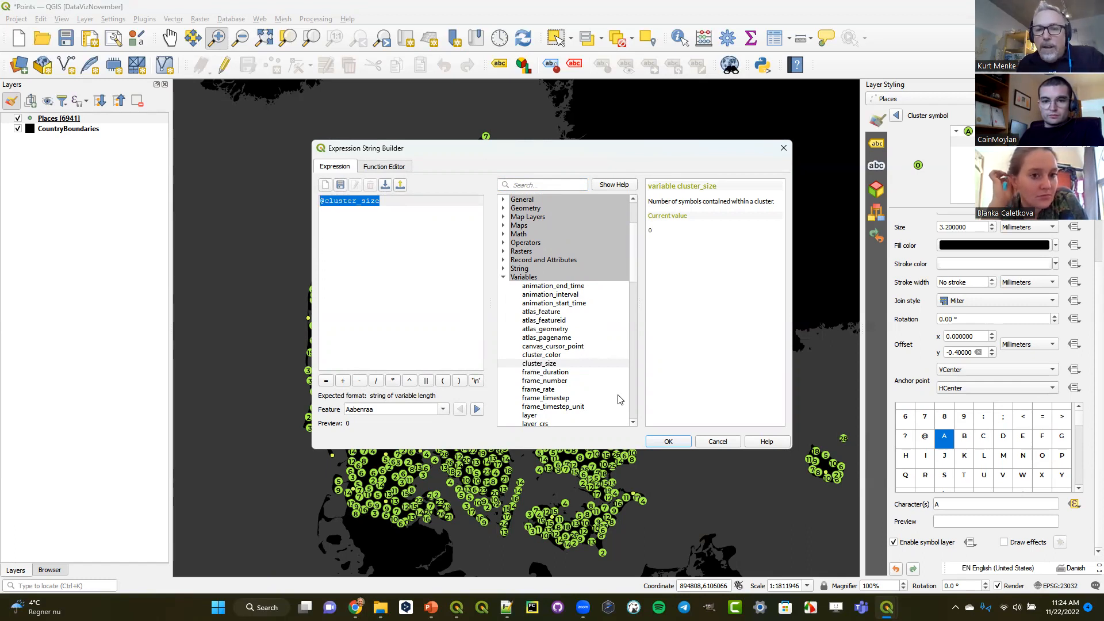
pyautogui.click(713, 442)
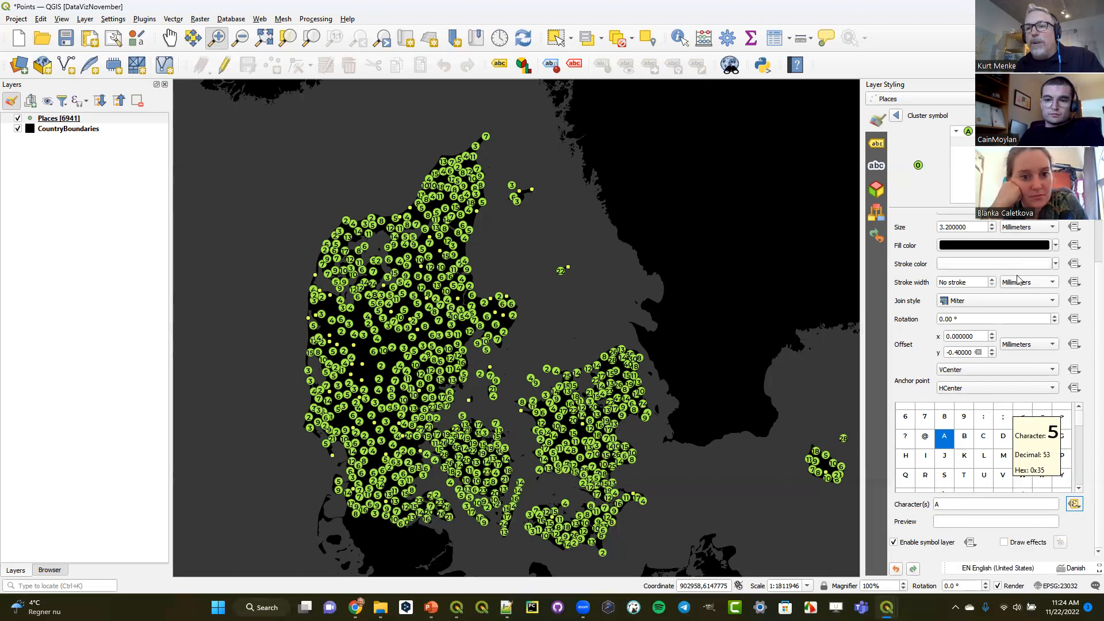
pyautogui.click(897, 116)
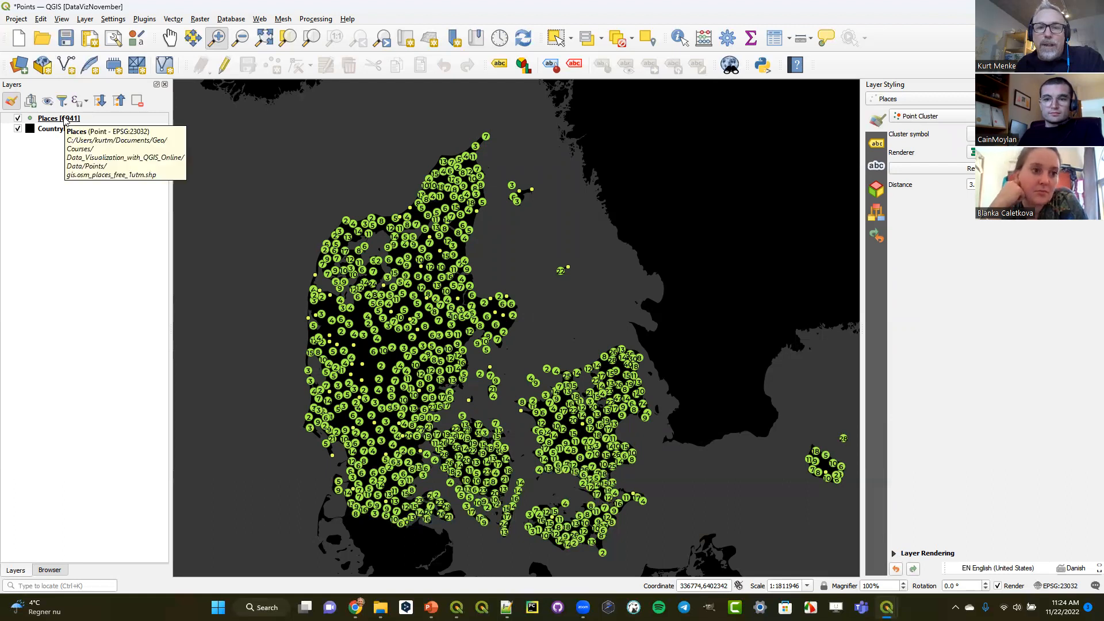
# - Duplicate the Places layer and turn off the visibility of the original
pyautogui.rightClick(65, 122)
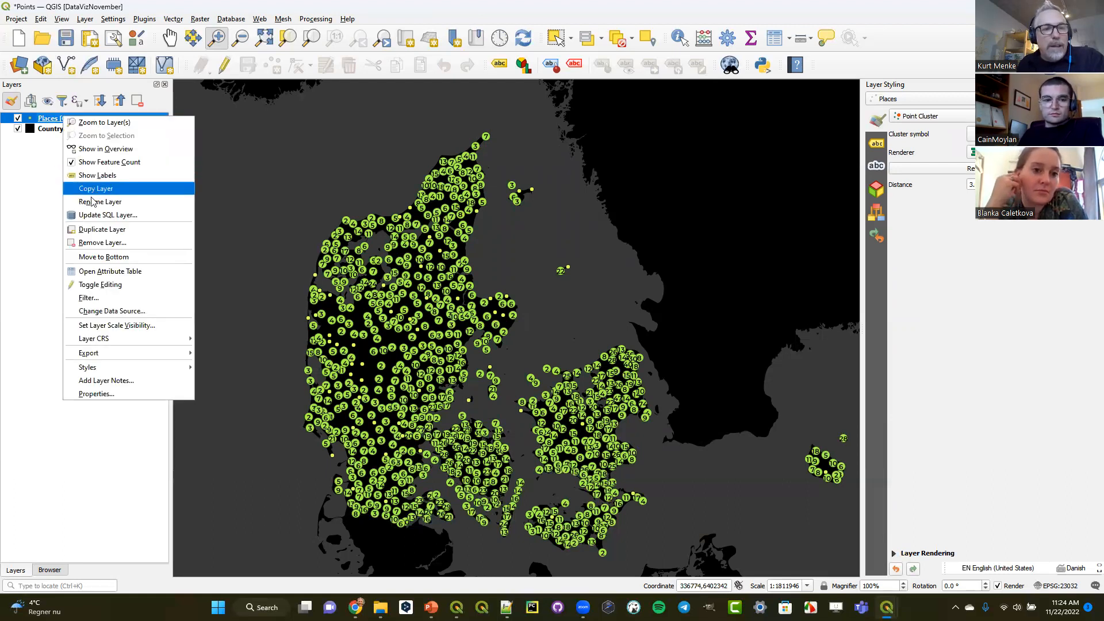
pyautogui.click(93, 229)
pyautogui.click(17, 118)
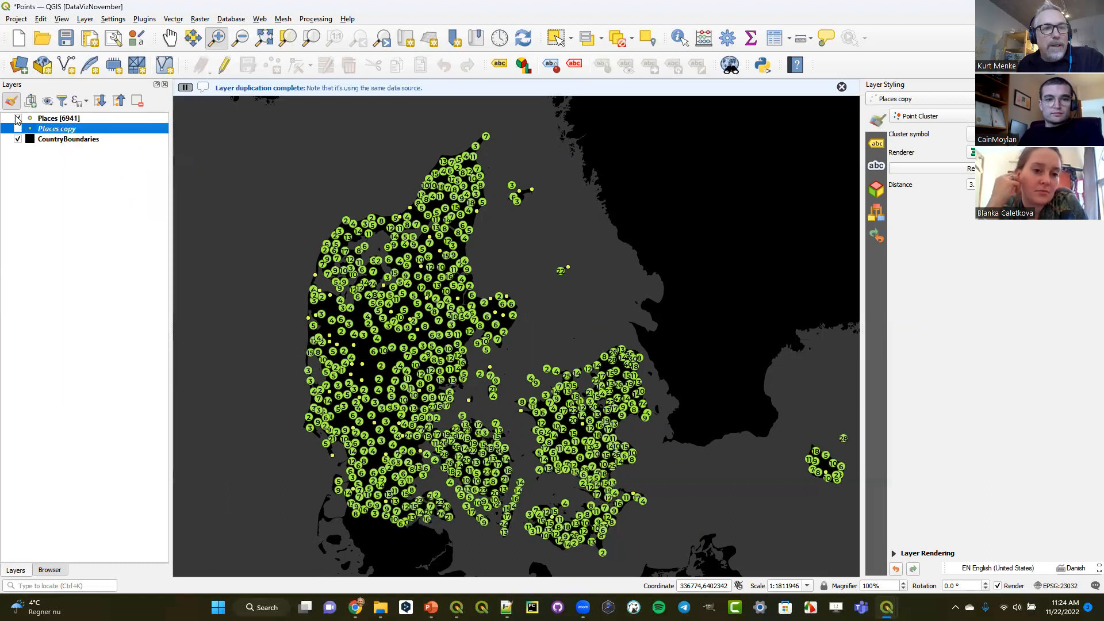
# - Rename the Places copy layer as Heatmap and turn on its visibility
pyautogui.rightClick(53, 129)
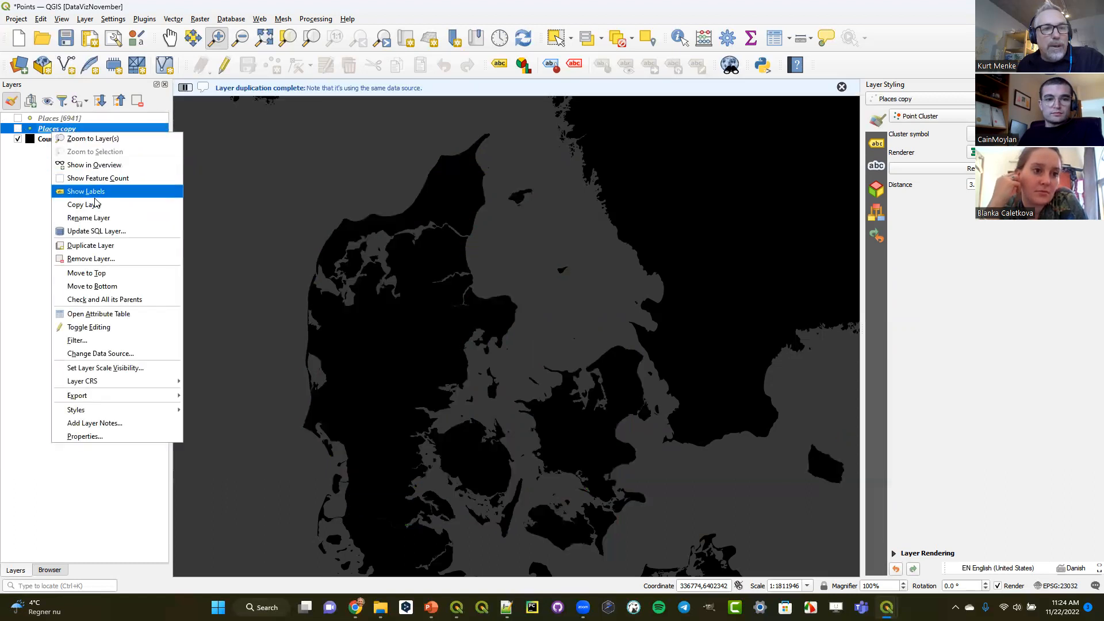
pyautogui.click(98, 218)
pyautogui.write('Heatmap')
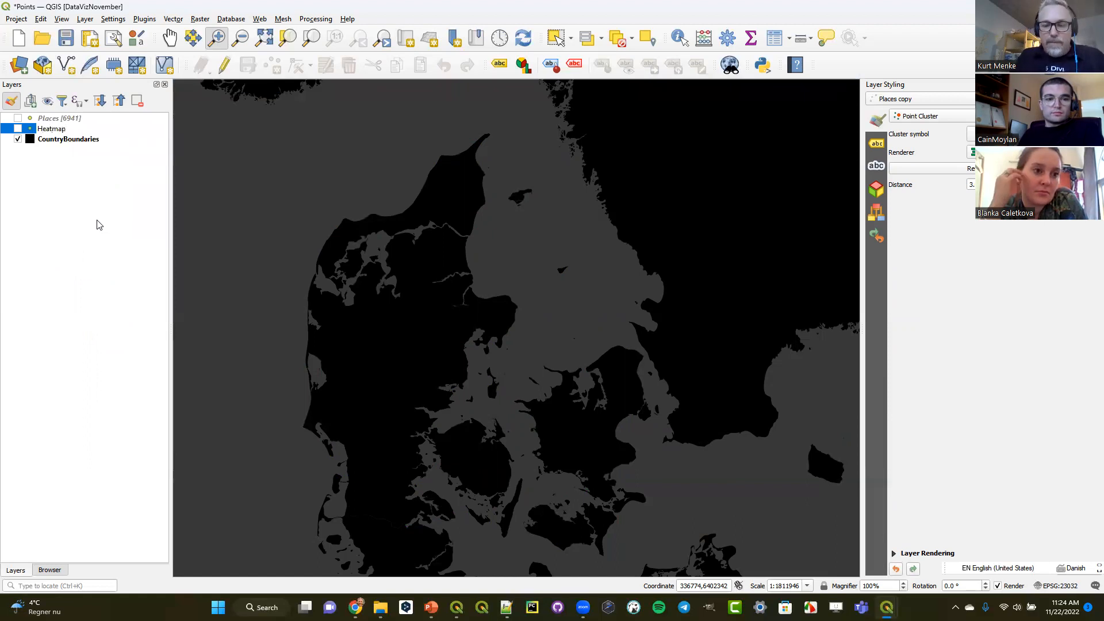
pyautogui.press('Return')
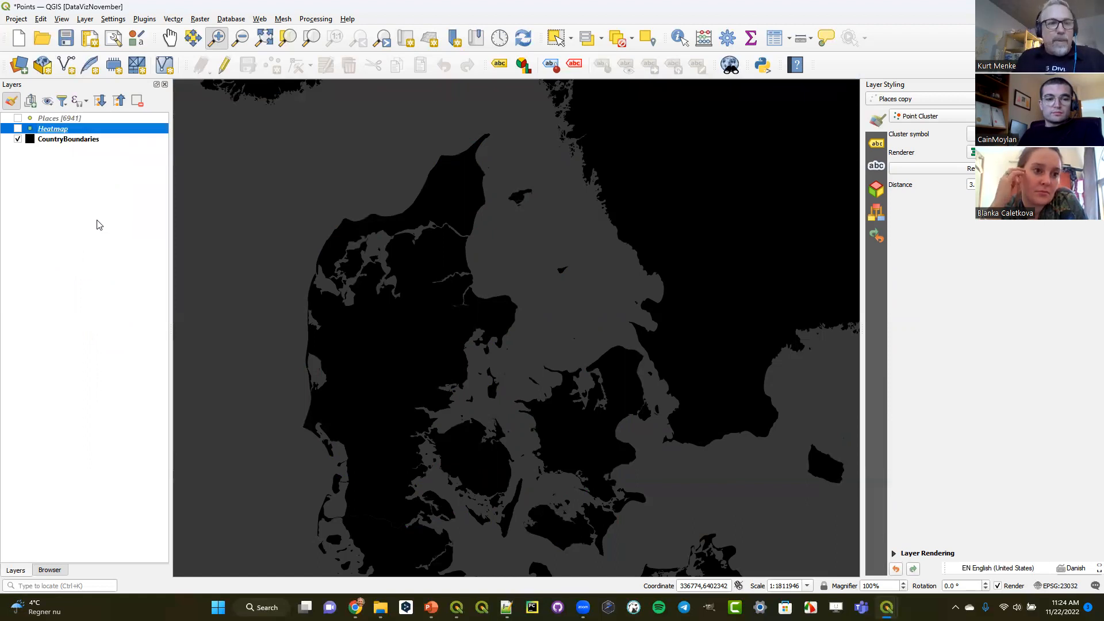
pyautogui.click(18, 129)
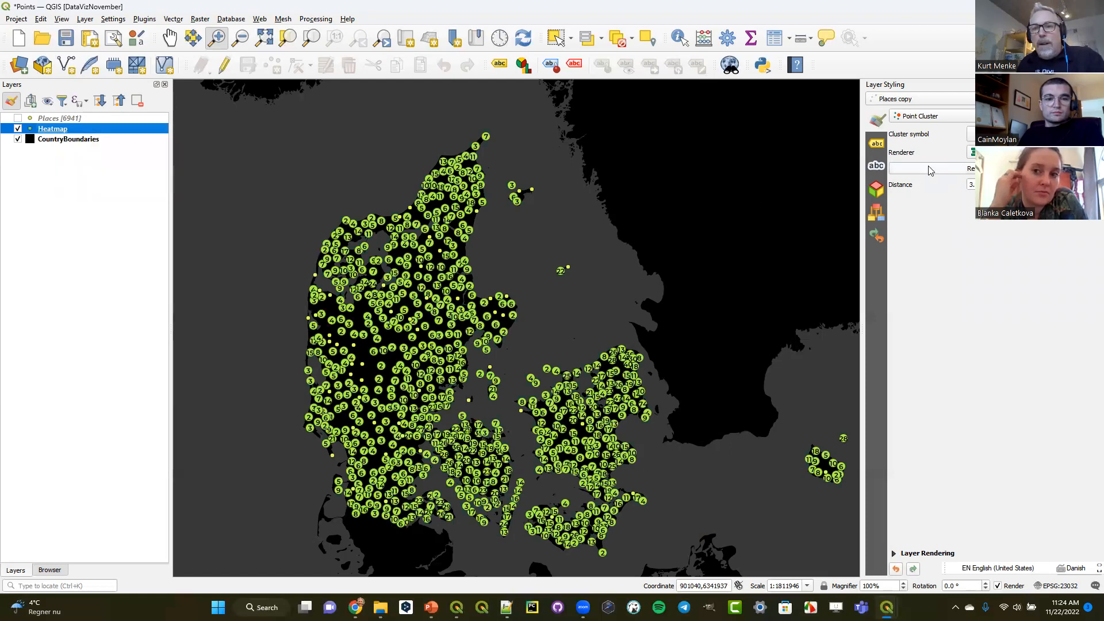
# - Style the Heatmap layer with the Heatmap renderer and an inverted Spectral color ramp
pyautogui.click(933, 117)
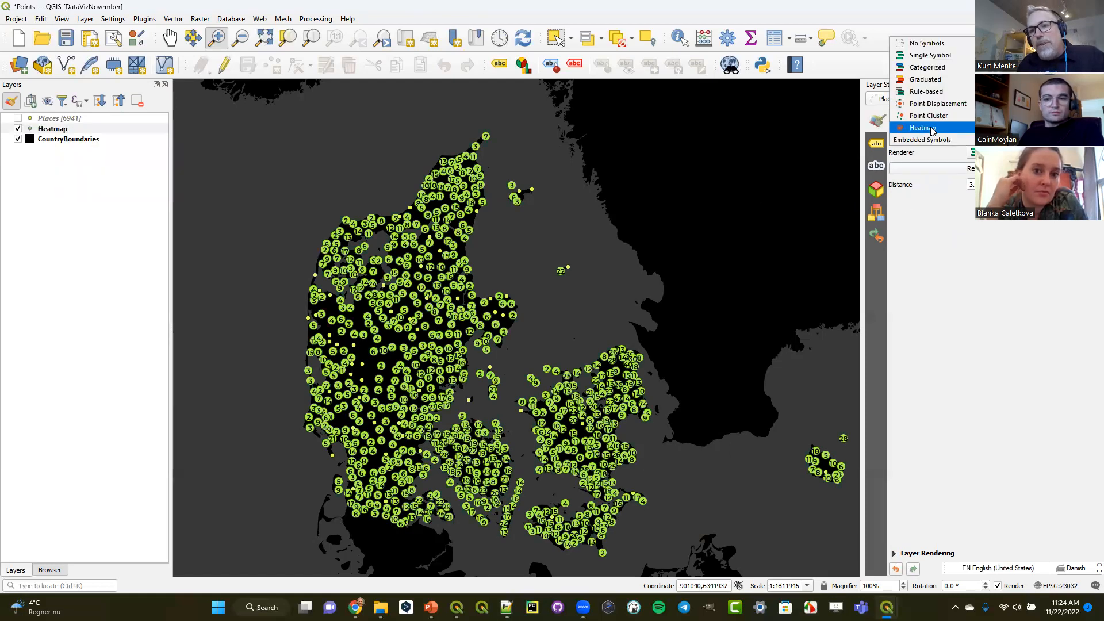
pyautogui.click(932, 128)
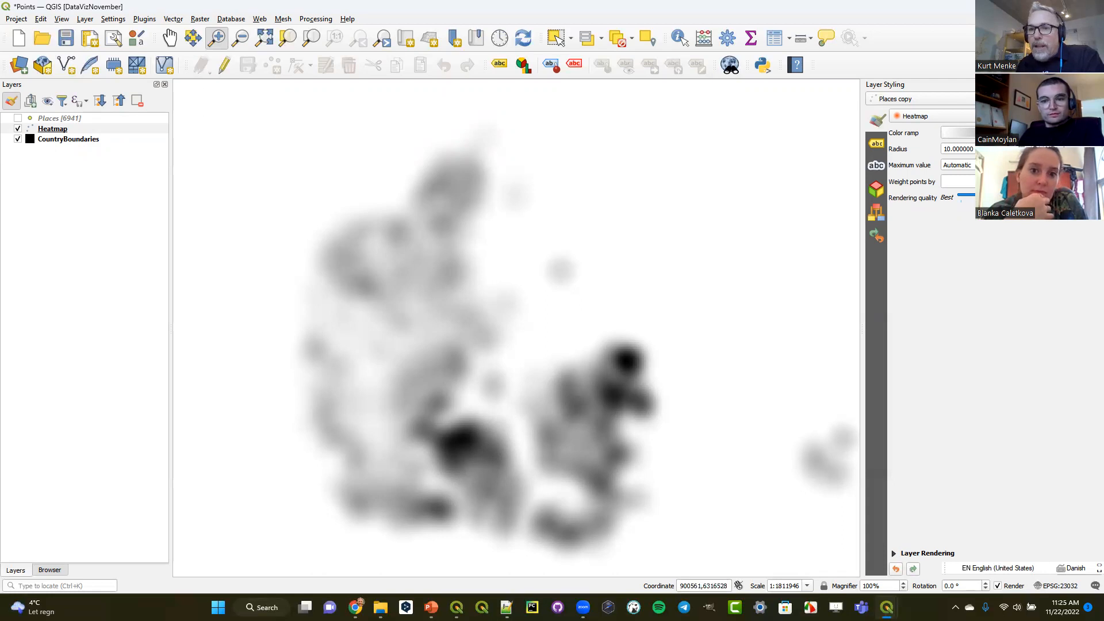
pyautogui.click(1094, 133)
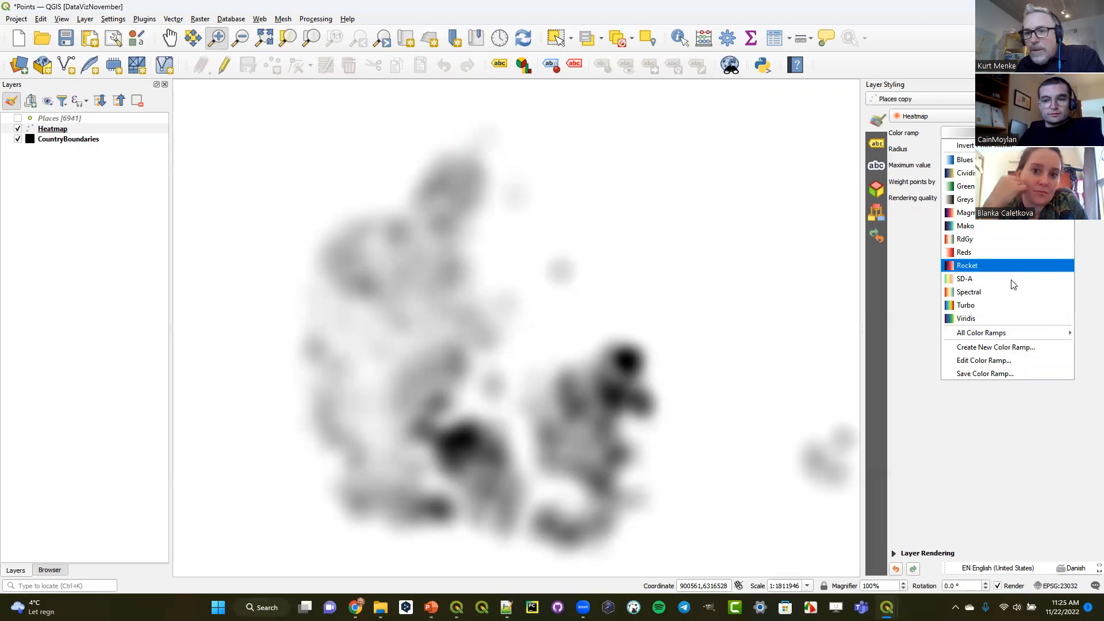
pyautogui.click(1004, 292)
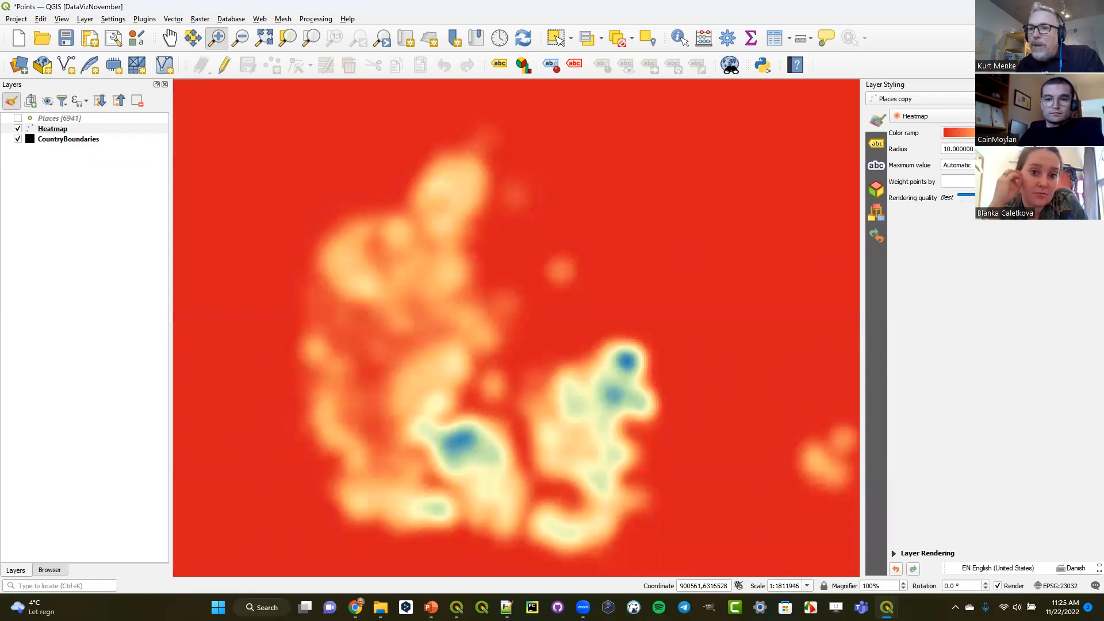
pyautogui.click(1095, 132)
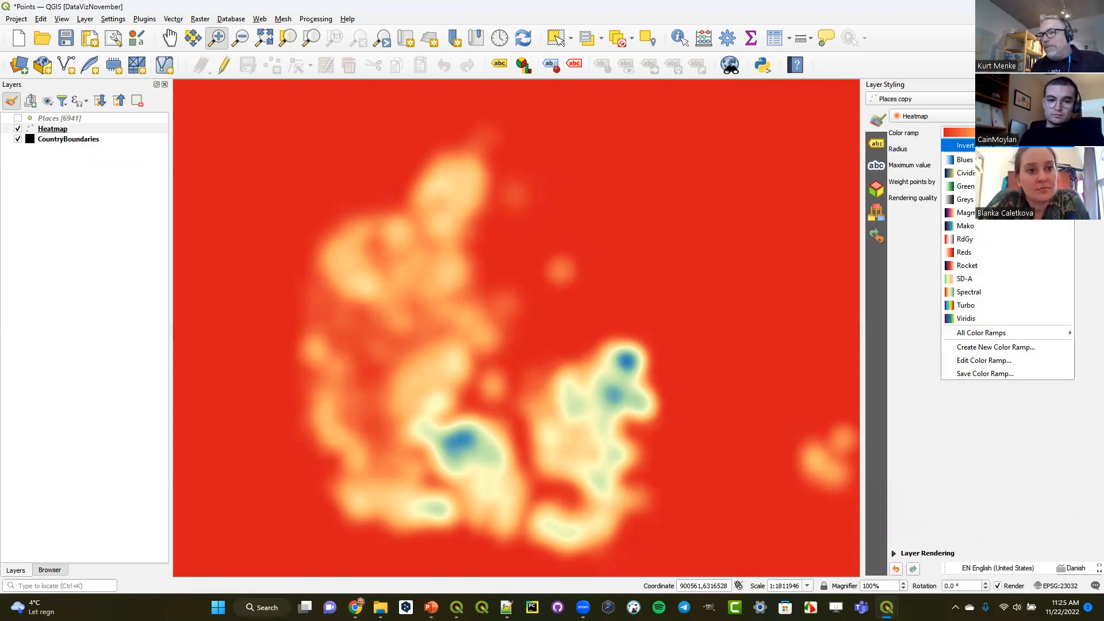
pyautogui.click(960, 145)
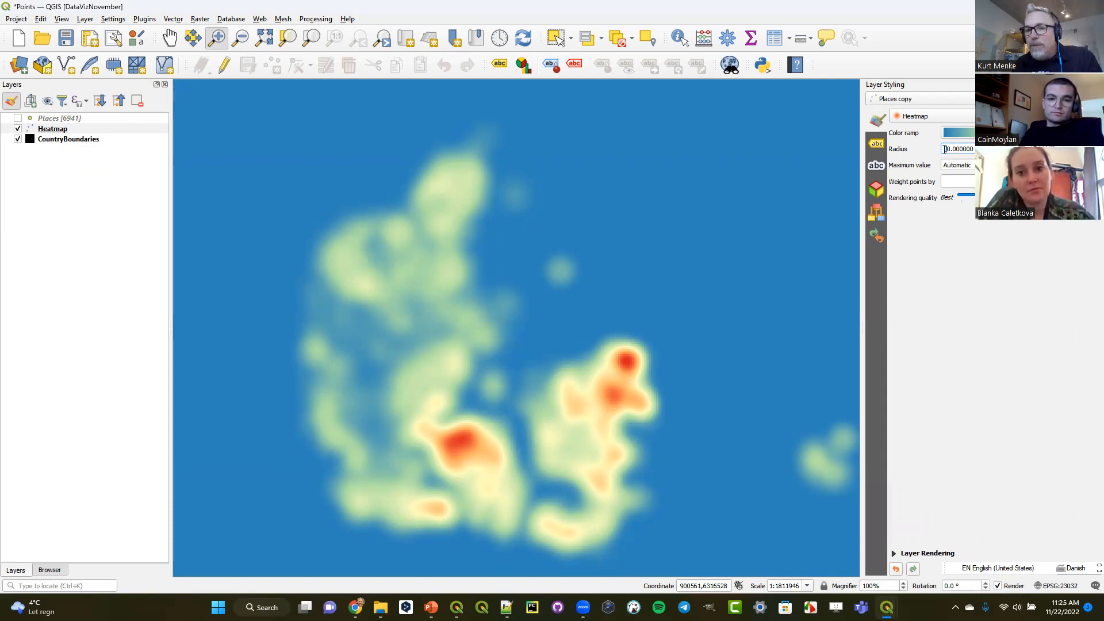
# - Try a heatmap radius of 20 and a rendering quality closer to Best, and return the radius to 10
pyautogui.write('2')
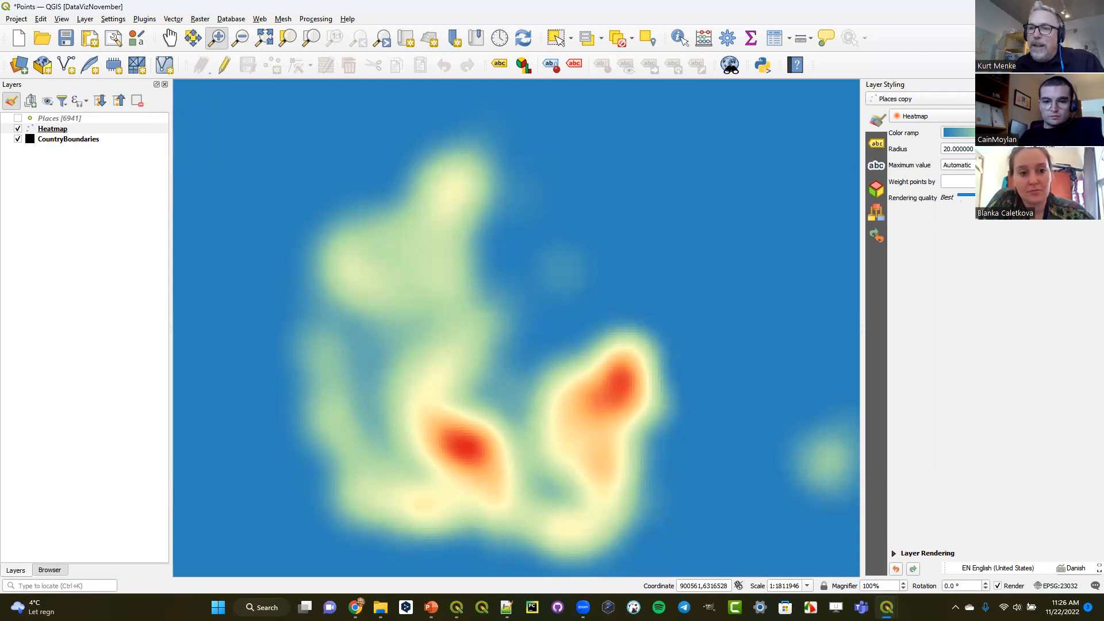
pyautogui.moveTo(1039, 196); pyautogui.dragTo(963, 196)
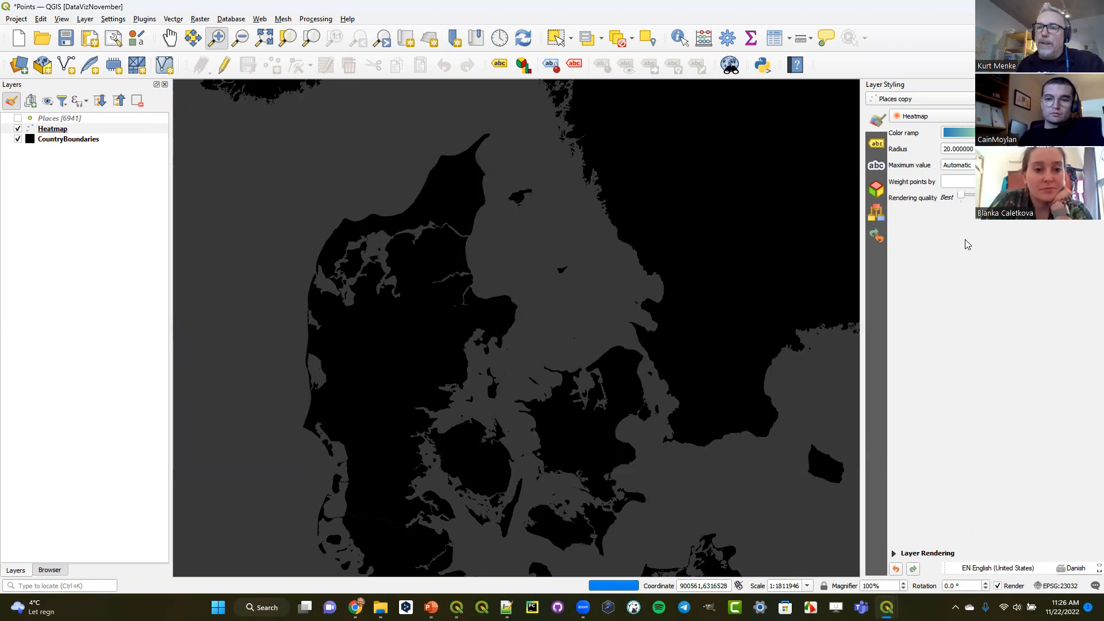
pyautogui.moveTo(948, 148); pyautogui.dragTo(939, 150)
pyautogui.write('1')
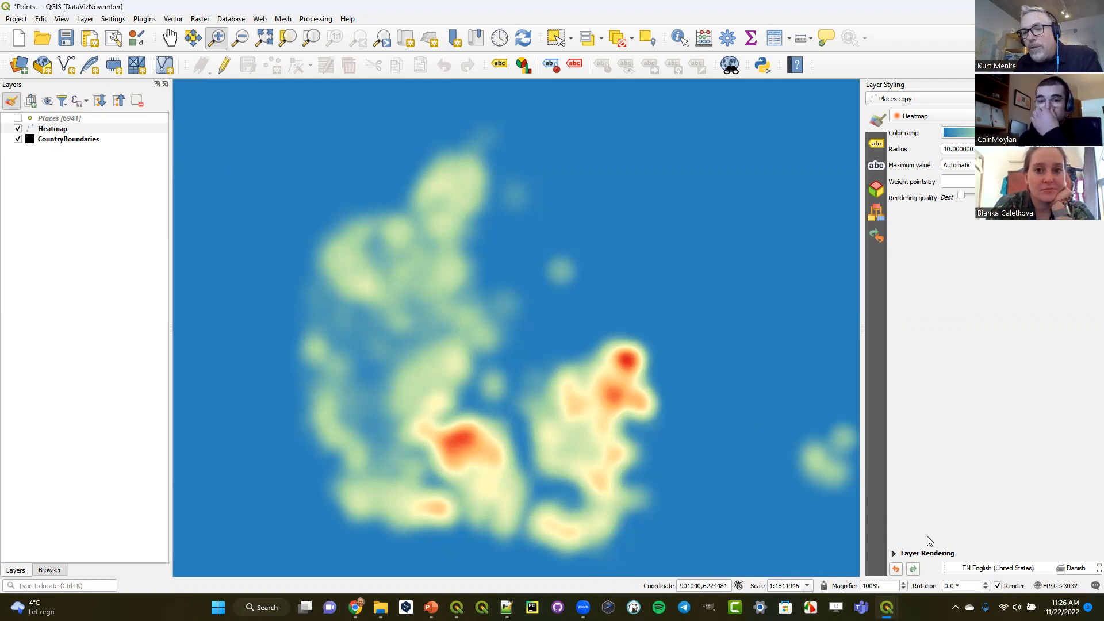
# - Try the Multiply layer blending mode on the heatmap and move its rendering quality further from Best
pyautogui.click(894, 554)
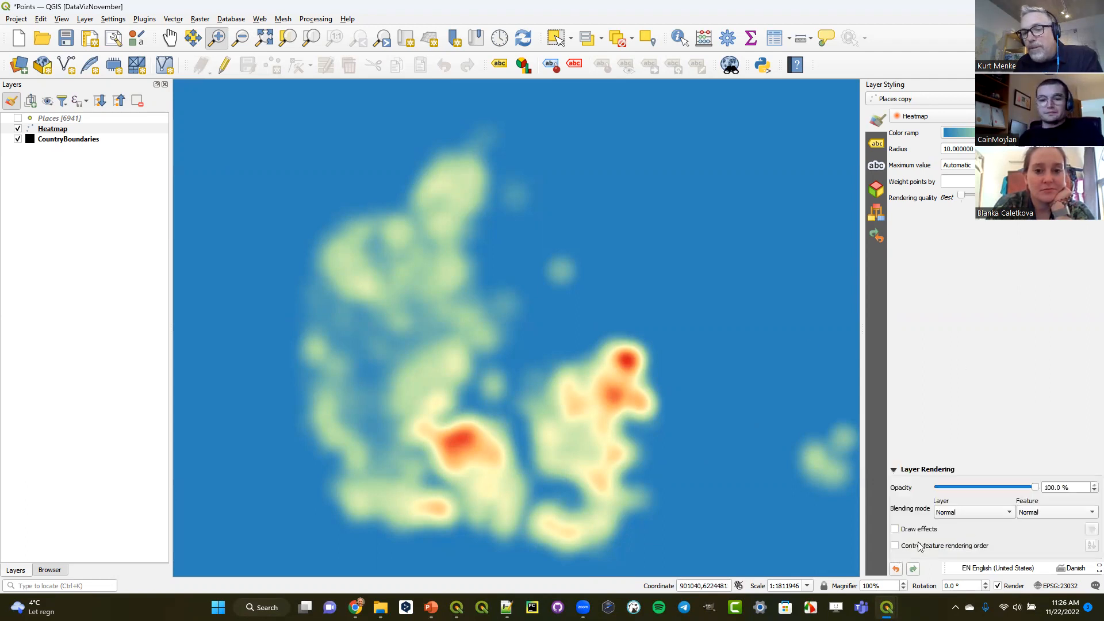
pyautogui.click(989, 512)
pyautogui.click(984, 541)
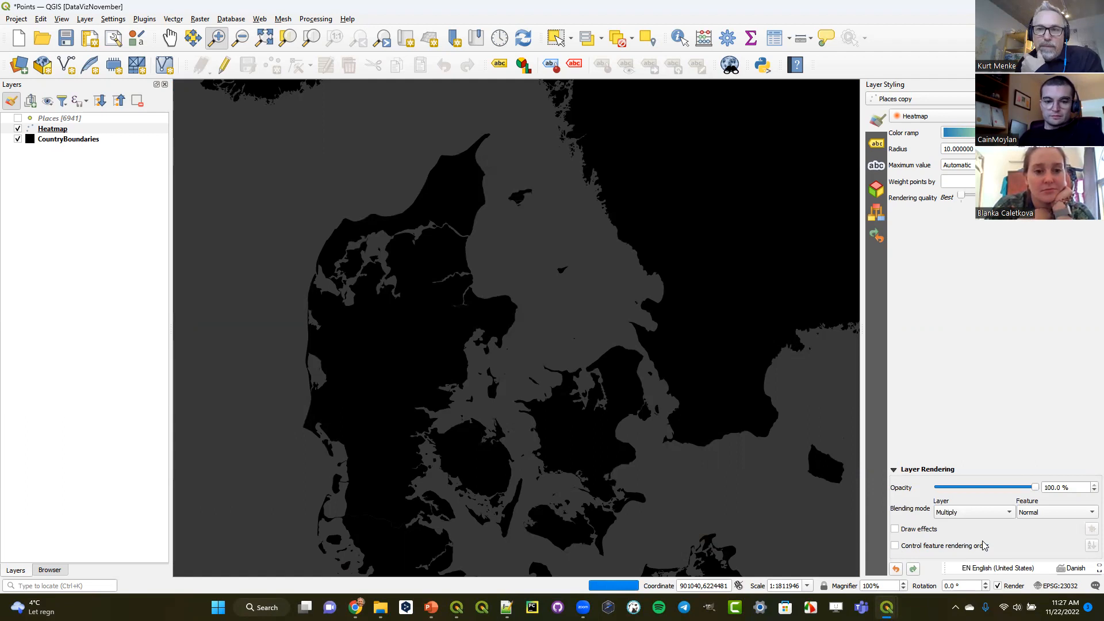
pyautogui.moveTo(962, 196); pyautogui.dragTo(995, 196)
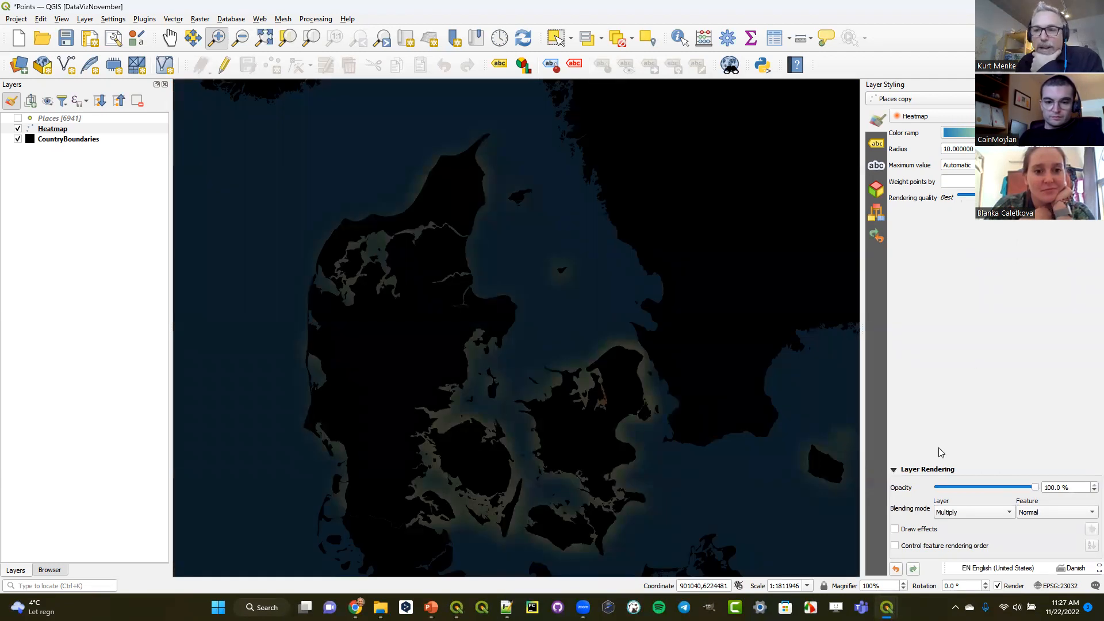
# - Try the Overlay, Lighten and Hard light layer blending modes on the heatmap
pyautogui.click(968, 520)
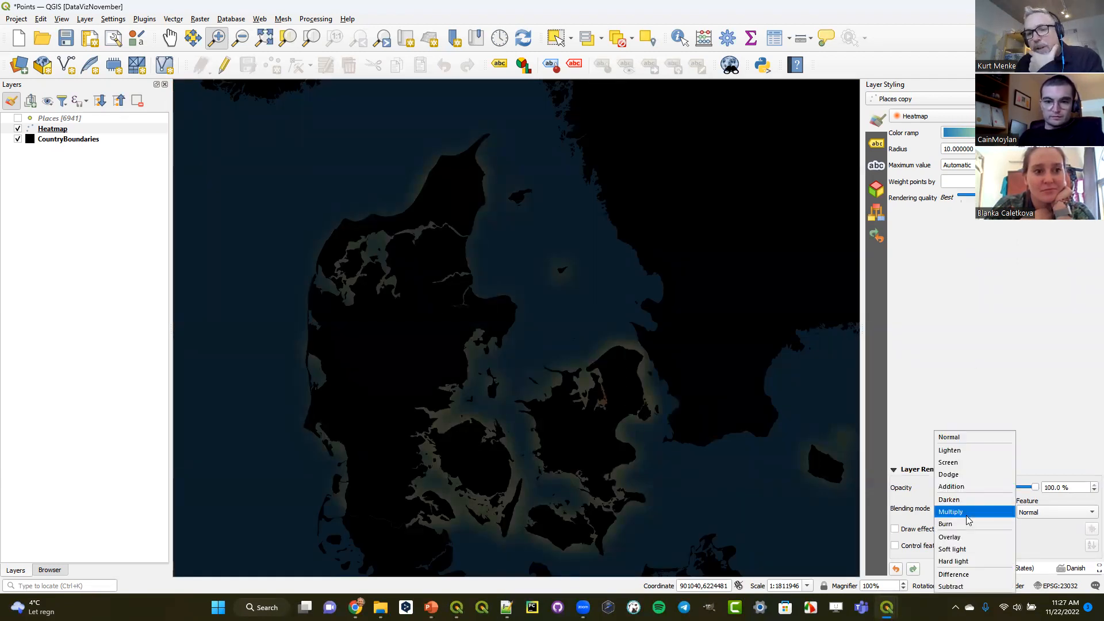
pyautogui.click(962, 537)
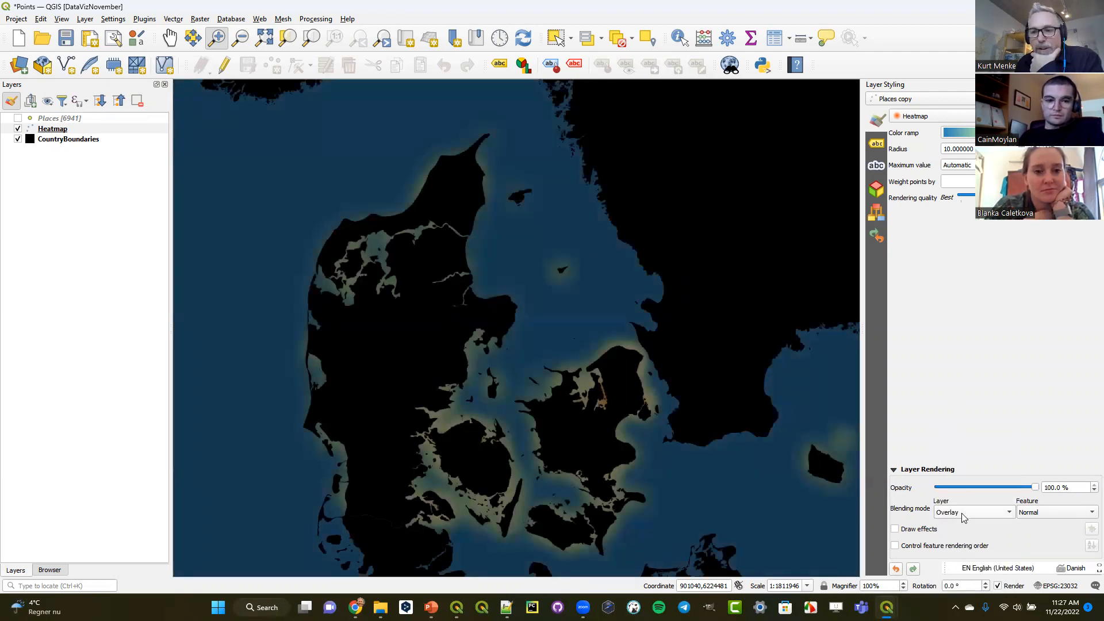
pyautogui.click(963, 517)
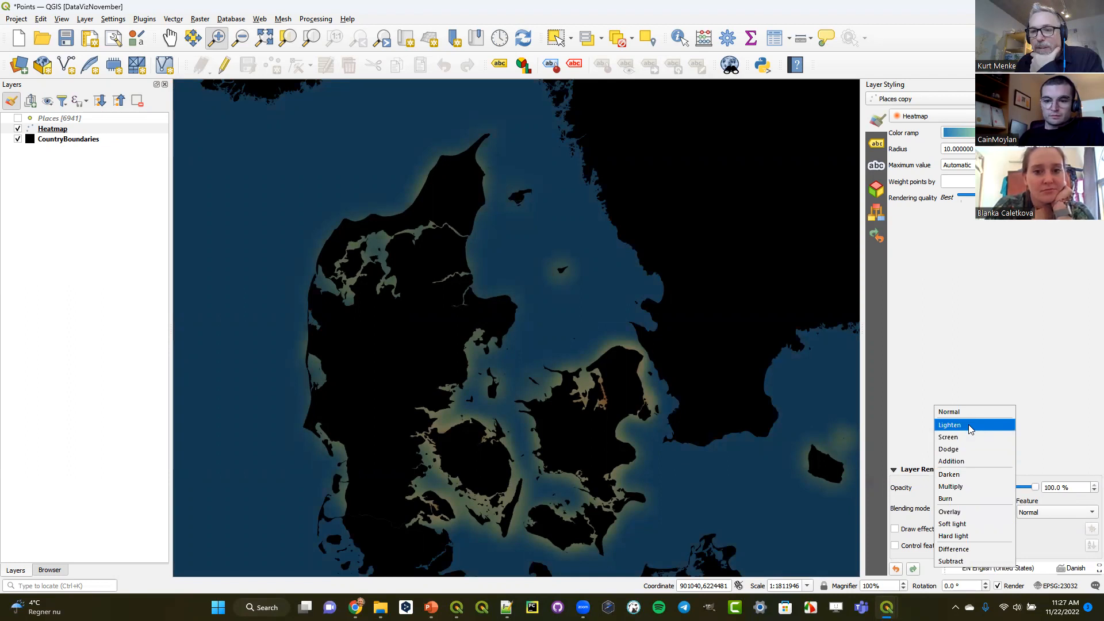
pyautogui.click(968, 424)
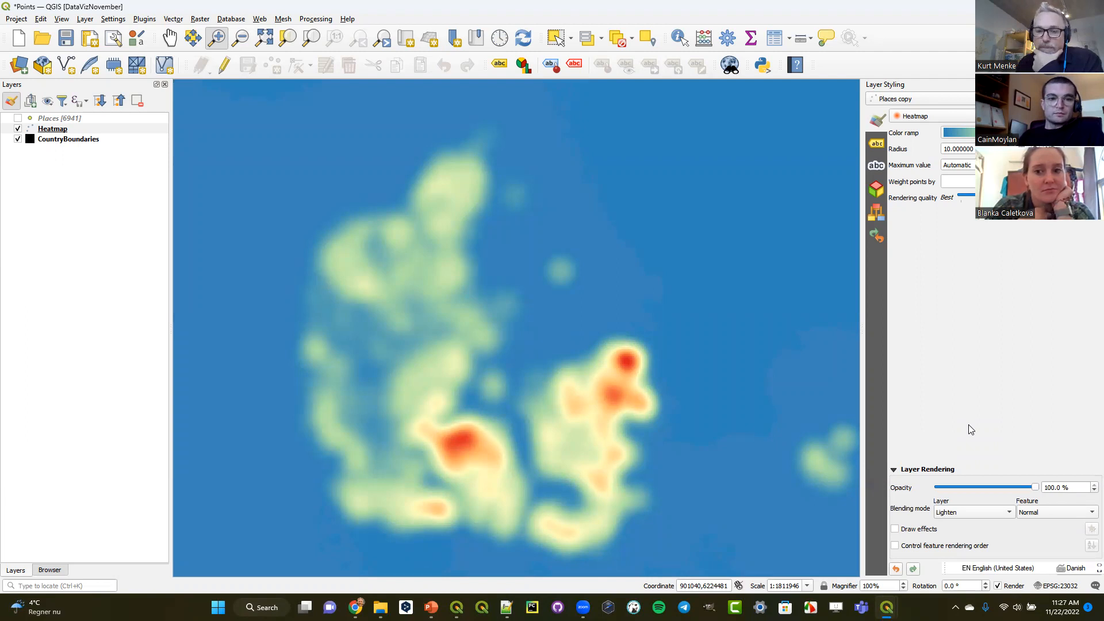
pyautogui.click(964, 513)
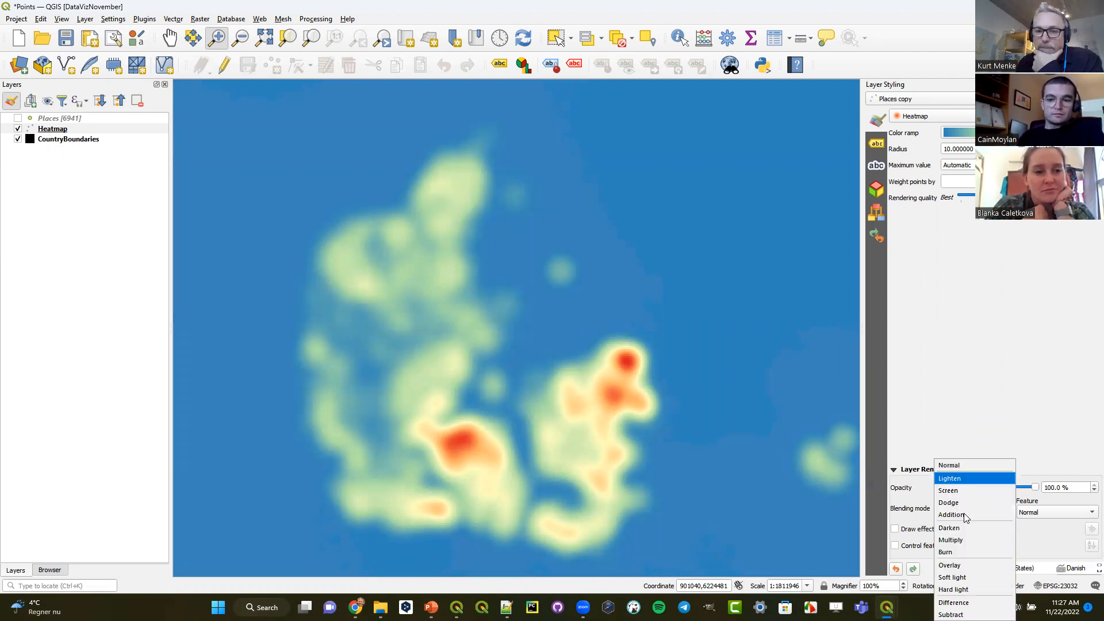
pyautogui.click(954, 590)
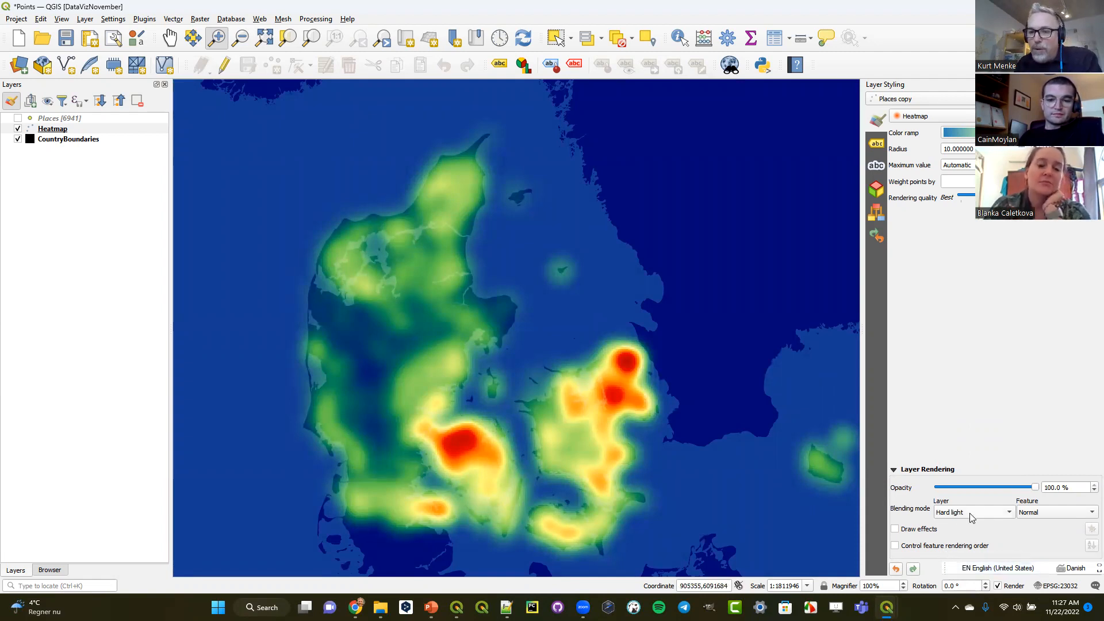
# - Set the heatmap's layer blending mode to Normal and its opacity to about 58.6 %
pyautogui.click(994, 513)
pyautogui.click(961, 387)
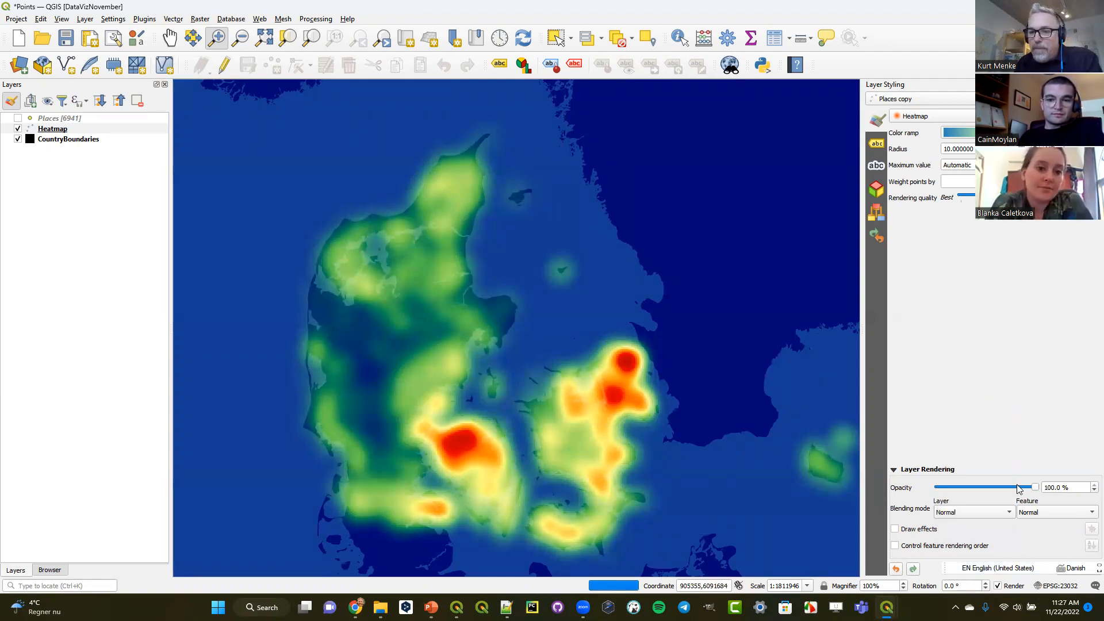
pyautogui.moveTo(1034, 488); pyautogui.dragTo(995, 486)
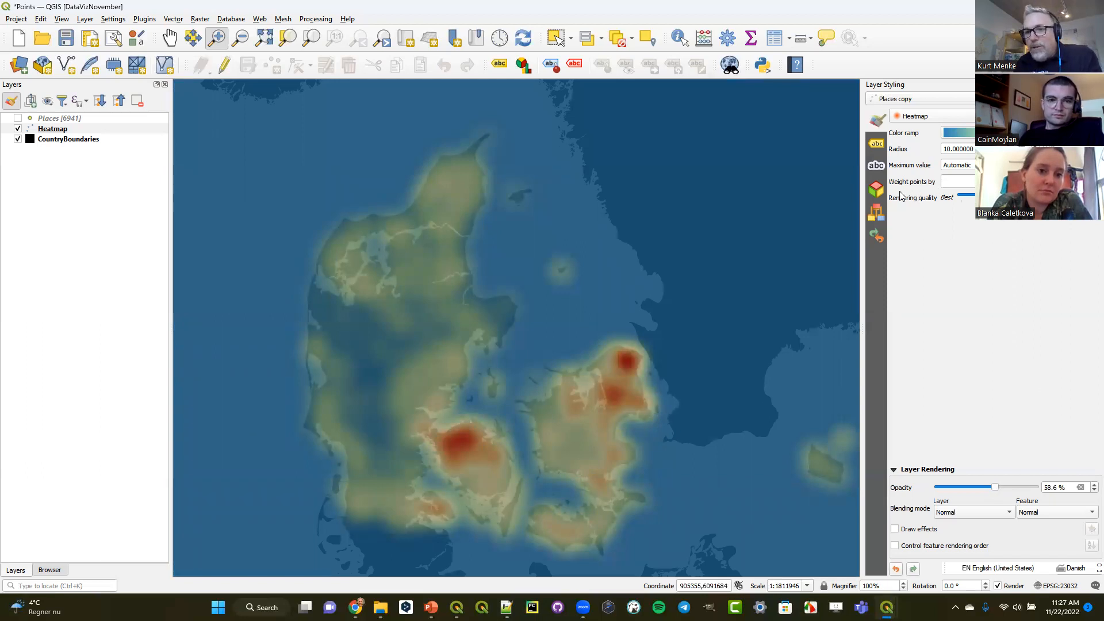
# - Weight the heatmap points by the population field and set the radius to 20
pyautogui.click(1029, 181)
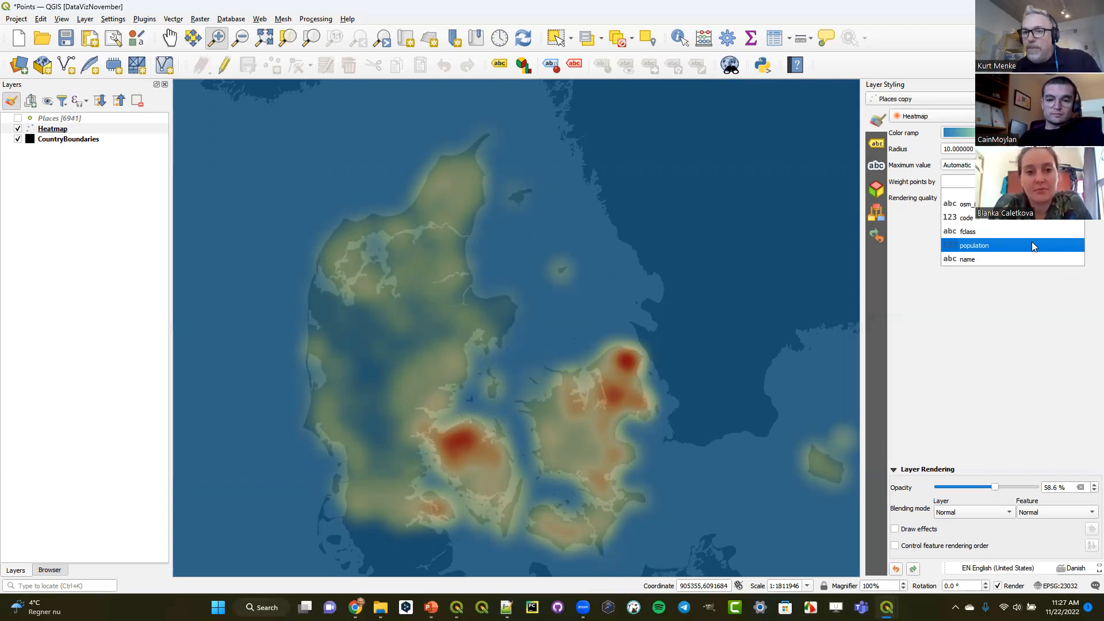
pyautogui.click(1032, 243)
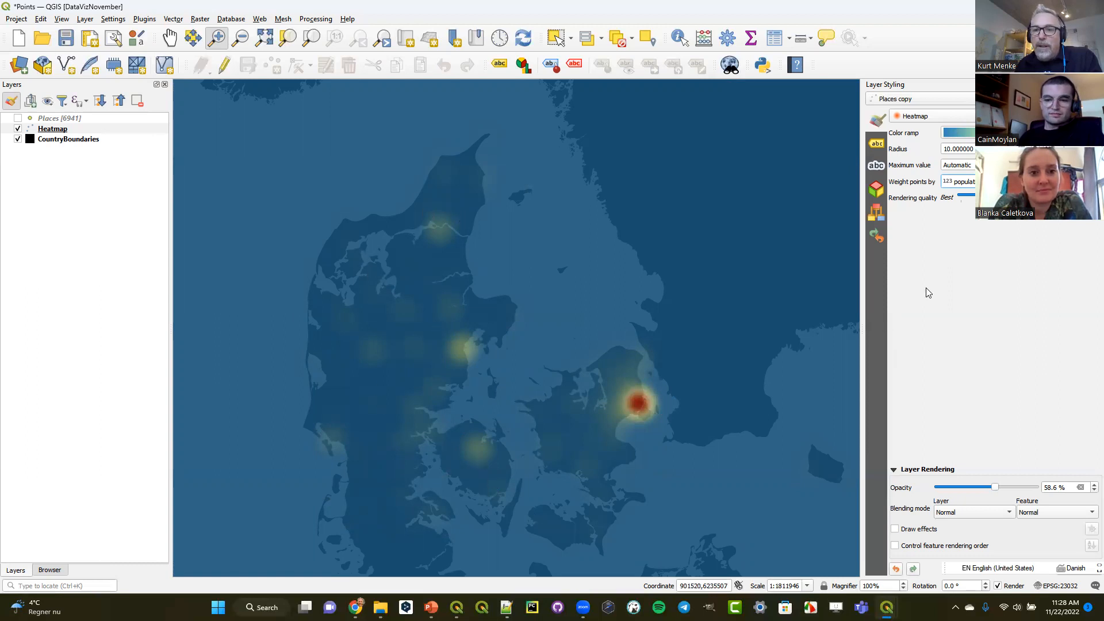
pyautogui.moveTo(947, 150); pyautogui.dragTo(937, 151)
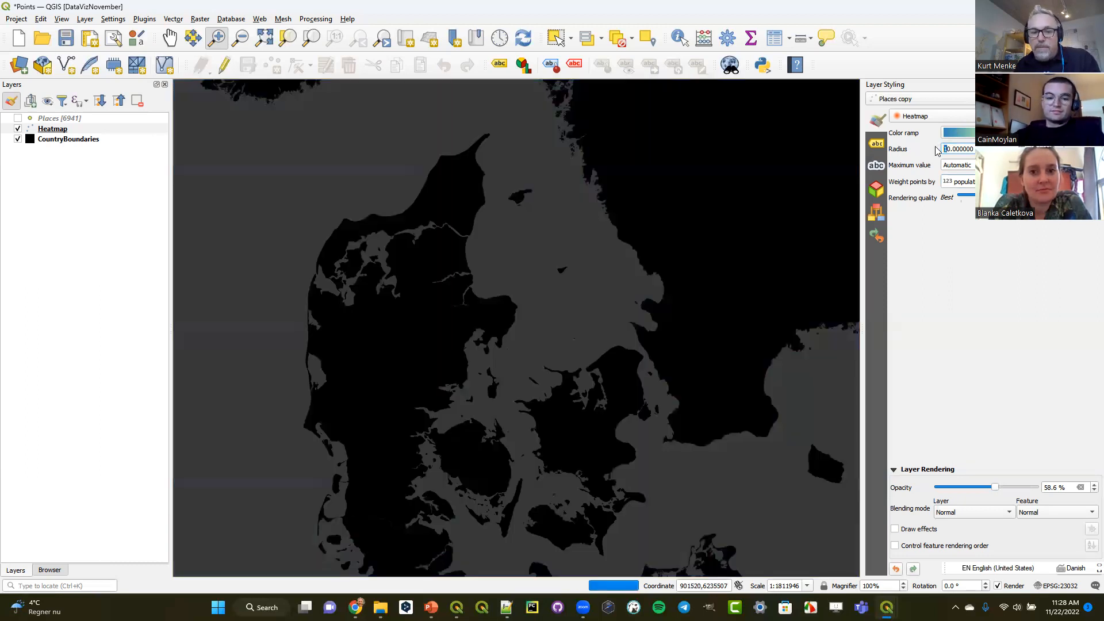
pyautogui.write('2')
pyautogui.press('Return')
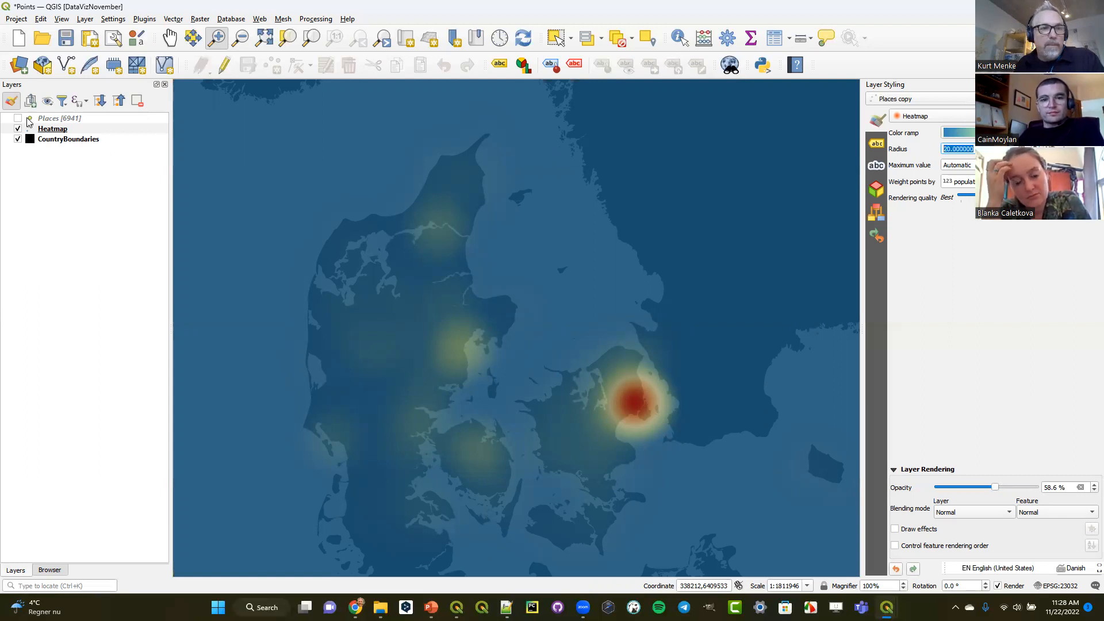
# - Hide the Heatmap layer and duplicate it
pyautogui.click(18, 128)
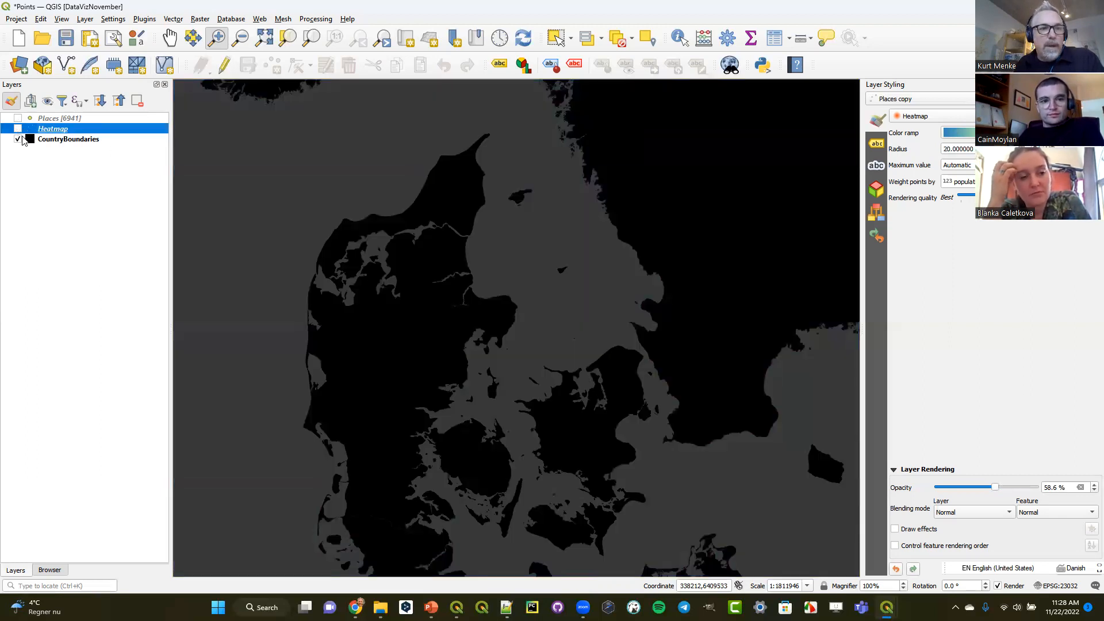
pyautogui.rightClick(49, 131)
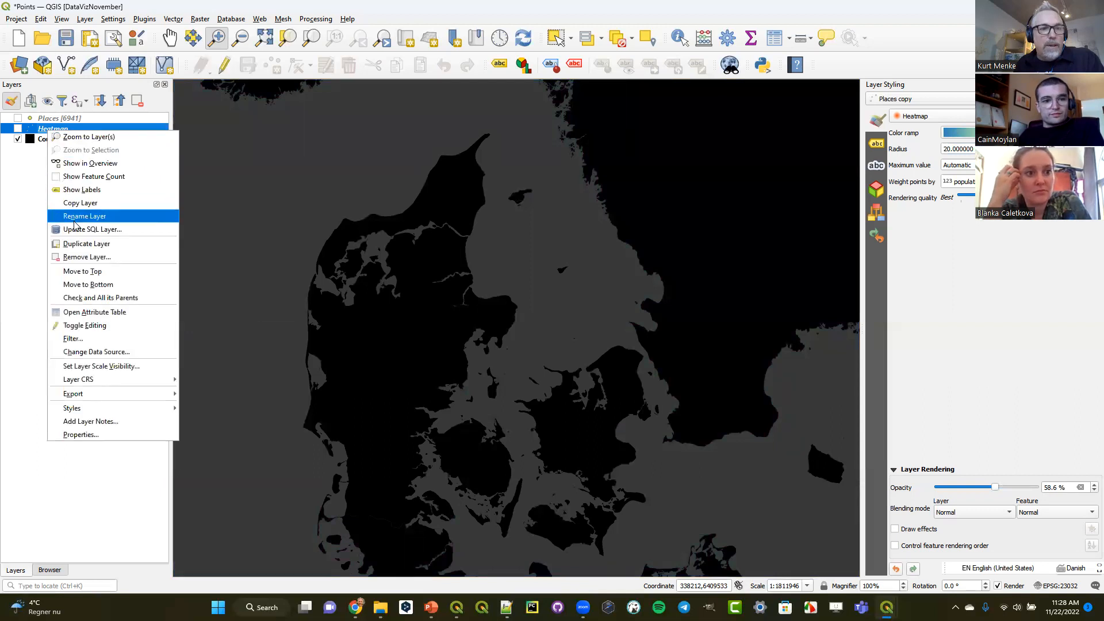
pyautogui.click(72, 243)
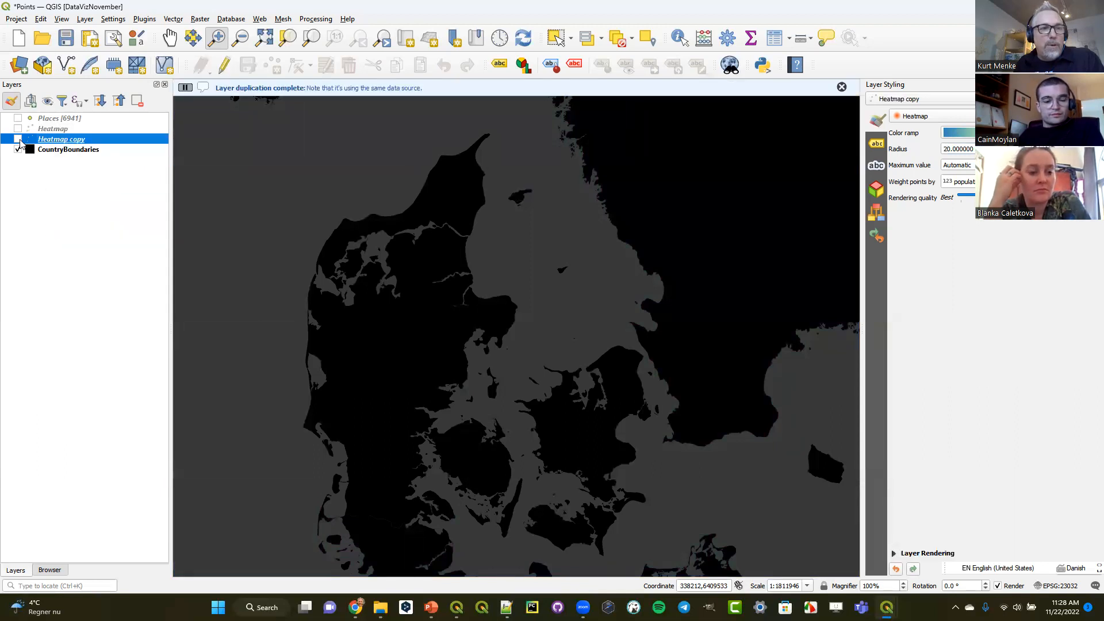
# - Rename the visible Heatmap copy layer as Discplaement
pyautogui.rightClick(49, 138)
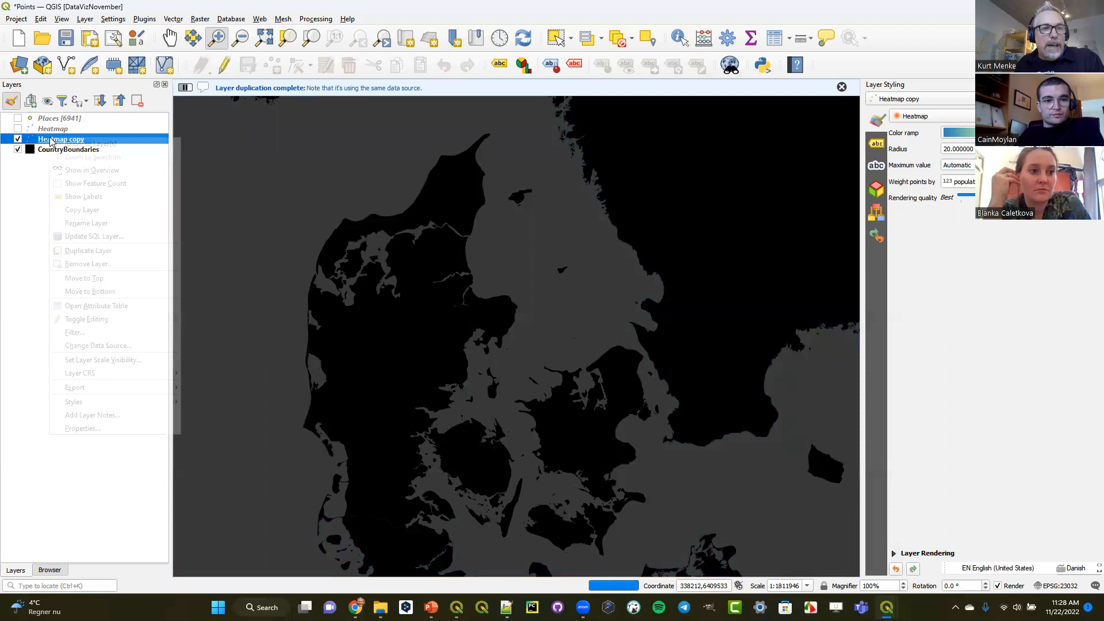
pyautogui.click(86, 223)
pyautogui.write('Discpl')
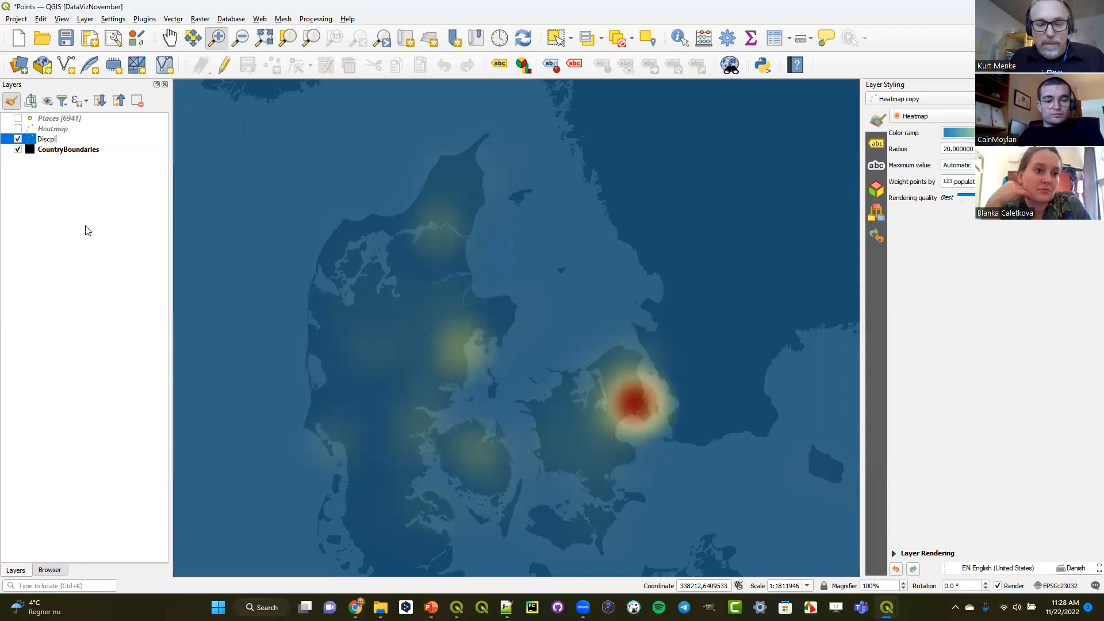
pyautogui.write('aement')
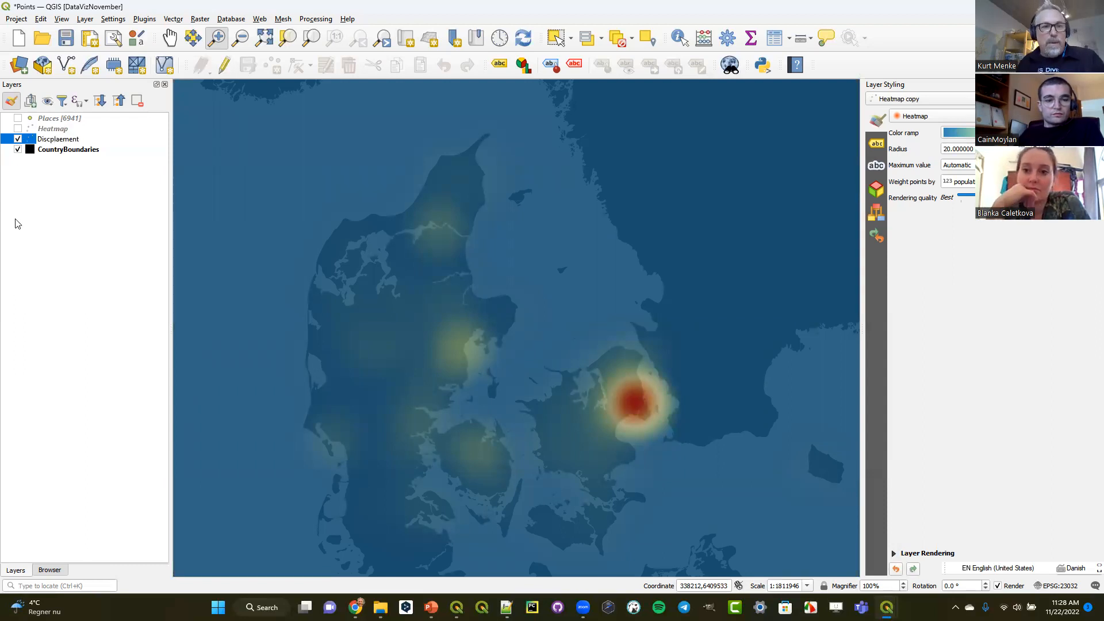
pyautogui.press('Return')
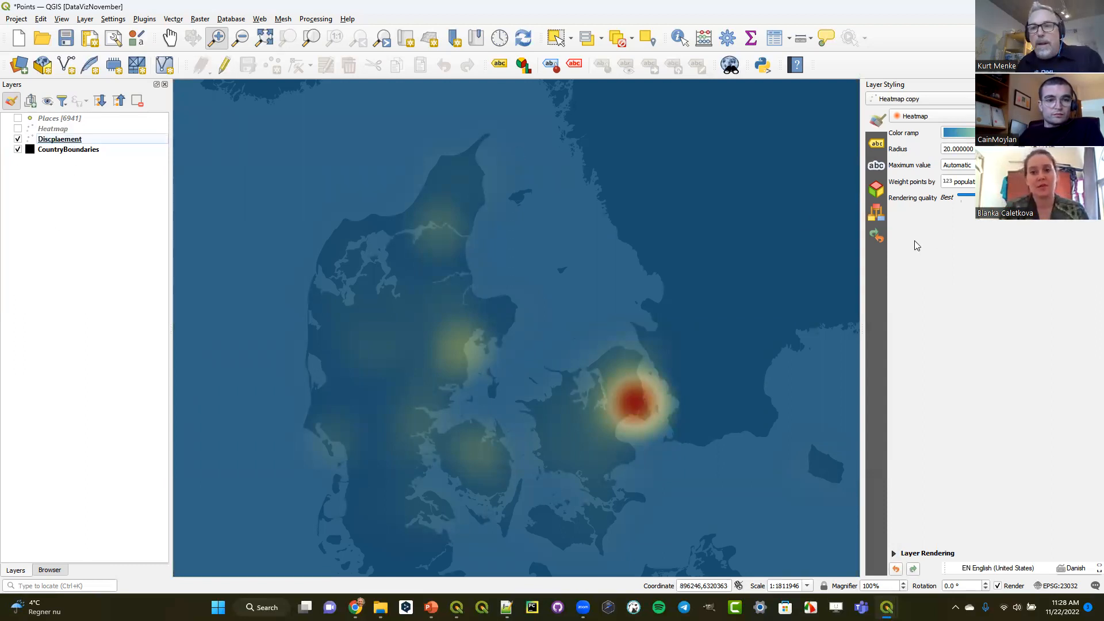
# - Style the Discplaement layer with the Point Displacement renderer and set its layer opacity to 100 %
pyautogui.click(933, 118)
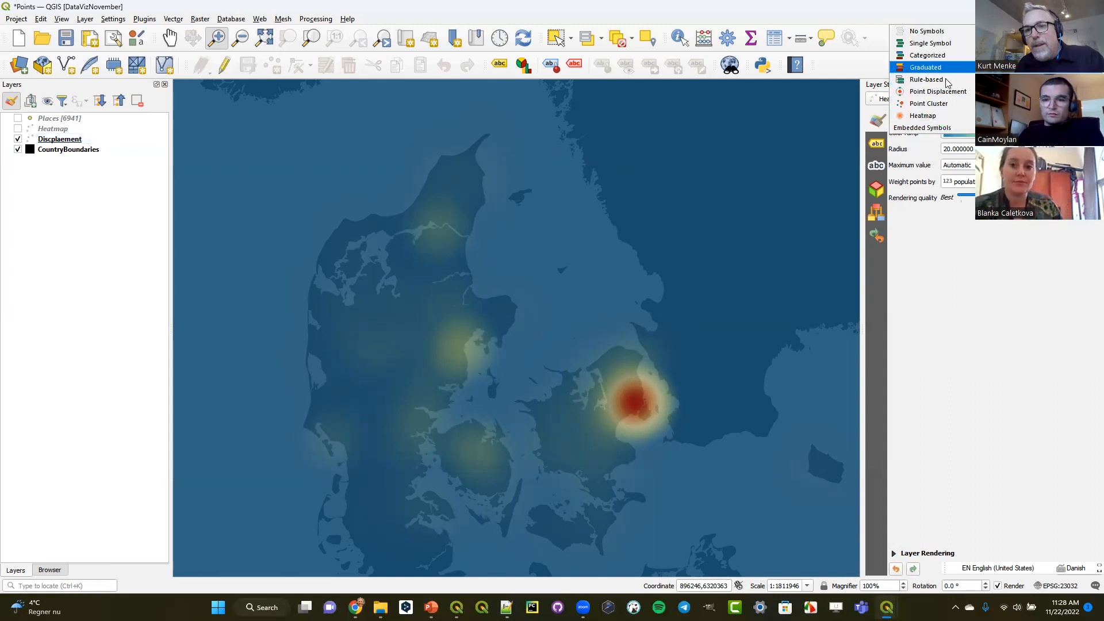
pyautogui.click(943, 92)
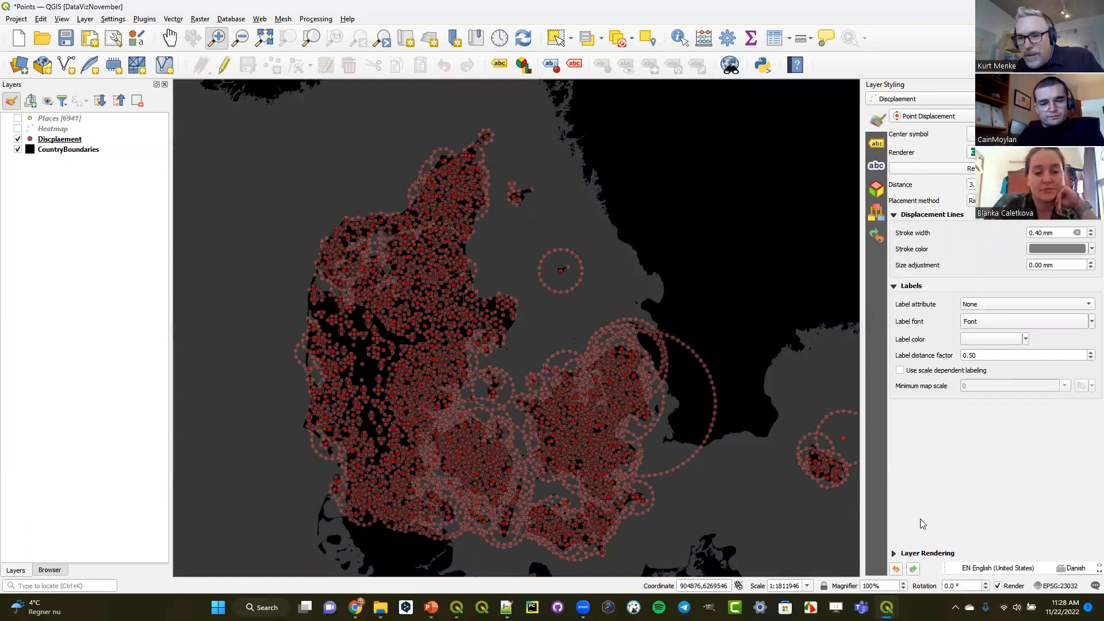
pyautogui.click(894, 553)
pyautogui.moveTo(968, 489); pyautogui.dragTo(1039, 488)
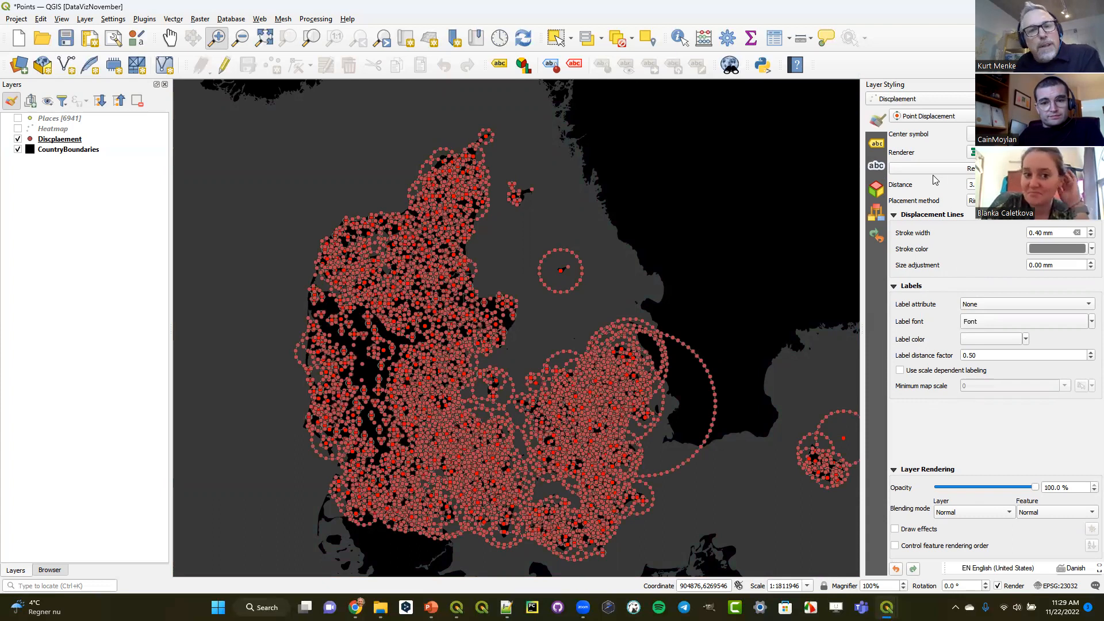
# - Widen the styling area slightly and try the Concentric Rings and Grid placement methods for the displaced points
pyautogui.moveTo(862, 214); pyautogui.dragTo(847, 214)
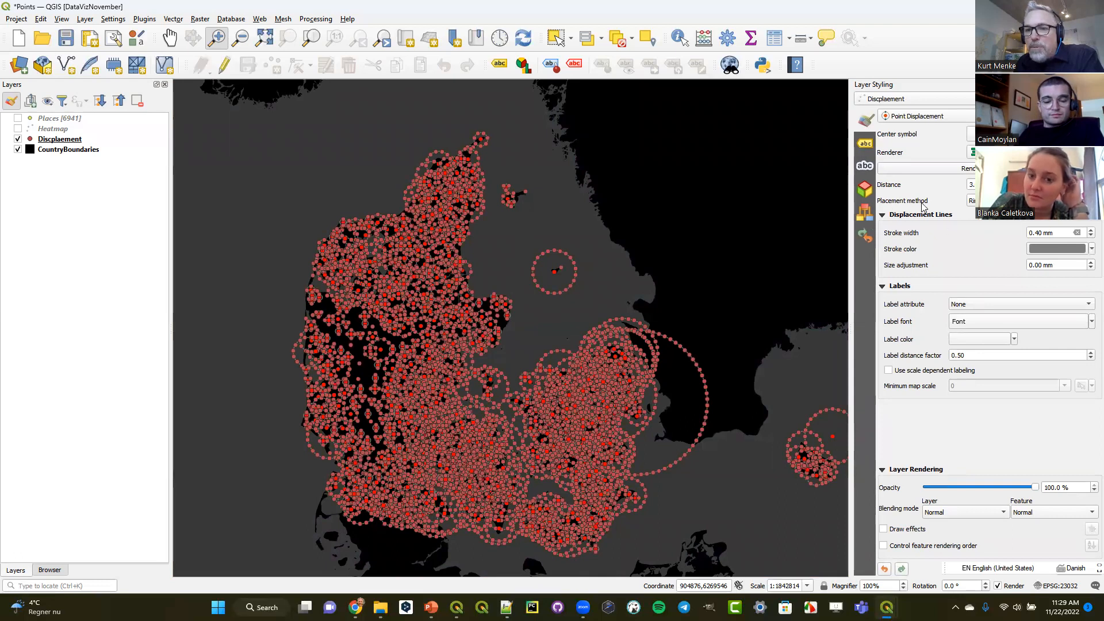
pyautogui.click(971, 200)
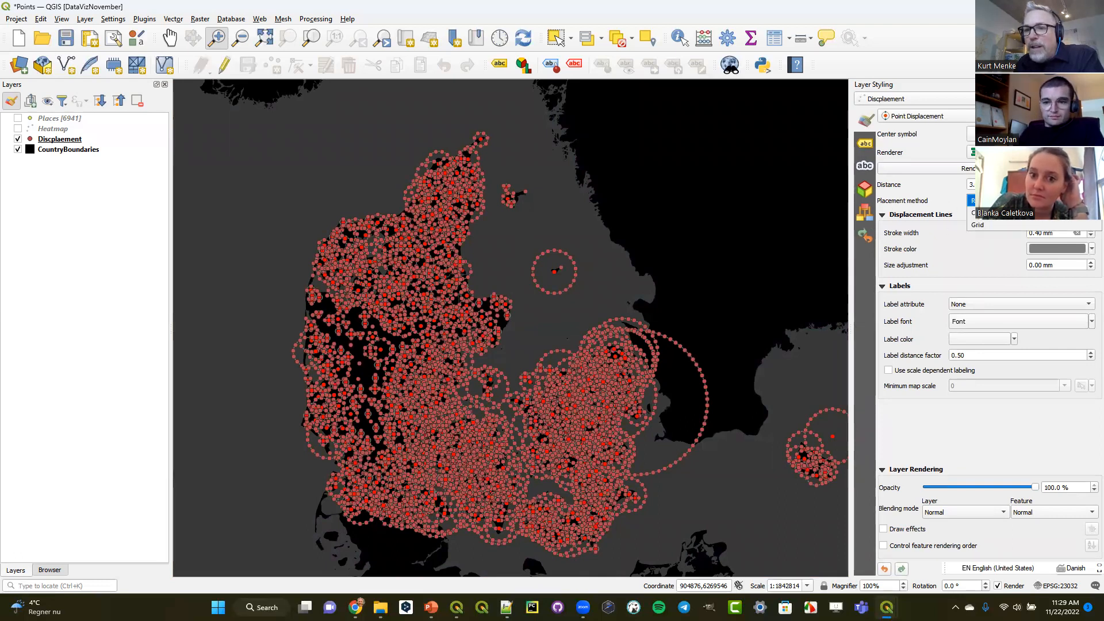
pyautogui.click(995, 215)
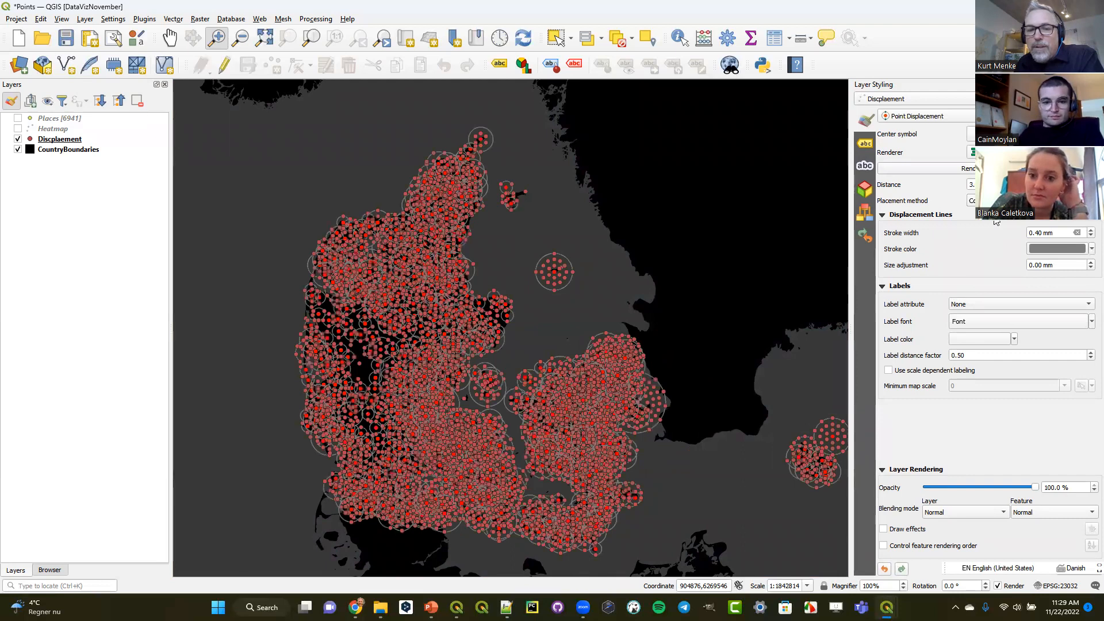
pyautogui.click(989, 201)
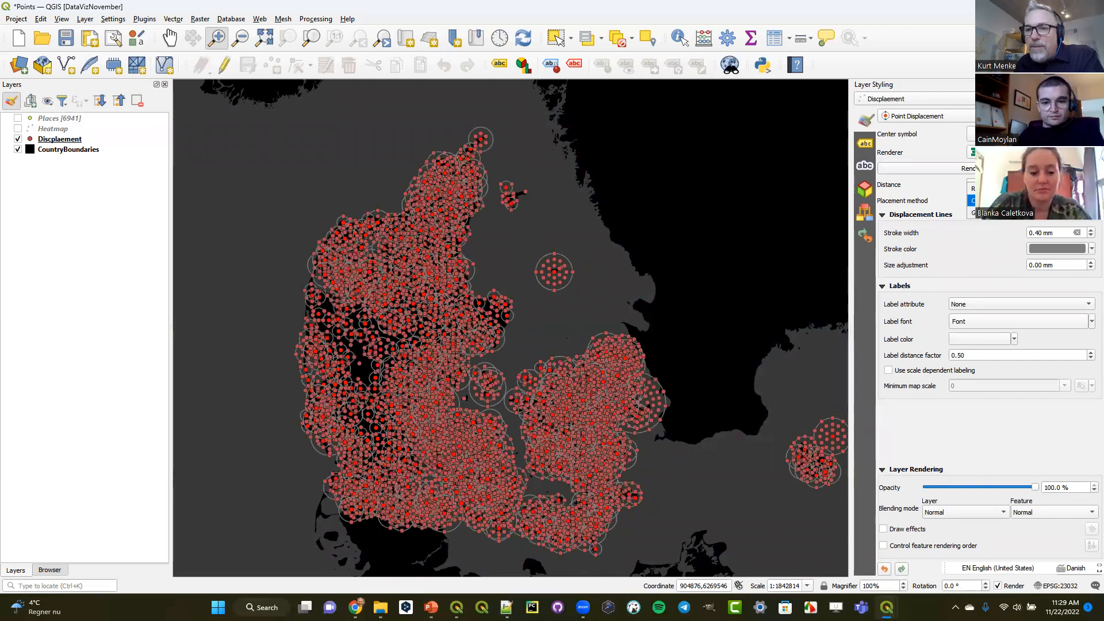
pyautogui.click(996, 216)
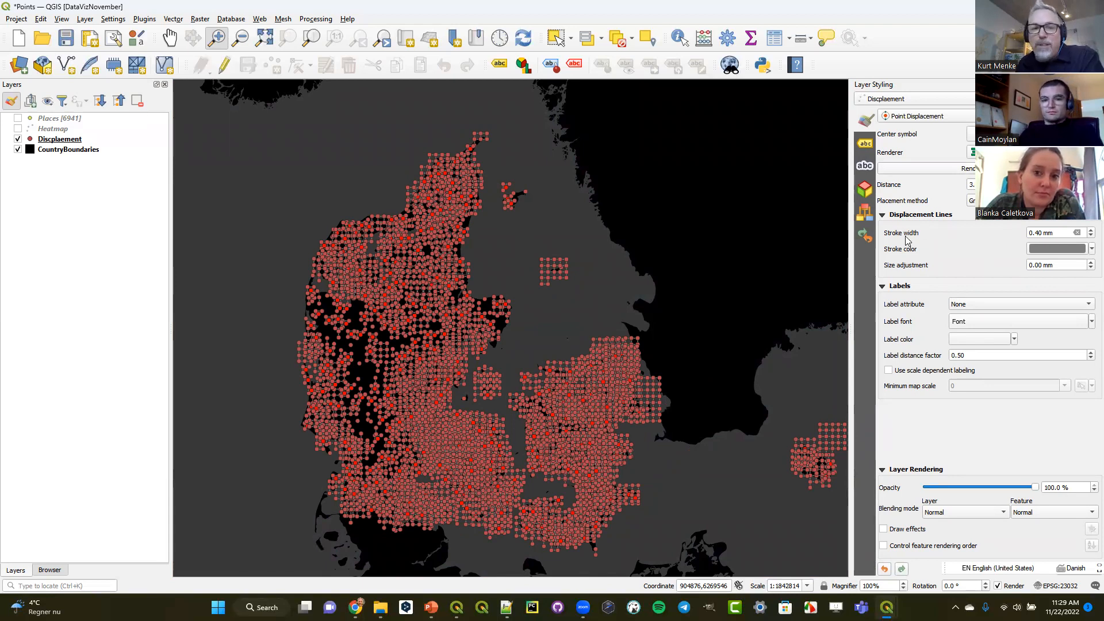
# - Set the stroke width of the displacement lines to 0.00 mm
pyautogui.click(1088, 237)
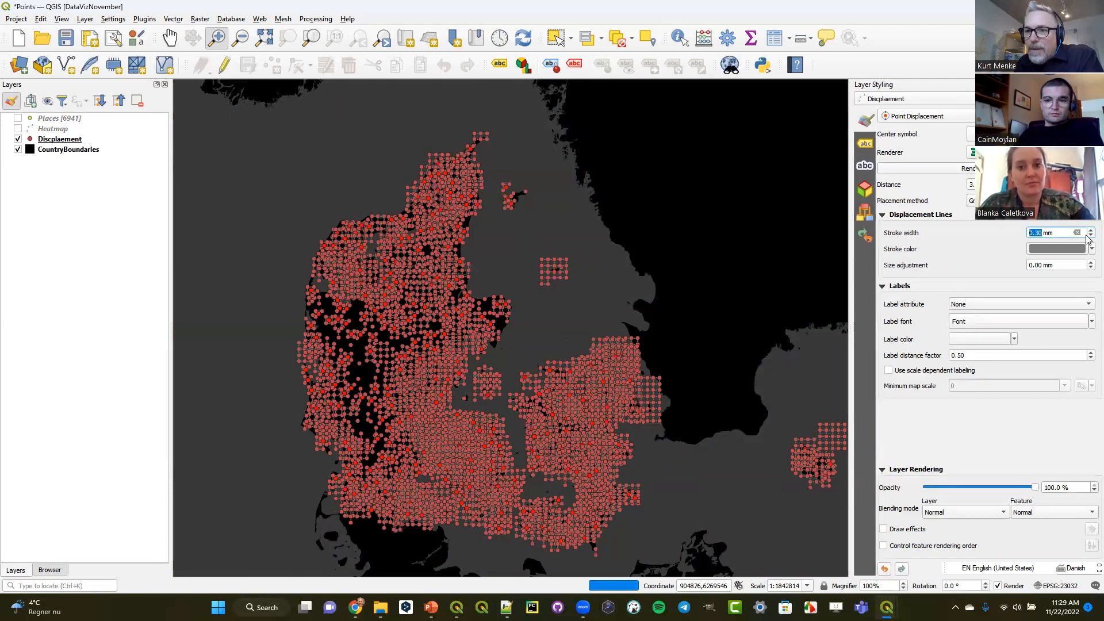
pyautogui.click(968, 255)
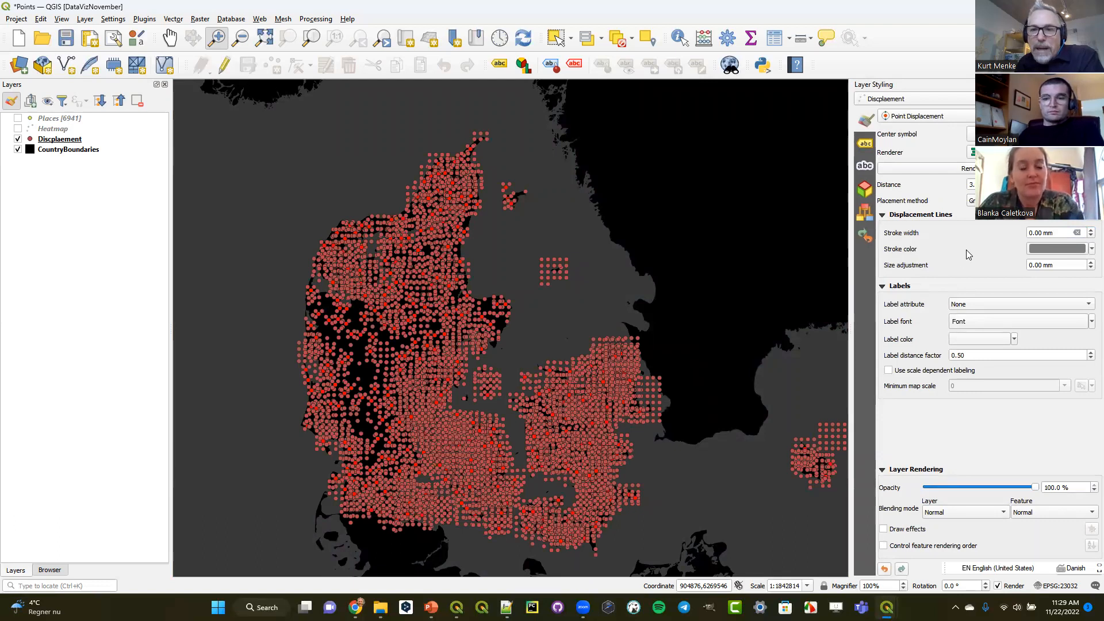
# - Set the placement method back to Ring and reduce the displacement distance
pyautogui.click(993, 201)
pyautogui.click(993, 175)
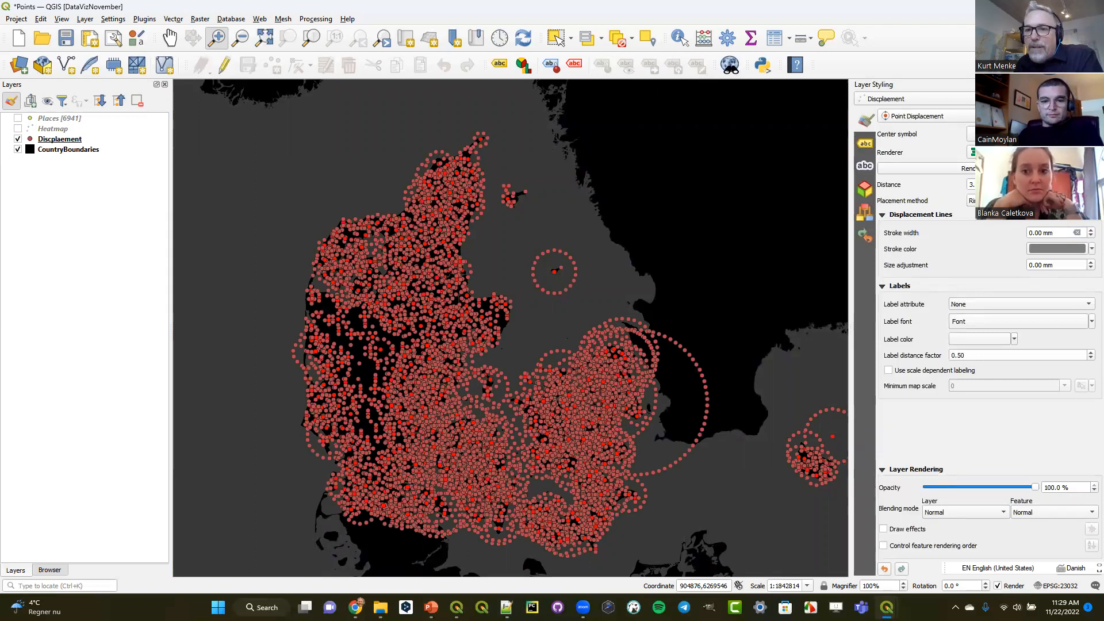
pyautogui.click(1024, 187)
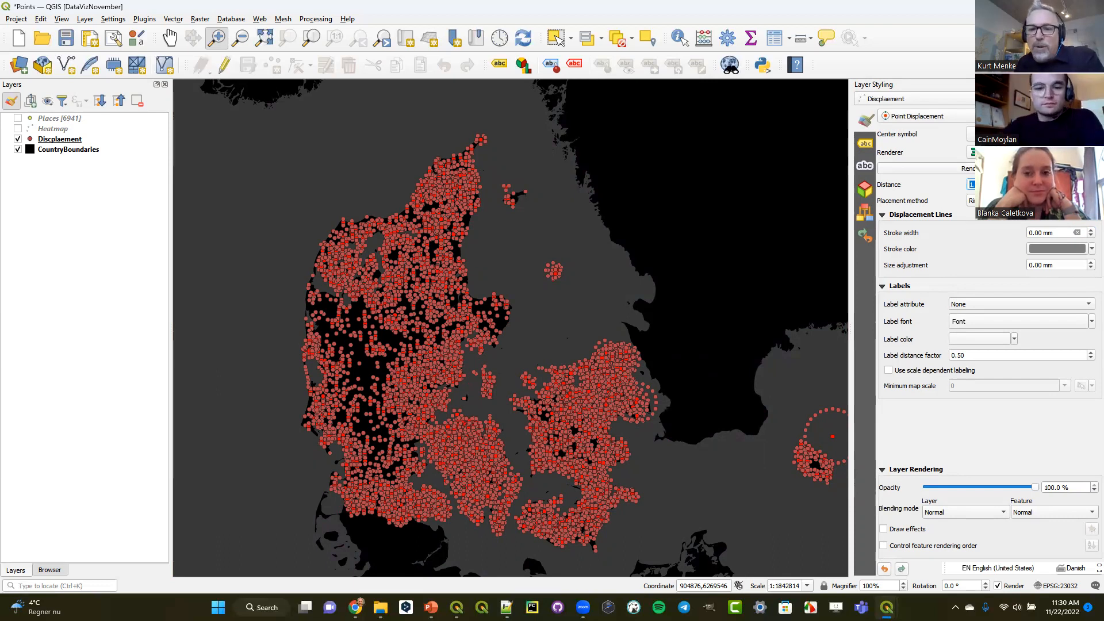
# - Change the fill color of the displaced points' simple marker to bright green in the renderer settings
pyautogui.click(935, 171)
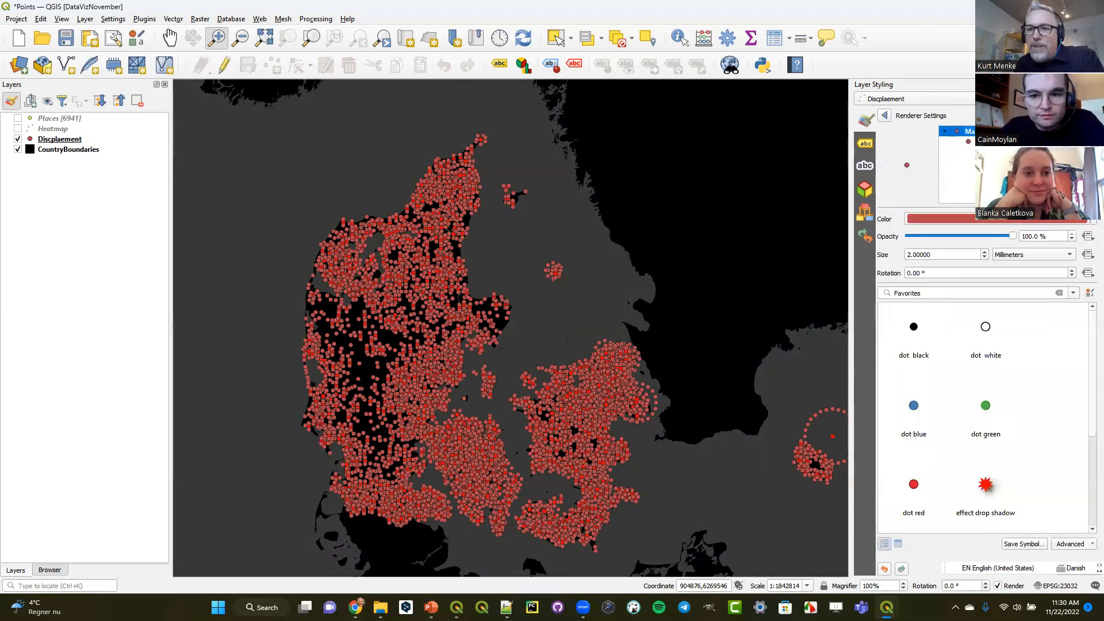
pyautogui.click(981, 141)
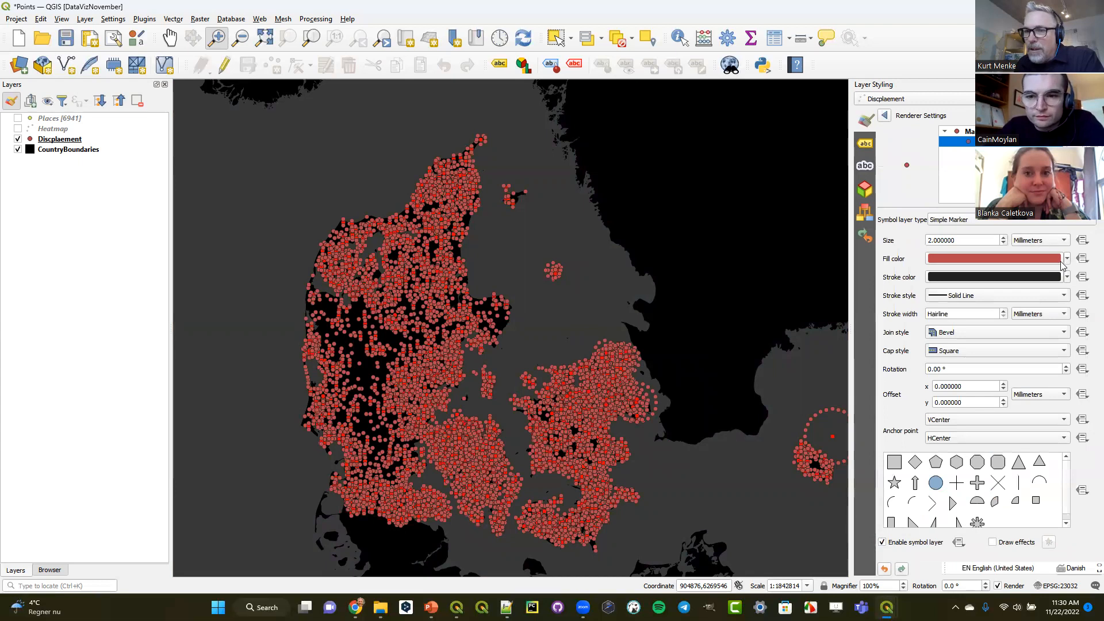
pyautogui.click(1067, 259)
pyautogui.click(944, 428)
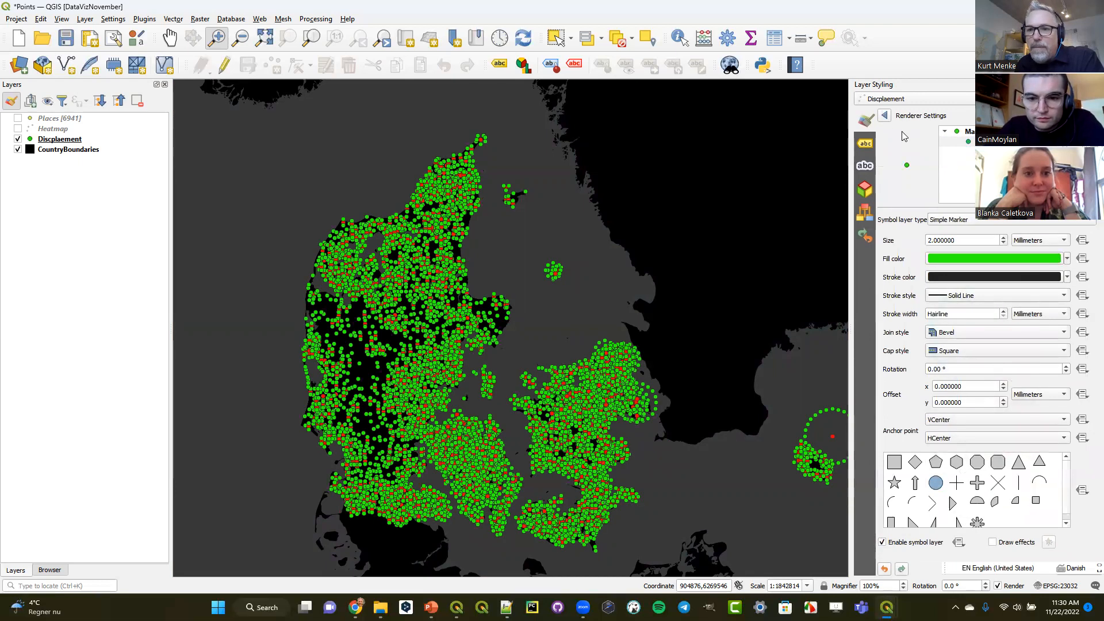
pyautogui.click(884, 116)
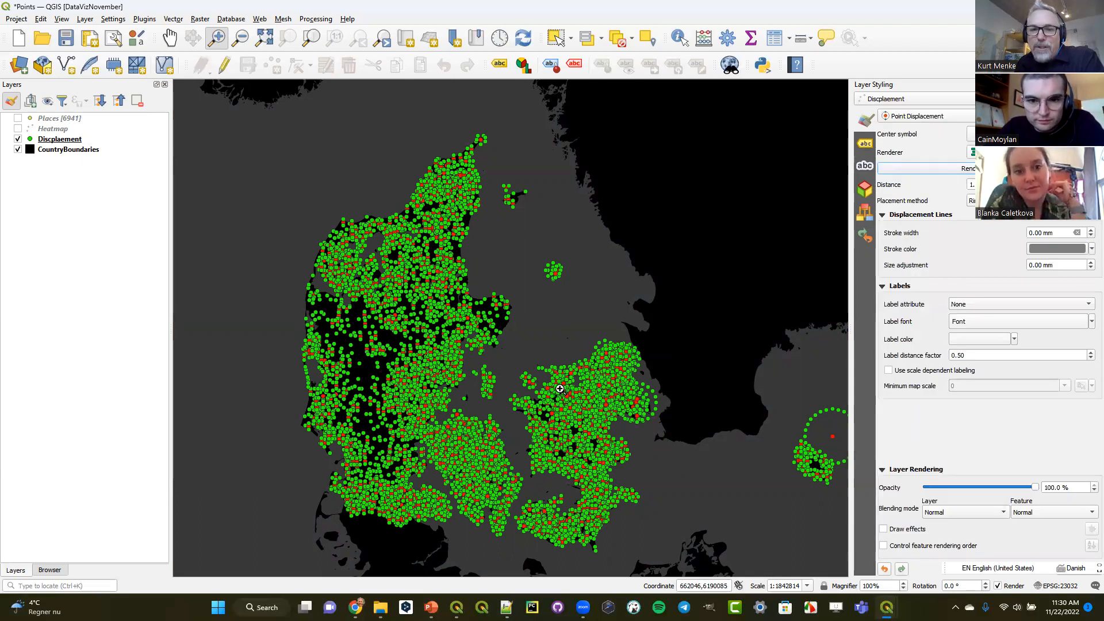
# - Increase the size of the displaced points' green simple marker in the renderer settings
pyautogui.moveTo(541, 357); pyautogui.dragTo(662, 449)
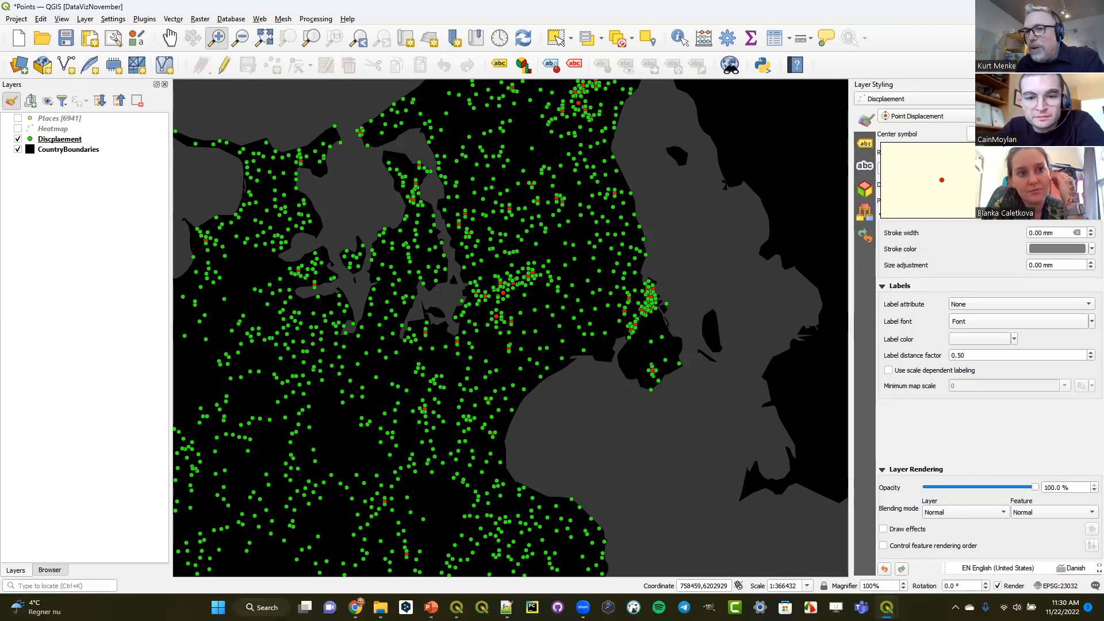
pyautogui.click(1004, 133)
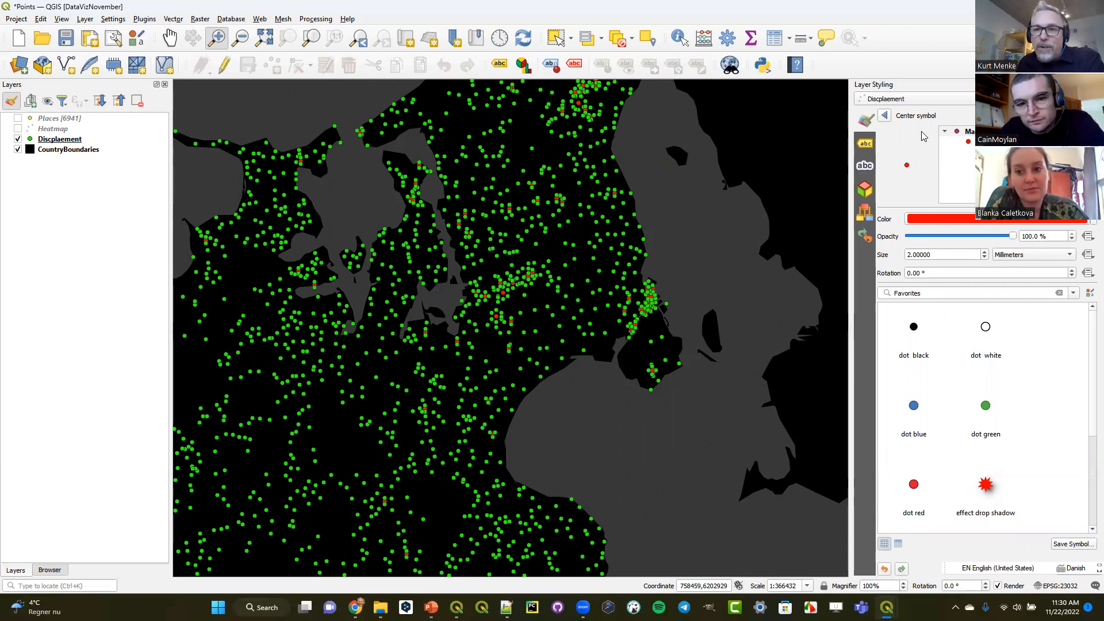
pyautogui.click(886, 115)
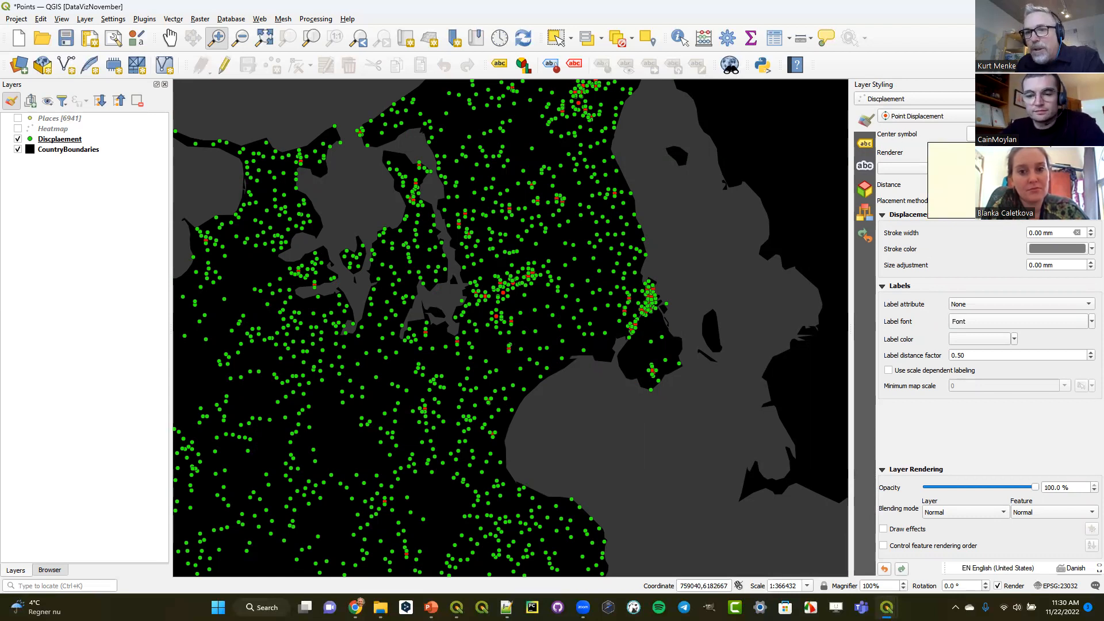
pyautogui.click(971, 168)
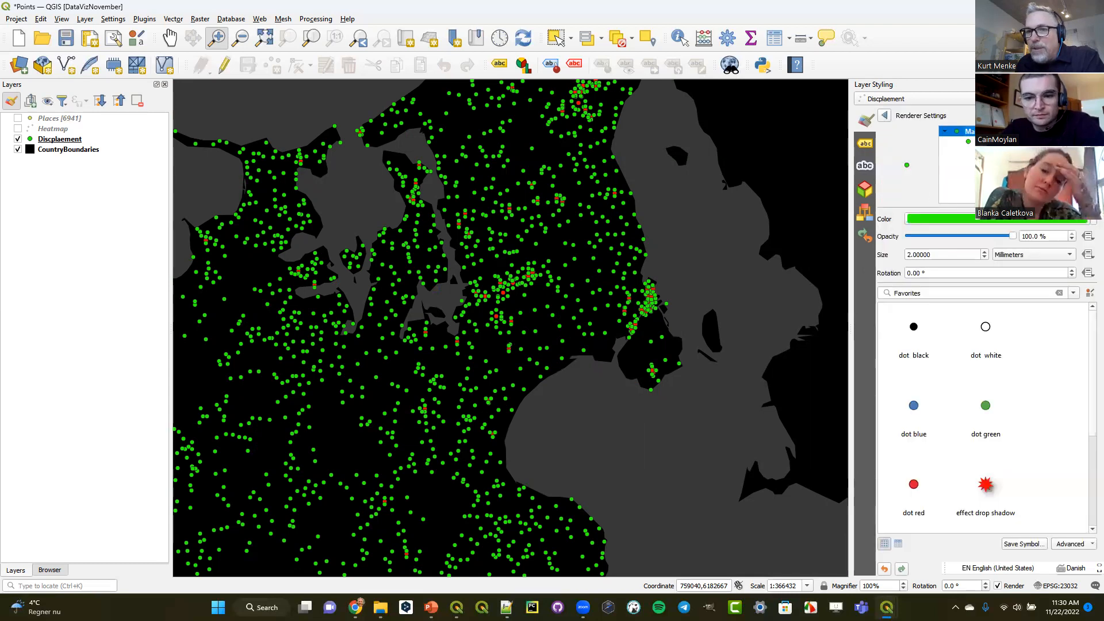
pyautogui.click(970, 141)
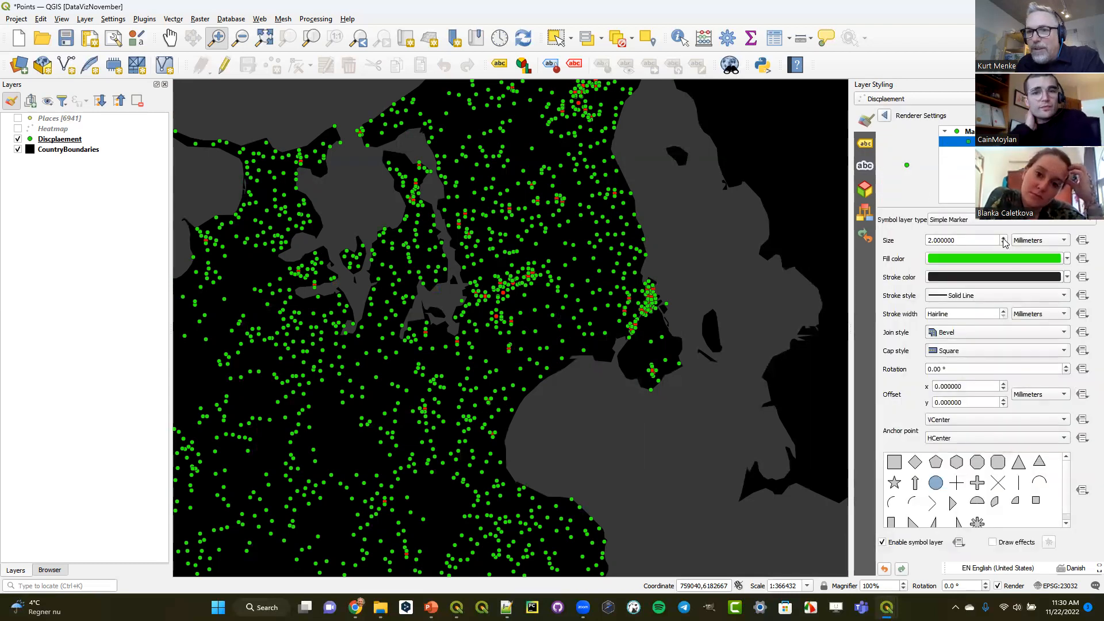
pyautogui.click(1003, 238)
pyautogui.click(1004, 238)
pyautogui.click(1003, 238)
pyautogui.click(1003, 238)
pyautogui.click(1003, 238)
pyautogui.click(1003, 238)
pyautogui.click(1004, 238)
pyautogui.click(1003, 238)
pyautogui.click(885, 116)
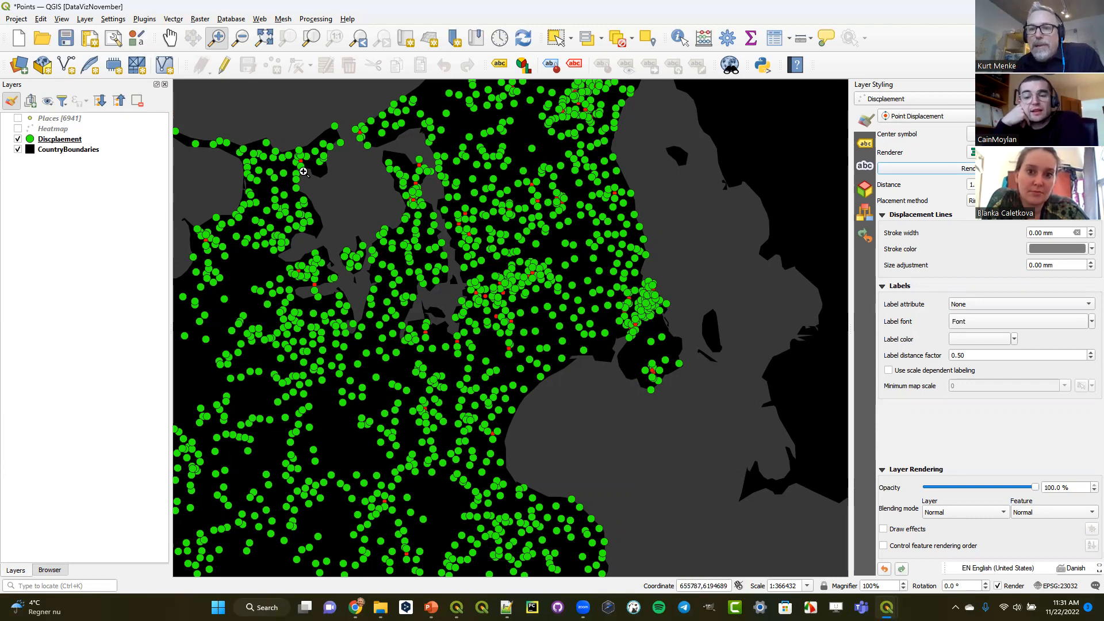
# - Try smaller and larger displacement distances for the points and return to the original distance
pyautogui.click(1026, 187)
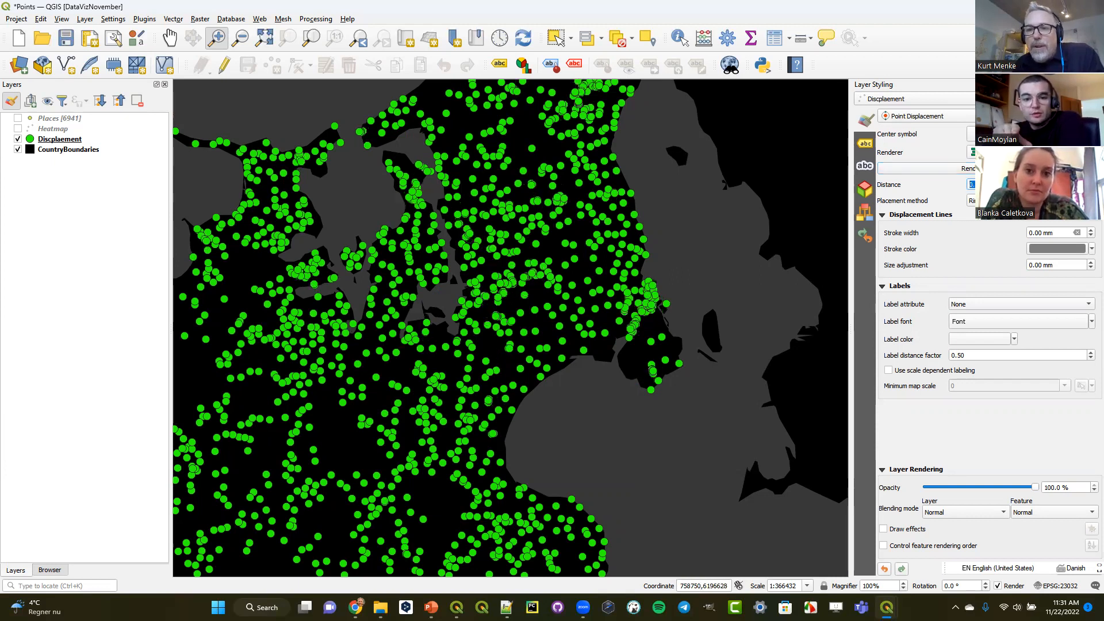
pyautogui.click(1025, 182)
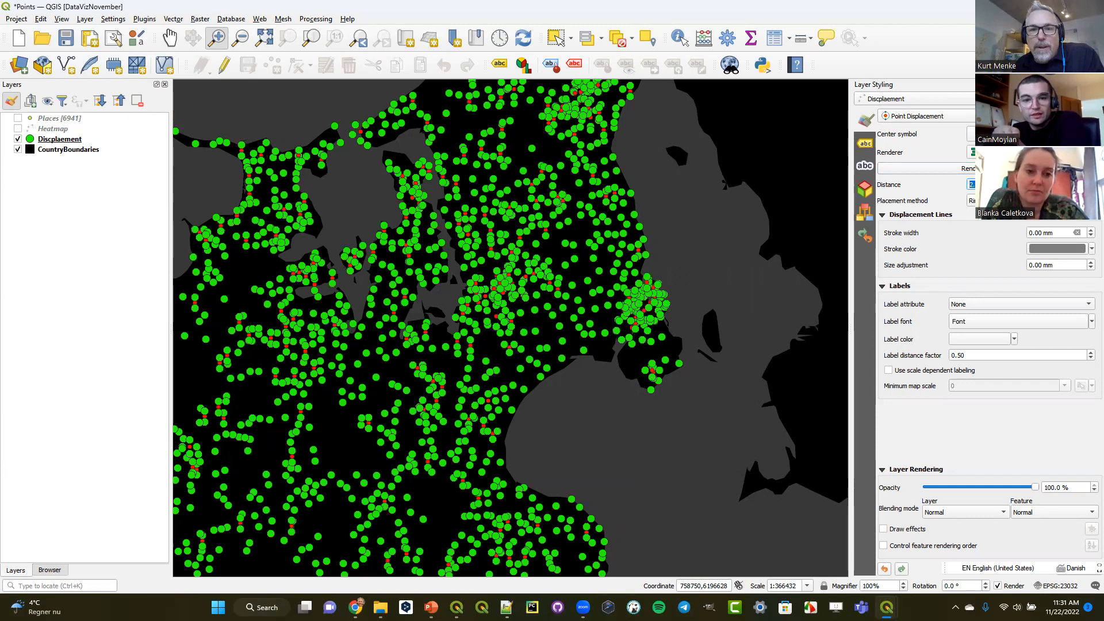
pyautogui.click(1026, 182)
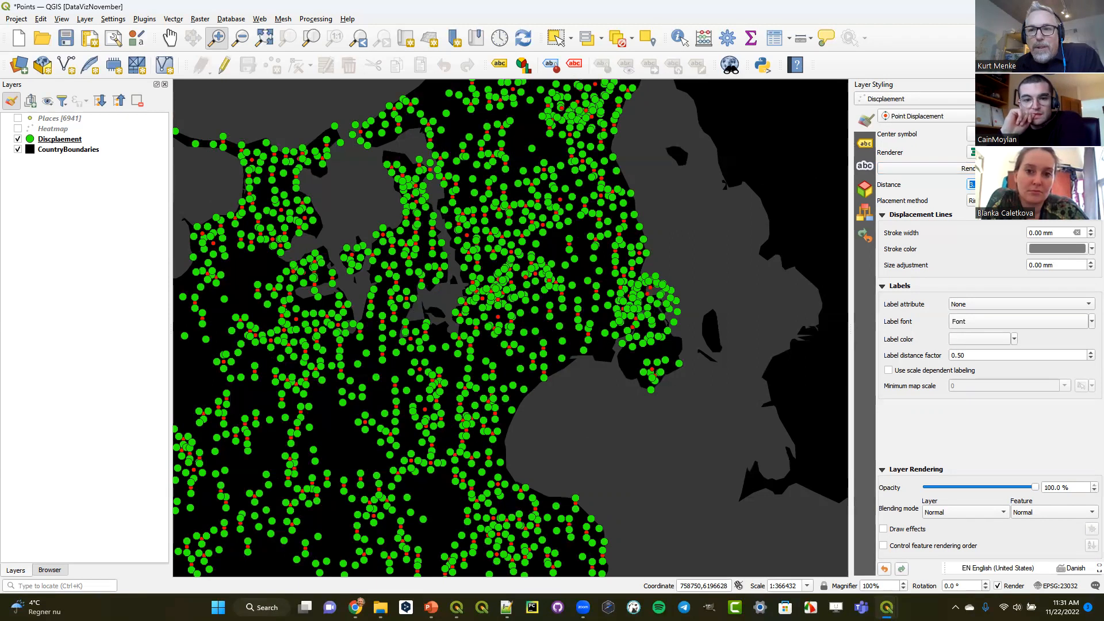
pyautogui.click(1025, 187)
pyautogui.click(1026, 187)
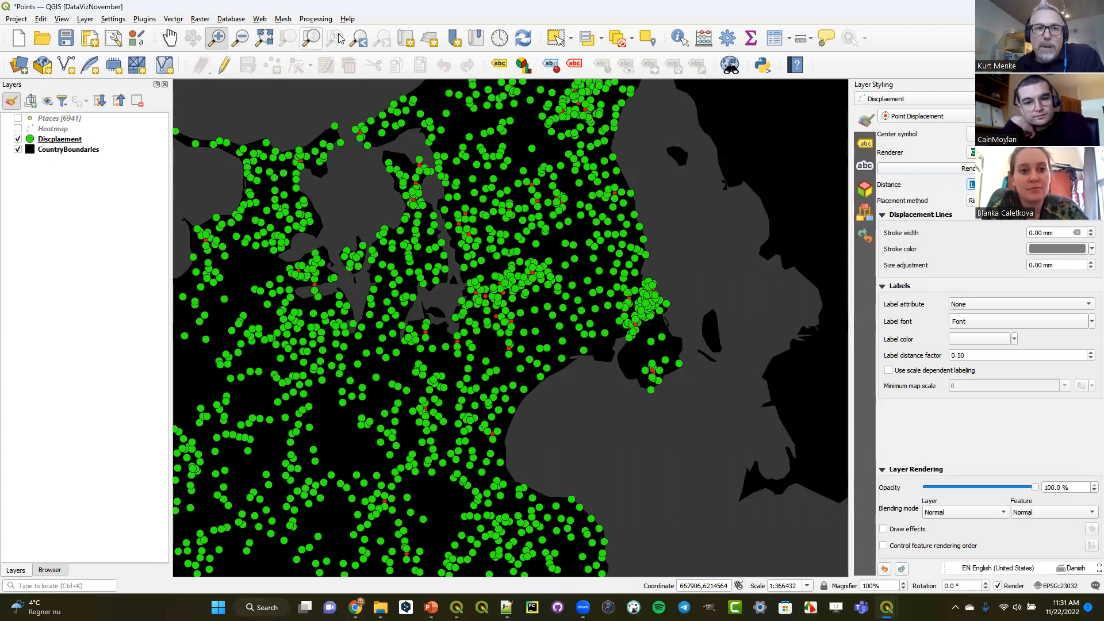
# - Try the Concentric Rings and Grid placement methods on the enlarged displaced points and restore Ring
pyautogui.click(359, 39)
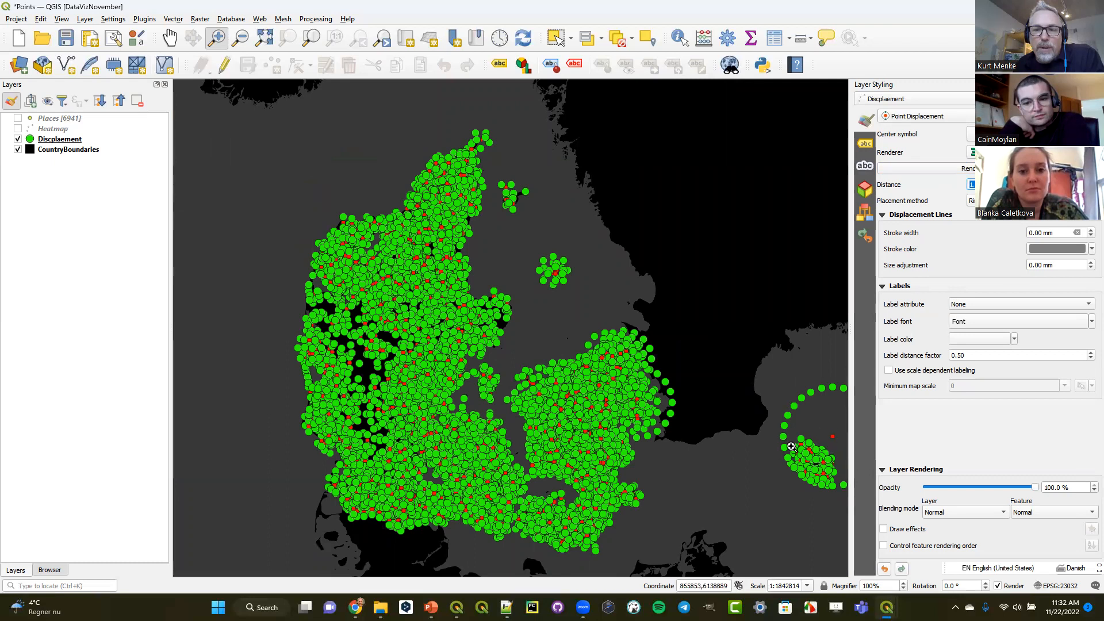
pyautogui.moveTo(535, 329); pyautogui.dragTo(706, 452)
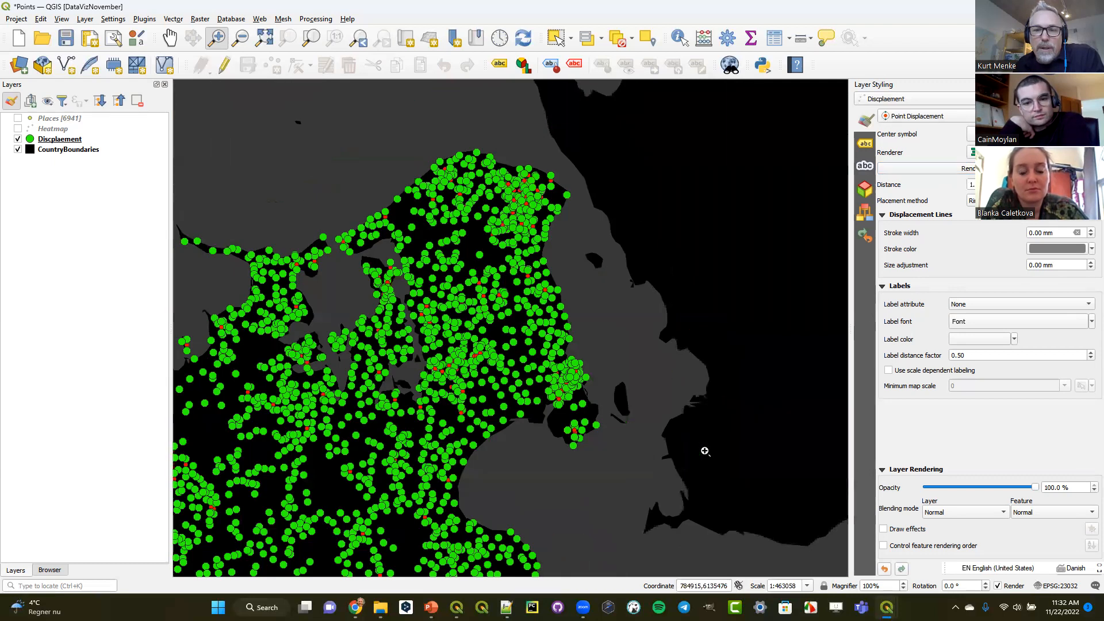
pyautogui.click(972, 200)
pyautogui.click(972, 211)
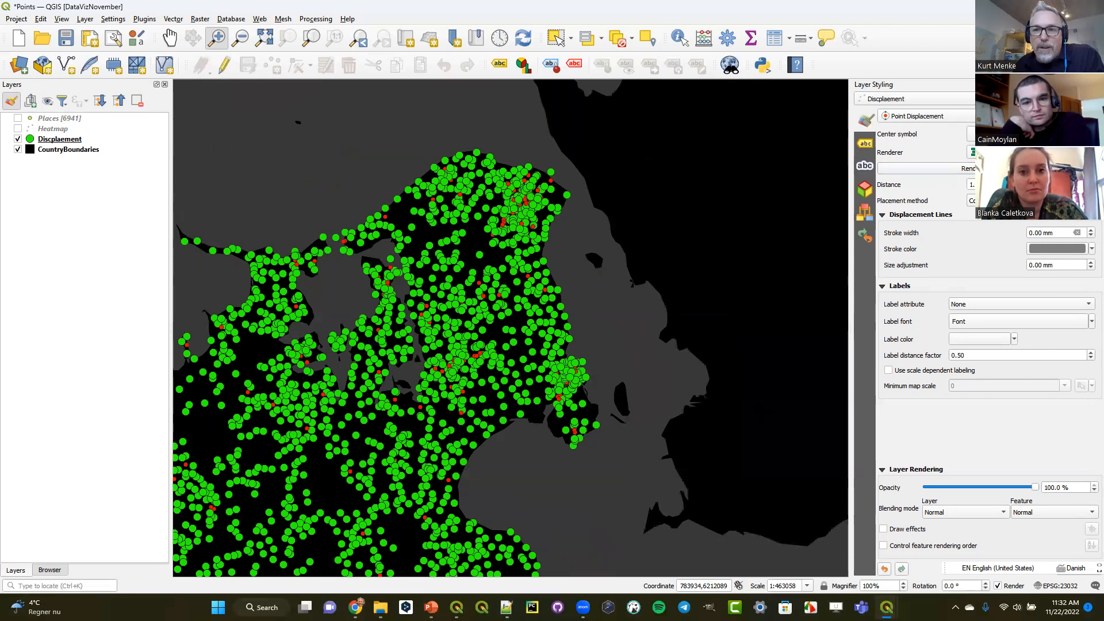
pyautogui.click(1001, 201)
pyautogui.click(1001, 213)
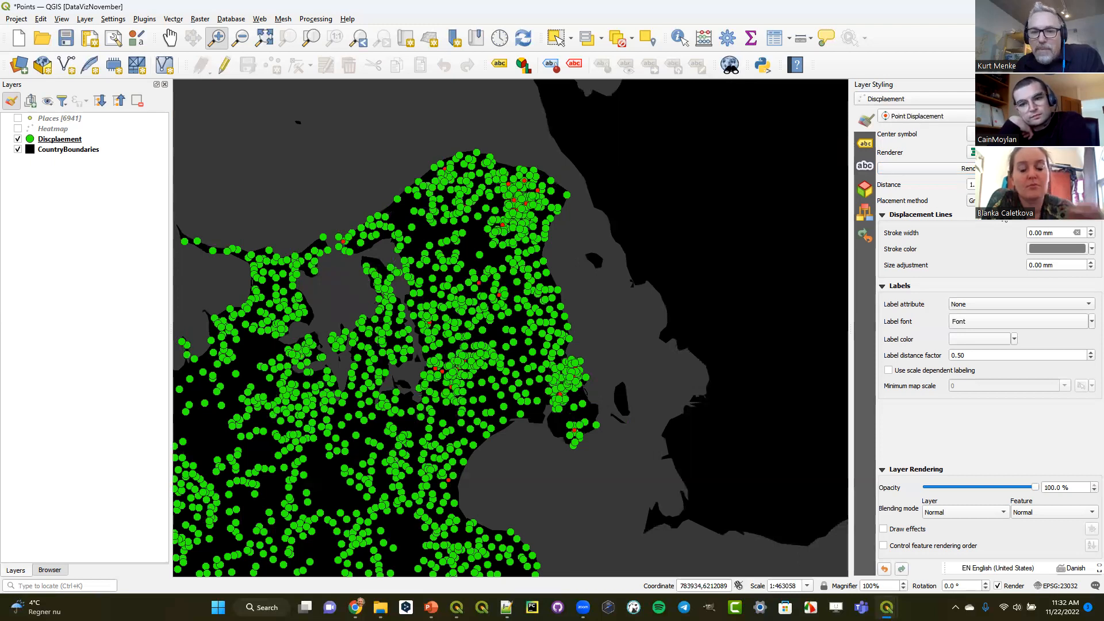
pyautogui.click(1001, 200)
pyautogui.click(1001, 177)
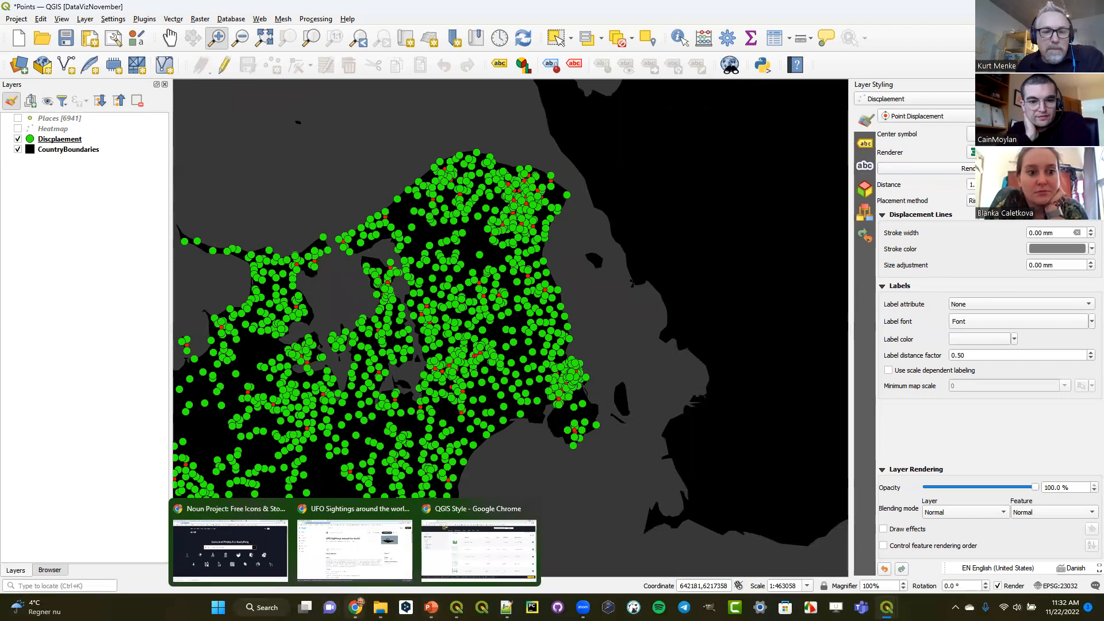
# - Show the data browser and collapse the Points folder of the Data Visualization Course
pyautogui.click(50, 571)
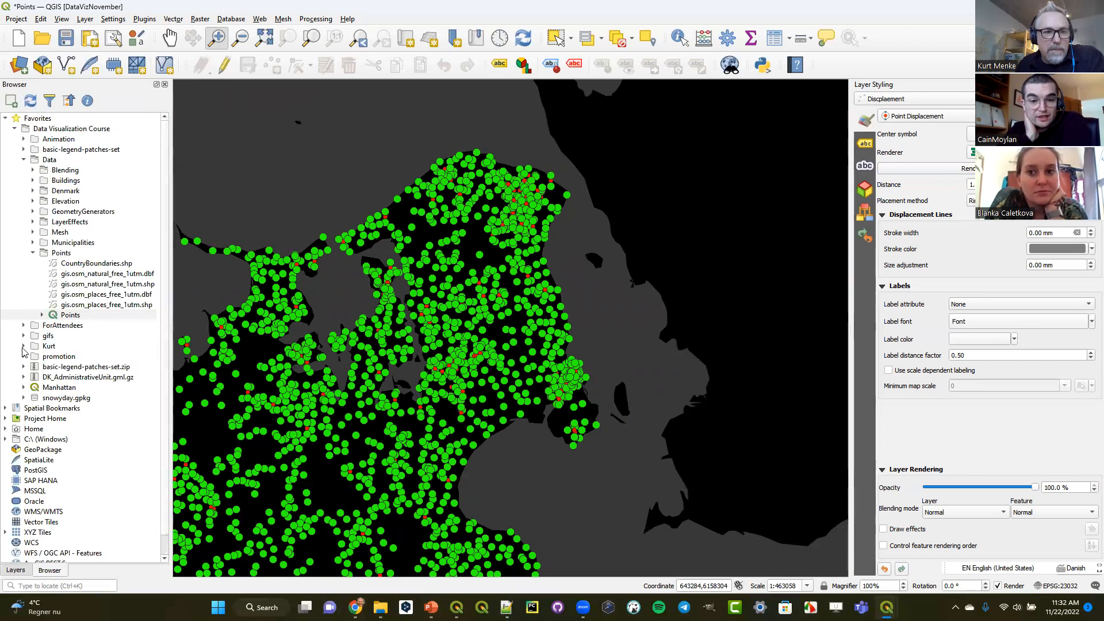
pyautogui.click(33, 253)
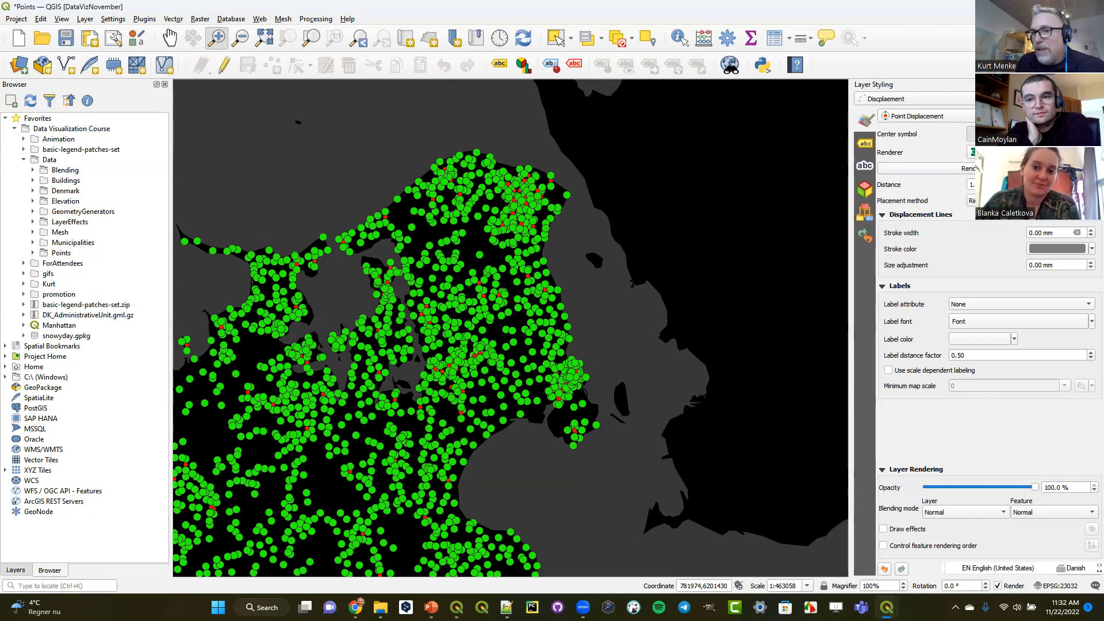
# - Reduce the displacement center symbol's red simple marker to a size of 0 mm
pyautogui.click(1028, 134)
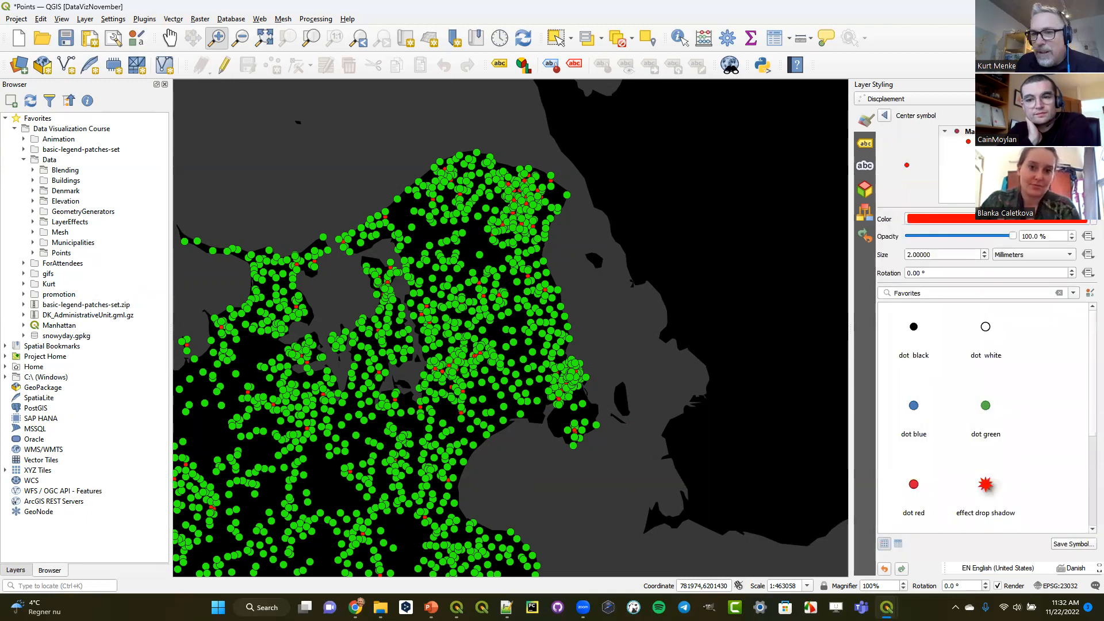
pyautogui.click(985, 258)
pyautogui.click(985, 258)
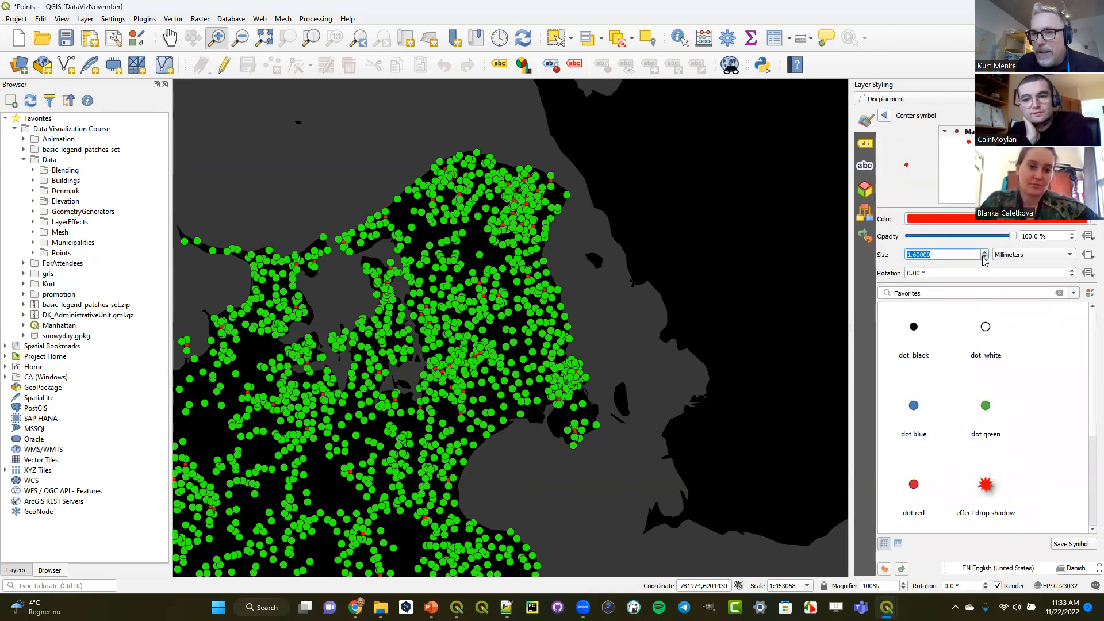
pyautogui.click(958, 140)
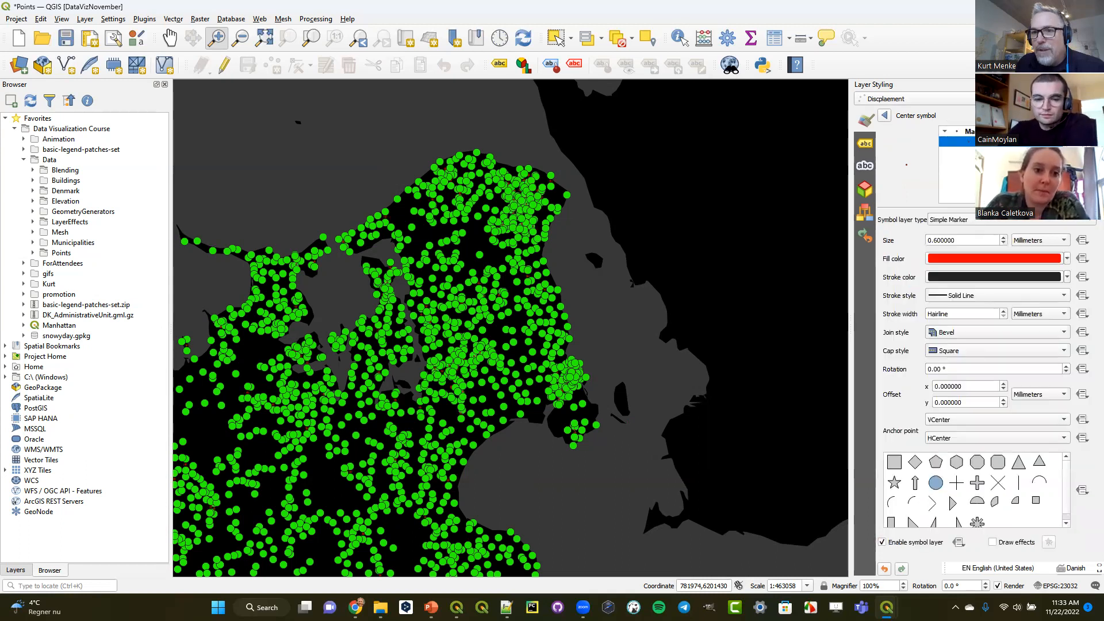
pyautogui.click(969, 131)
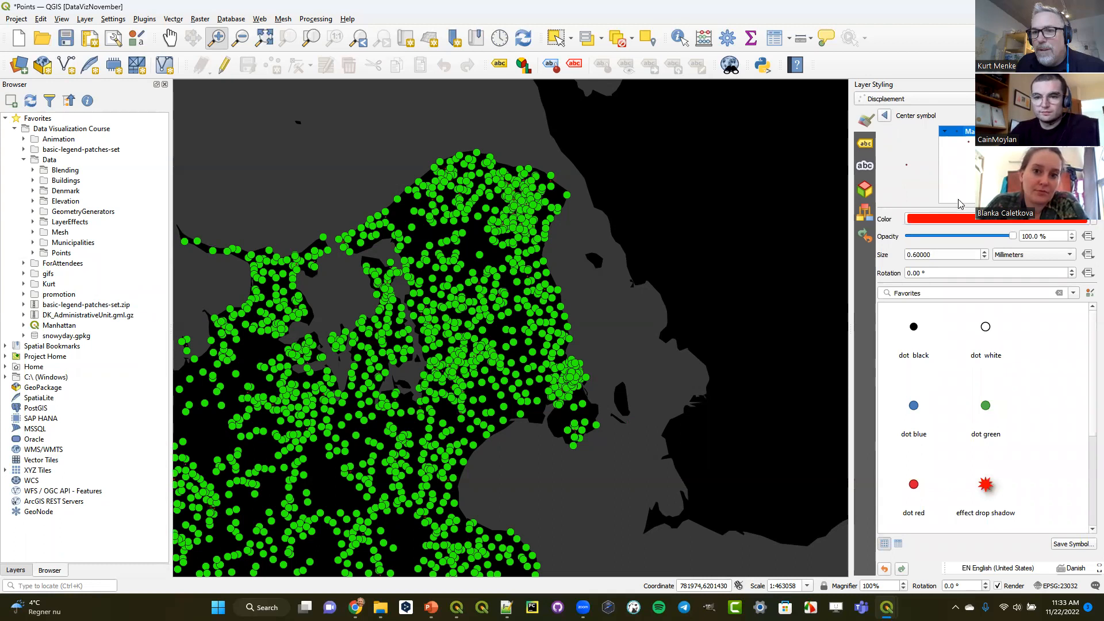
pyautogui.click(970, 142)
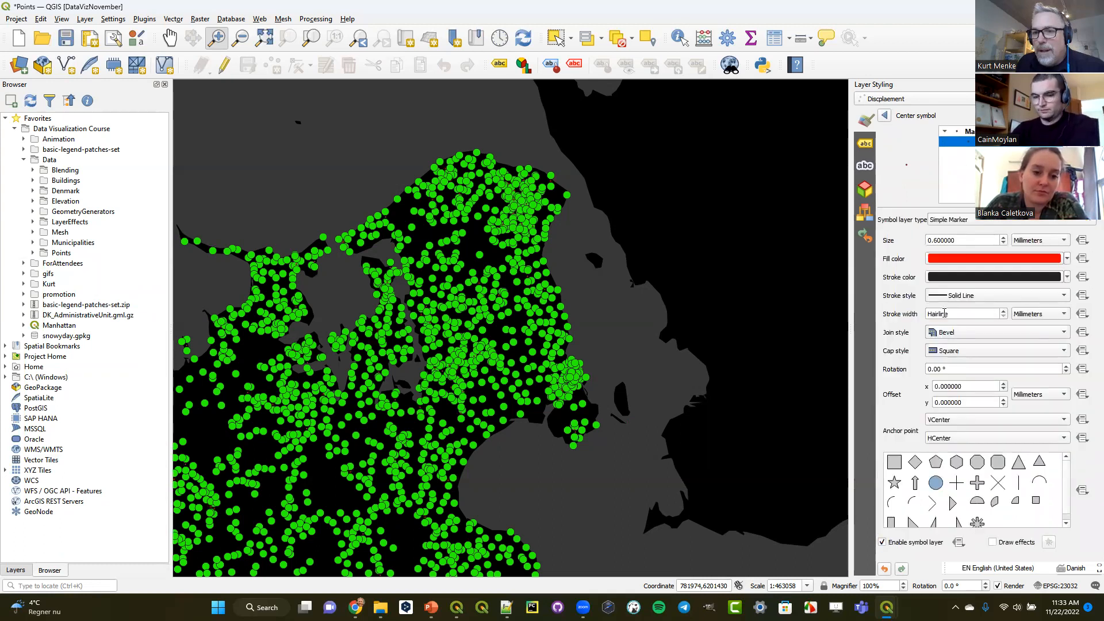
pyautogui.click(1003, 243)
pyautogui.click(1003, 244)
pyautogui.click(1003, 243)
pyautogui.click(1003, 243)
pyautogui.click(1004, 243)
pyautogui.click(1003, 243)
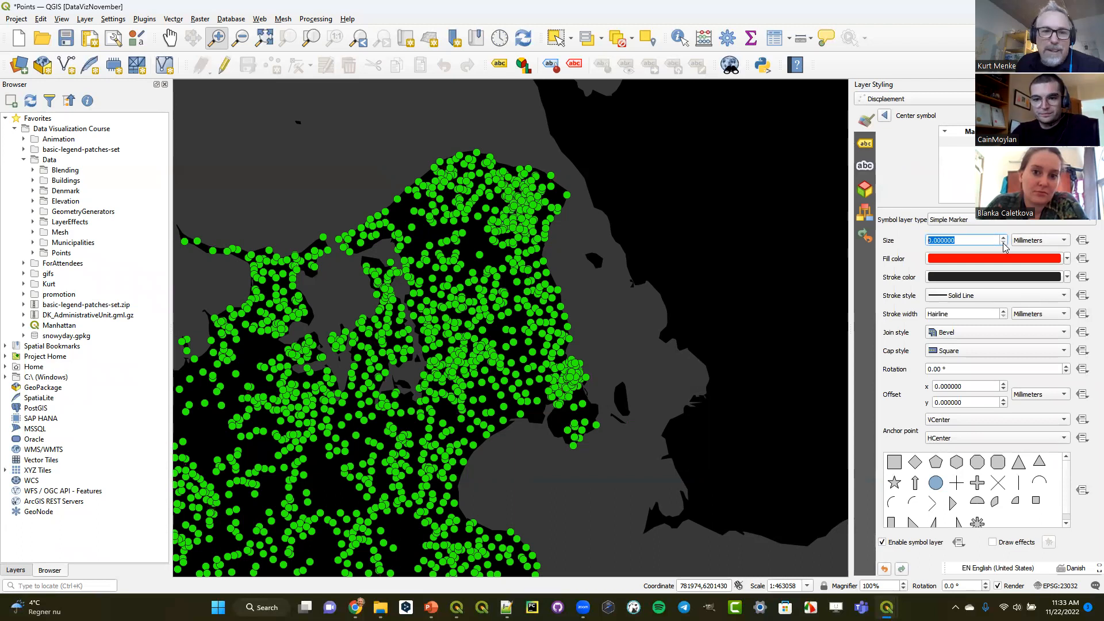
pyautogui.click(885, 115)
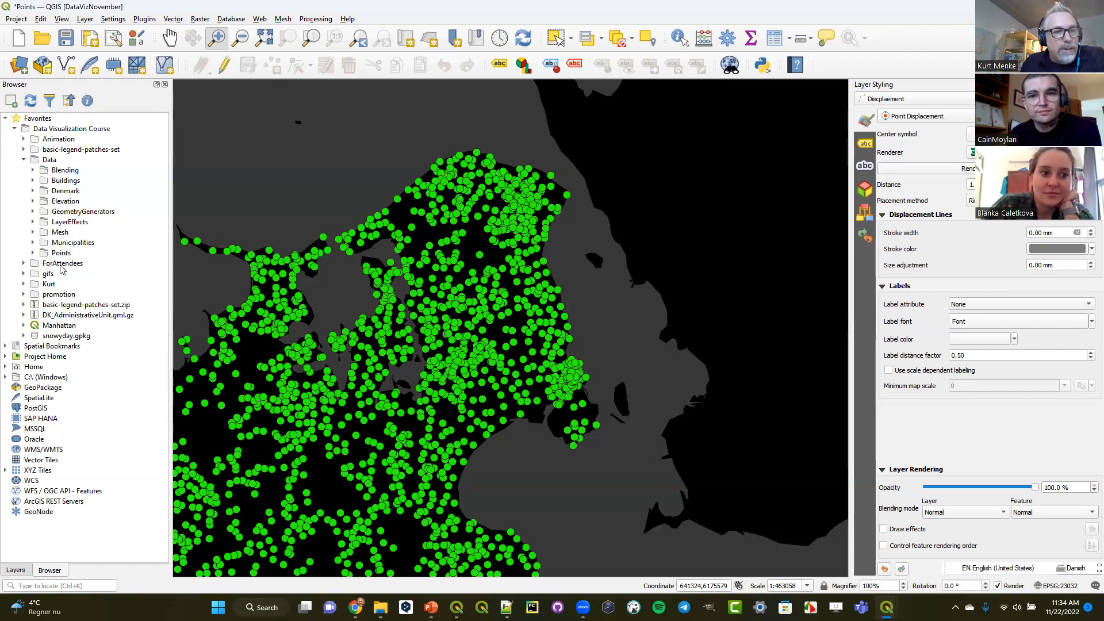
# - Open the Coastlines project stored in Denmark.gpkg in the Denmark data folder and dismiss the older-version notice
pyautogui.click(33, 192)
pyautogui.click(43, 201)
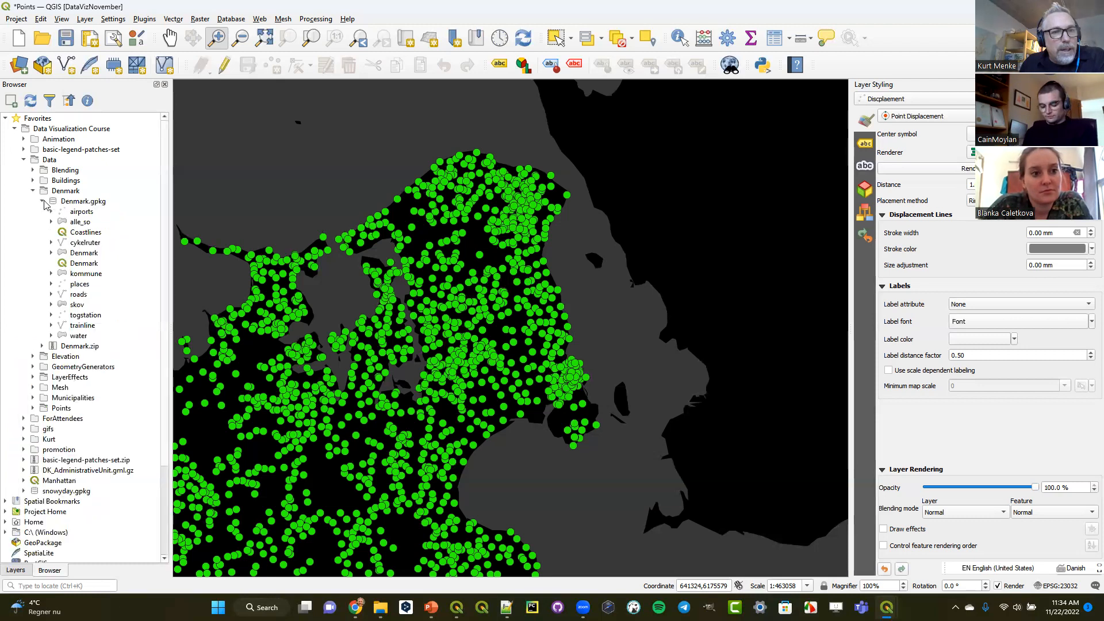
pyautogui.click(75, 233)
pyautogui.moveTo(75, 233); pyautogui.dragTo(380, 242)
pyautogui.click(556, 315)
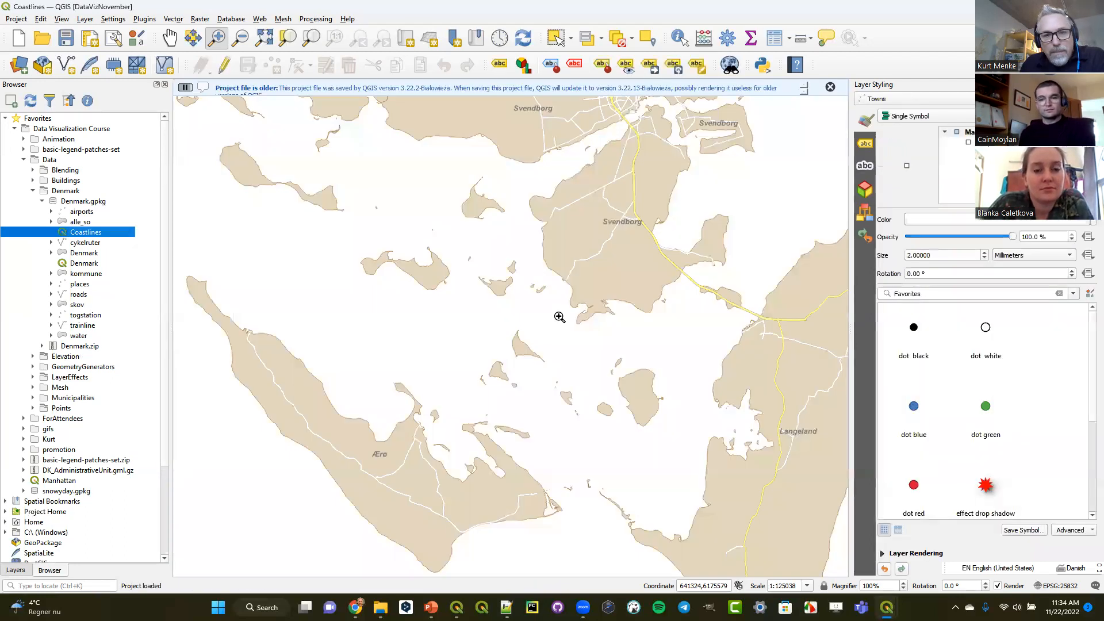
pyautogui.click(830, 87)
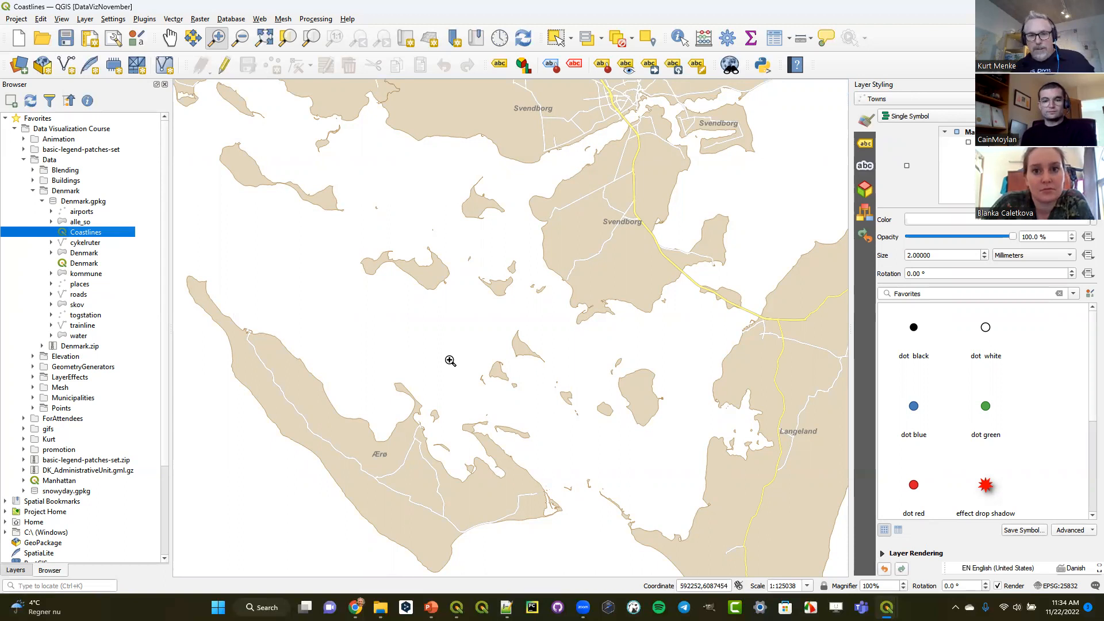
# - Duplicate the Municipalities layer and place the copy directly above the original in the layer order
pyautogui.click(15, 571)
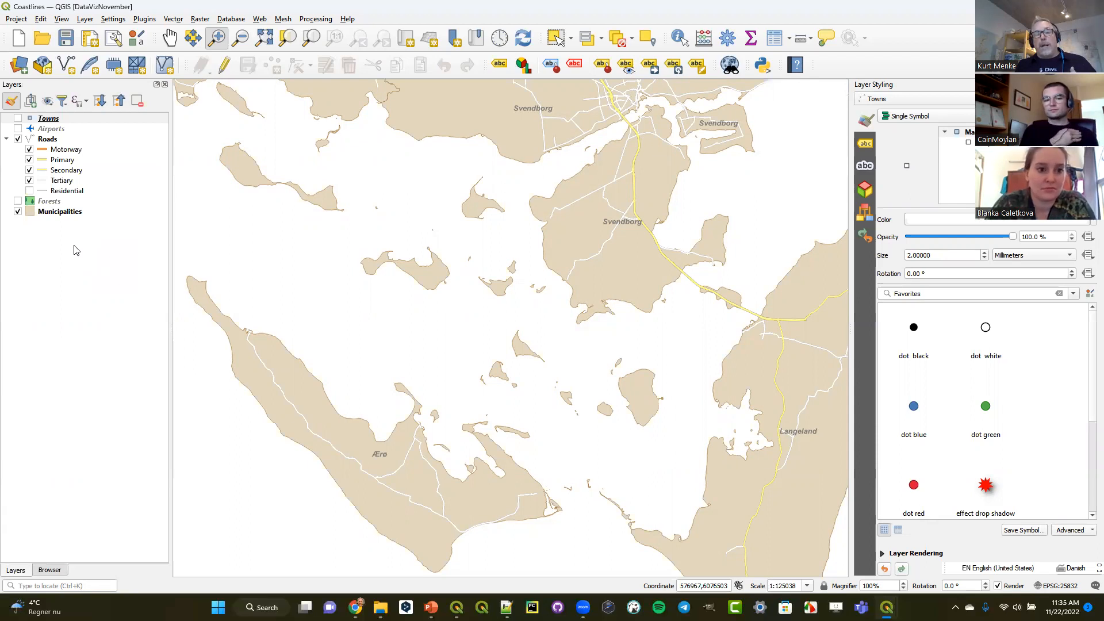
pyautogui.click(76, 214)
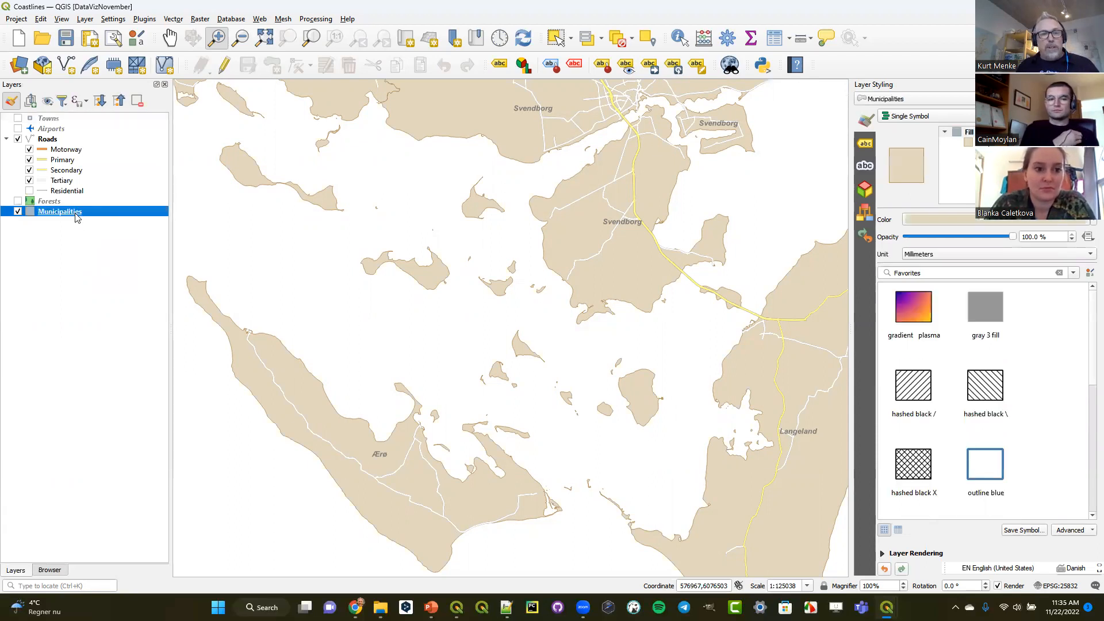
pyautogui.rightClick(76, 215)
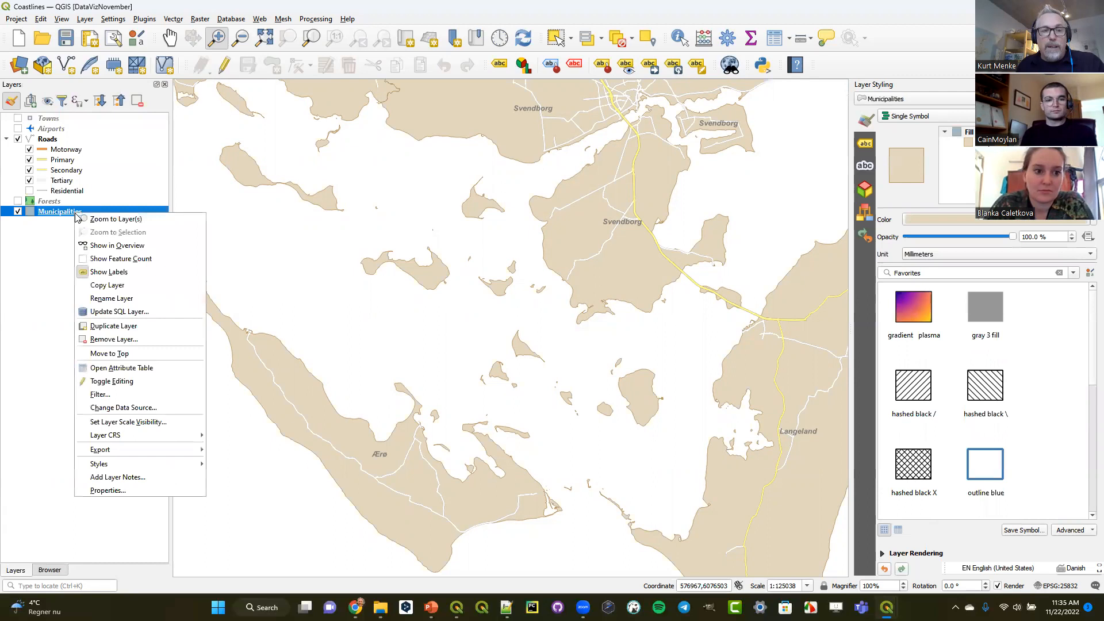
pyautogui.click(112, 326)
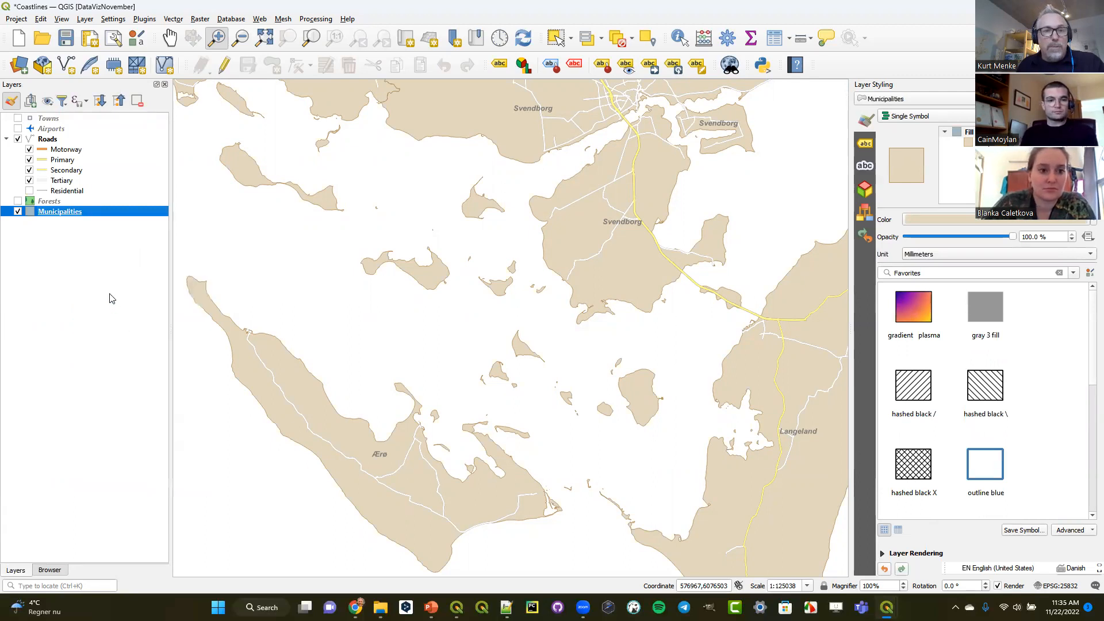
pyautogui.moveTo(67, 237); pyautogui.dragTo(79, 221)
# - Rename the Municipalities copy as Water and turn on its visibility
pyautogui.rightClick(64, 221)
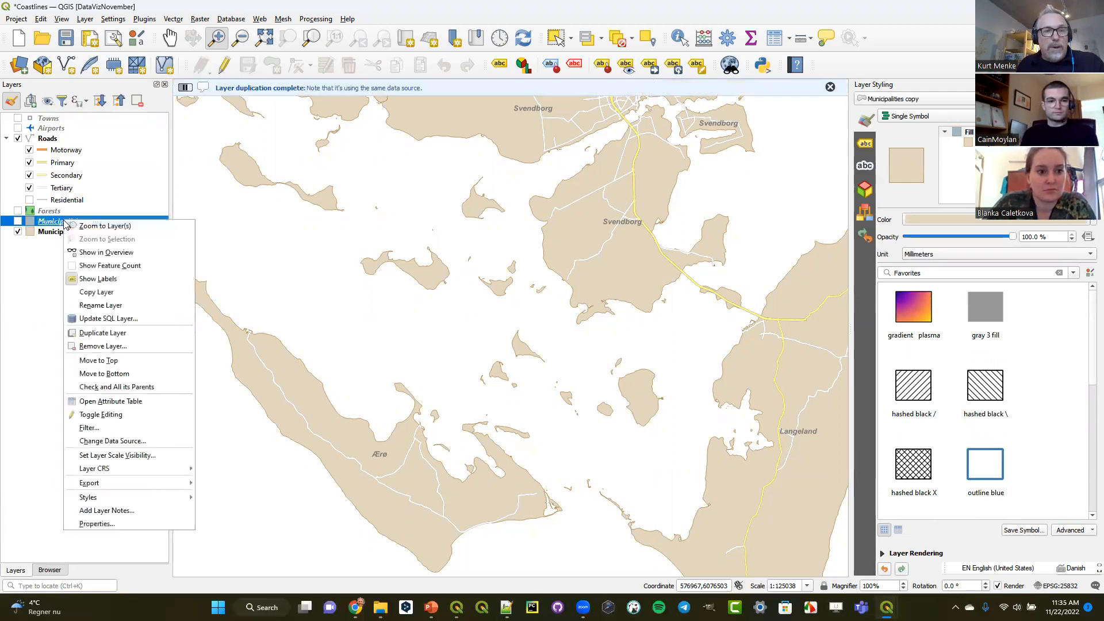
pyautogui.click(106, 305)
pyautogui.write('Water')
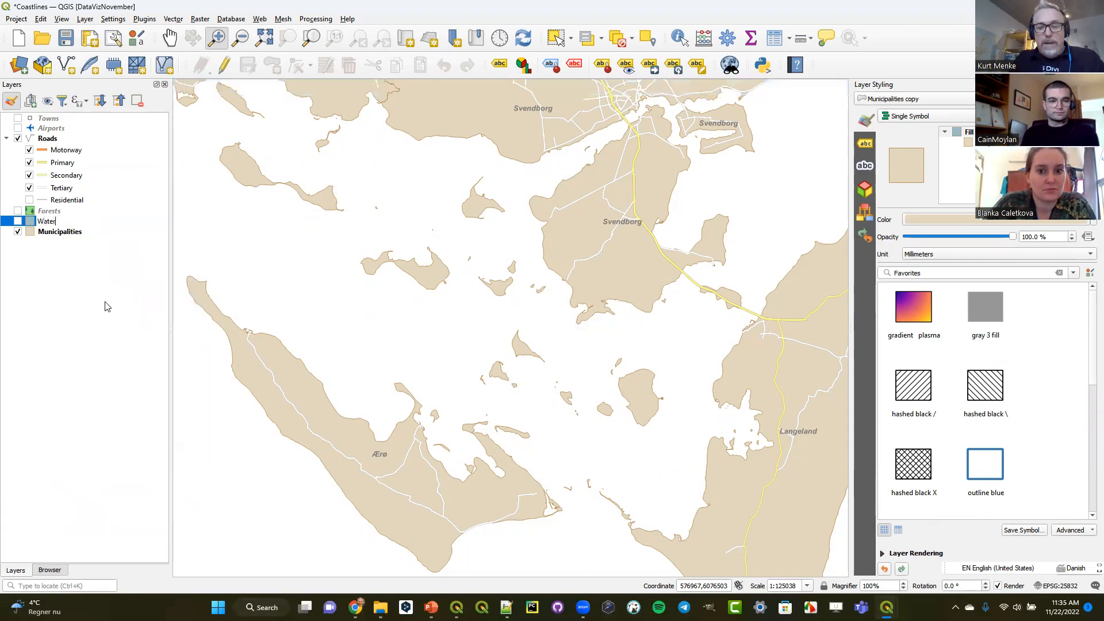
pyautogui.press('Return')
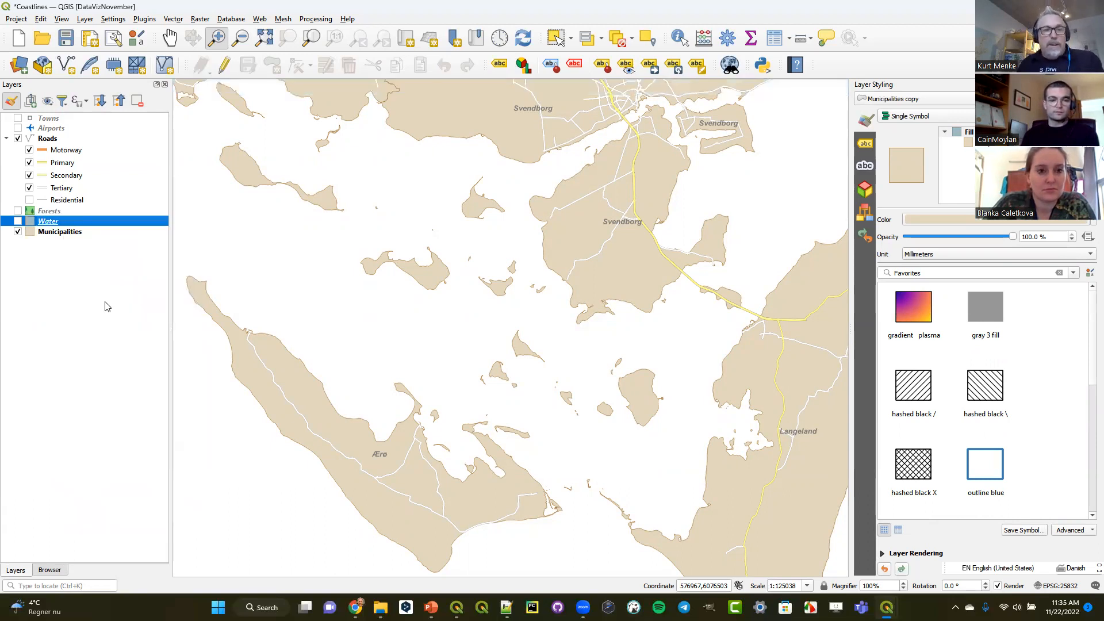
pyautogui.click(17, 221)
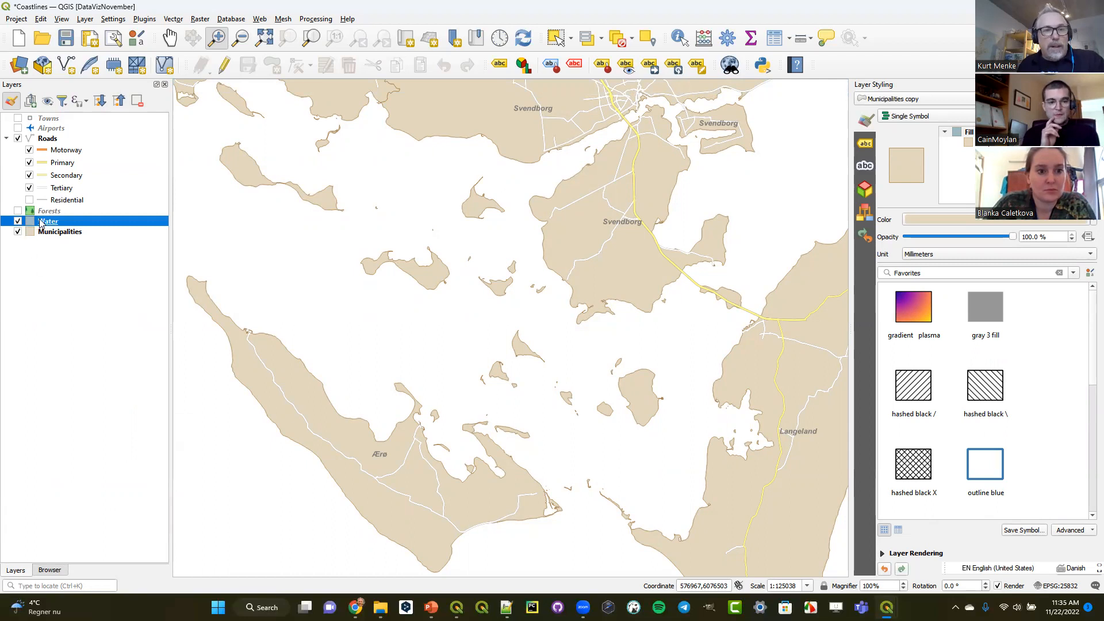
# - Switch the Water layer's renderer to Inverted Polygons and toggle the Municipalities layer off and on to compare the coverage
pyautogui.click(19, 231)
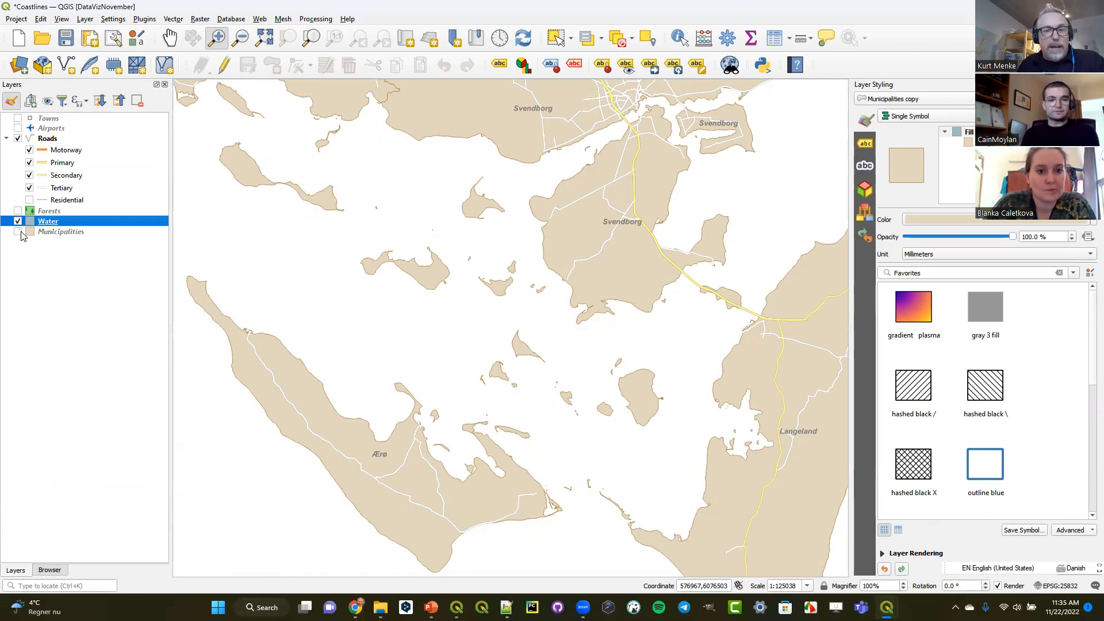
pyautogui.click(19, 231)
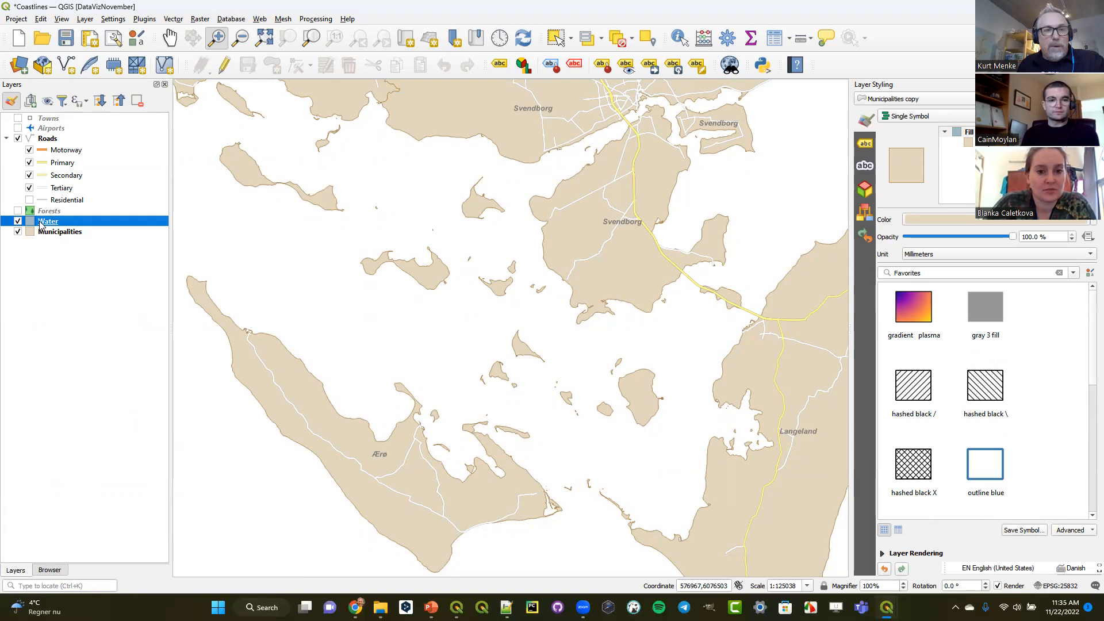
pyautogui.click(931, 118)
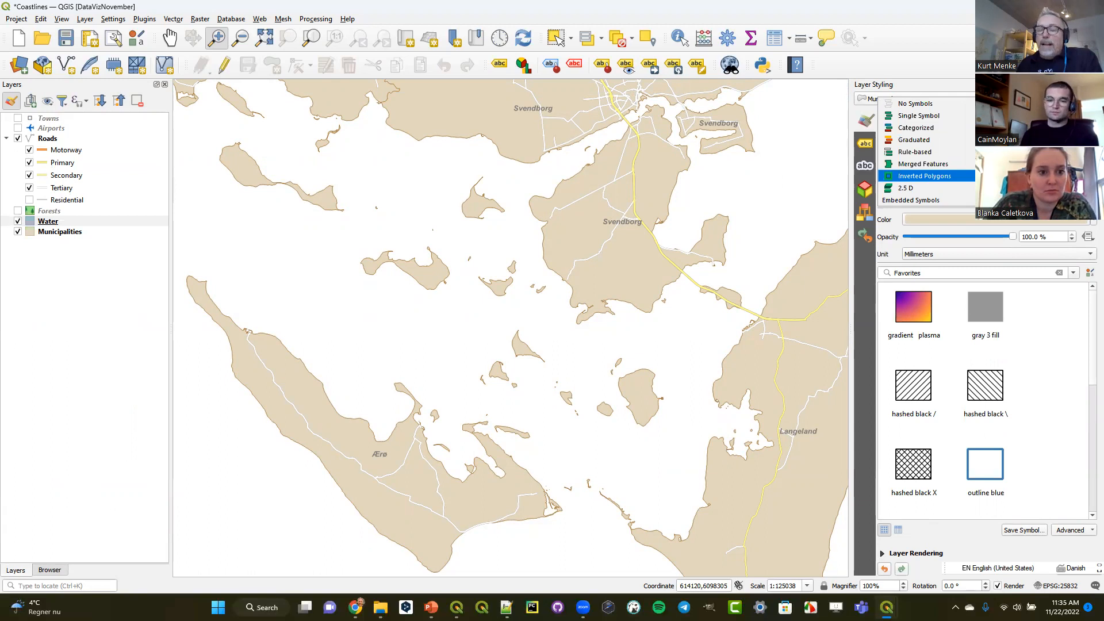
pyautogui.press('Escape')
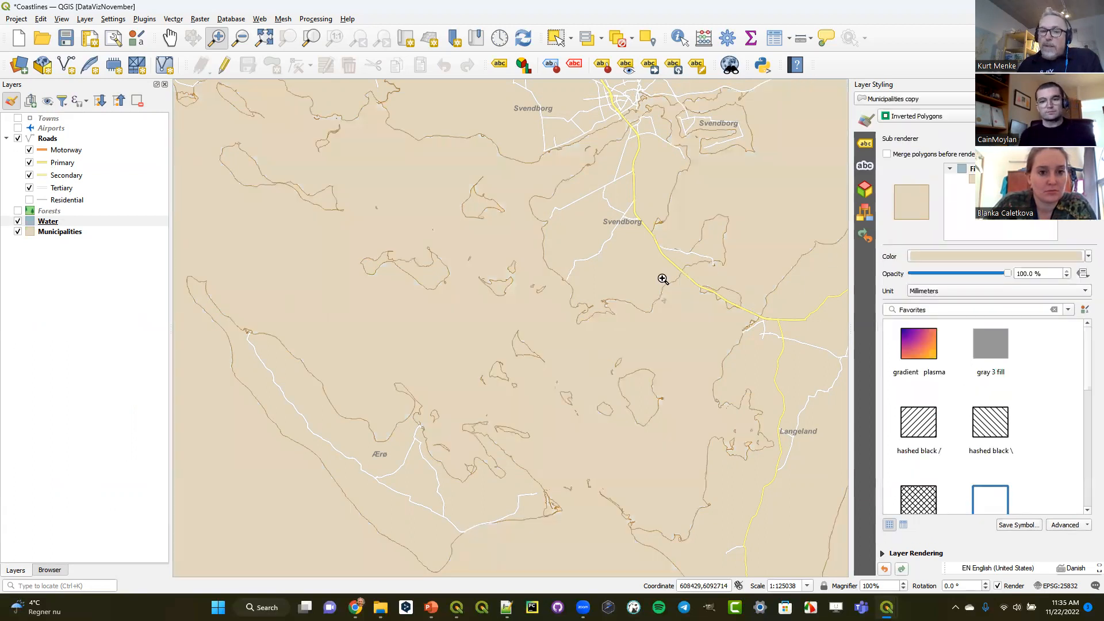
pyautogui.click(18, 231)
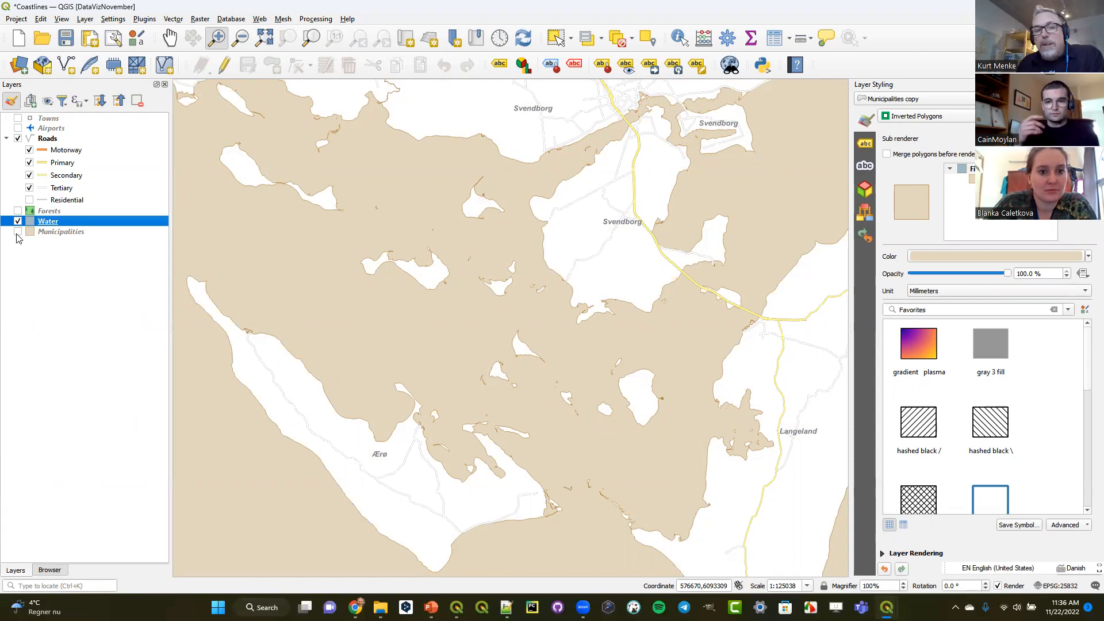
pyautogui.click(17, 232)
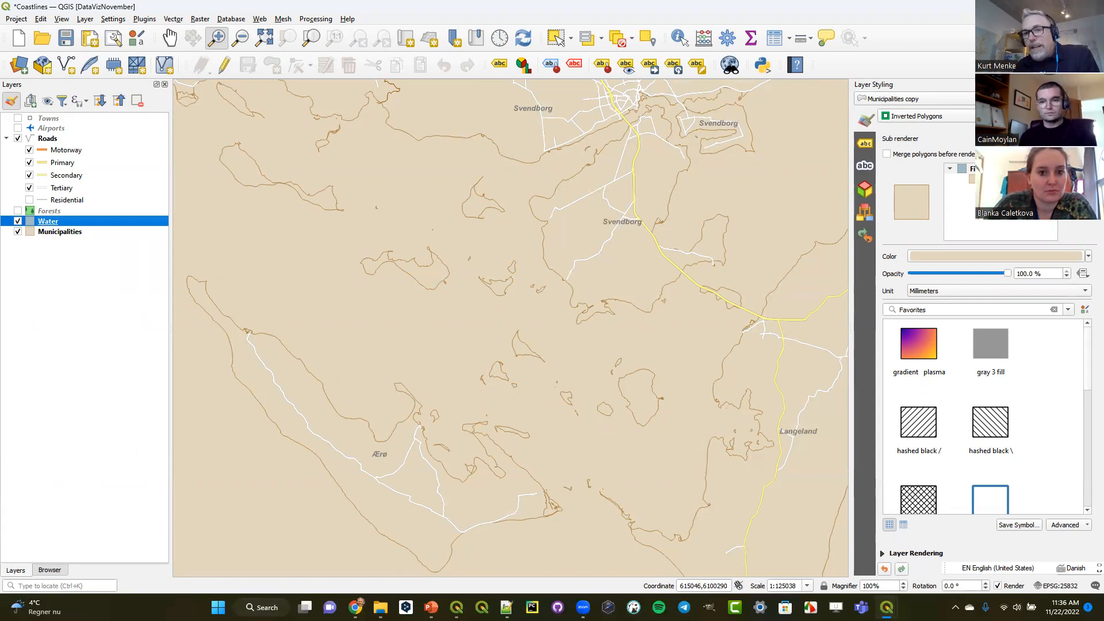
# - Change the Water symbol's simple fill to a Shapeburst Fill
pyautogui.click(990, 179)
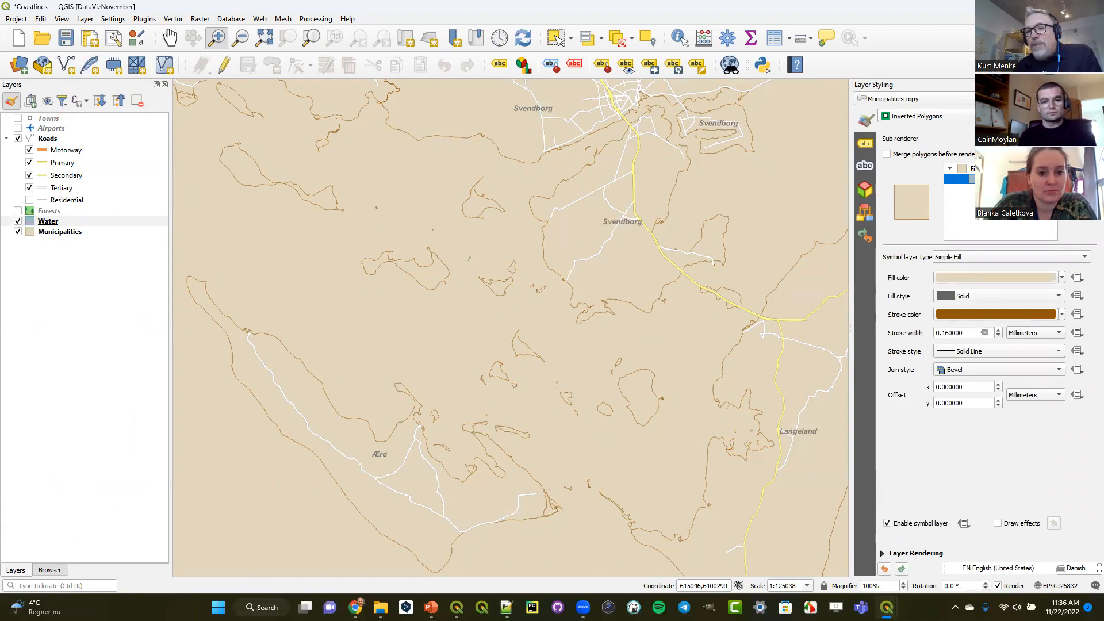
pyautogui.click(959, 258)
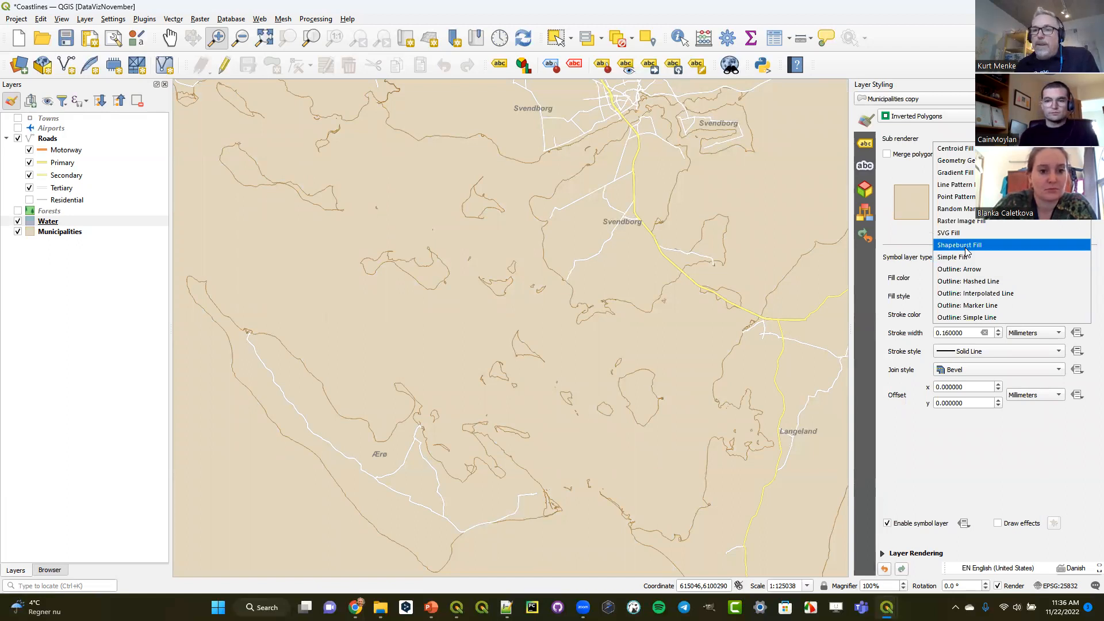
pyautogui.click(966, 245)
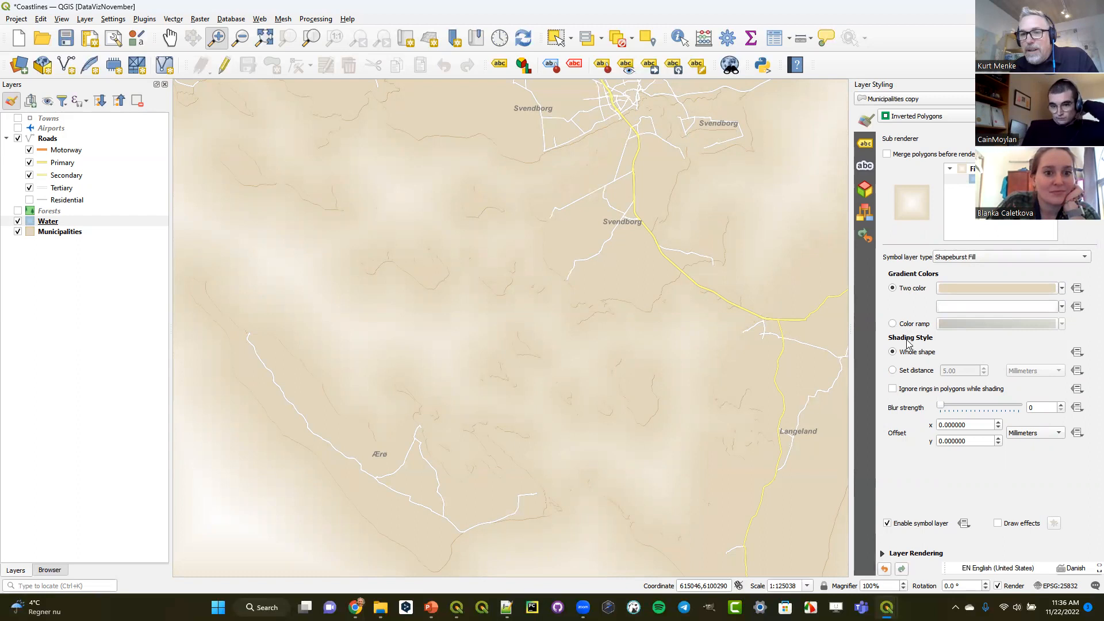
# - Set the first gradient color of the Water shapeburst fill to RGB 166, 206, 227
pyautogui.click(1062, 289)
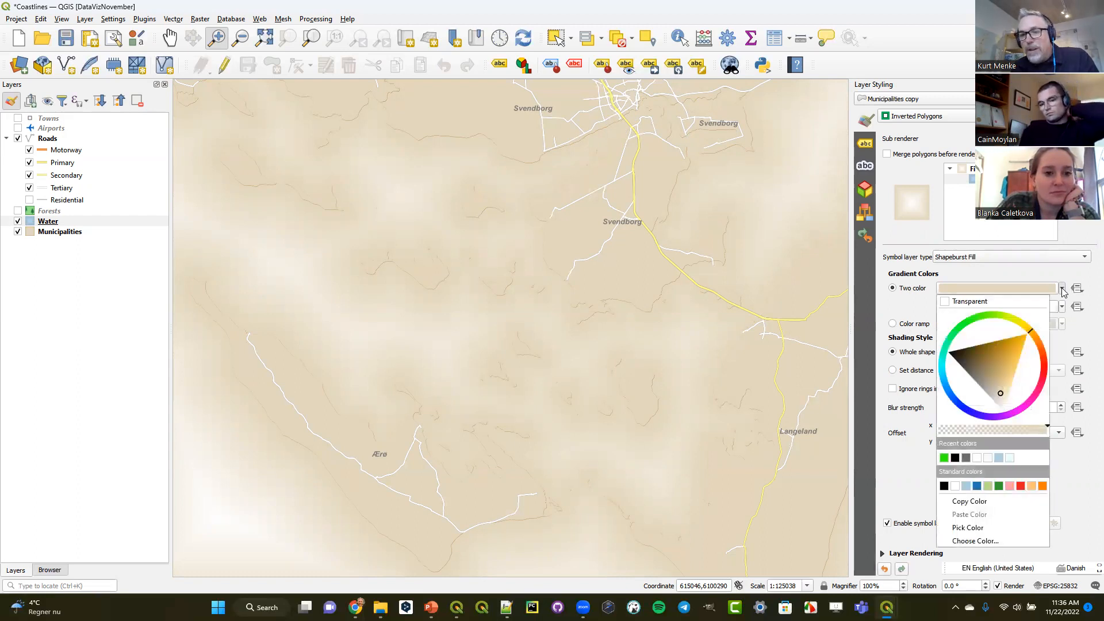
pyautogui.click(1017, 283)
pyautogui.click(1015, 289)
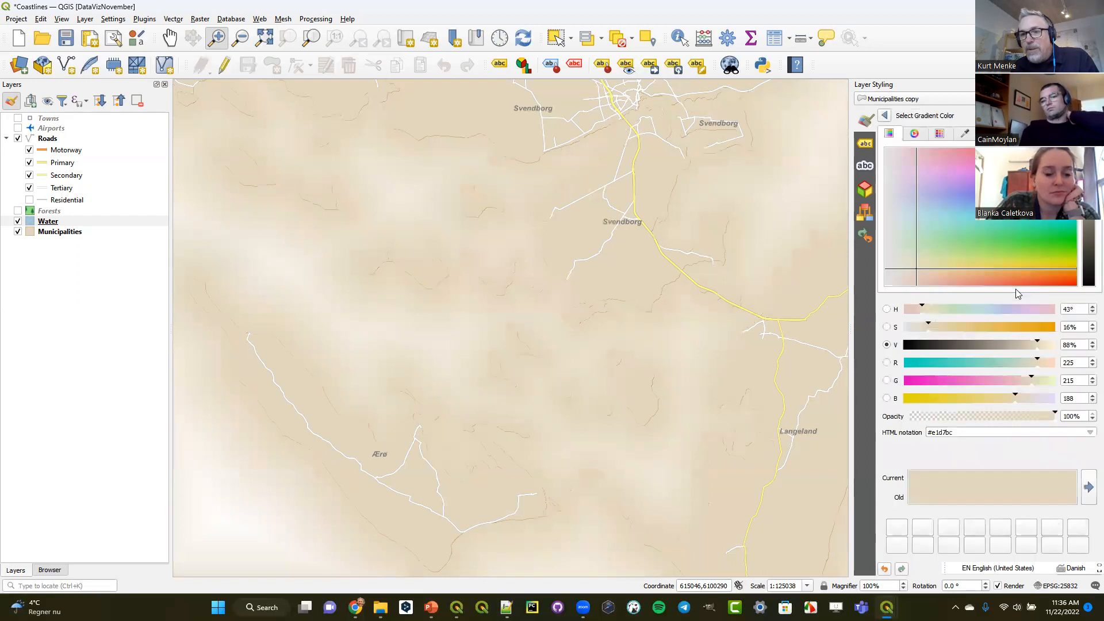
pyautogui.click(1071, 365)
pyautogui.doubleClick(1072, 365)
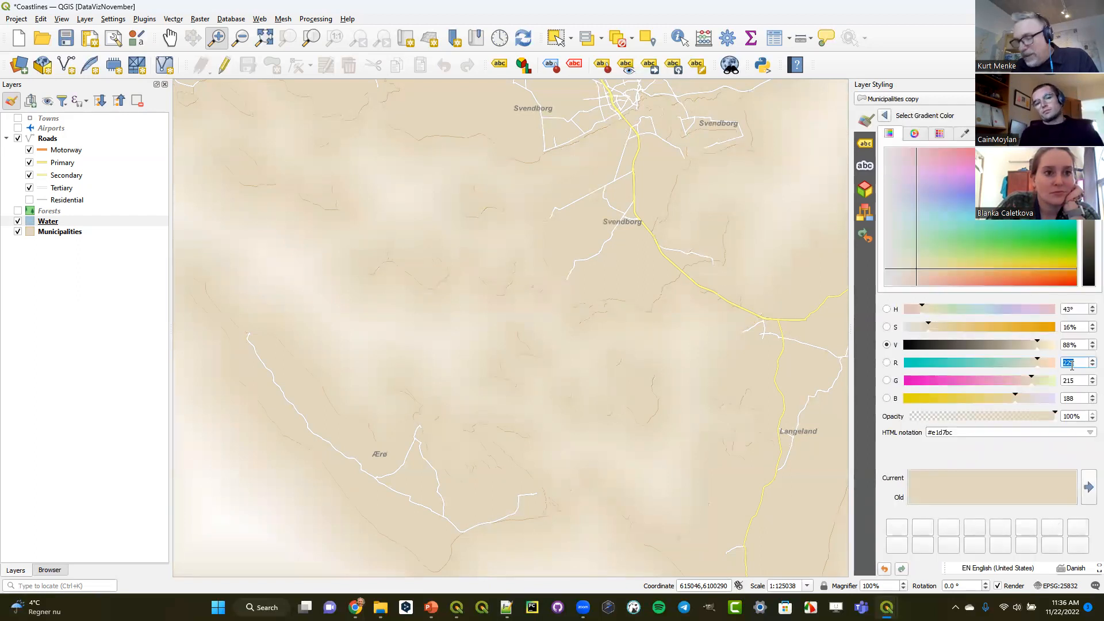
pyautogui.write('166')
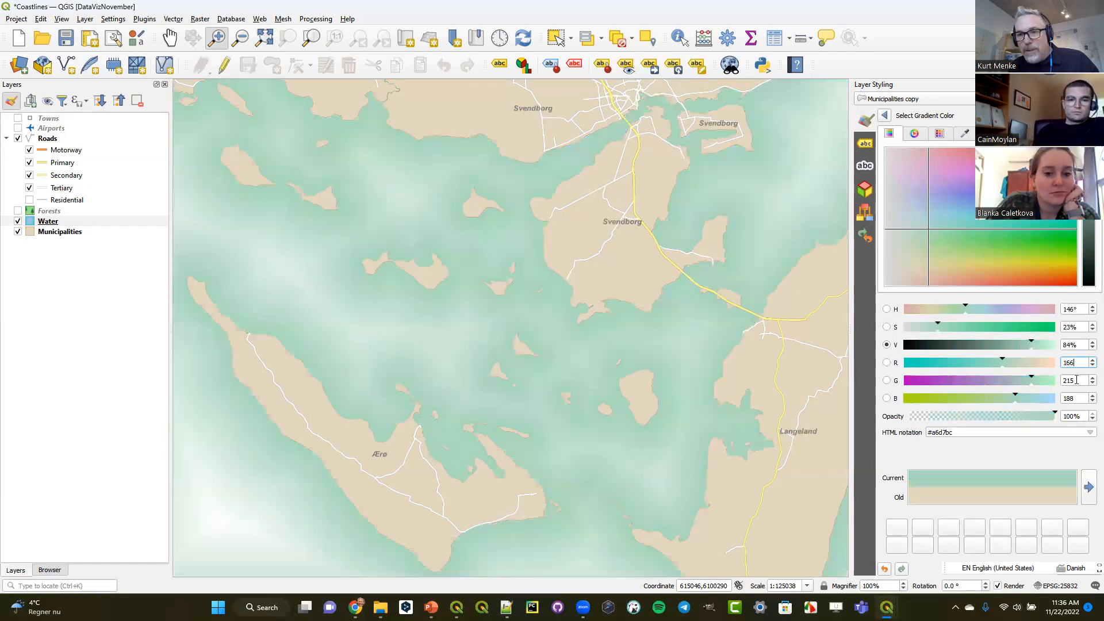
pyautogui.doubleClick(1076, 380)
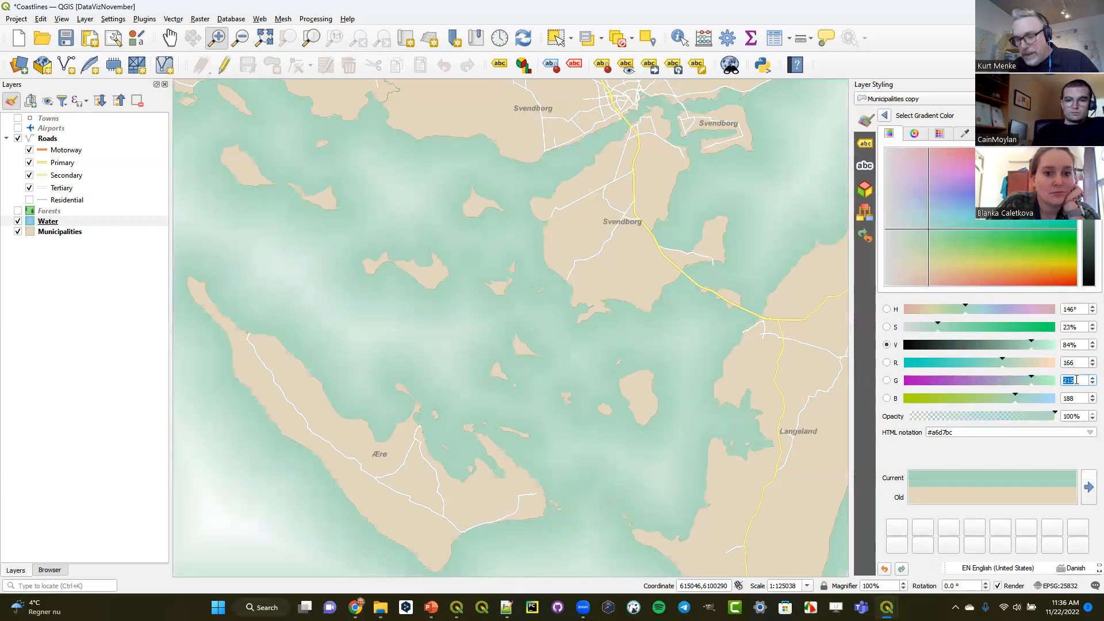
pyautogui.write('206')
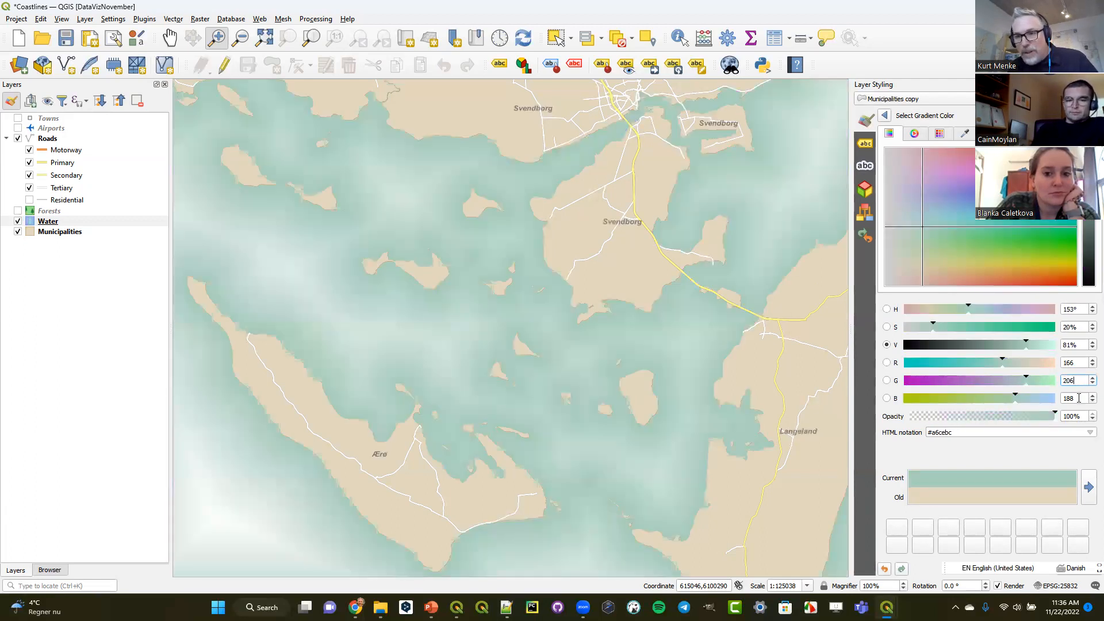
pyautogui.doubleClick(1072, 398)
pyautogui.write('227')
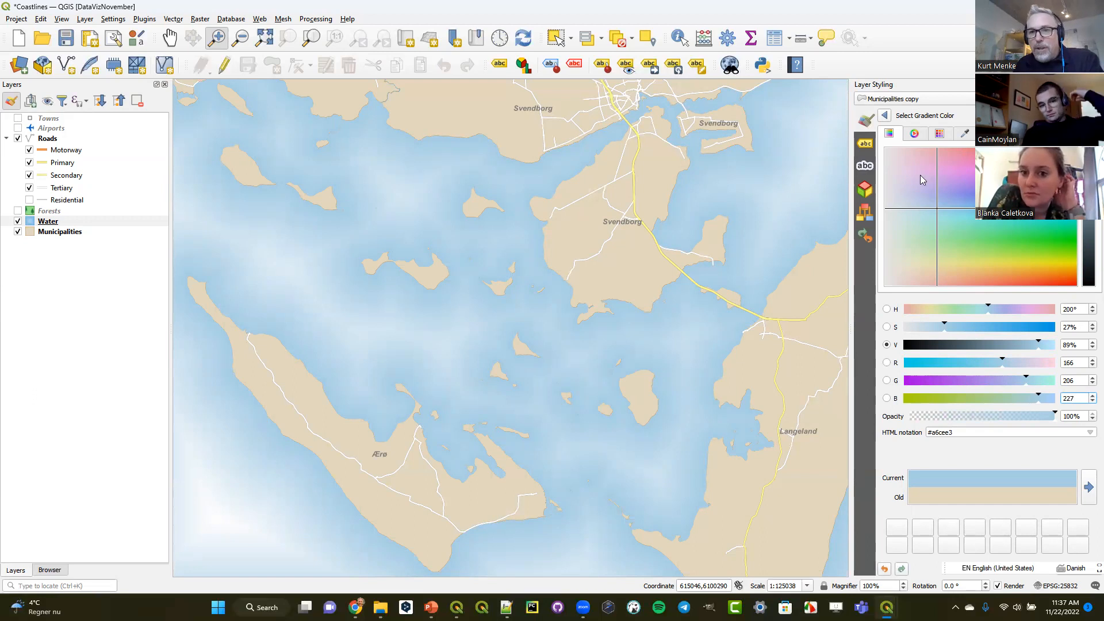
pyautogui.click(884, 117)
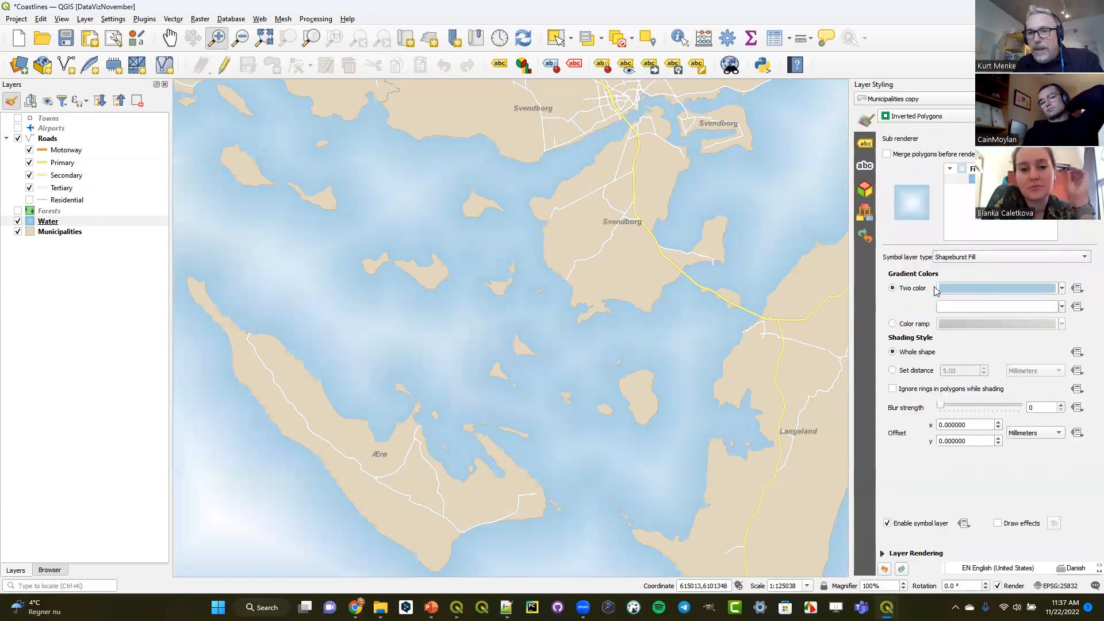
# - Set the red value of the shapeburst fill's second, white gradient color to 225 for a pale cyan
pyautogui.click(954, 307)
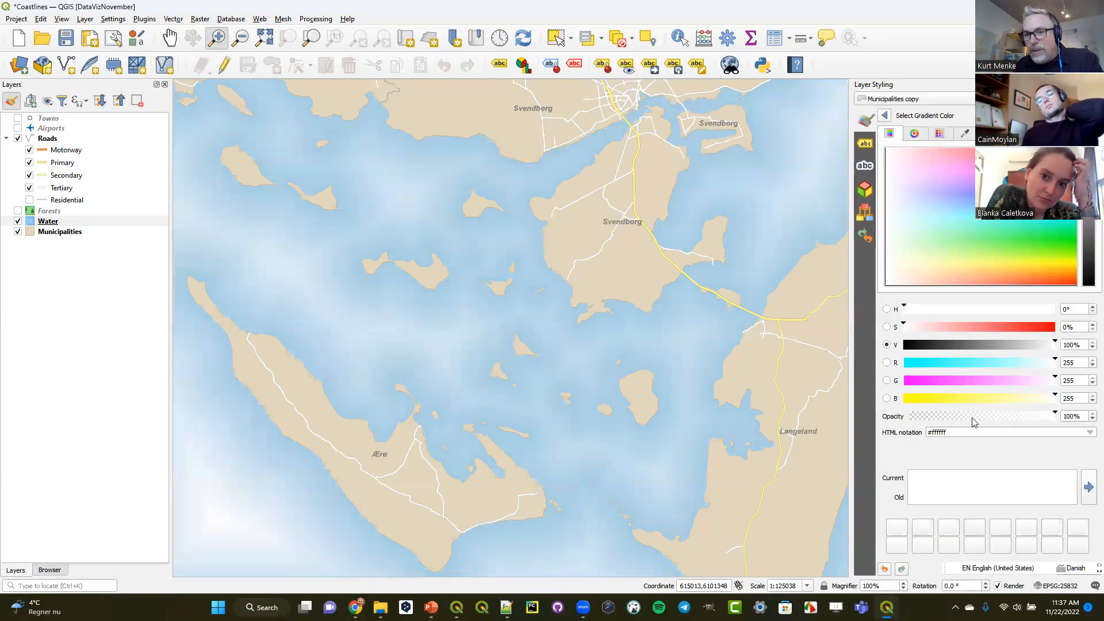
pyautogui.doubleClick(1067, 362)
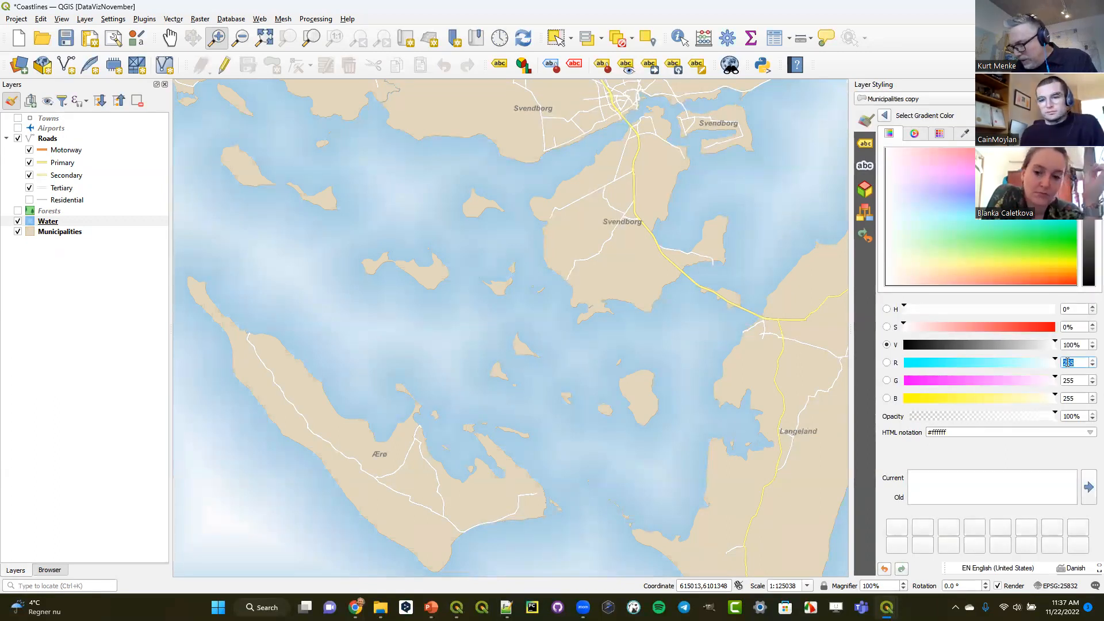
pyautogui.write('225')
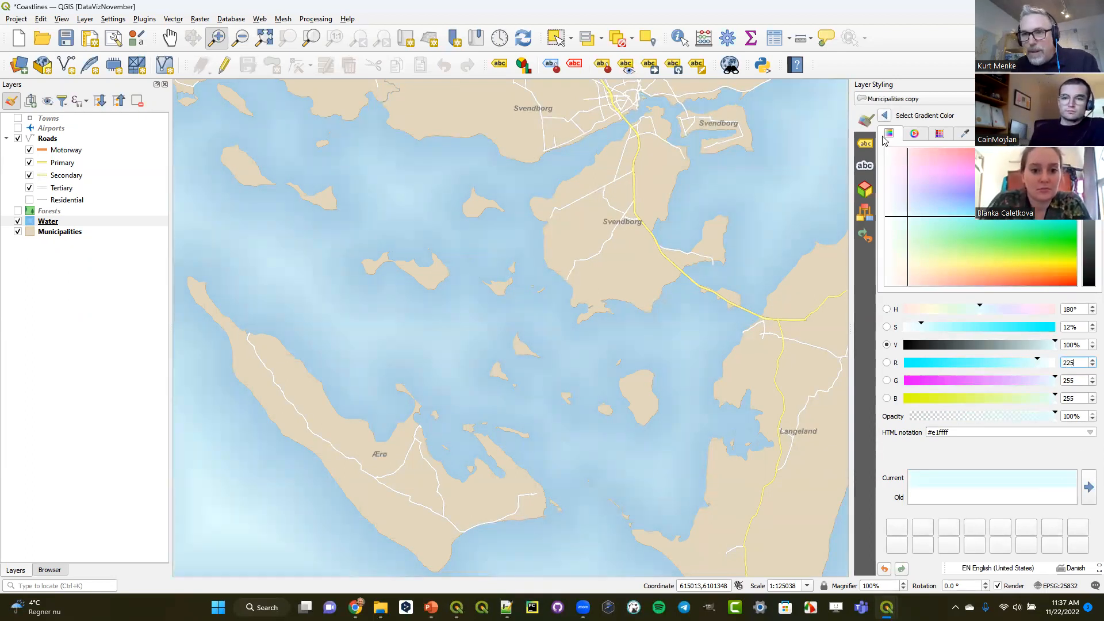
pyautogui.click(886, 117)
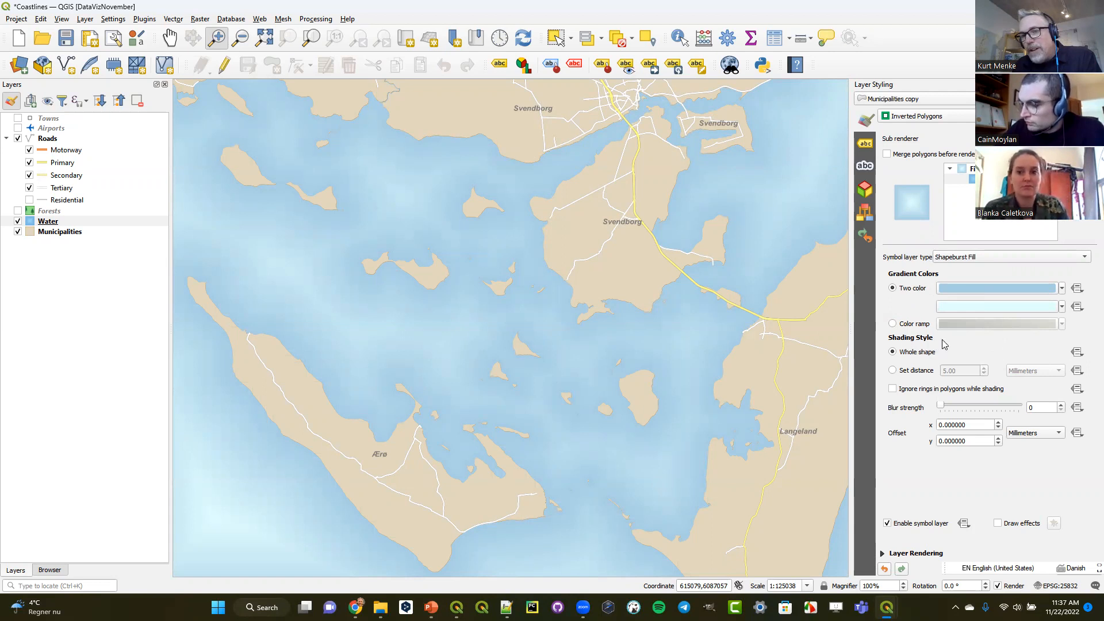
# - Limit the shapeburst shading to a set distance of 7 millimeters instead of the whole shape
pyautogui.click(893, 371)
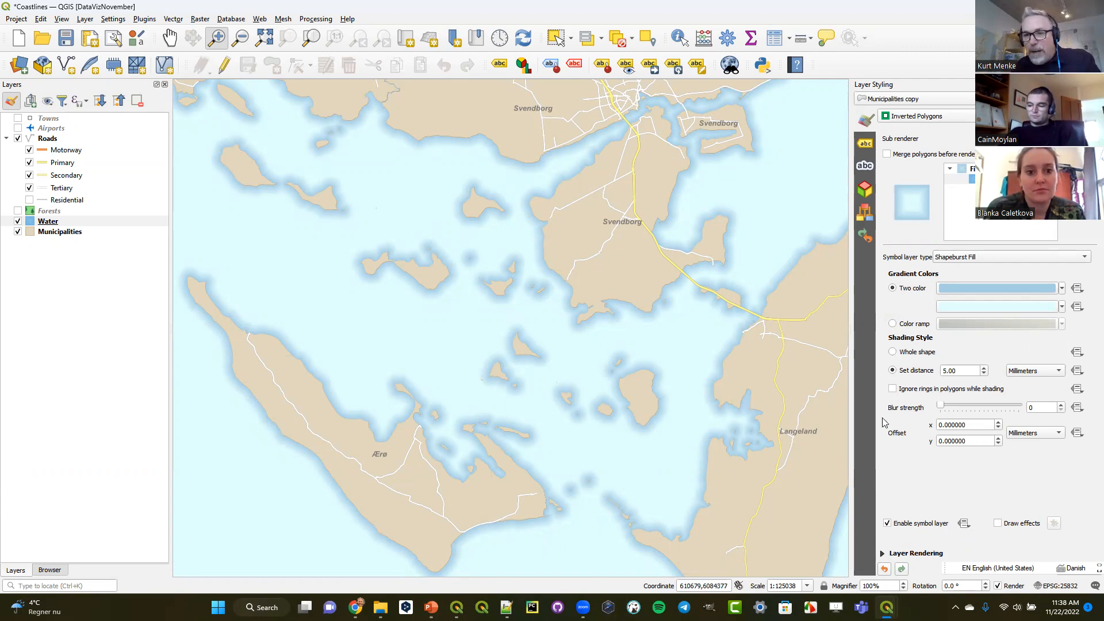
pyautogui.doubleClick(982, 371)
pyautogui.click(985, 368)
pyautogui.click(985, 368)
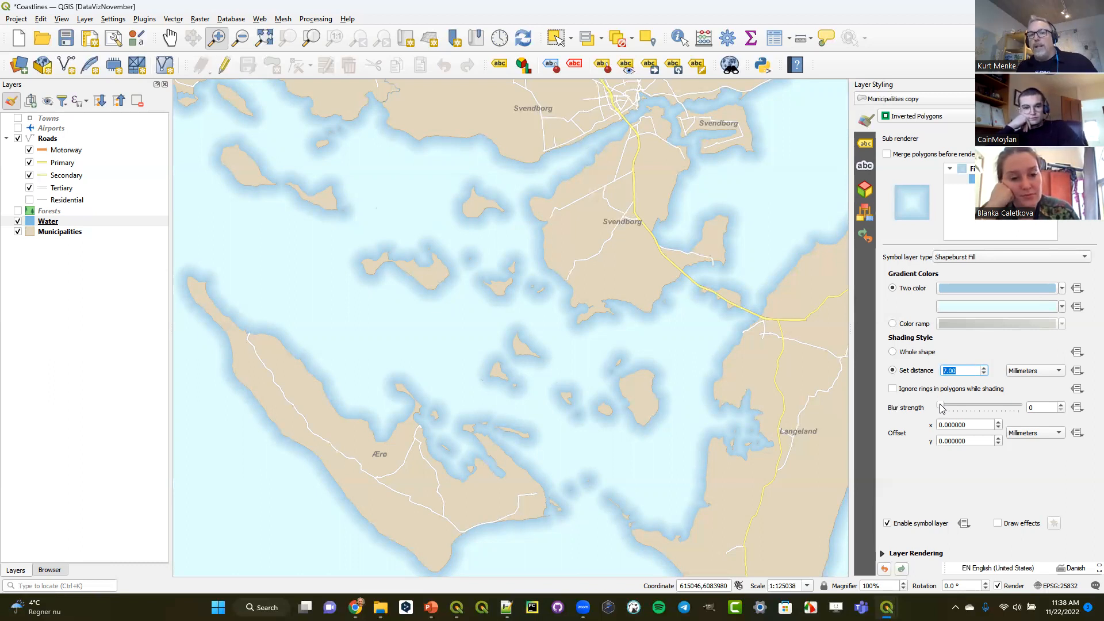
# - Set the shapeburst fill's blur strength to 15 and toggle the Water layer off and on to check the effect
pyautogui.moveTo(941, 408); pyautogui.dragTo(1007, 413)
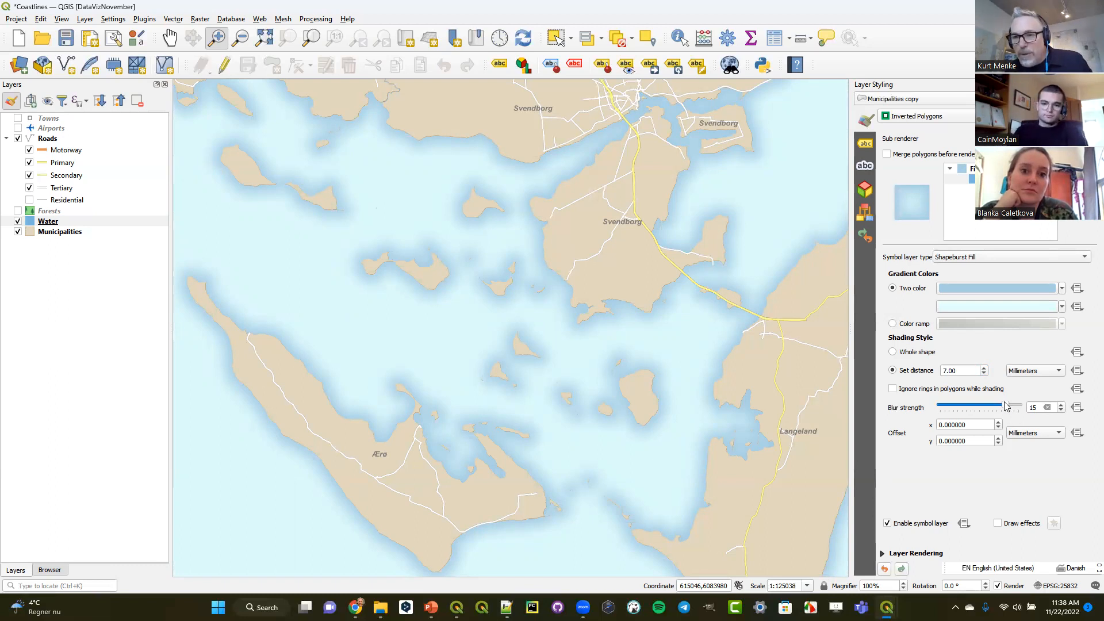
pyautogui.moveTo(1006, 409)
pyautogui.mouseDown()
pyautogui.moveTo(1022, 407)
pyautogui.moveTo(1010, 407)
pyautogui.mouseUp()
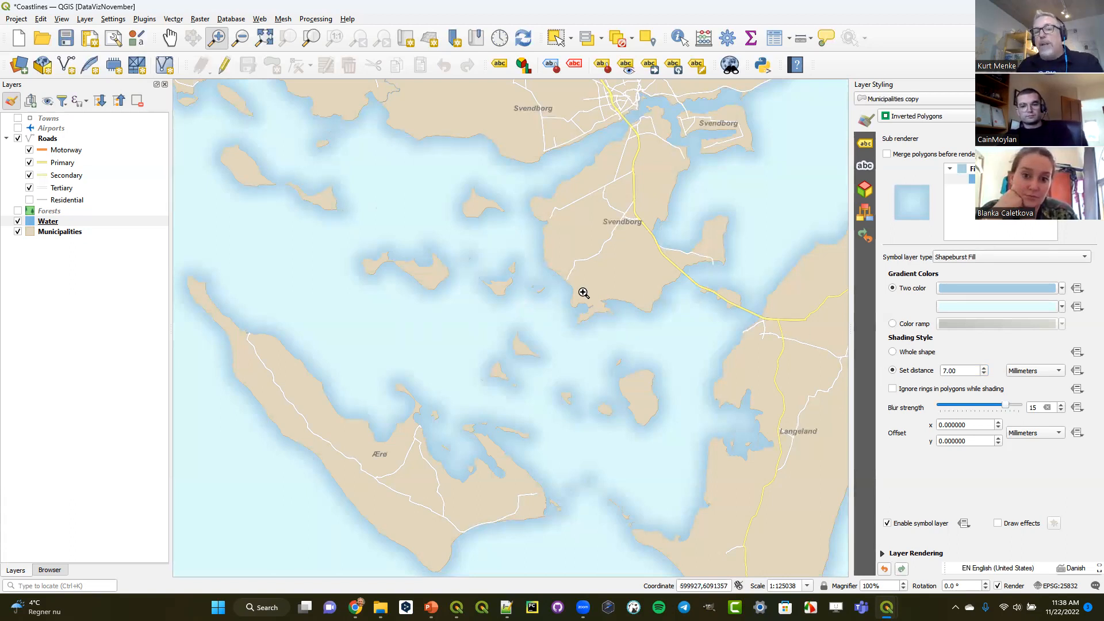
pyautogui.click(18, 222)
pyautogui.click(17, 222)
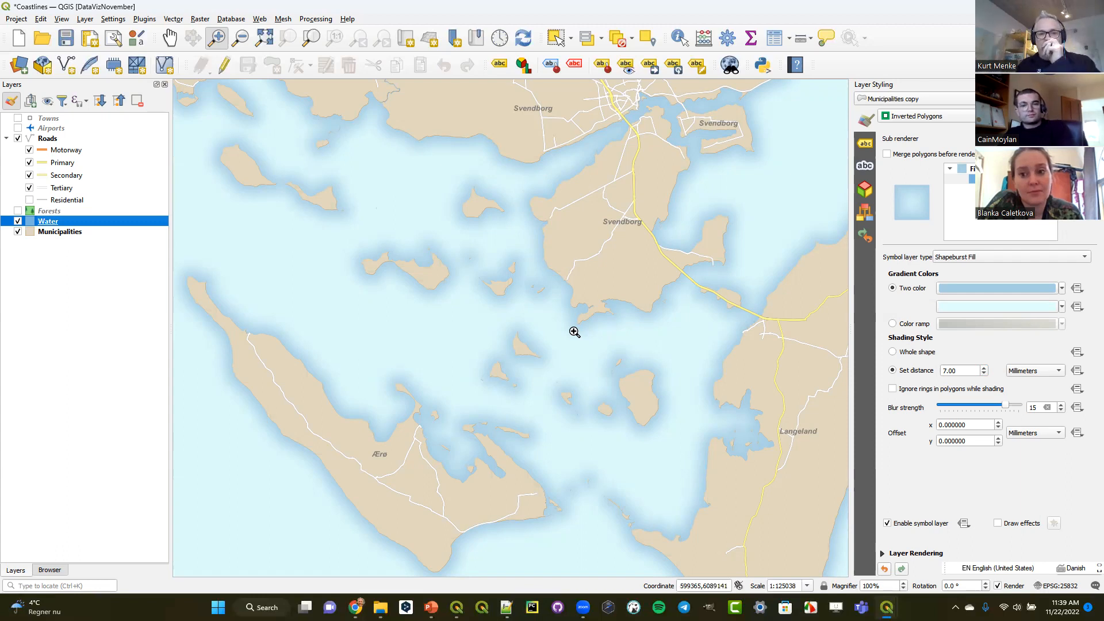
# - Create a temporary scratch polygon layer named "study area" in the project CRS, EPSG:25832 - ETRS89 / UTM zone 32N
pyautogui.click(85, 19)
pyautogui.moveTo(173, 45)
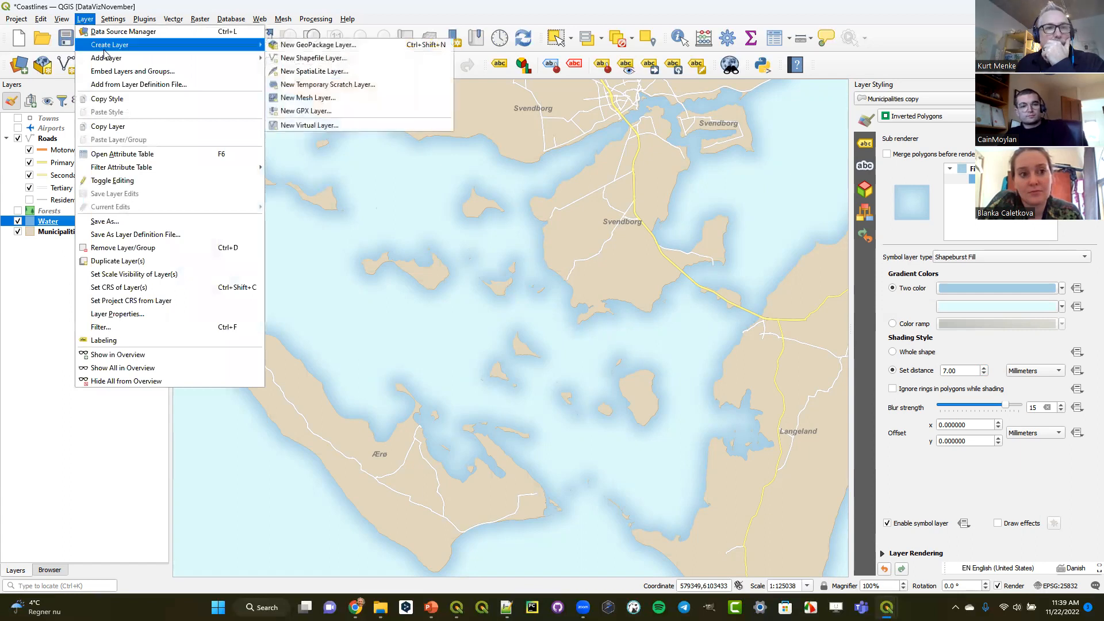
pyautogui.click(315, 82)
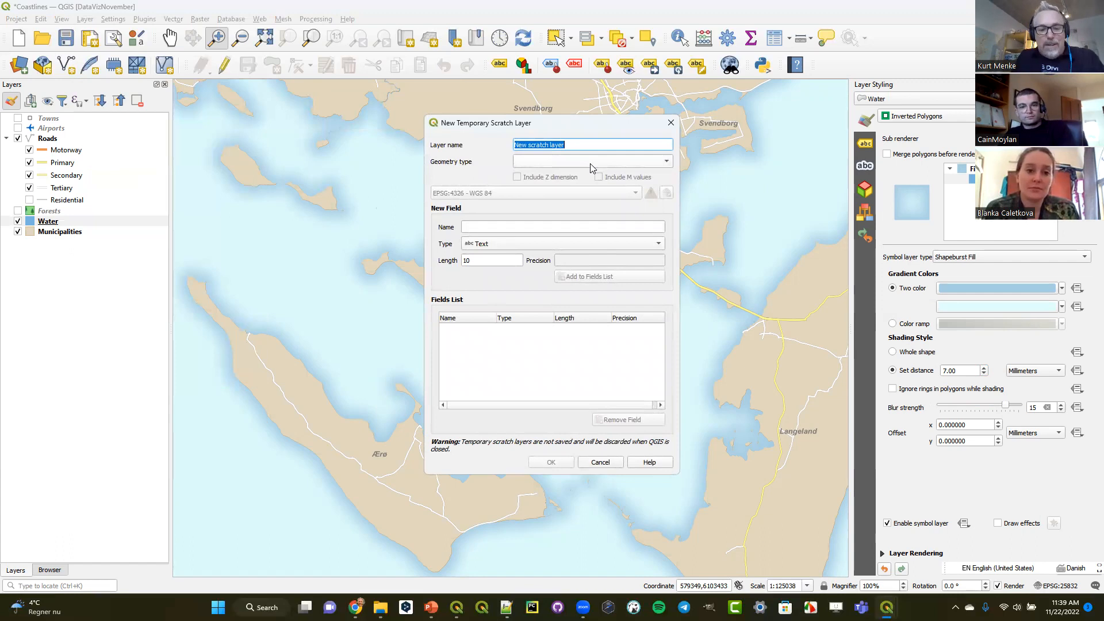
pyautogui.write('study')
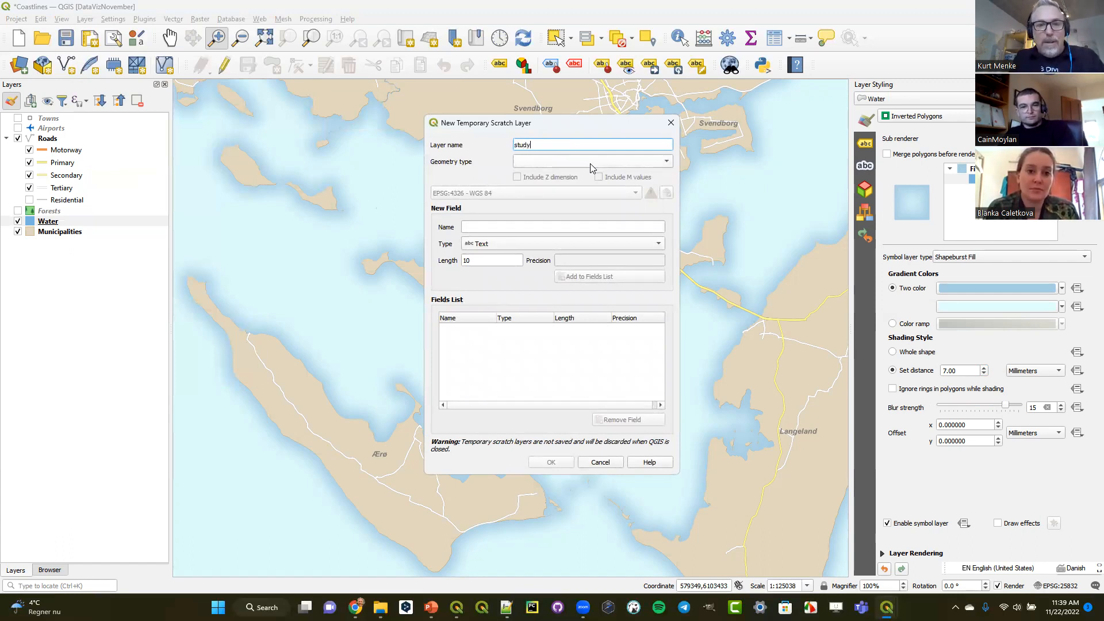
pyautogui.write(' area')
pyautogui.click(590, 165)
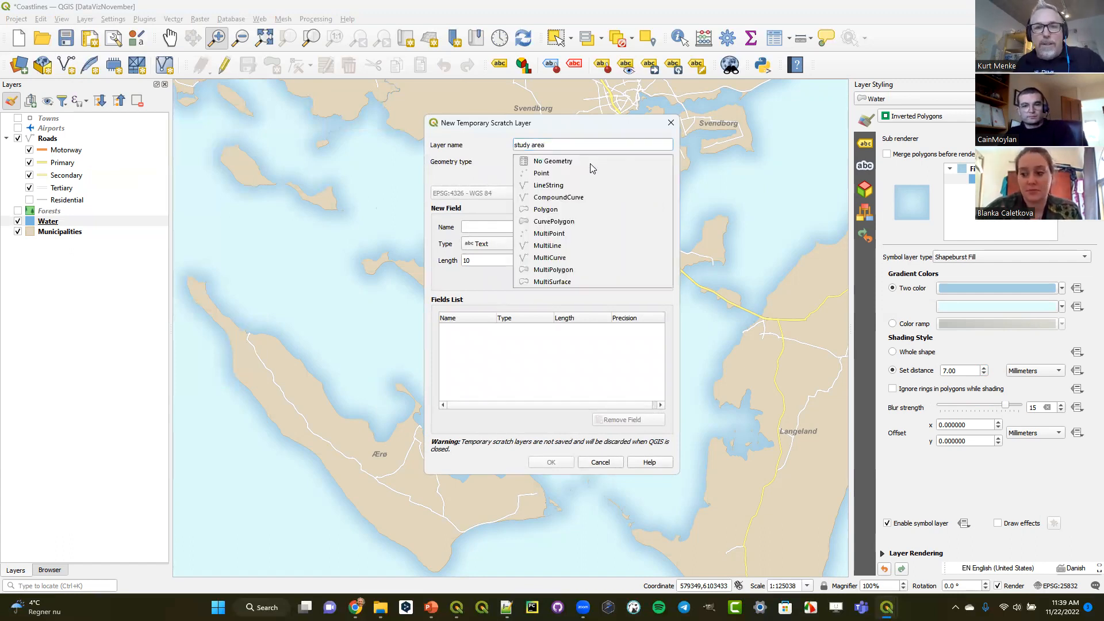
pyautogui.click(581, 208)
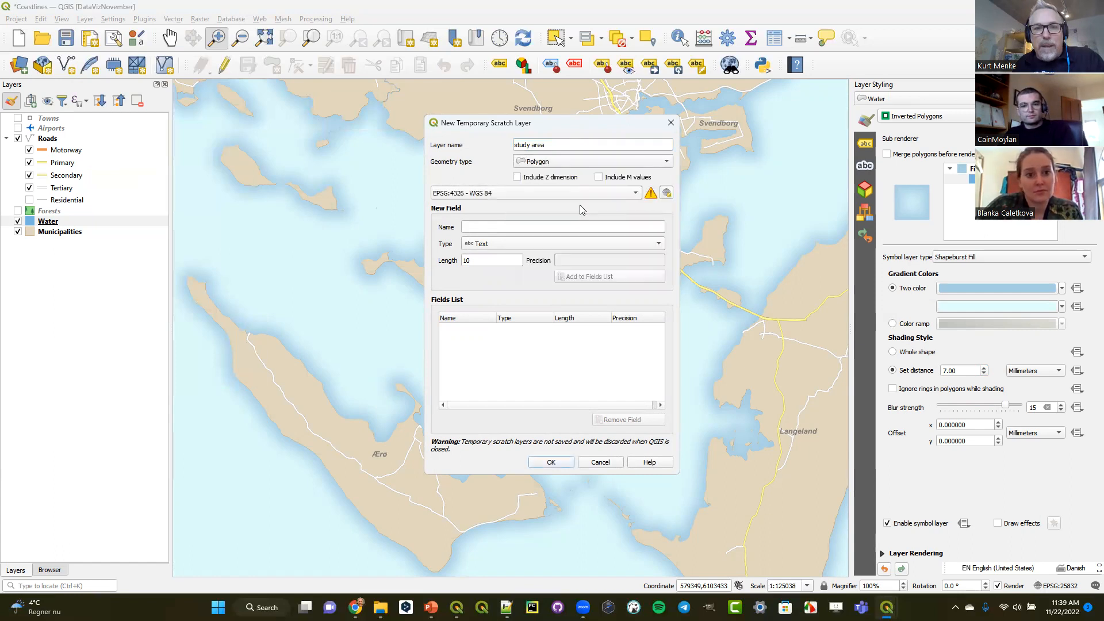
pyautogui.click(516, 199)
pyautogui.click(524, 205)
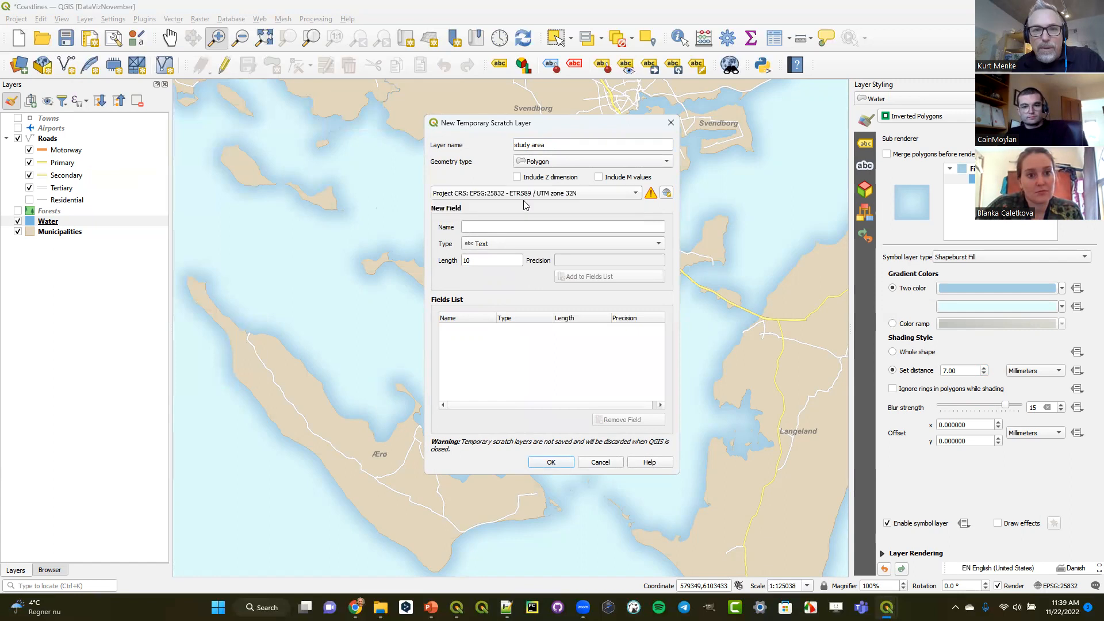
pyautogui.click(555, 462)
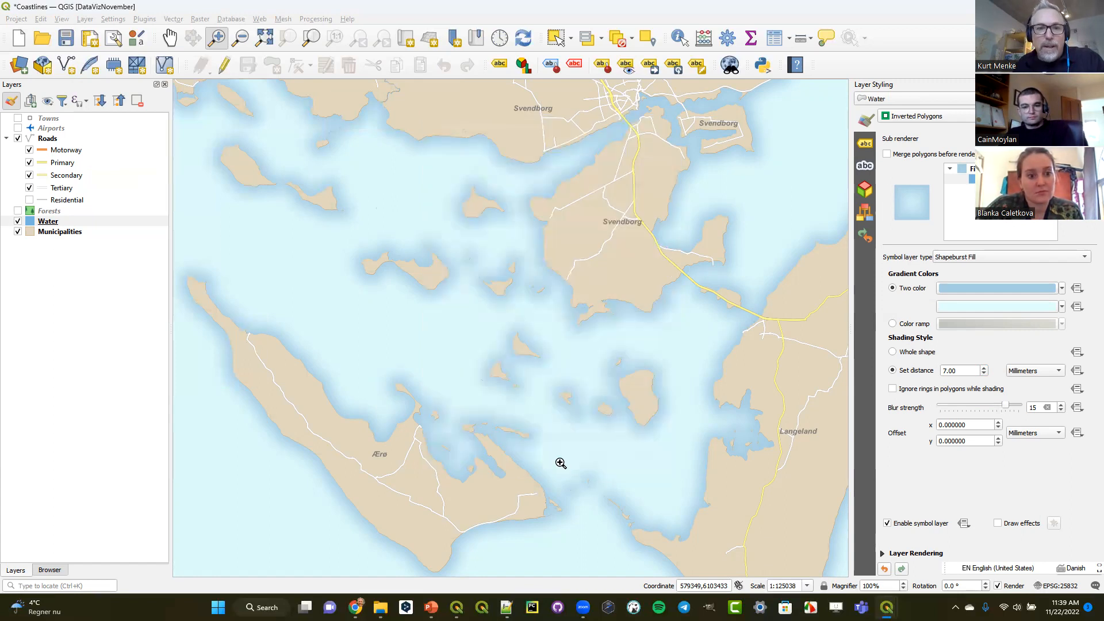
# - Draw a roughly rectangular four-corner polygon in the study area layer, enclosing the islands between Svendborg and Ærø
pyautogui.click(272, 64)
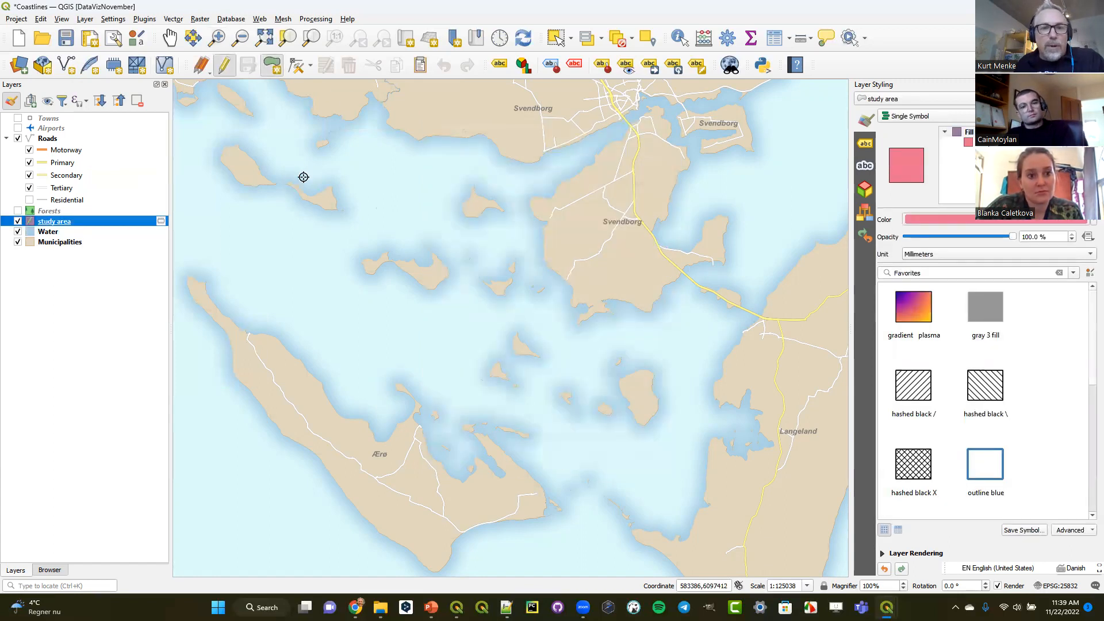
pyautogui.click(287, 131)
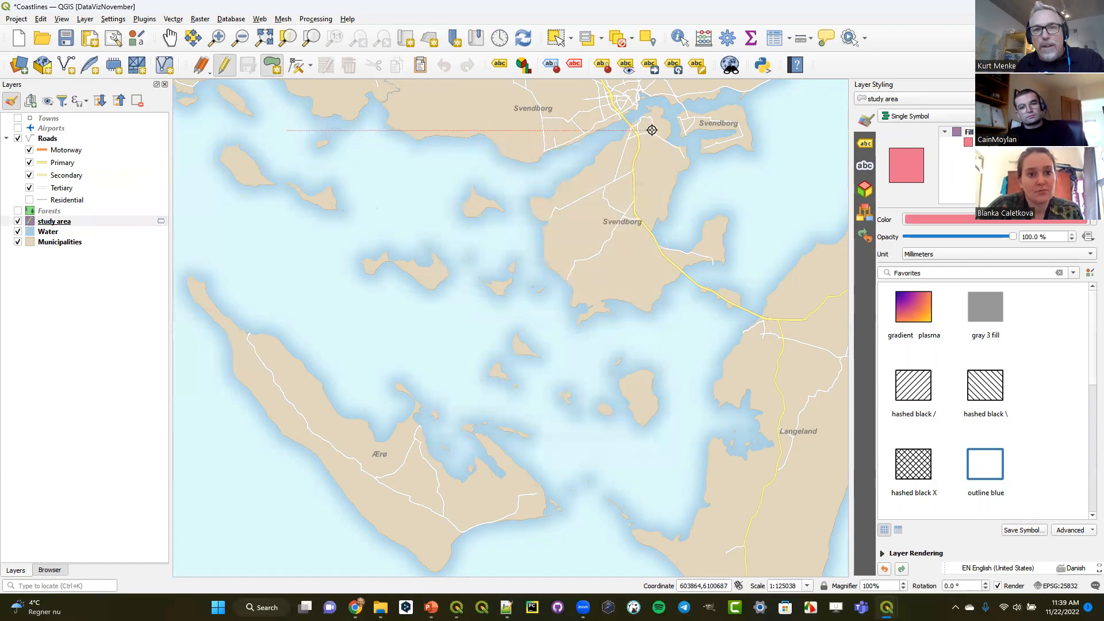
pyautogui.click(653, 131)
pyautogui.click(659, 477)
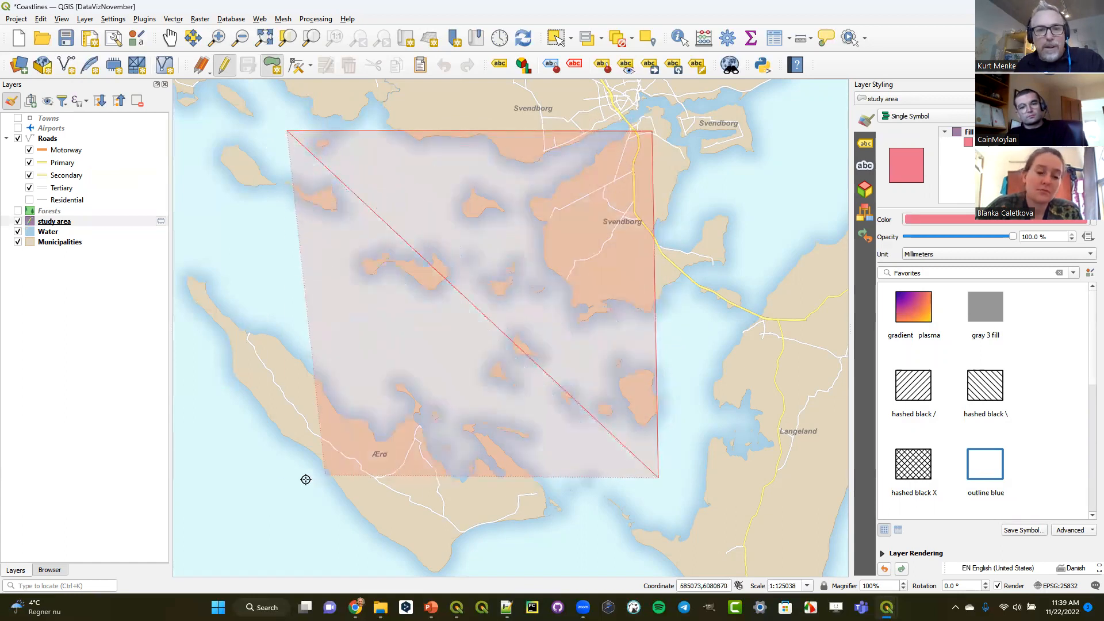
pyautogui.click(293, 481)
pyautogui.rightClick(294, 481)
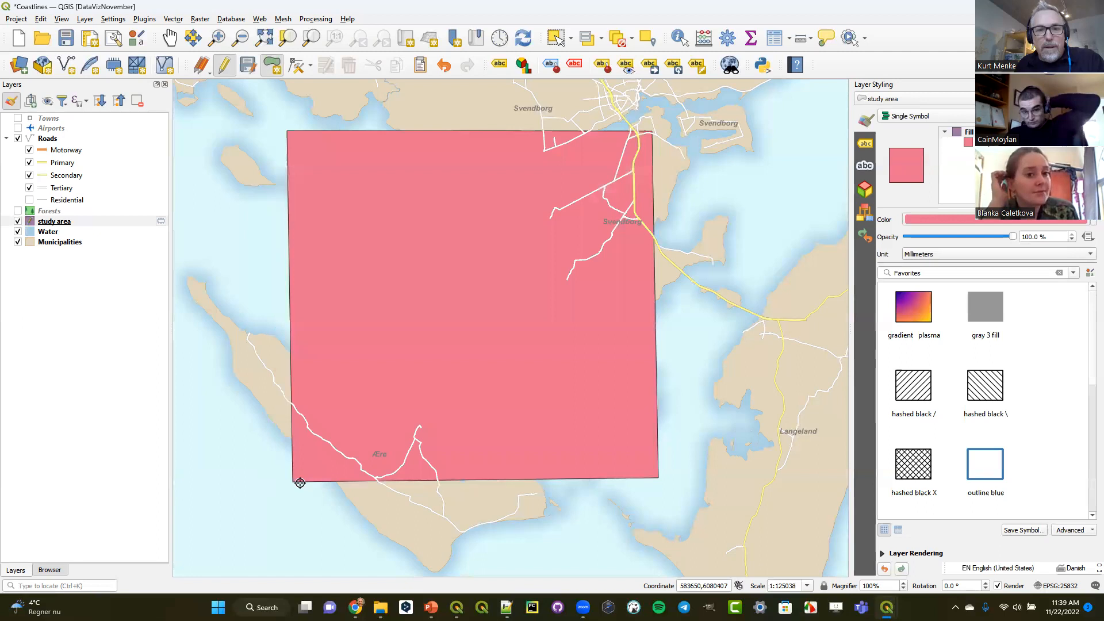
# - Render the study area layer as inverted polygons with a Shapeburst Fill, using dark gray from the recent colors as the first gradient color
pyautogui.click(926, 117)
pyautogui.click(936, 176)
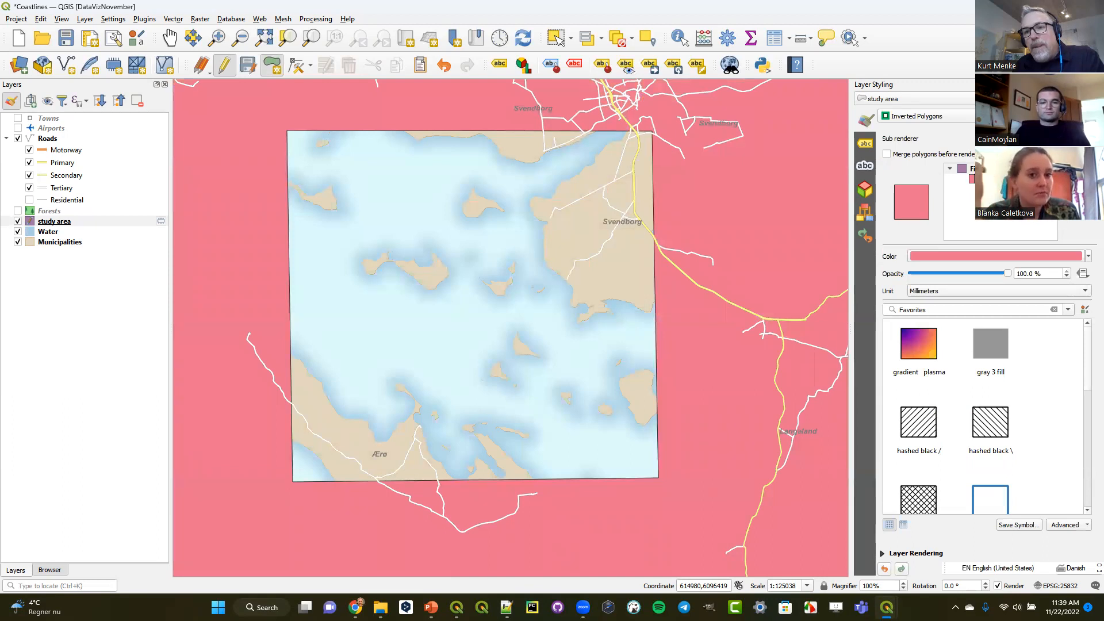
pyautogui.click(972, 179)
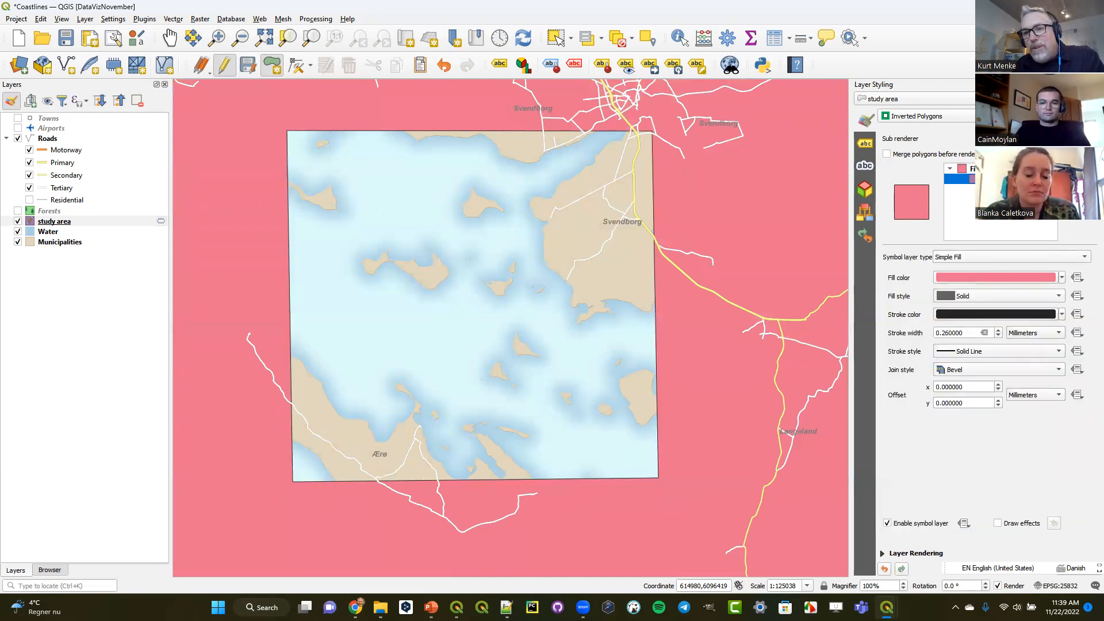
pyautogui.click(1008, 256)
pyautogui.click(1006, 244)
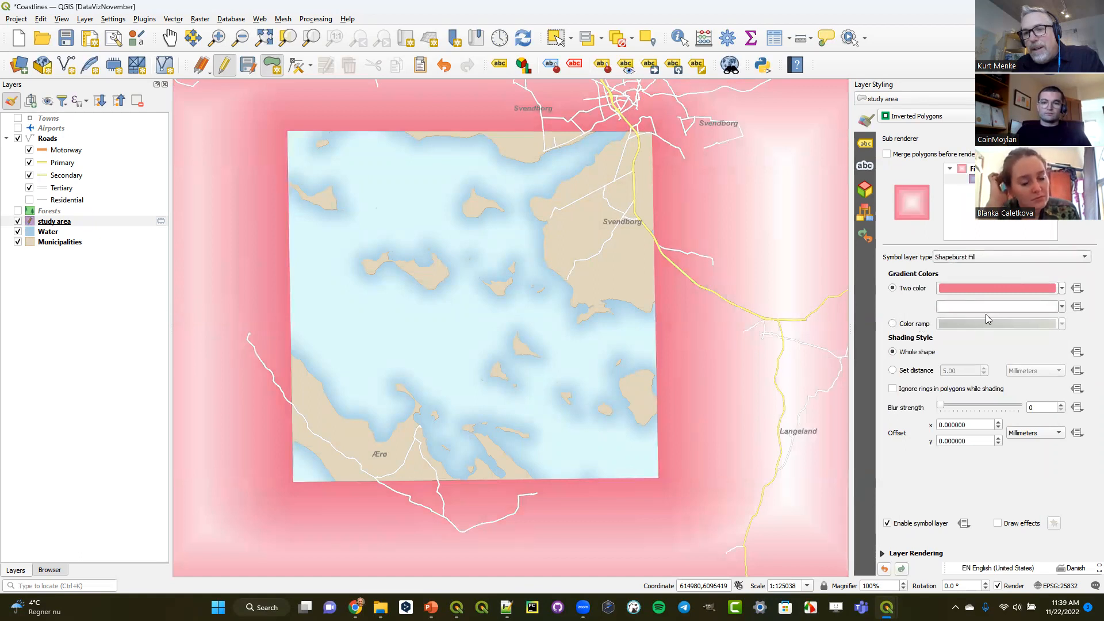
pyautogui.click(1061, 290)
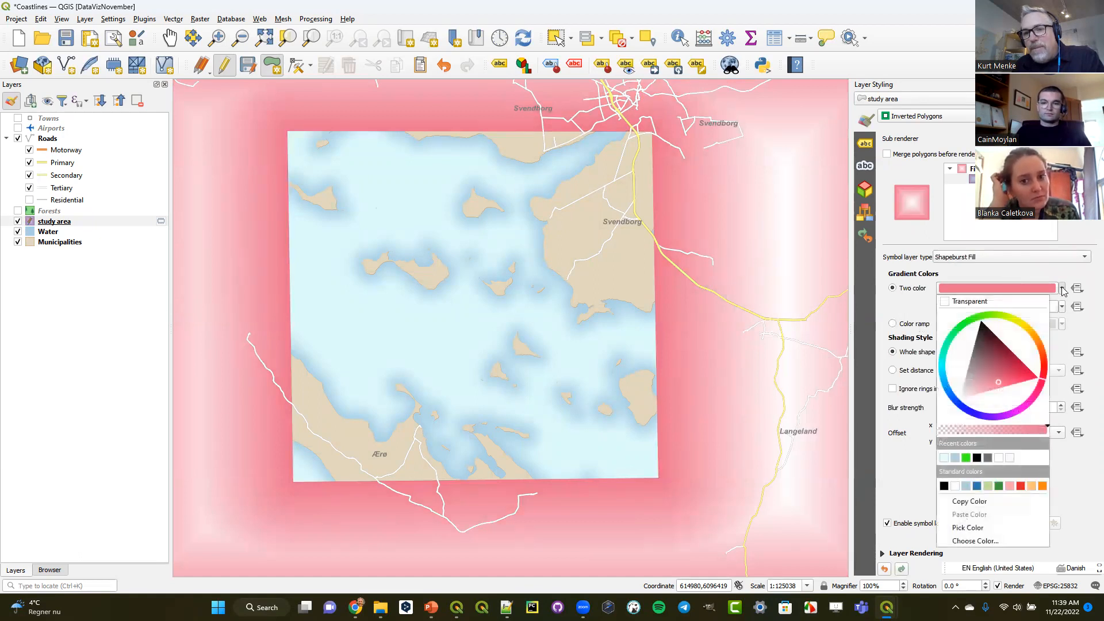
pyautogui.click(988, 457)
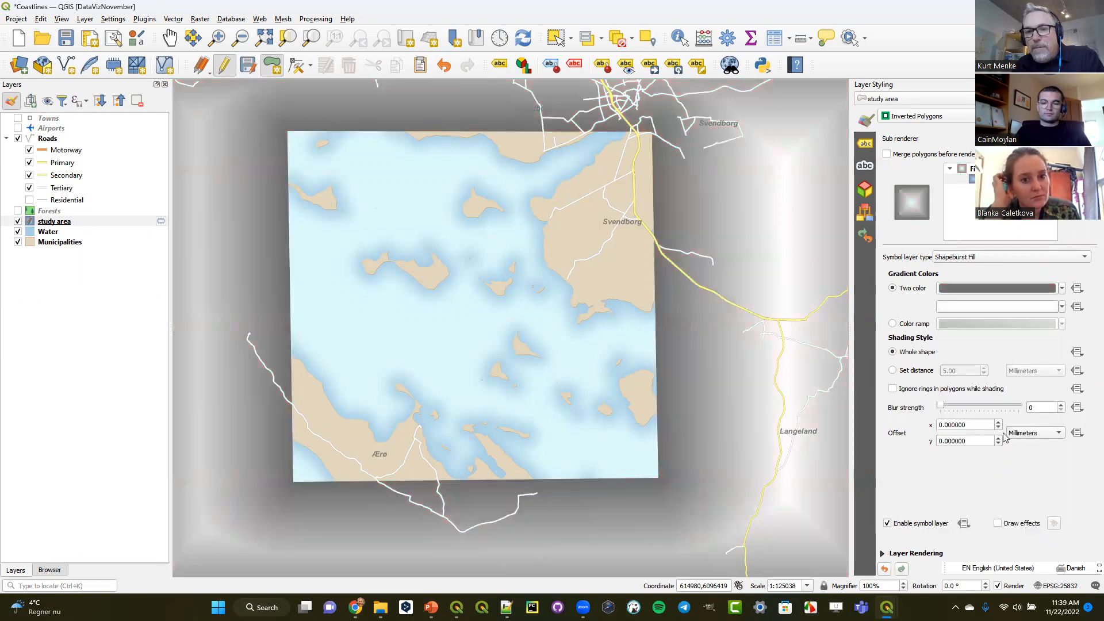
# - Limit the study area's shapeburst shading to a set distance of 2 millimeters and set its blur strength to 9
pyautogui.click(910, 372)
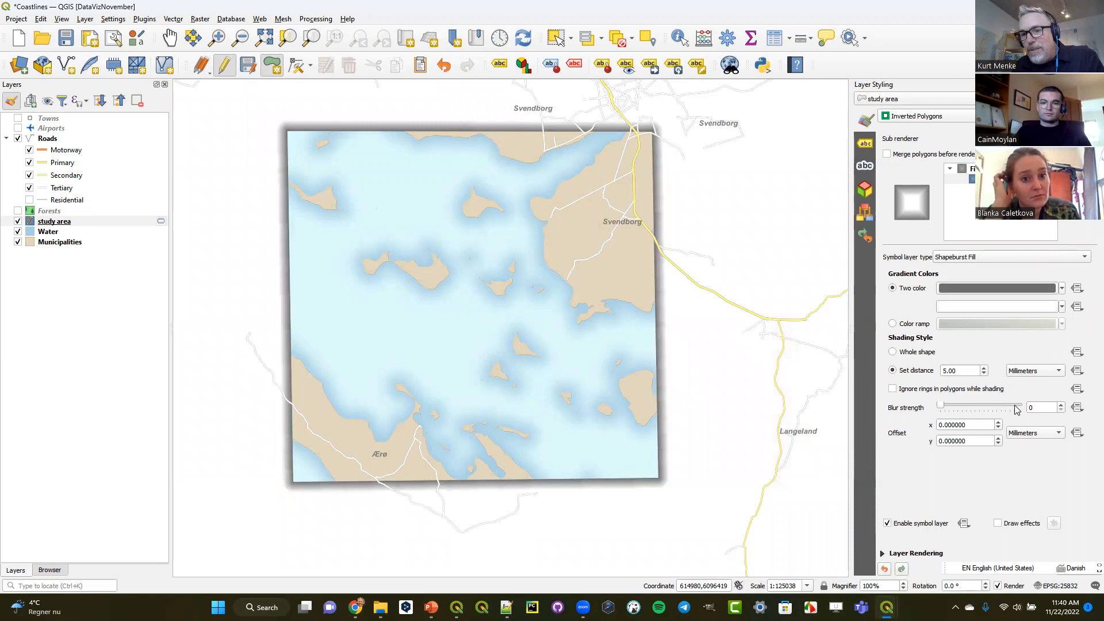
pyautogui.click(984, 368)
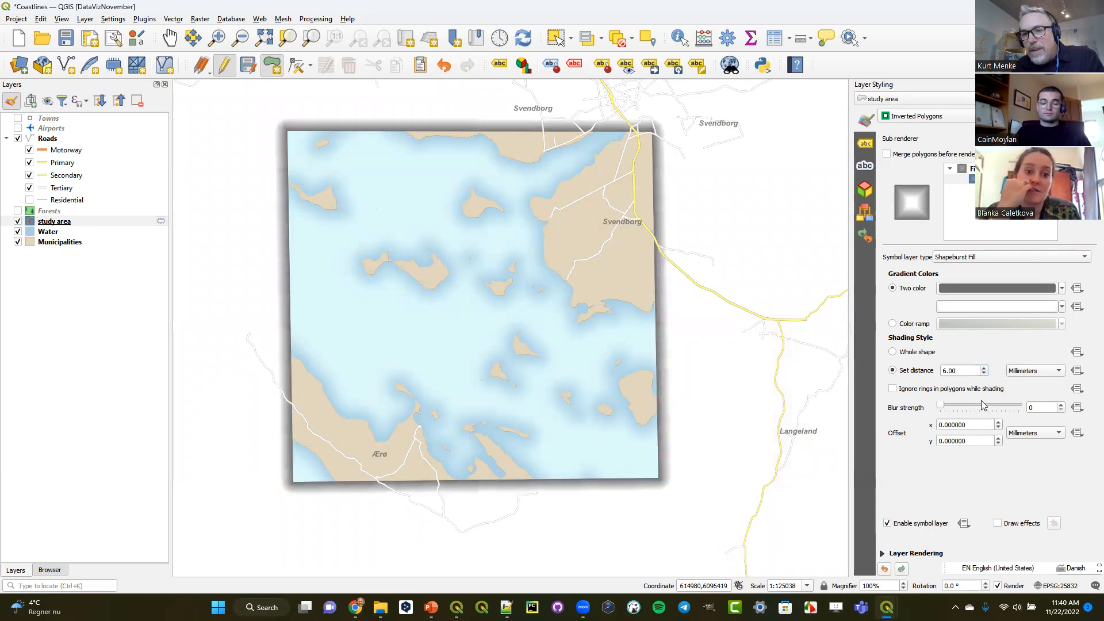
pyautogui.click(982, 409)
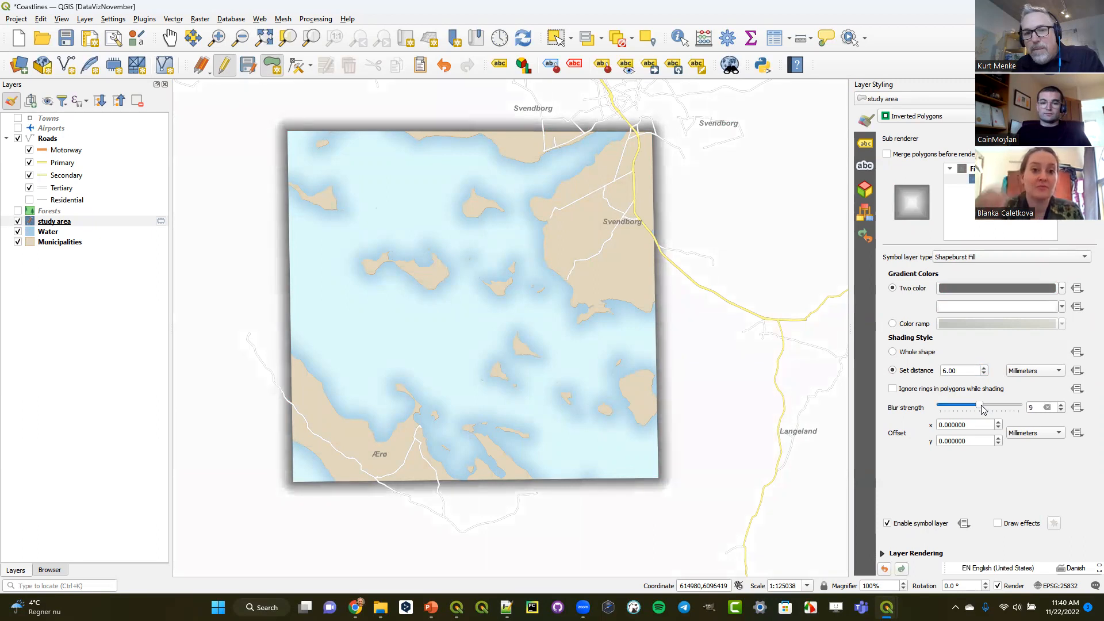
pyautogui.click(984, 374)
pyautogui.click(984, 374)
pyautogui.click(984, 374)
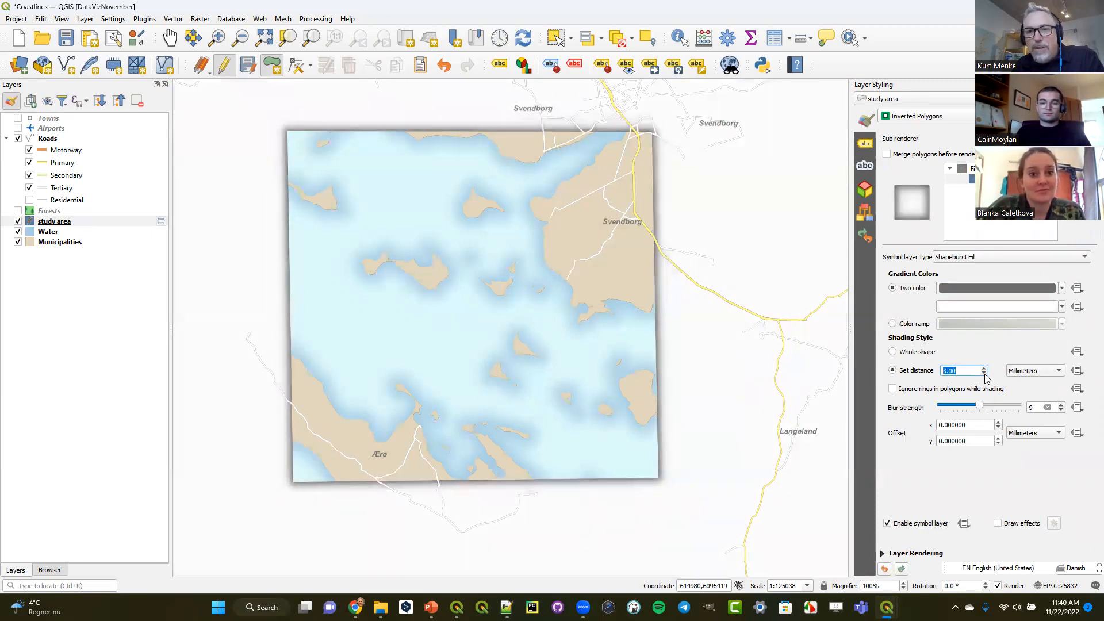
pyautogui.click(984, 373)
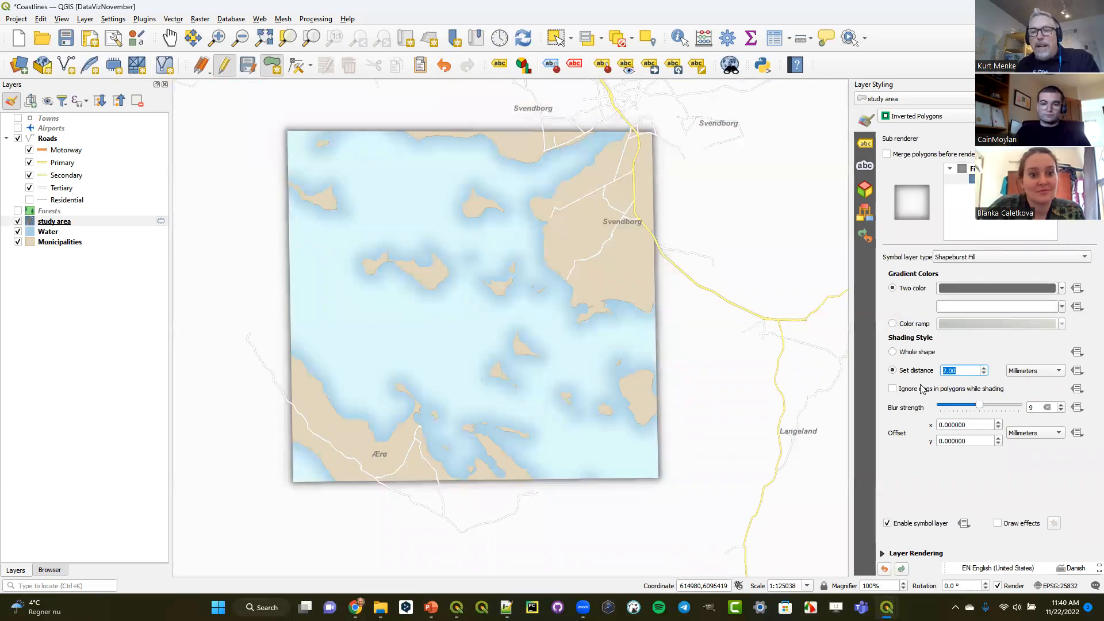
# - Lower the study area layer's opacity to 46.6 % and toggle the layer off and on to compare the effect
pyautogui.click(885, 554)
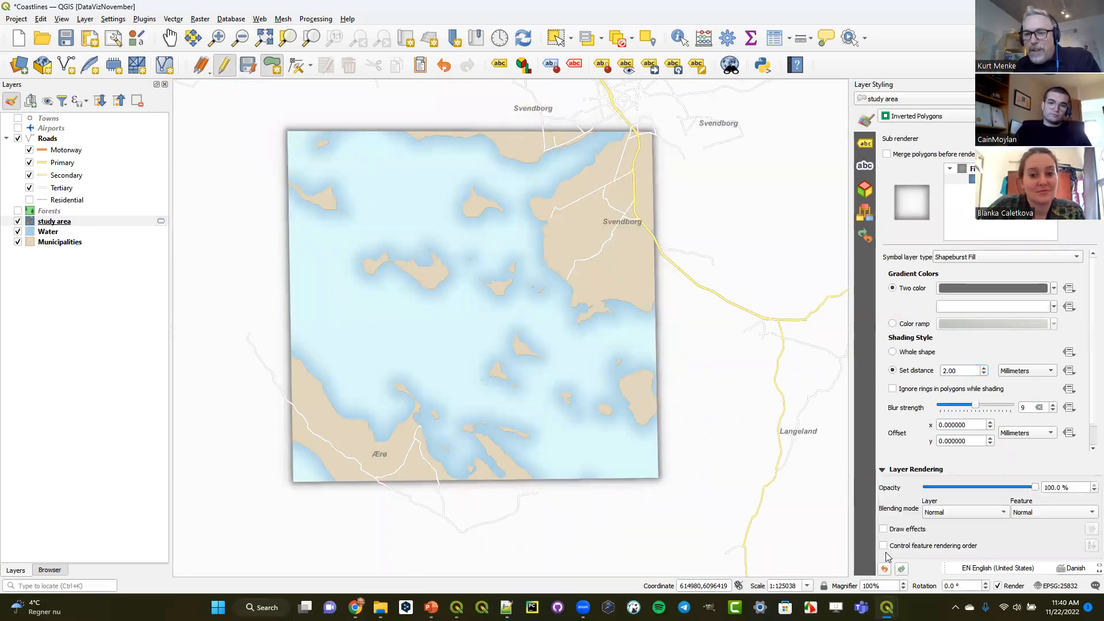
pyautogui.moveTo(1035, 488); pyautogui.dragTo(981, 489)
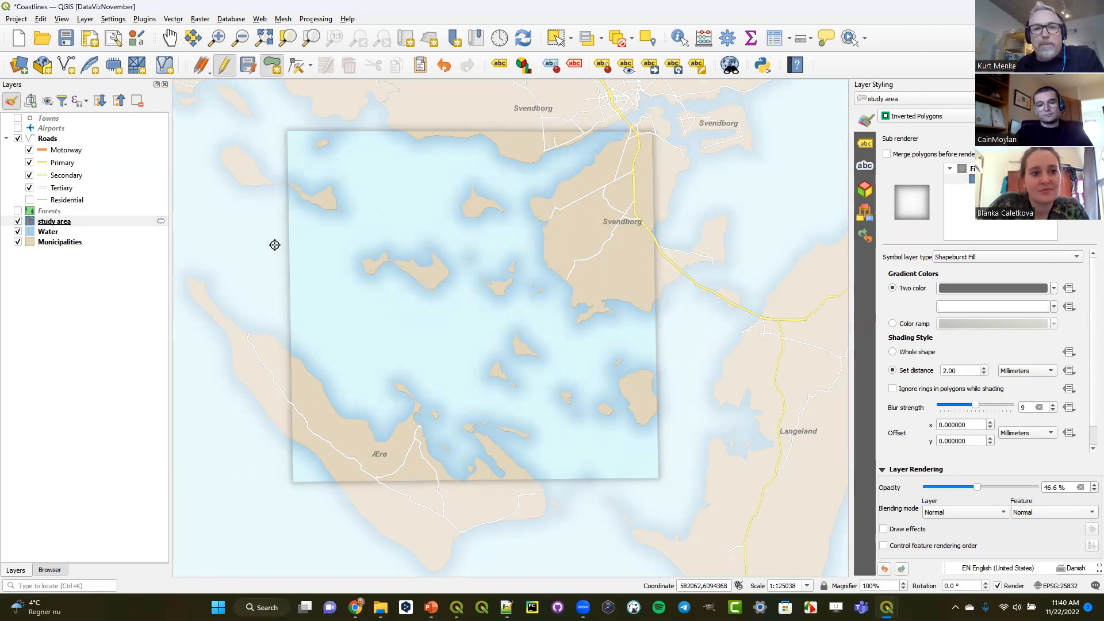
pyautogui.click(19, 222)
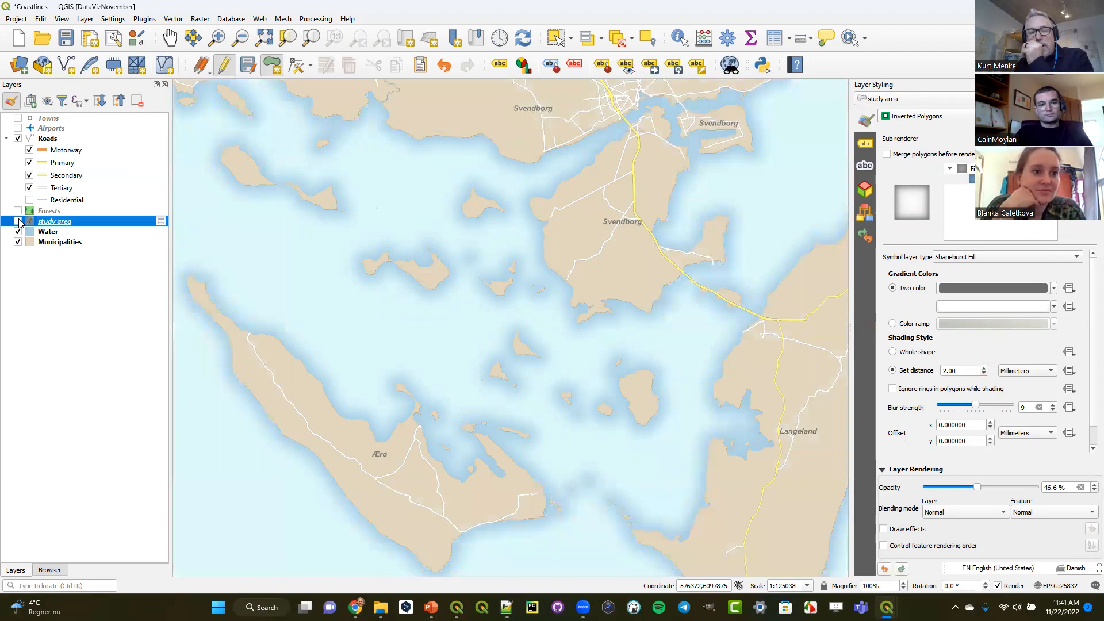
pyautogui.click(19, 222)
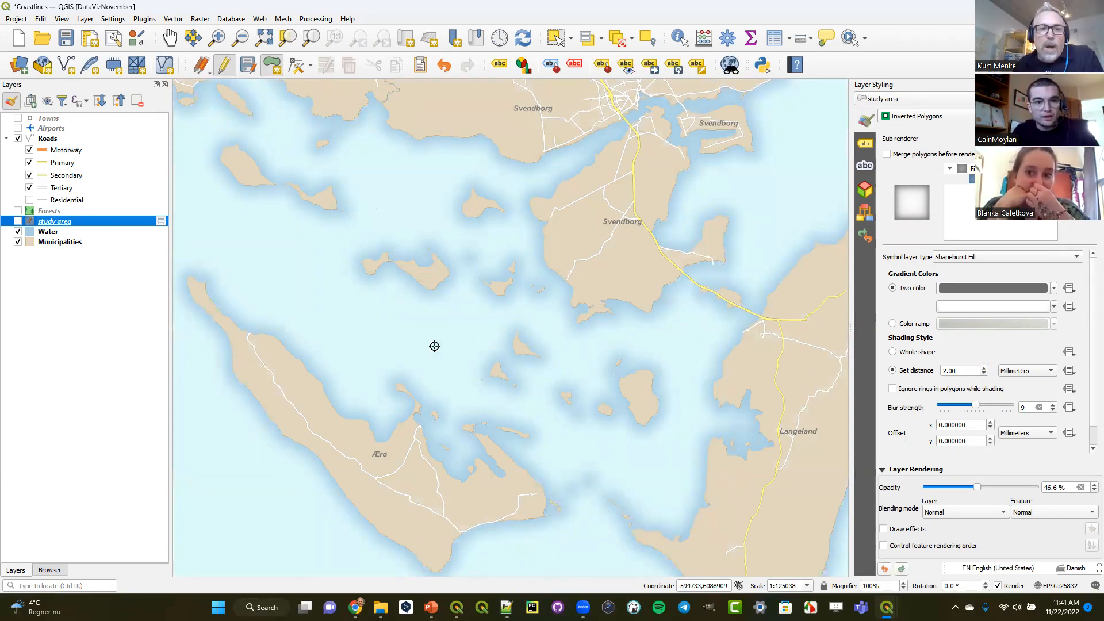
pyautogui.click(18, 222)
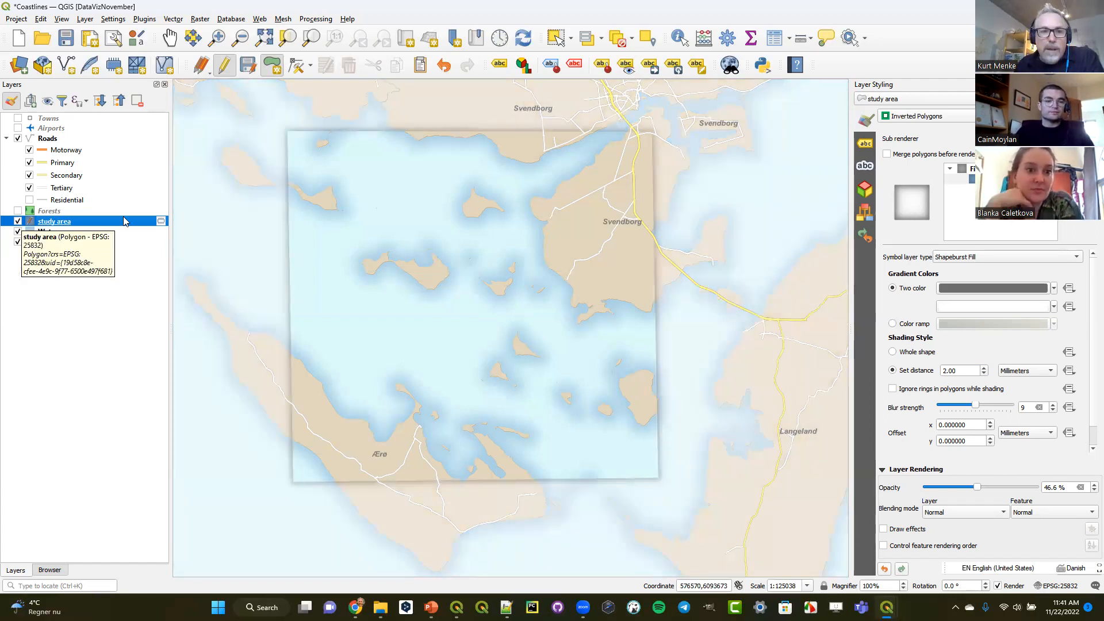
# - Check the study area scratch layer's available options for making it permanent
pyautogui.moveTo(160, 223)
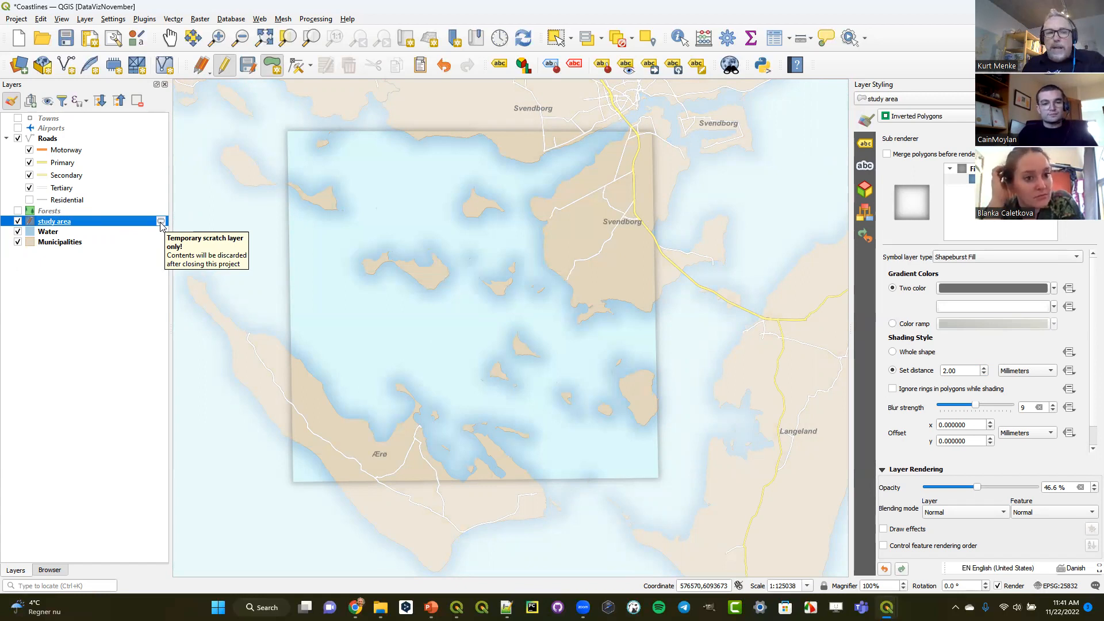
pyautogui.rightClick(161, 223)
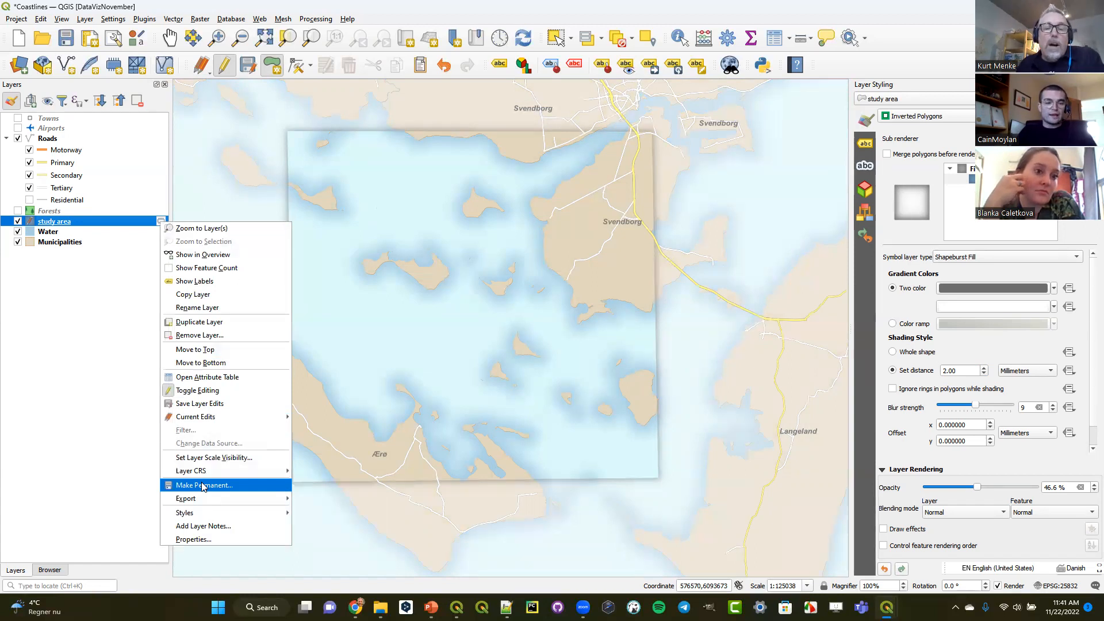
# - Hide the study area layer and save the Water layer's symbol as "IPSF water" with the Showcase tag
pyautogui.click(48, 233)
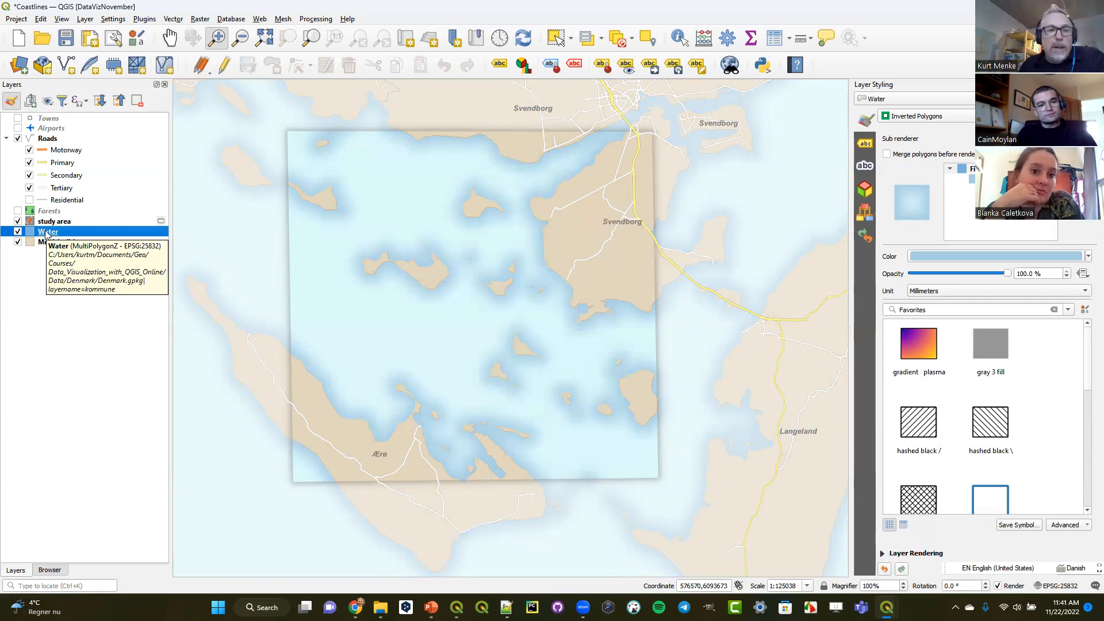
pyautogui.click(18, 221)
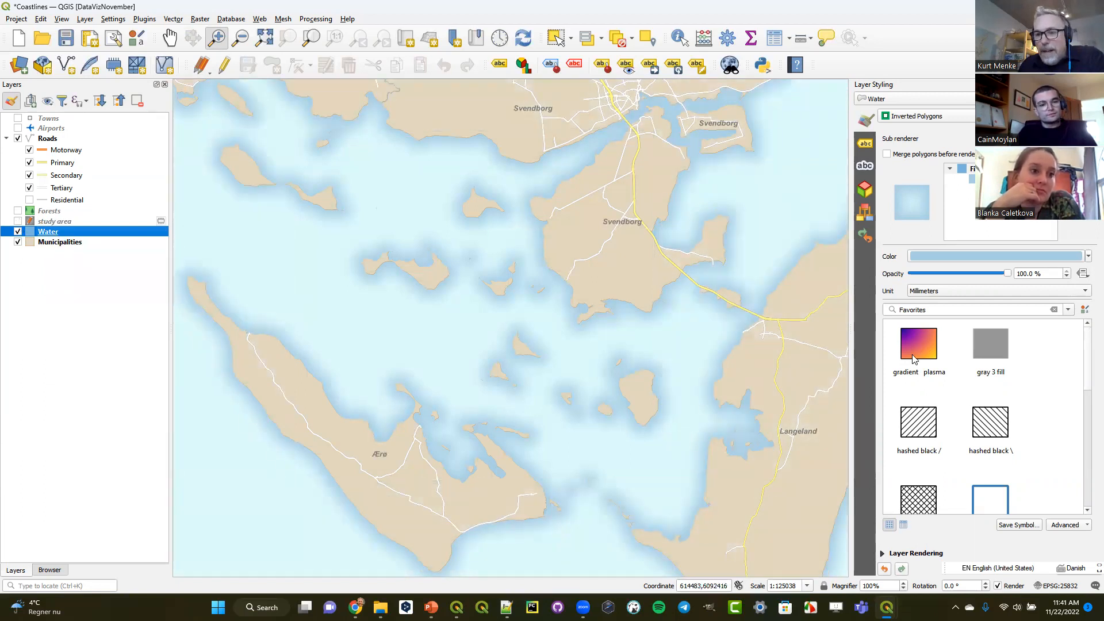
pyautogui.click(1020, 526)
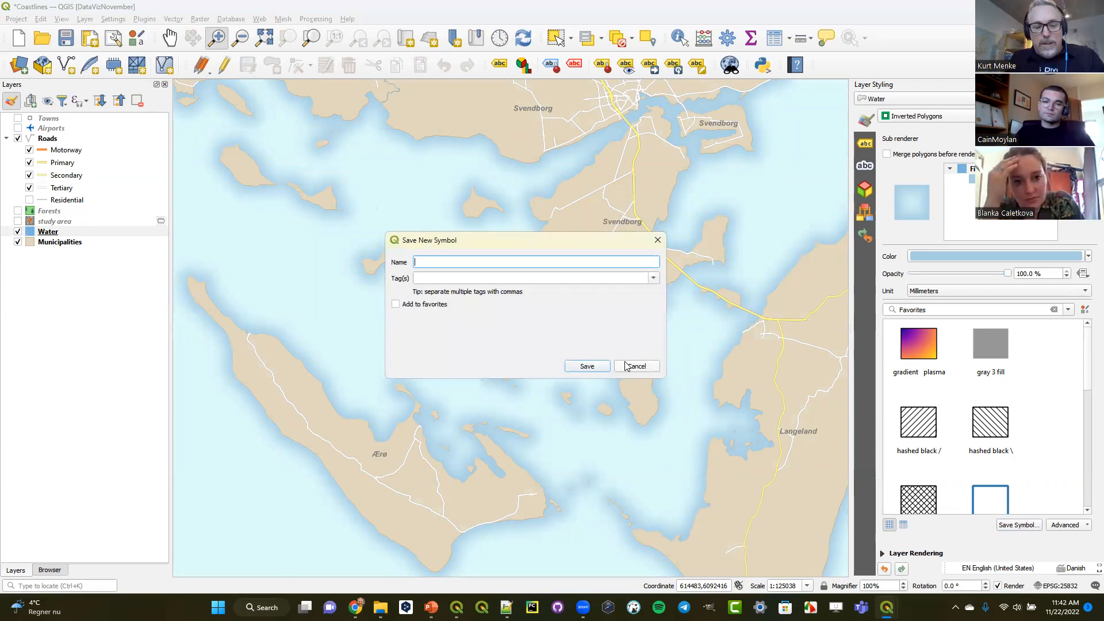
pyautogui.write('IP')
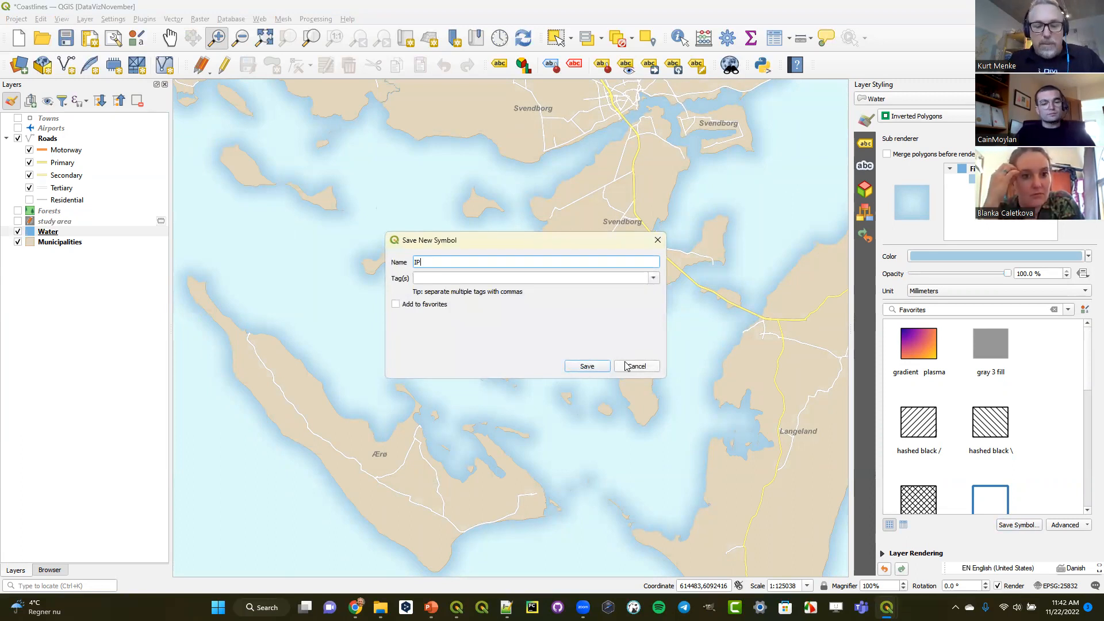
pyautogui.press('BackSpace')
pyautogui.press('BackSpace')
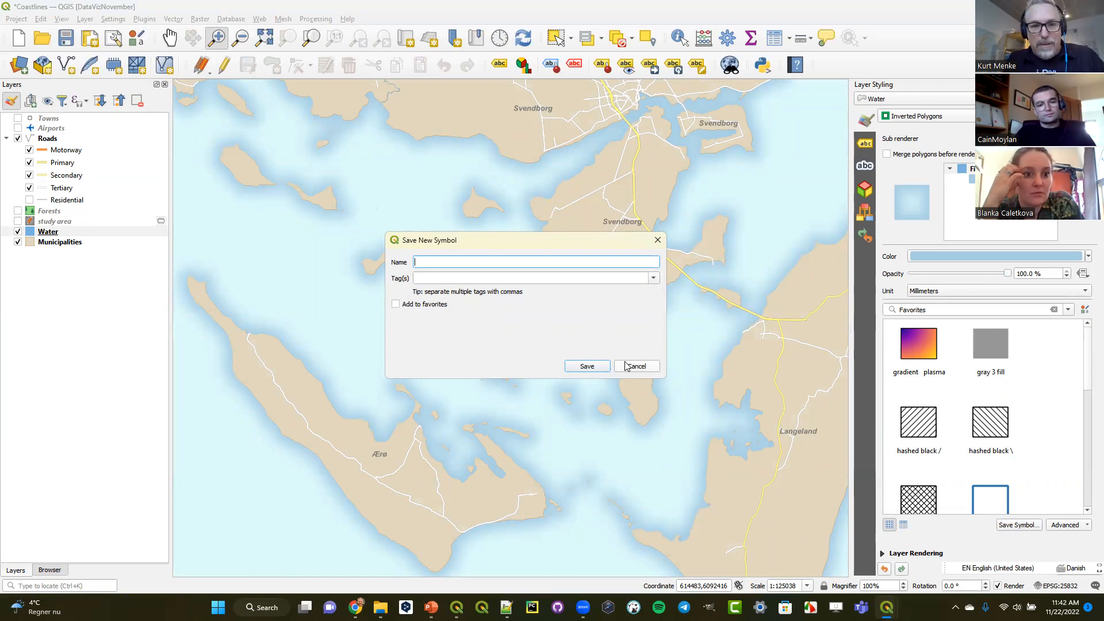
pyautogui.write('IPSF')
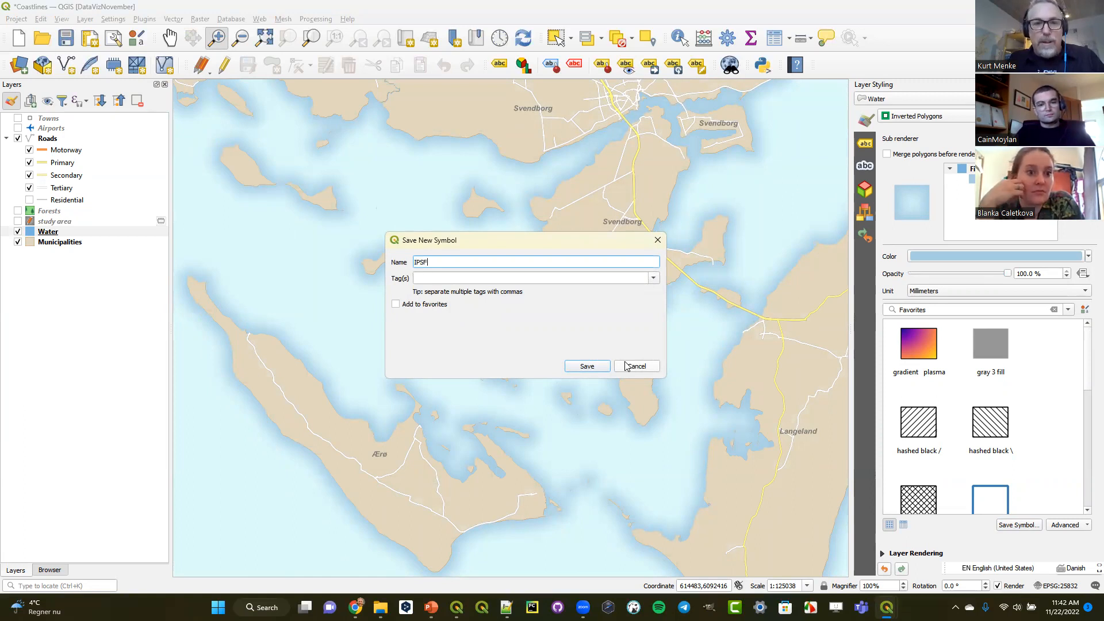
pyautogui.write(' water')
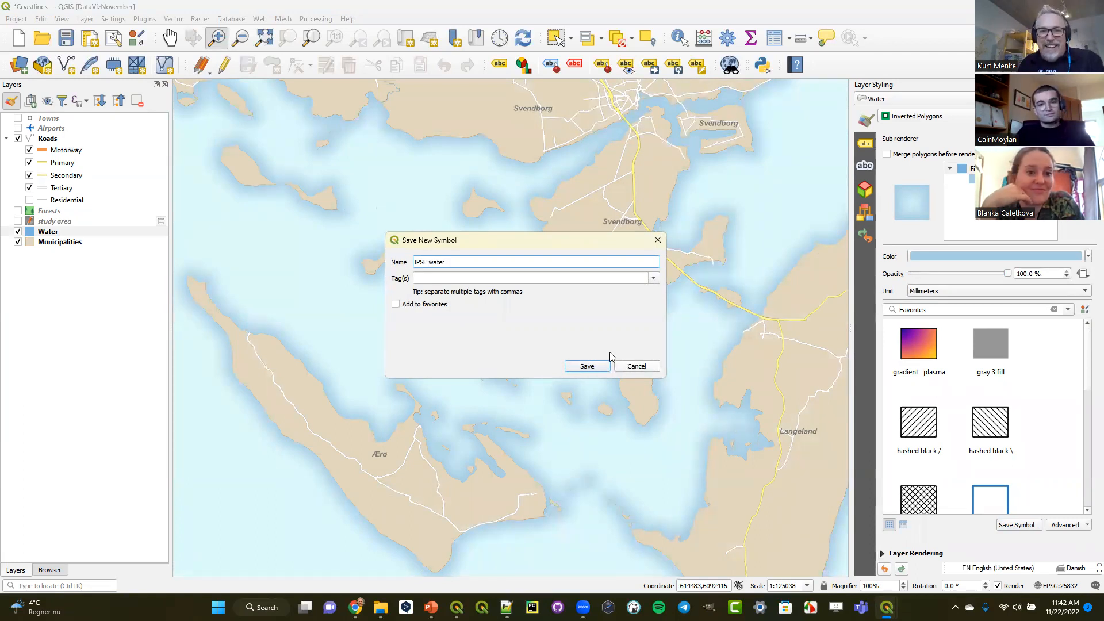
pyautogui.click(654, 278)
pyautogui.click(654, 278)
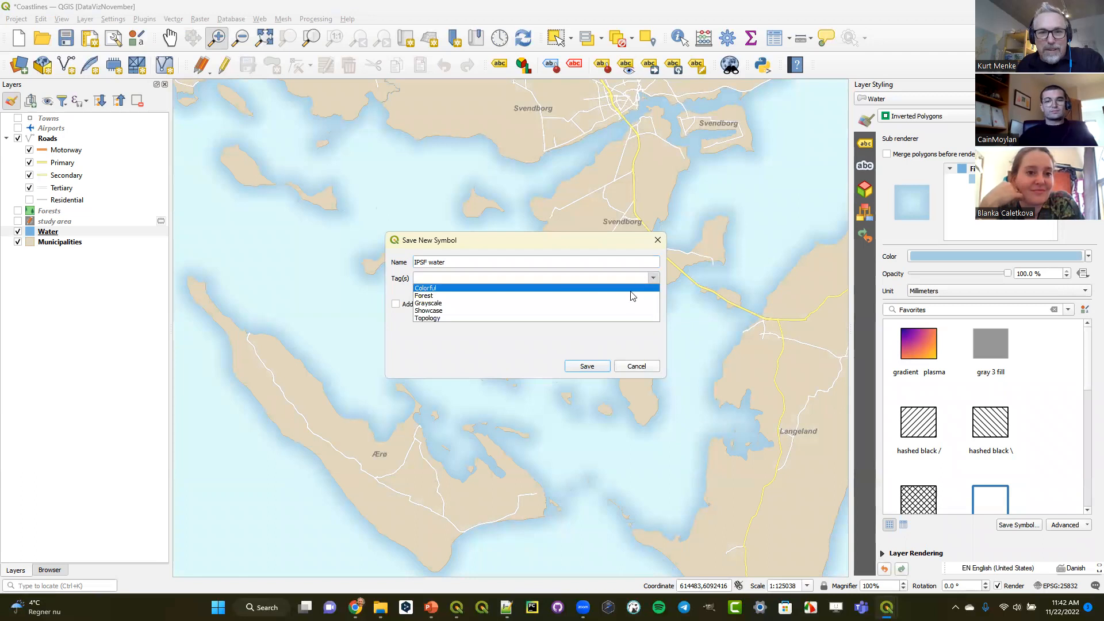
pyautogui.click(628, 310)
pyautogui.click(586, 366)
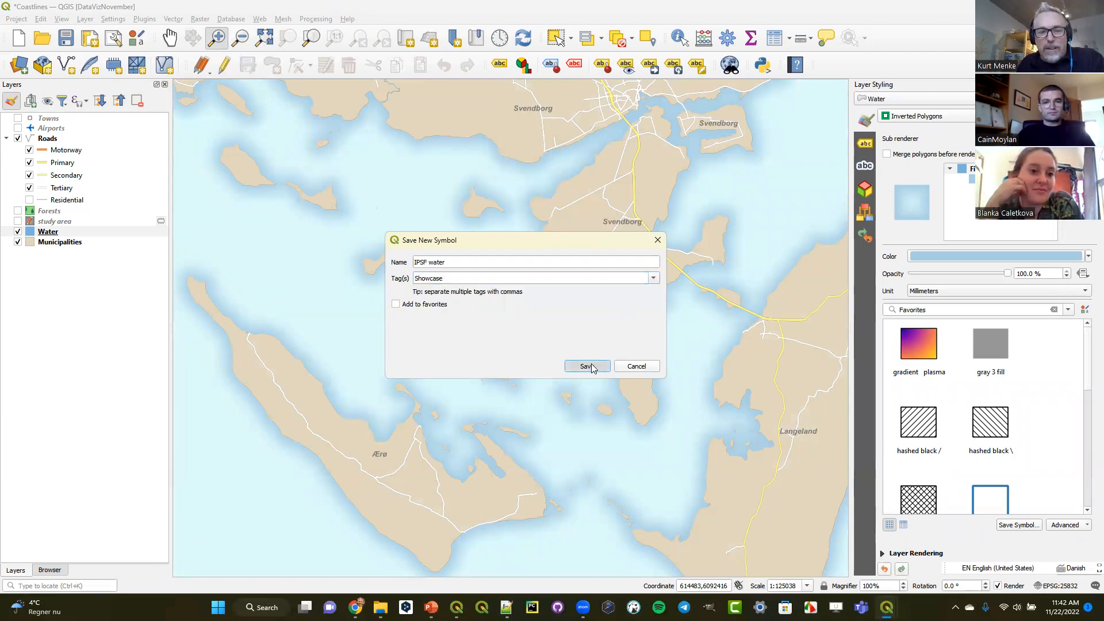
# - Find the saved "IPSF water" symbol among all fill symbols in the Style Manager, and close the manager
pyautogui.click(137, 38)
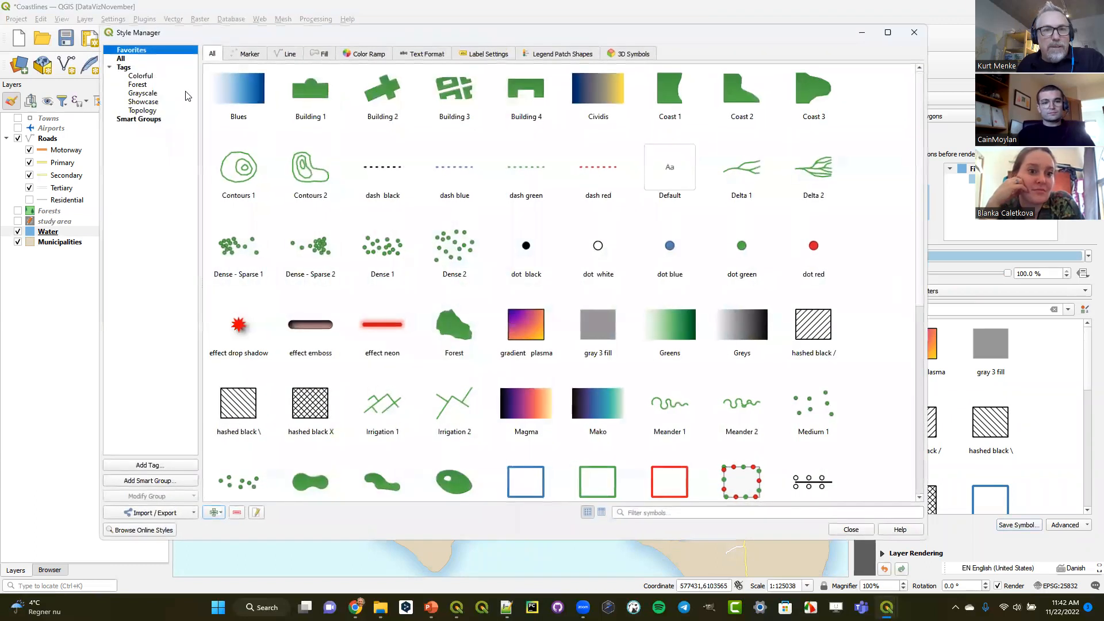
pyautogui.click(319, 53)
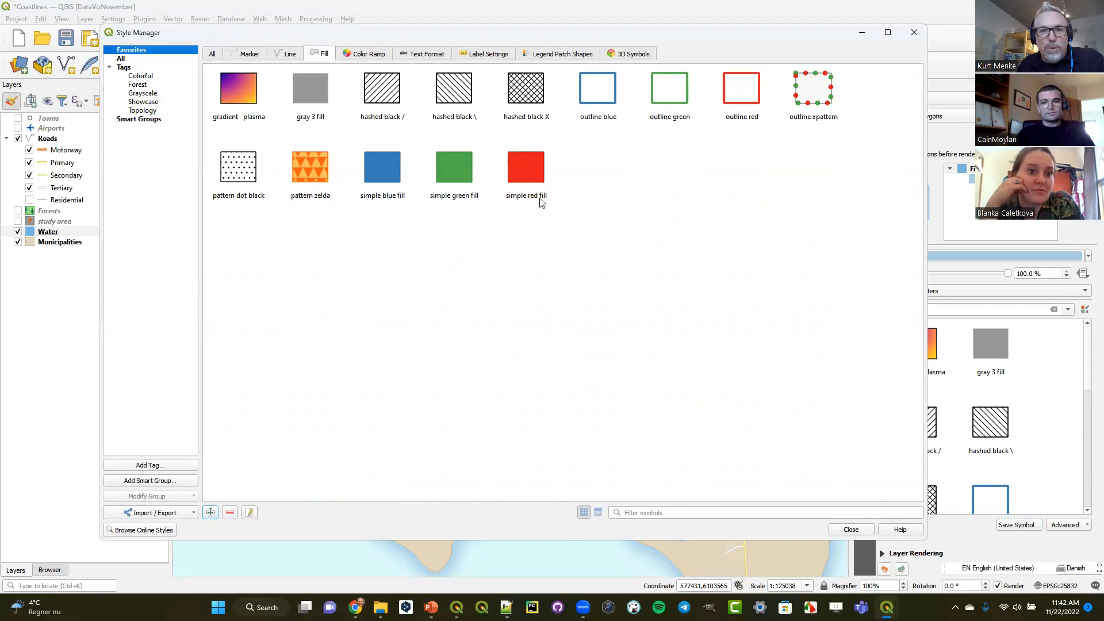
pyautogui.click(130, 59)
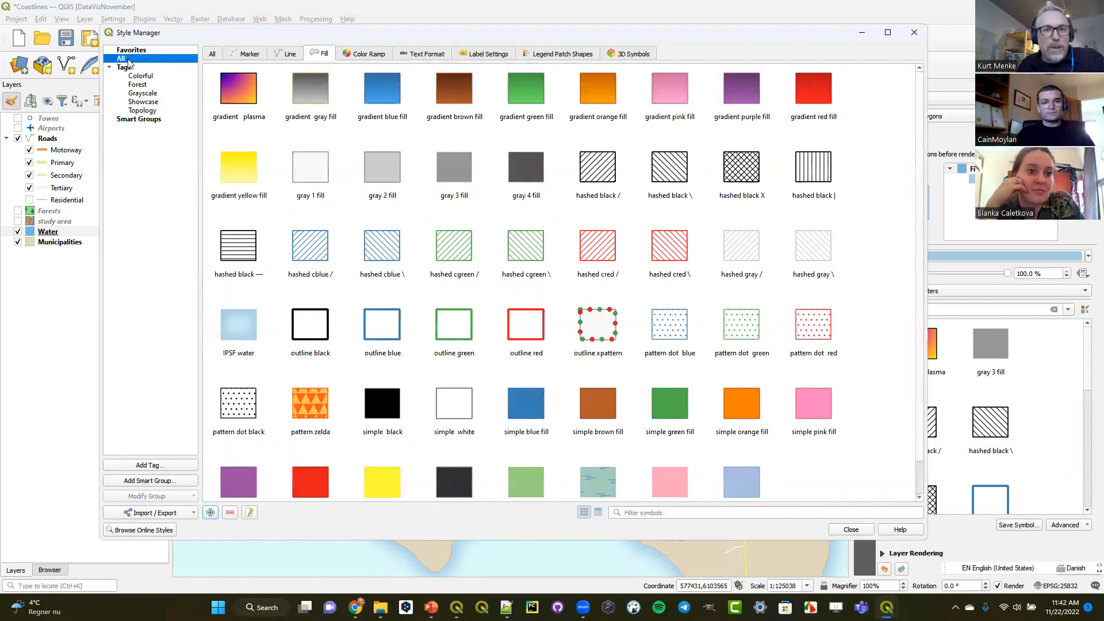
pyautogui.click(237, 344)
pyautogui.moveTo(236, 328)
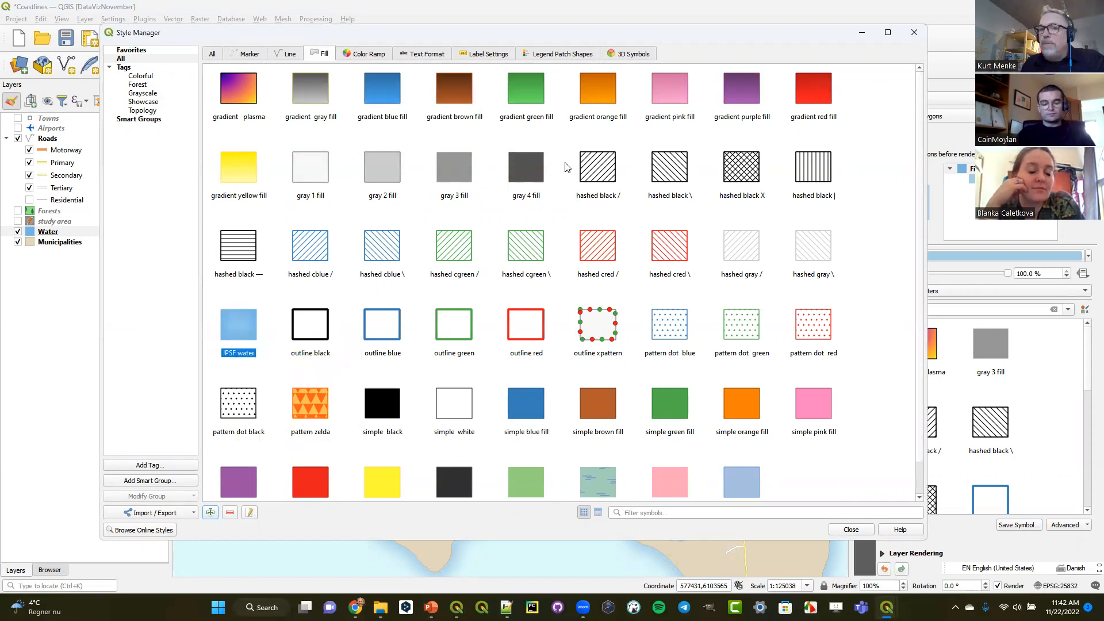
pyautogui.click(913, 33)
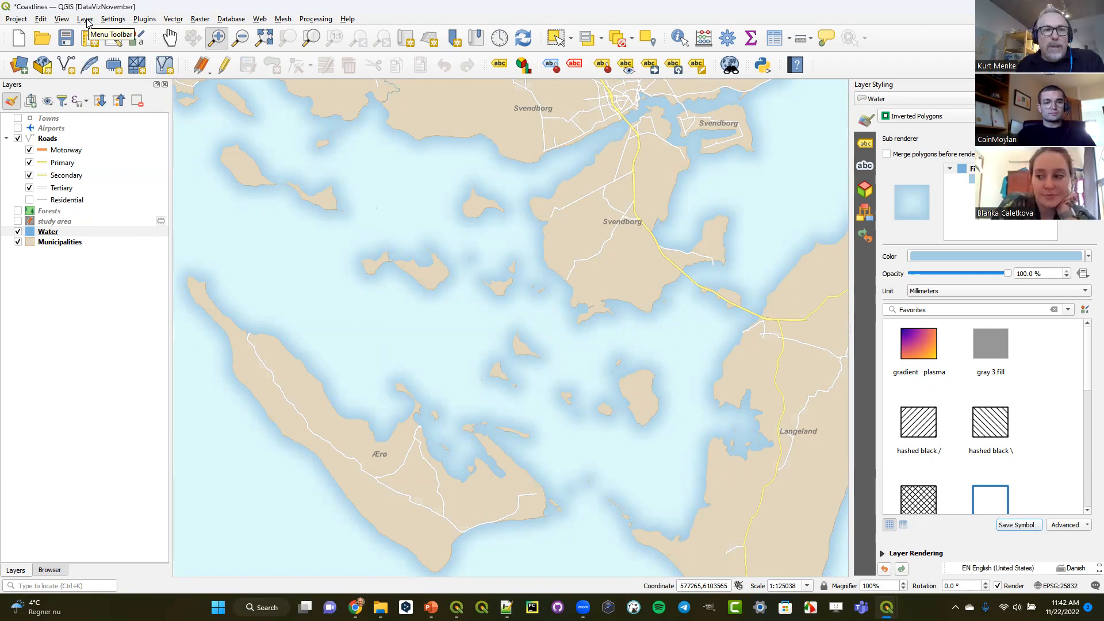
# - Review the list of available user profiles without switching, and return to the Water layer
pyautogui.click(113, 19)
pyautogui.moveTo(148, 33)
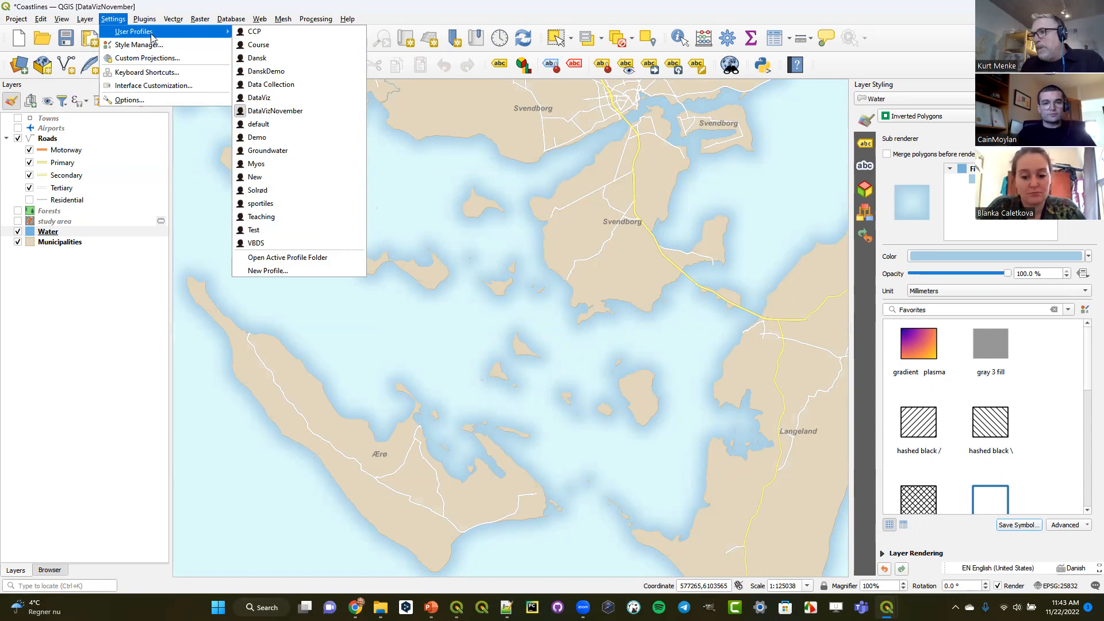
pyautogui.click(251, 6)
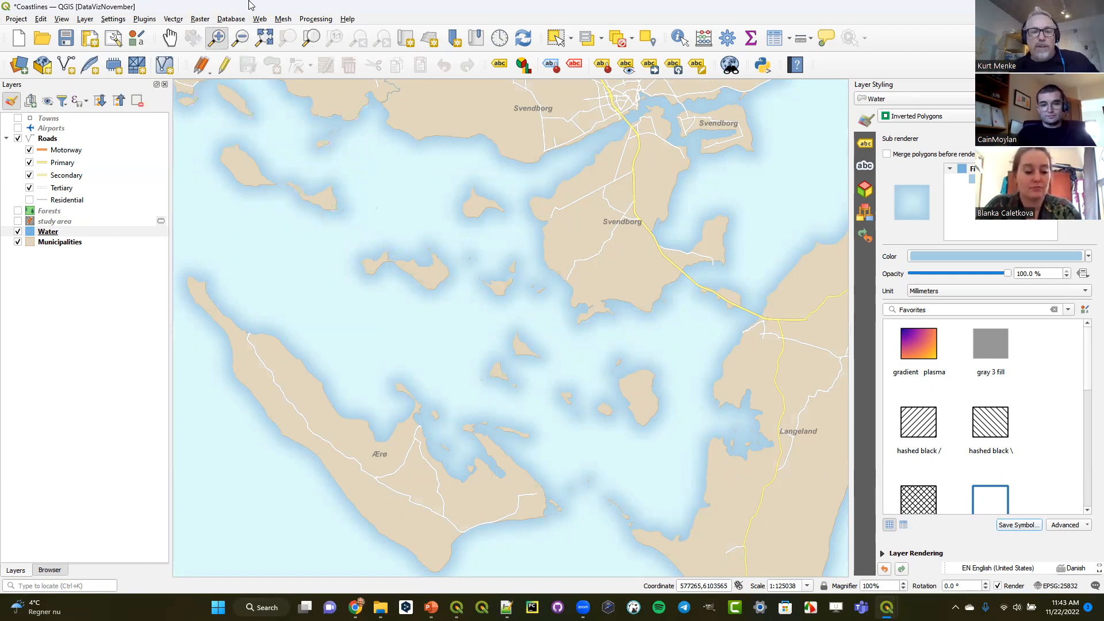
pyautogui.click(53, 232)
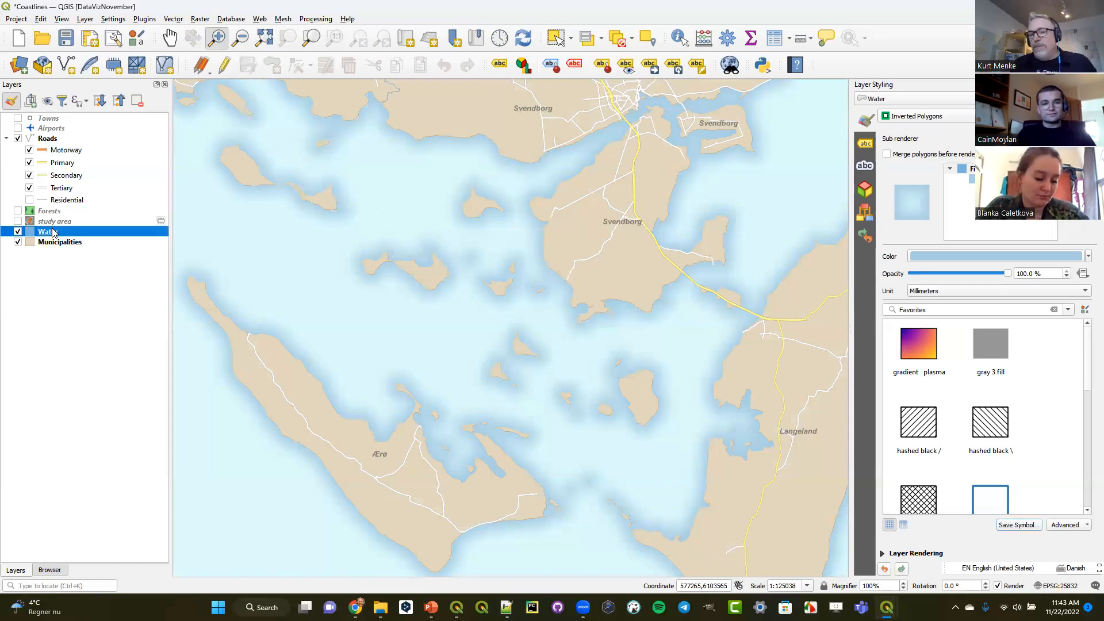
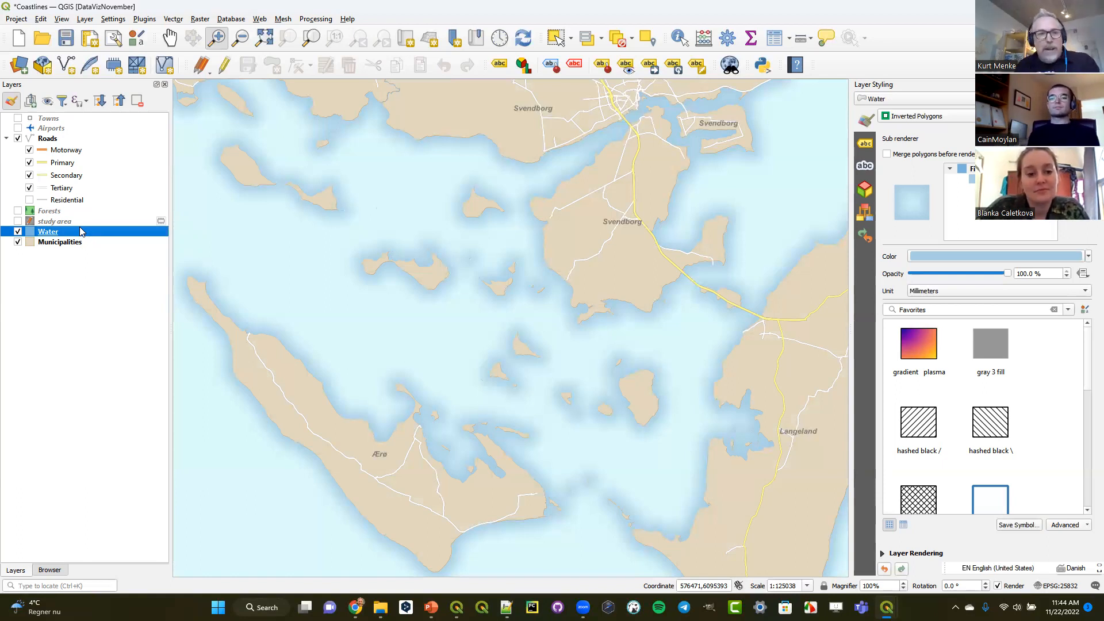
# - Duplicate the Municipalities layer, place the copy directly above the original, and rename it "Dots"
pyautogui.click(57, 243)
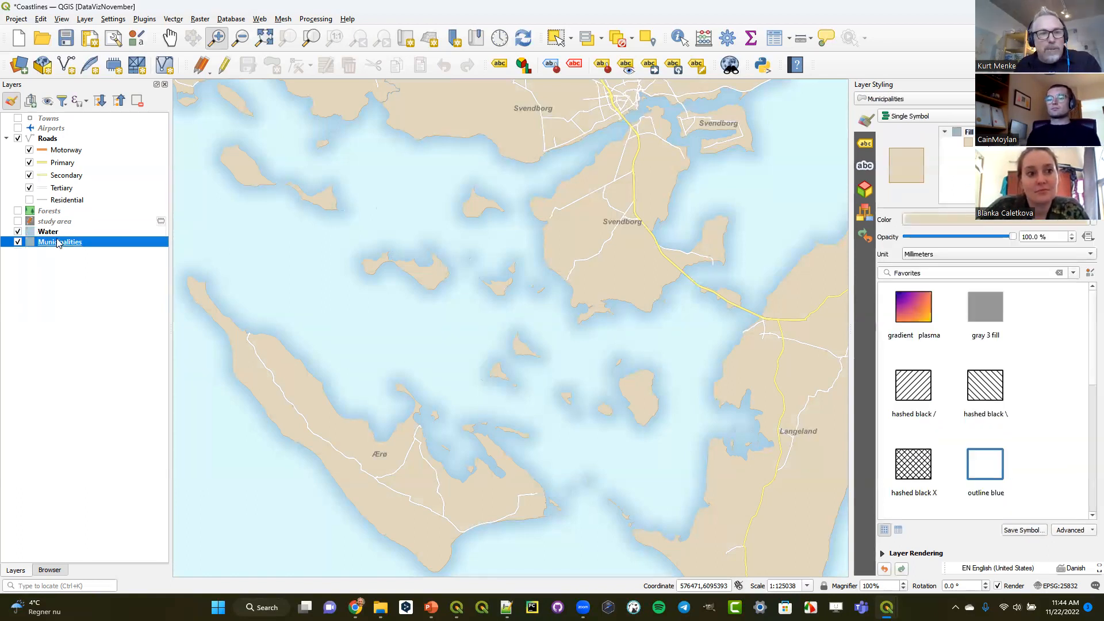
pyautogui.rightClick(57, 243)
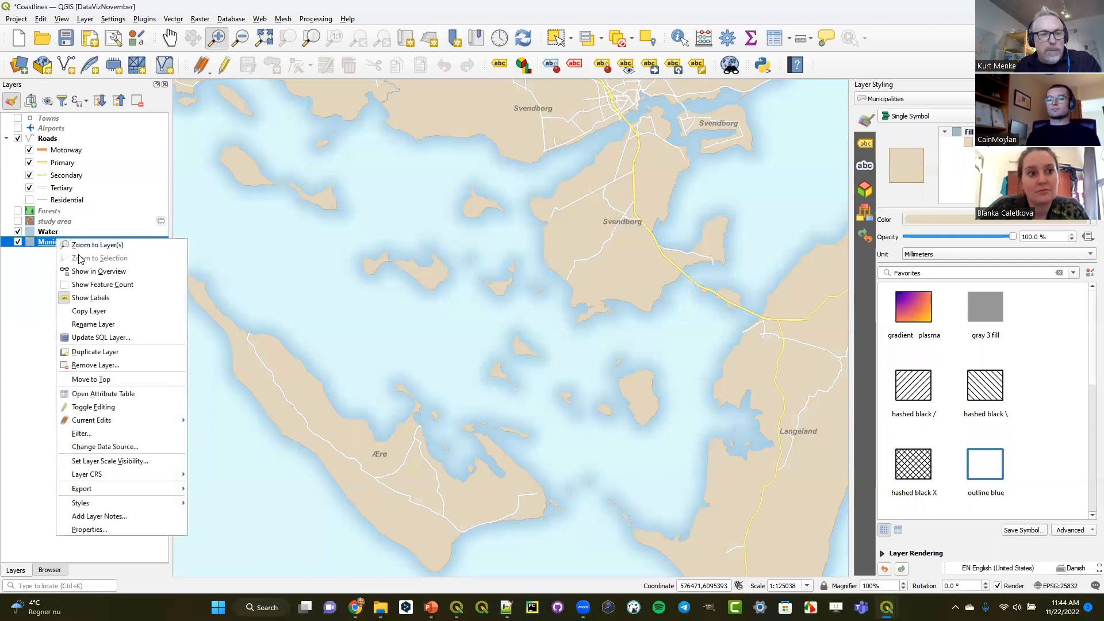
pyautogui.click(103, 351)
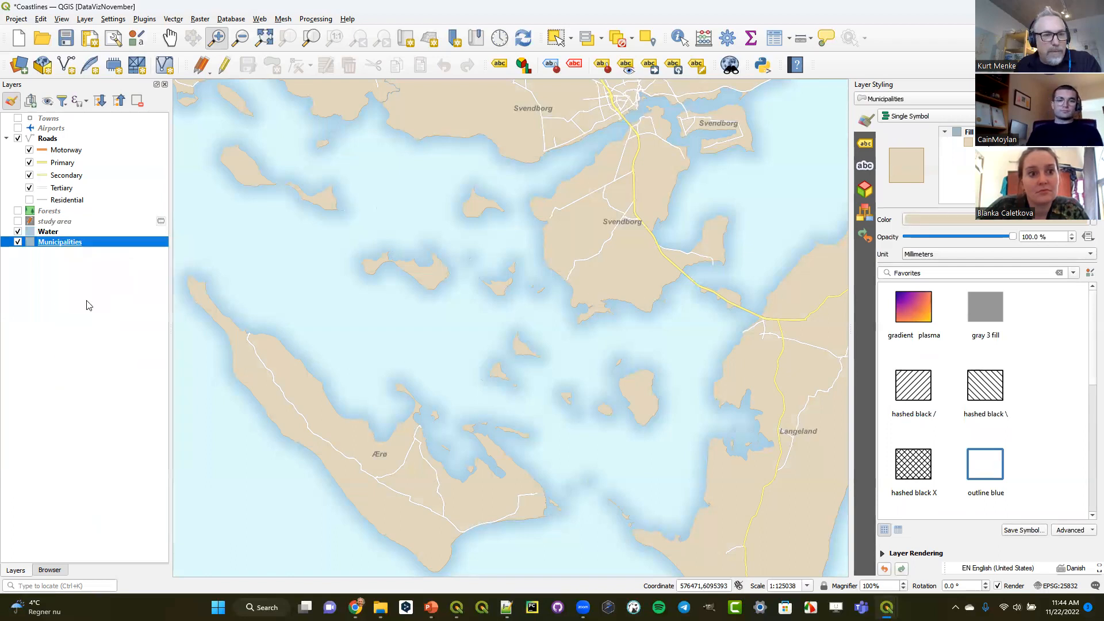
pyautogui.moveTo(53, 255); pyautogui.dragTo(55, 244)
pyautogui.rightClick(56, 243)
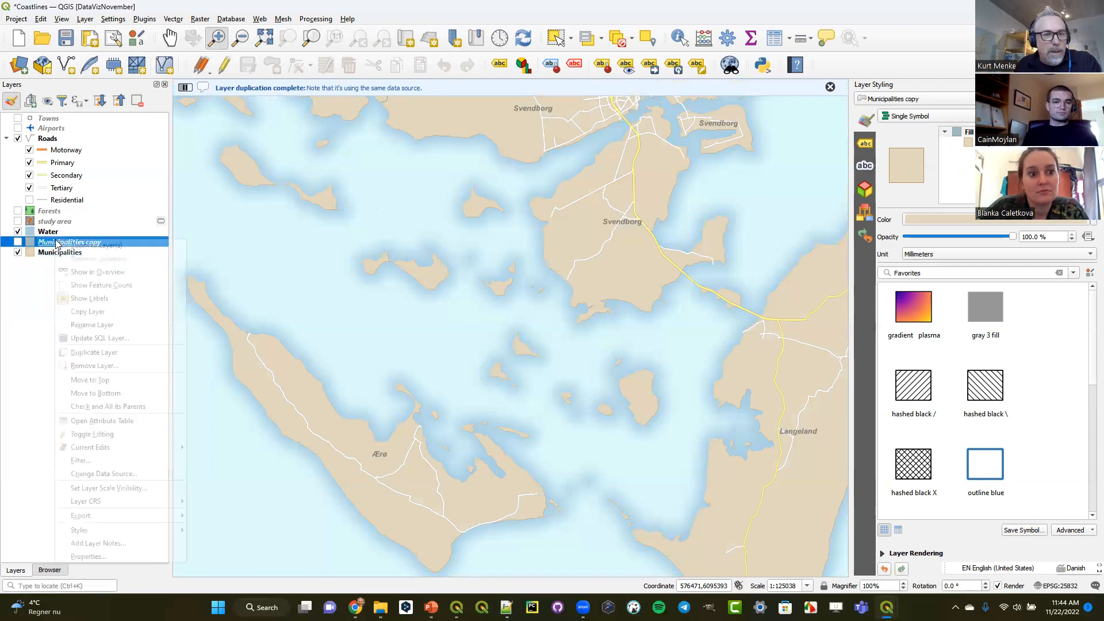
pyautogui.click(99, 325)
pyautogui.write('Dots')
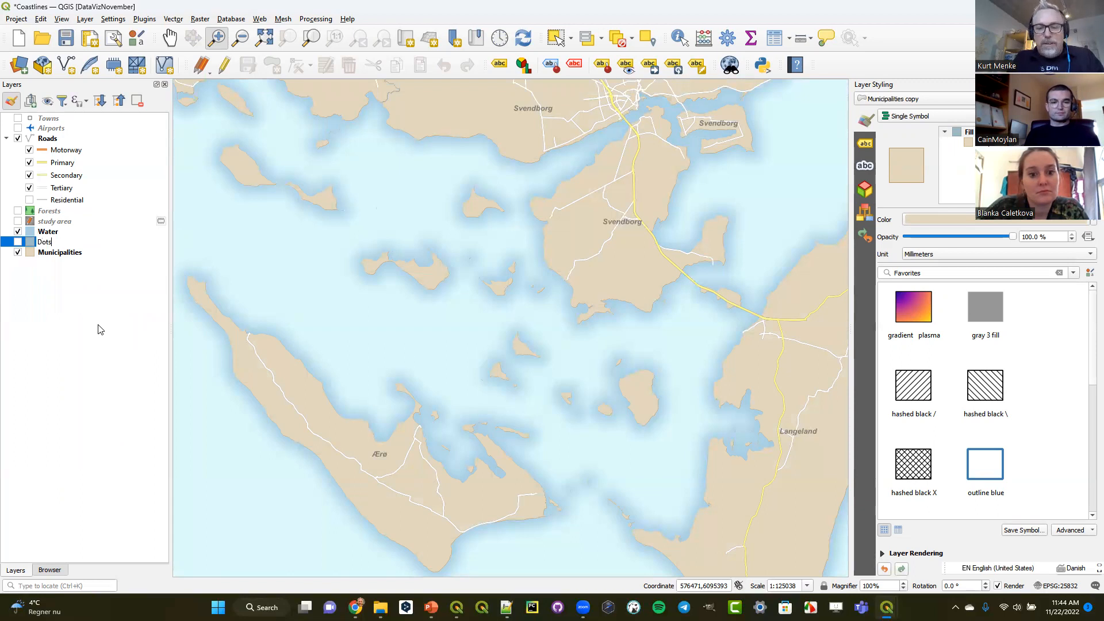
pyautogui.press('Return')
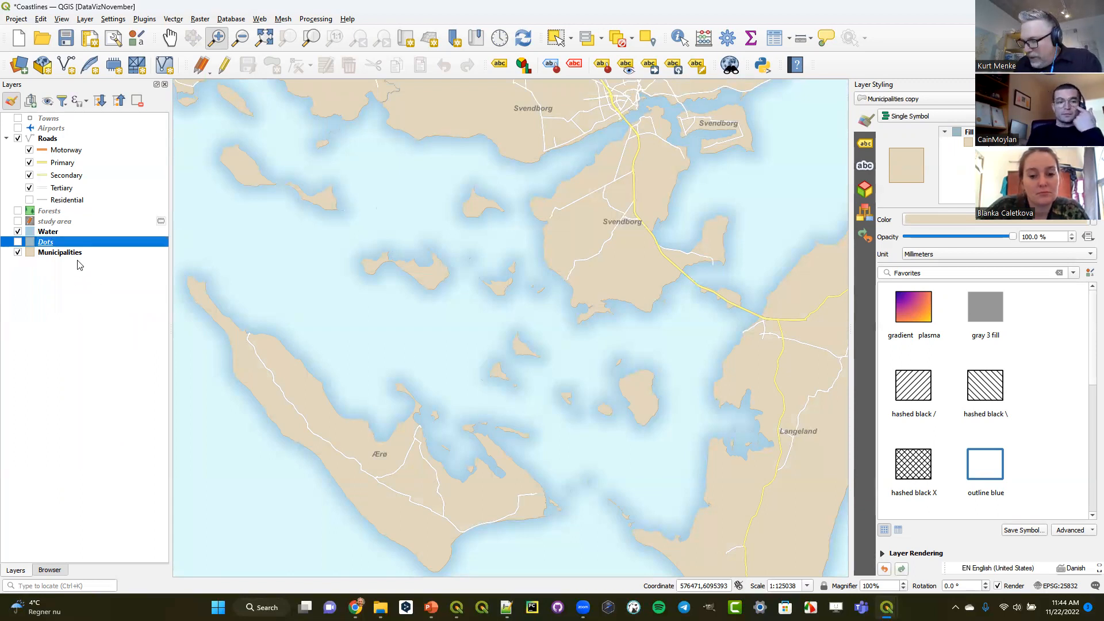
# - Hide the Water layer, show the Dots layer, and switch its renderer to Inverted Polygons
pyautogui.click(18, 232)
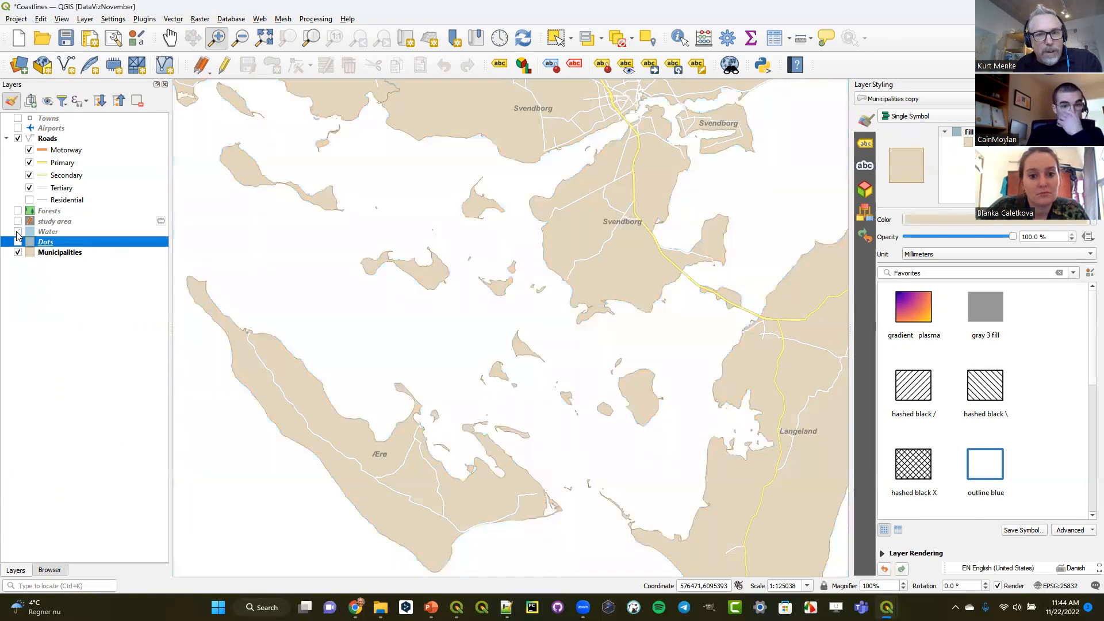
pyautogui.click(18, 242)
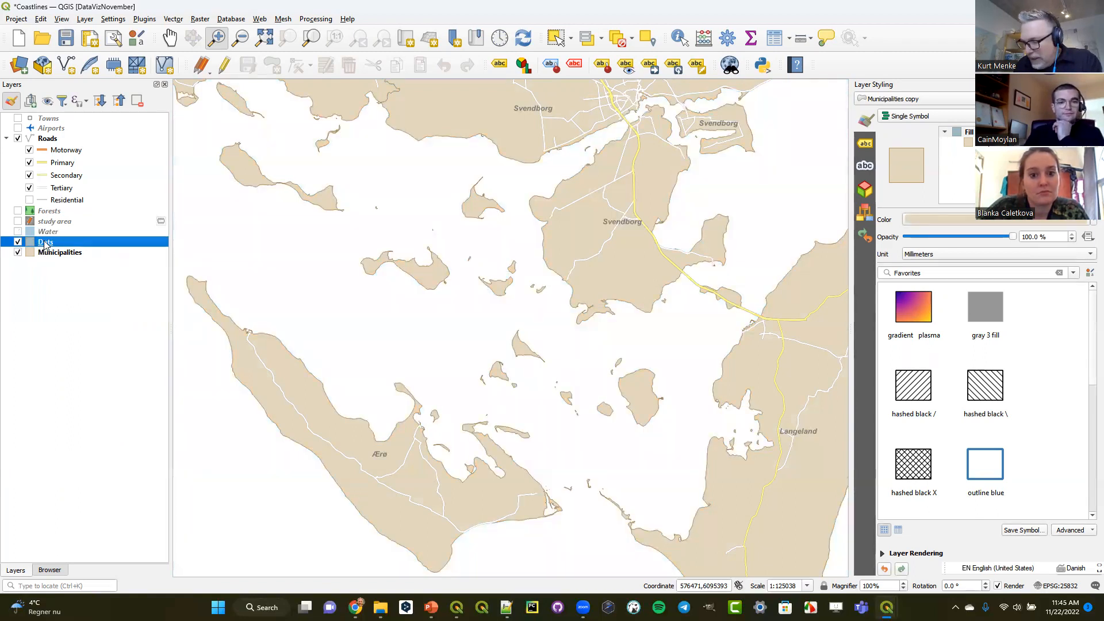
pyautogui.click(891, 117)
pyautogui.click(892, 117)
pyautogui.click(874, 99)
pyautogui.click(898, 122)
pyautogui.click(899, 122)
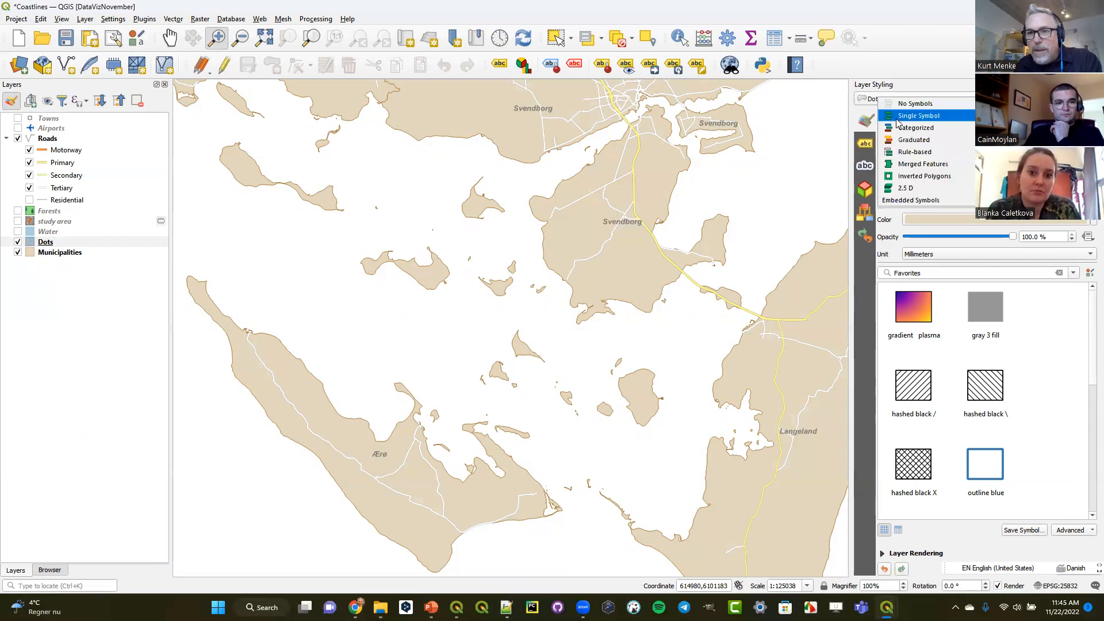
pyautogui.click(917, 173)
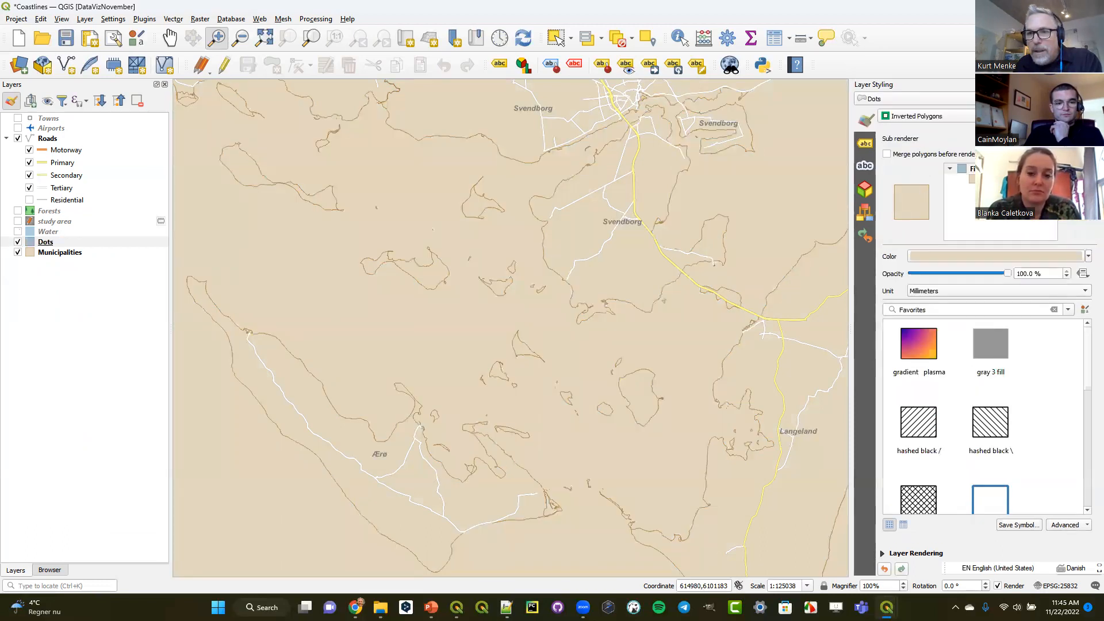
# - Change the Dots layer's simple fill to a Point Pattern Fill
pyautogui.click(960, 179)
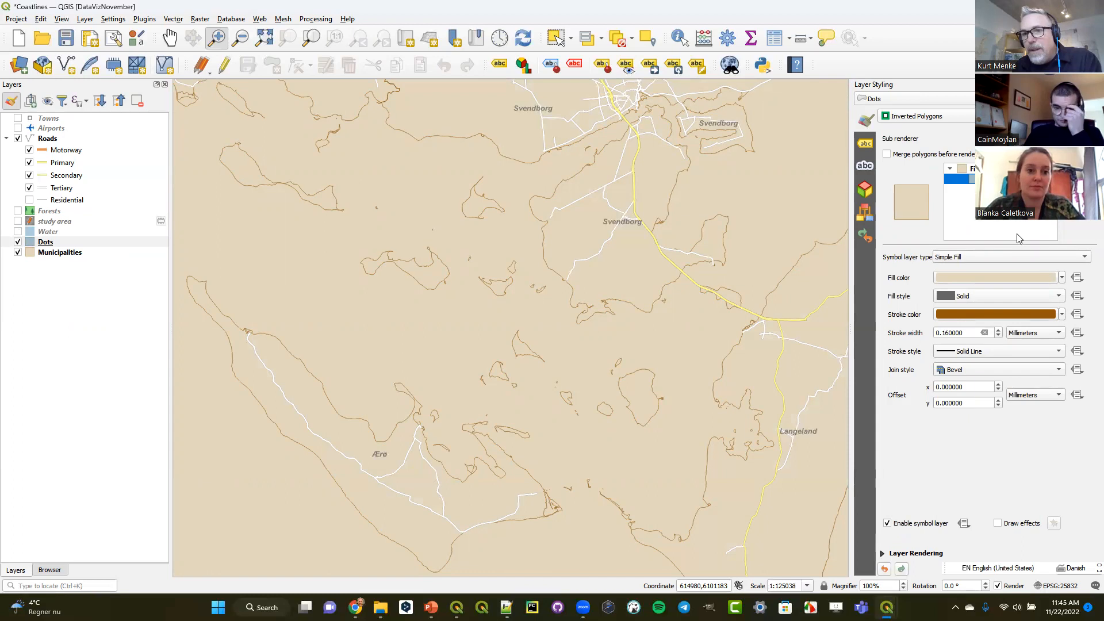
pyautogui.click(1009, 257)
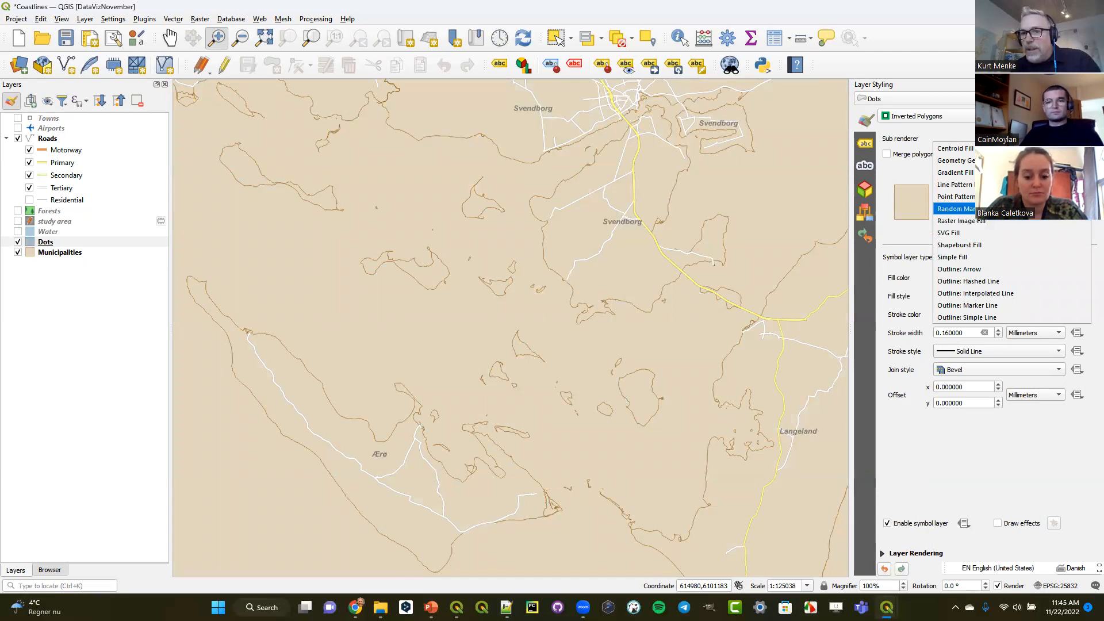
pyautogui.click(955, 197)
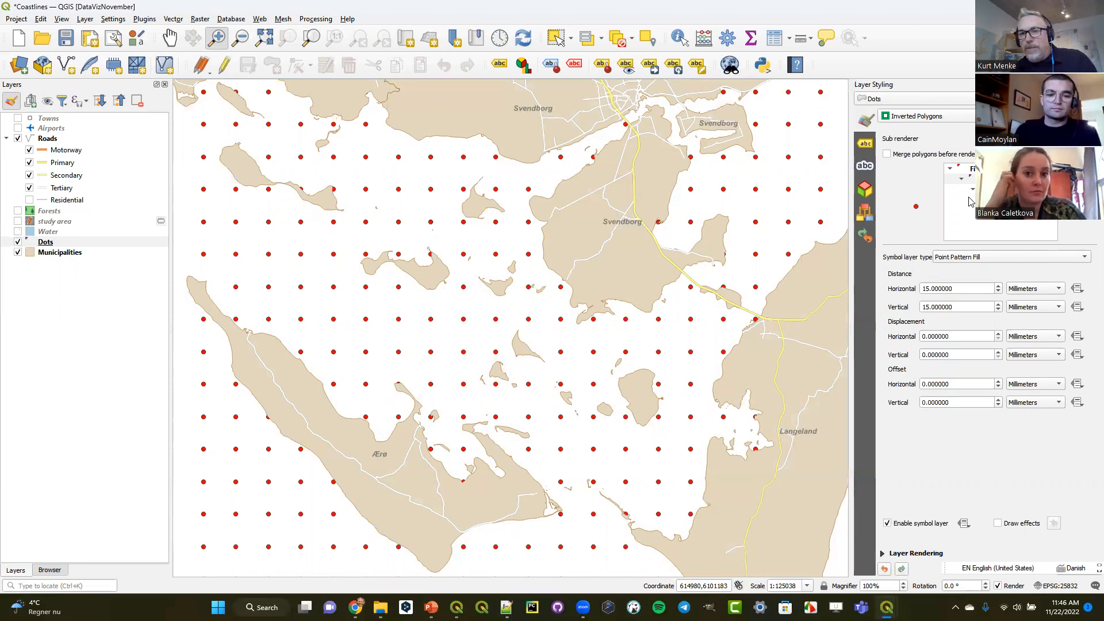
# - Set the point pattern's horizontal and vertical distances to 1.5 mm and its horizontal displacement to 0.75 mm
pyautogui.click(963, 178)
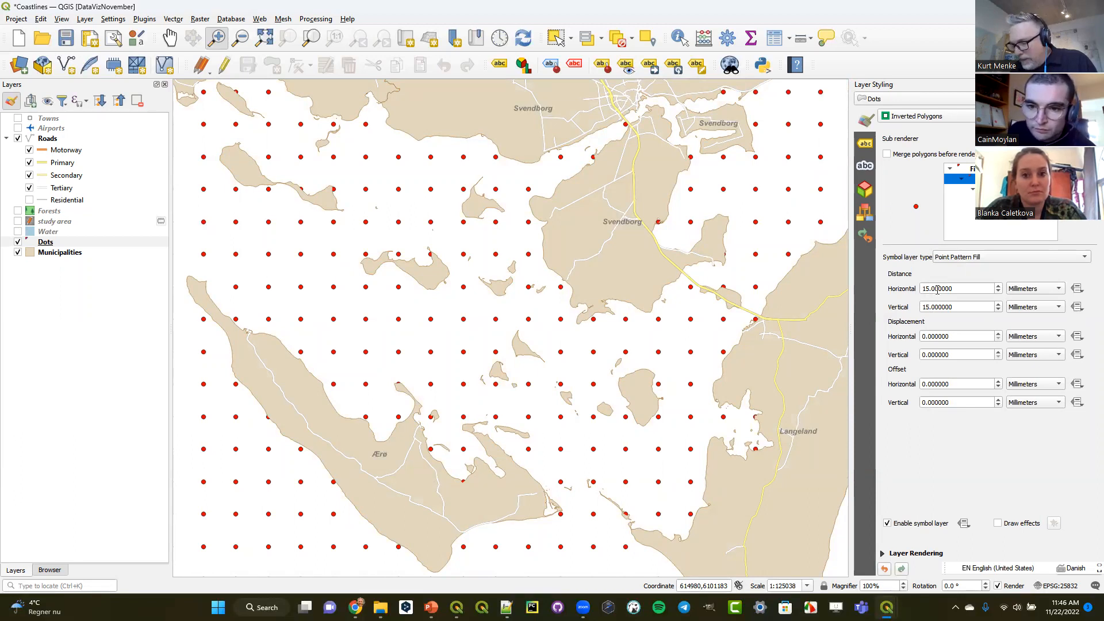
pyautogui.moveTo(937, 289); pyautogui.dragTo(887, 288)
pyautogui.write('1.5')
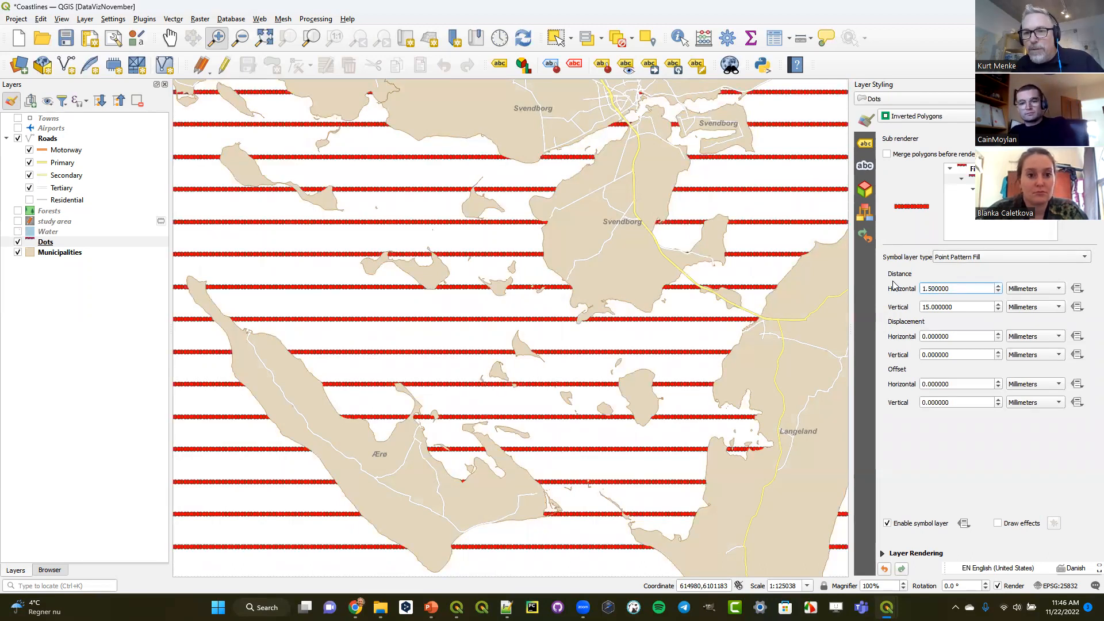
pyautogui.moveTo(937, 307); pyautogui.dragTo(911, 307)
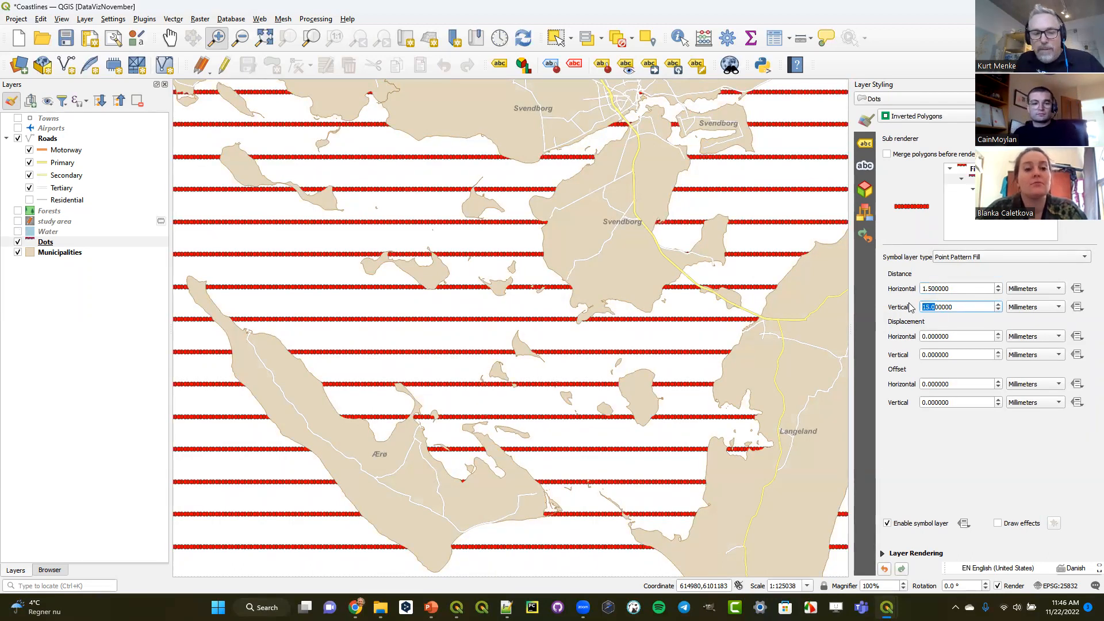
pyautogui.write('1.5')
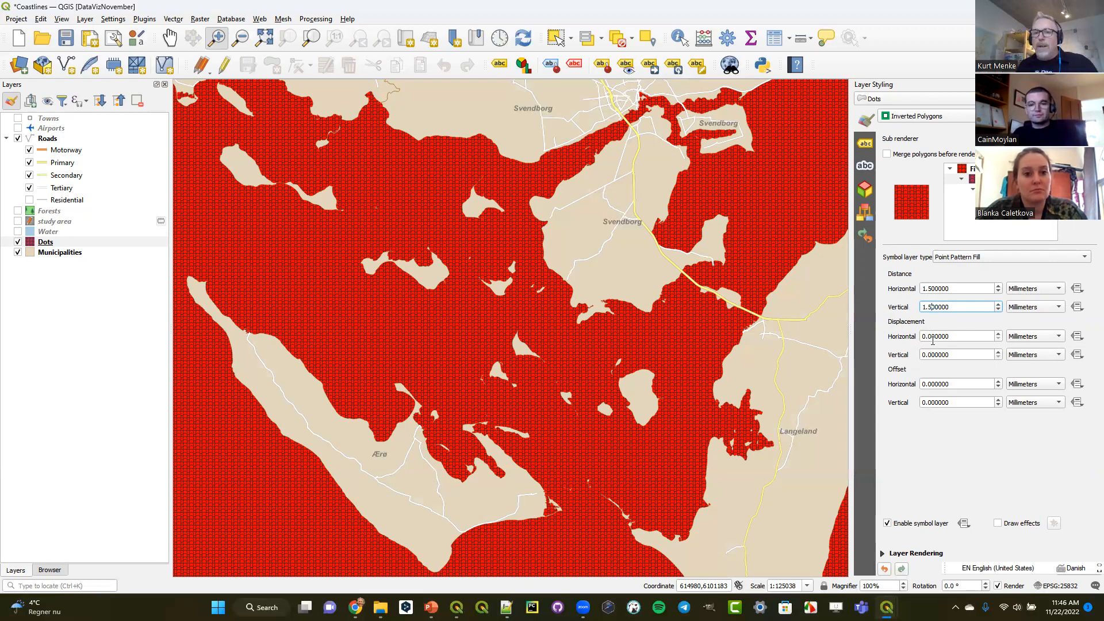
pyautogui.moveTo(934, 336); pyautogui.dragTo(904, 340)
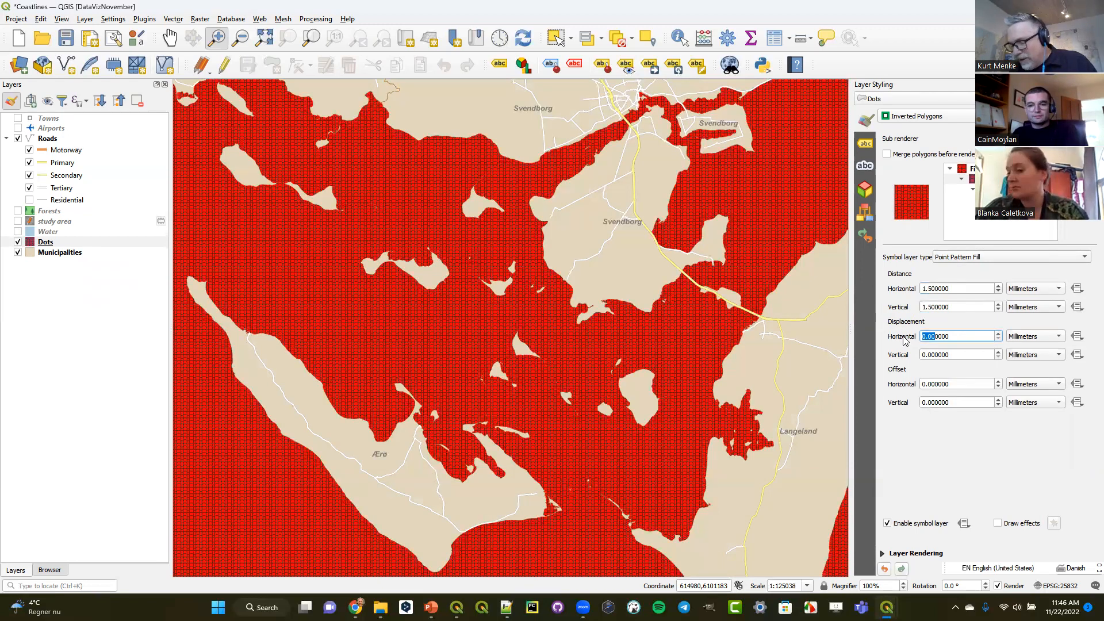
pyautogui.write('0.')
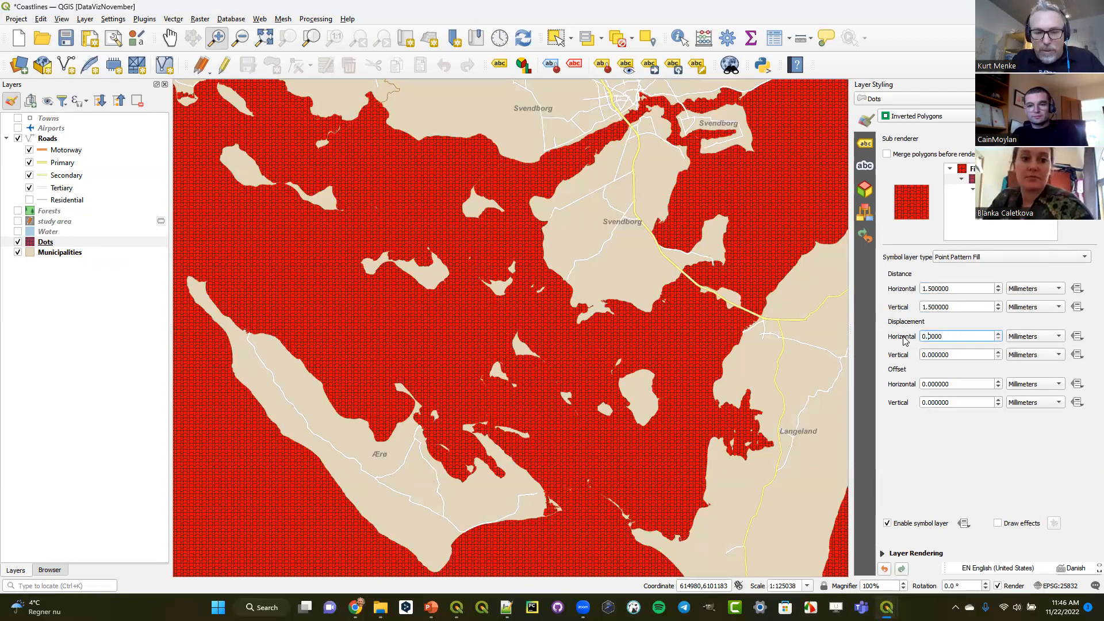
pyautogui.write('75')
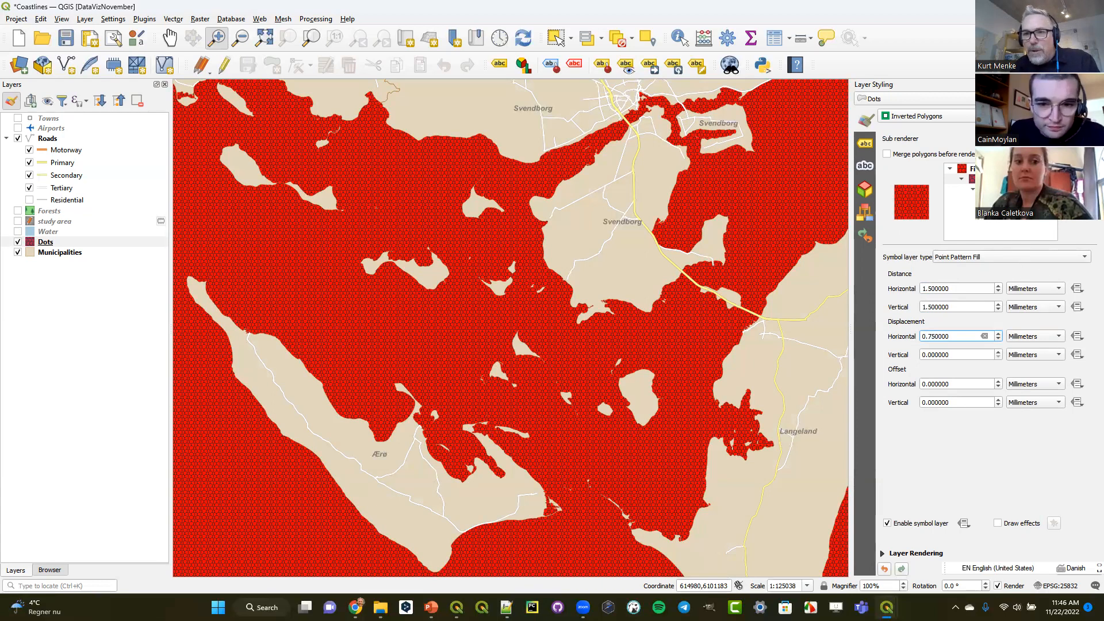
# - Style the pattern's simple marker with size 0.8 mm, fill colour #a6cee3 and stroke style No Pen
pyautogui.click(995, 200)
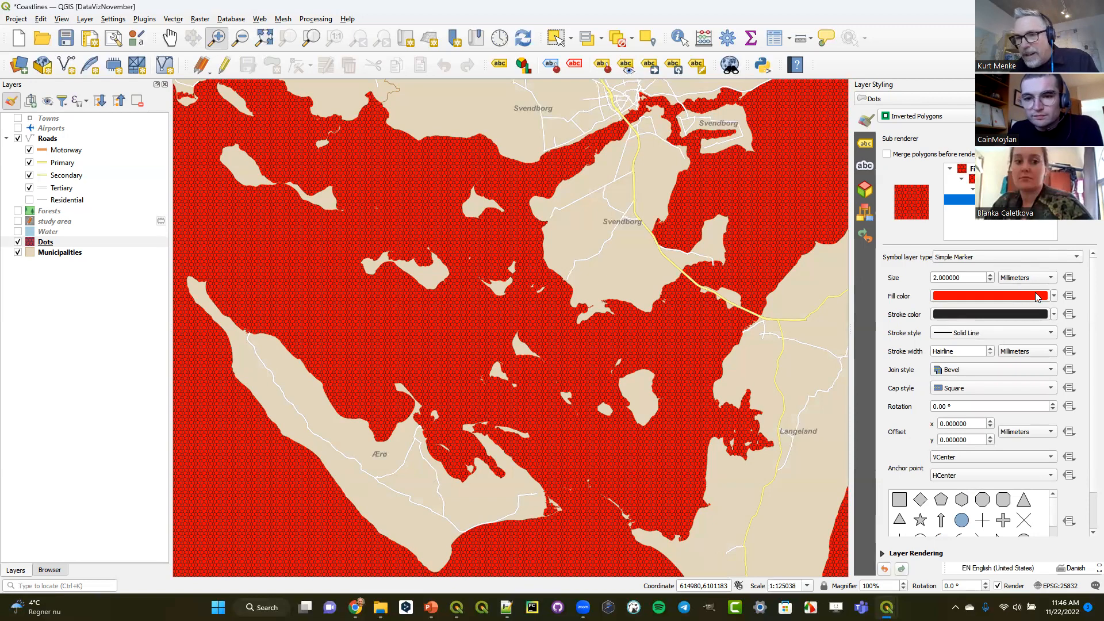
pyautogui.click(990, 281)
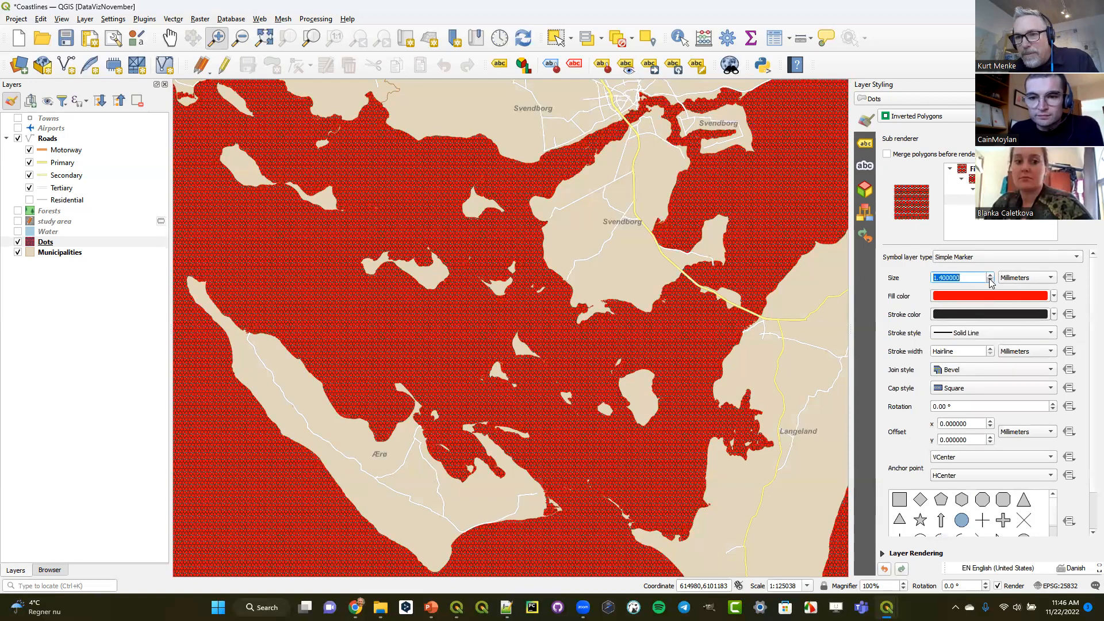
pyautogui.click(991, 281)
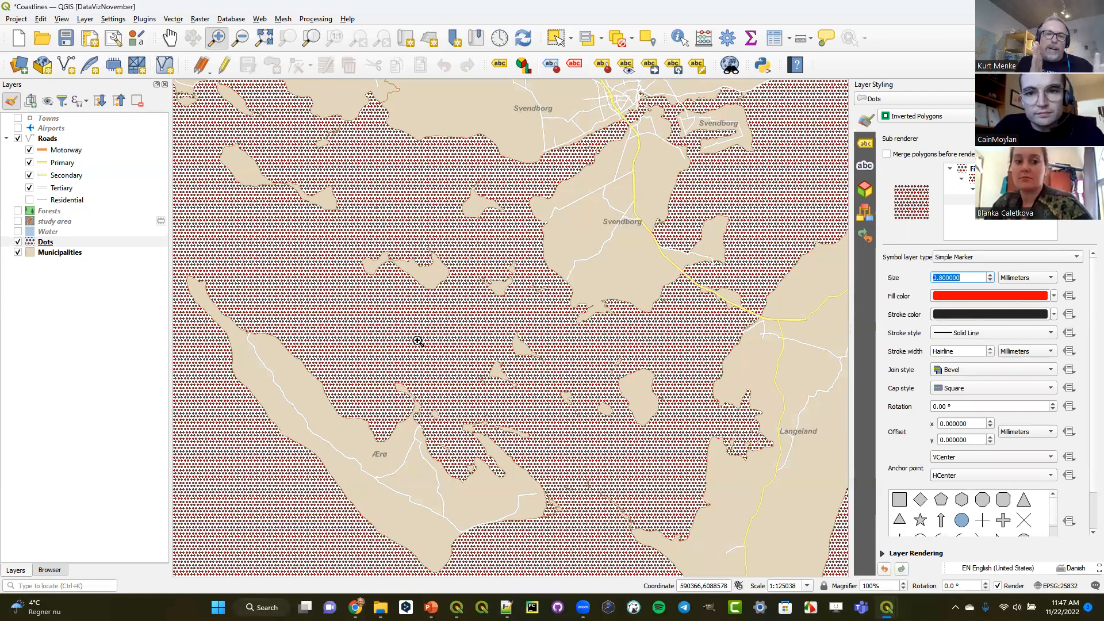
pyautogui.click(1053, 296)
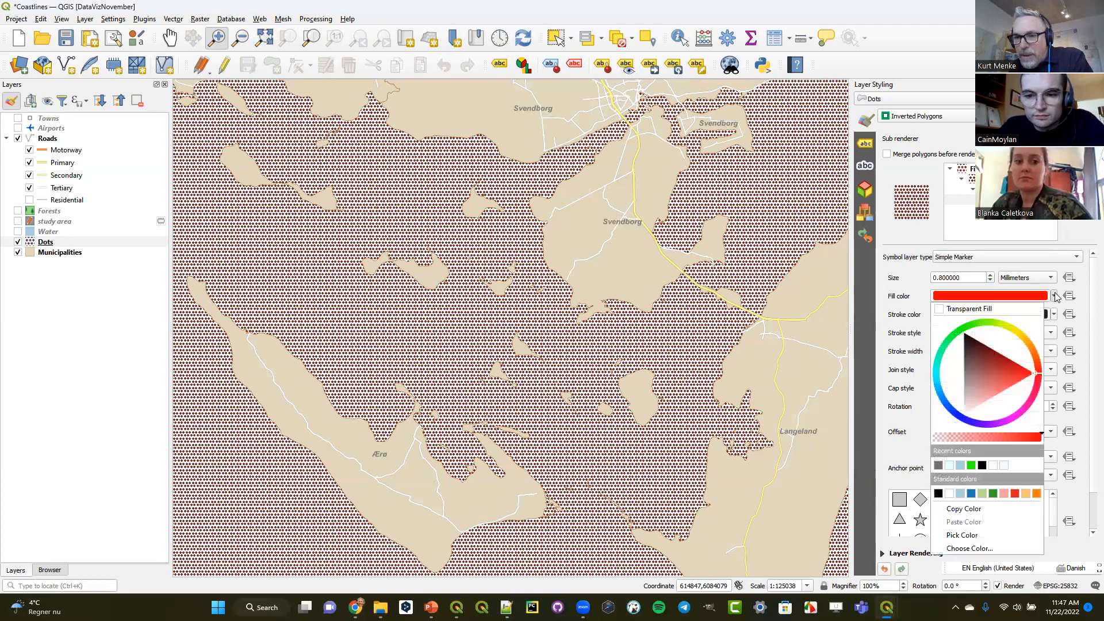
pyautogui.click(960, 465)
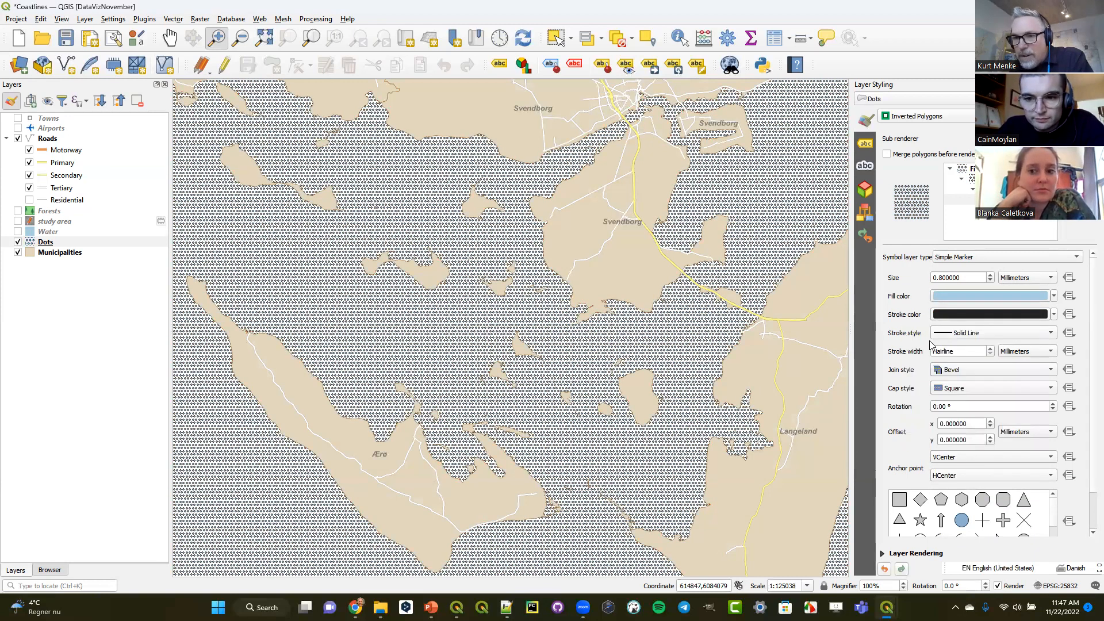
pyautogui.click(959, 336)
pyautogui.click(967, 348)
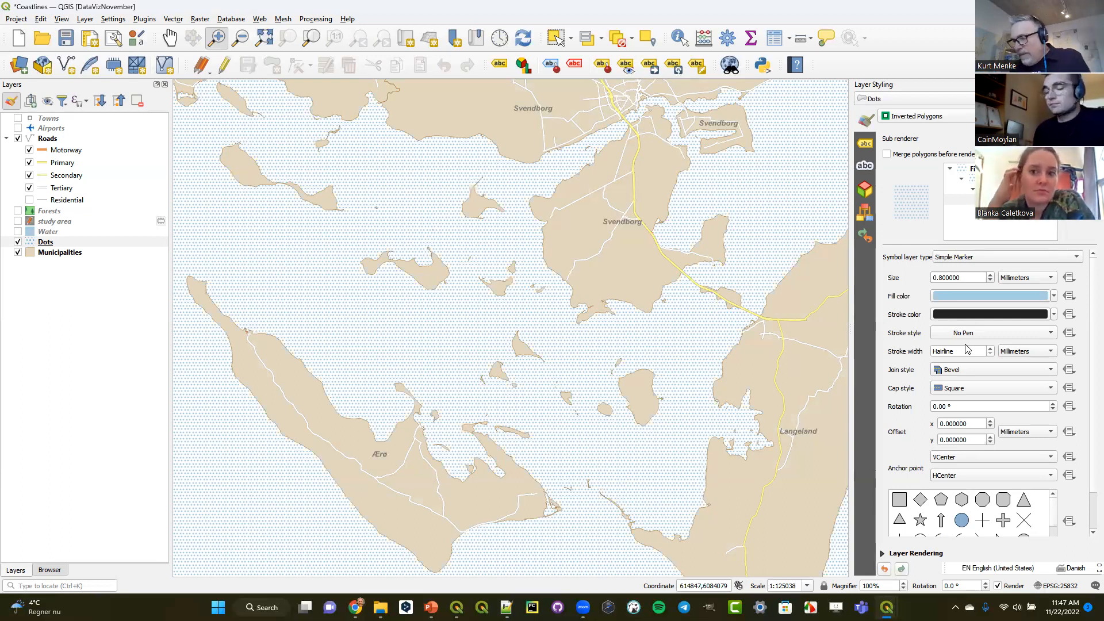
# - Add a Simple Fill symbol layer above the point pattern in the Dots symbol
pyautogui.click(994, 179)
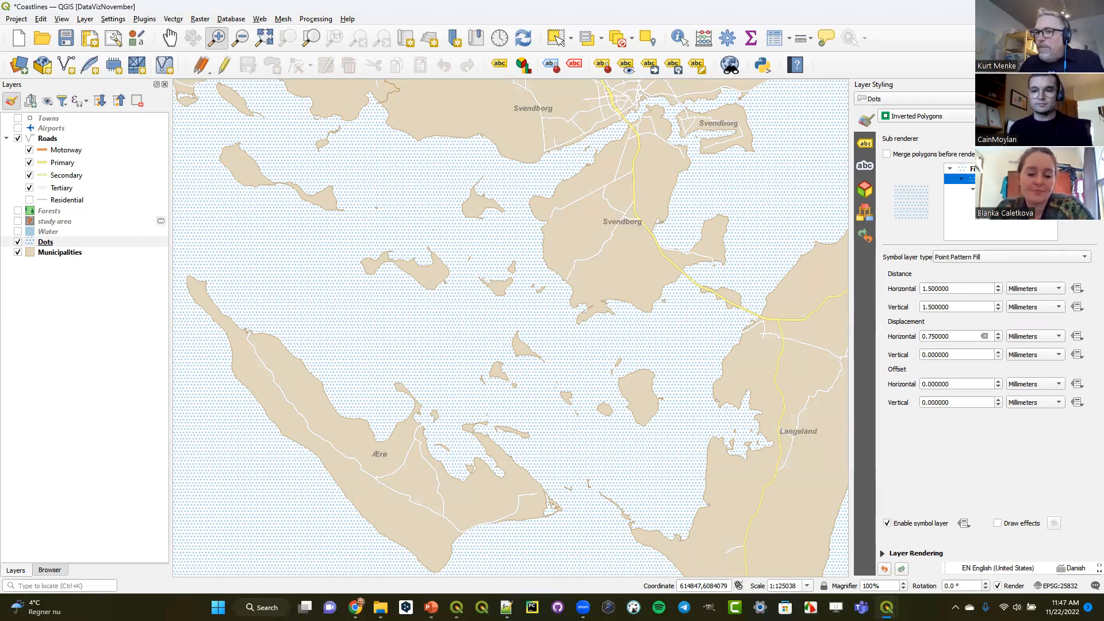
pyautogui.click(1069, 171)
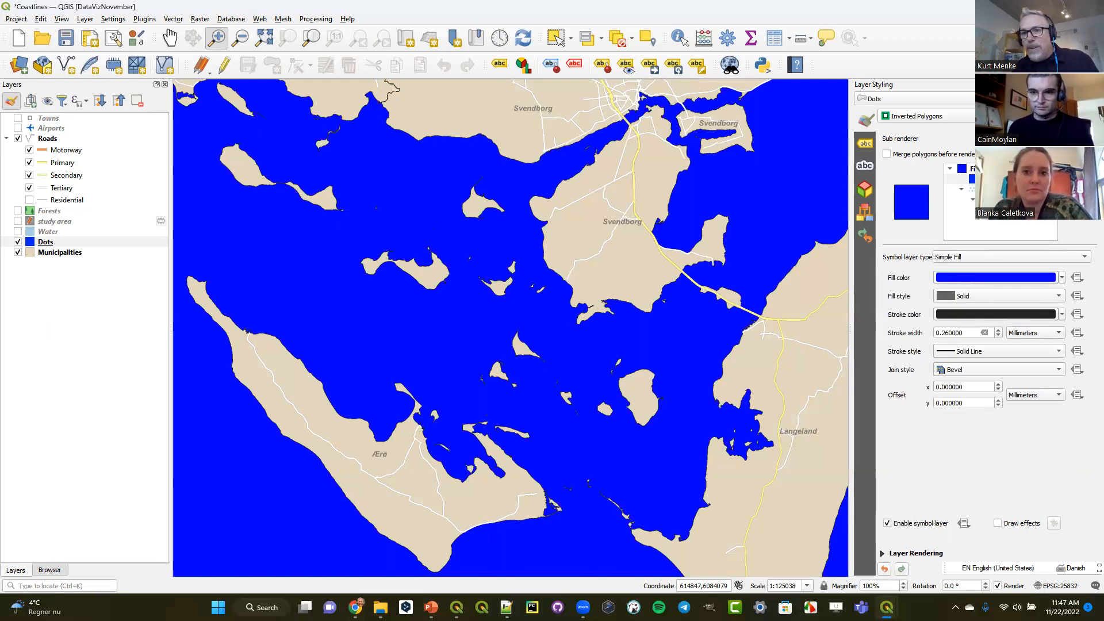
pyautogui.click(992, 179)
pyautogui.click(998, 189)
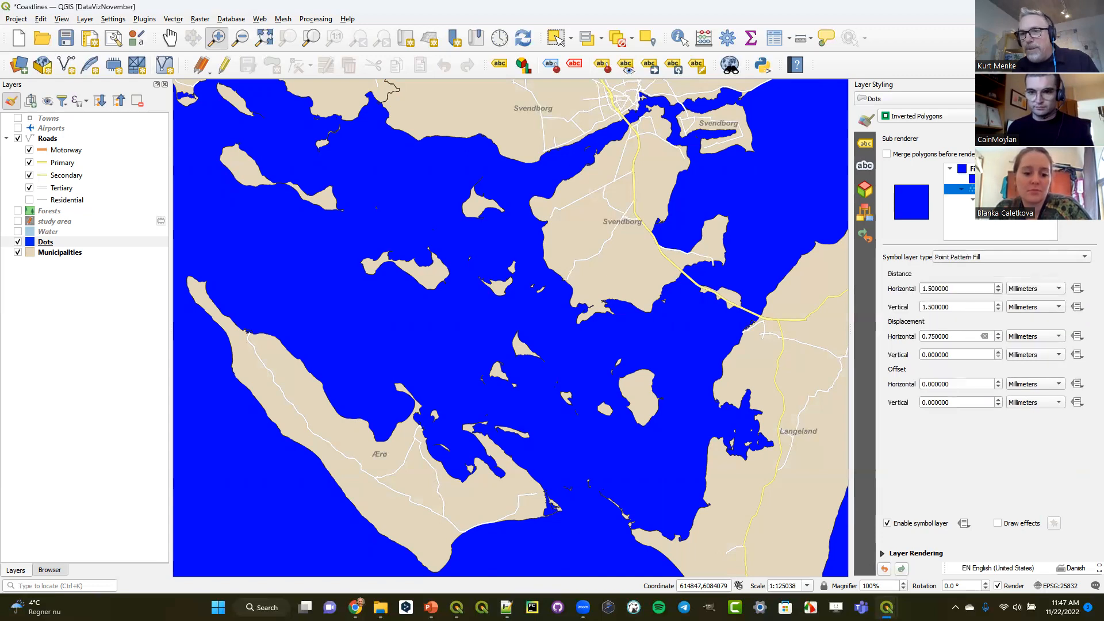
# - Move the simple fill below the point pattern and return it to the top of the symbol
pyautogui.click(993, 179)
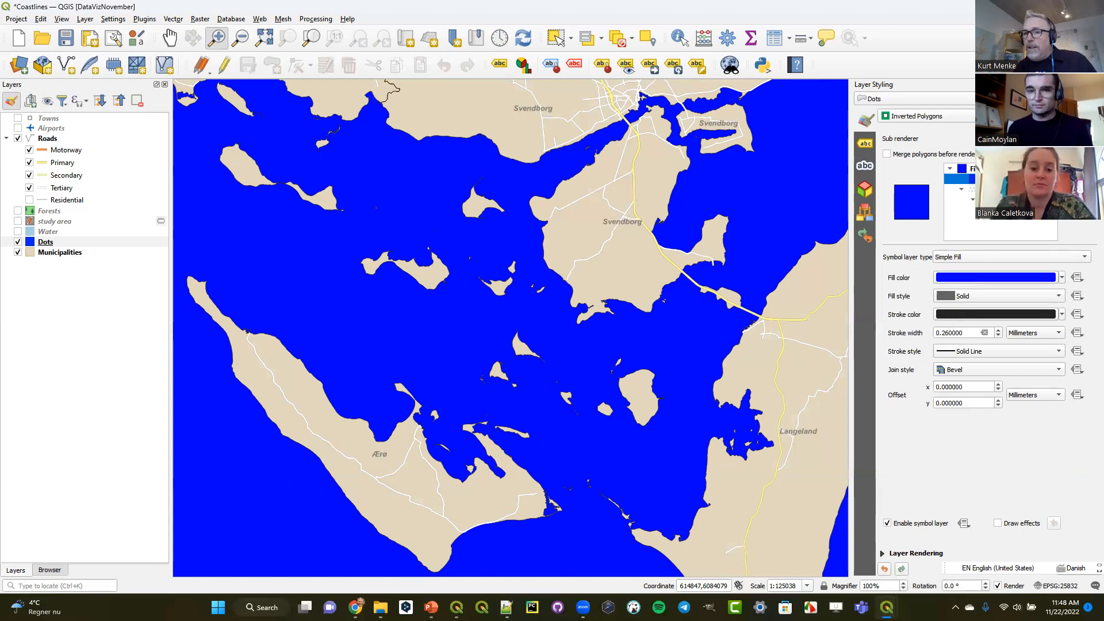
pyautogui.click(1085, 204)
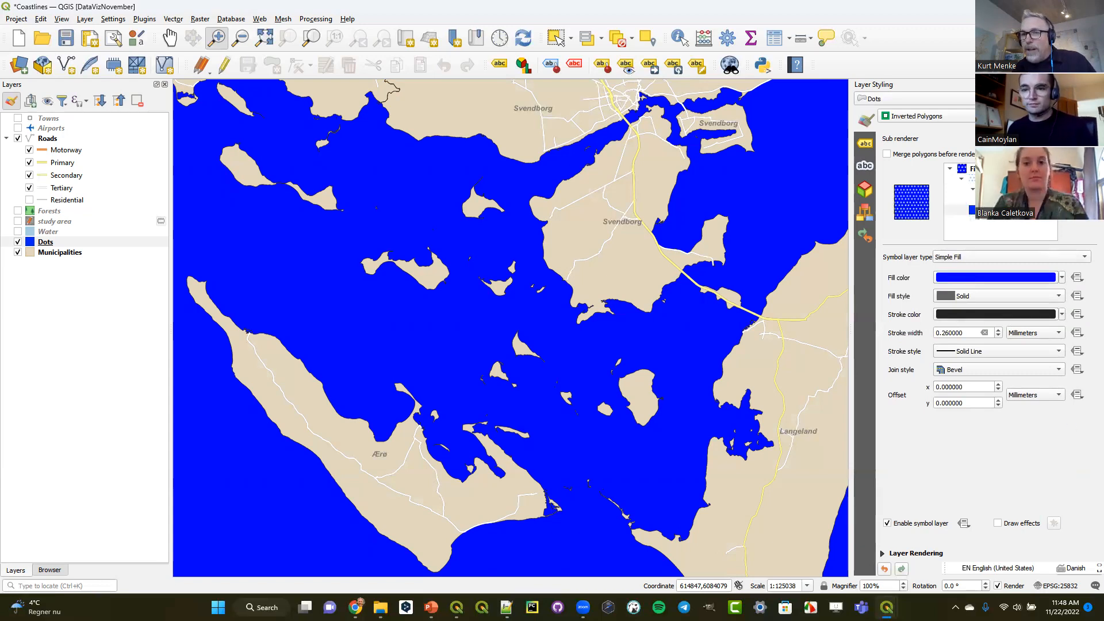
pyautogui.click(1085, 188)
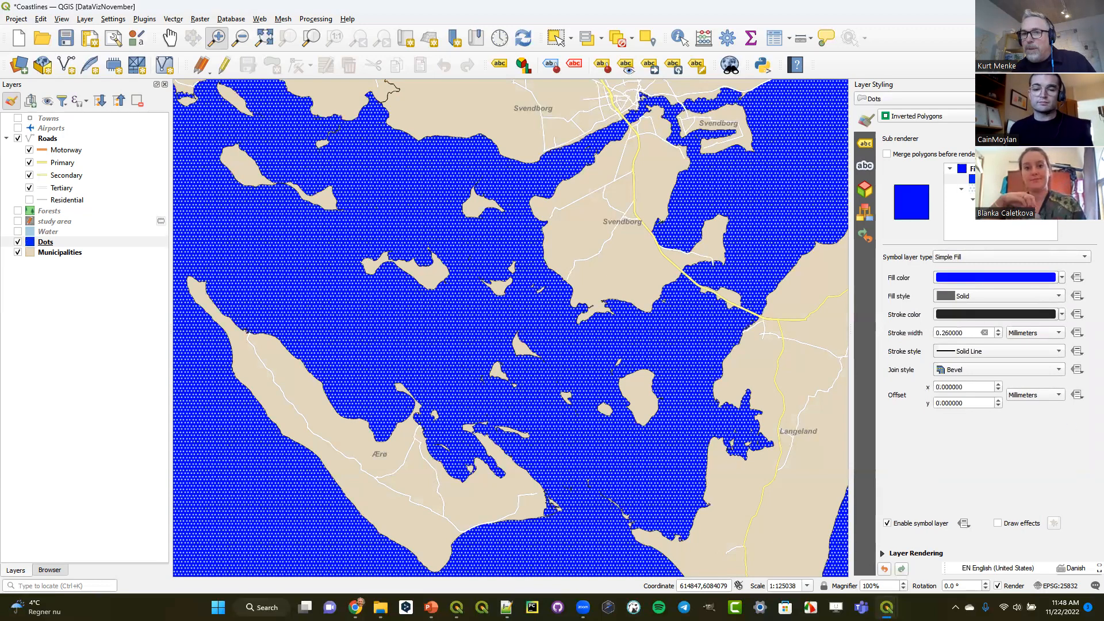
# - Change the Dots symbol's simple fill above the point pattern to a Shapeburst Fill
pyautogui.click(990, 179)
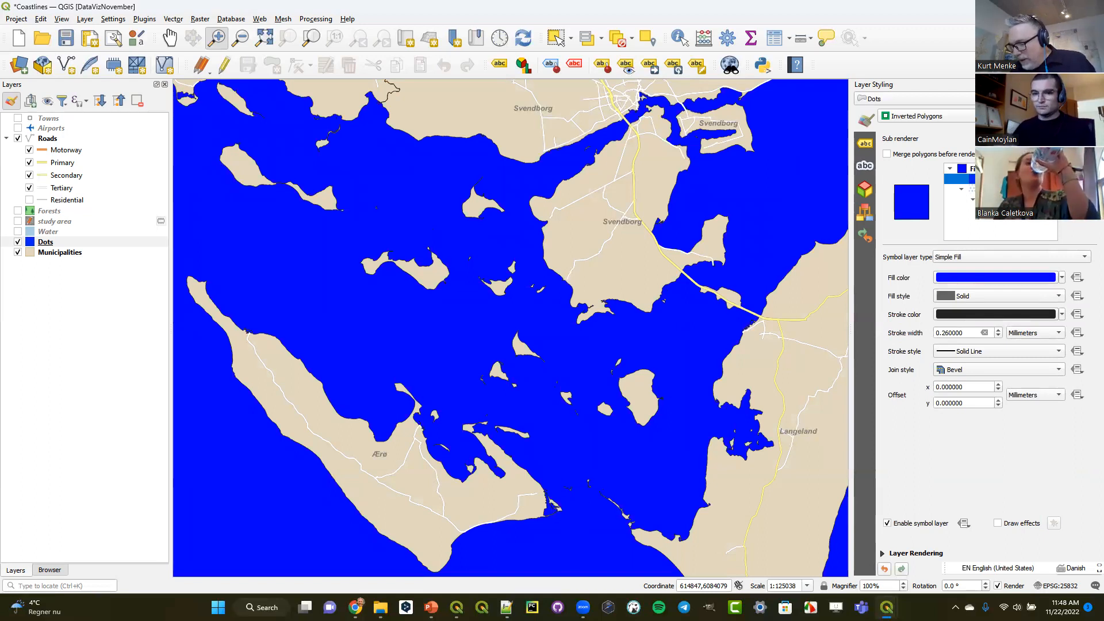
pyautogui.click(1001, 258)
pyautogui.click(998, 245)
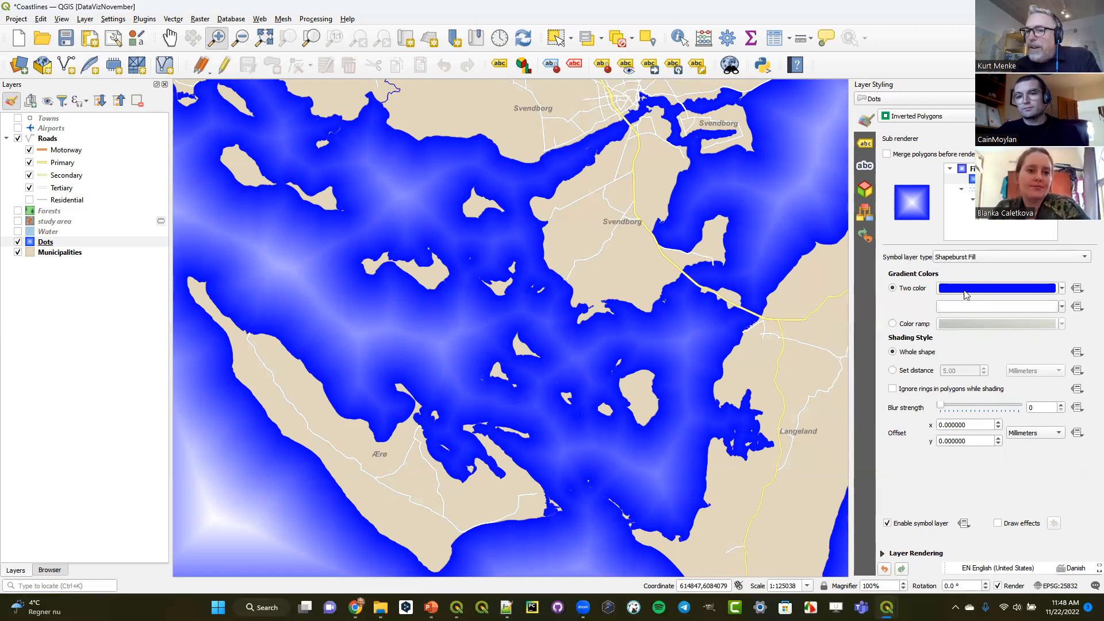
# - Make the shapeburst's first gradient colour white and fully transparent
pyautogui.click(1062, 288)
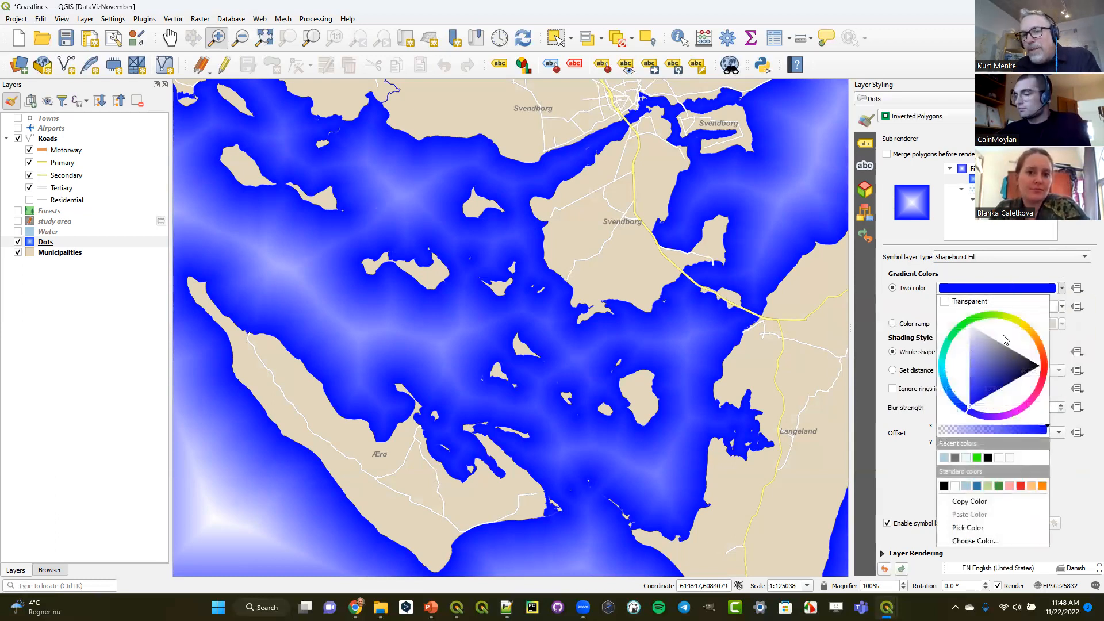
pyautogui.click(1000, 457)
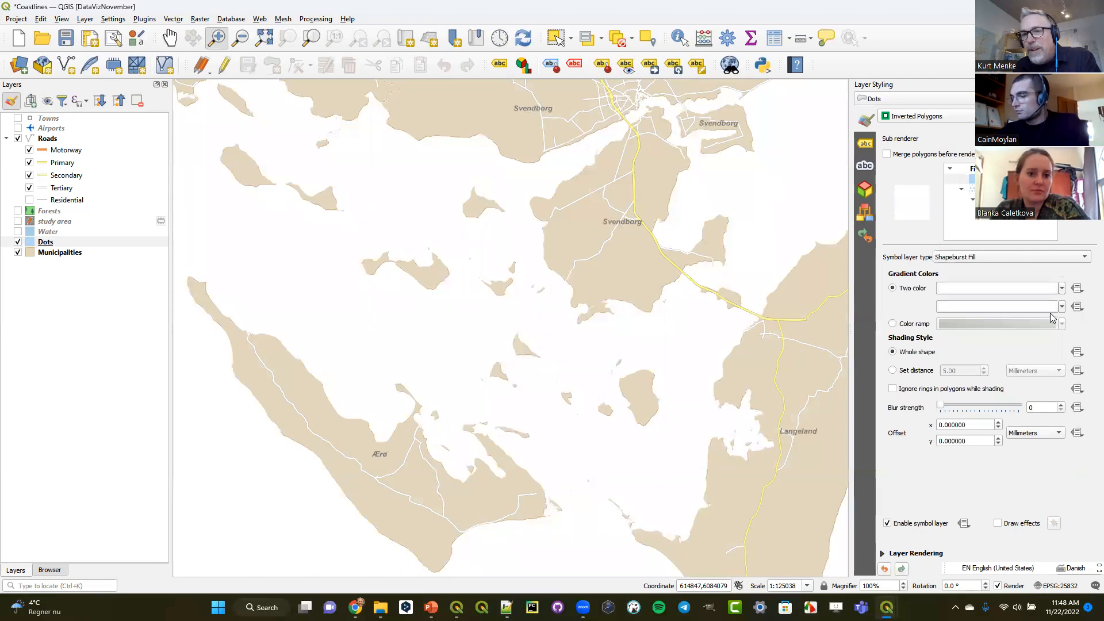
pyautogui.click(1062, 288)
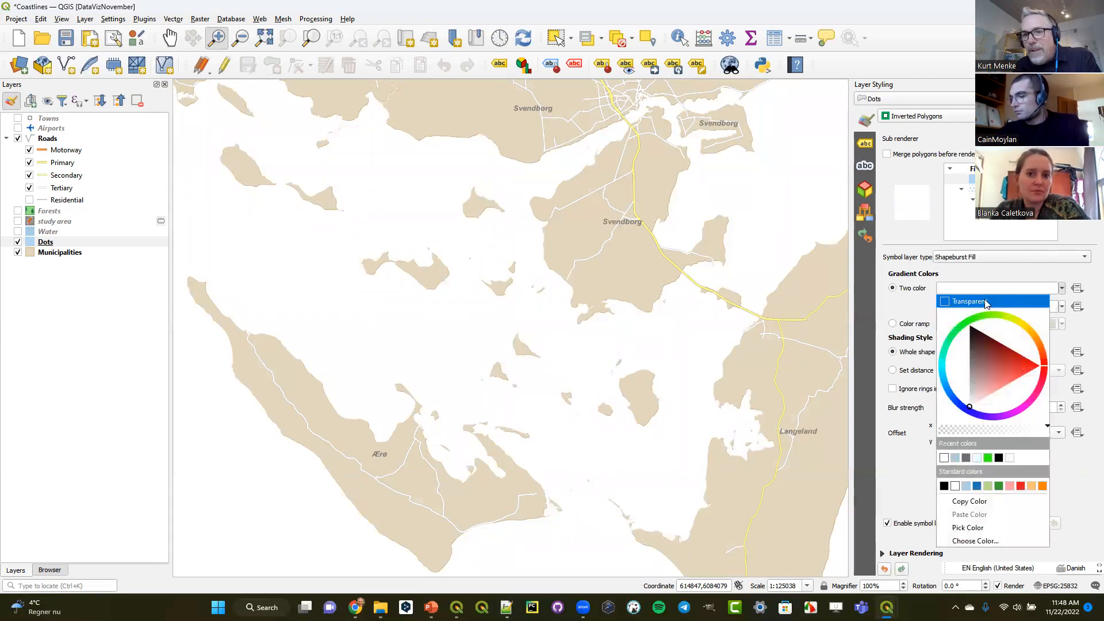
pyautogui.click(985, 303)
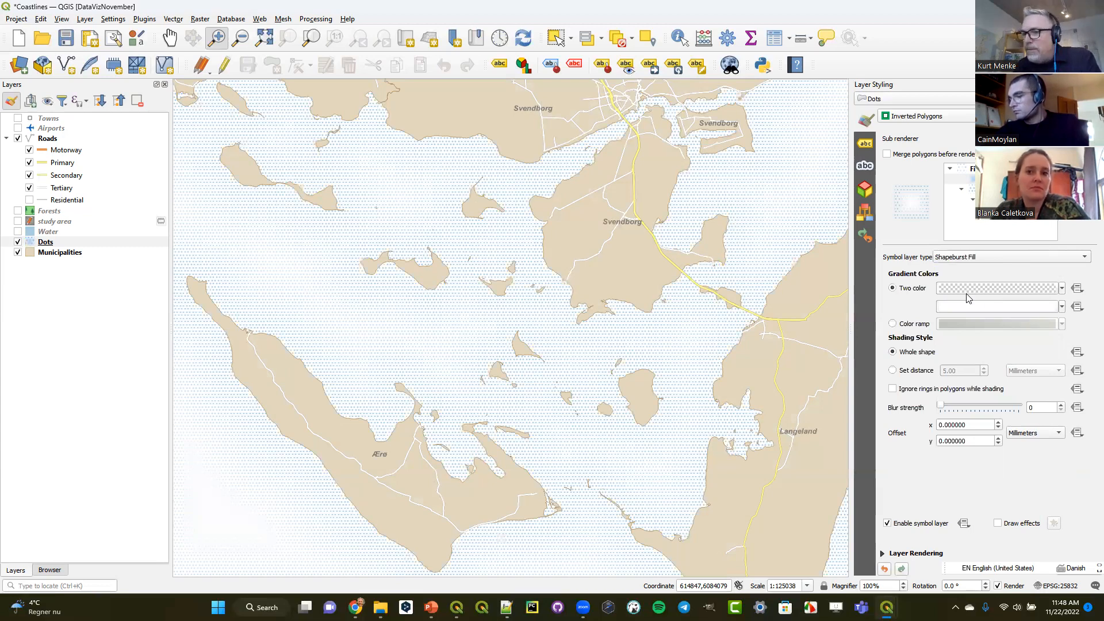
pyautogui.moveTo(956, 289)
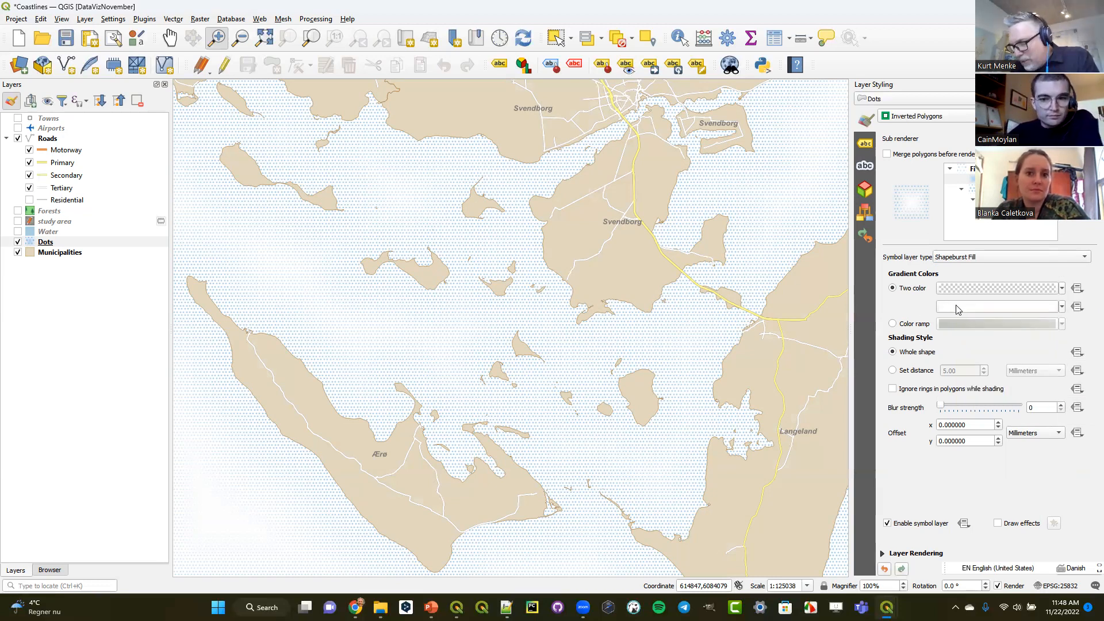
# - Limit the shapeburst shading to a set distance of 3 mm and set its blur strength to 18
pyautogui.click(910, 371)
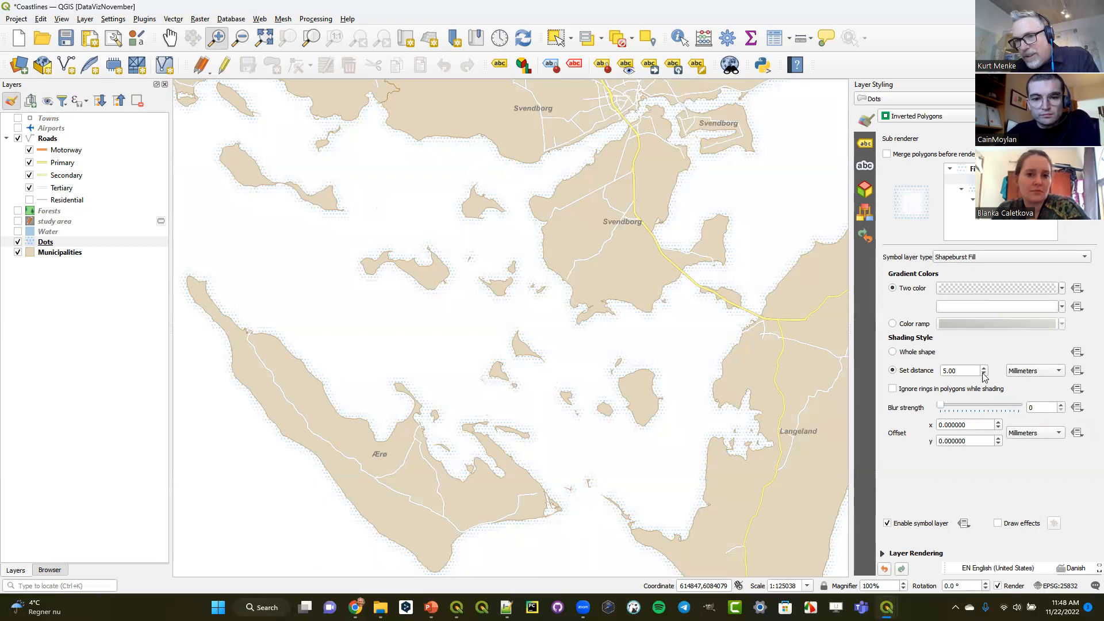
pyautogui.click(983, 373)
pyautogui.click(984, 374)
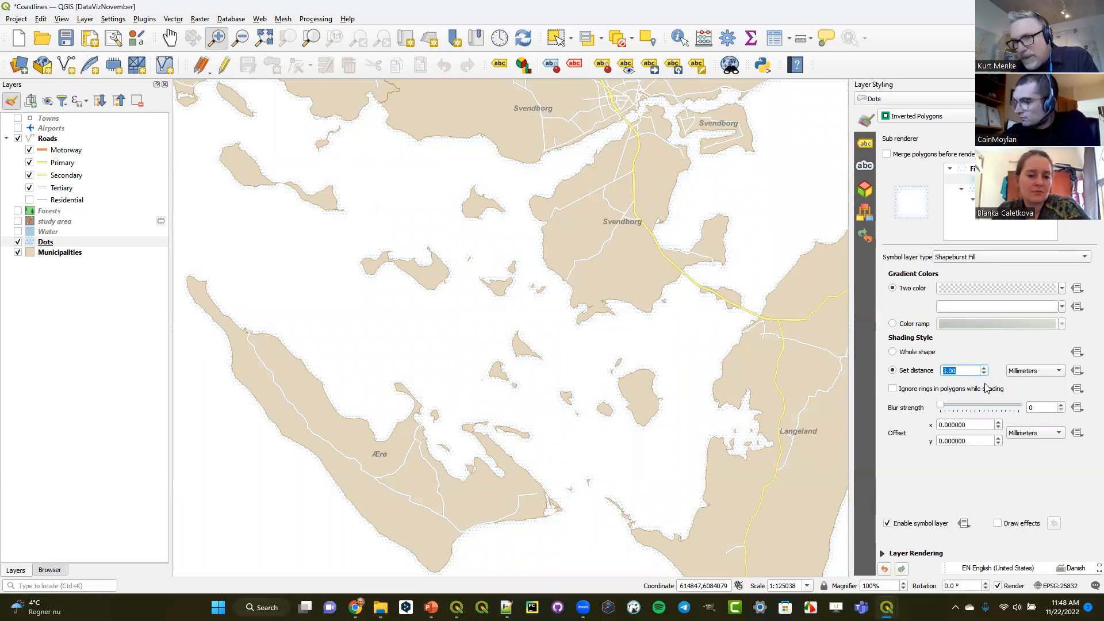
pyautogui.moveTo(943, 409); pyautogui.dragTo(1022, 410)
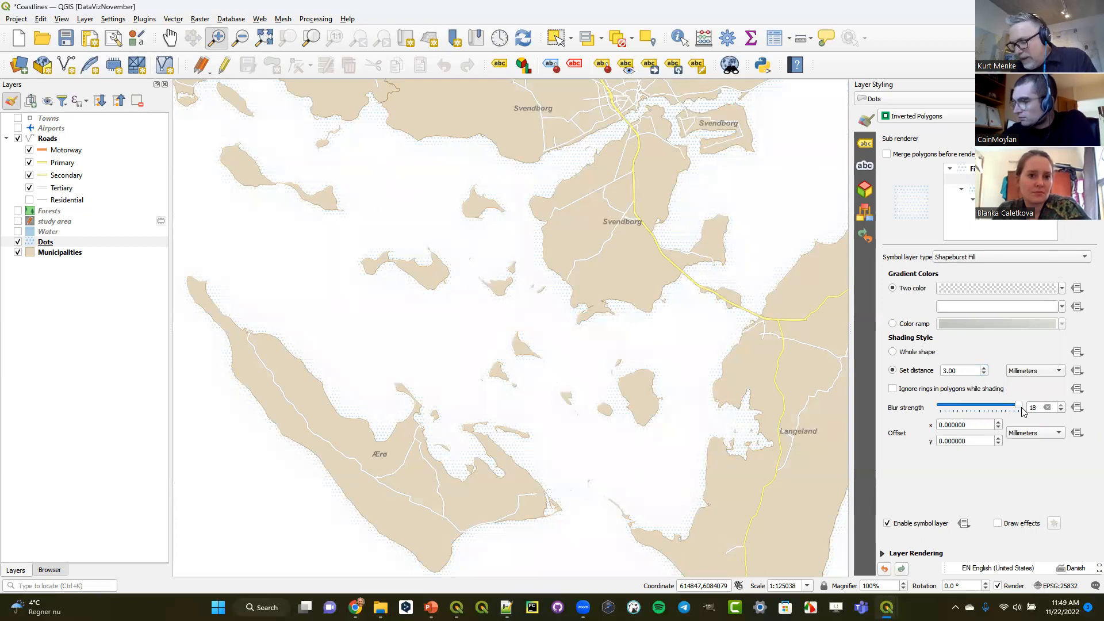
# - Move the Dots layer above the Water layer and turn on the Water layer
pyautogui.click(48, 241)
pyautogui.moveTo(50, 241)
pyautogui.mouseDown()
pyautogui.moveTo(62, 231)
pyautogui.moveTo(64, 245)
pyautogui.moveTo(64, 232)
pyautogui.mouseUp()
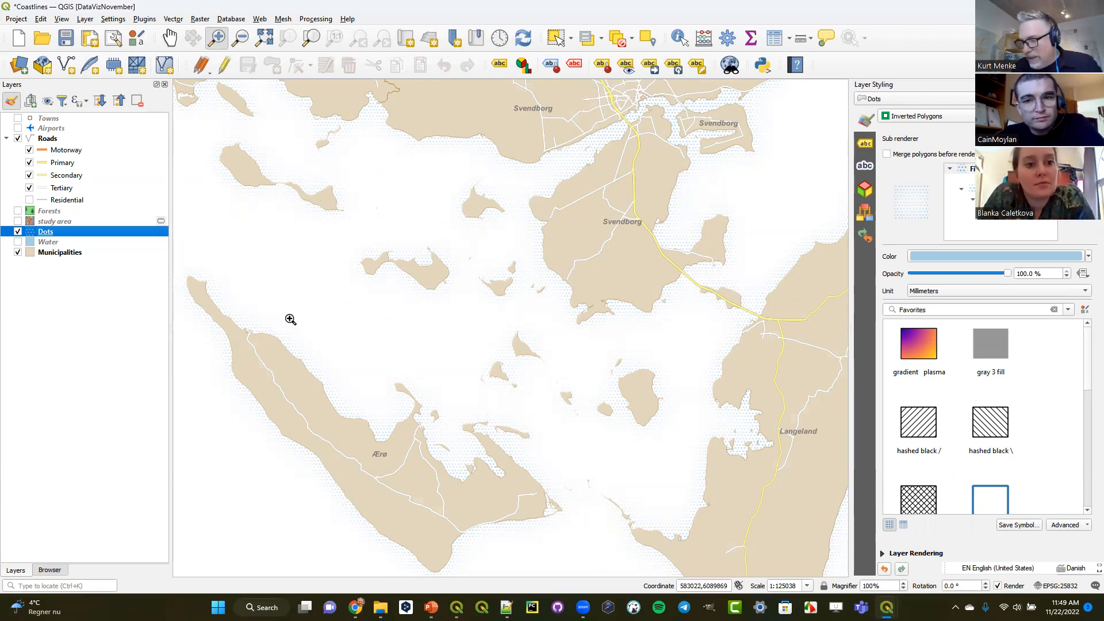
pyautogui.click(18, 242)
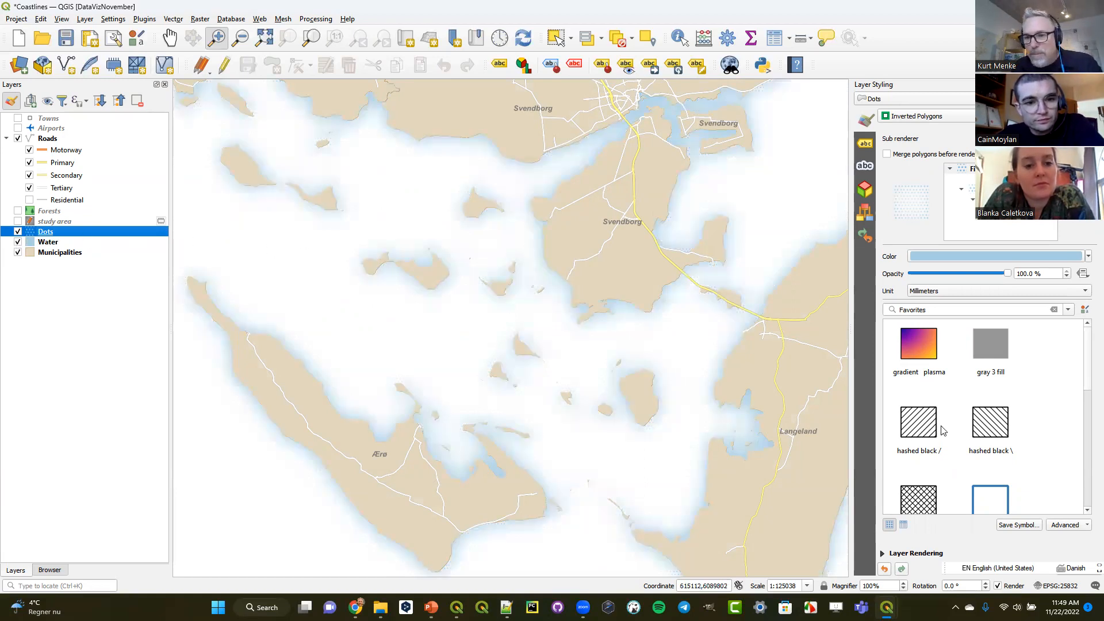
# - Set the Dots layer's blending mode to Multiply
pyautogui.click(883, 554)
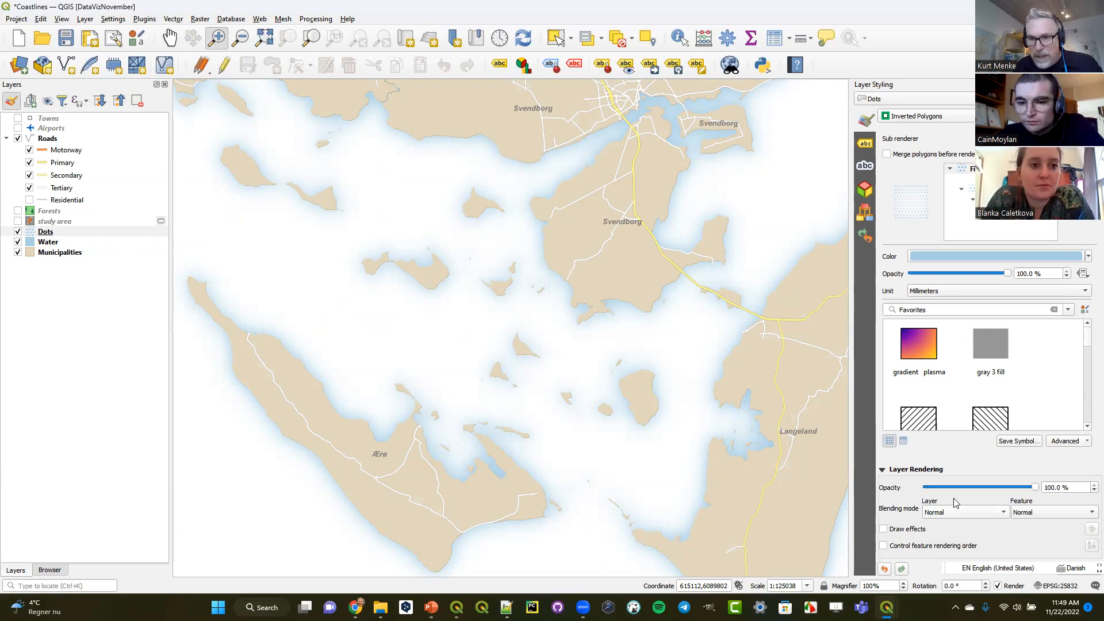
pyautogui.click(966, 514)
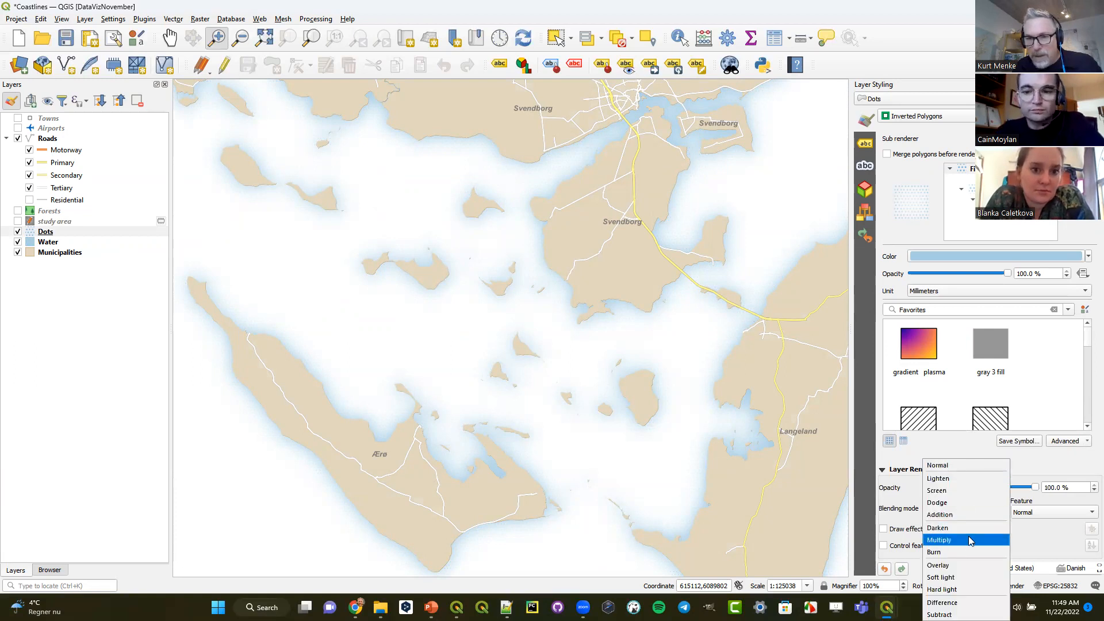
pyautogui.click(968, 538)
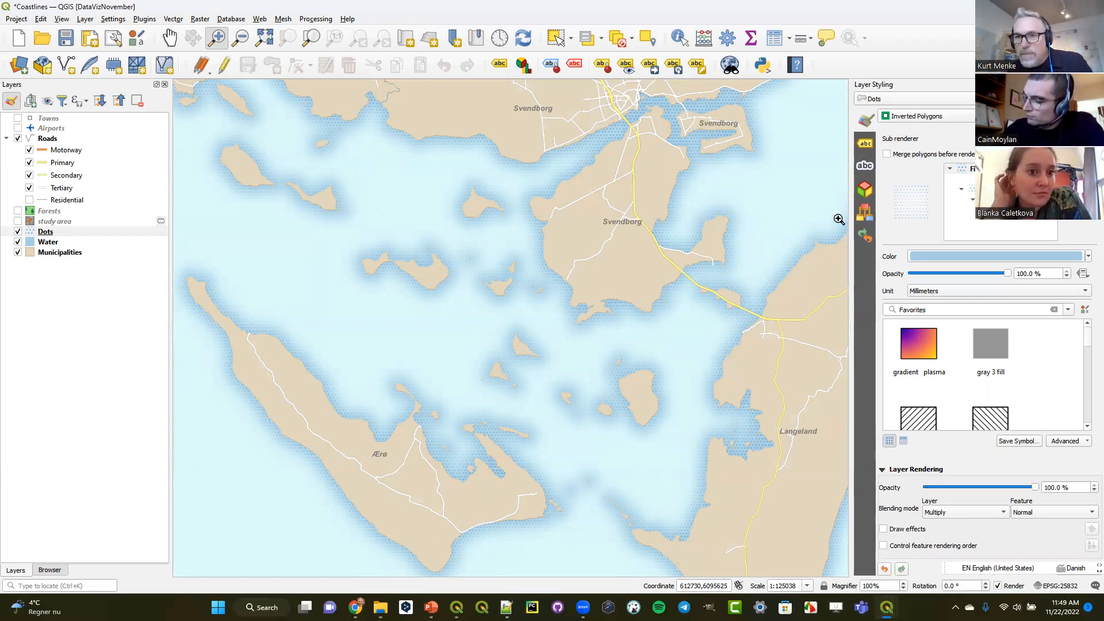
# - Review the Dots shapeburst settings, the Municipalities and Water styling, and the Water layer's rendering options
pyautogui.click(992, 179)
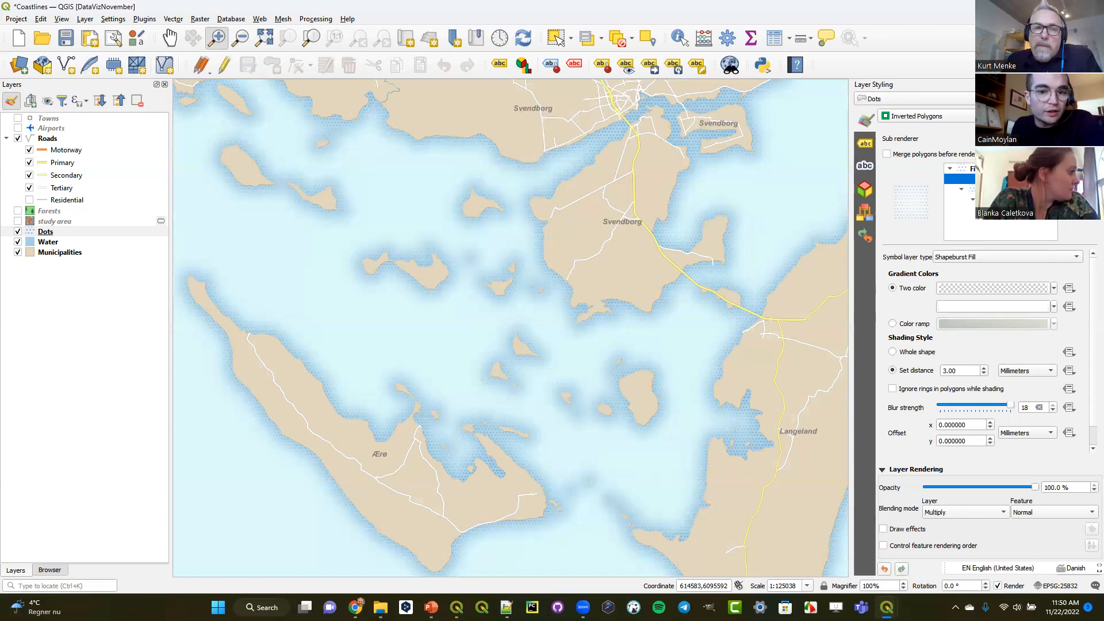
pyautogui.click(53, 232)
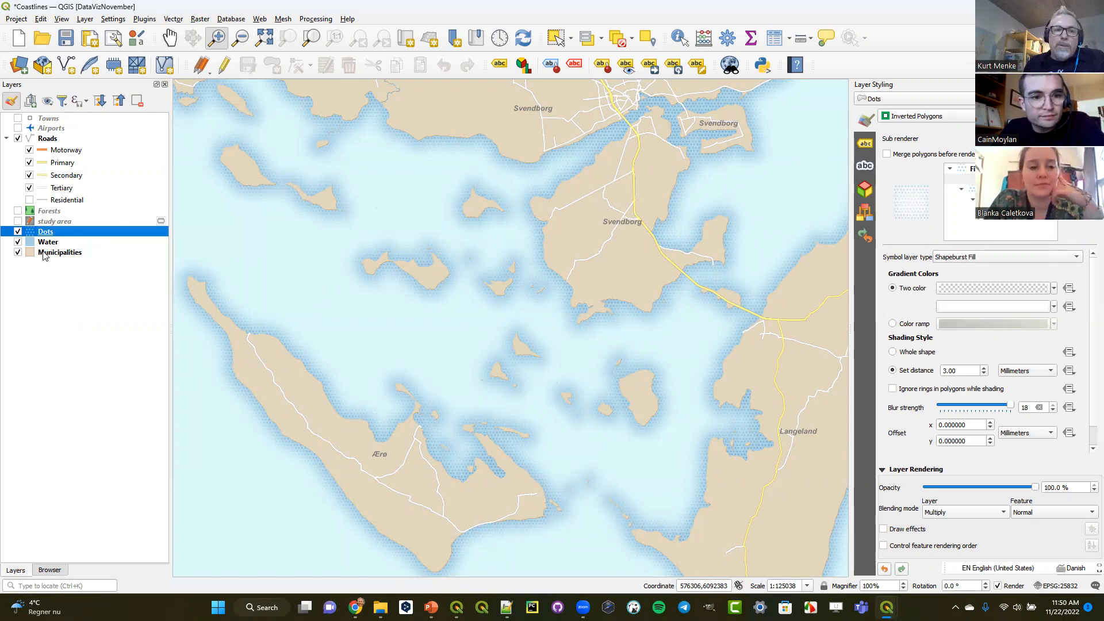
pyautogui.click(43, 256)
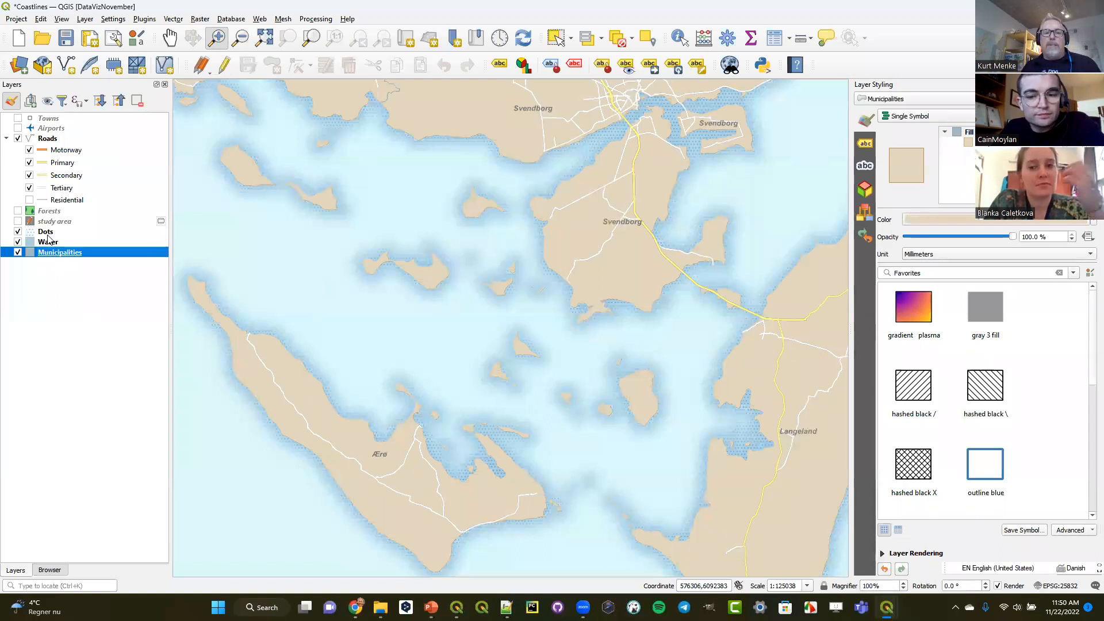
pyautogui.click(49, 232)
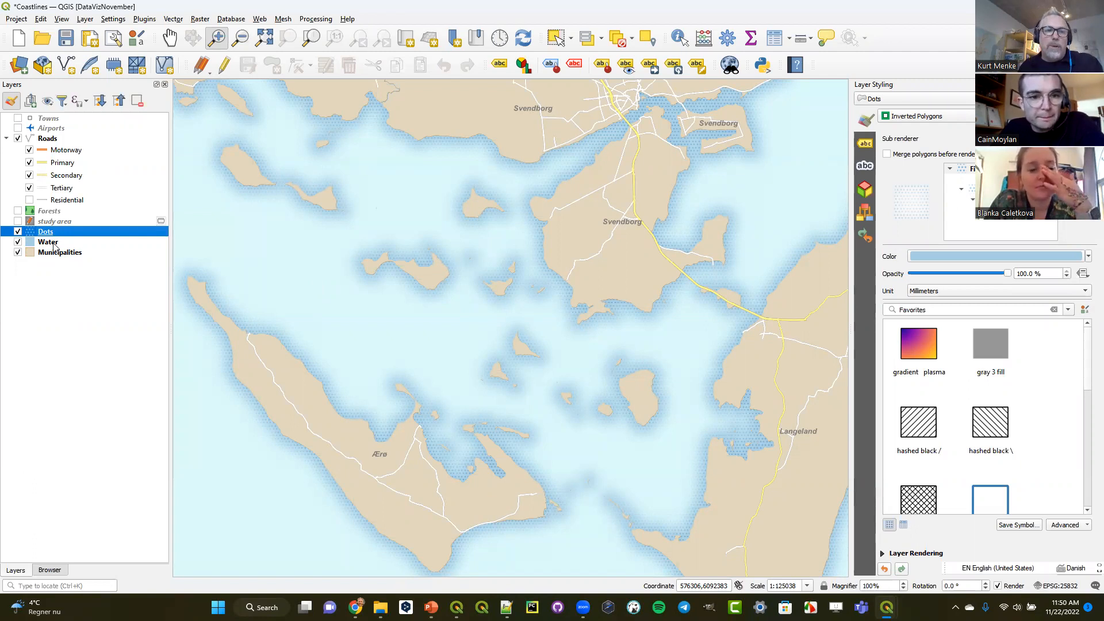
pyautogui.click(53, 244)
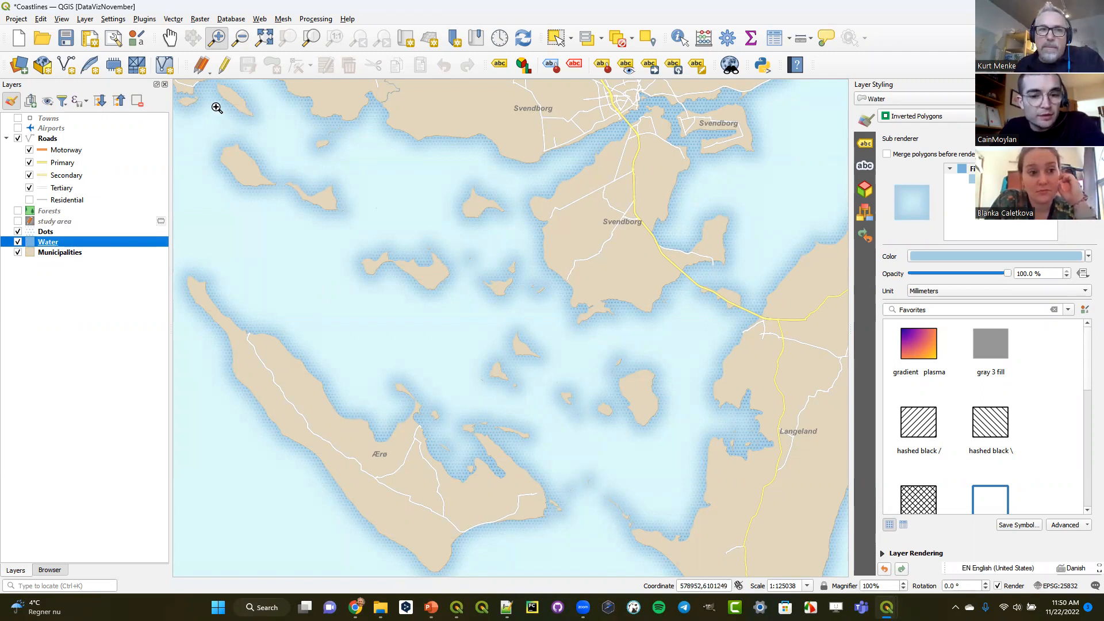
pyautogui.click(261, 20)
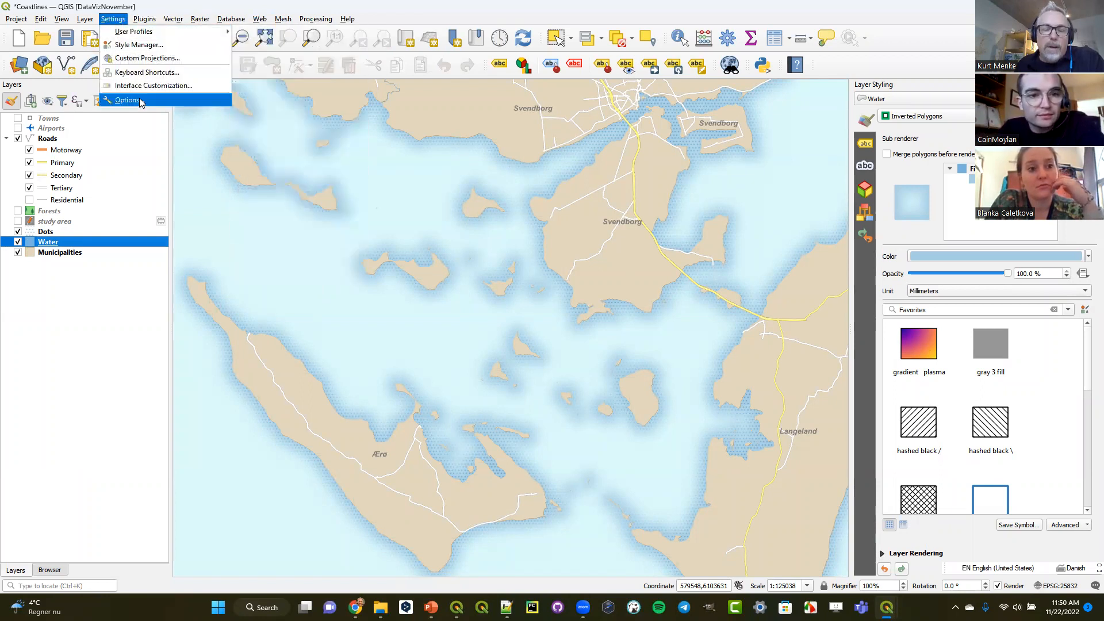
pyautogui.click(46, 244)
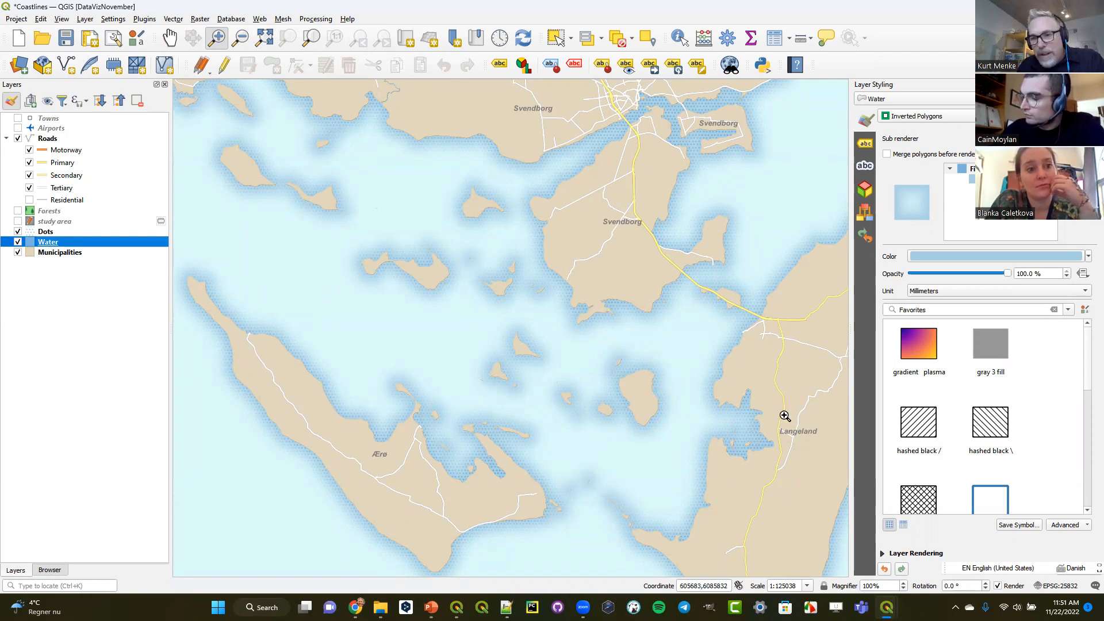
pyautogui.click(882, 555)
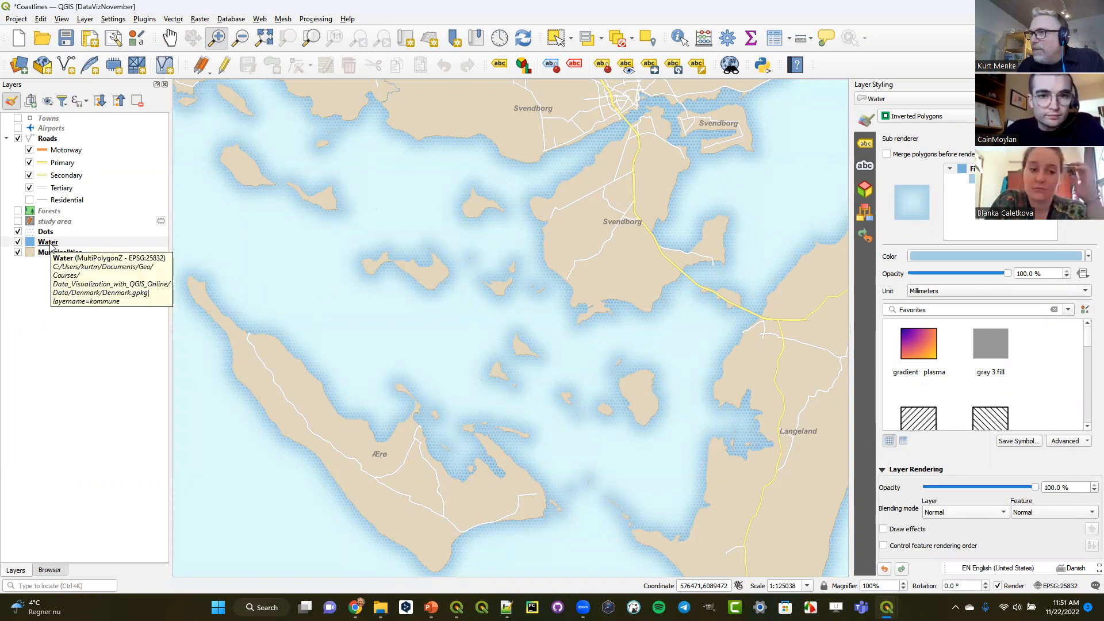
# - Compare the styling of the Dots and Water layers by switching between them
pyautogui.click(50, 244)
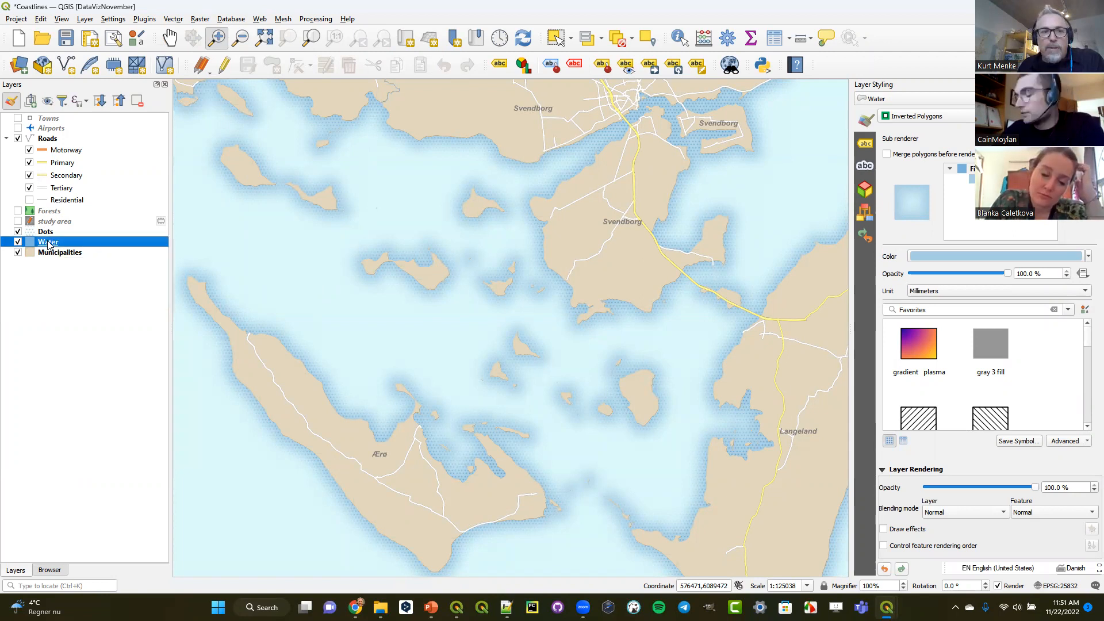
pyautogui.click(46, 233)
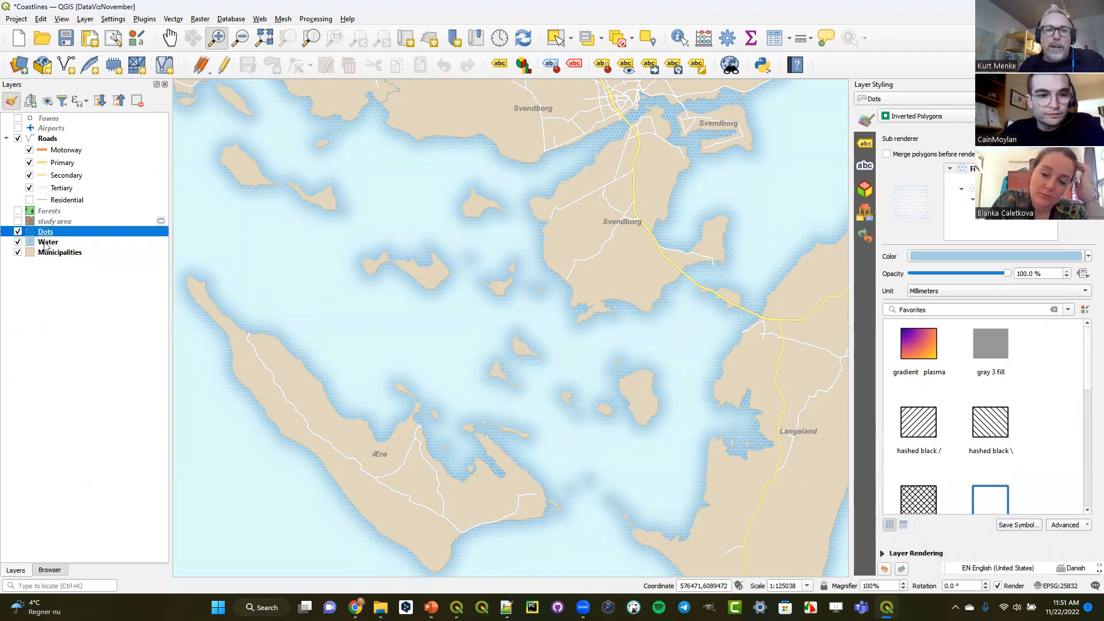
pyautogui.click(44, 244)
pyautogui.click(46, 233)
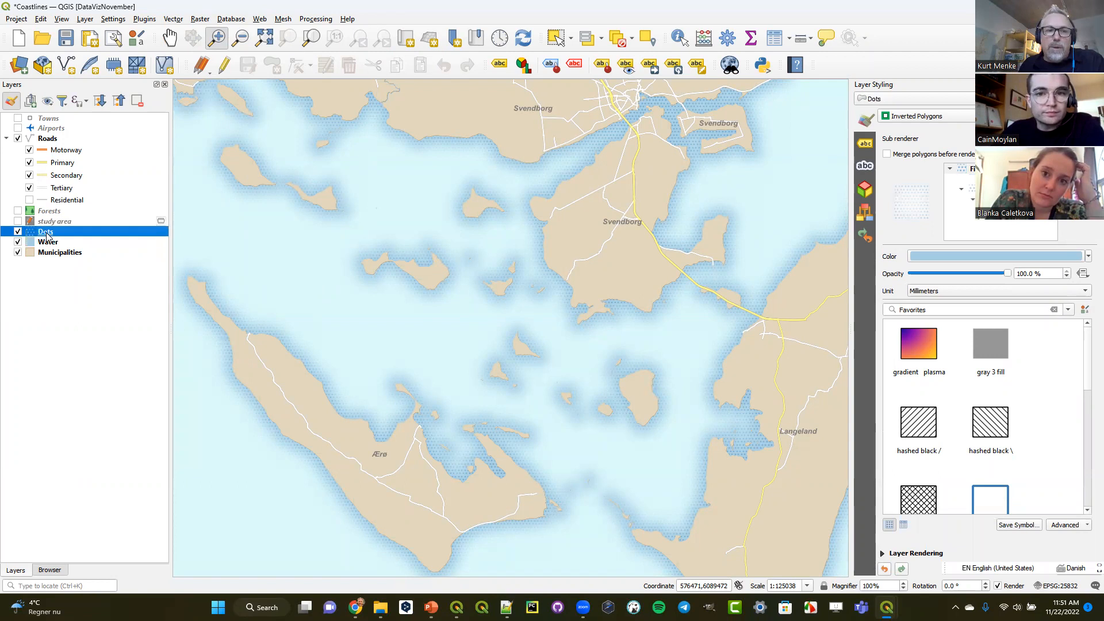
pyautogui.click(46, 244)
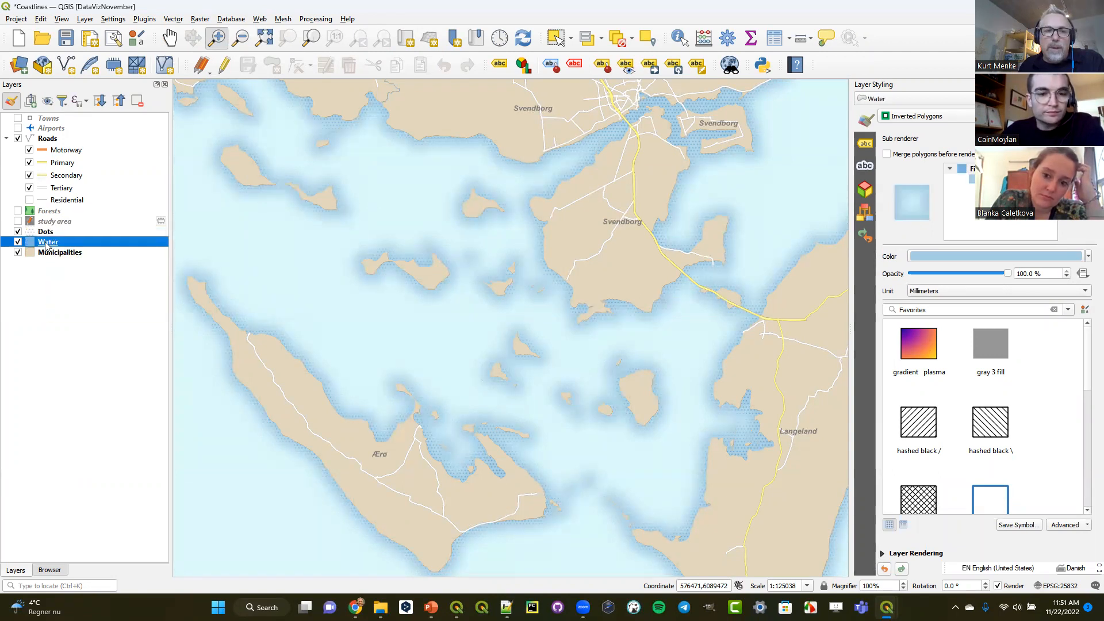
pyautogui.press('Up')
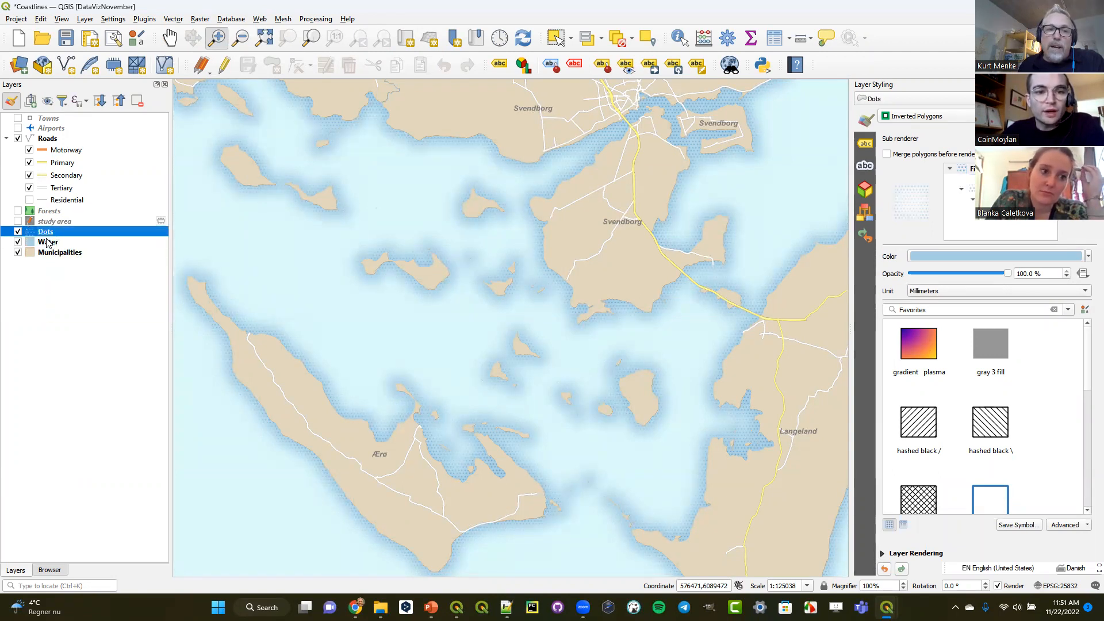
pyautogui.press('Down')
pyautogui.press('Up')
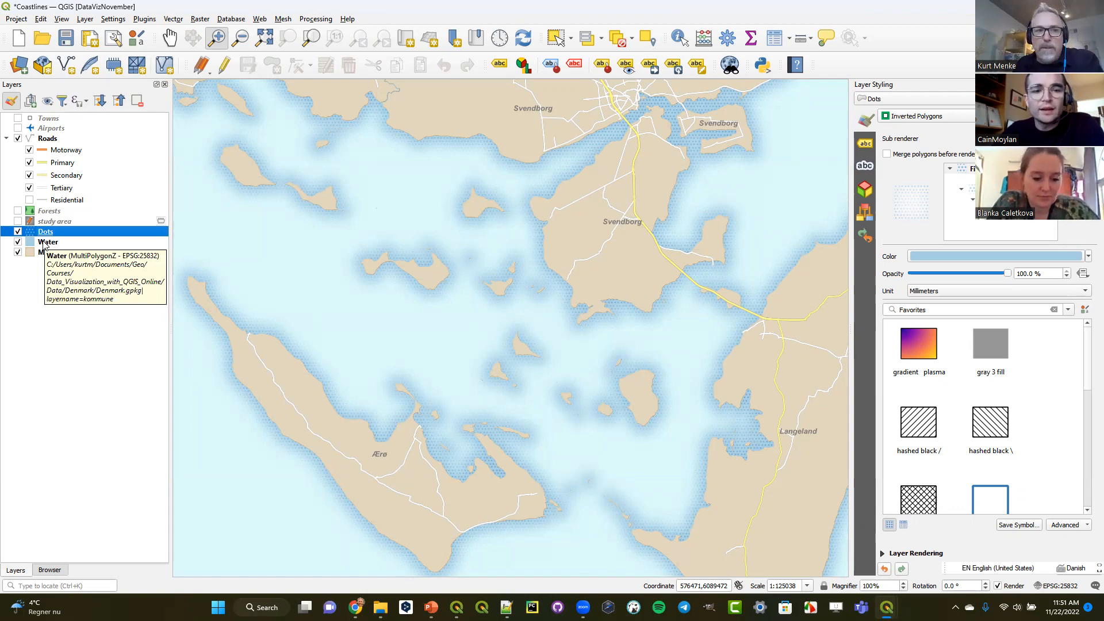
# - Find the QuickMapServices plugin by searching for "quickmap", install it and close the plugin manager
pyautogui.click(145, 19)
pyautogui.click(150, 31)
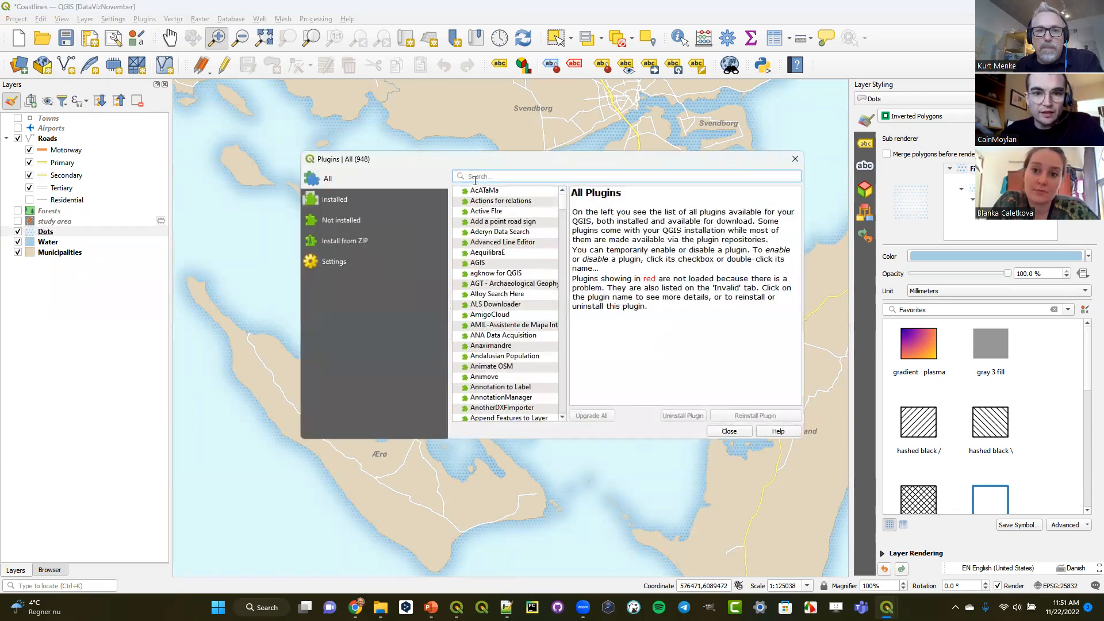
pyautogui.write('quickm')
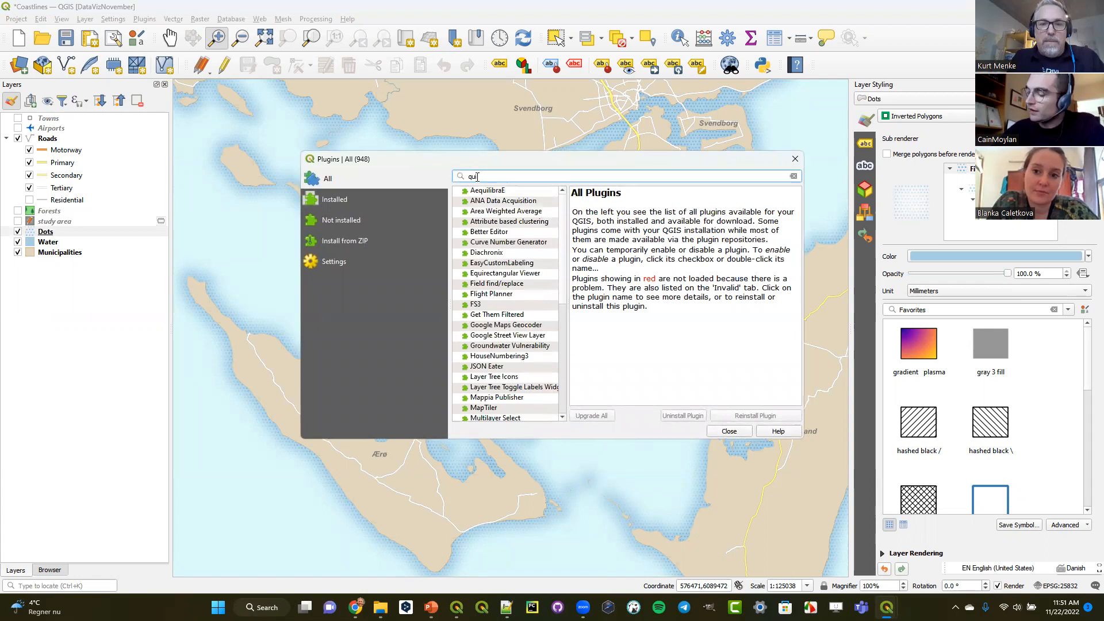
pyautogui.write('ap')
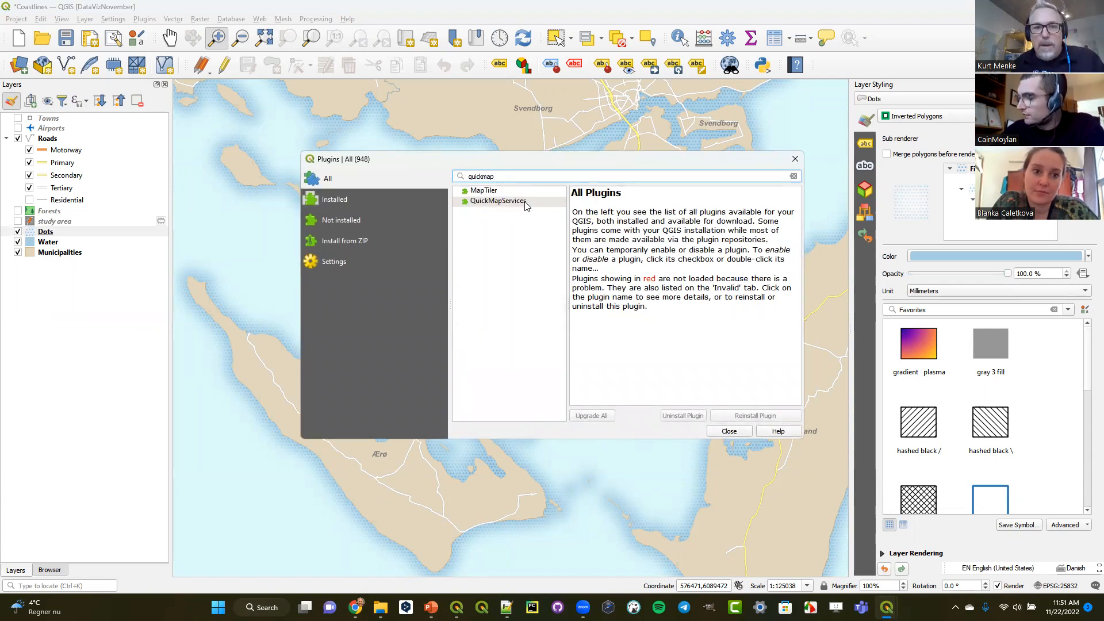
pyautogui.click(545, 201)
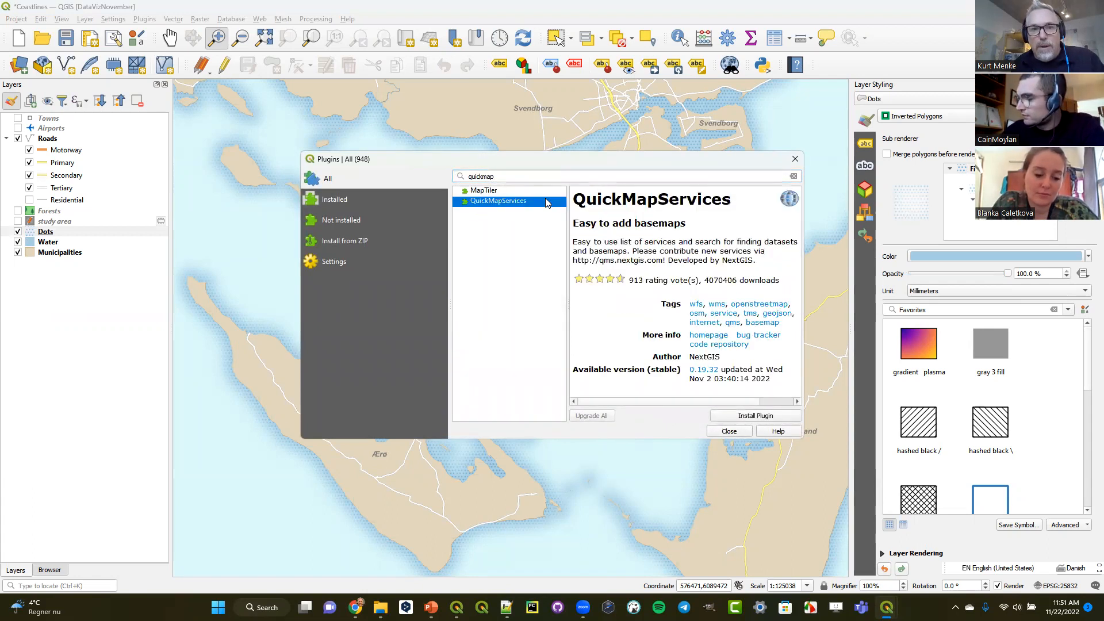
pyautogui.click(771, 416)
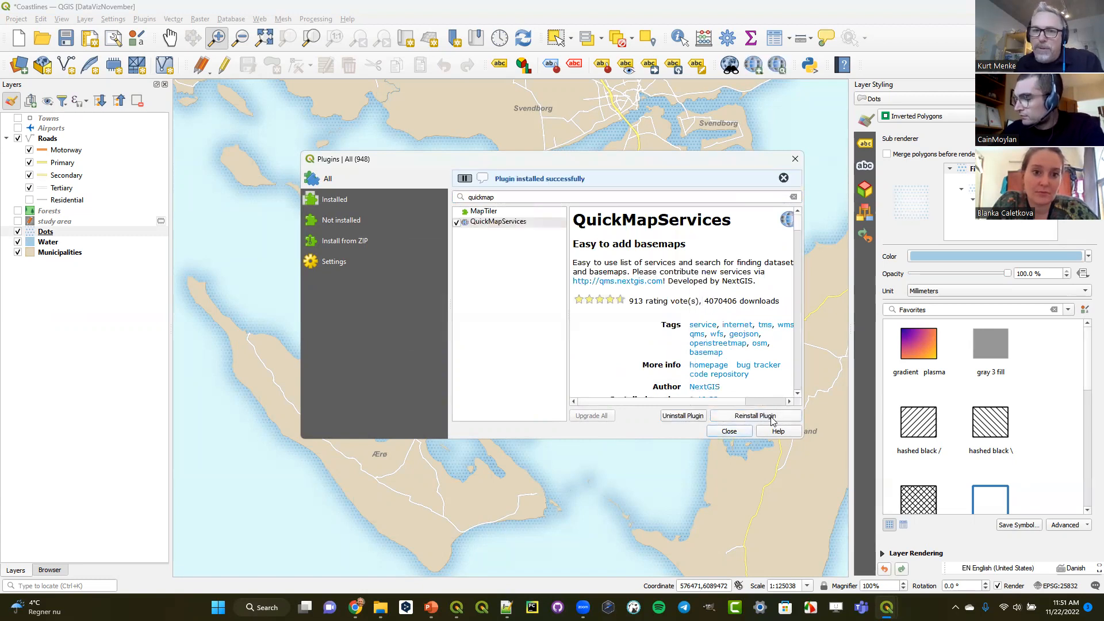
pyautogui.click(729, 431)
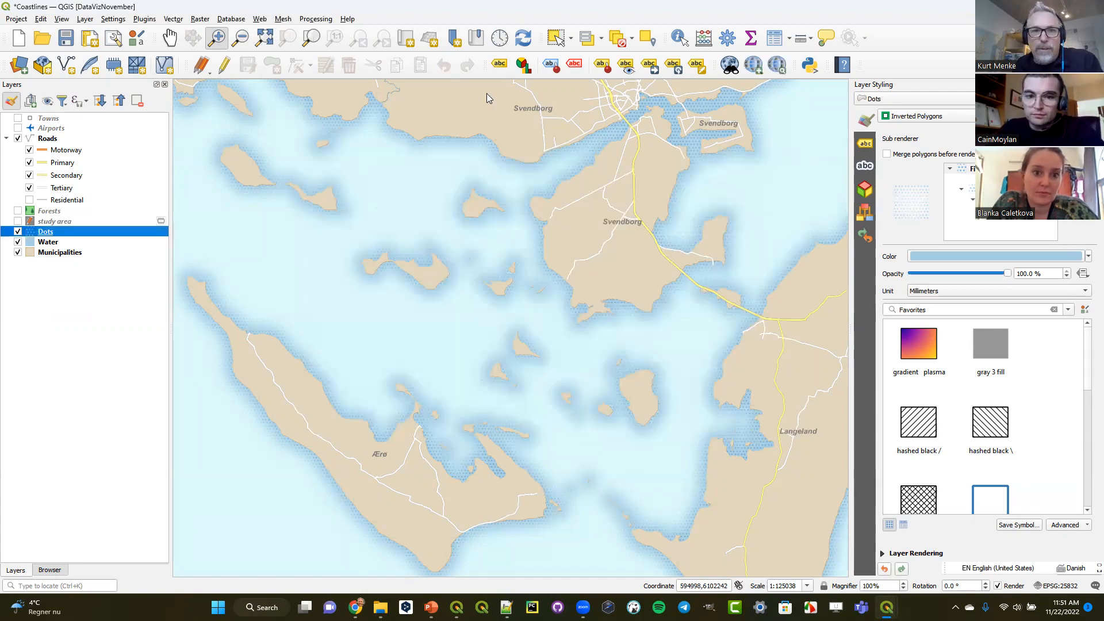
# - Download the contributed services pack through the QuickMapServices settings and save the settings
pyautogui.click(261, 19)
pyautogui.moveTo(287, 44)
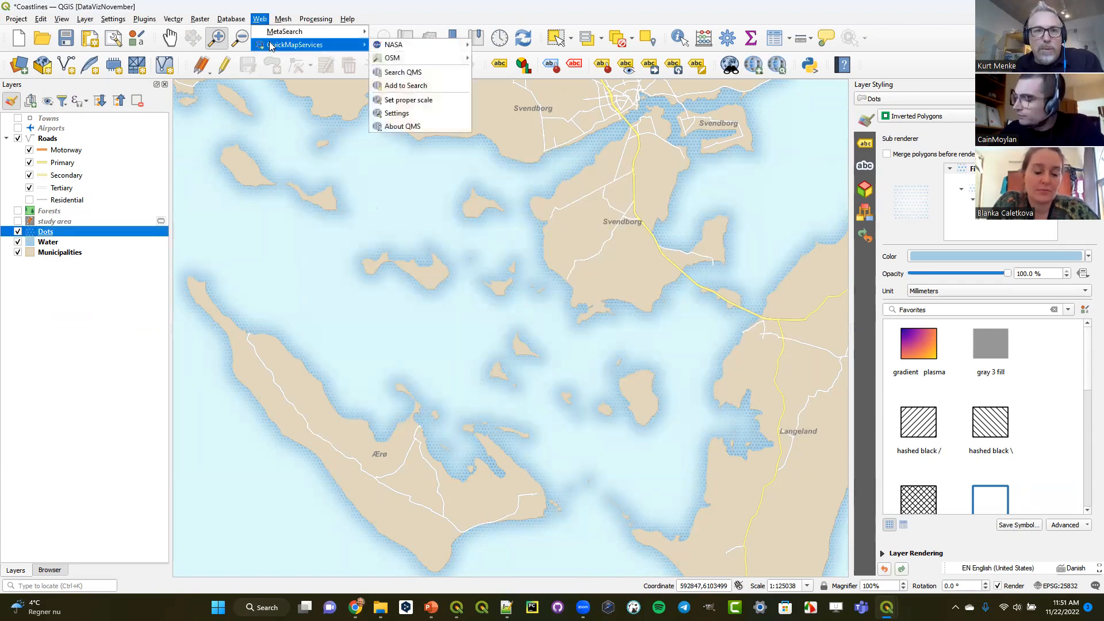
pyautogui.click(429, 114)
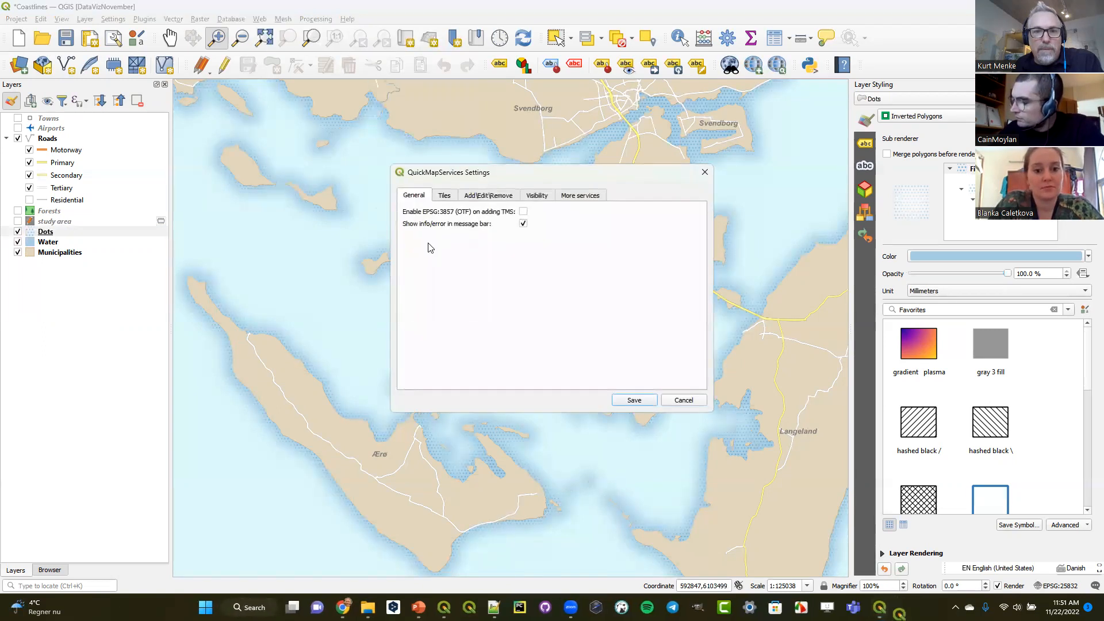
pyautogui.click(580, 195)
pyautogui.click(550, 378)
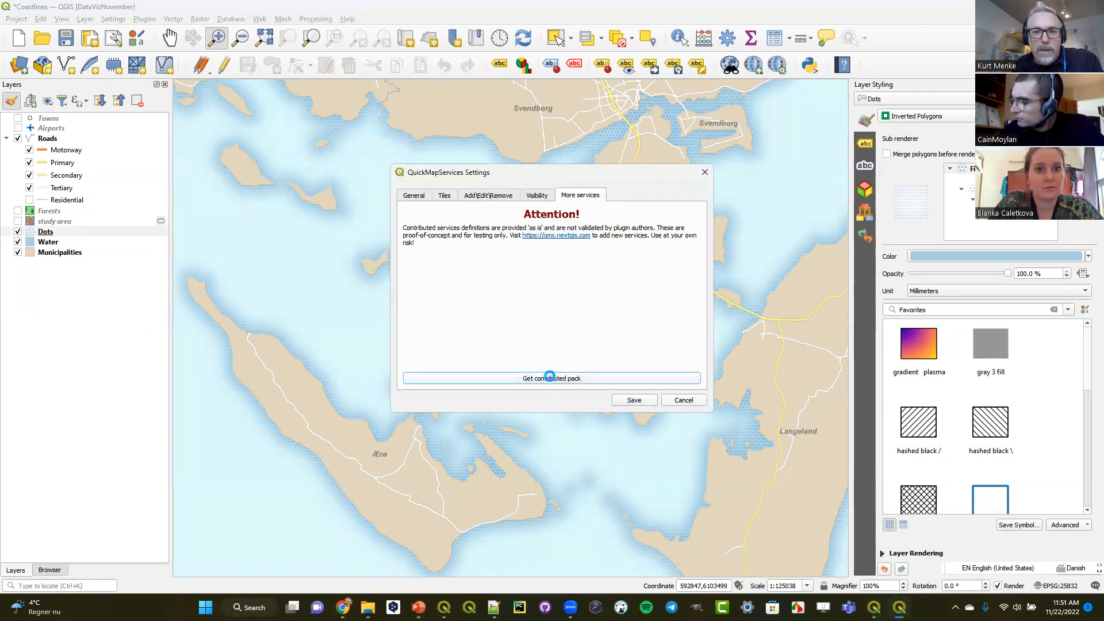
pyautogui.click(611, 309)
pyautogui.click(635, 400)
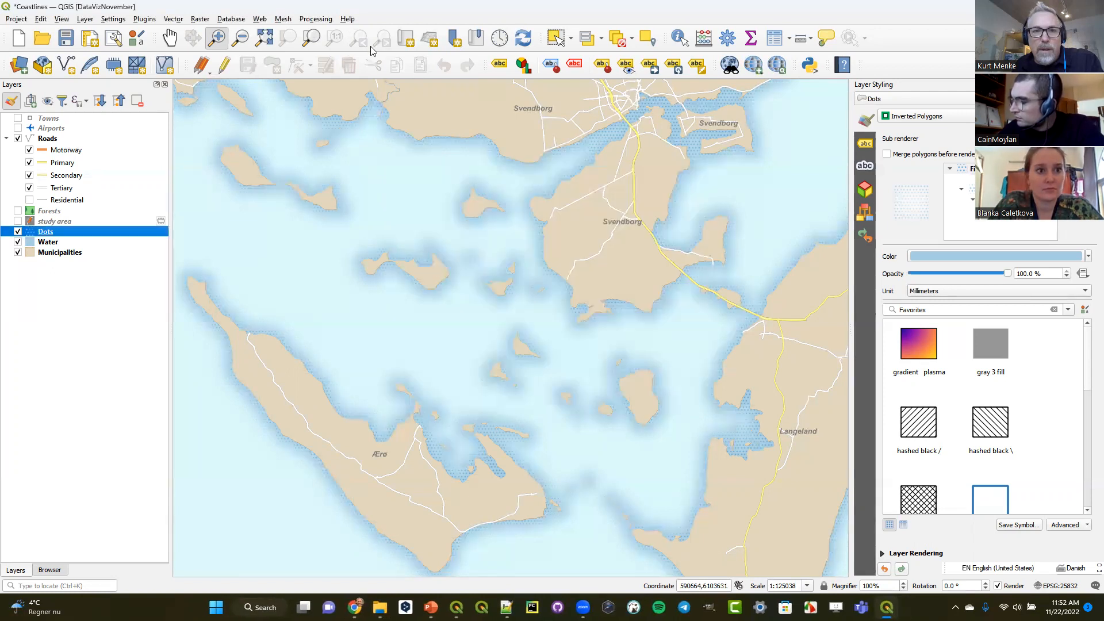
# - Add the OSM Standard basemap to the project from QuickMapServices
pyautogui.click(266, 22)
pyautogui.moveTo(275, 46)
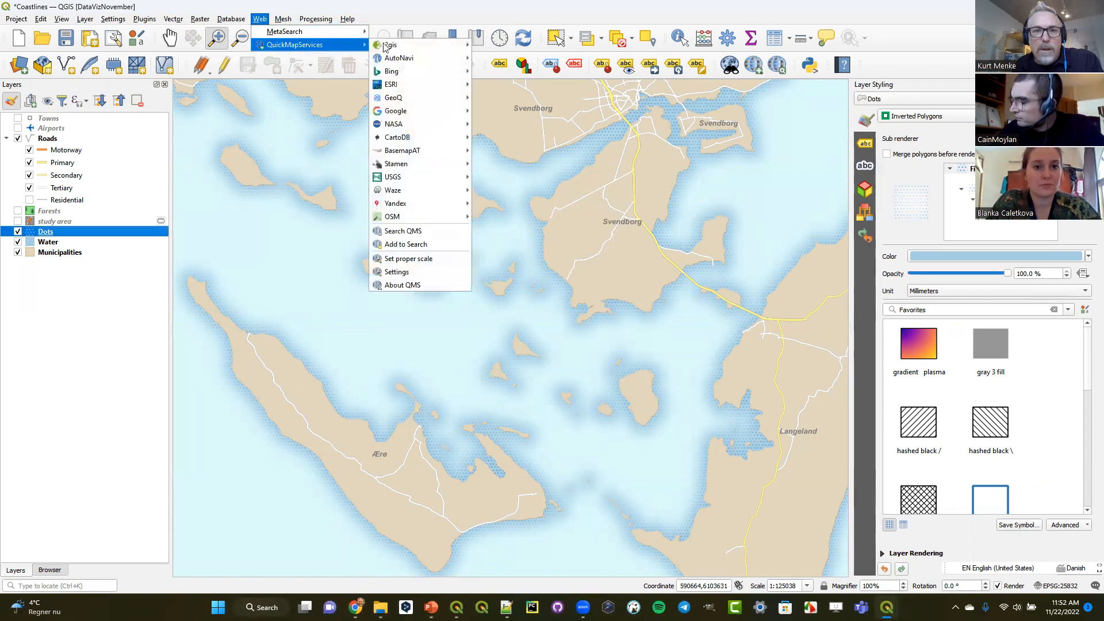
pyautogui.moveTo(418, 112)
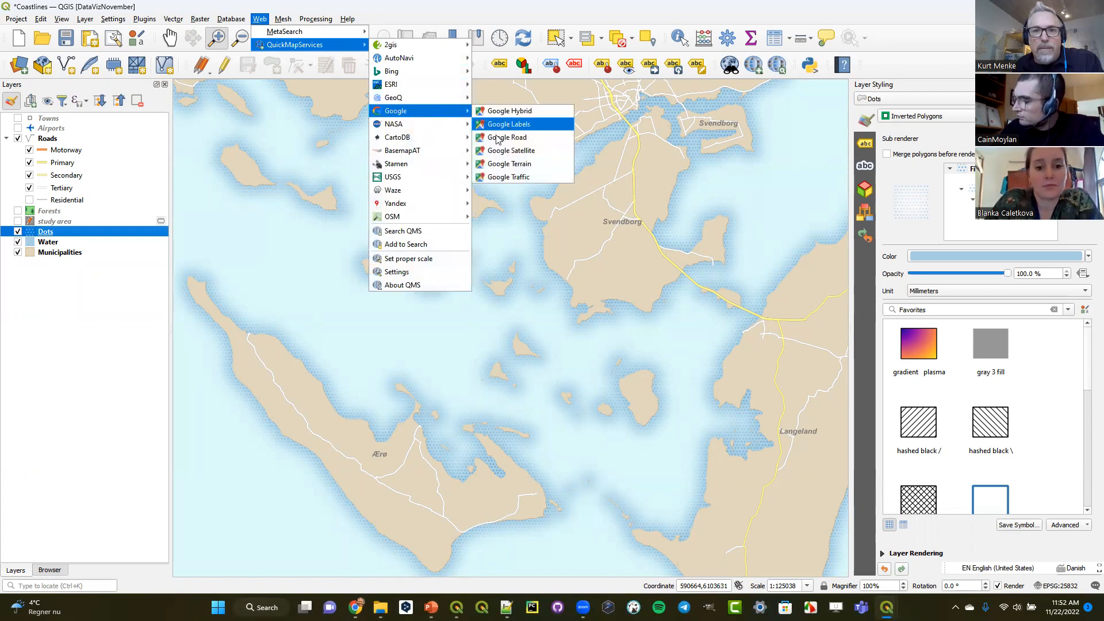
pyautogui.moveTo(433, 218)
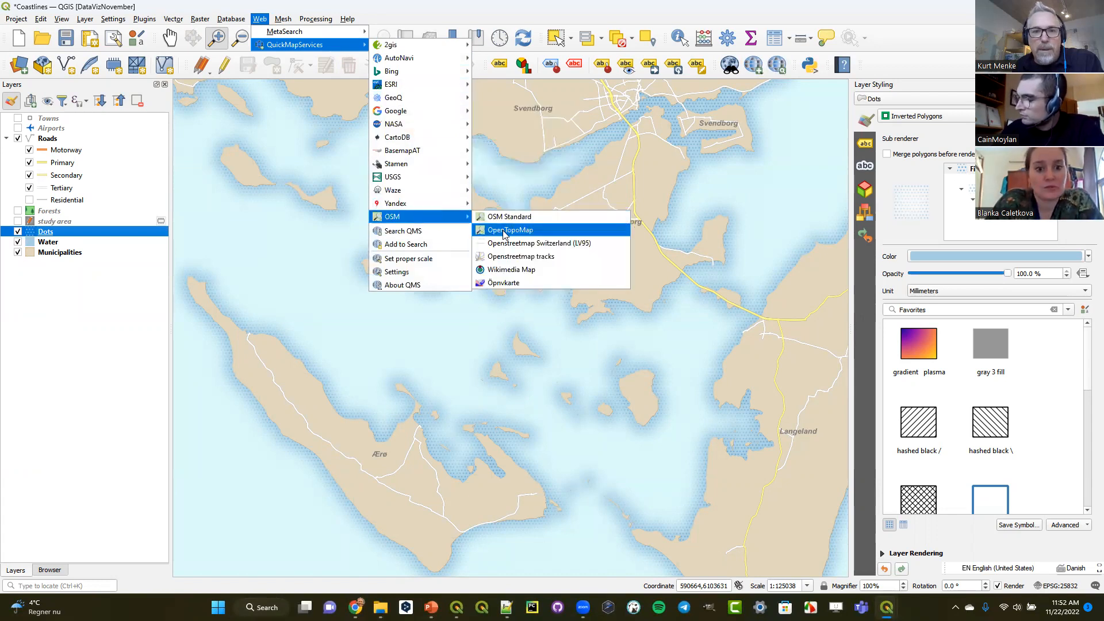
pyautogui.click(506, 222)
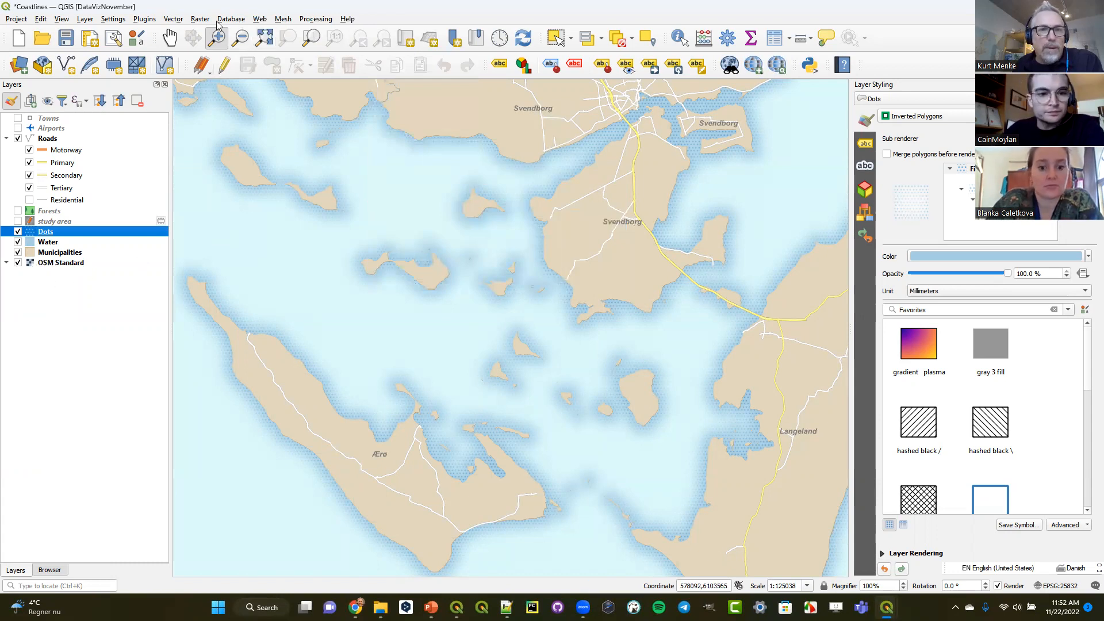
# - Add the Google Terrain basemap to the project from QuickMapServices
pyautogui.click(260, 19)
pyautogui.moveTo(311, 44)
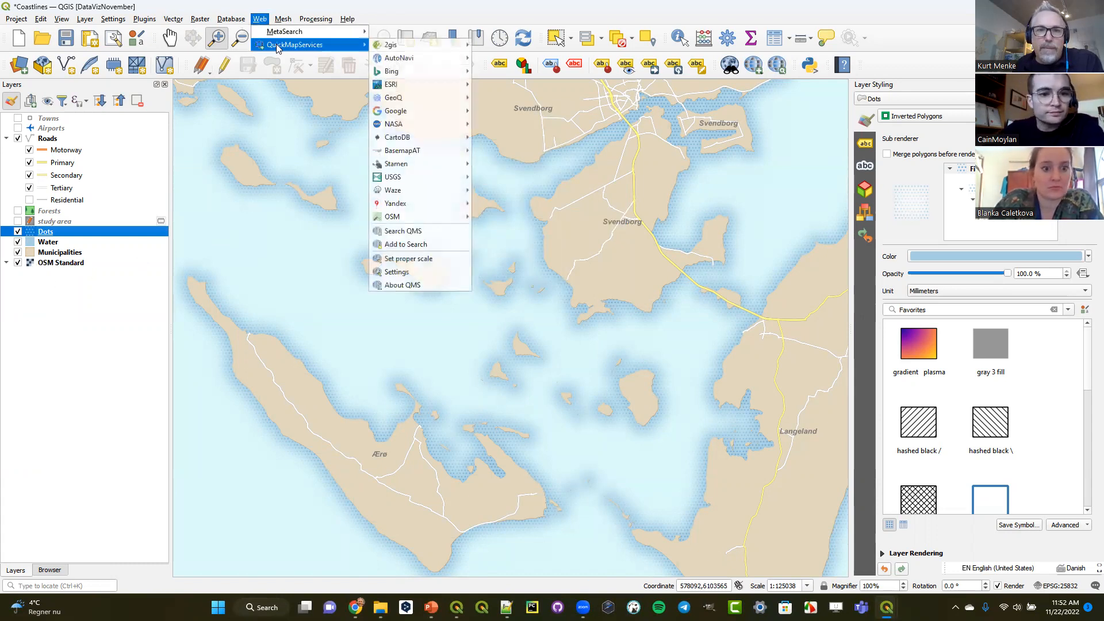
pyautogui.moveTo(449, 115)
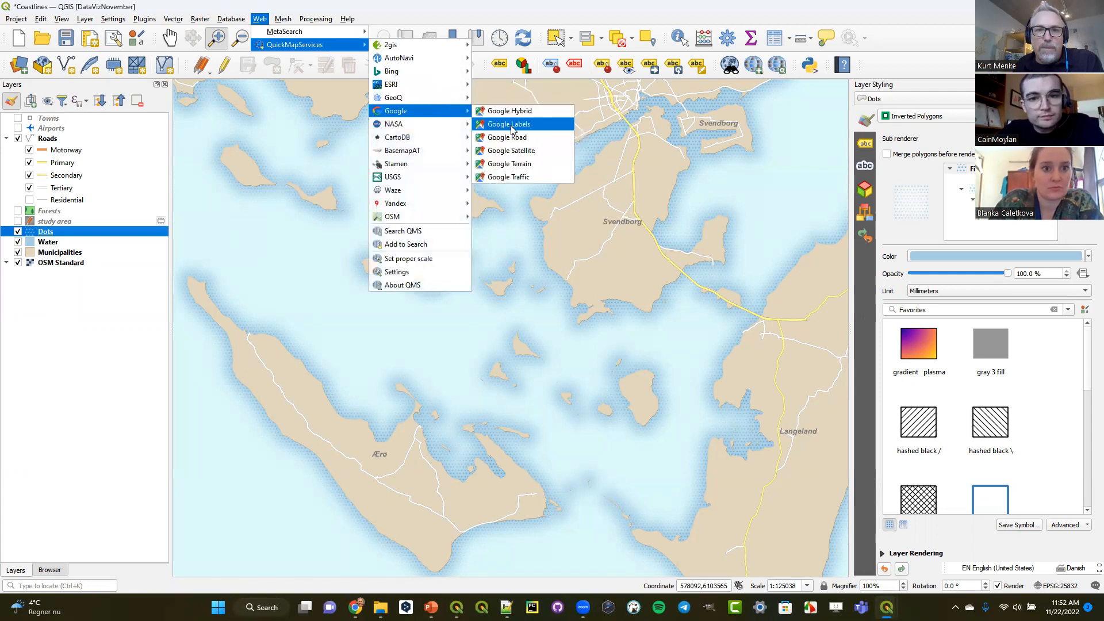
pyautogui.click(522, 165)
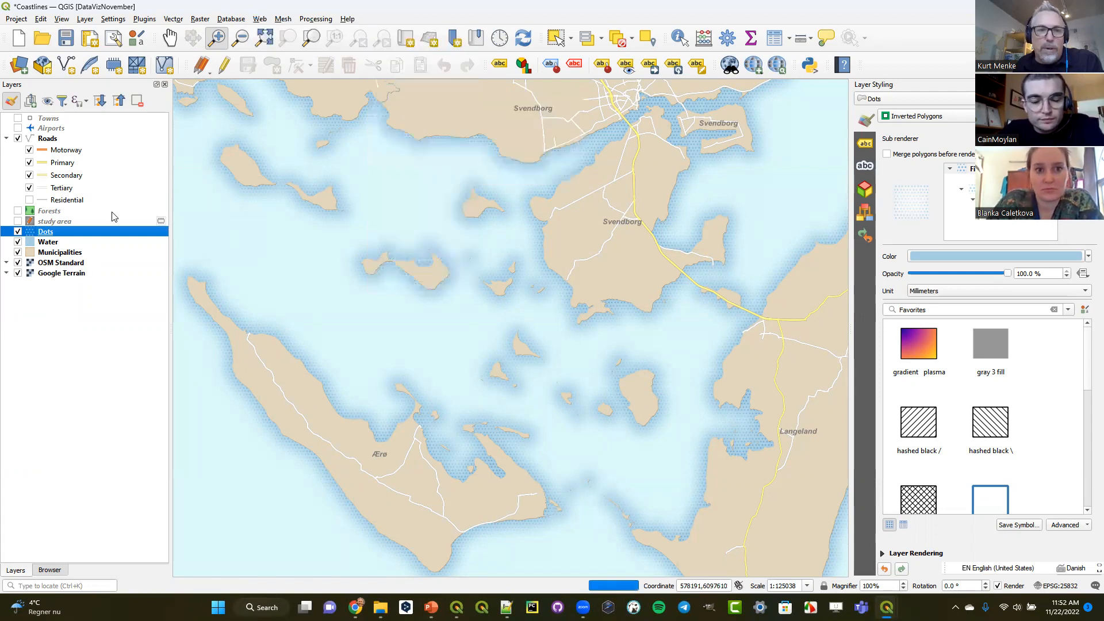
# - Hide the OSM Standard layer and move Google Terrain directly above the Water layer
pyautogui.click(18, 263)
pyautogui.click(52, 274)
pyautogui.moveTo(73, 257); pyautogui.dragTo(74, 241)
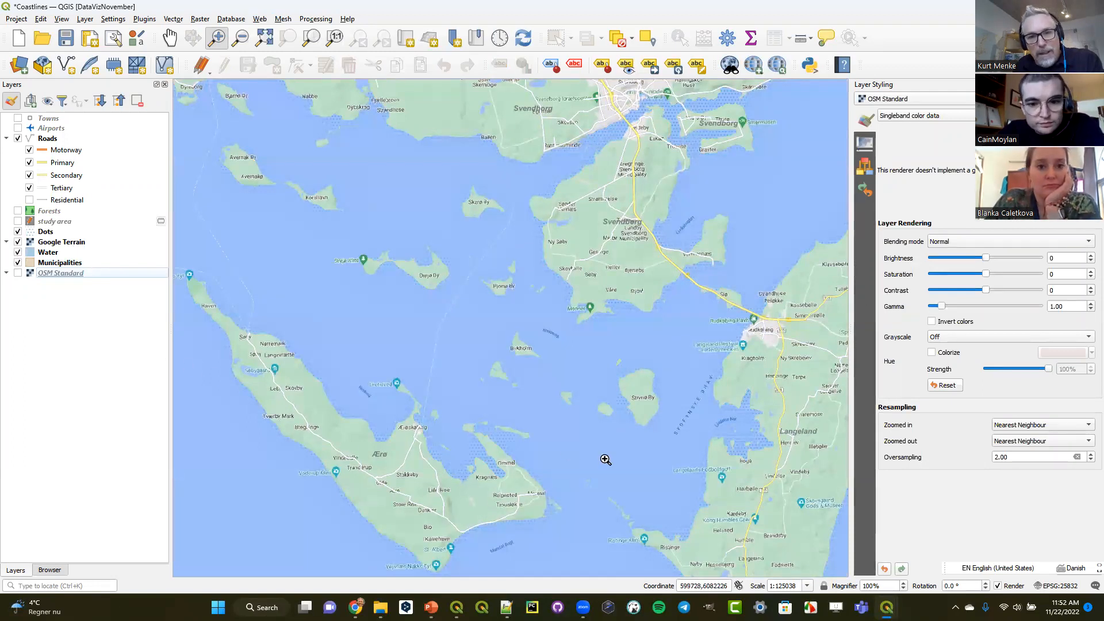
# - Move the Google Terrain layer directly below Municipalities in the layer order
pyautogui.click(53, 266)
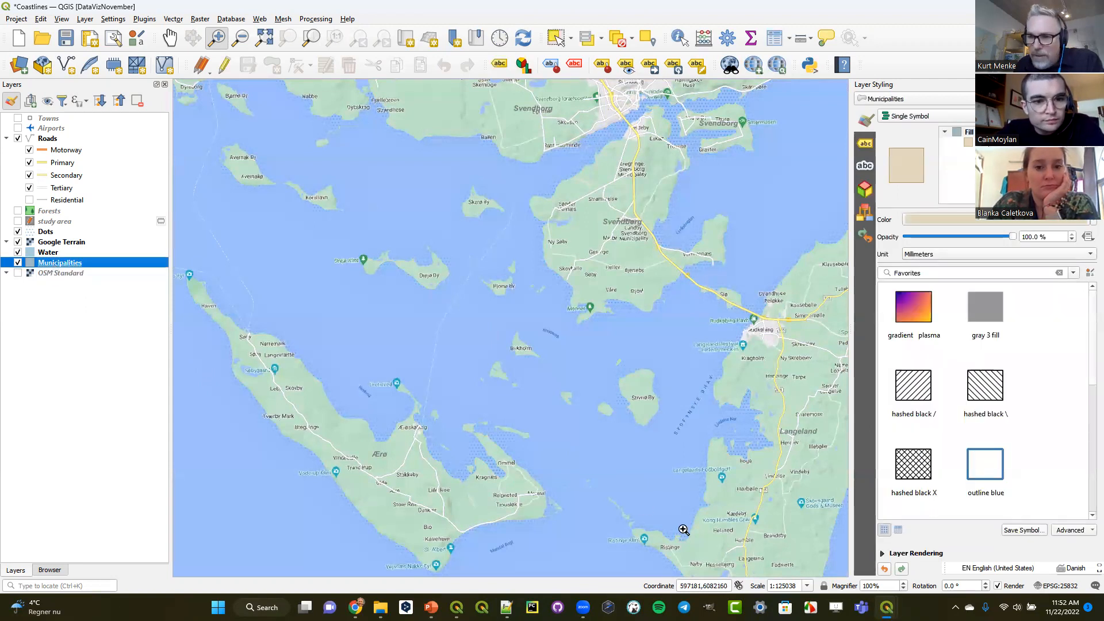
pyautogui.click(881, 554)
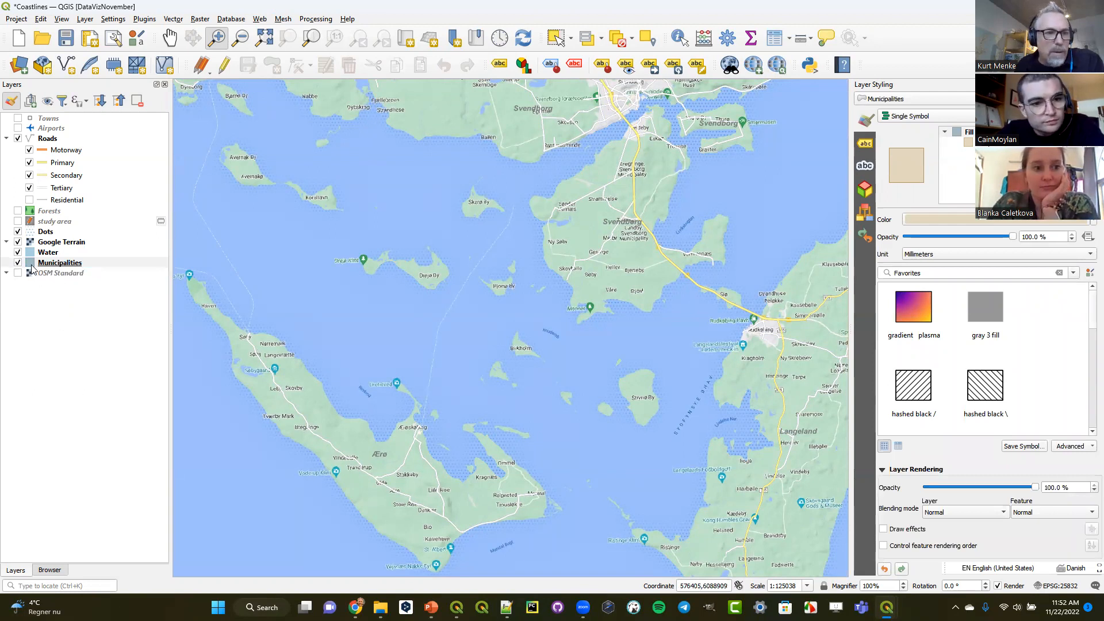
pyautogui.moveTo(46, 242); pyautogui.dragTo(53, 270)
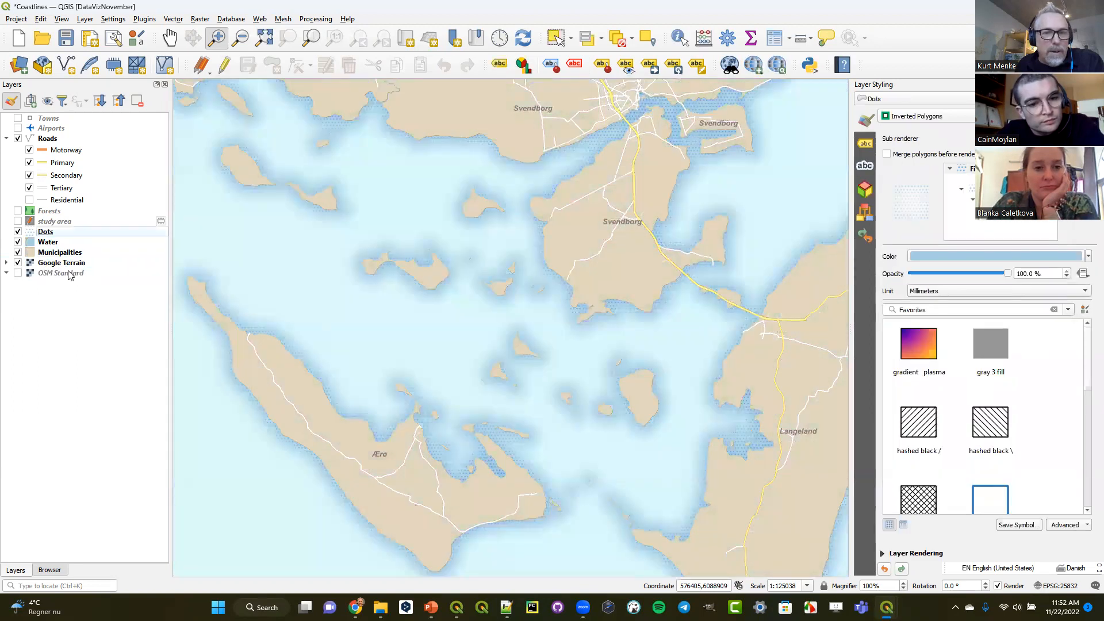
# - Set the Municipalities layer's blending mode to Multiply so it blends with the Google Terrain basemap
pyautogui.click(40, 244)
pyautogui.click(67, 255)
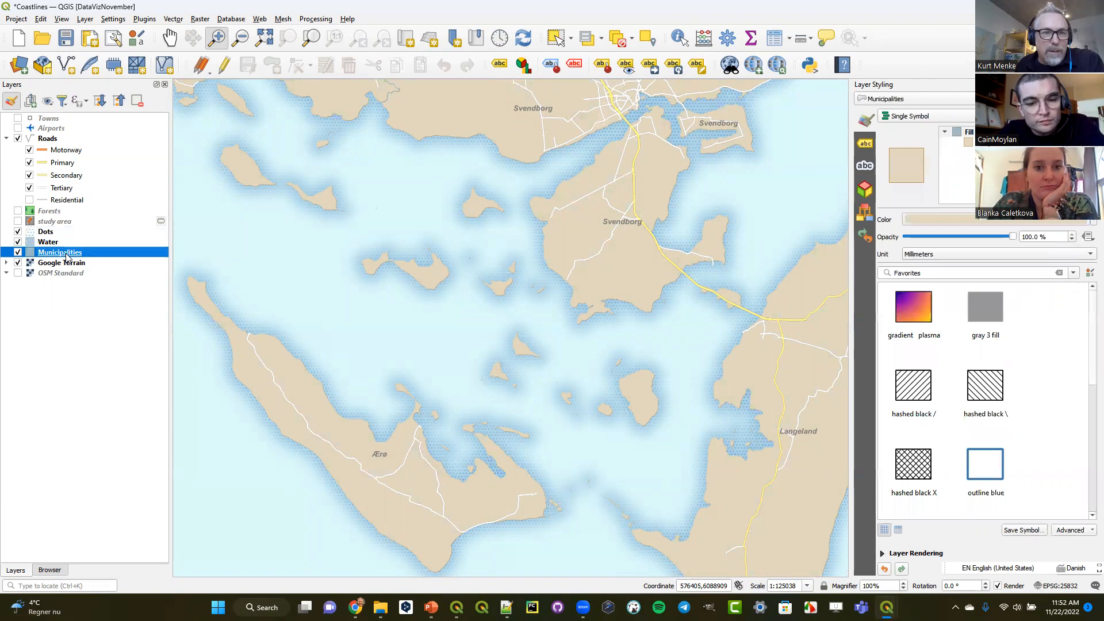
pyautogui.click(882, 553)
pyautogui.click(955, 513)
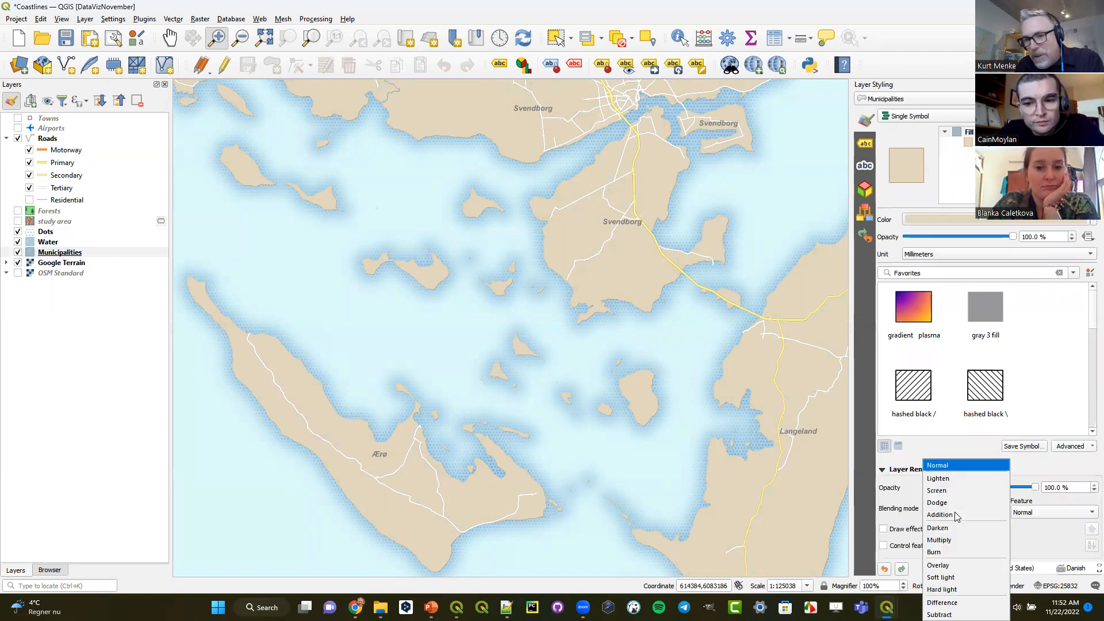
pyautogui.click(962, 546)
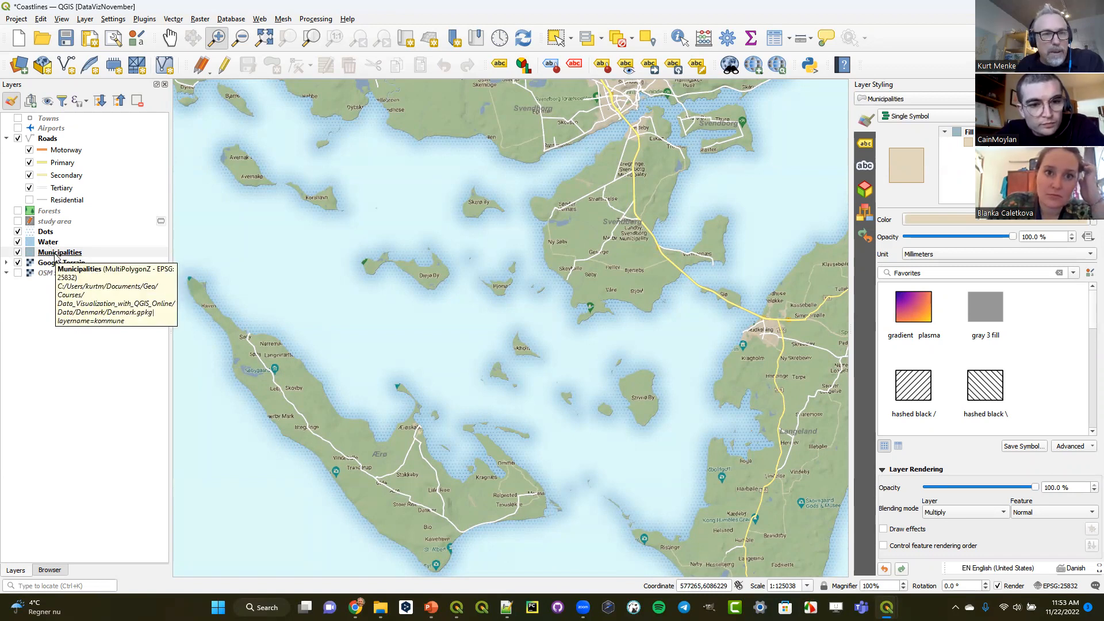
# - Turn off the visibility of the Google Terrain layer
pyautogui.click(55, 256)
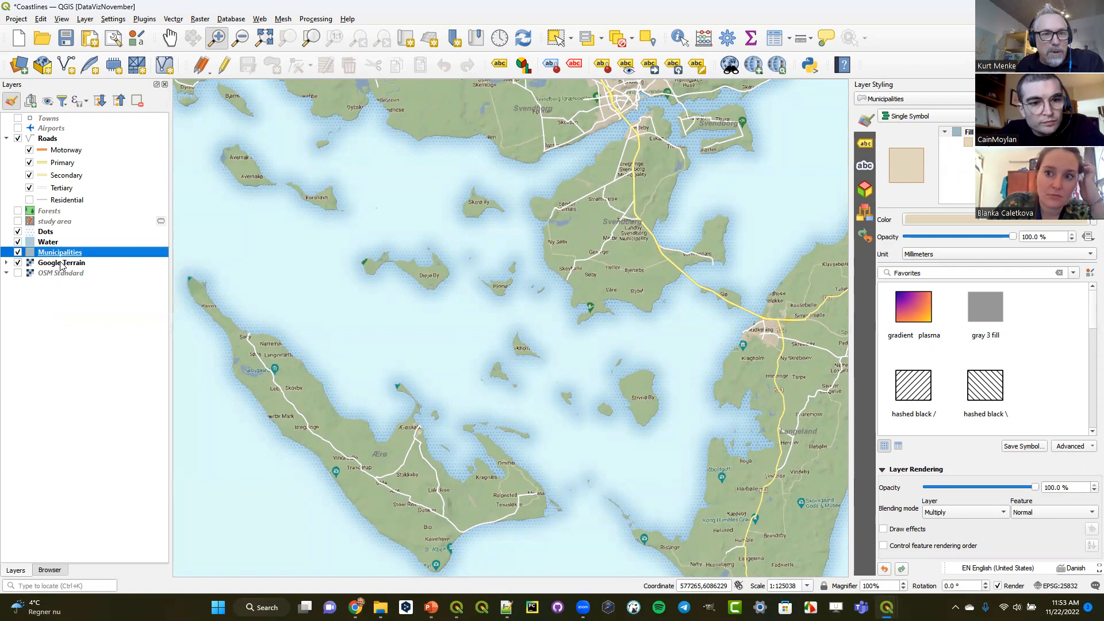
pyautogui.click(60, 264)
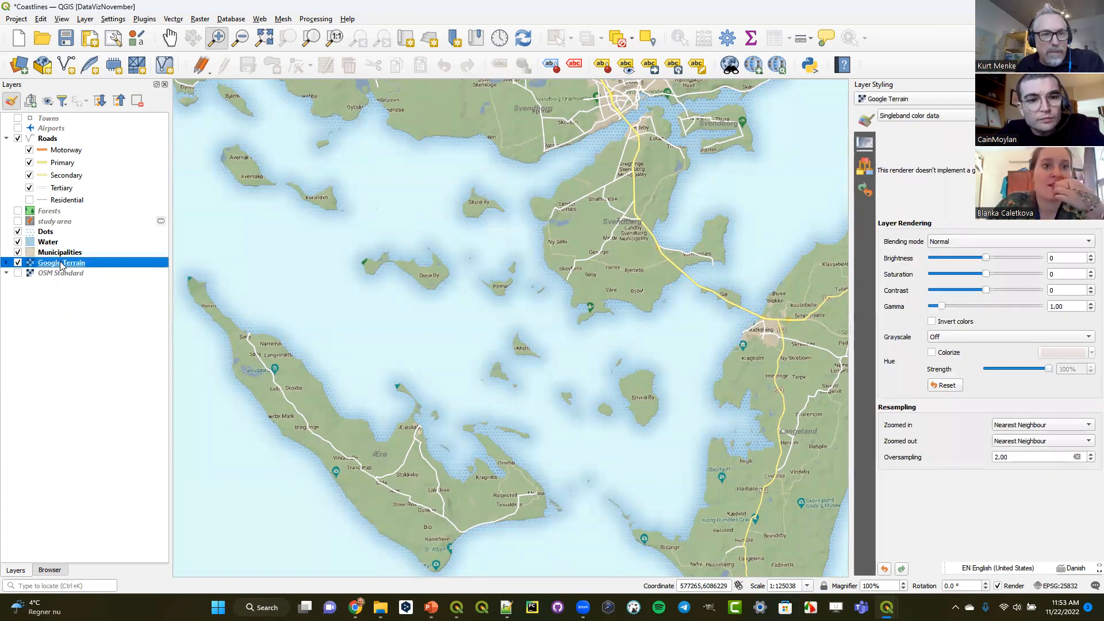
pyautogui.click(17, 263)
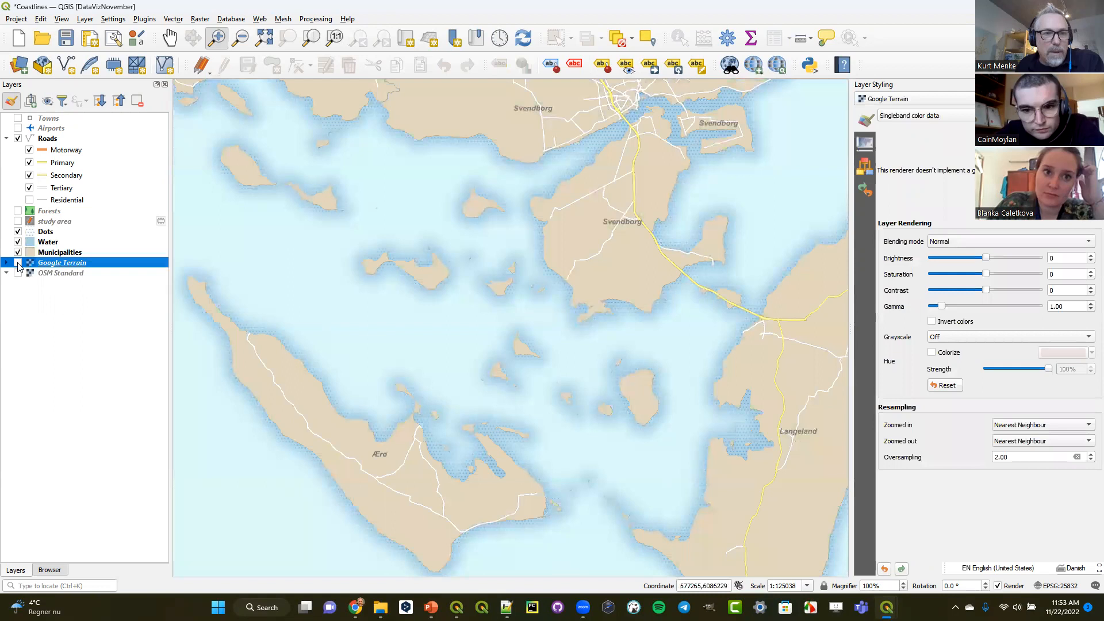
# - Inspect the Water layer's Shapeburst Fill settings and the available symbol layer types, keeping the current type
pyautogui.click(49, 233)
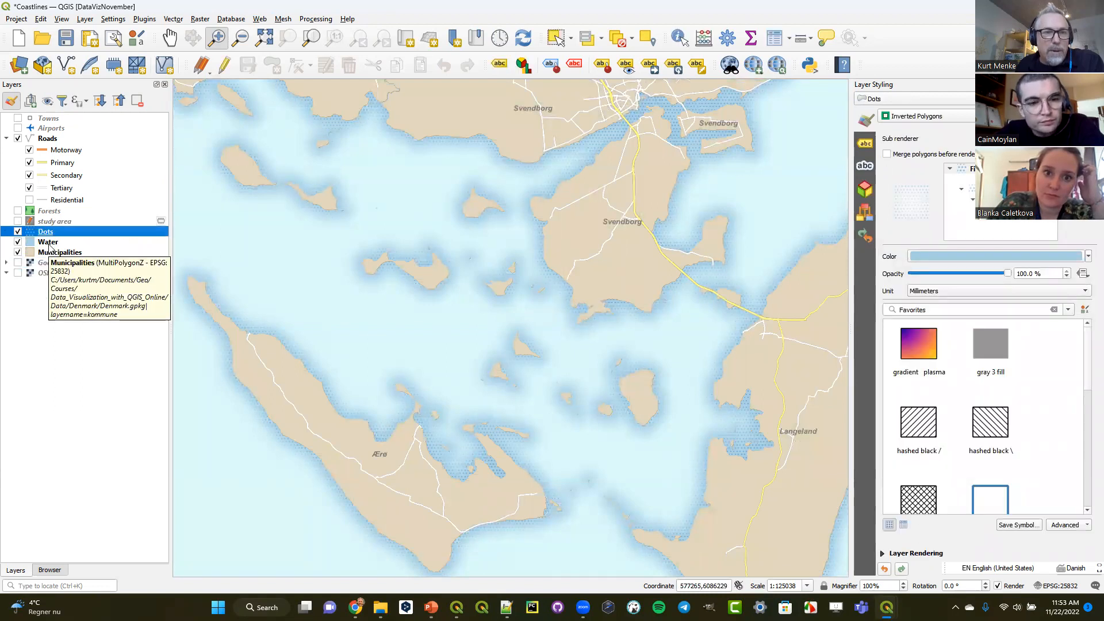
pyautogui.click(50, 248)
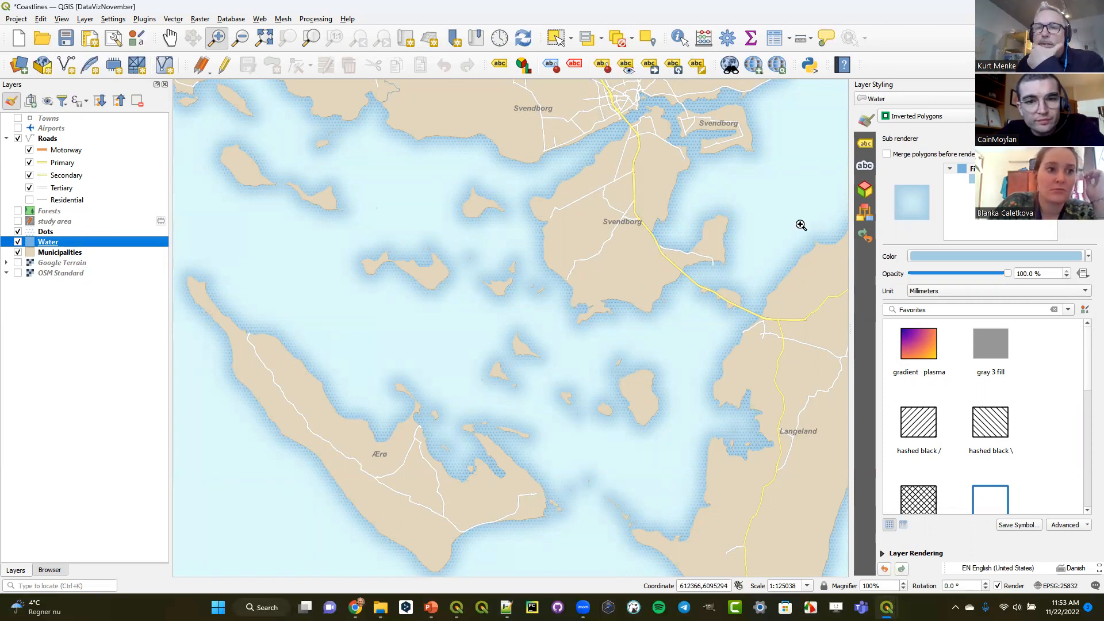
pyautogui.click(972, 179)
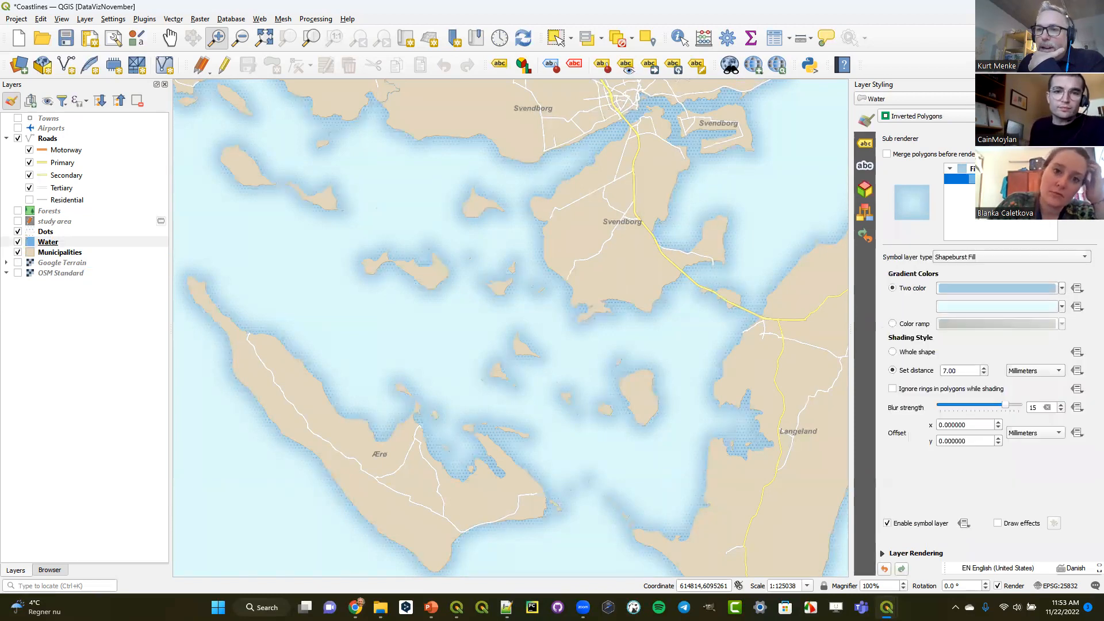
pyautogui.click(981, 256)
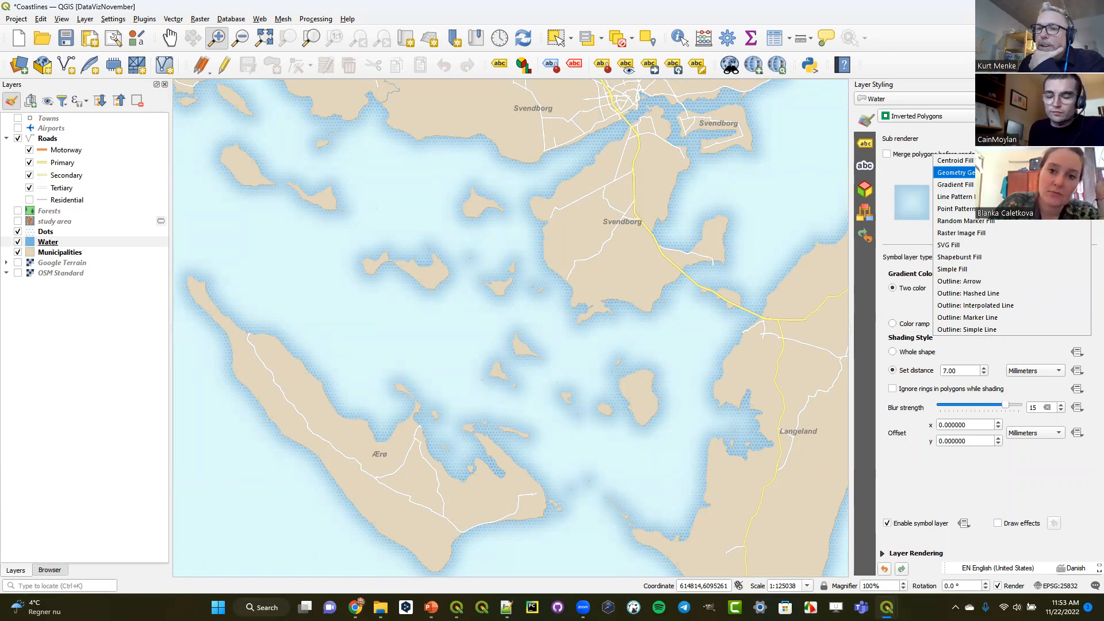
pyautogui.click(900, 176)
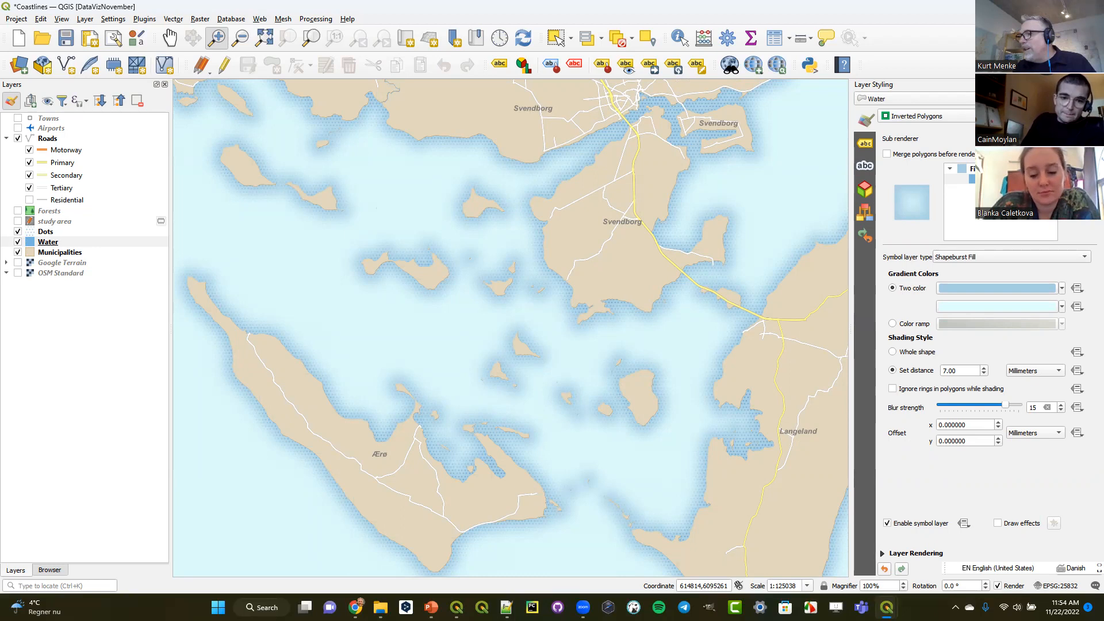
# - Switch to the CoastalExponentialBuffers project, view its islands layer's geometry generator expression with the window maximized, and return to the Coastlines project
pyautogui.hotkey('alt', 'Tab')
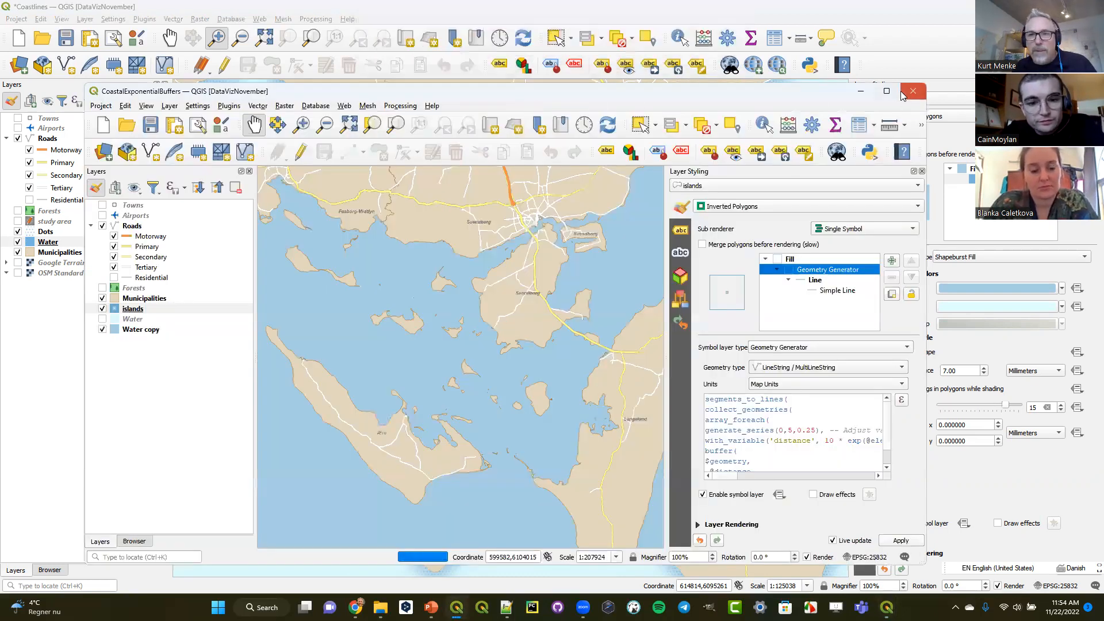
pyautogui.click(888, 93)
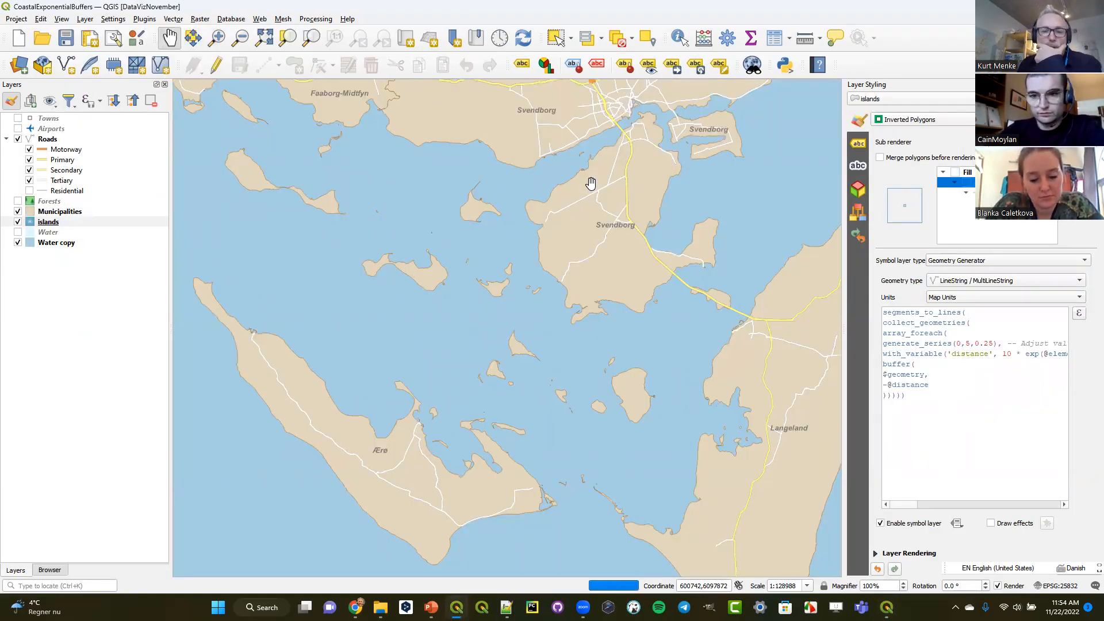
pyautogui.moveTo(431, 607)
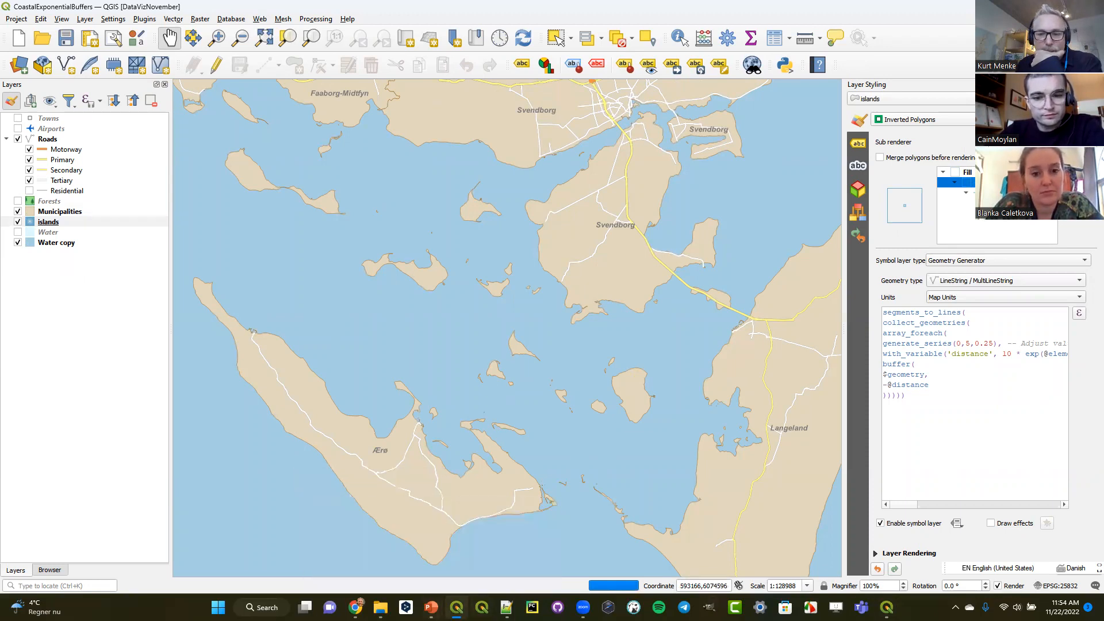
pyautogui.moveTo(887, 607)
pyautogui.click(782, 535)
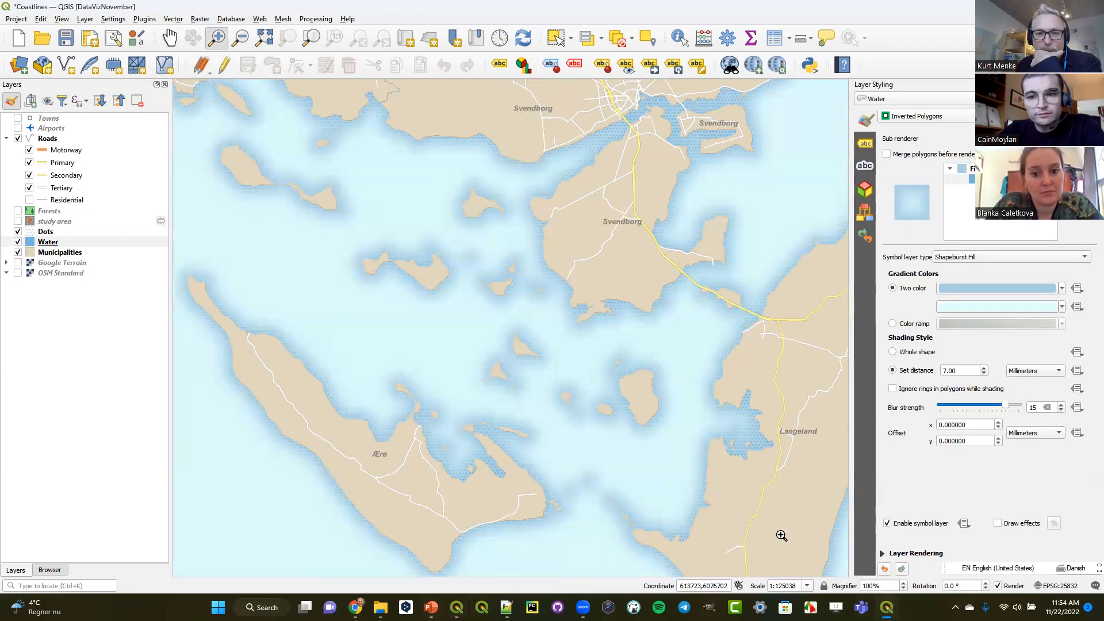
# - Duplicate the Municipalities layer and move the copy directly above the original
pyautogui.click(51, 251)
pyautogui.rightClick(51, 250)
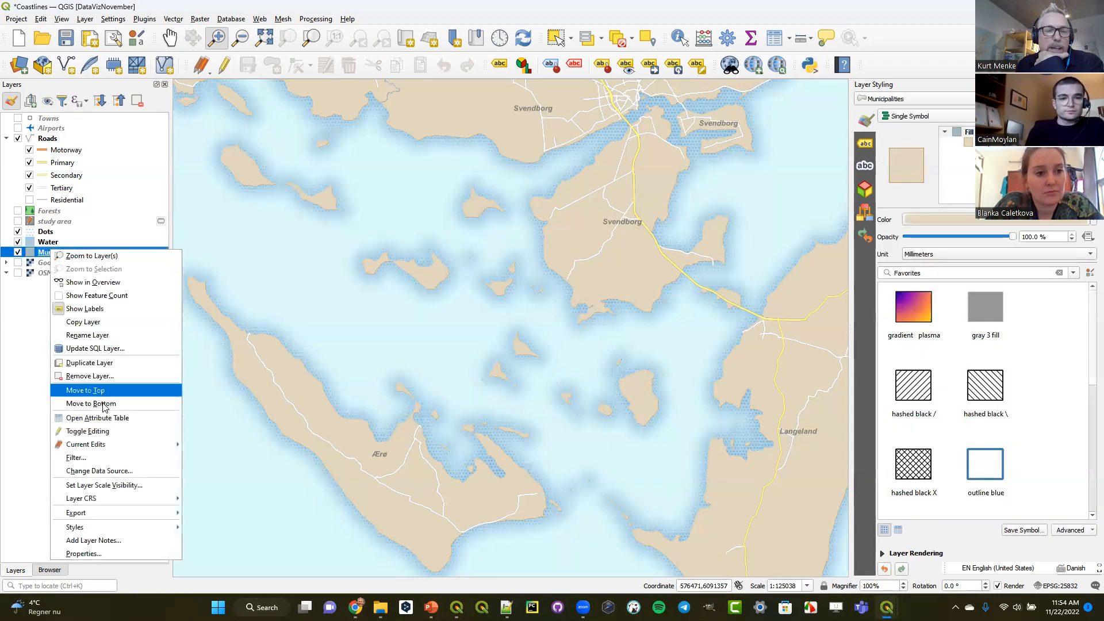
pyautogui.click(90, 363)
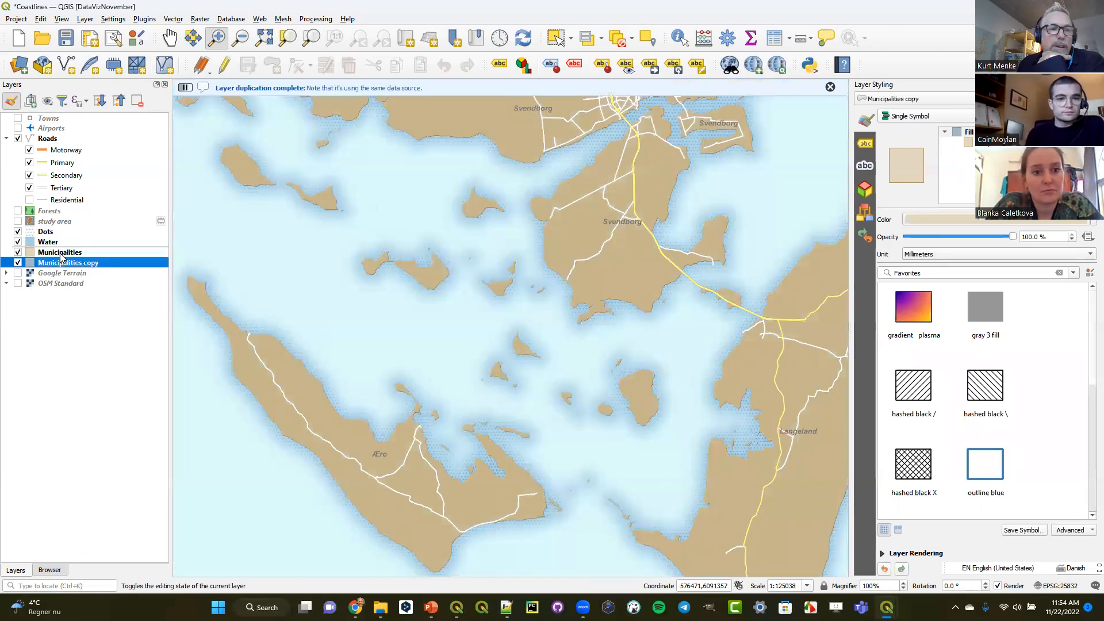
pyautogui.moveTo(62, 257); pyautogui.dragTo(62, 258)
# - Rename the duplicated Municipalities layer to Centroids
pyautogui.rightClick(63, 255)
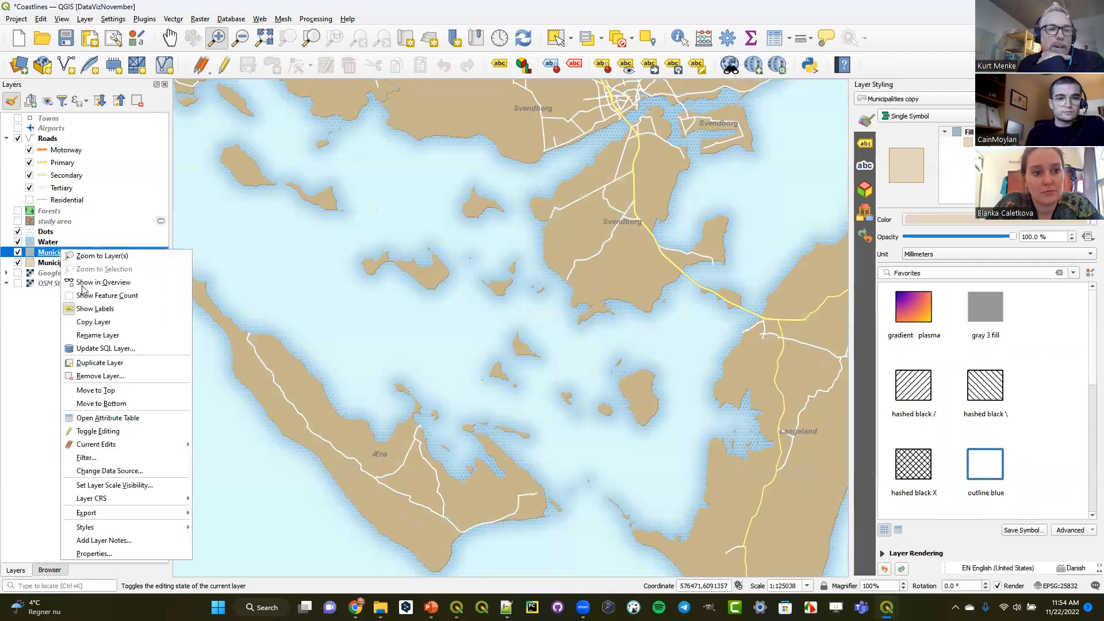
pyautogui.click(99, 336)
pyautogui.write('Ce')
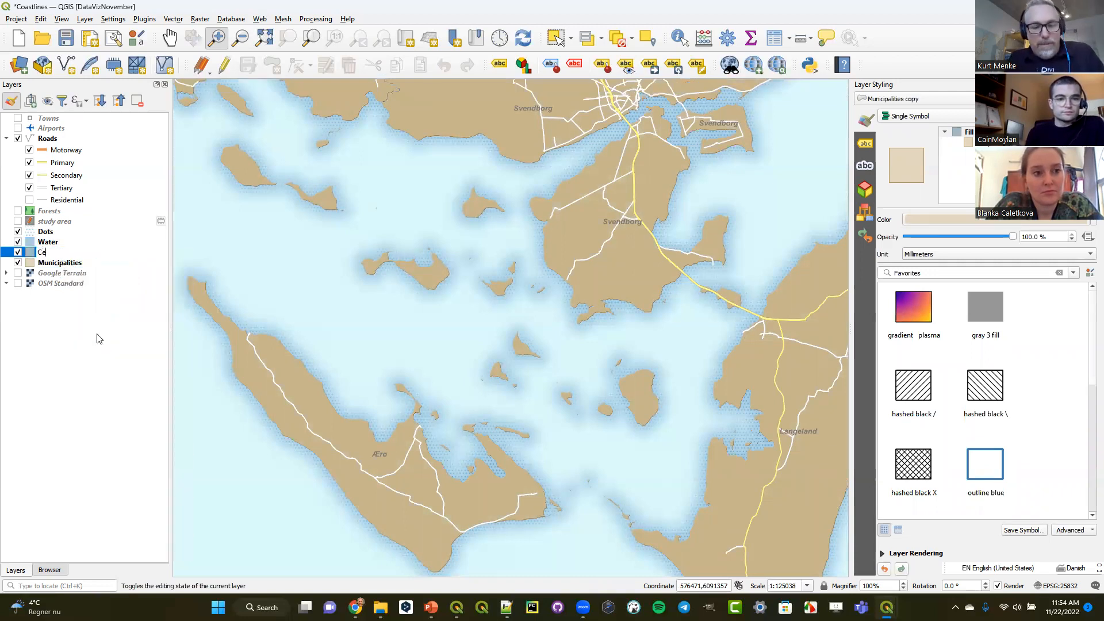
pyautogui.write('ntroids')
pyautogui.press('Return')
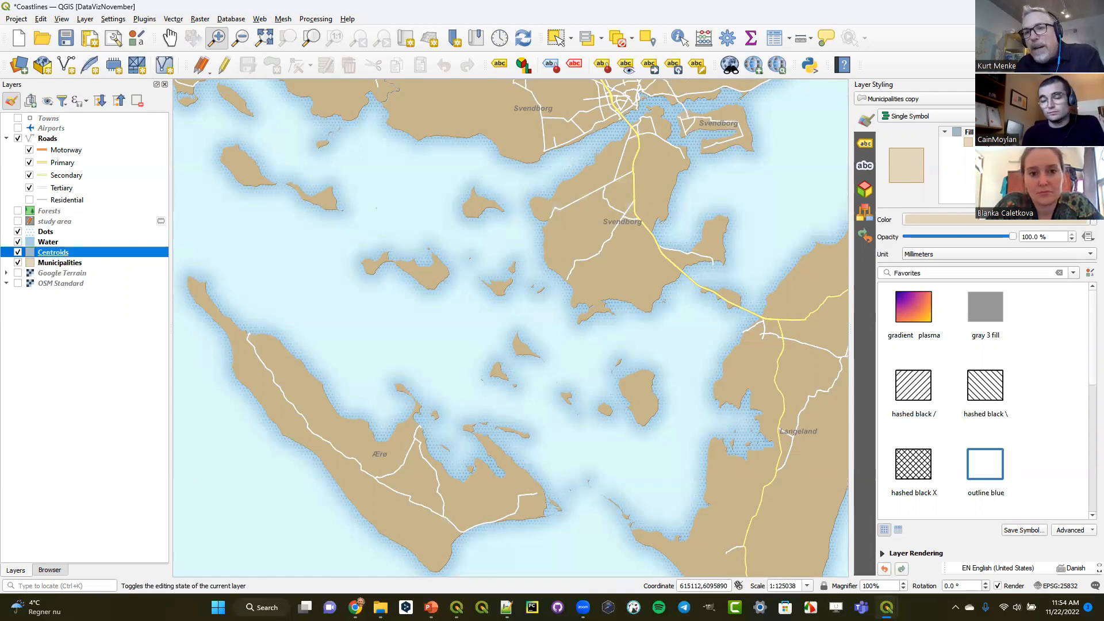
# - Change the Centroids layer's simple fill to a Geometry Generator symbol layer with geometry type Point / MultiPoint
pyautogui.click(984, 142)
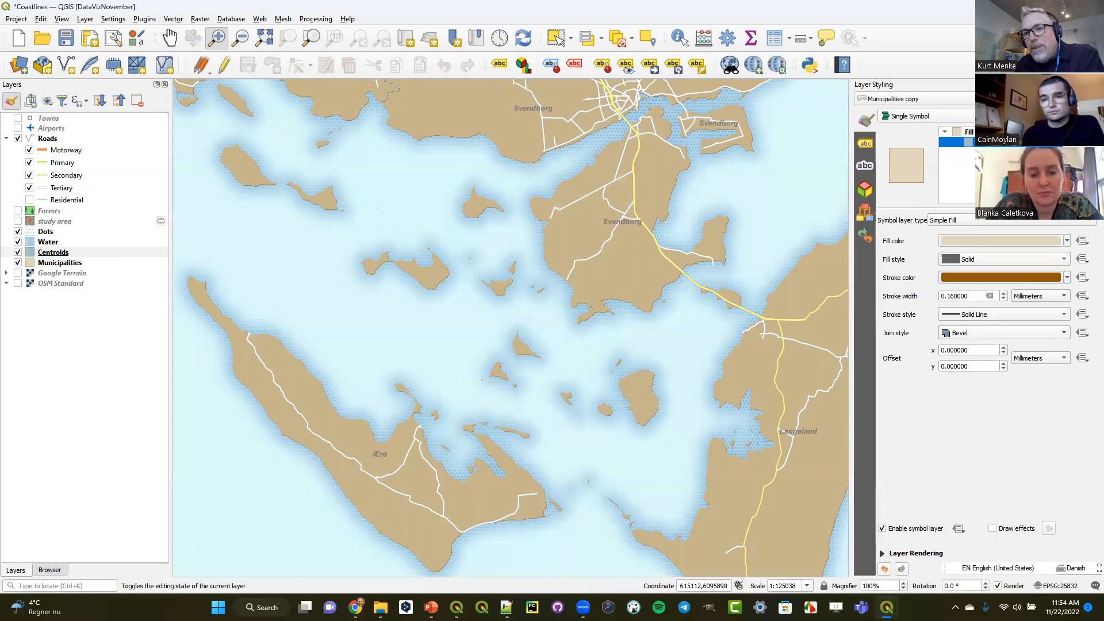
pyautogui.click(980, 224)
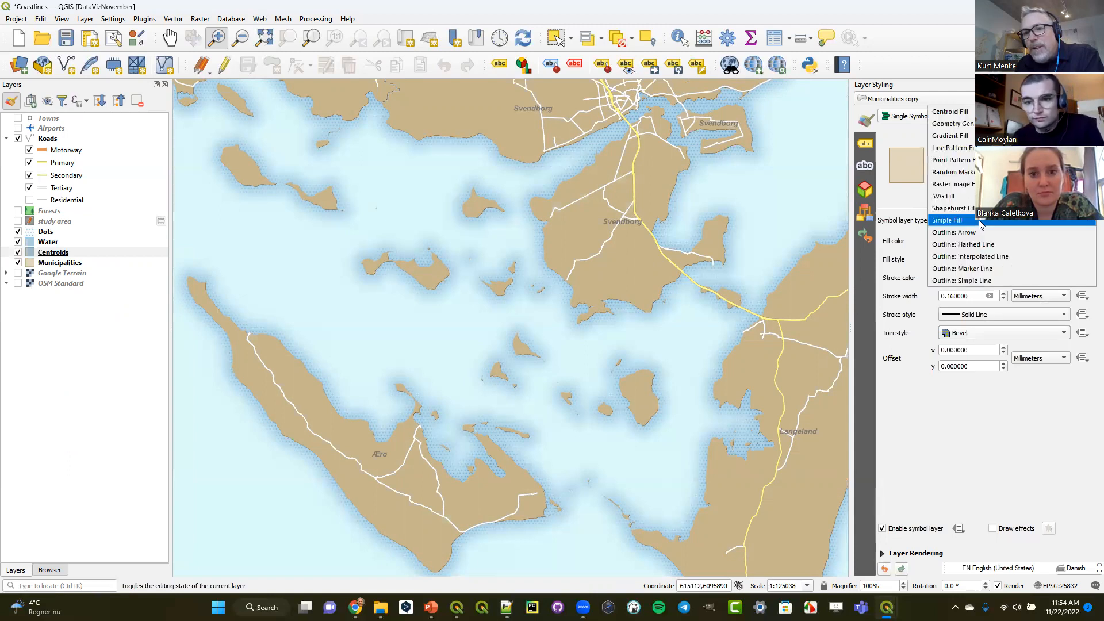
pyautogui.click(982, 124)
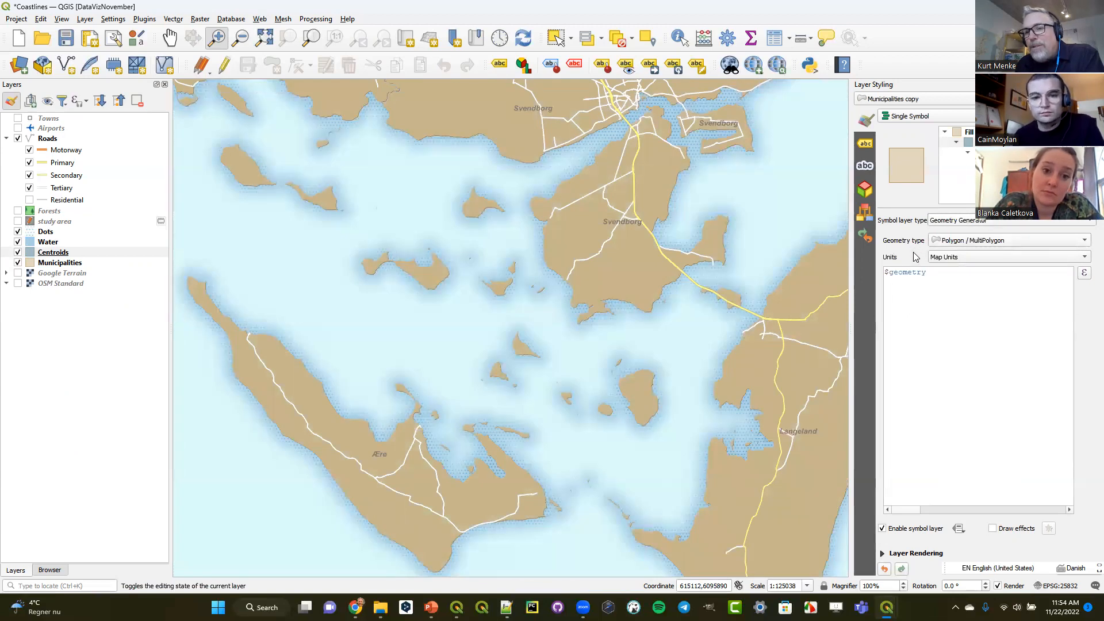
pyautogui.click(950, 241)
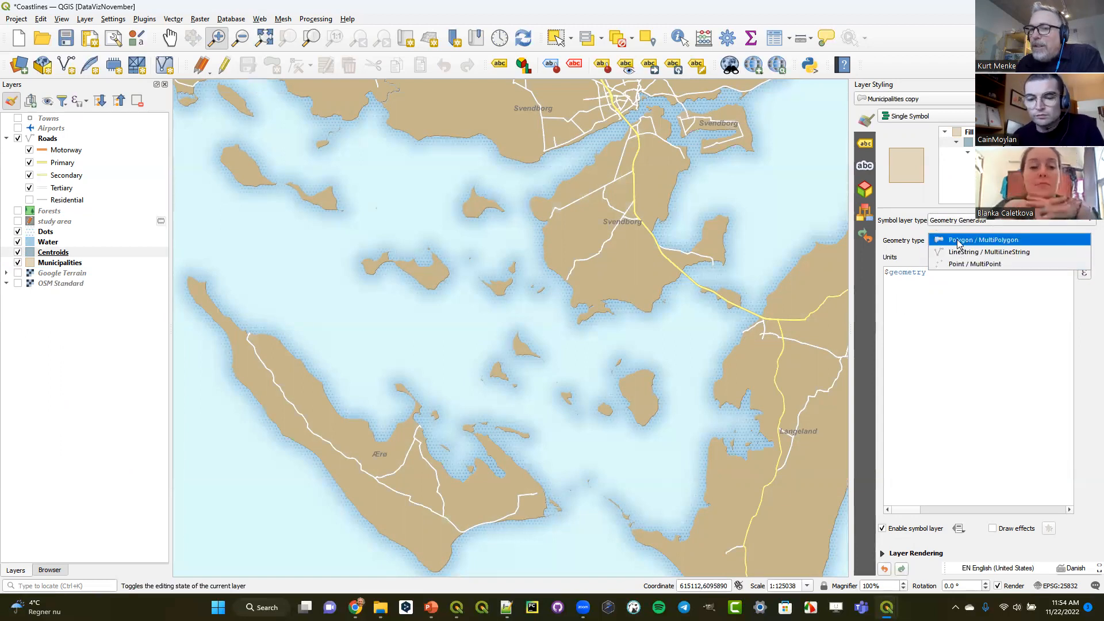
pyautogui.click(959, 264)
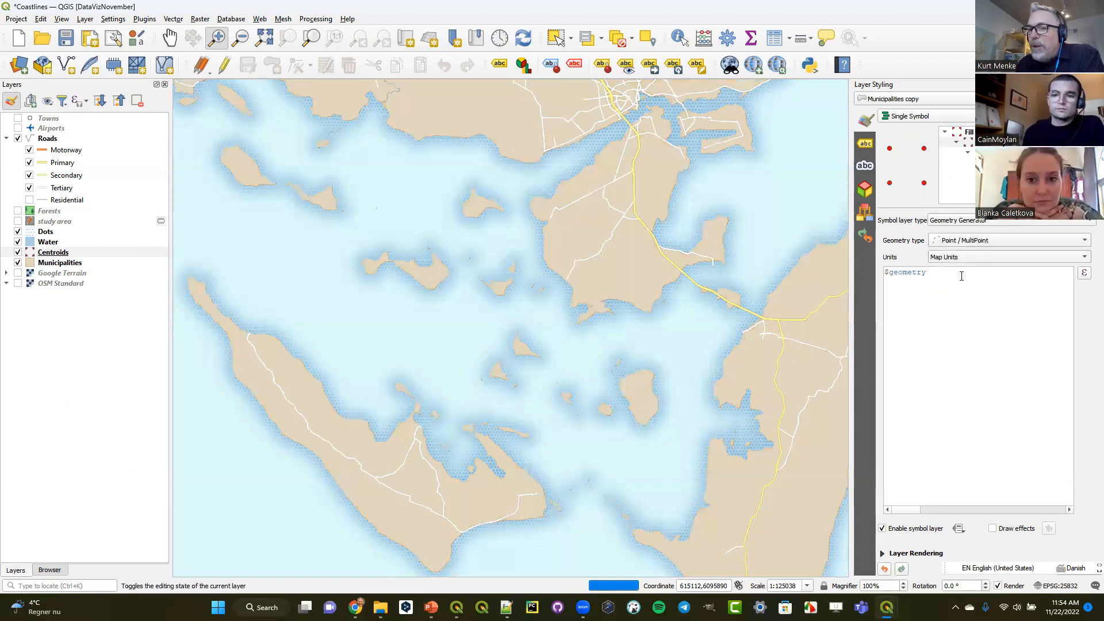
# - Set the Centroids layer's geometry generator expression to centroid($geometry)
pyautogui.click(886, 272)
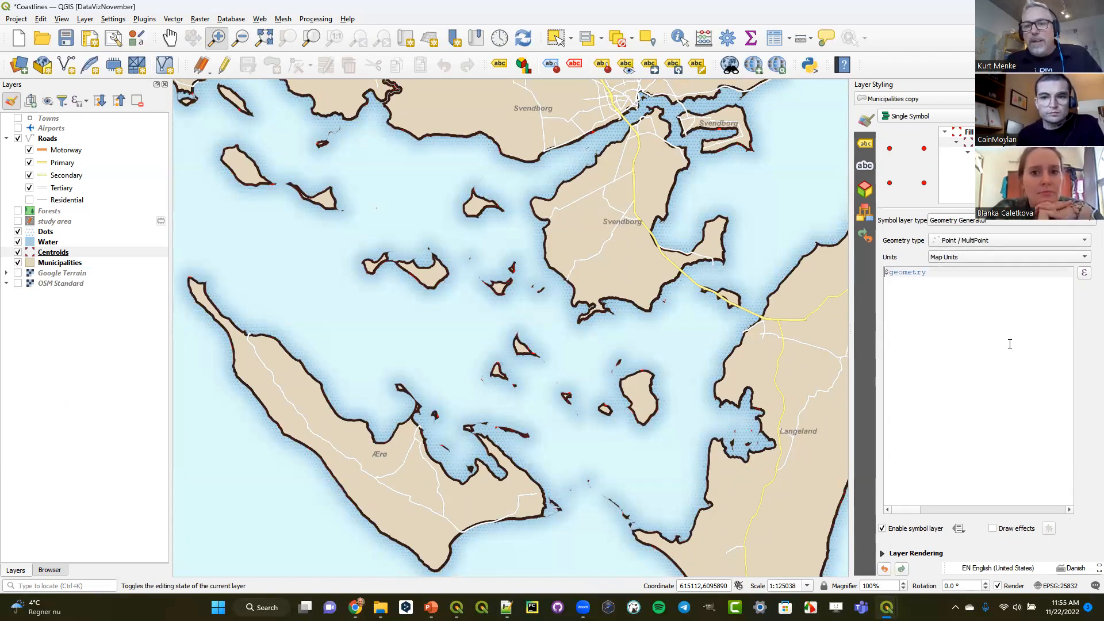
pyautogui.write('centroid')
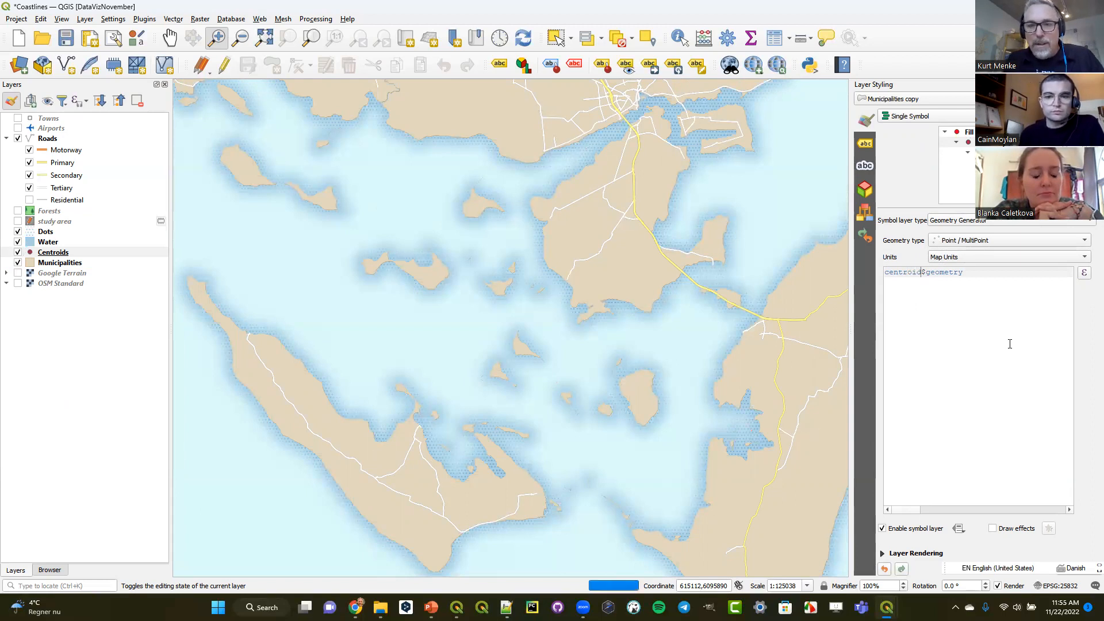
pyautogui.write('($geometry')
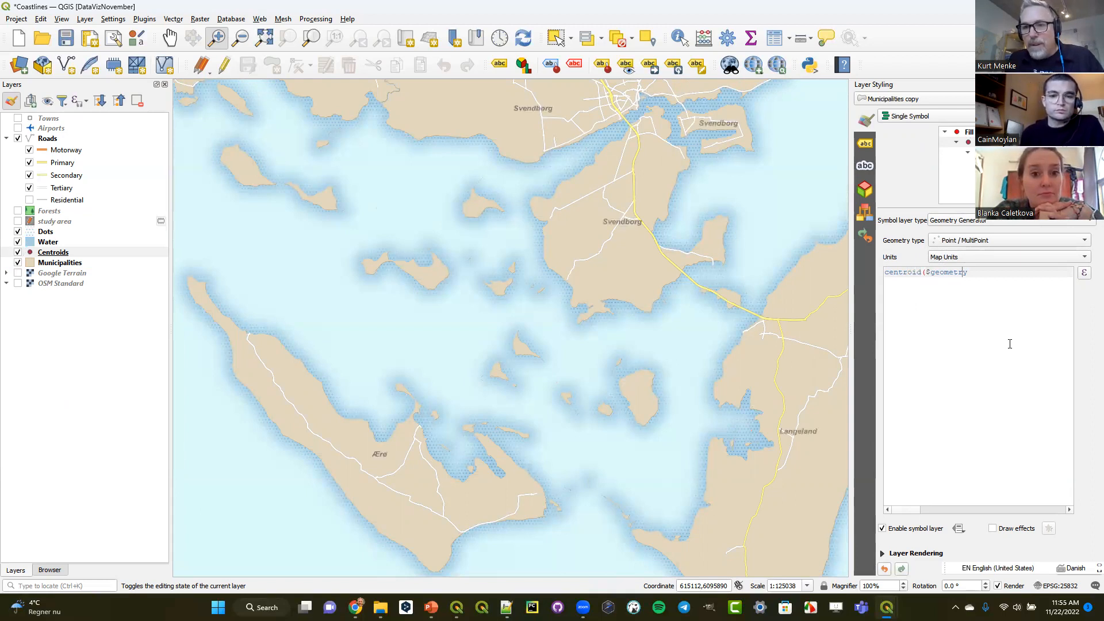
pyautogui.write(')')
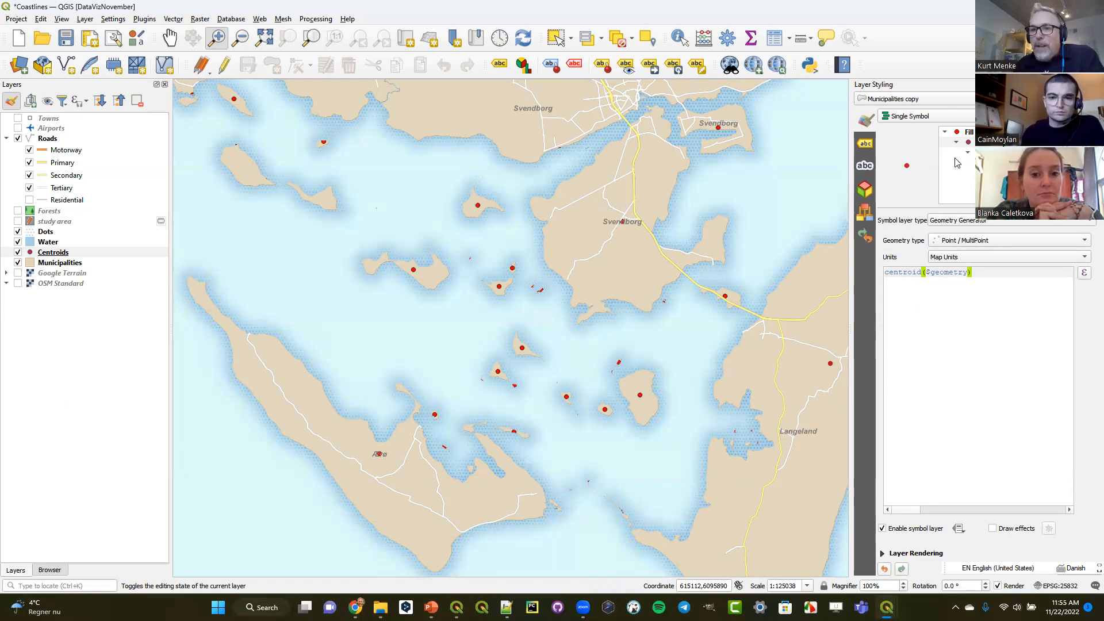
# - Check the centroid marker's settings, then look up the centroid function's help among the Geometry functions in an enlarged expression builder
pyautogui.click(999, 163)
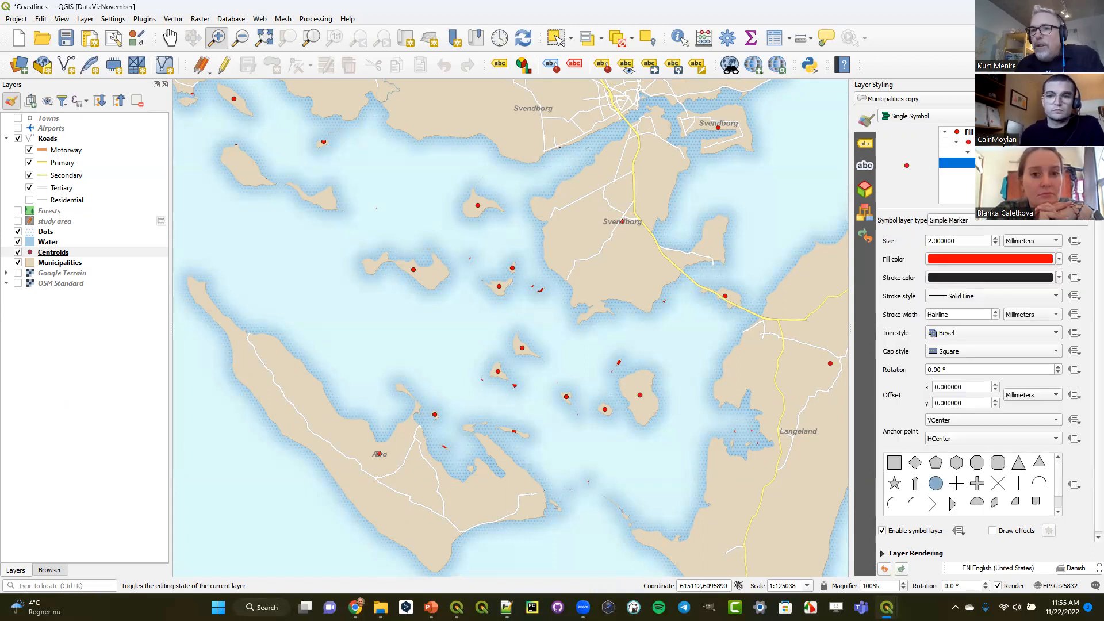
pyautogui.click(1000, 142)
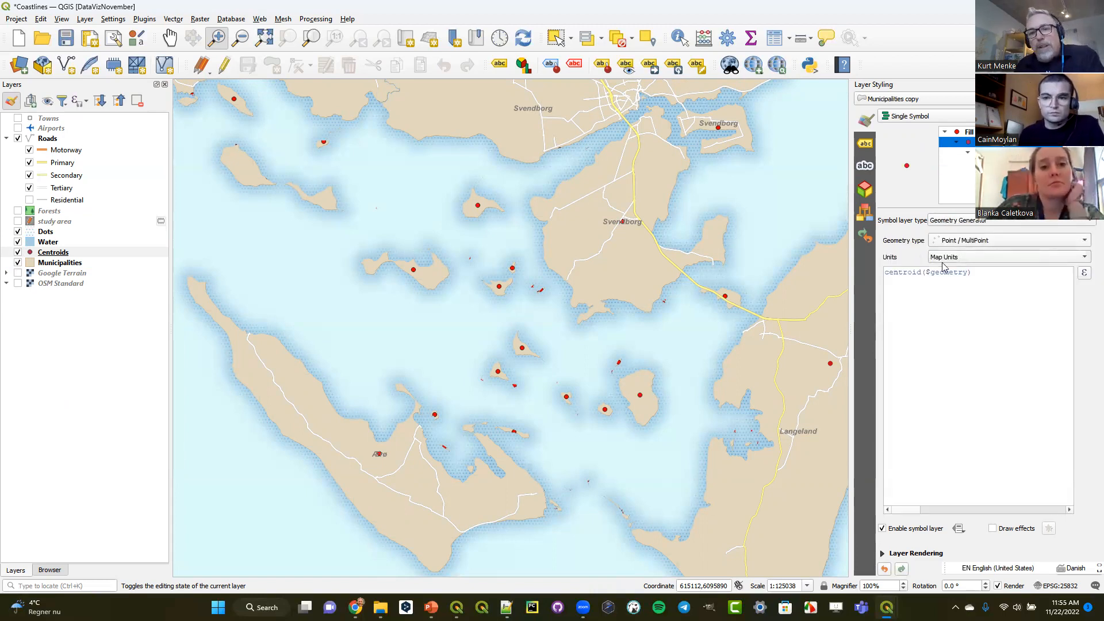
pyautogui.click(1084, 276)
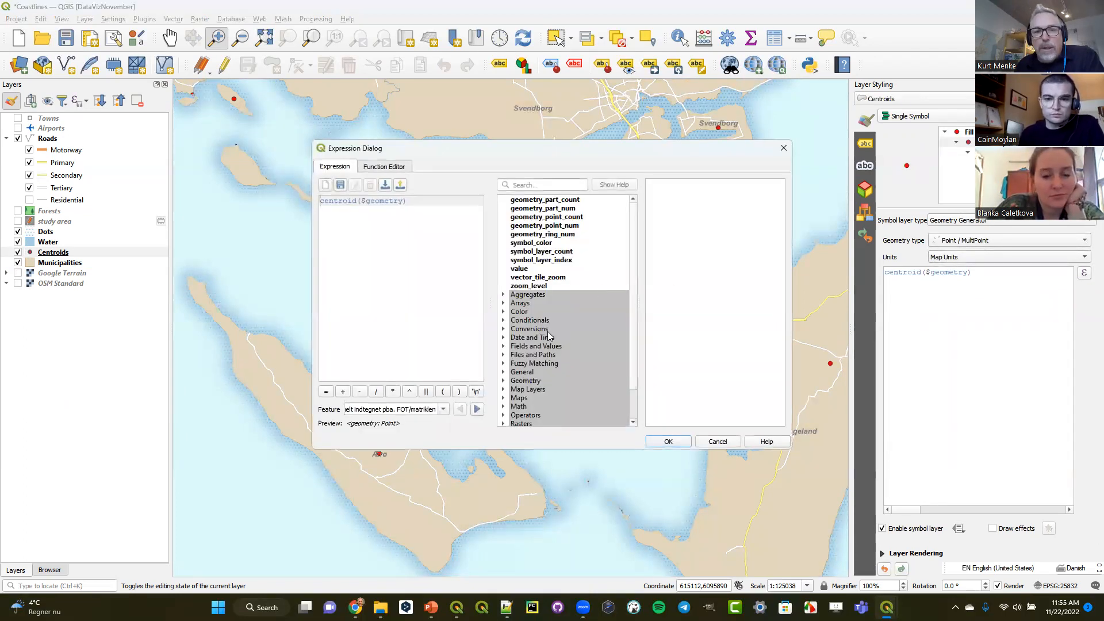
pyautogui.click(503, 381)
pyautogui.moveTo(537, 141); pyautogui.dragTo(520, 5)
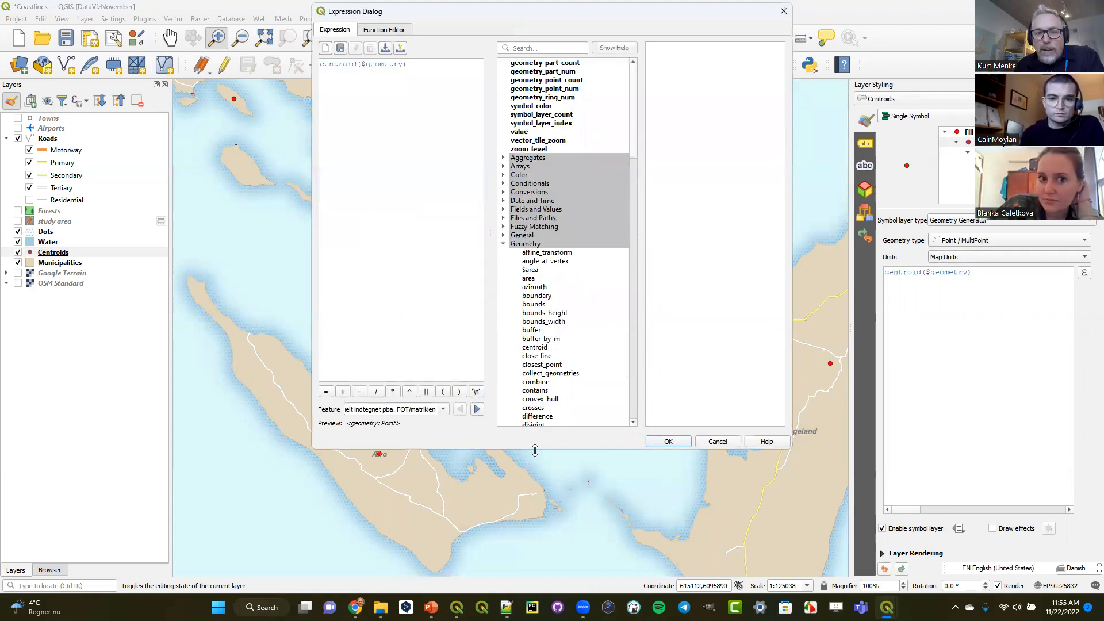
pyautogui.moveTo(535, 449); pyautogui.dragTo(535, 568)
pyautogui.scroll(-2, 562, 402)
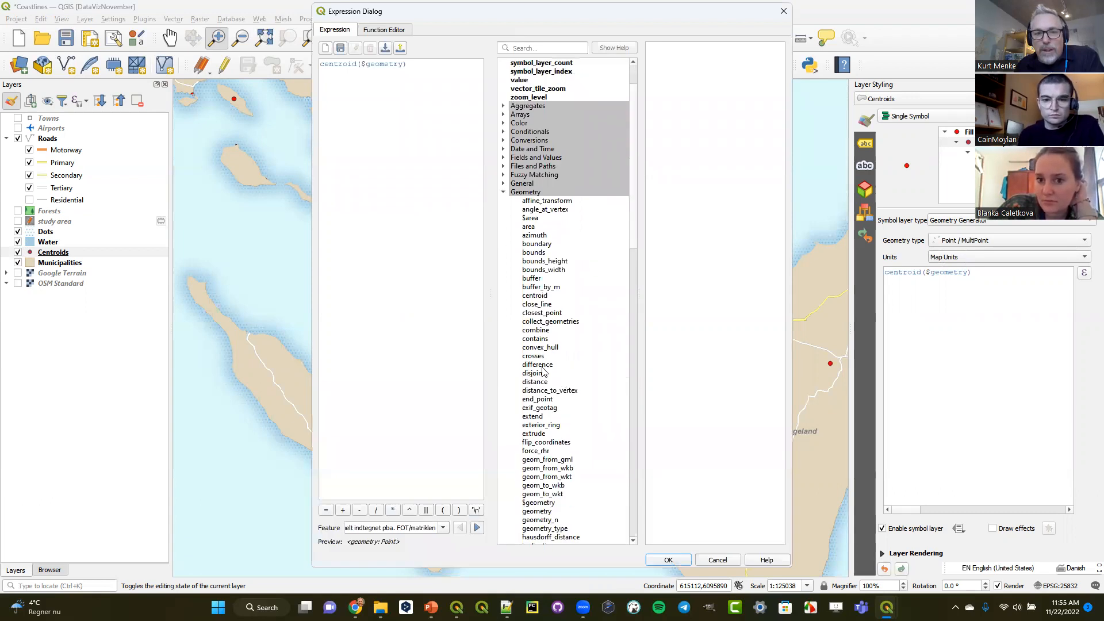
pyautogui.click(536, 295)
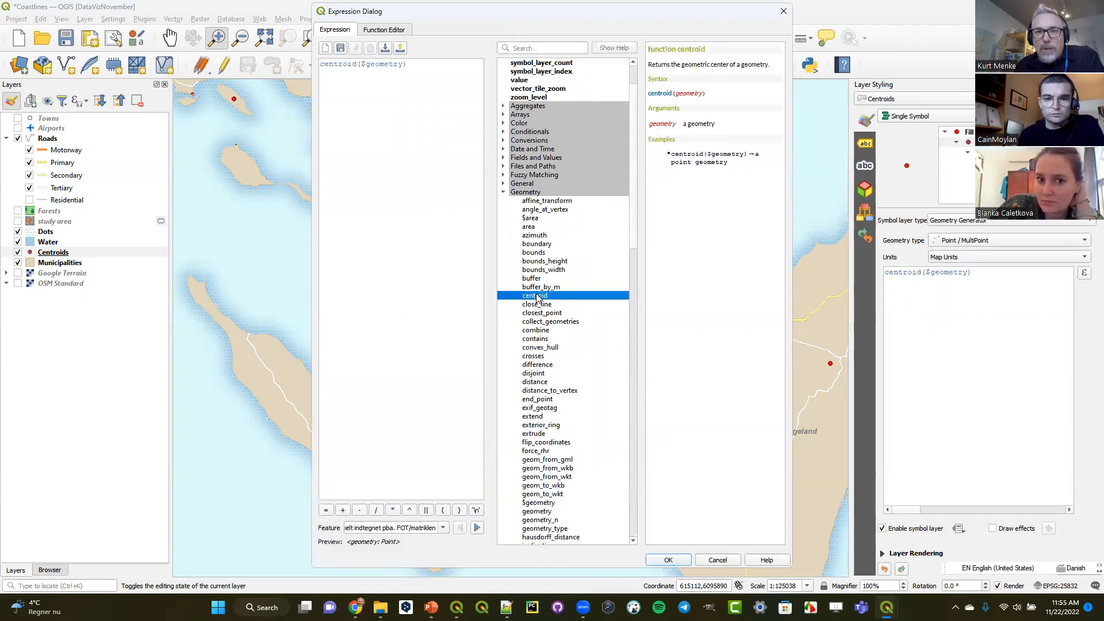
pyautogui.moveTo(649, 65); pyautogui.dragTo(772, 68)
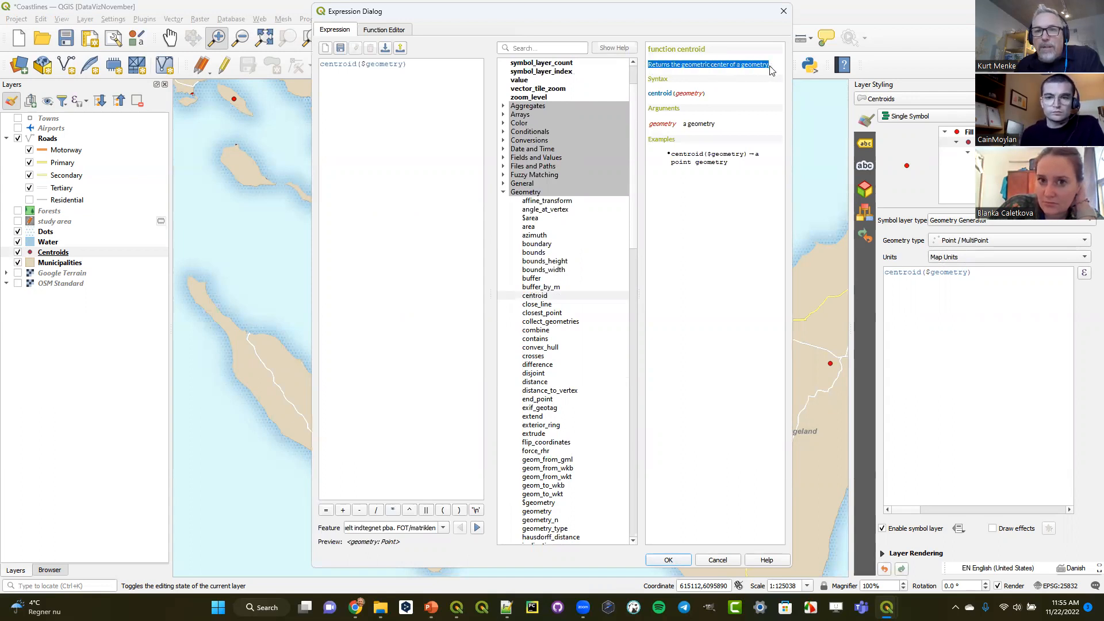
# - Browse the other available Geometry functions and close the expression builder without changing the expression
pyautogui.scroll(-17, 556, 357)
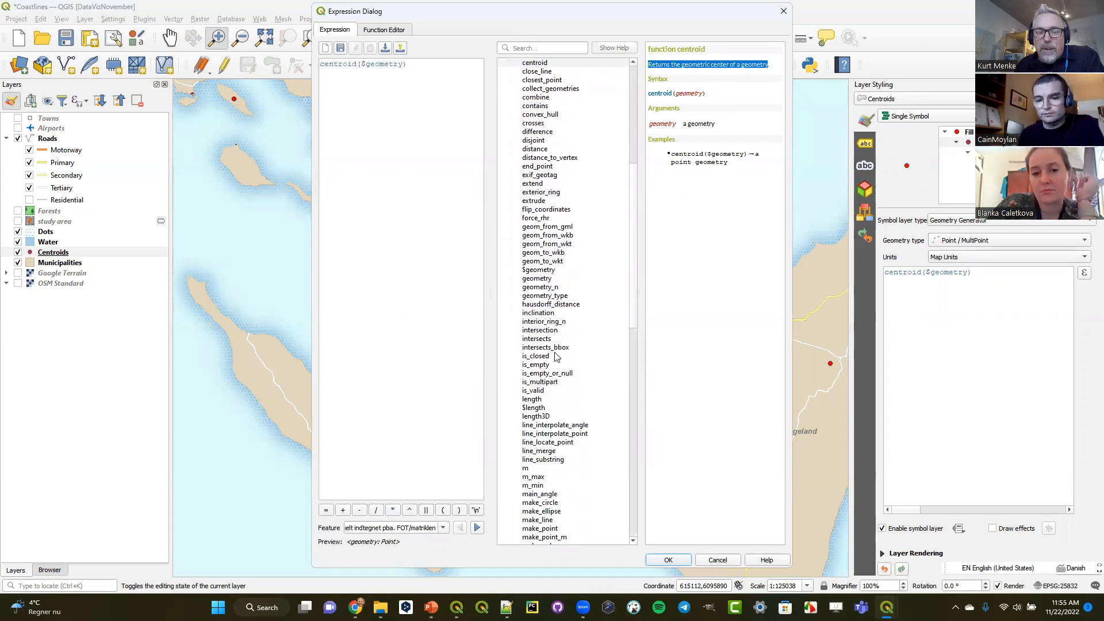
pyautogui.scroll(-20, 556, 357)
pyautogui.scroll(20, 556, 357)
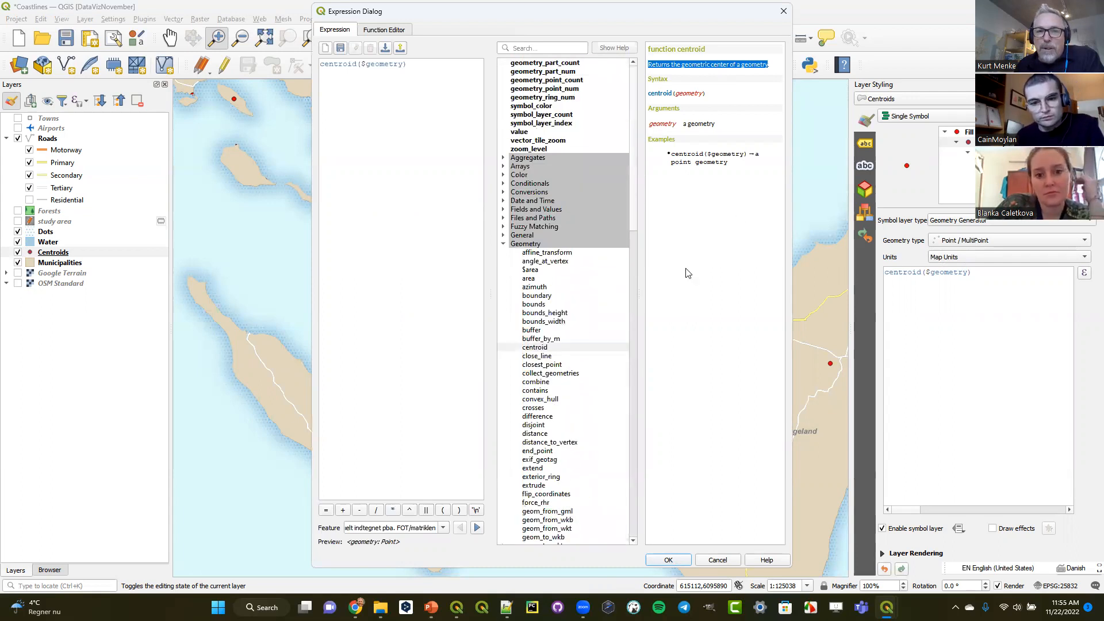
pyautogui.click(783, 11)
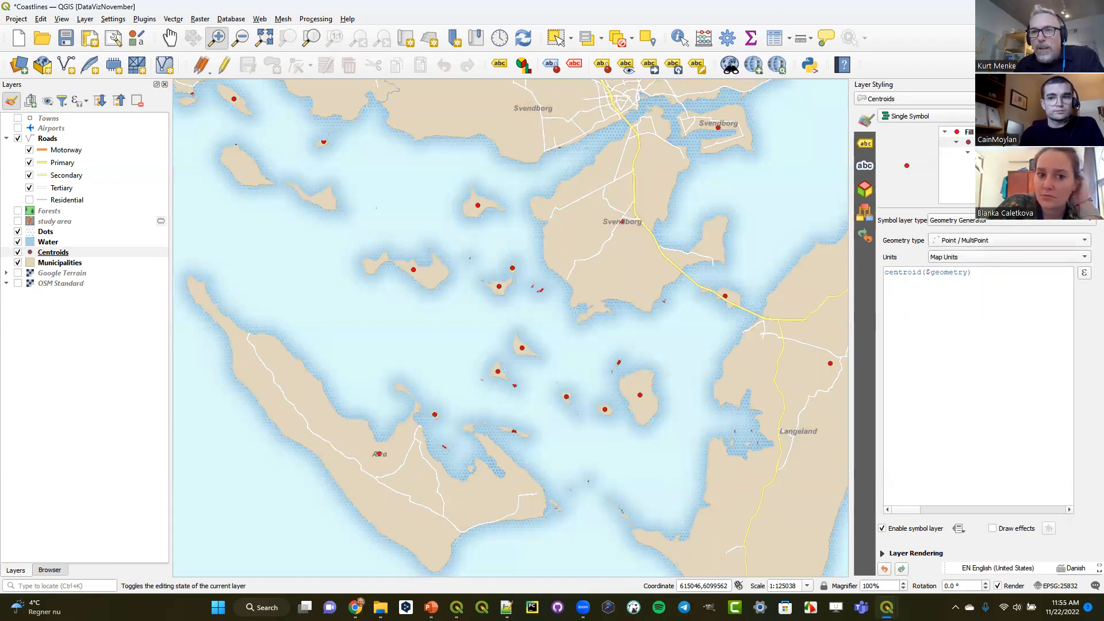
# - Switch to the CoastalExponentialBuffers project and highlight the islands layer's whole geometry generator expression for review
pyautogui.click(1037, 6)
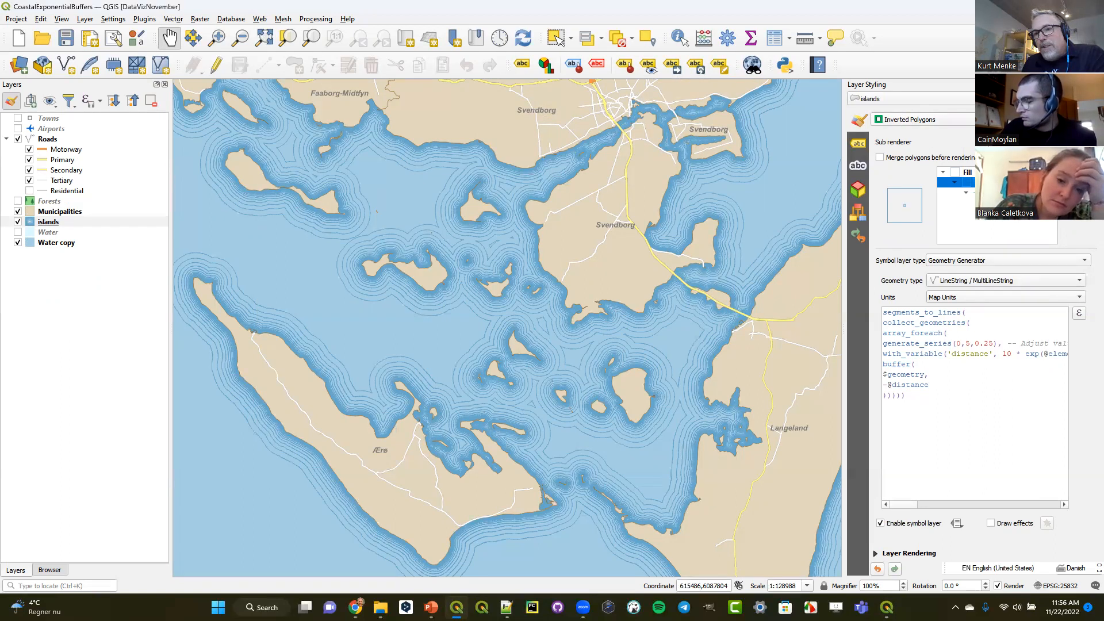
pyautogui.moveTo(924, 403); pyautogui.dragTo(884, 312)
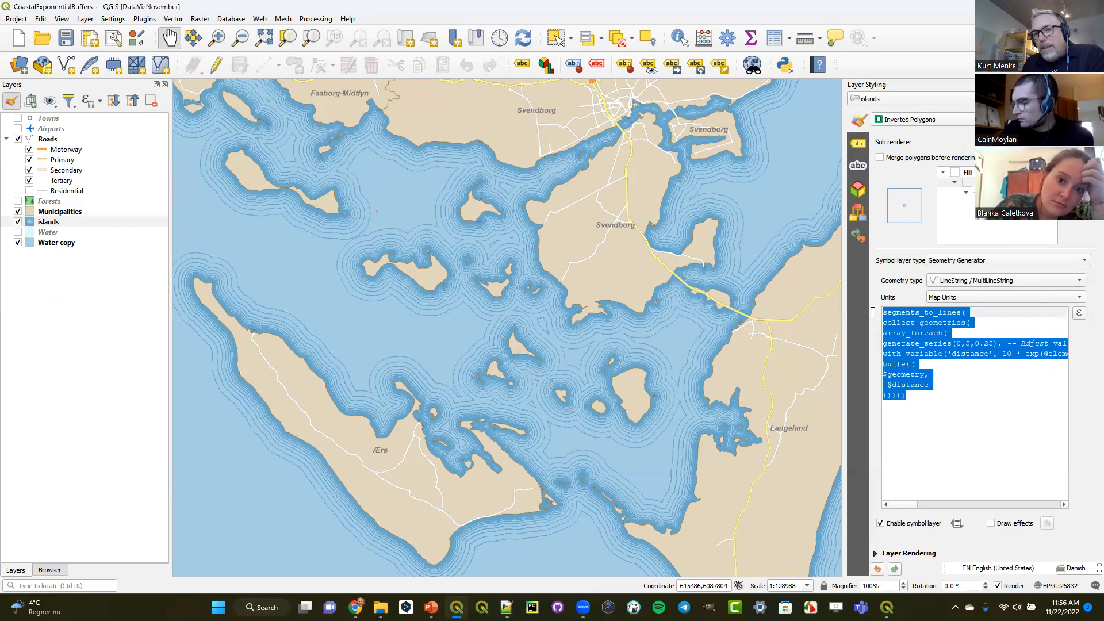
pyautogui.click(954, 407)
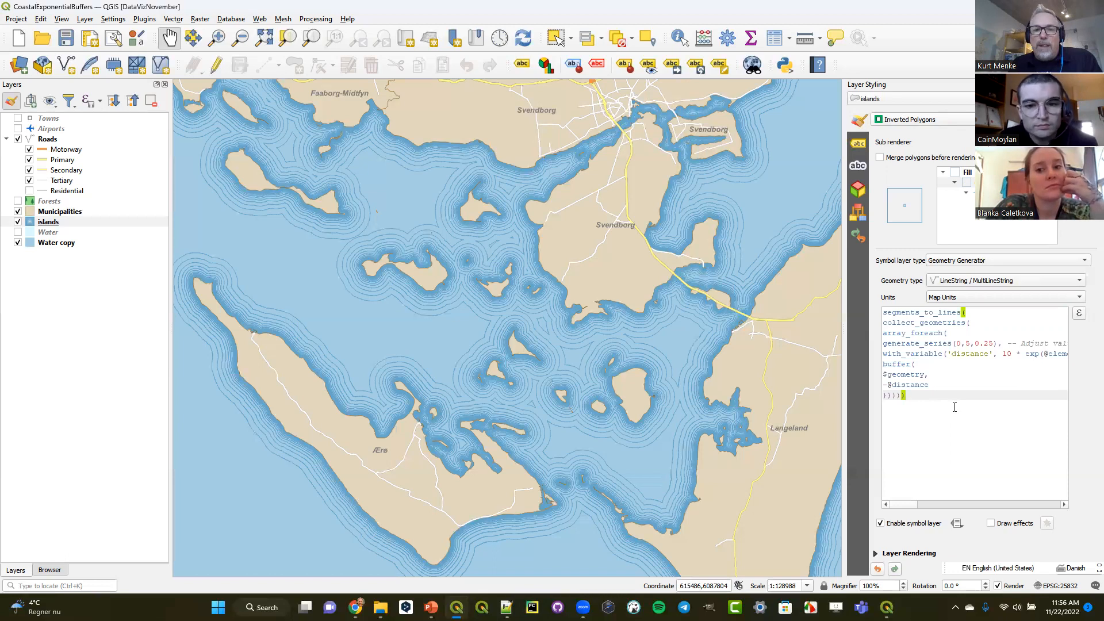
pyautogui.moveTo(954, 407); pyautogui.dragTo(853, 308)
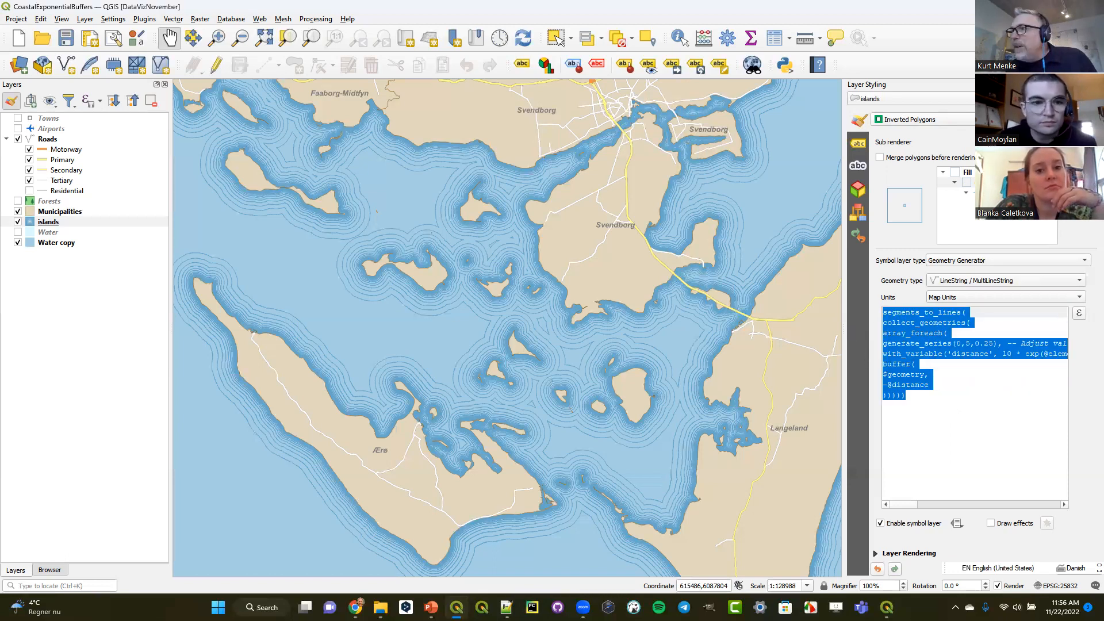